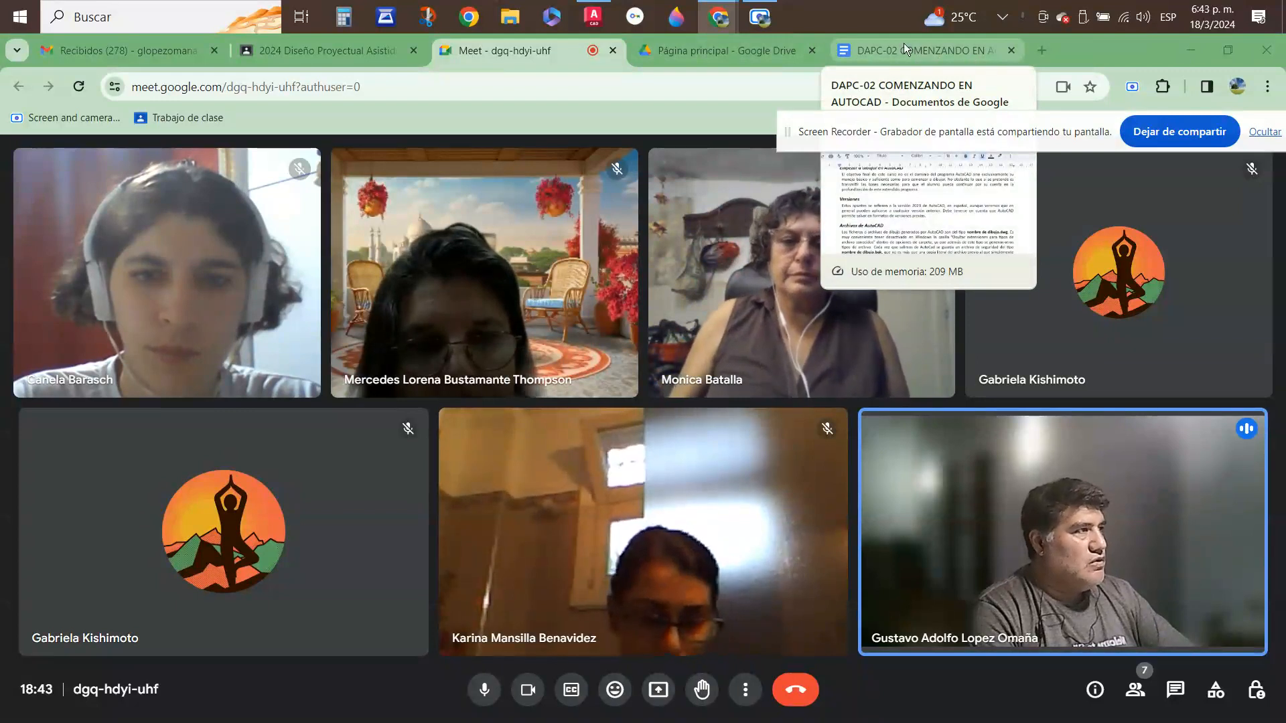
- Open the DAPC-02 COMENZANDO EN AUTOCAD document and view its "Interfaz del programa" section
{"action": "left_click", "coordinate": [902, 42]}
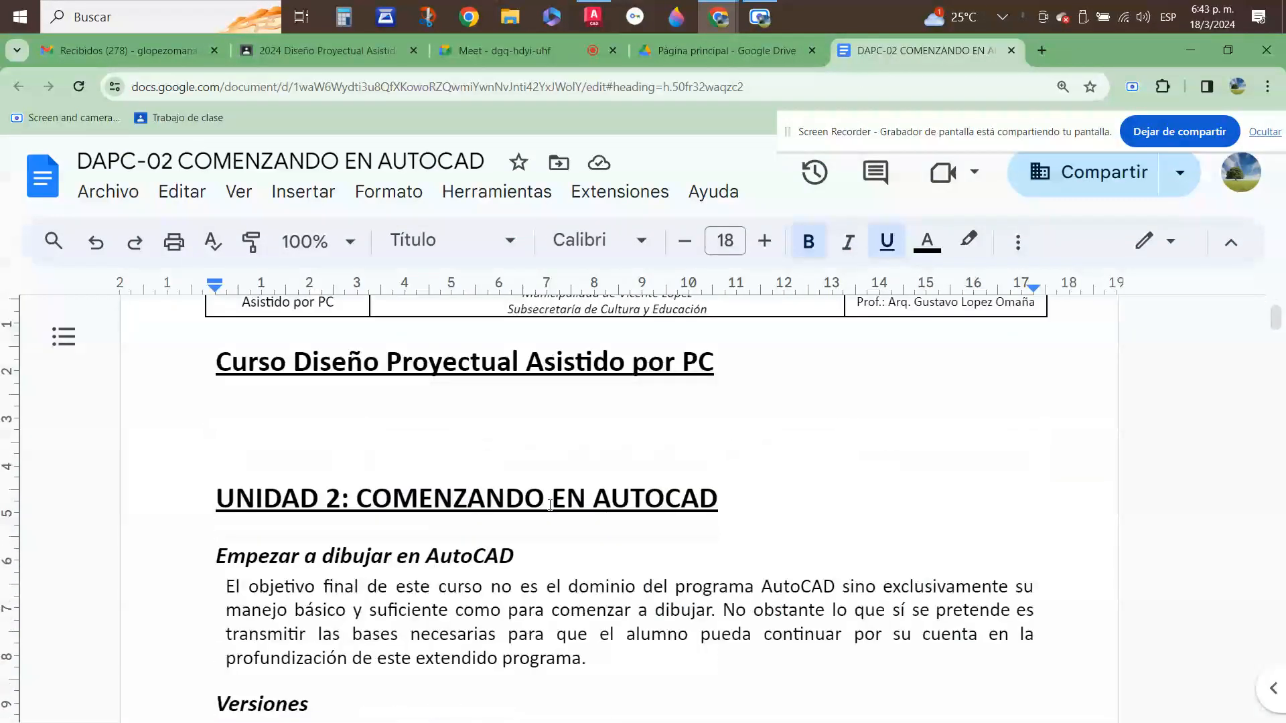
{"action": "scroll", "coordinate": [551, 504], "scroll_direction": "down", "scroll_amount": 15}
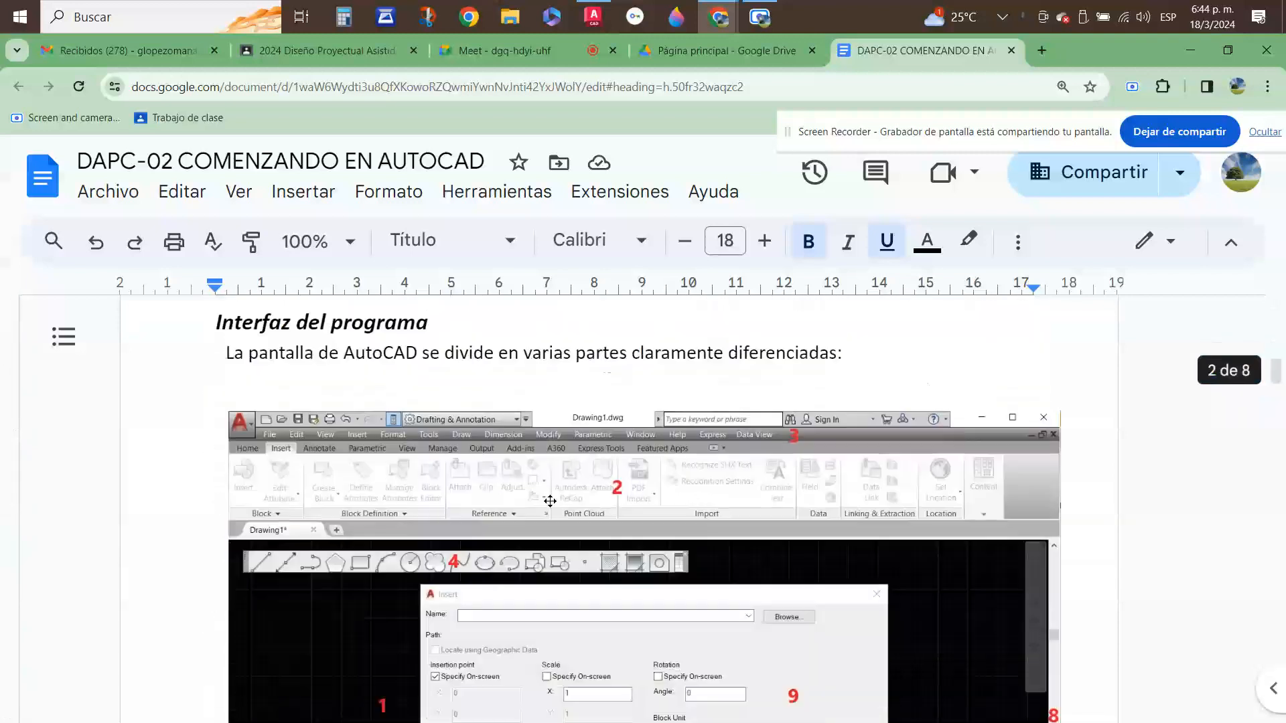
{"action": "scroll", "coordinate": [550, 500], "scroll_direction": "up", "scroll_amount": 3}
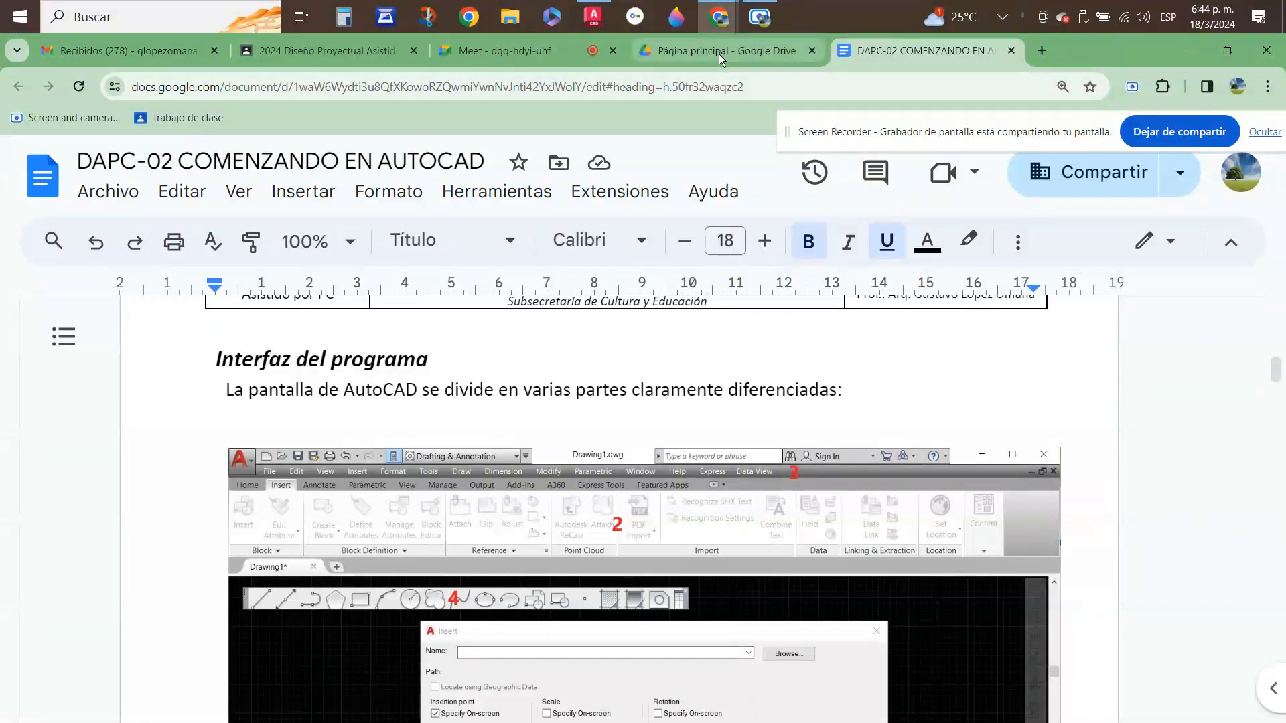
- Return to the Google Meet call, turn off the camera and present the entire screen
{"action": "mouse_move", "coordinate": [705, 54]}
{"action": "left_click", "coordinate": [525, 48]}
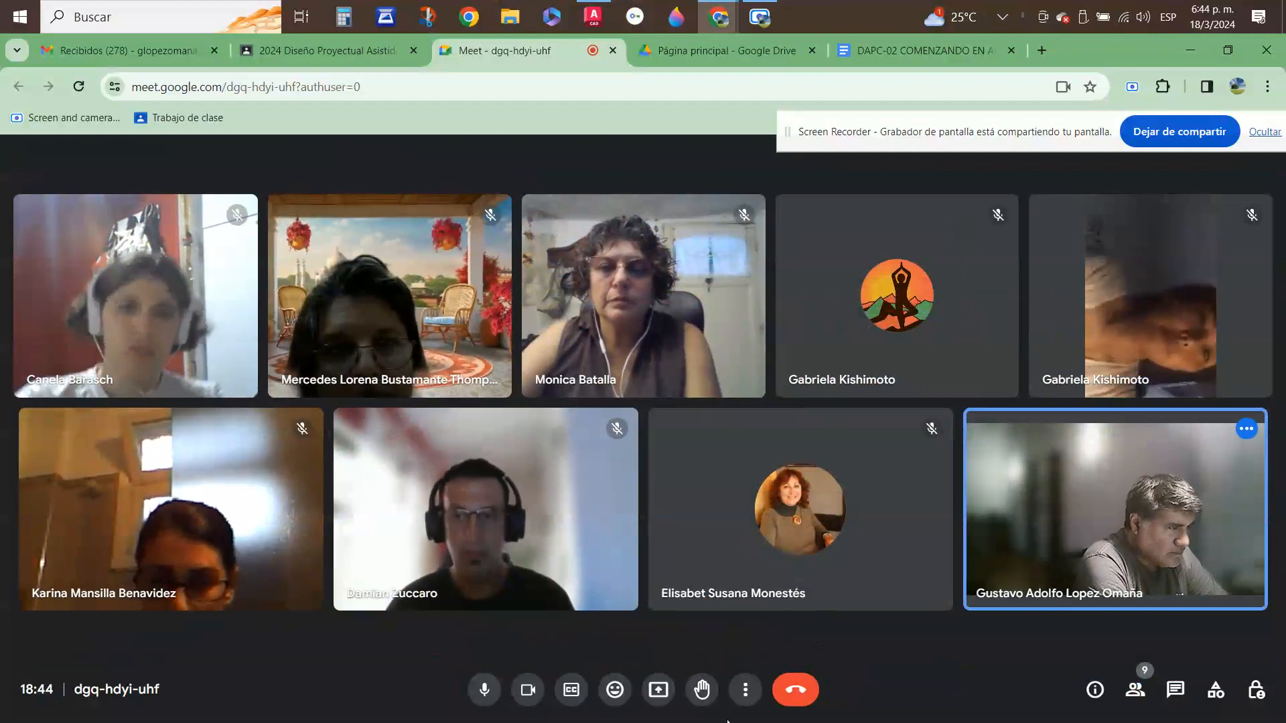
{"action": "left_click", "coordinate": [659, 700]}
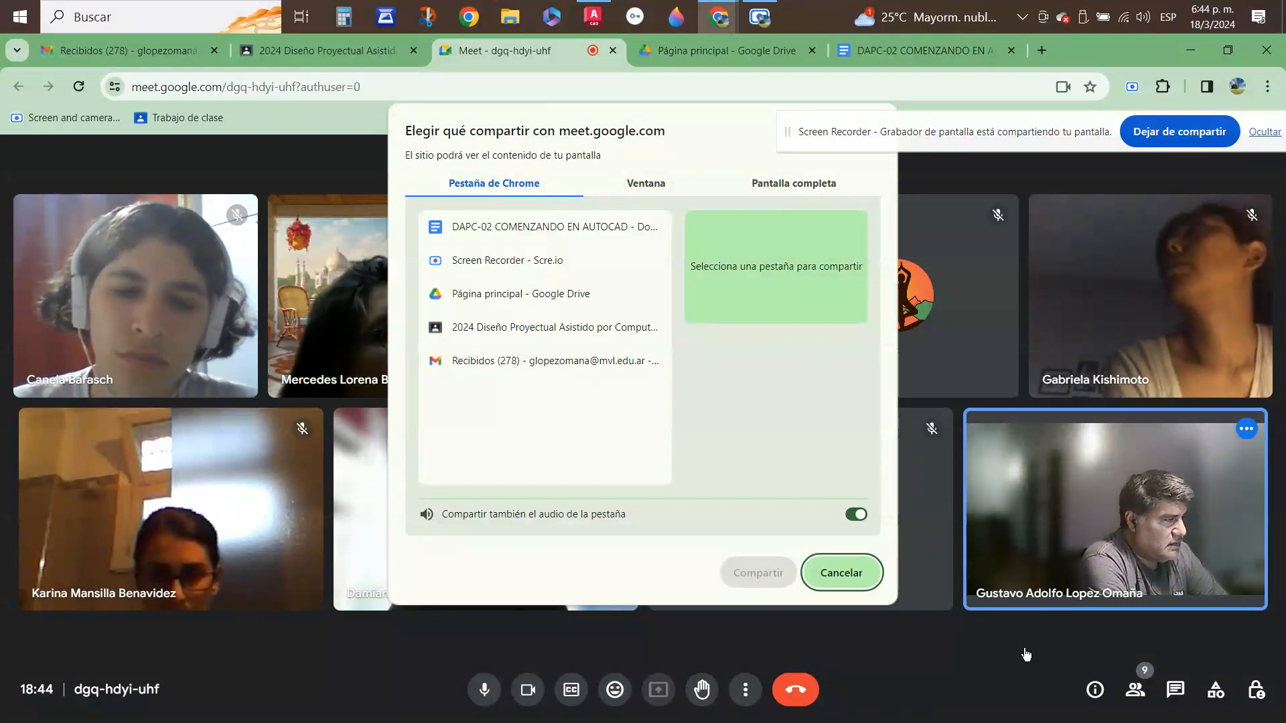
{"action": "left_click", "coordinate": [527, 690]}
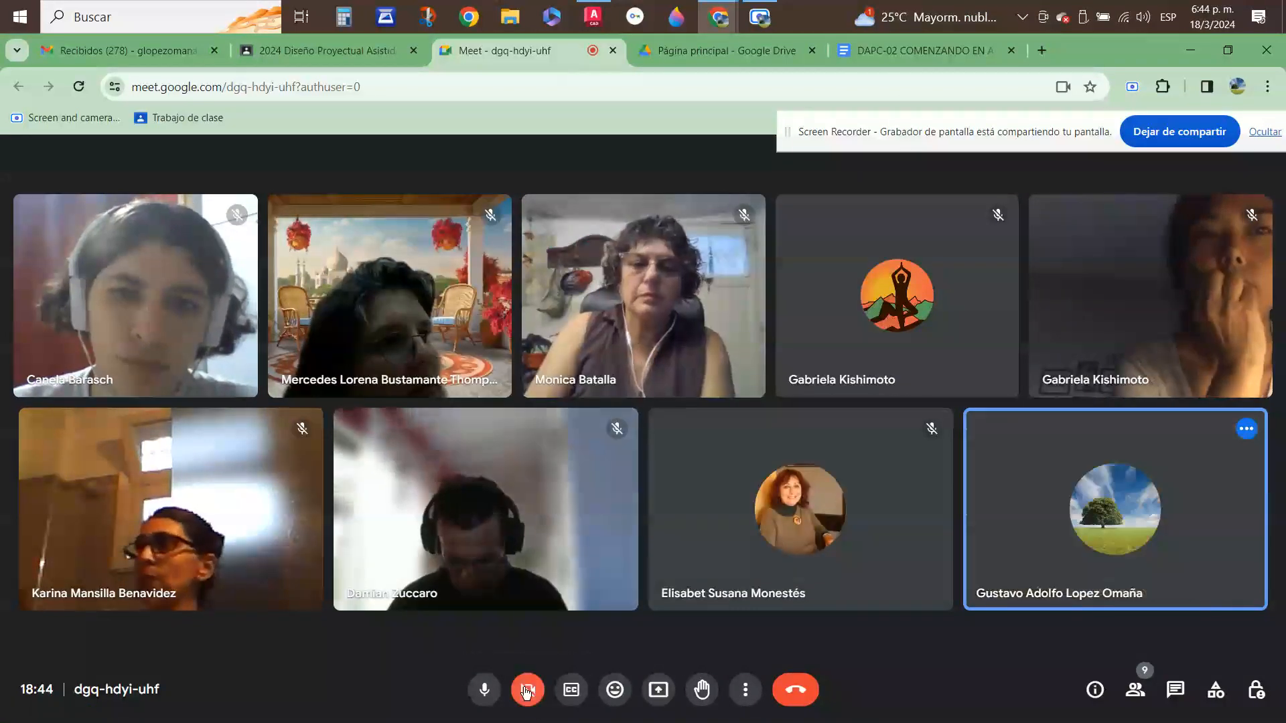
{"action": "left_click", "coordinate": [668, 694]}
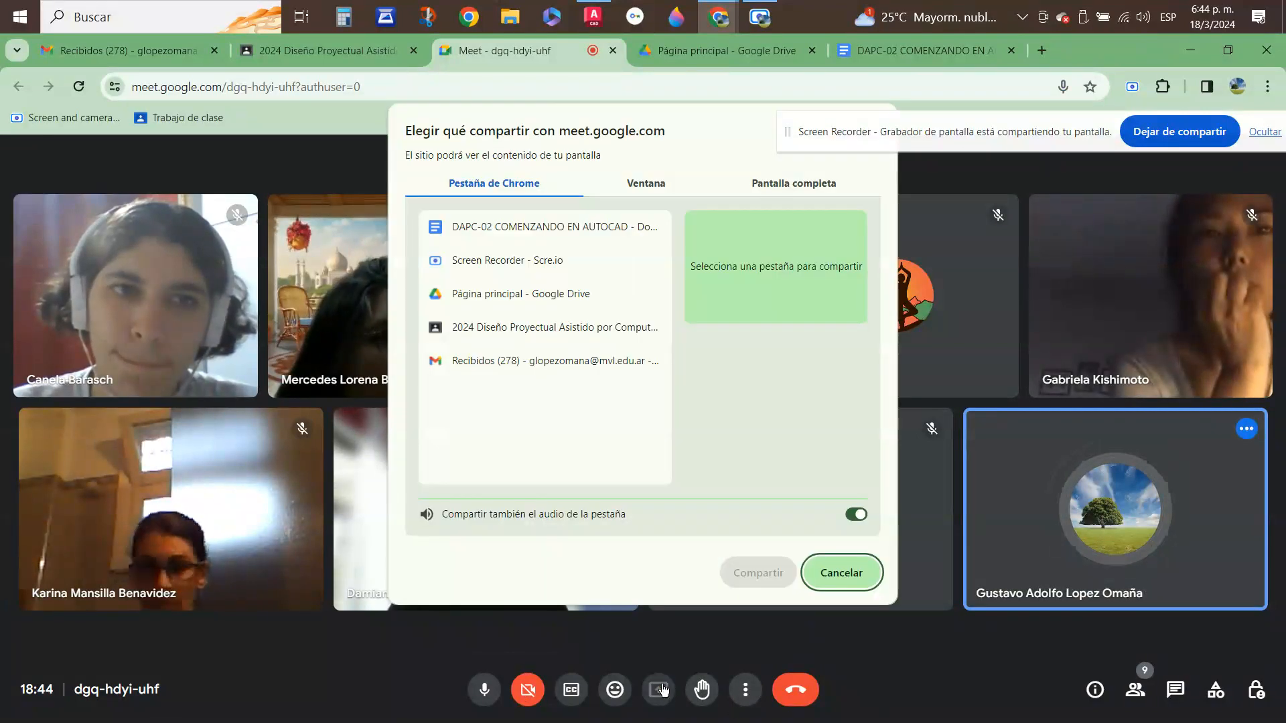
{"action": "left_click", "coordinate": [837, 181]}
{"action": "left_click", "coordinate": [529, 295]}
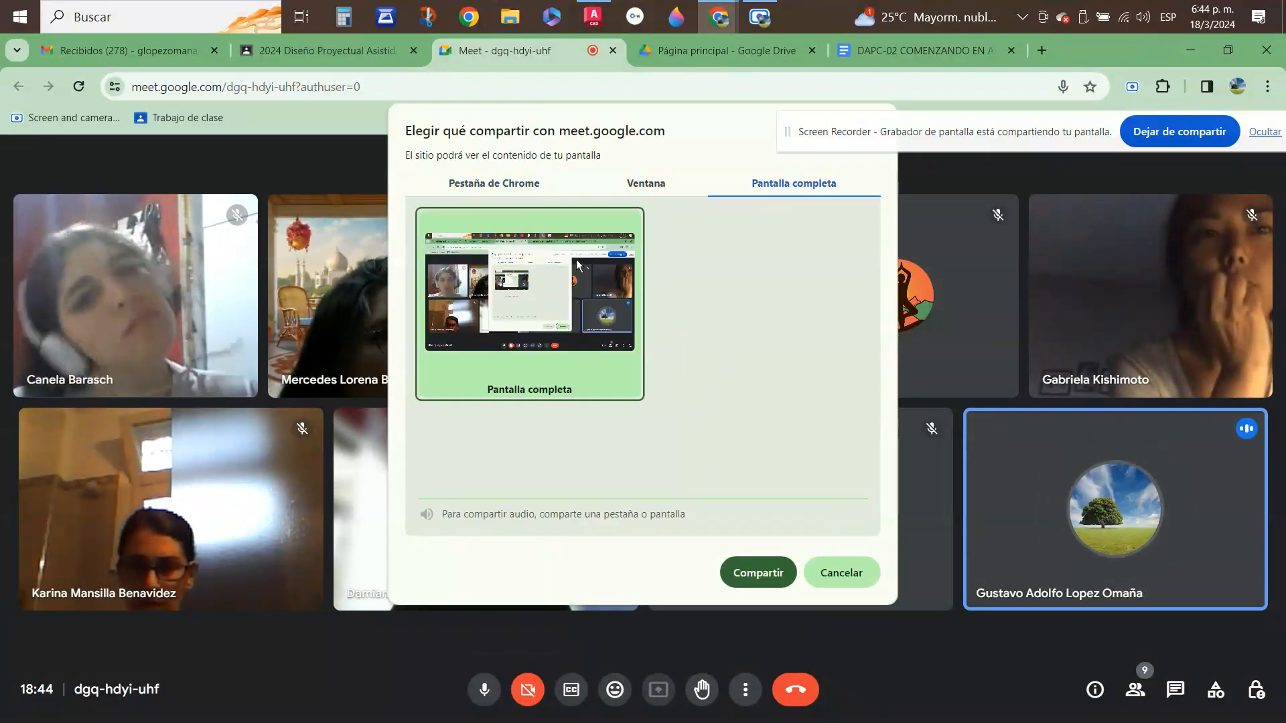
{"action": "left_click", "coordinate": [762, 574]}
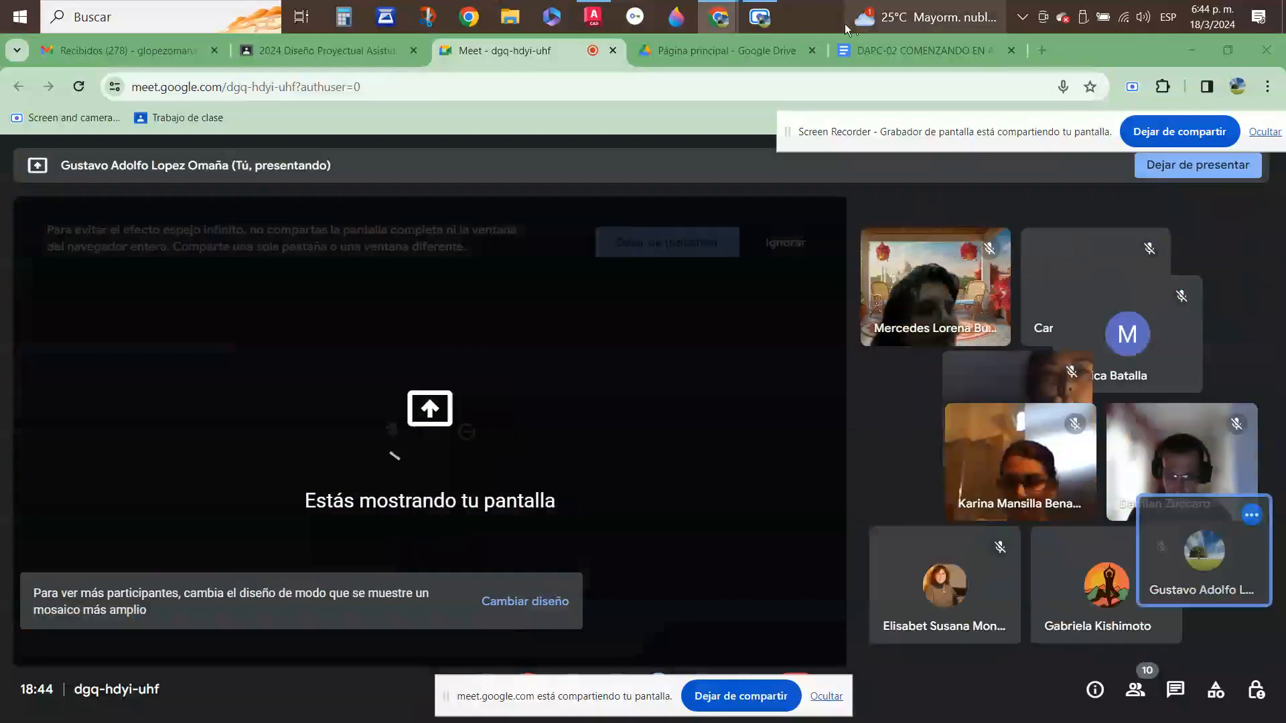
- Switch to AutoCAD, look through the recent drawings and start a new drawing with the default template
{"action": "left_click", "coordinate": [593, 17]}
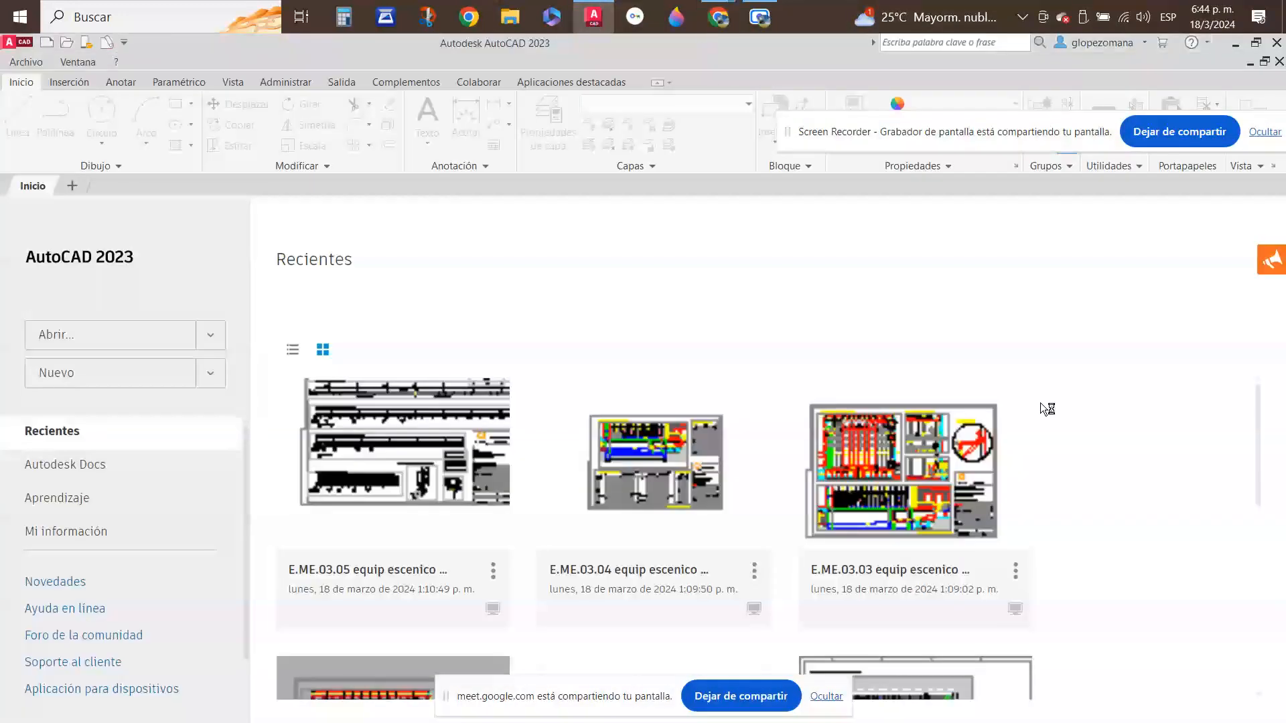
{"action": "left_click_drag", "start_coordinate": [600, 700], "coordinate": [1010, 324]}
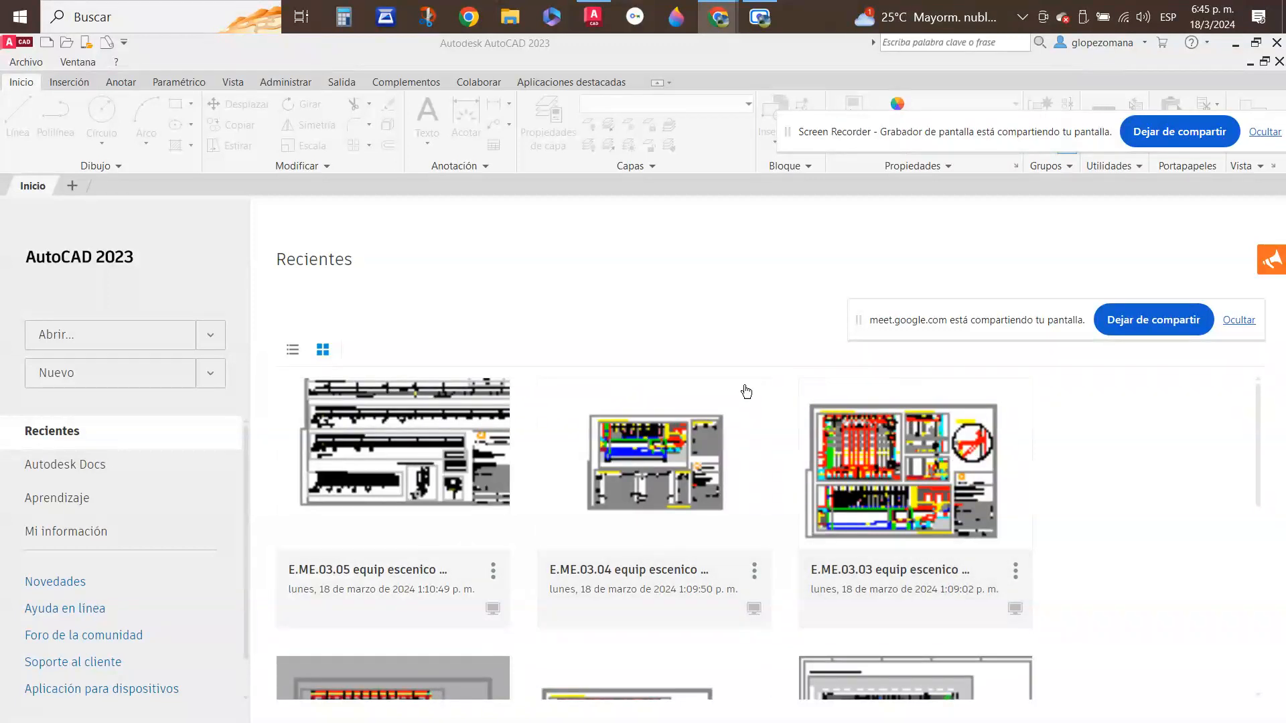
{"action": "scroll", "coordinate": [907, 432], "scroll_direction": "down", "scroll_amount": 1}
{"action": "scroll", "coordinate": [852, 481], "scroll_direction": "down", "scroll_amount": 6}
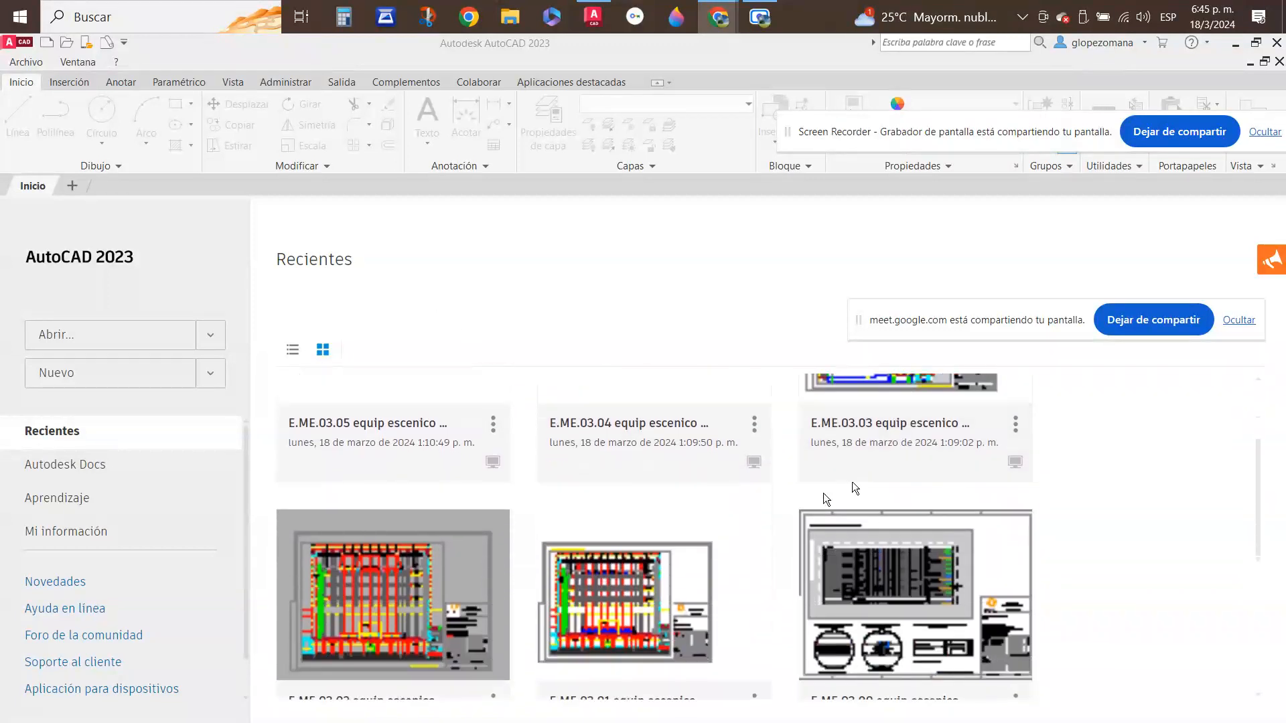
{"action": "scroll", "coordinate": [811, 552], "scroll_direction": "up", "scroll_amount": 7}
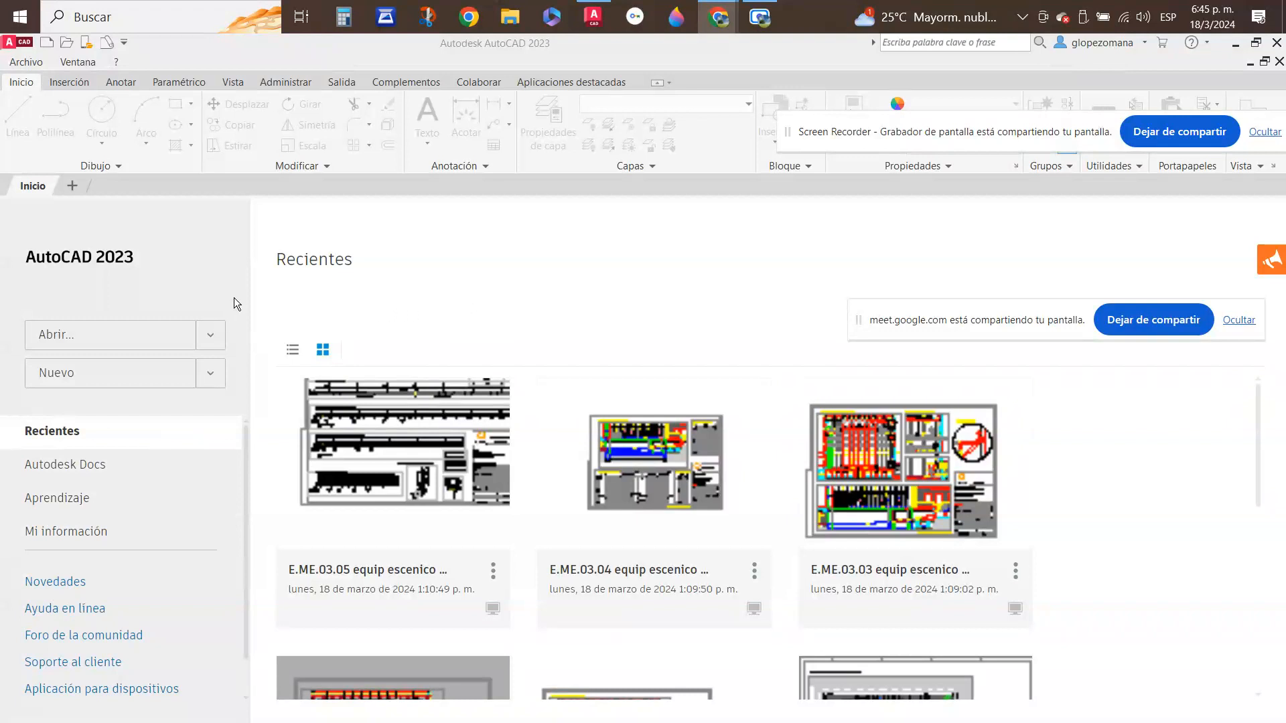
{"action": "left_click", "coordinate": [52, 375]}
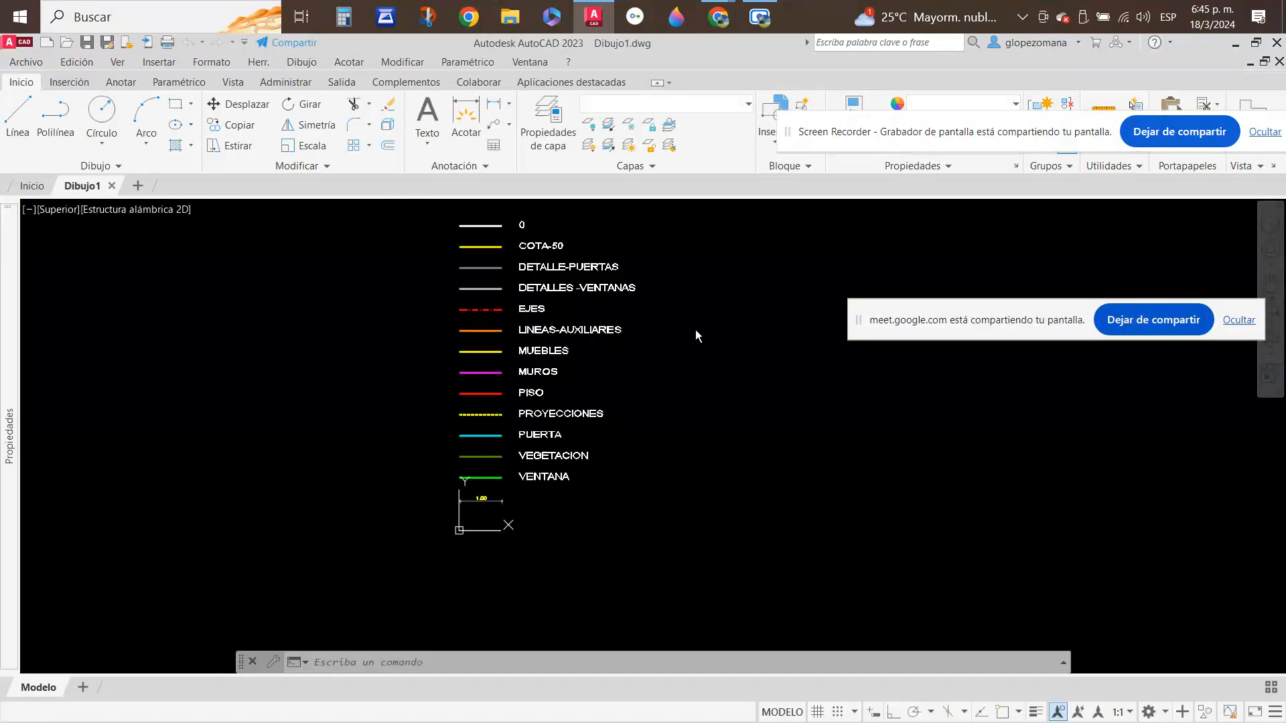
{"action": "scroll", "coordinate": [696, 331], "scroll_direction": "down", "scroll_amount": 1}
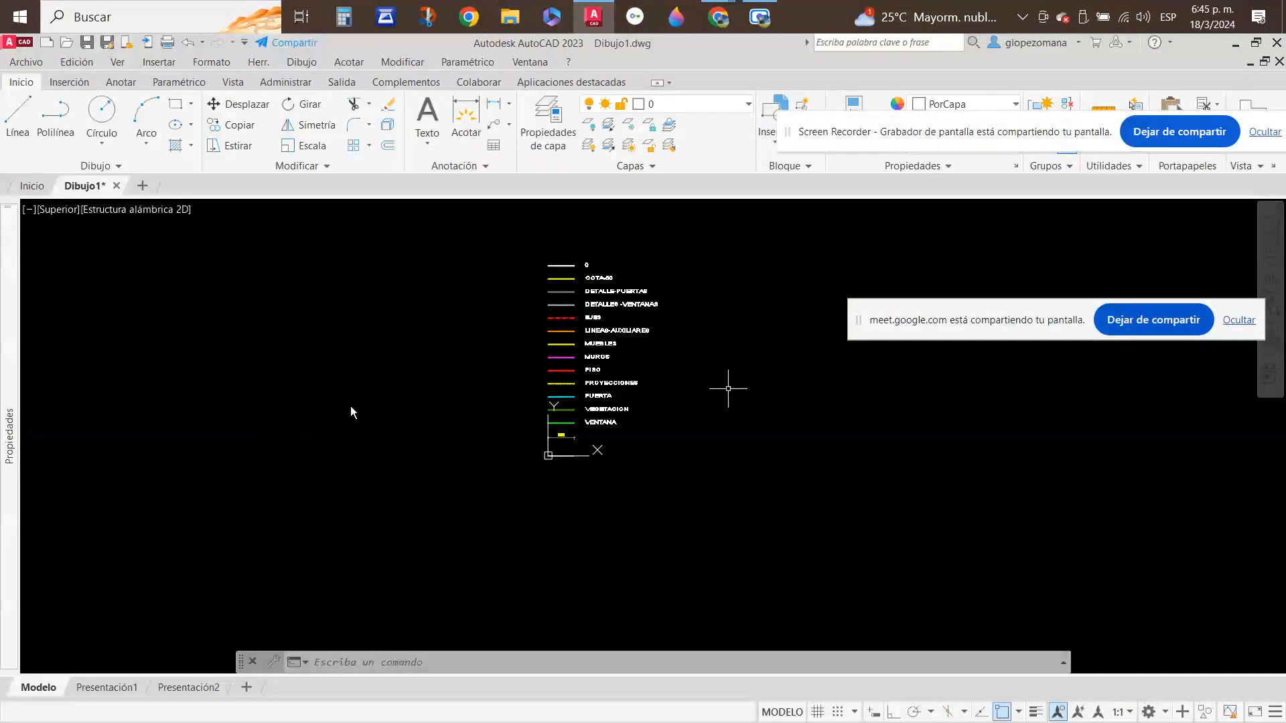
{"action": "middle_click_drag", "start_coordinate": [728, 389], "coordinate": [237, 435]}
{"action": "scroll", "coordinate": [468, 421], "scroll_direction": "up", "scroll_amount": 3}
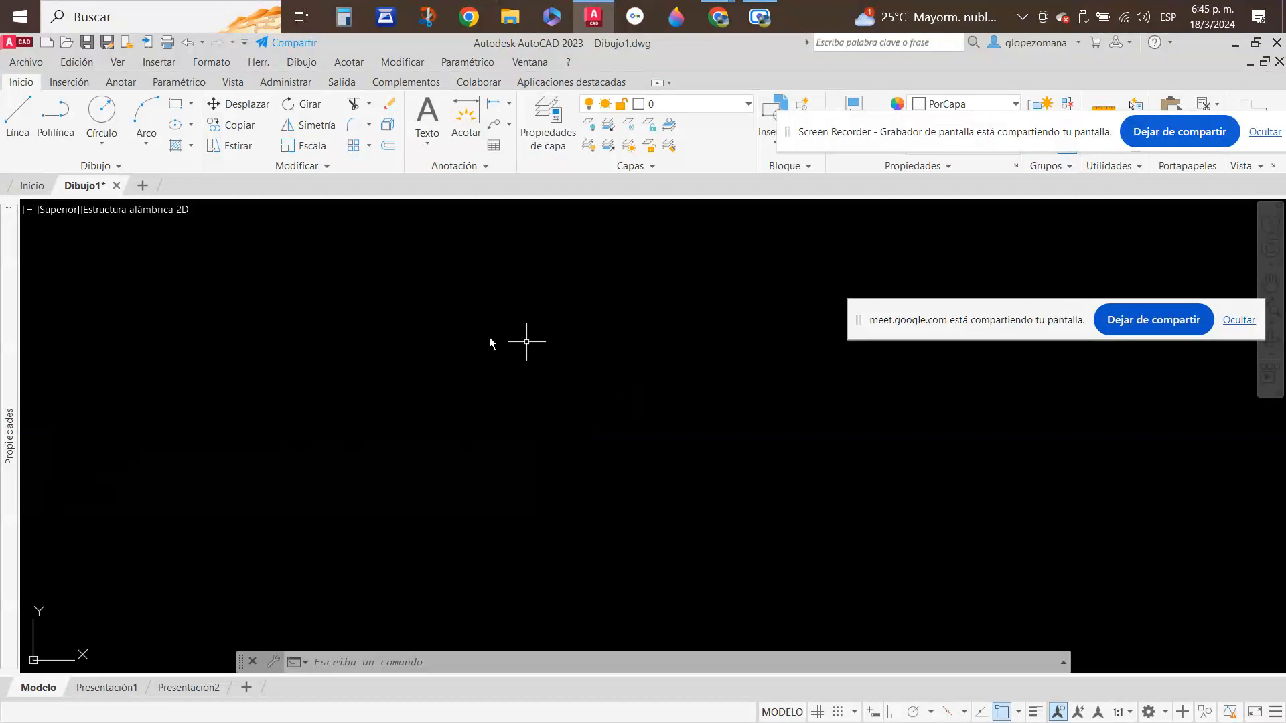
- Create another new drawing based on the acadiso.dwt template
{"action": "left_click", "coordinate": [13, 44]}
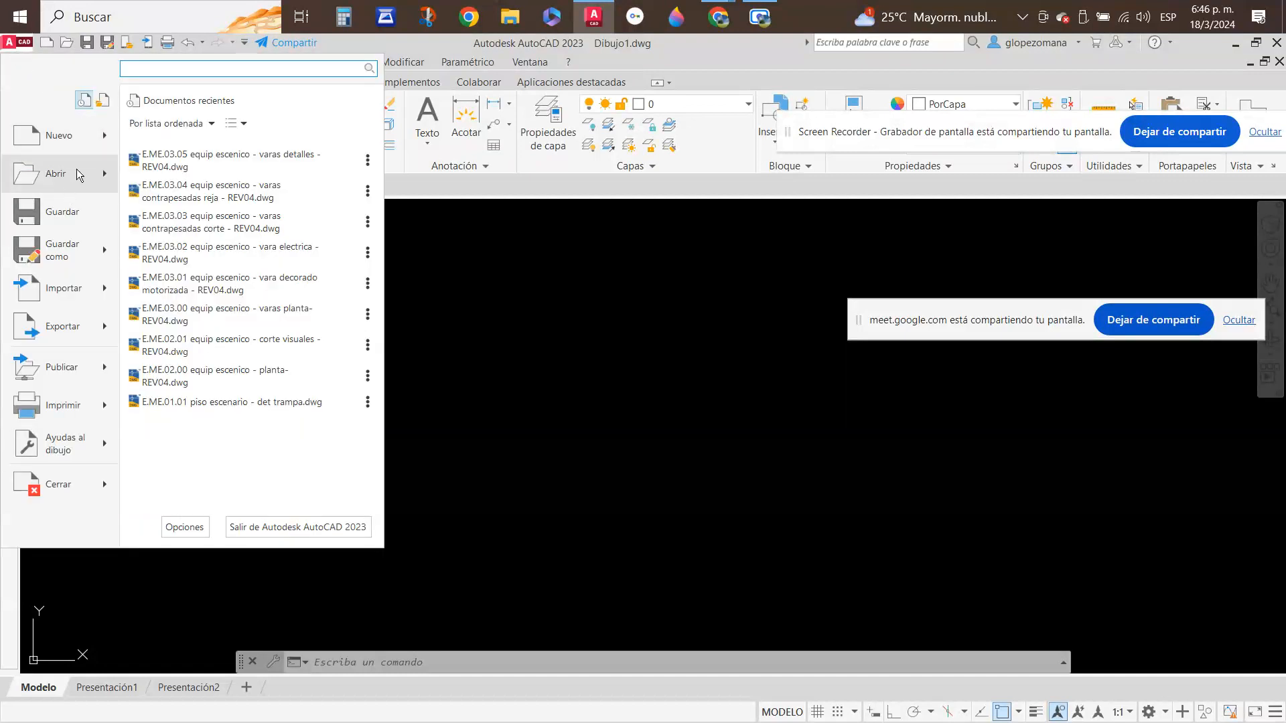
{"action": "mouse_move", "coordinate": [79, 175]}
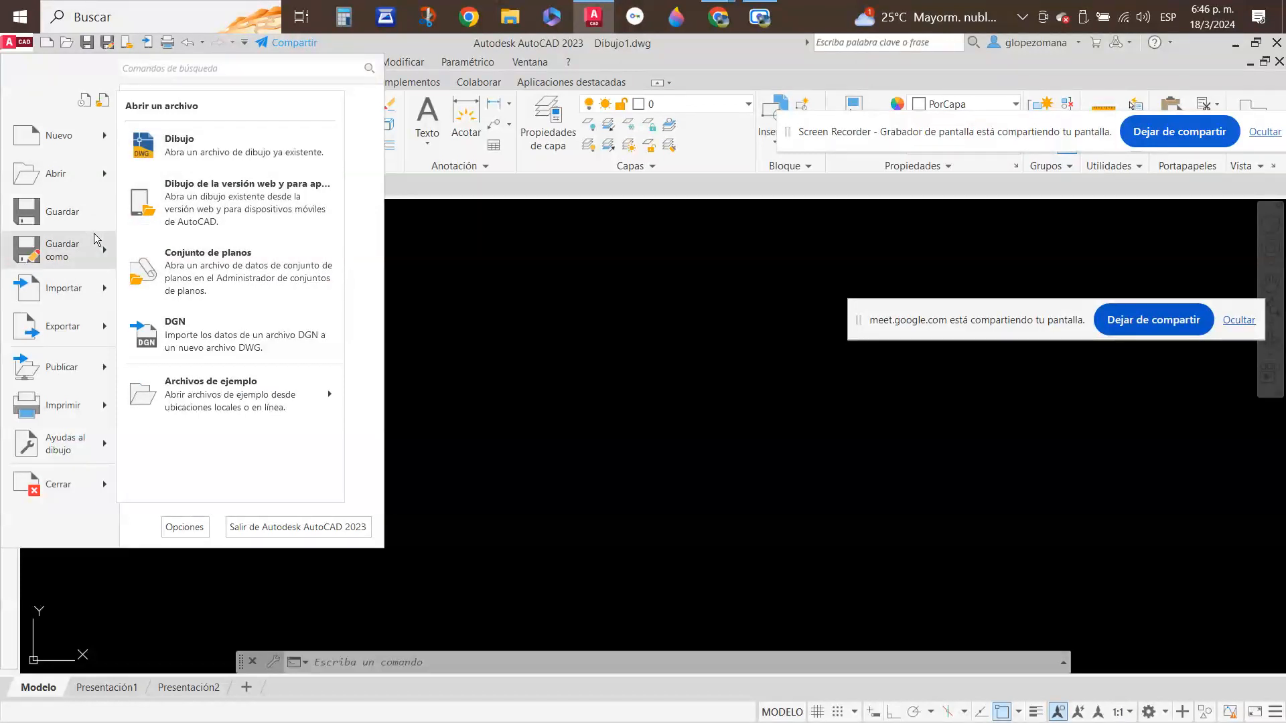
{"action": "mouse_move", "coordinate": [73, 139]}
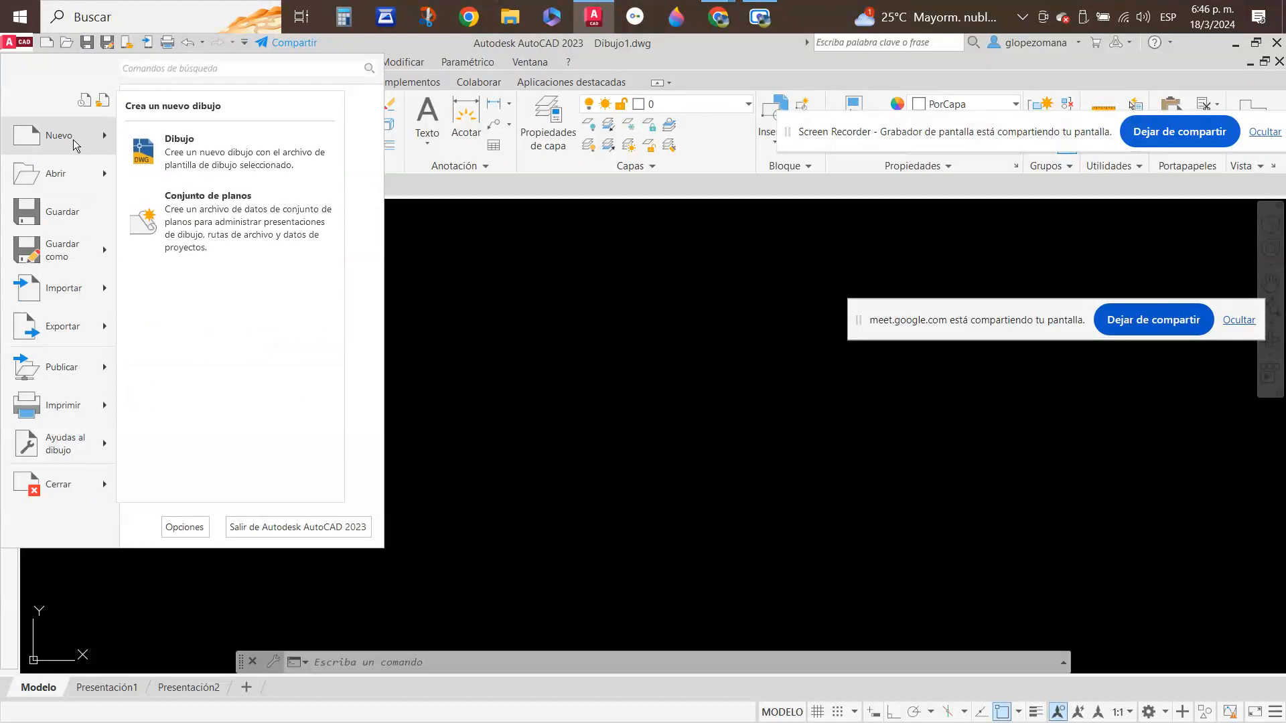
{"action": "left_click", "coordinate": [183, 142]}
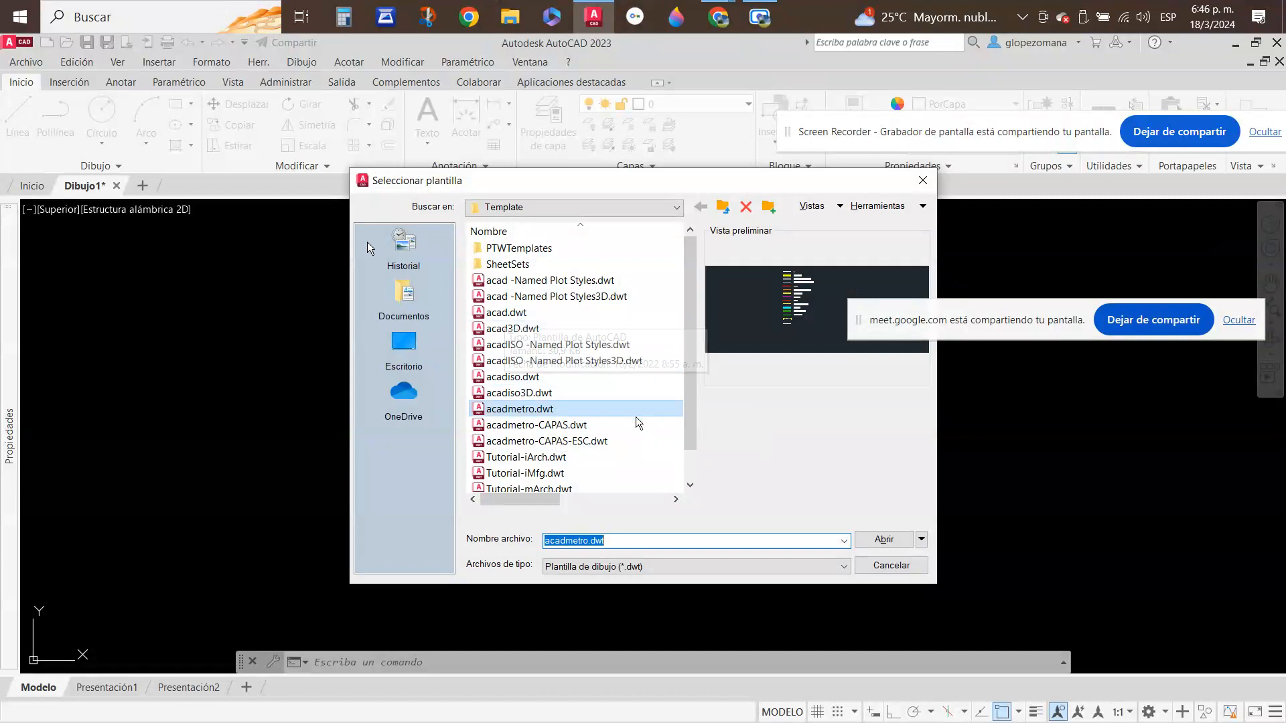
{"action": "left_click", "coordinate": [556, 394]}
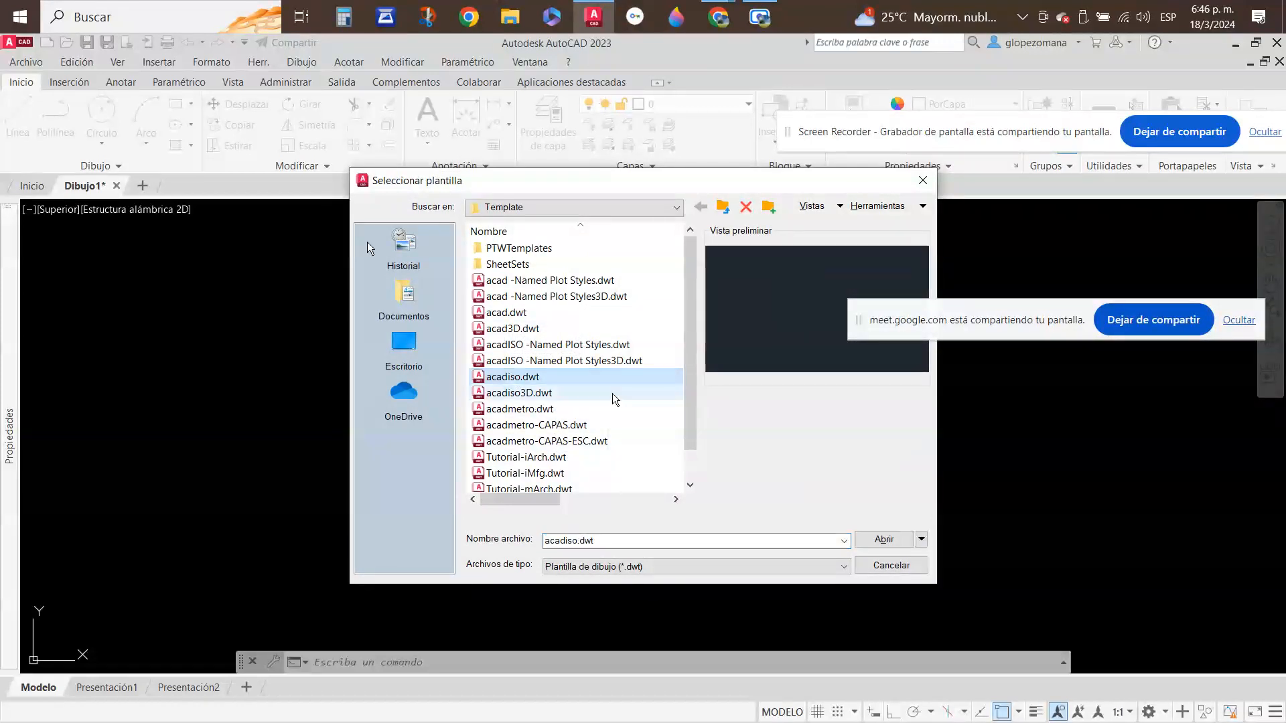
{"action": "double_click", "coordinate": [612, 394]}
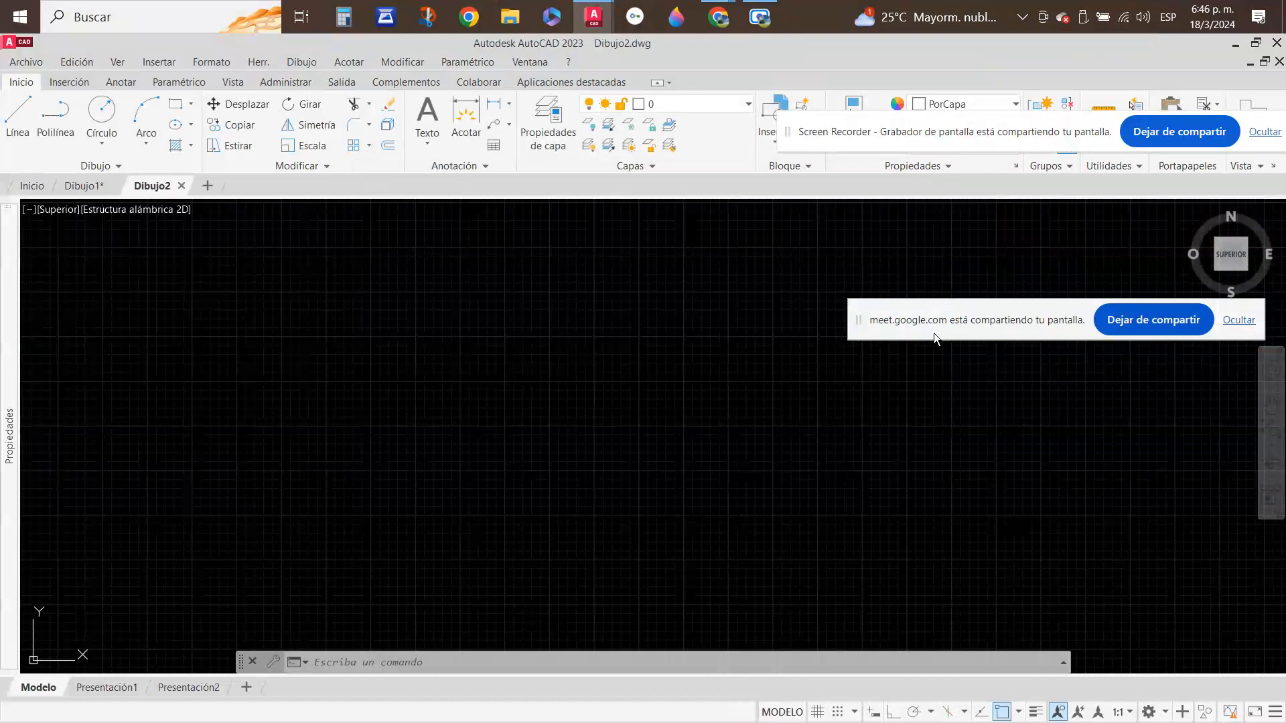
- Examine the grid and the coordinate origin in the new drawing's model space
{"action": "left_click_drag", "start_coordinate": [975, 325], "coordinate": [969, 212]}
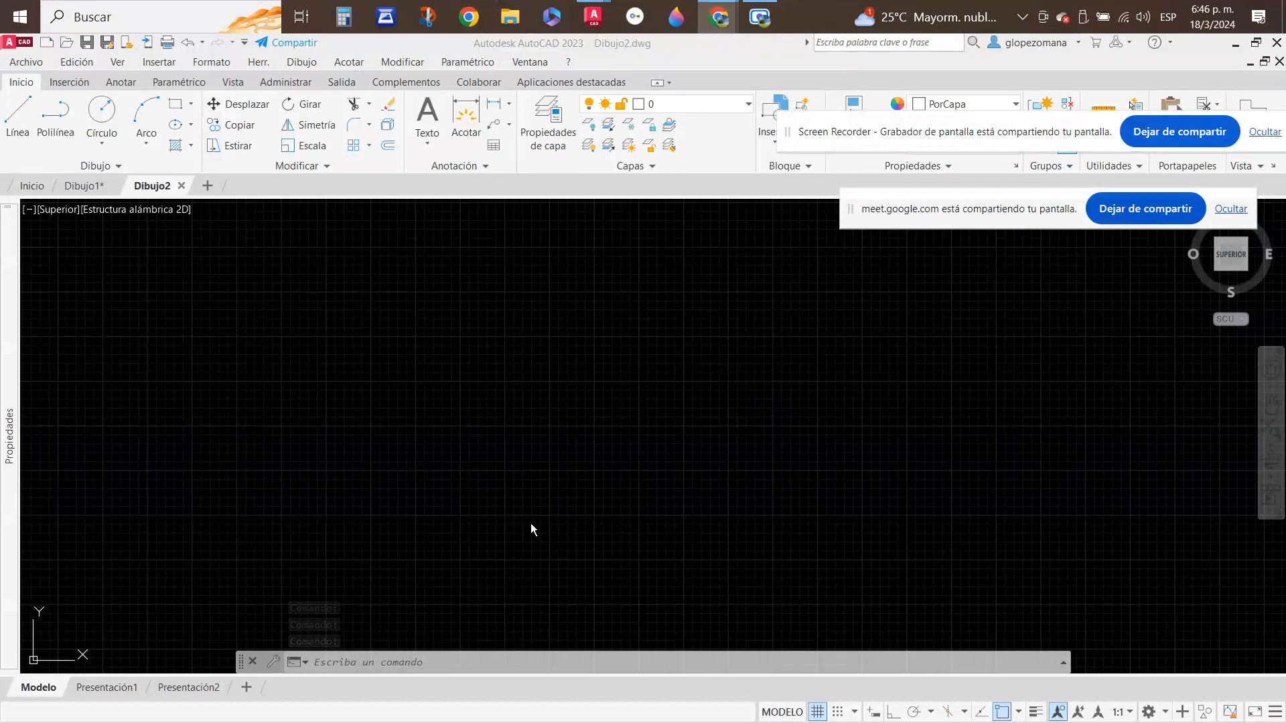
{"action": "scroll", "coordinate": [509, 455], "scroll_direction": "up", "scroll_amount": 3}
{"action": "scroll", "coordinate": [583, 384], "scroll_direction": "down", "scroll_amount": 5}
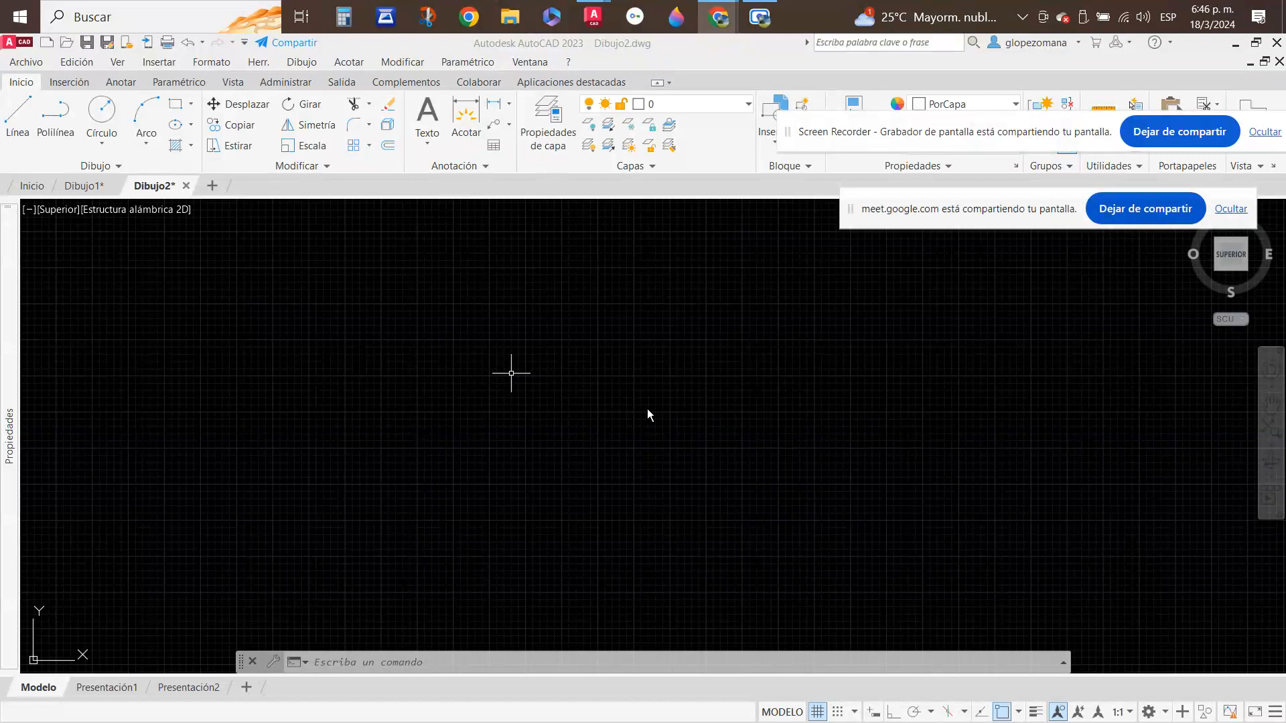
{"action": "scroll", "coordinate": [647, 408], "scroll_direction": "up", "scroll_amount": 4}
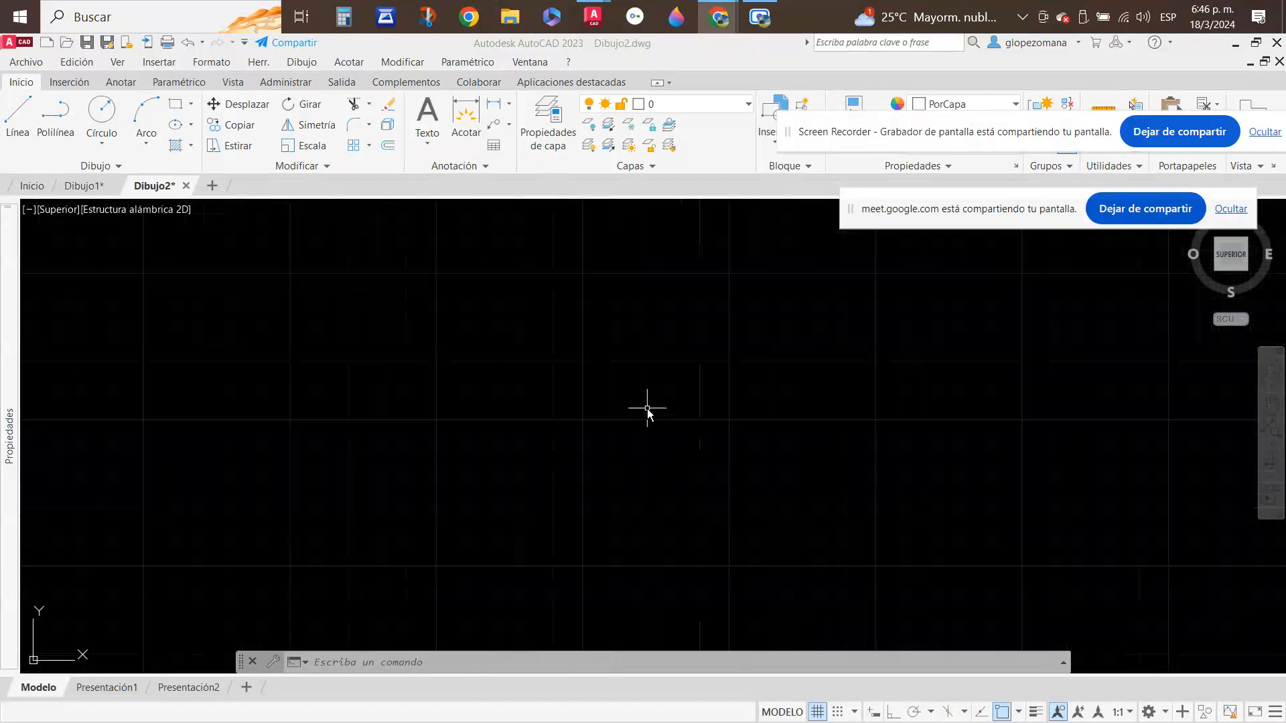
{"action": "scroll", "coordinate": [646, 408], "scroll_direction": "up", "scroll_amount": 2}
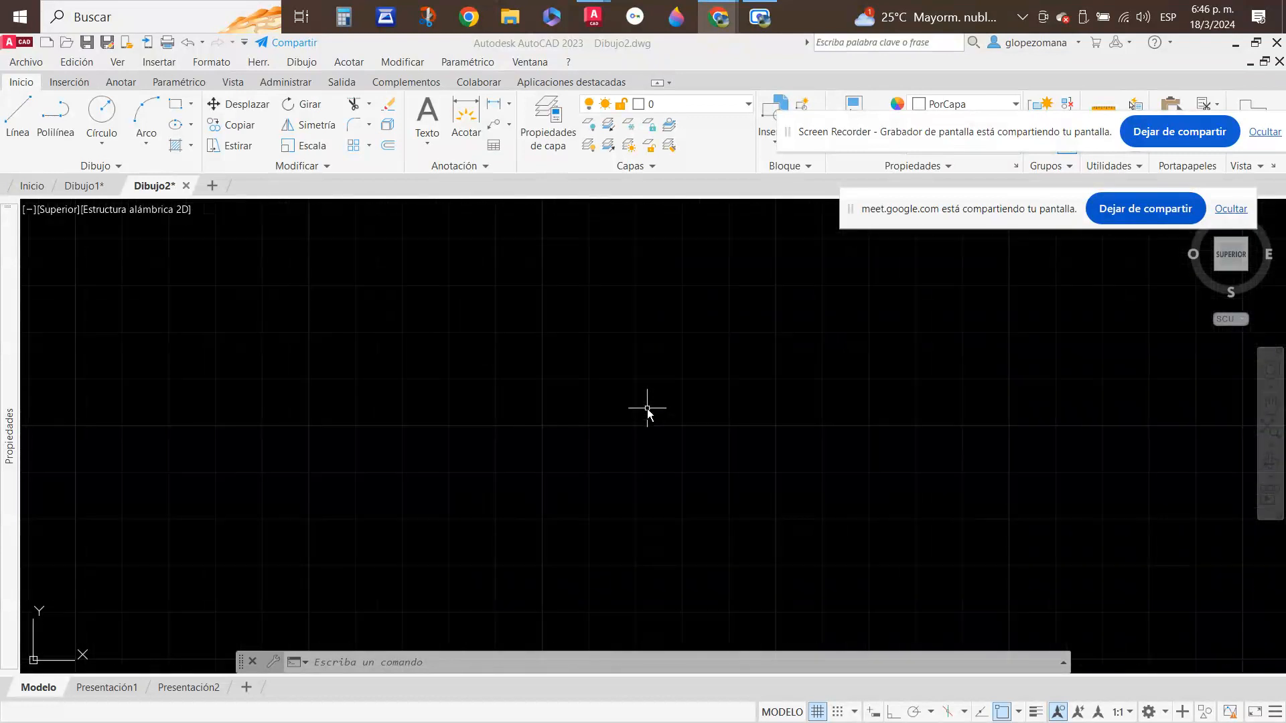
{"action": "scroll", "coordinate": [646, 409], "scroll_direction": "up", "scroll_amount": 1}
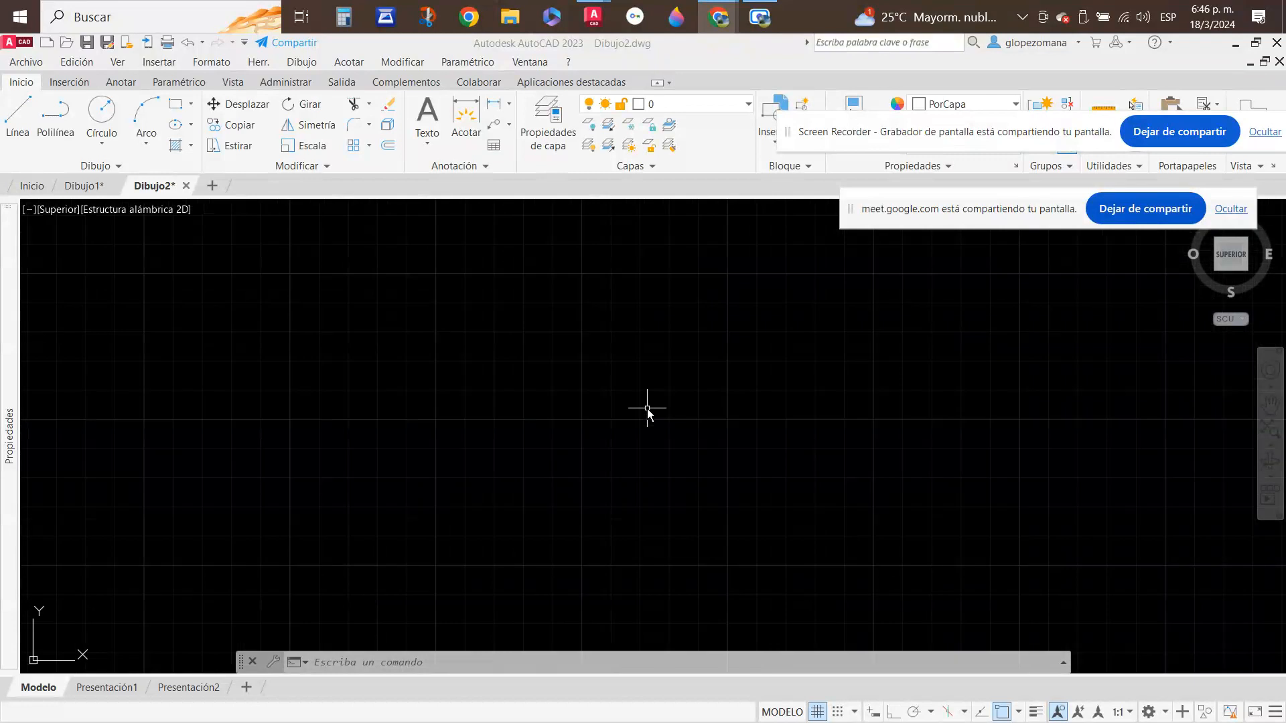
{"action": "scroll", "coordinate": [541, 337], "scroll_direction": "up", "scroll_amount": 2}
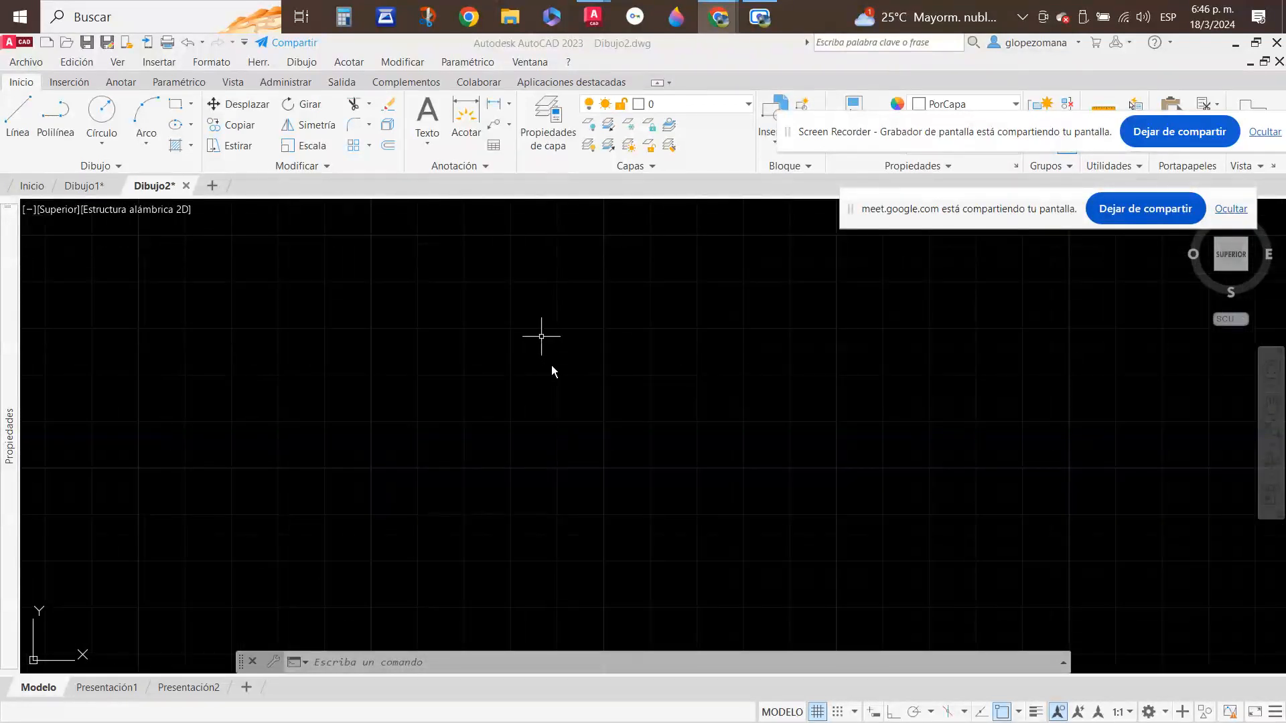
{"action": "scroll", "coordinate": [555, 367], "scroll_direction": "up", "scroll_amount": 2}
{"action": "scroll", "coordinate": [555, 367], "scroll_direction": "up", "scroll_amount": 1}
{"action": "scroll", "coordinate": [562, 367], "scroll_direction": "up", "scroll_amount": 2}
{"action": "scroll", "coordinate": [561, 367], "scroll_direction": "down", "scroll_amount": 3}
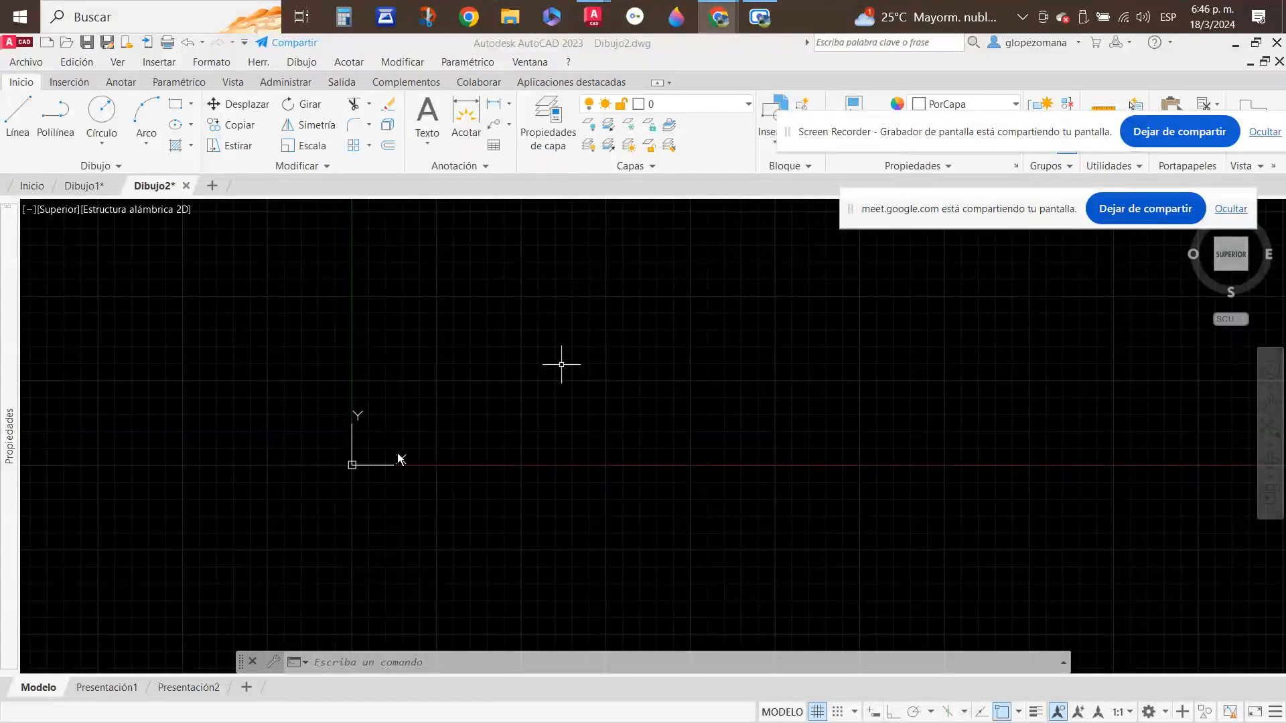
{"action": "left_click", "coordinate": [687, 393]}
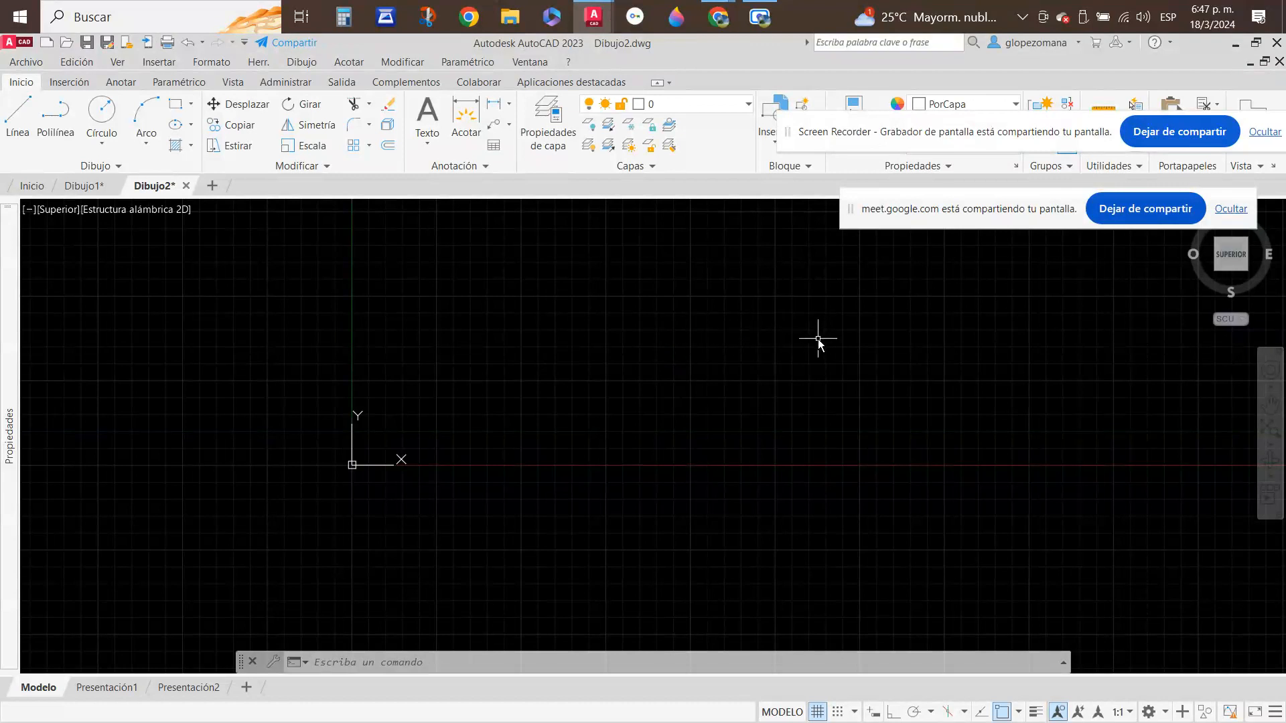
{"action": "mouse_move", "coordinate": [818, 340]}
{"action": "middle_mouse_down"}
{"action": "mouse_move", "coordinate": [763, 376]}
{"action": "mouse_move", "coordinate": [608, 410]}
{"action": "mouse_move", "coordinate": [594, 349]}
{"action": "mouse_move", "coordinate": [828, 346]}
{"action": "mouse_move", "coordinate": [720, 454]}
{"action": "mouse_move", "coordinate": [670, 331]}
{"action": "mouse_move", "coordinate": [823, 386]}
{"action": "mouse_move", "coordinate": [680, 388]}
{"action": "mouse_move", "coordinate": [683, 376]}
{"action": "mouse_move", "coordinate": [677, 452]}
{"action": "mouse_move", "coordinate": [590, 441]}
{"action": "middle_mouse_up"}
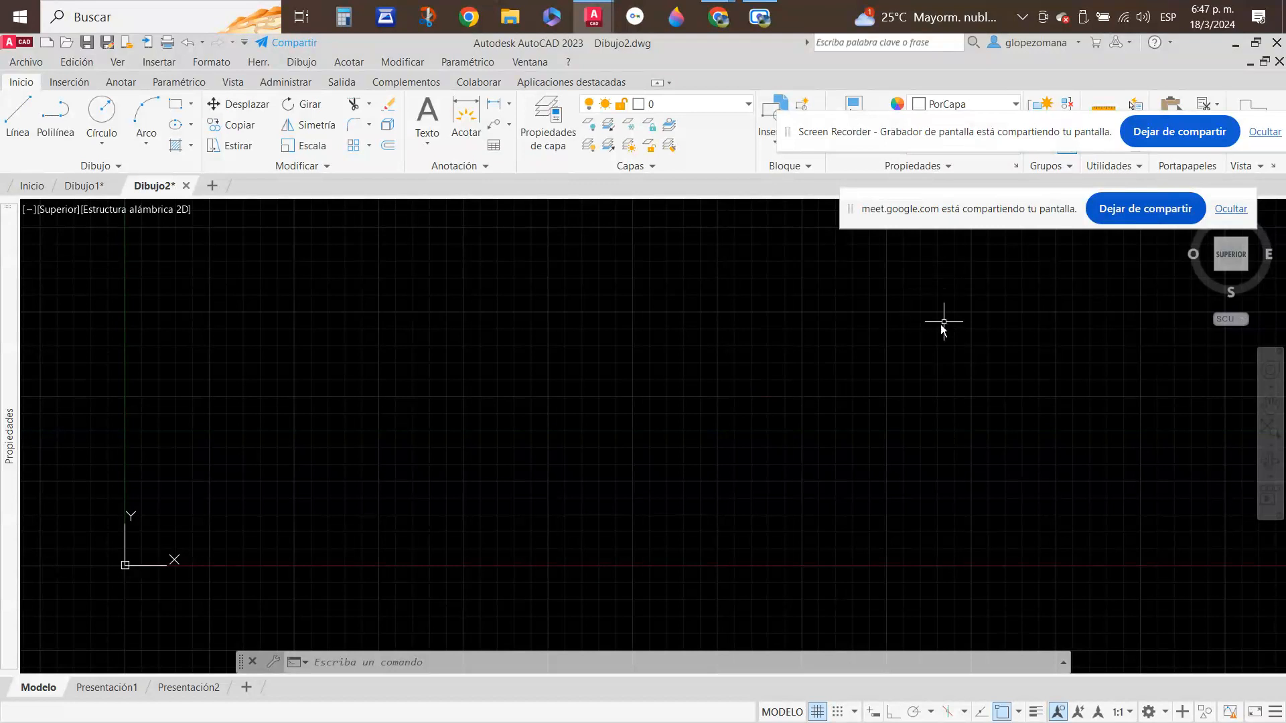
- Move both screen-sharing notification bars clear of the ribbon, into the empty drawing area
{"action": "left_click_drag", "start_coordinate": [951, 213], "coordinate": [962, 263]}
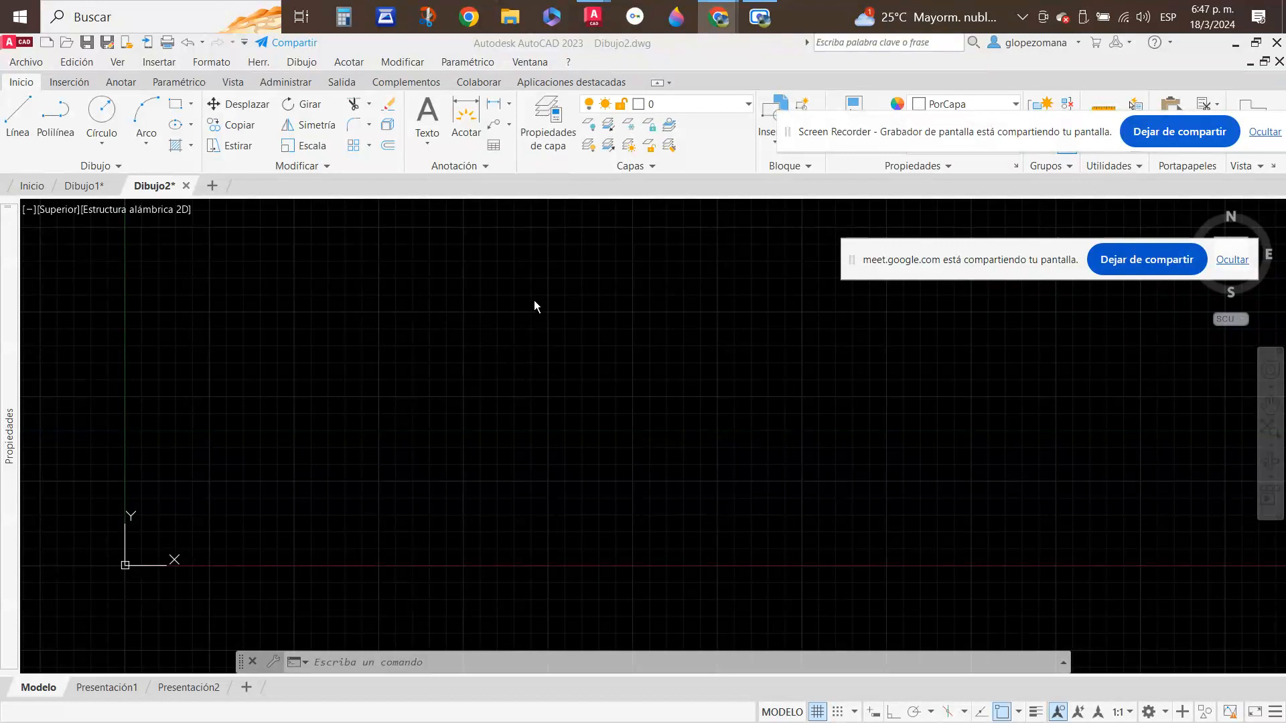
{"action": "left_click_drag", "start_coordinate": [1022, 134], "coordinate": [908, 324]}
{"action": "left_click_drag", "start_coordinate": [950, 261], "coordinate": [787, 269]}
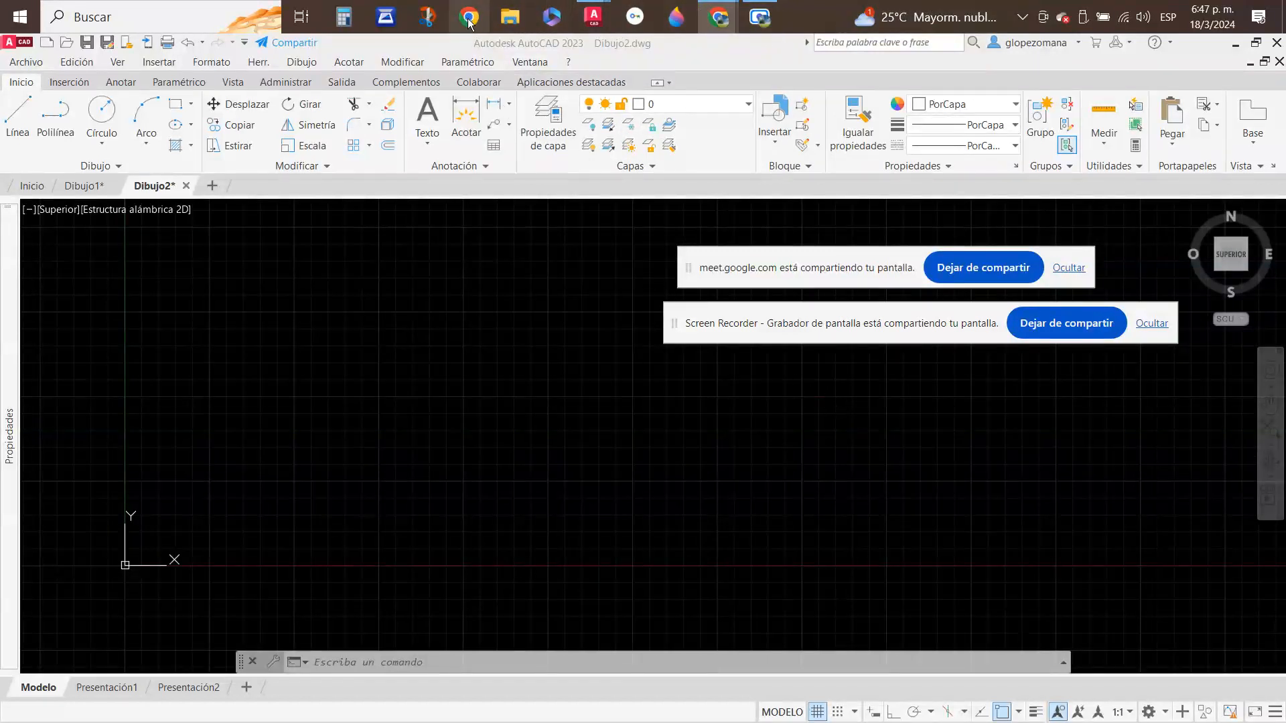
- Switch back to the Google Meet call window in Chrome
{"action": "mouse_move", "coordinate": [721, 25]}
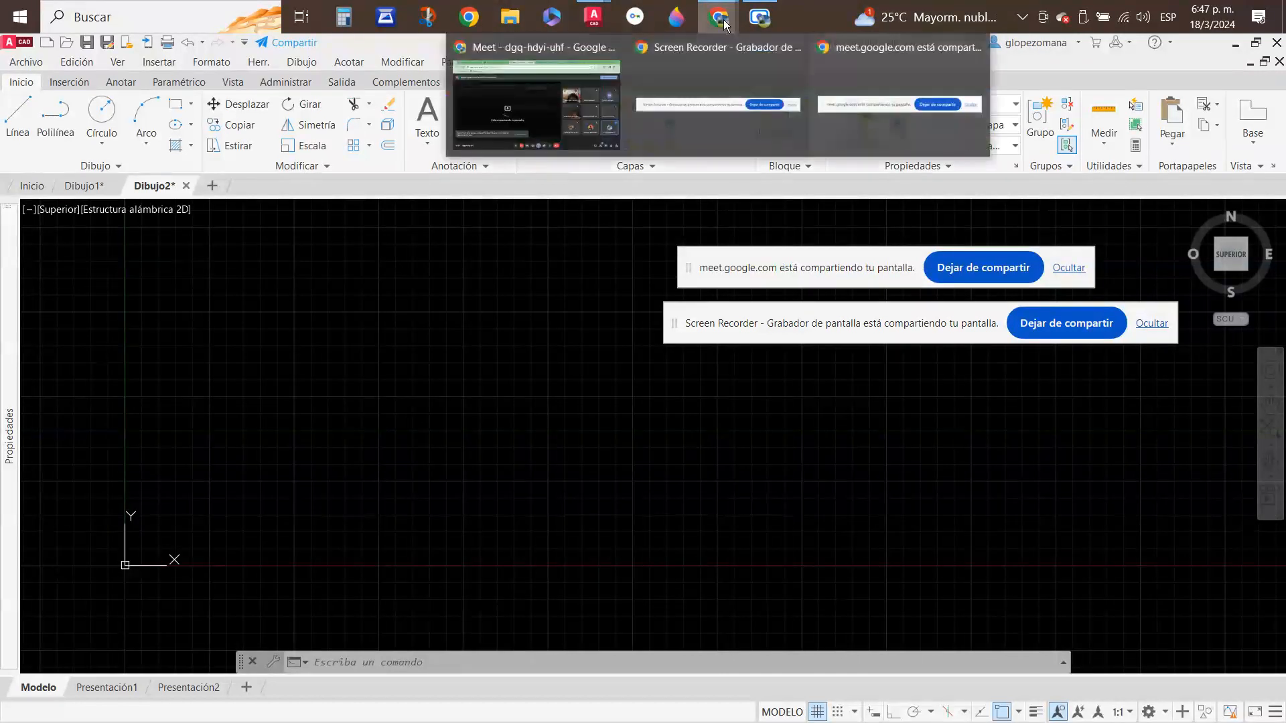
{"action": "left_click", "coordinate": [536, 100]}
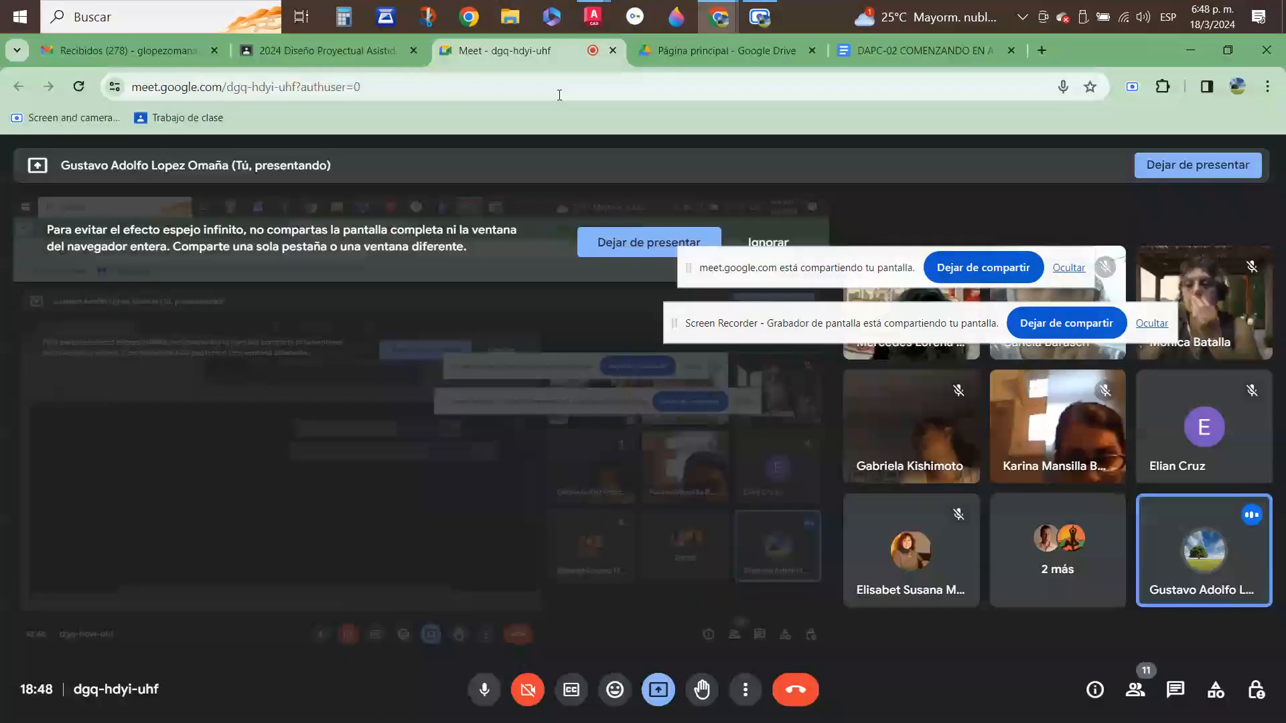
- Open the DAPC-02 COMENZANDO EN AUTOCAD document and set its zoom to 90% at the Interfaz del programa section
{"action": "left_click", "coordinate": [922, 56]}
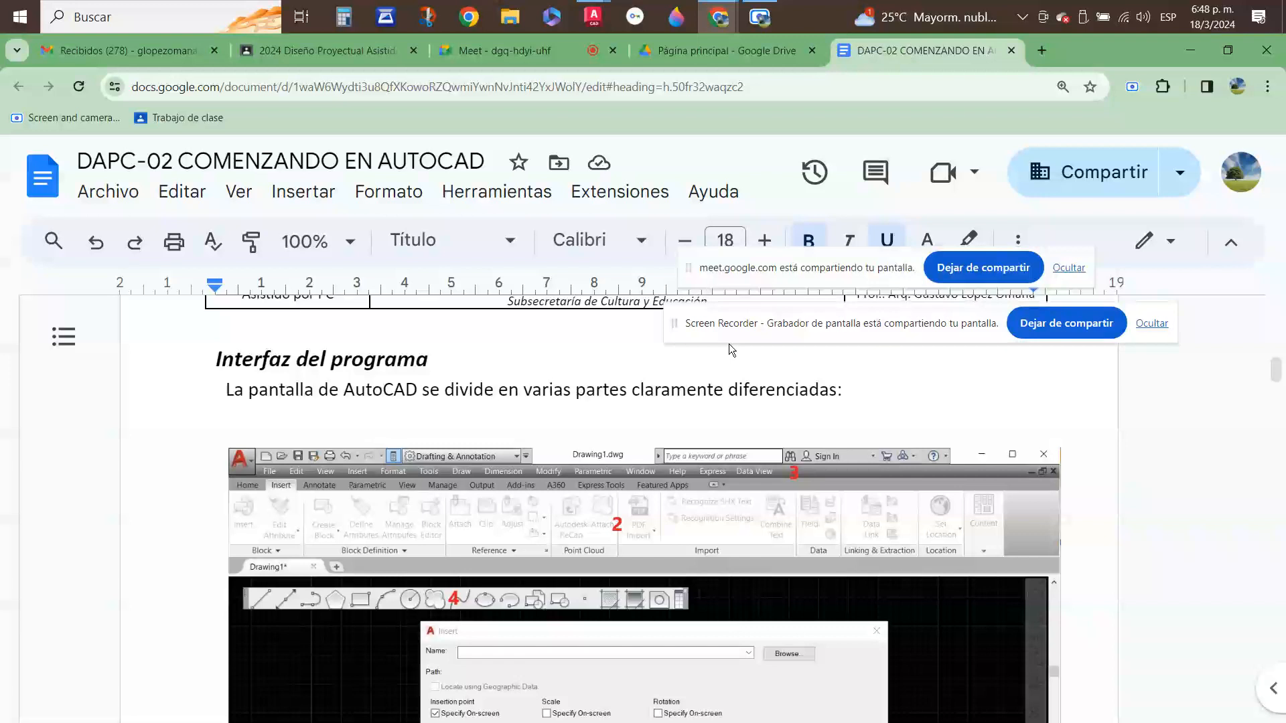
{"action": "scroll", "coordinate": [756, 392], "scroll_direction": "down", "scroll_amount": 1}
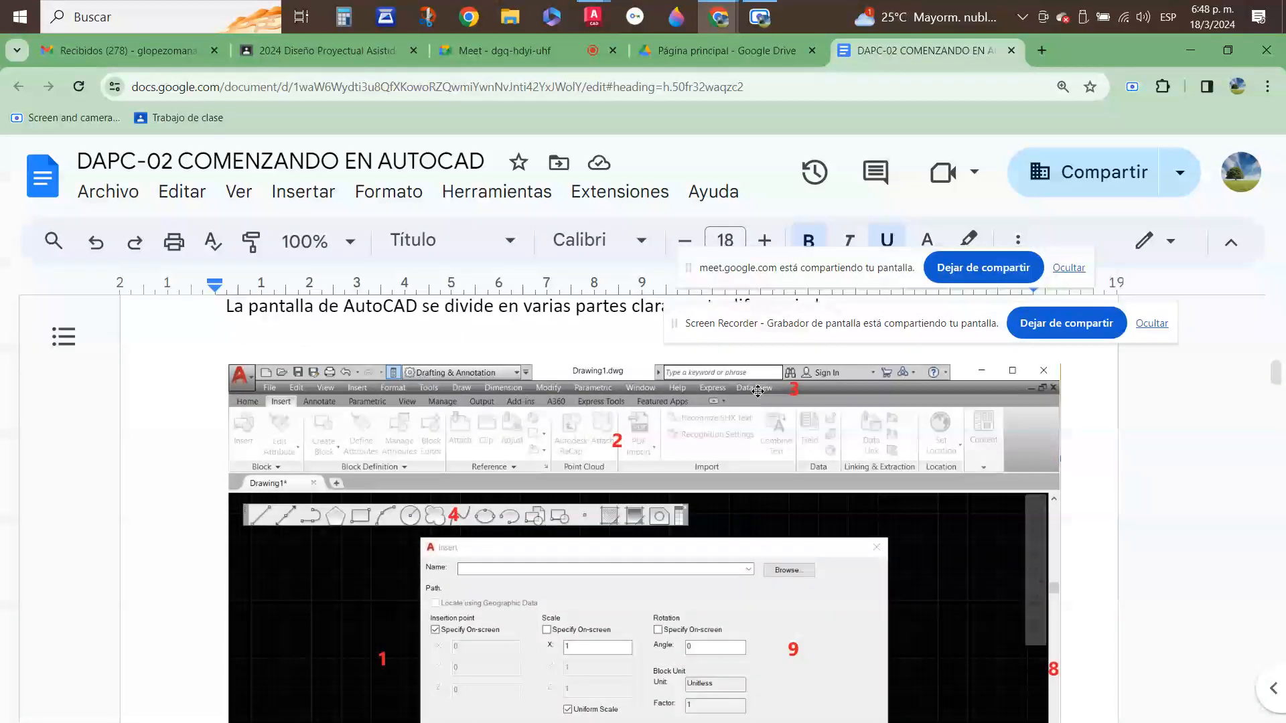
{"action": "scroll", "coordinate": [758, 392], "scroll_direction": "up", "scroll_amount": 1}
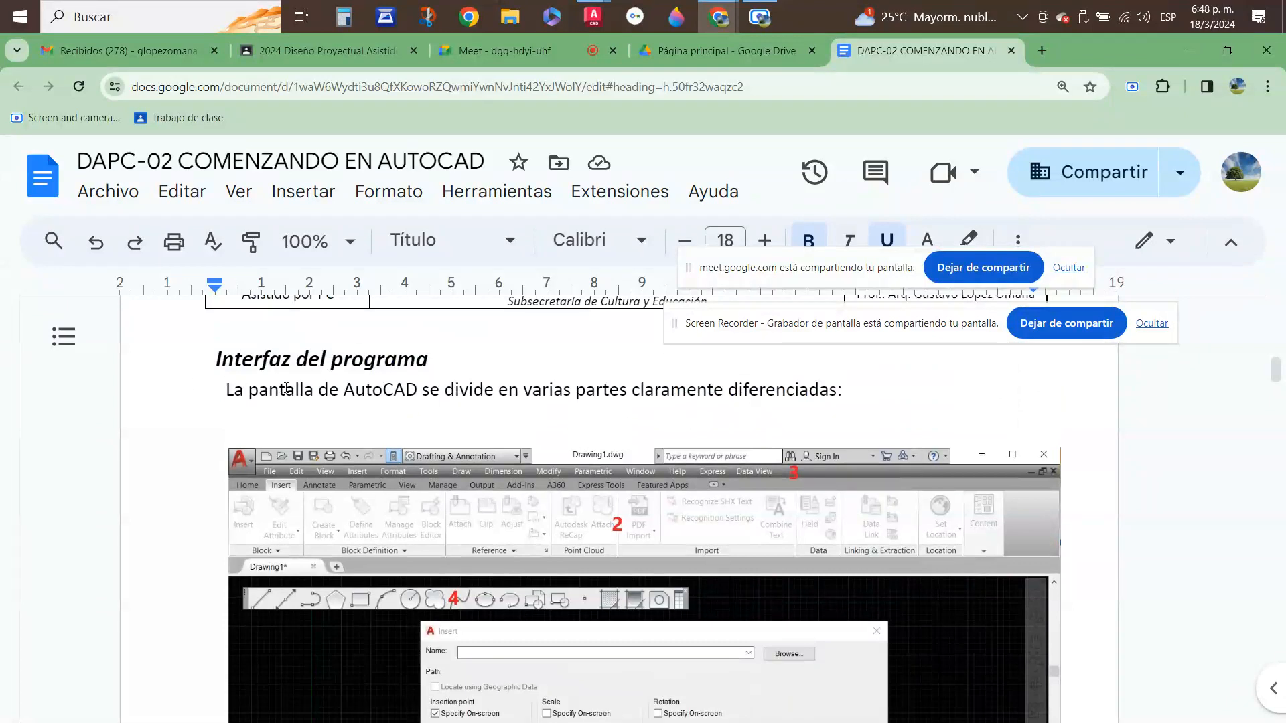
{"action": "scroll", "coordinate": [415, 462], "scroll_direction": "down", "scroll_amount": 2}
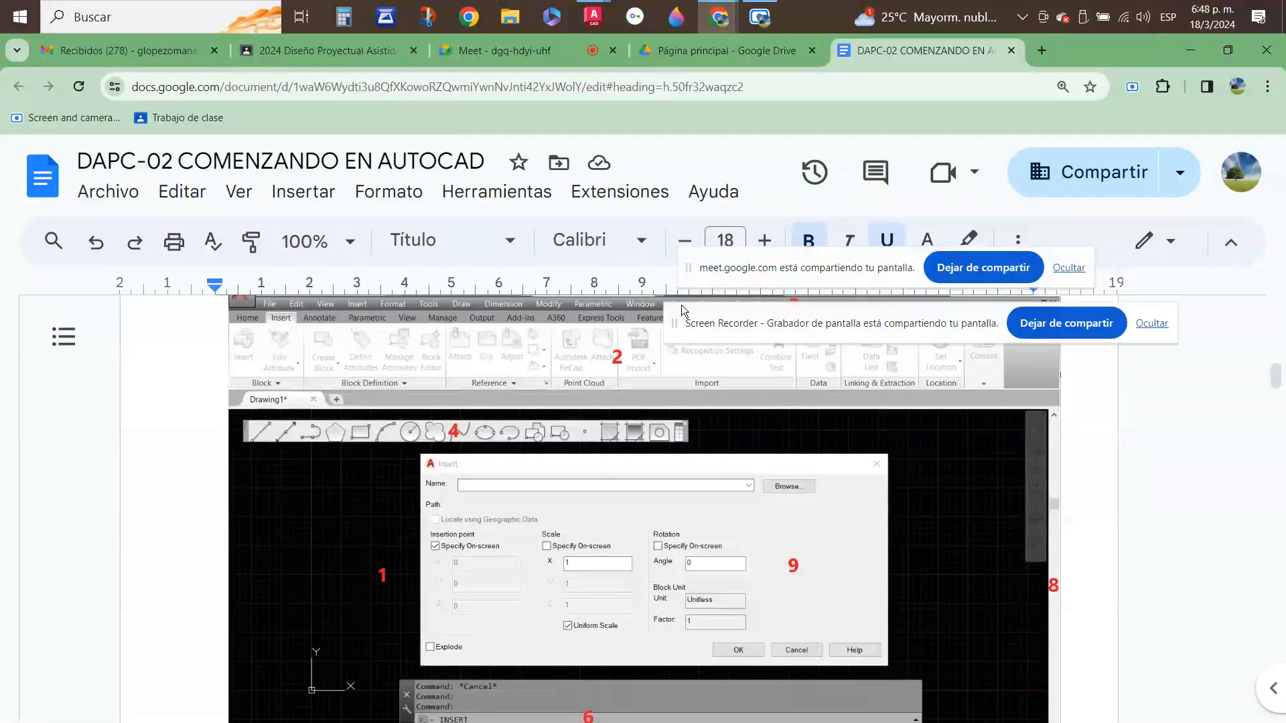
{"action": "left_click", "coordinate": [348, 242]}
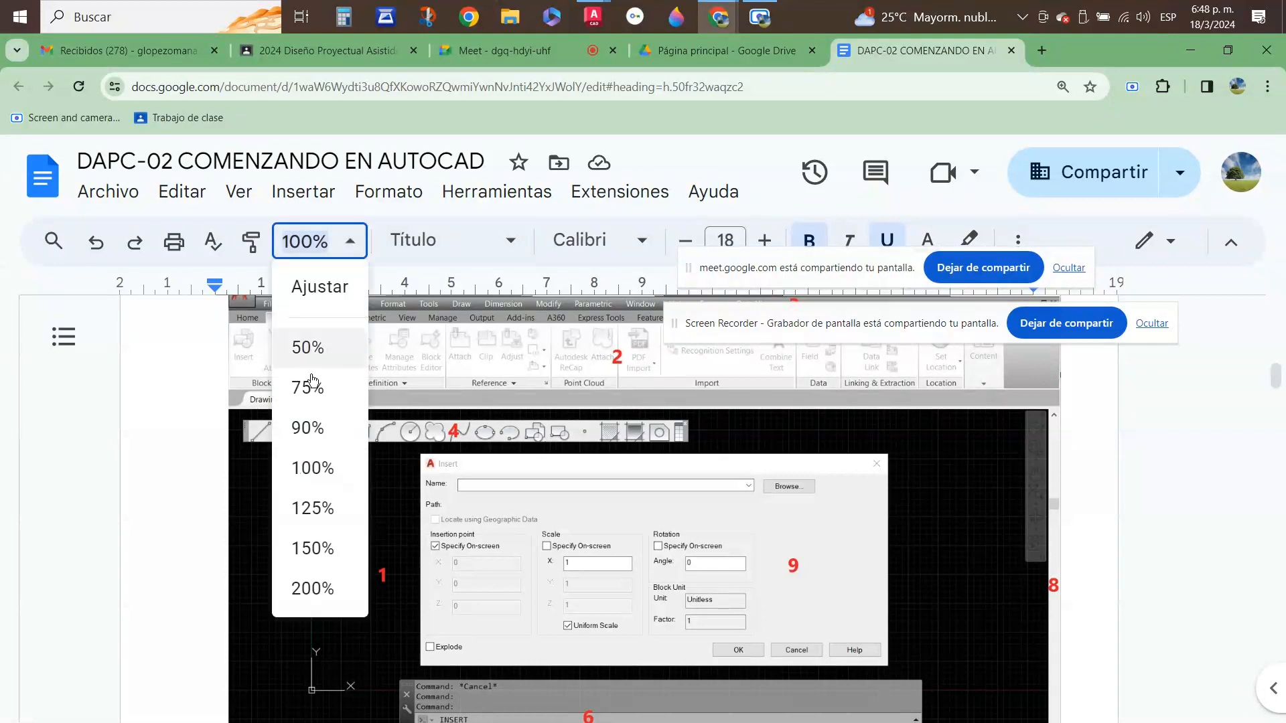
{"action": "left_click", "coordinate": [299, 427]}
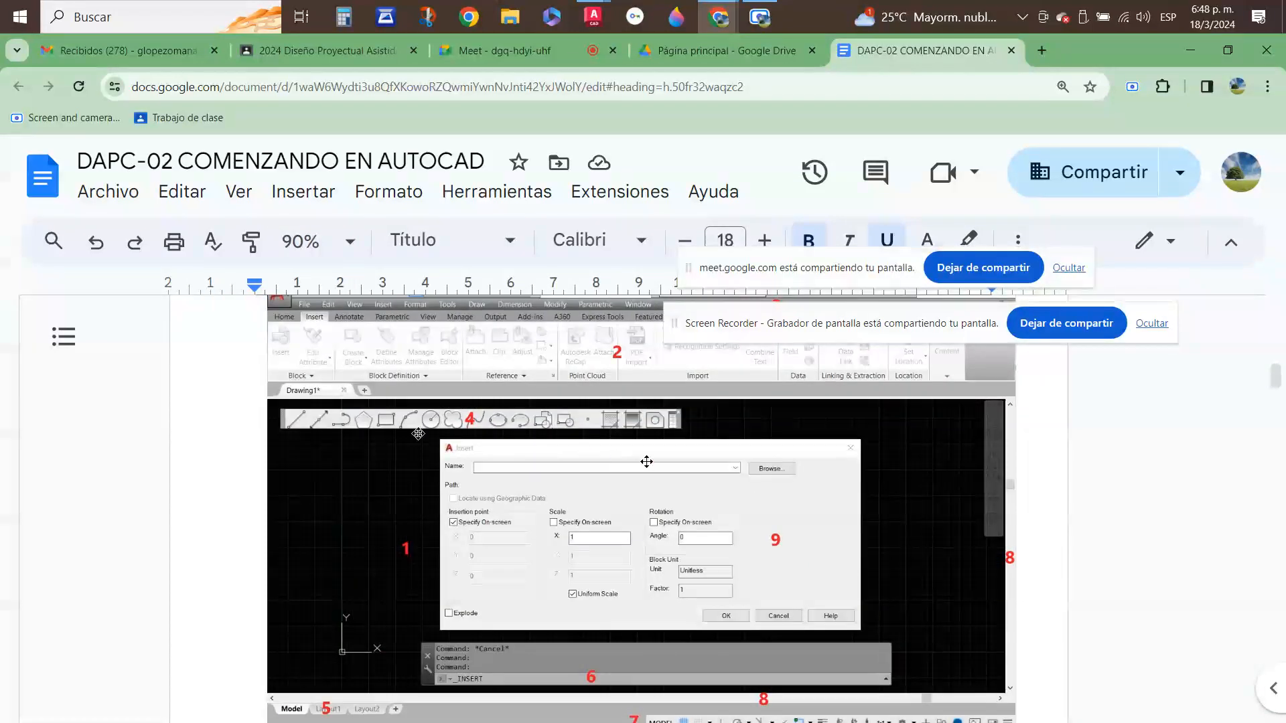
- Examine the numbered AutoCAD interface image and the list below it that explains each numbered part
{"action": "scroll", "coordinate": [589, 478], "scroll_direction": "up", "scroll_amount": 1}
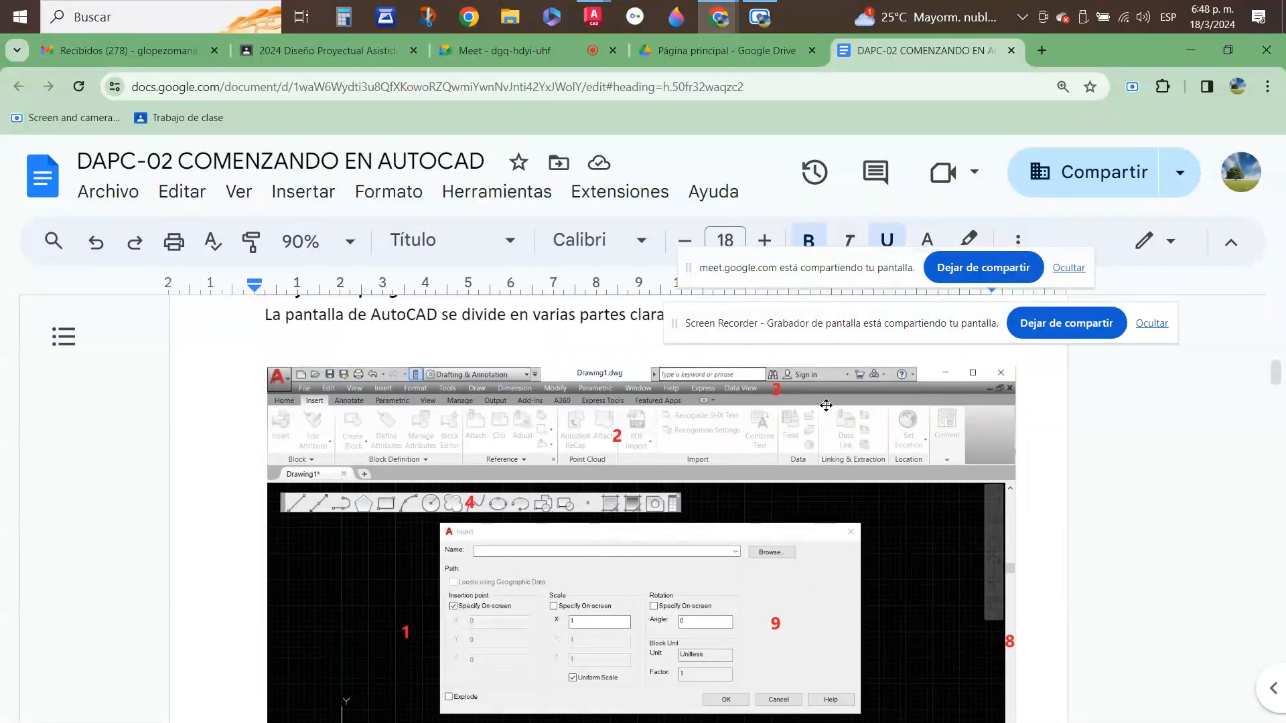
{"action": "scroll", "coordinate": [816, 454], "scroll_direction": "down", "scroll_amount": 1}
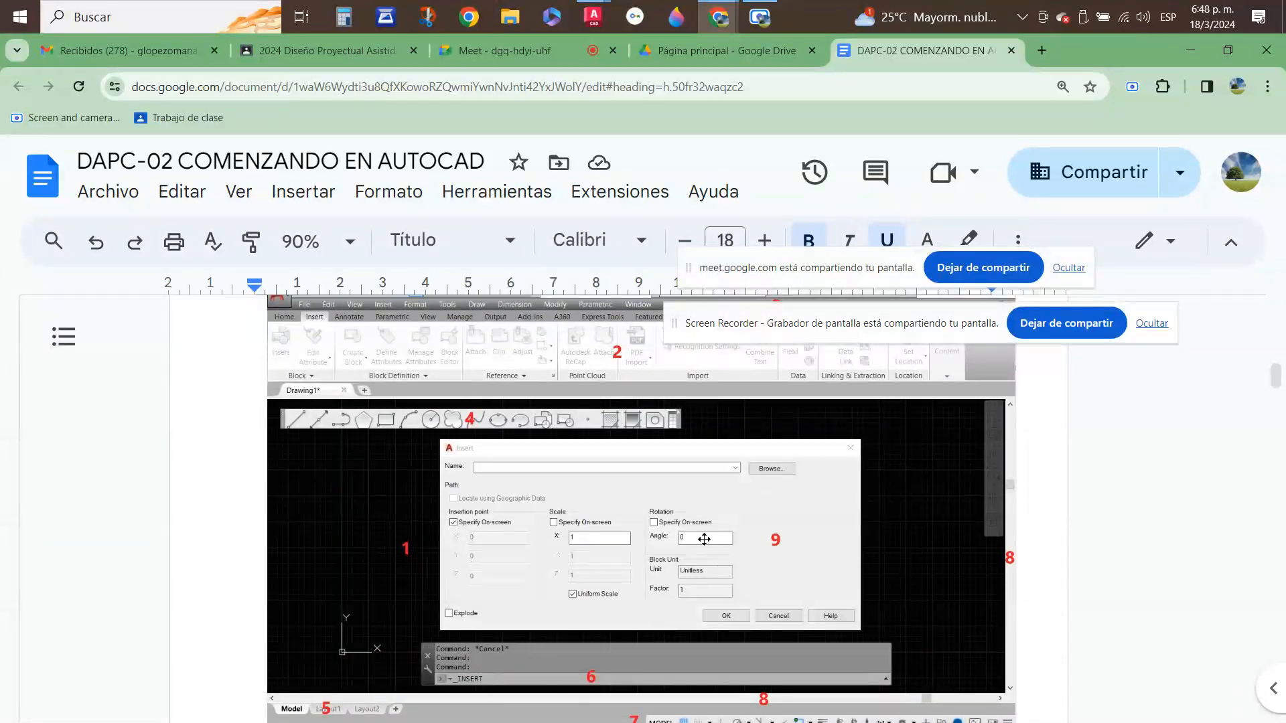
{"action": "scroll", "coordinate": [705, 535], "scroll_direction": "down", "scroll_amount": 3}
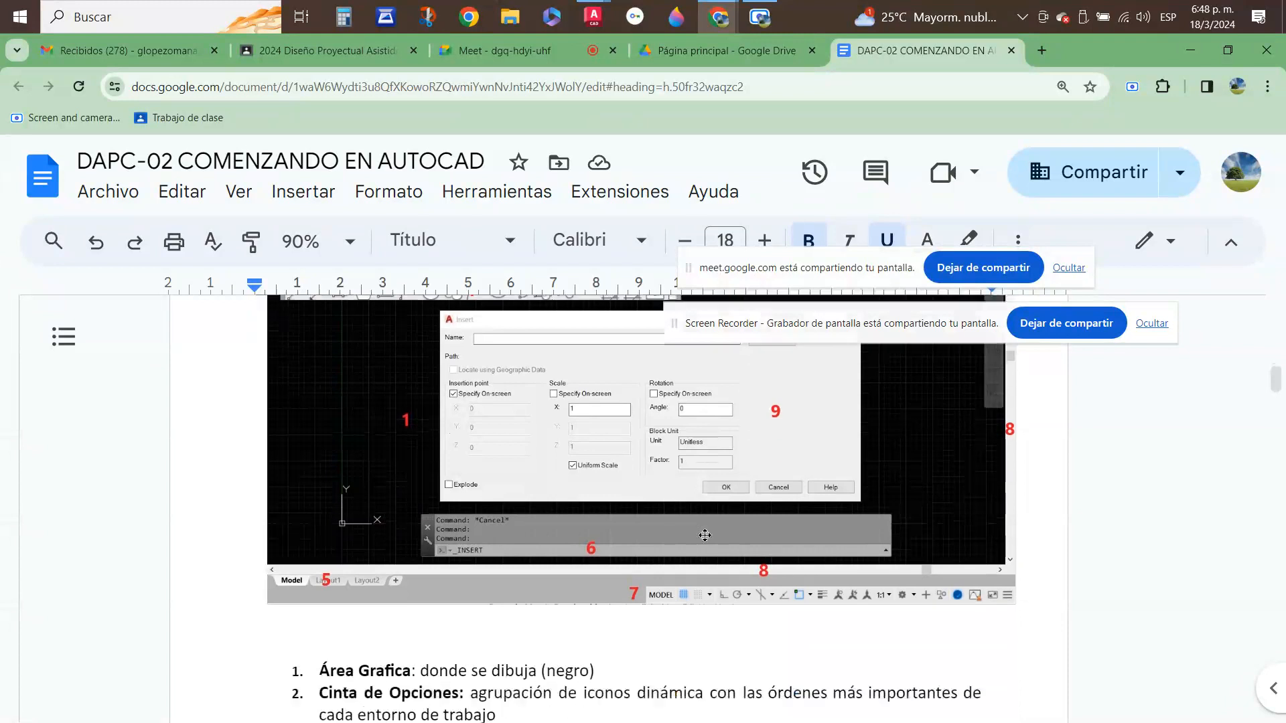
{"action": "scroll", "coordinate": [383, 565], "scroll_direction": "down", "scroll_amount": 2}
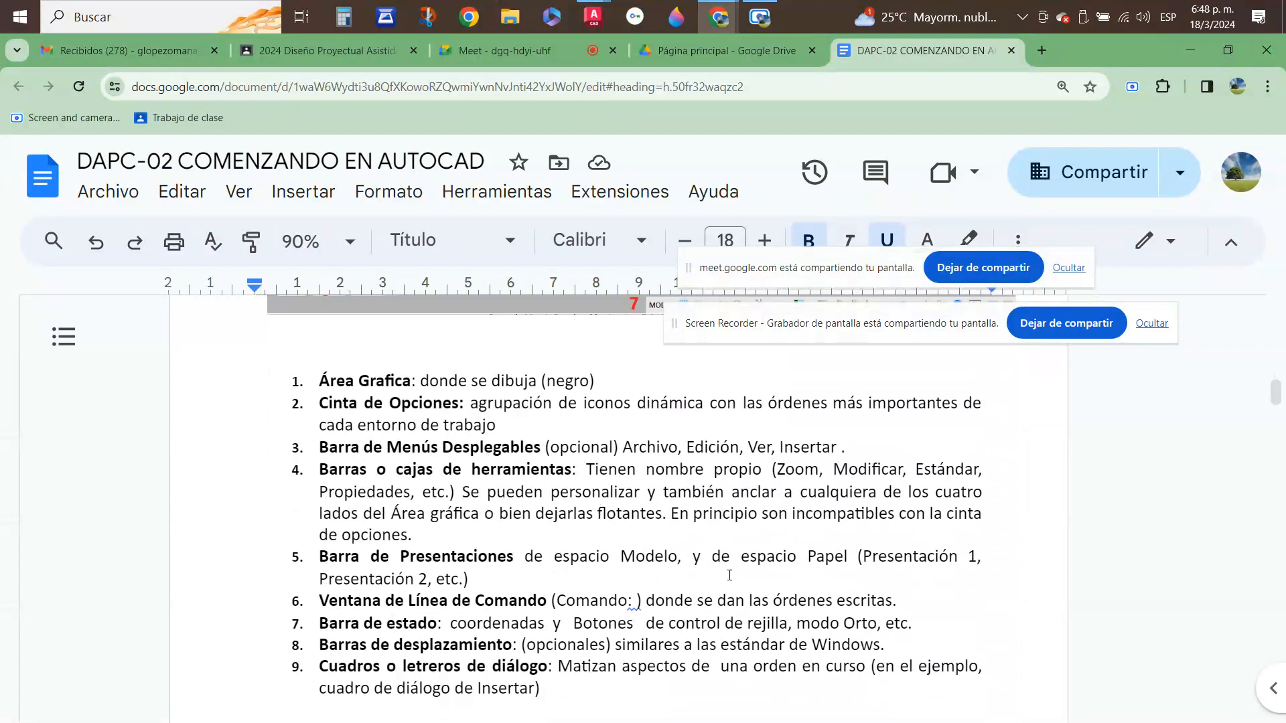
{"action": "scroll", "coordinate": [622, 523], "scroll_direction": "up", "scroll_amount": 4}
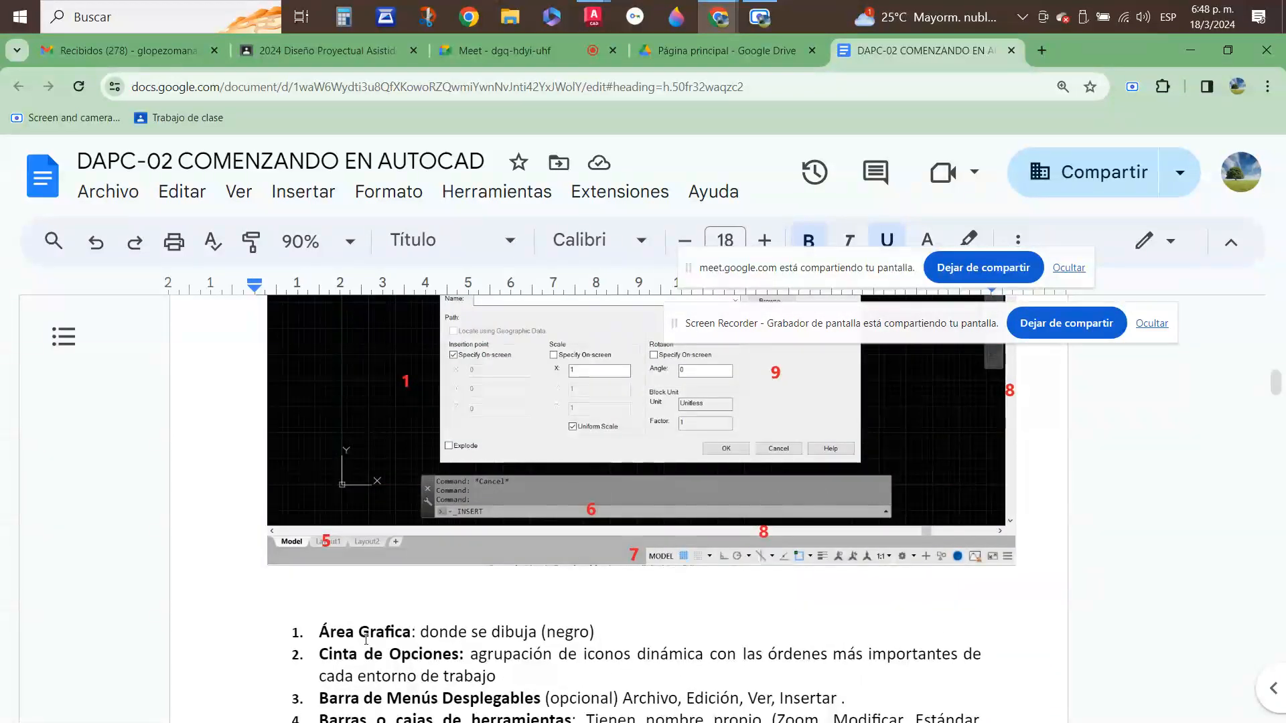
{"action": "scroll", "coordinate": [366, 638], "scroll_direction": "down", "scroll_amount": 1}
{"action": "scroll", "coordinate": [447, 565], "scroll_direction": "down", "scroll_amount": 1}
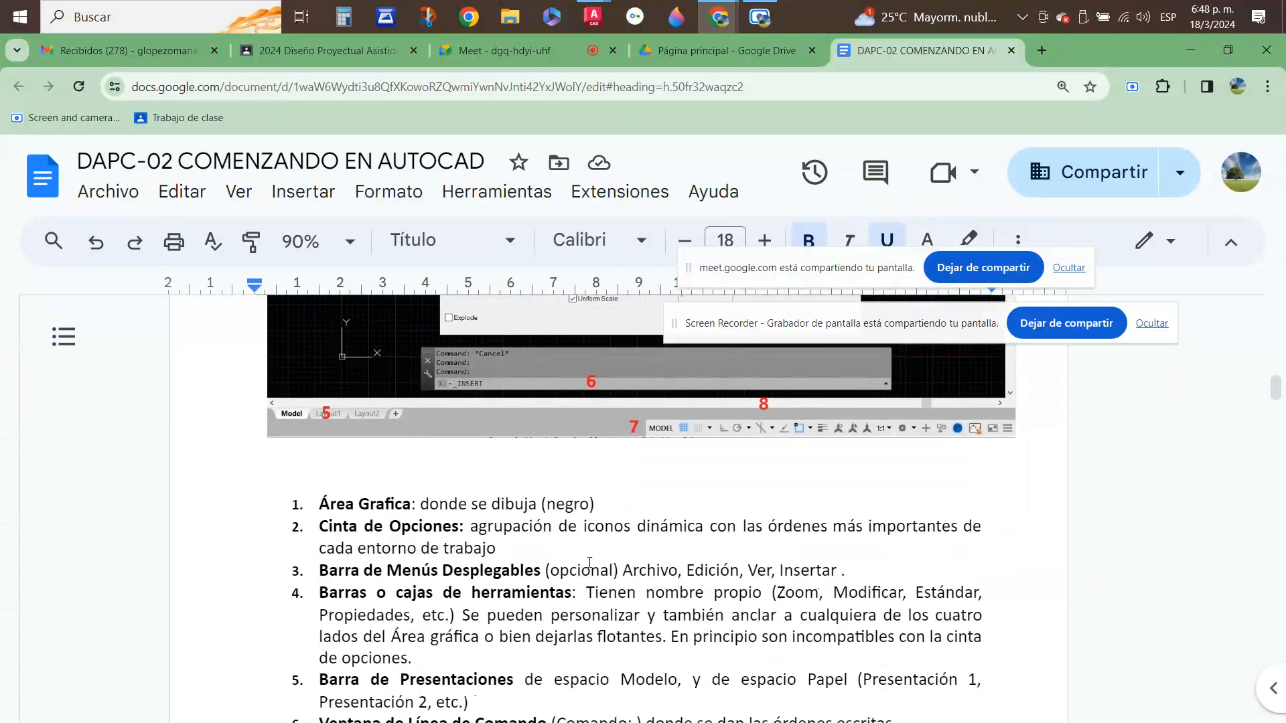
- Go to the rotated, labelled AutoCAD interface diagram near the document's end and examine it at 50% zoom
{"action": "left_click_drag", "start_coordinate": [1275, 390], "coordinate": [1283, 683]}
{"action": "left_click", "coordinate": [344, 242]}
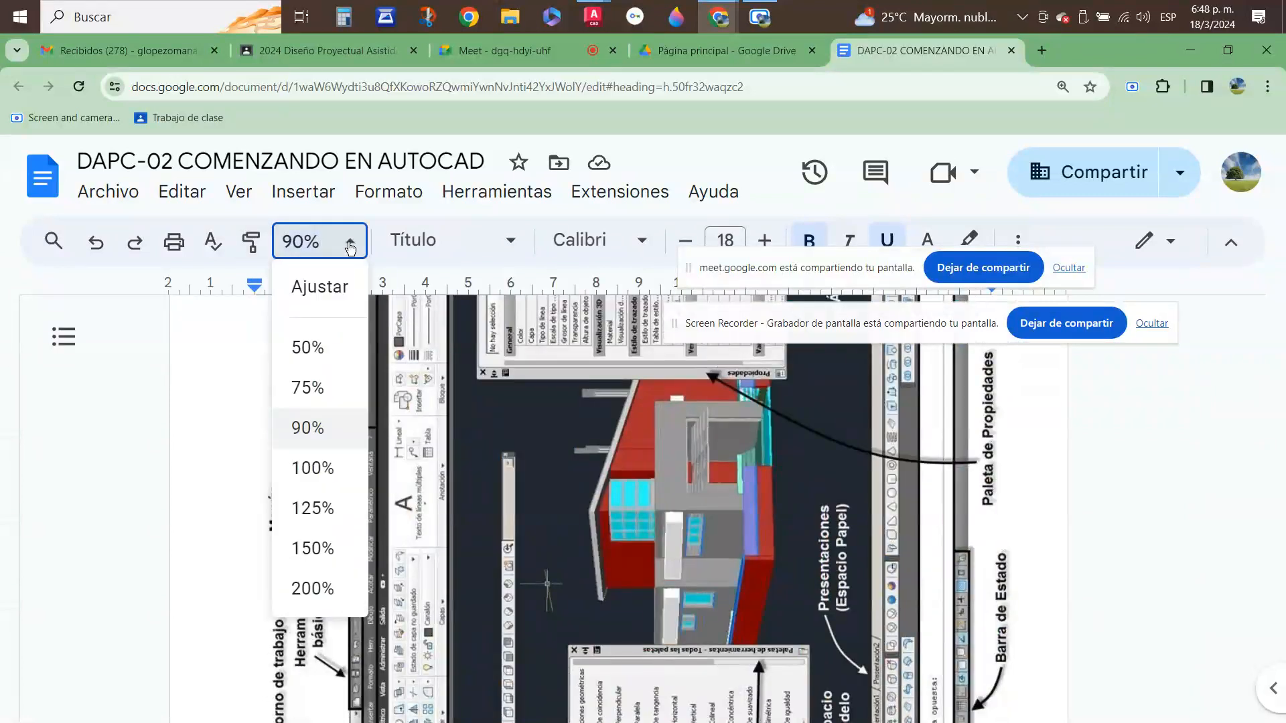
{"action": "left_click", "coordinate": [299, 347]}
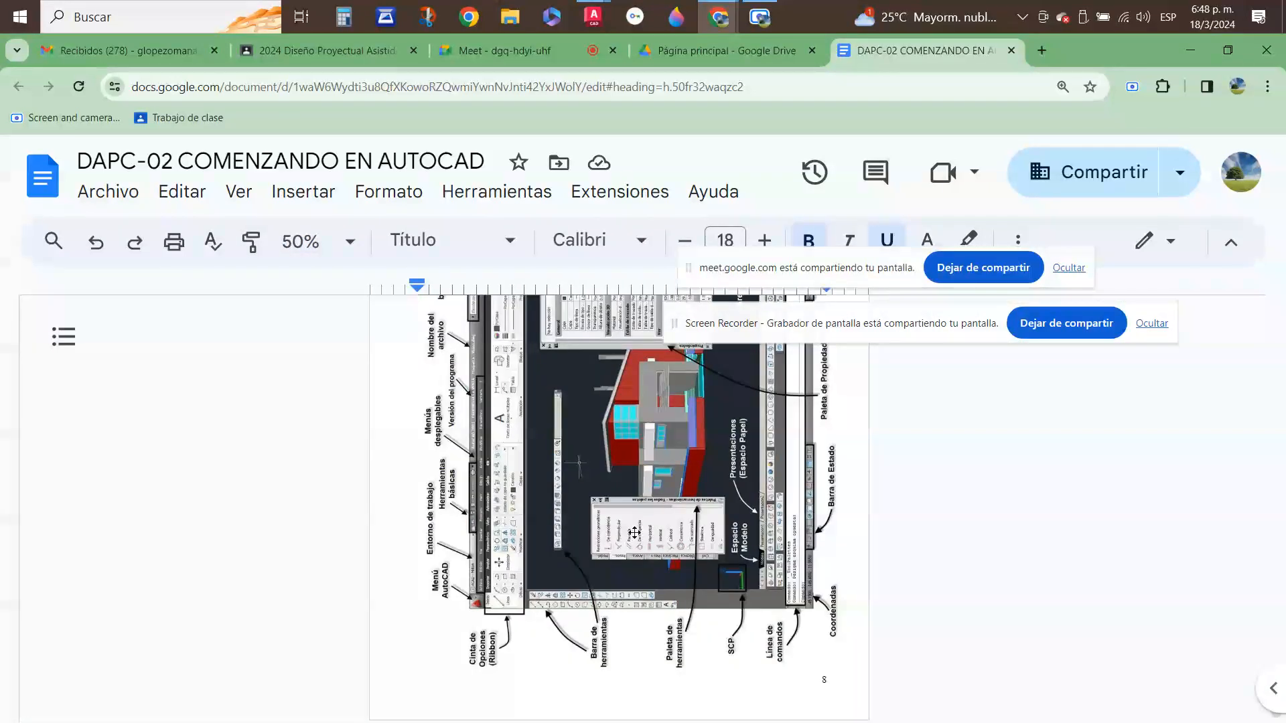
{"action": "scroll", "coordinate": [670, 529], "scroll_direction": "up", "scroll_amount": 3}
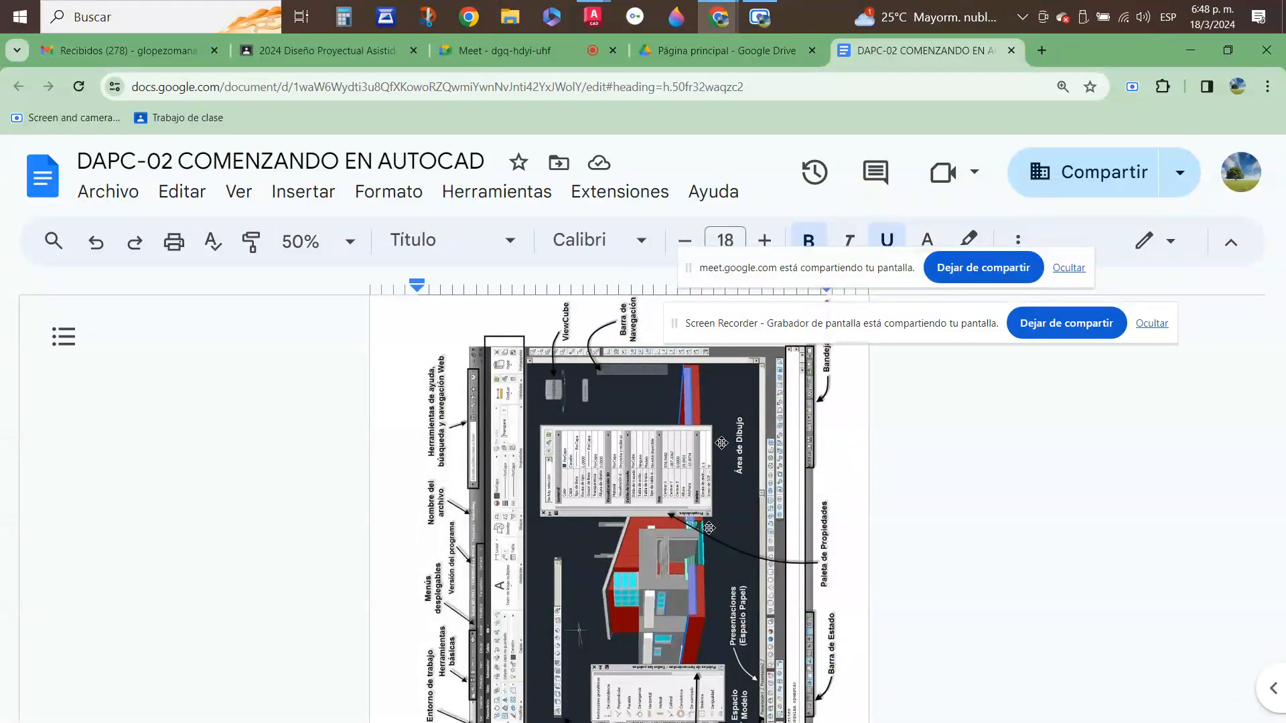
{"action": "scroll", "coordinate": [686, 555], "scroll_direction": "down", "scroll_amount": 3}
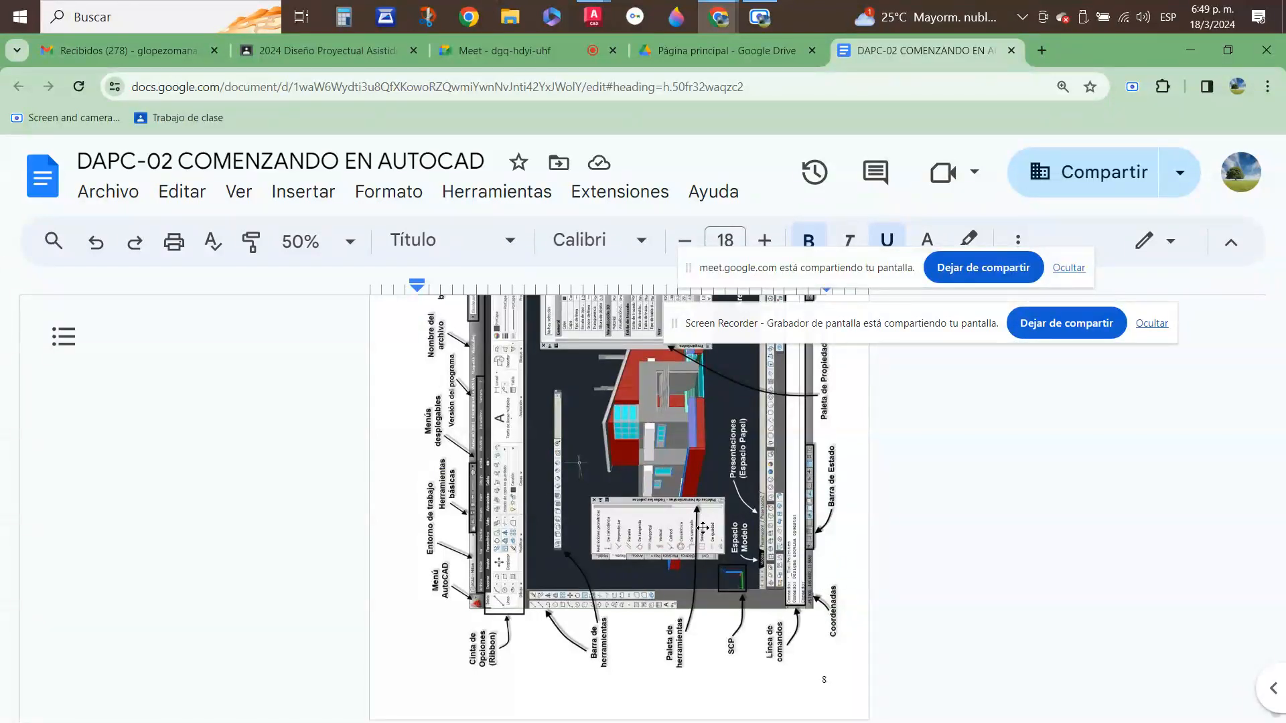
{"action": "scroll", "coordinate": [803, 569], "scroll_direction": "up", "scroll_amount": 3}
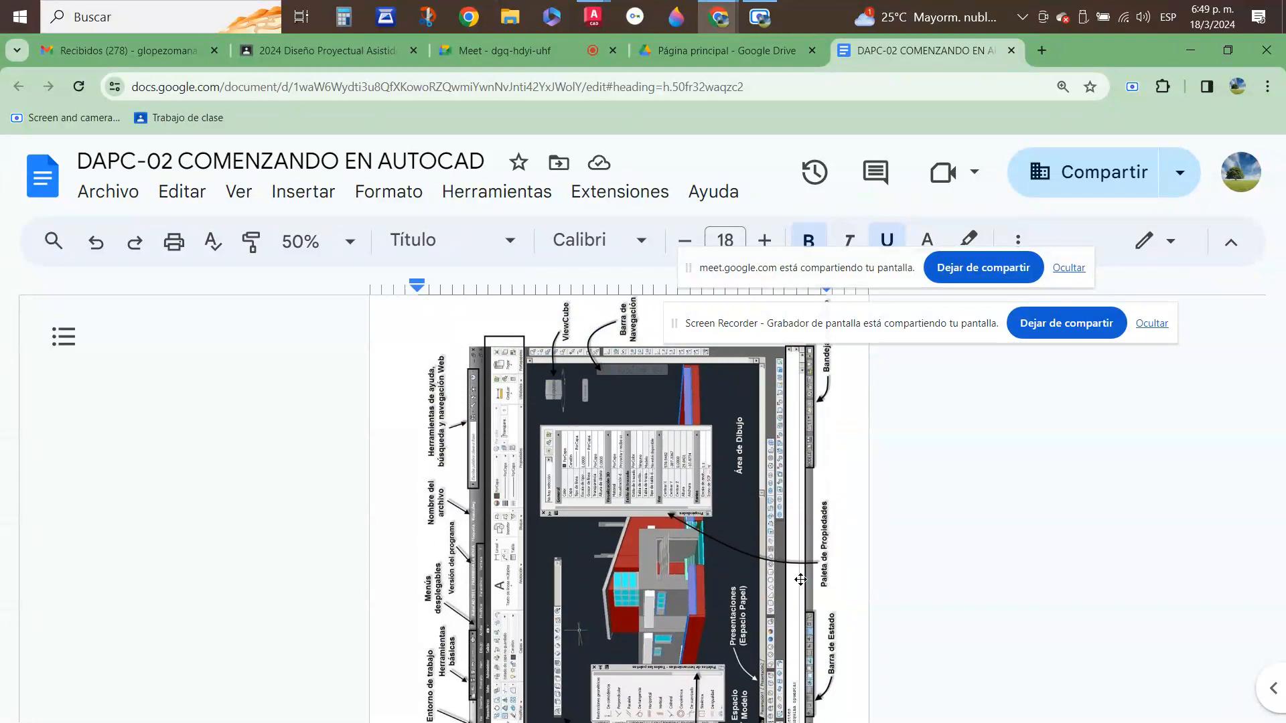
{"action": "scroll", "coordinate": [801, 580], "scroll_direction": "up", "scroll_amount": 2}
- Return to the Interfaz del programa section and set the document zoom to 90%
{"action": "scroll", "coordinate": [800, 580], "scroll_direction": "down", "scroll_amount": 20}
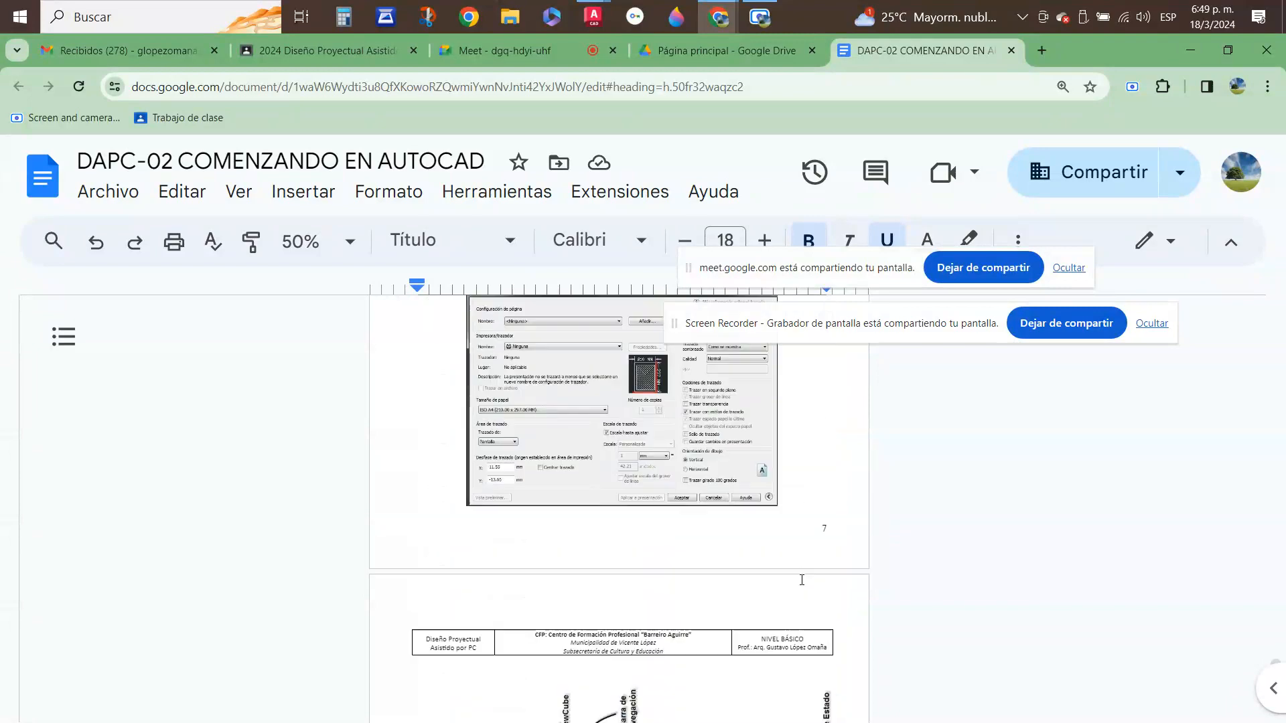
{"action": "scroll", "coordinate": [801, 580], "scroll_direction": "up", "scroll_amount": 20}
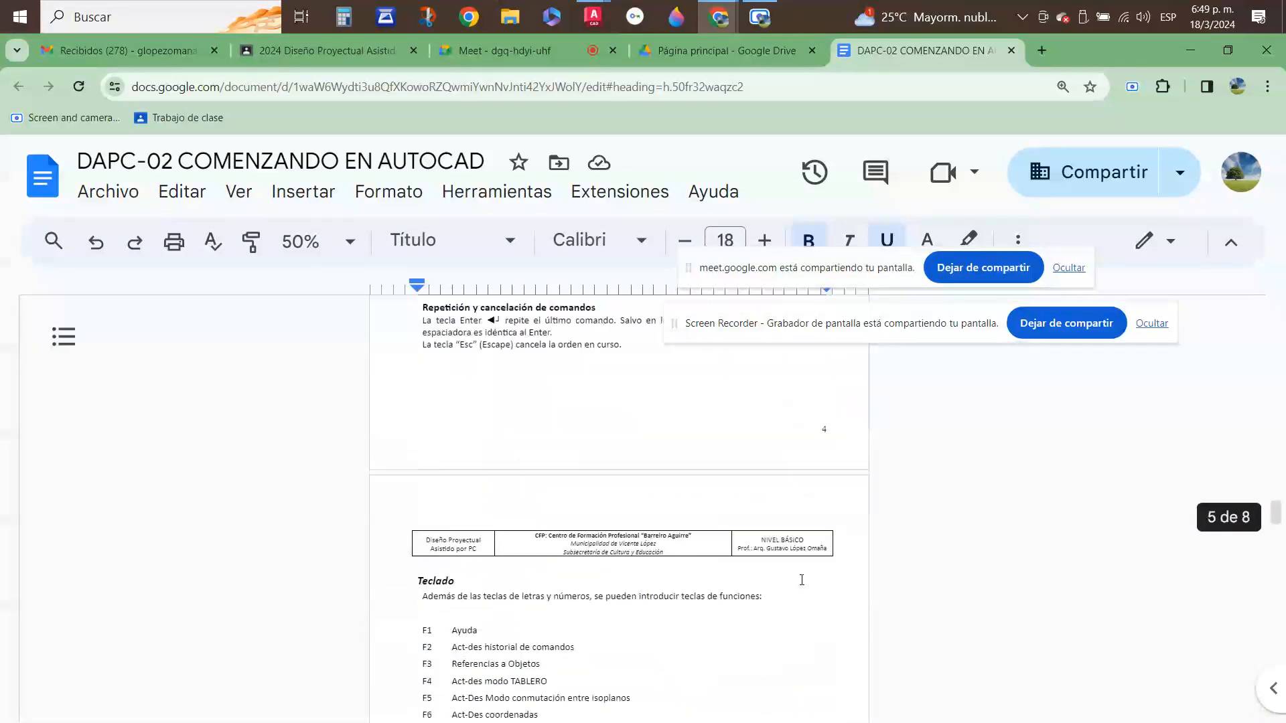
{"action": "scroll", "coordinate": [801, 580], "scroll_direction": "up", "scroll_amount": 10}
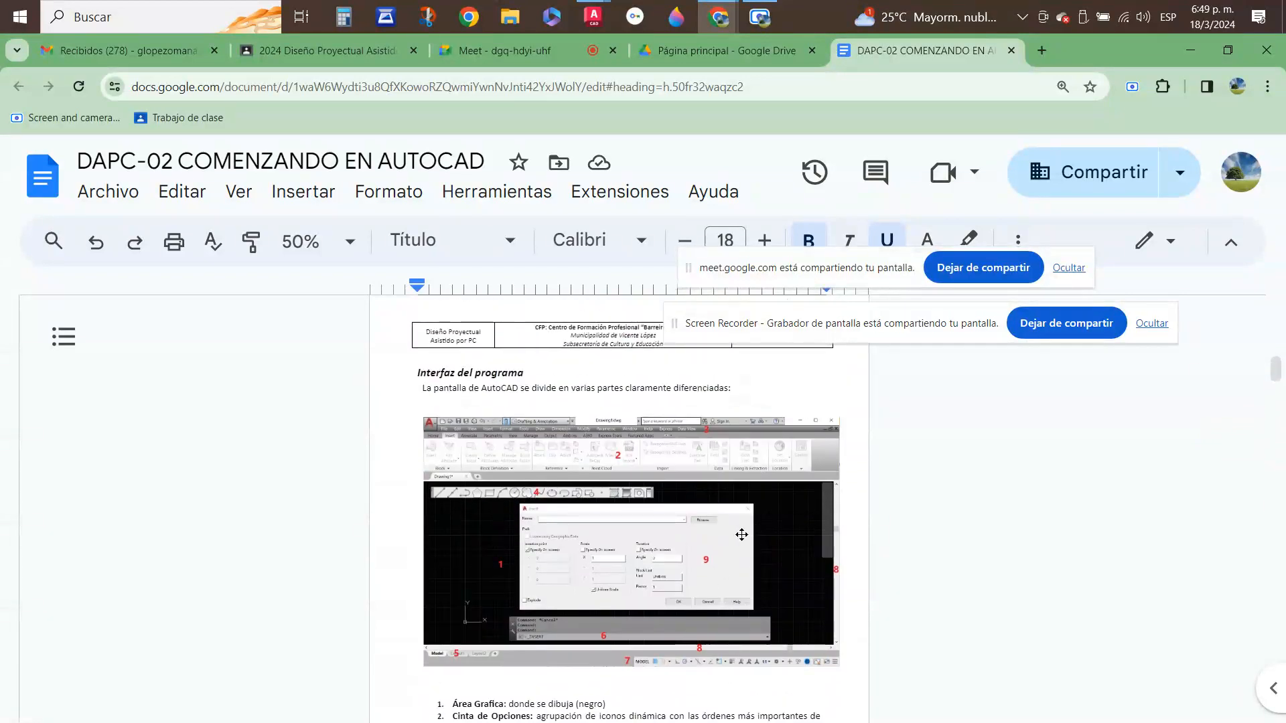
{"action": "left_click", "coordinate": [351, 247]}
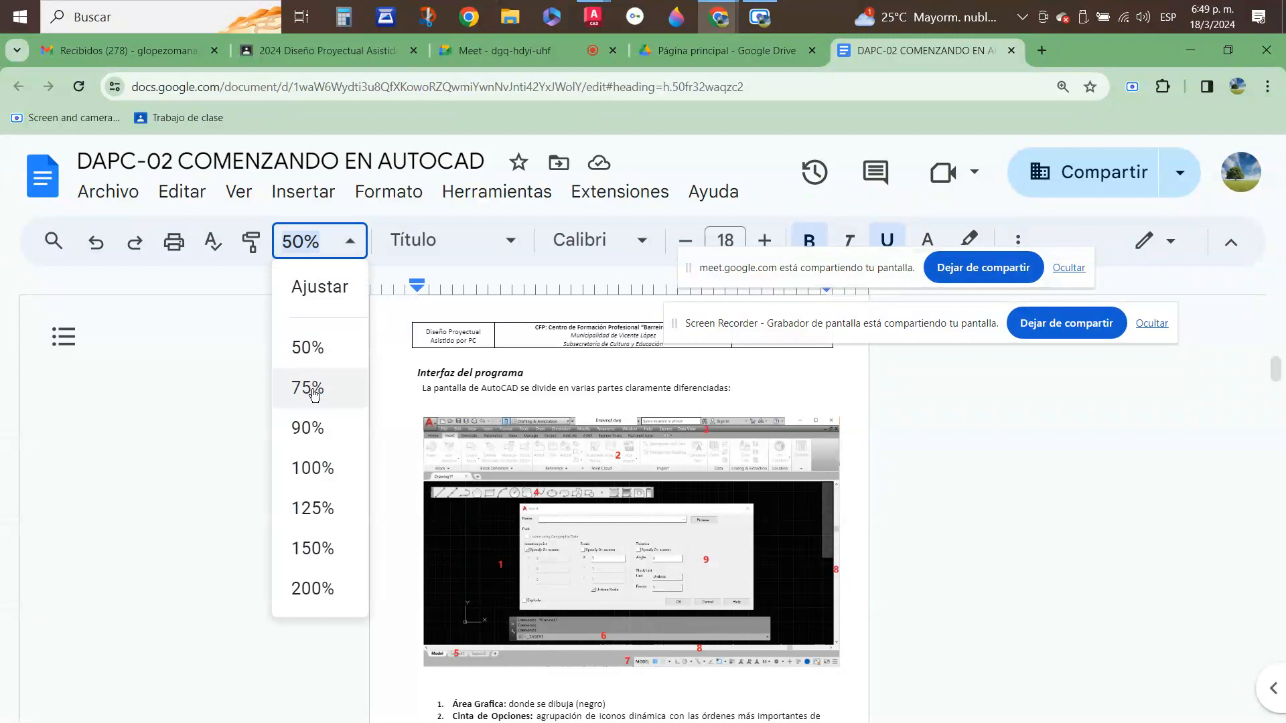
{"action": "left_click", "coordinate": [310, 429]}
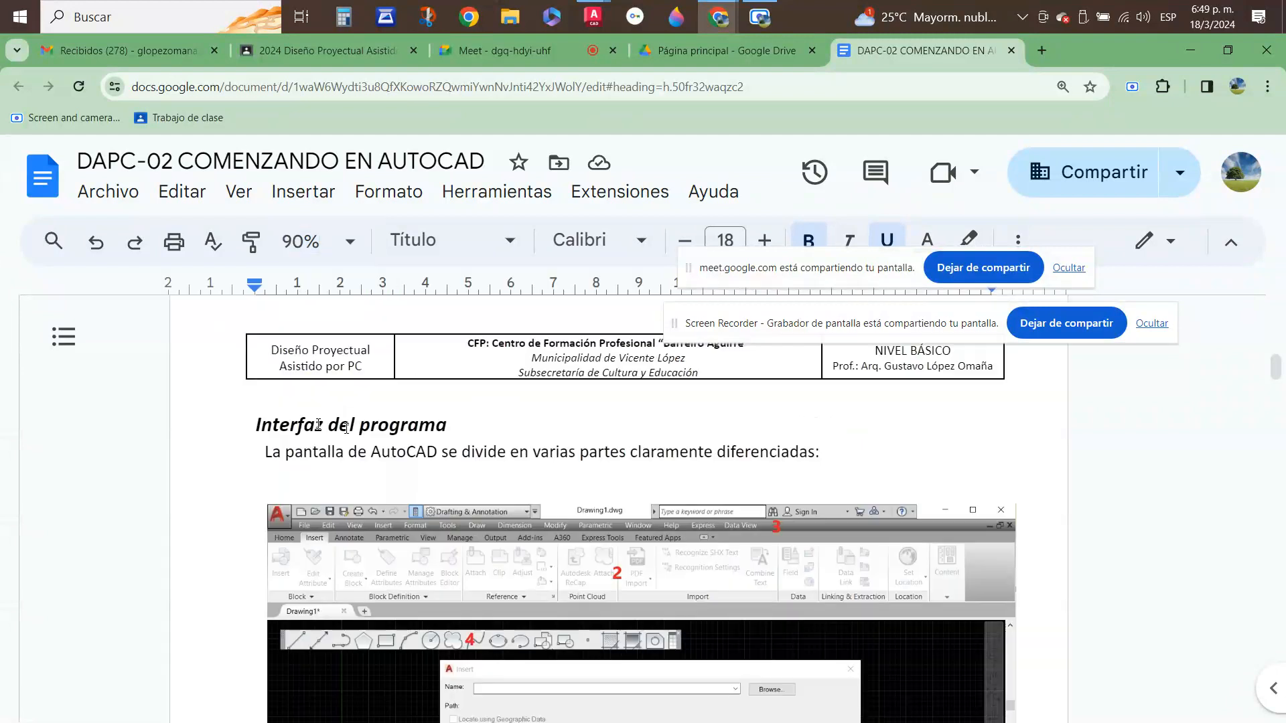
- Review the numbered interface image from the ribbon to the status bar, along with the first entries of its list
{"action": "scroll", "coordinate": [318, 425], "scroll_direction": "down", "scroll_amount": 3}
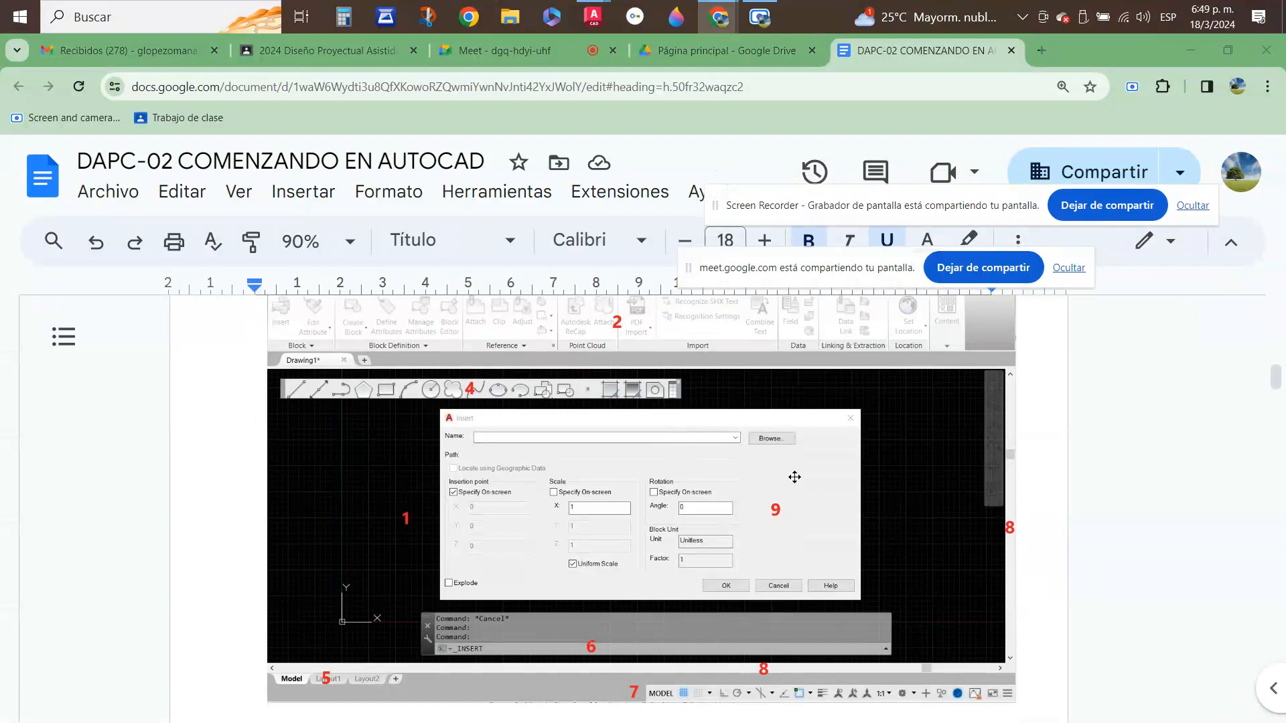
{"action": "scroll", "coordinate": [795, 477], "scroll_direction": "up", "scroll_amount": 1}
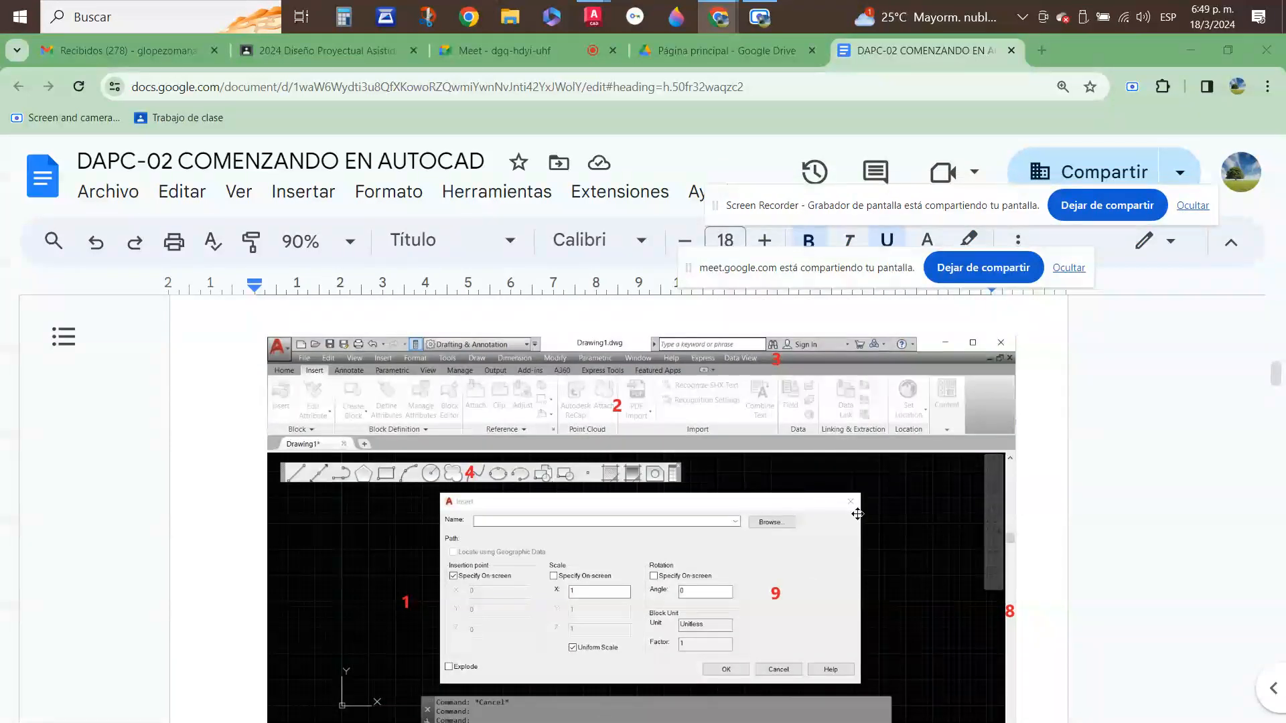
{"action": "scroll", "coordinate": [858, 514], "scroll_direction": "down", "scroll_amount": 1}
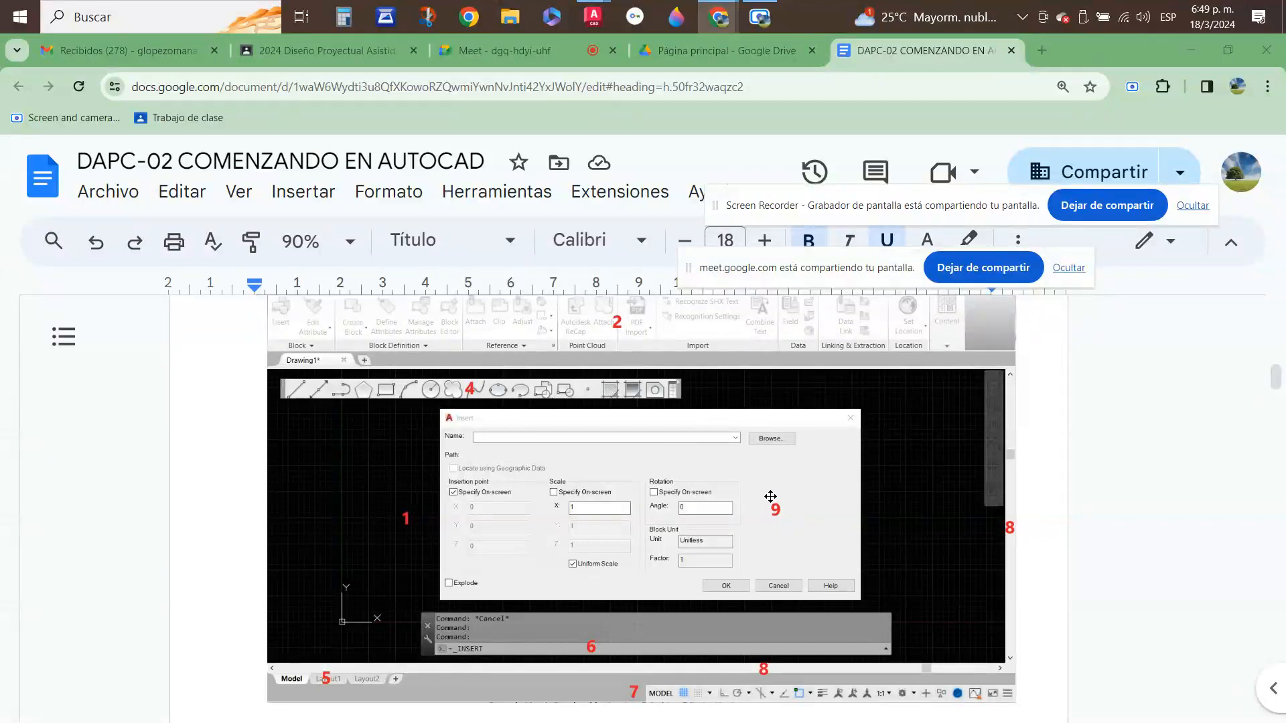
{"action": "scroll", "coordinate": [770, 501], "scroll_direction": "down", "scroll_amount": 2}
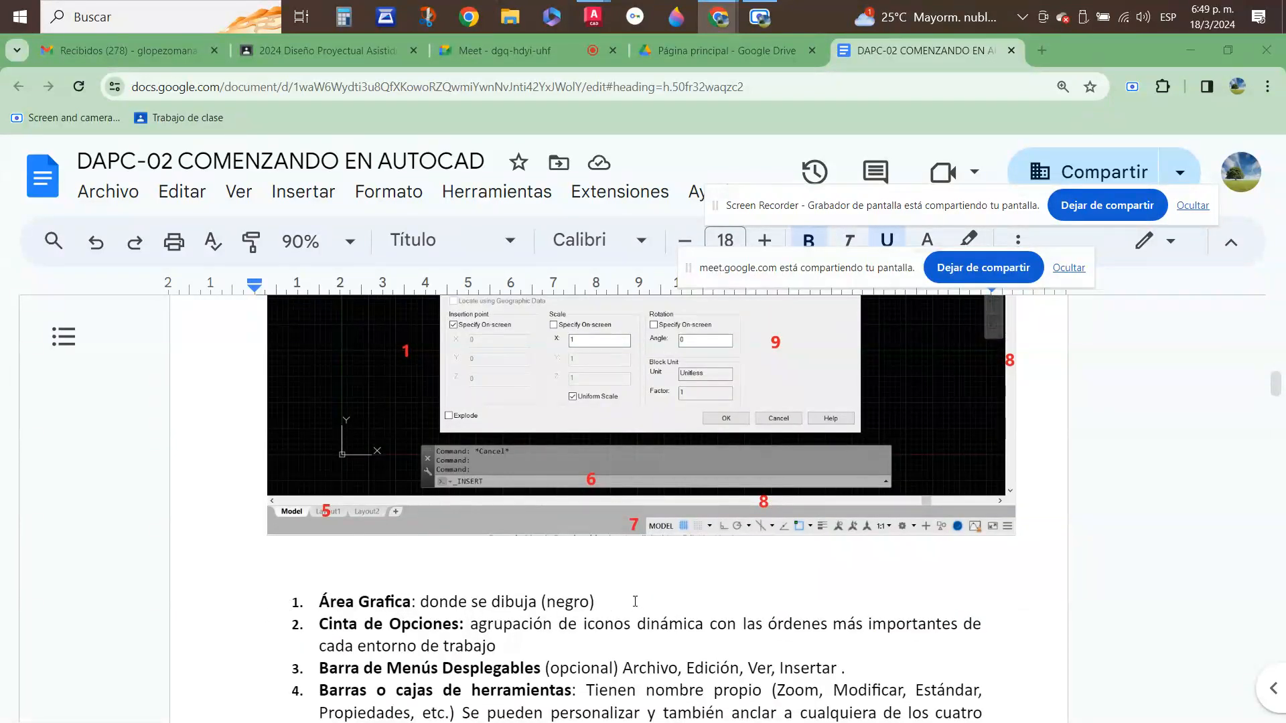
- Switch to the Dibujo2.dwg drawing in AutoCAD and move the Google Meet sharing bar closer to the Screen Recorder bar
{"action": "mouse_move", "coordinate": [589, 17]}
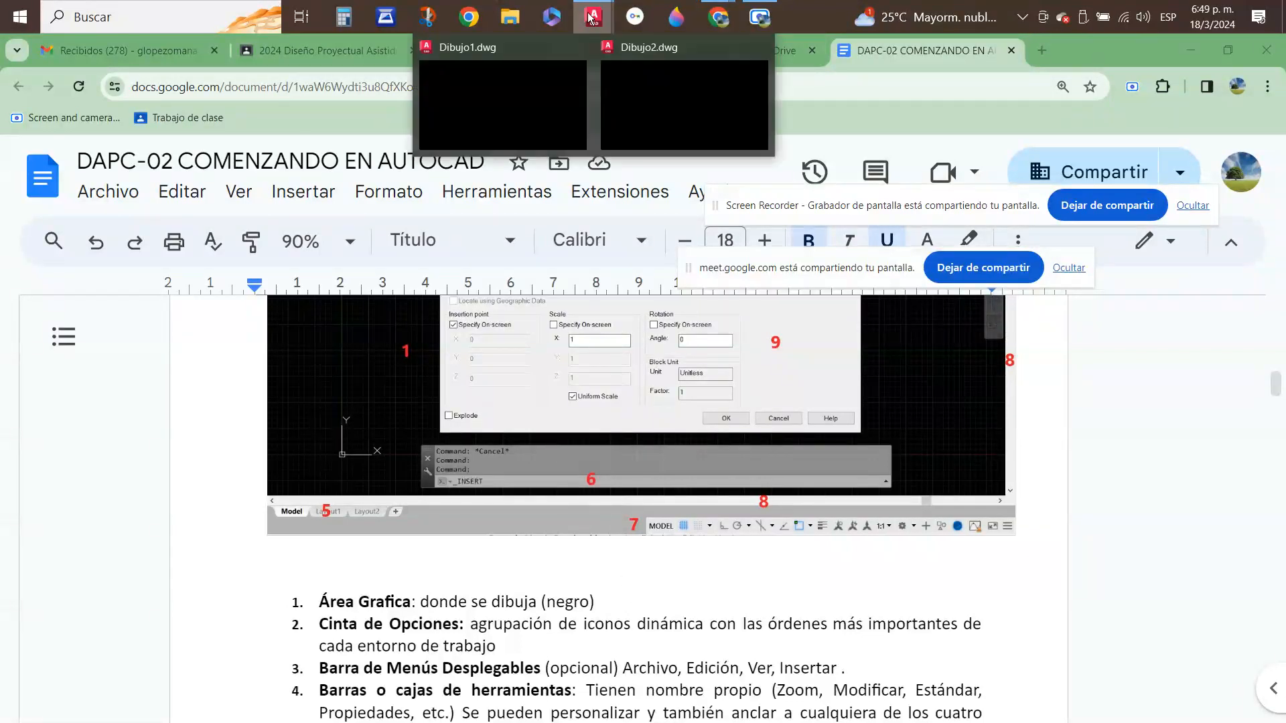
{"action": "left_click", "coordinate": [685, 114]}
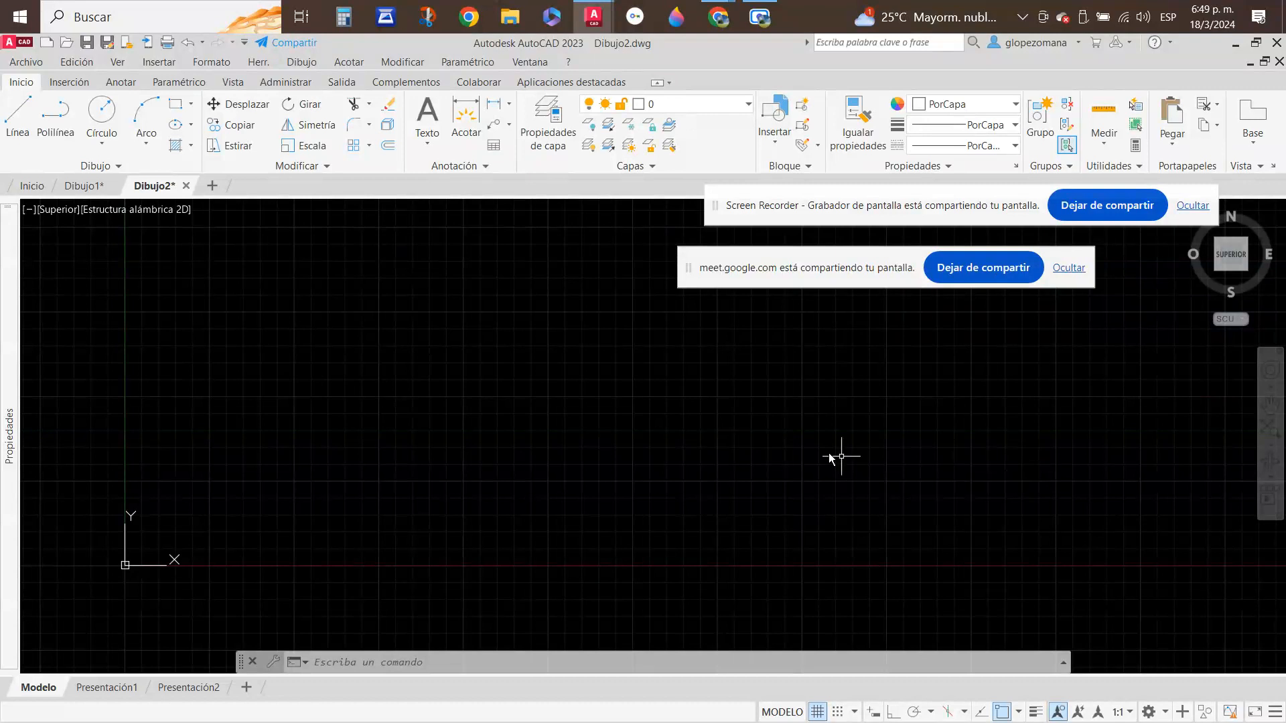
{"action": "left_click_drag", "start_coordinate": [837, 269], "coordinate": [886, 259]}
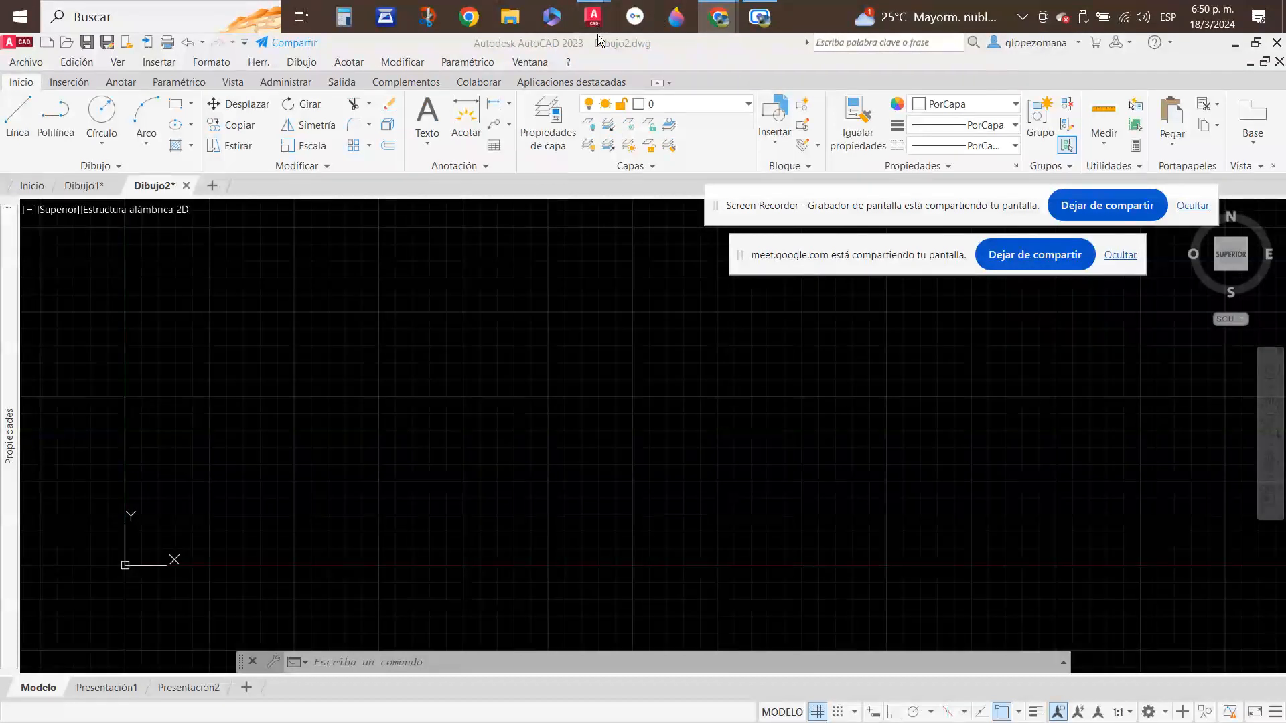
- Switch back to the DAPC-02 document in Chrome and examine the graphic area and ribbon in the numbered interface image
{"action": "mouse_move", "coordinate": [593, 31]}
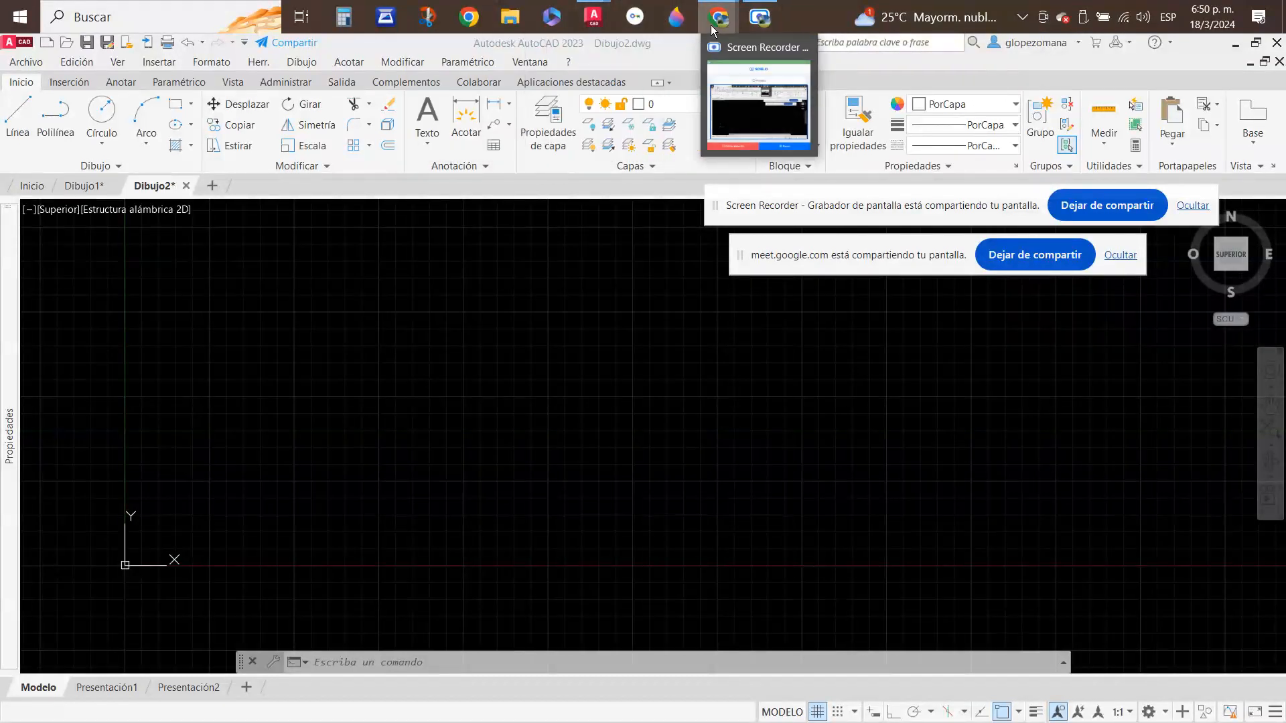
{"action": "mouse_move", "coordinate": [718, 25]}
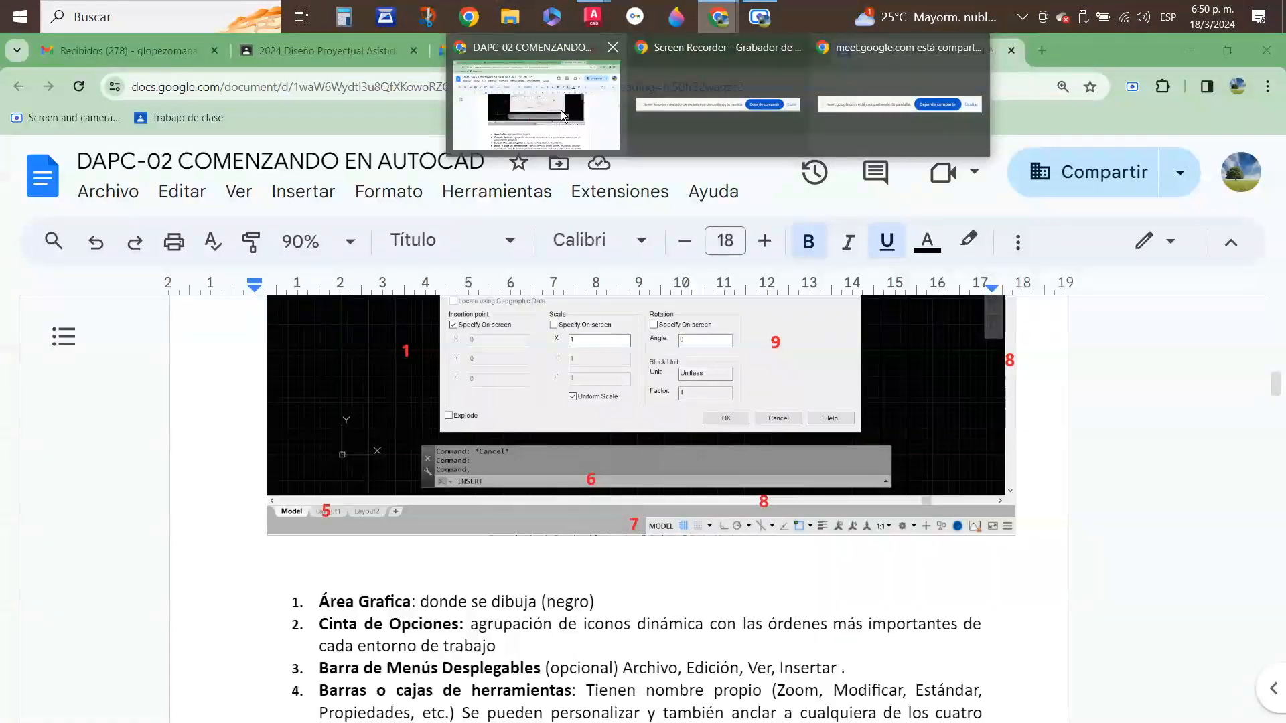
{"action": "left_click", "coordinate": [561, 112]}
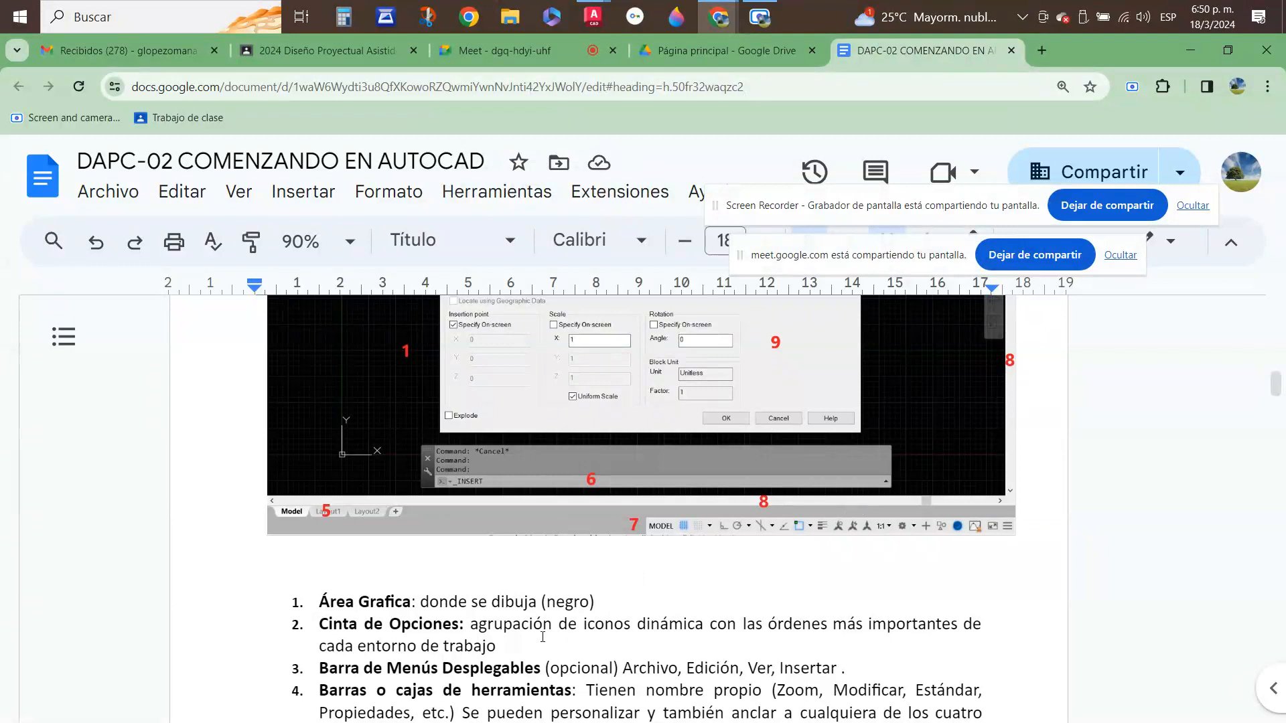
{"action": "scroll", "coordinate": [542, 637], "scroll_direction": "up", "scroll_amount": 1}
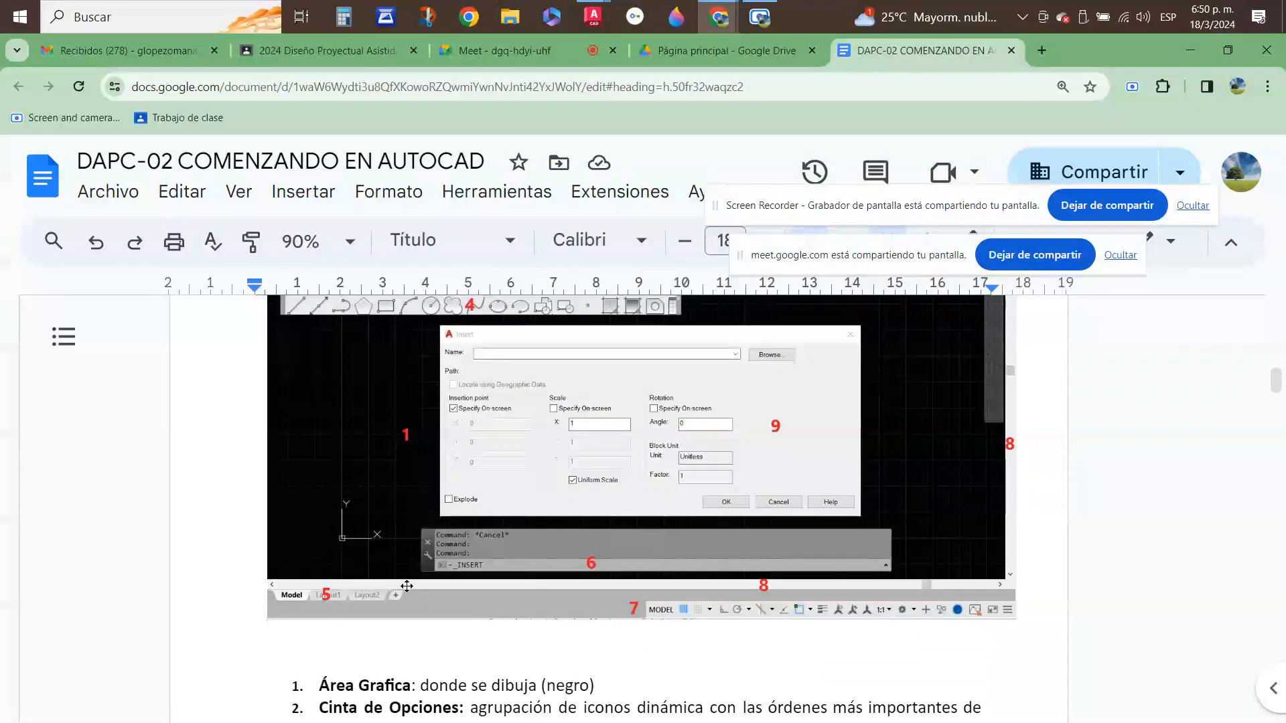
{"action": "scroll", "coordinate": [462, 490], "scroll_direction": "up", "scroll_amount": 2}
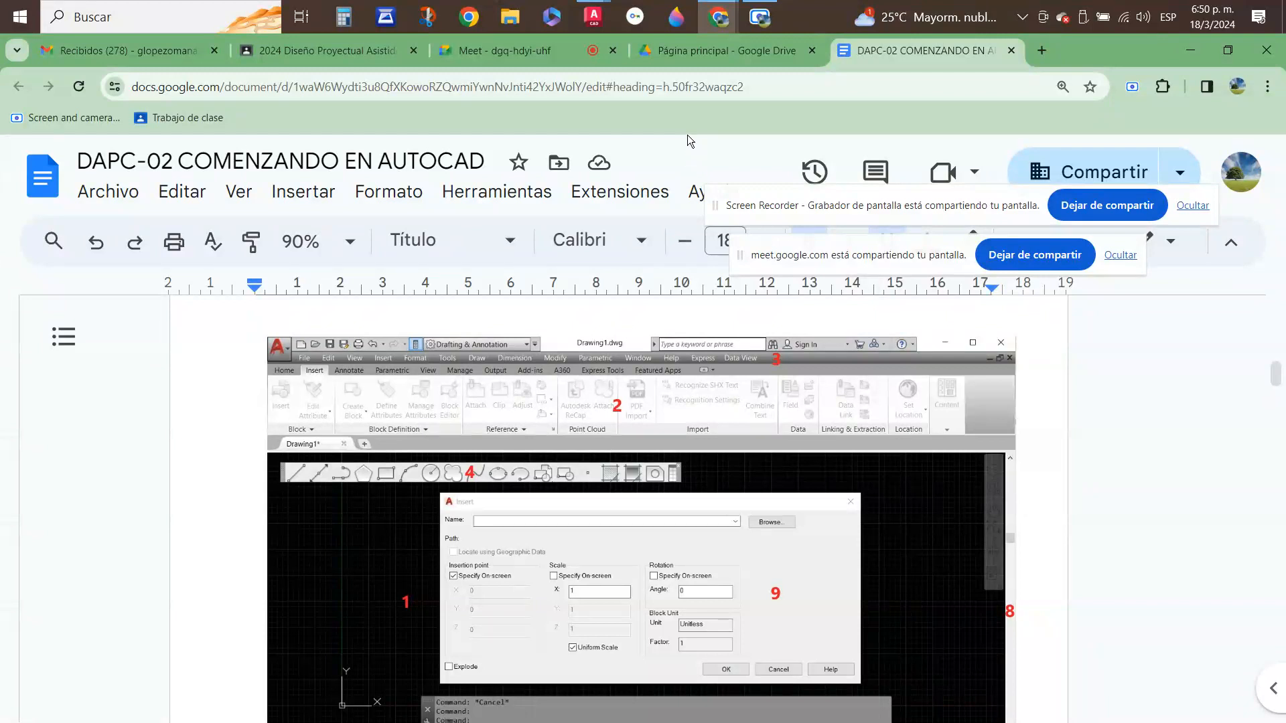
- Switch to the Dibujo2.dwg drawing in AutoCAD and move the Screen Recorder sharing bar below the Google Meet bar
{"action": "mouse_move", "coordinate": [594, 17]}
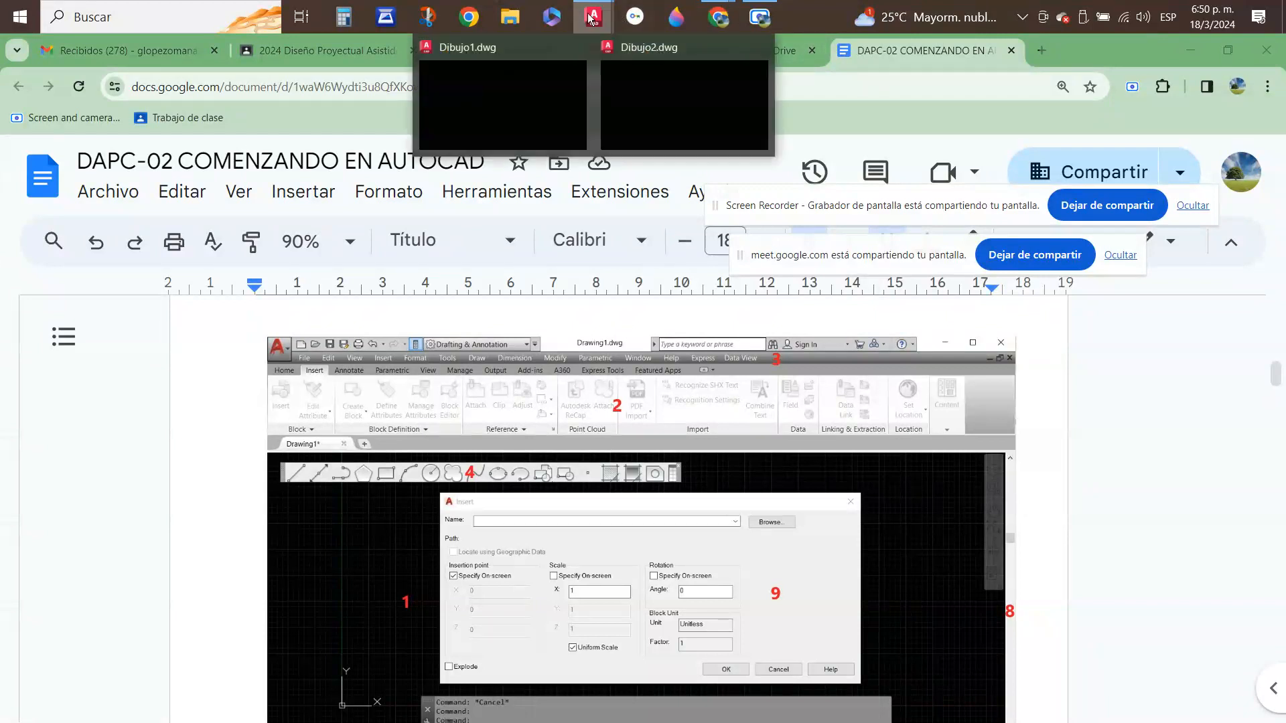
{"action": "left_click", "coordinate": [663, 79]}
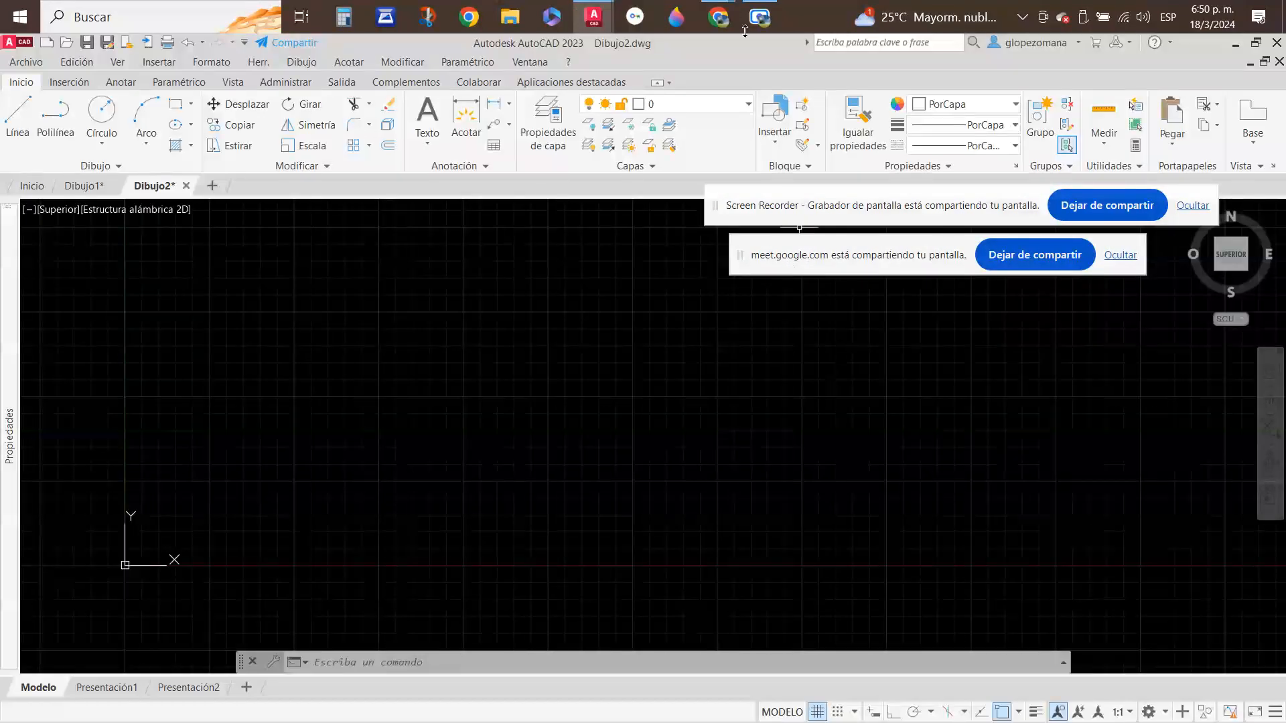
{"action": "left_click_drag", "start_coordinate": [927, 208], "coordinate": [864, 320]}
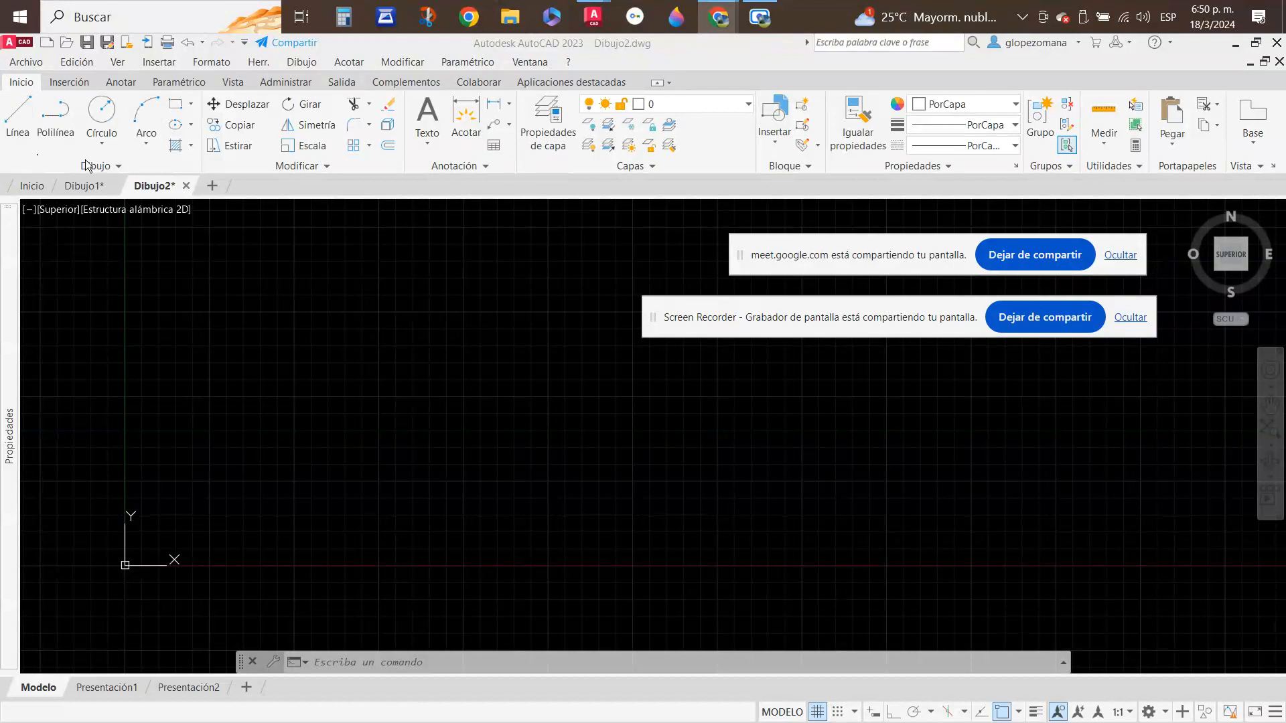
- Examine the ribbon's Inicio, Inserción and Anotar command sets, including the additional Cotas tools
{"action": "left_click", "coordinate": [22, 87]}
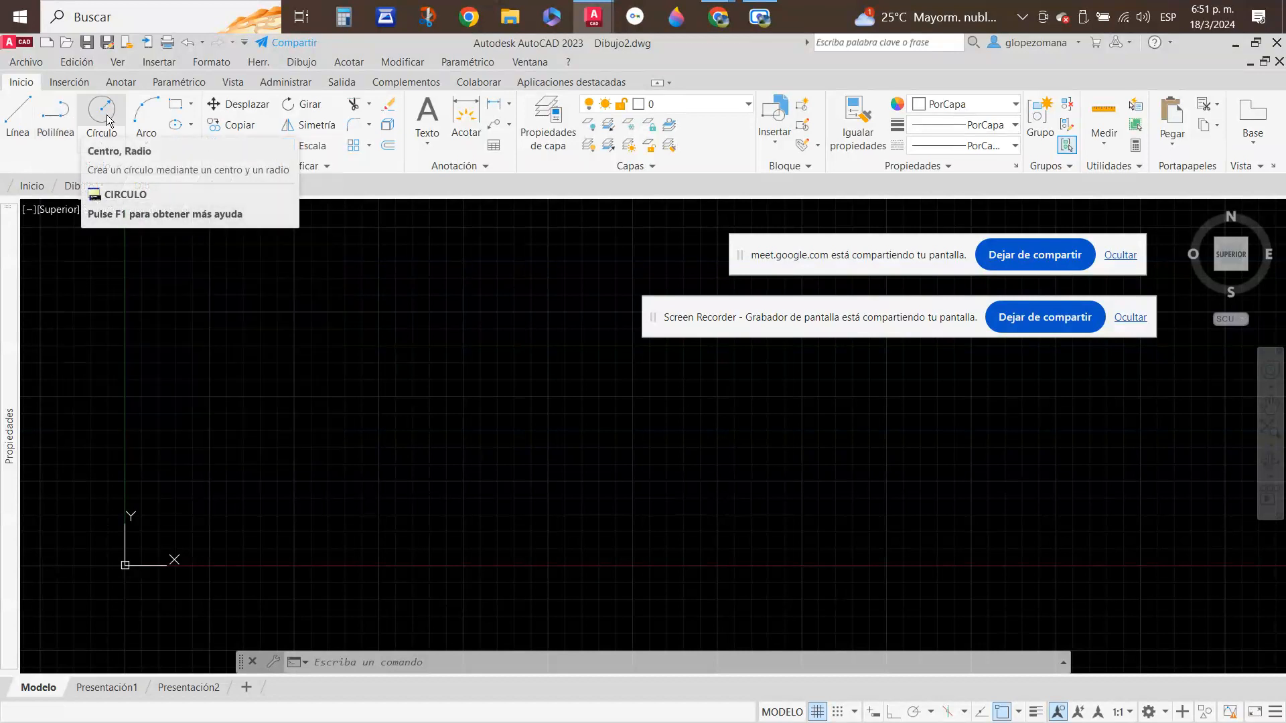
{"action": "left_click", "coordinate": [304, 166]}
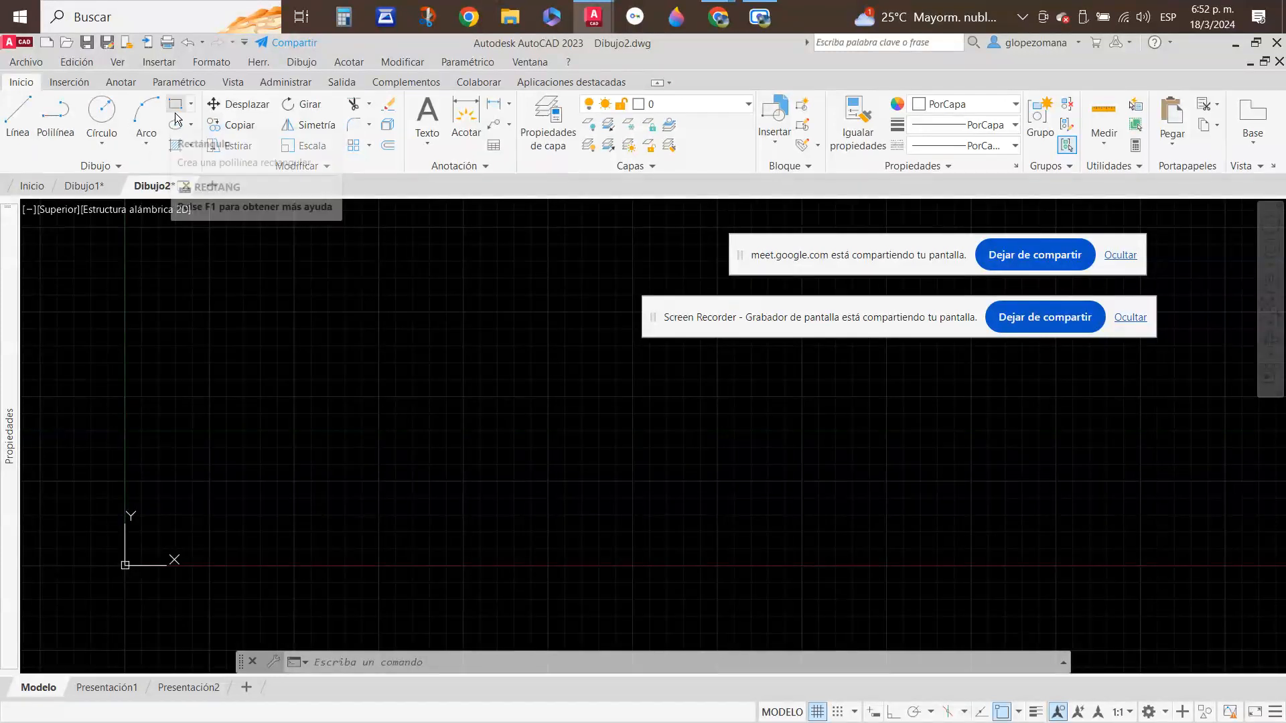
{"action": "left_click", "coordinate": [71, 82]}
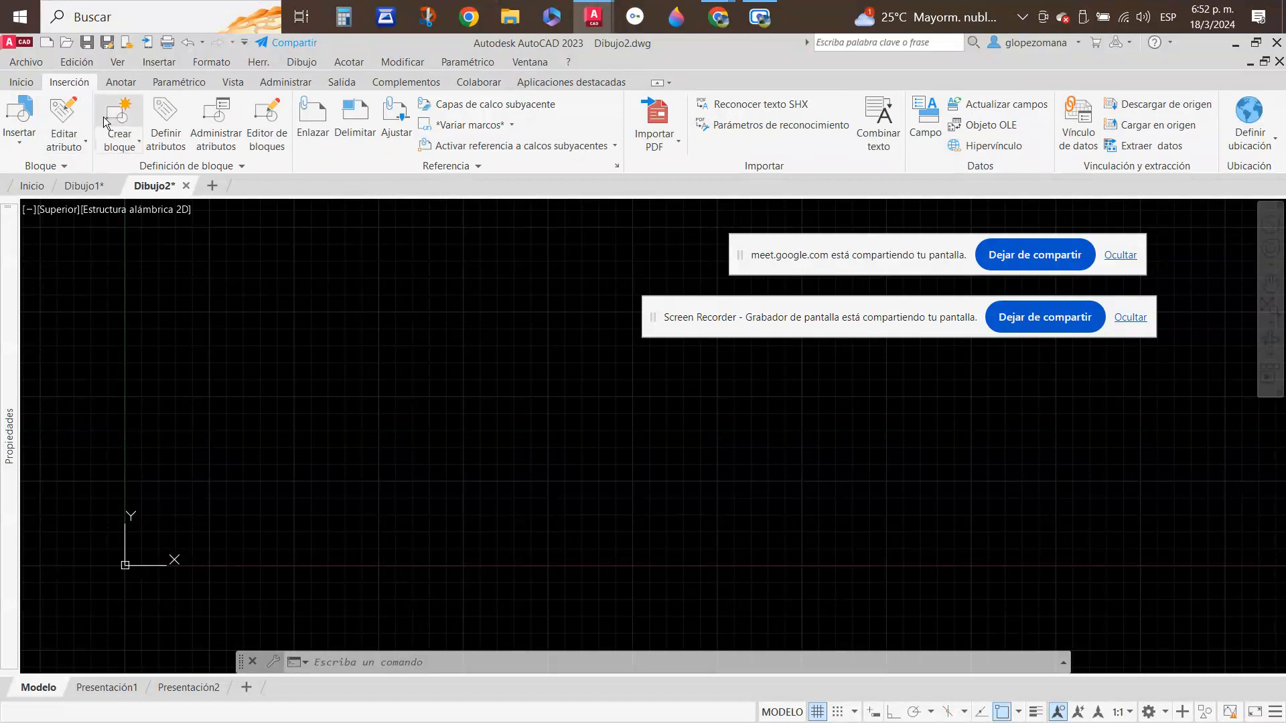
{"action": "left_click", "coordinate": [117, 83]}
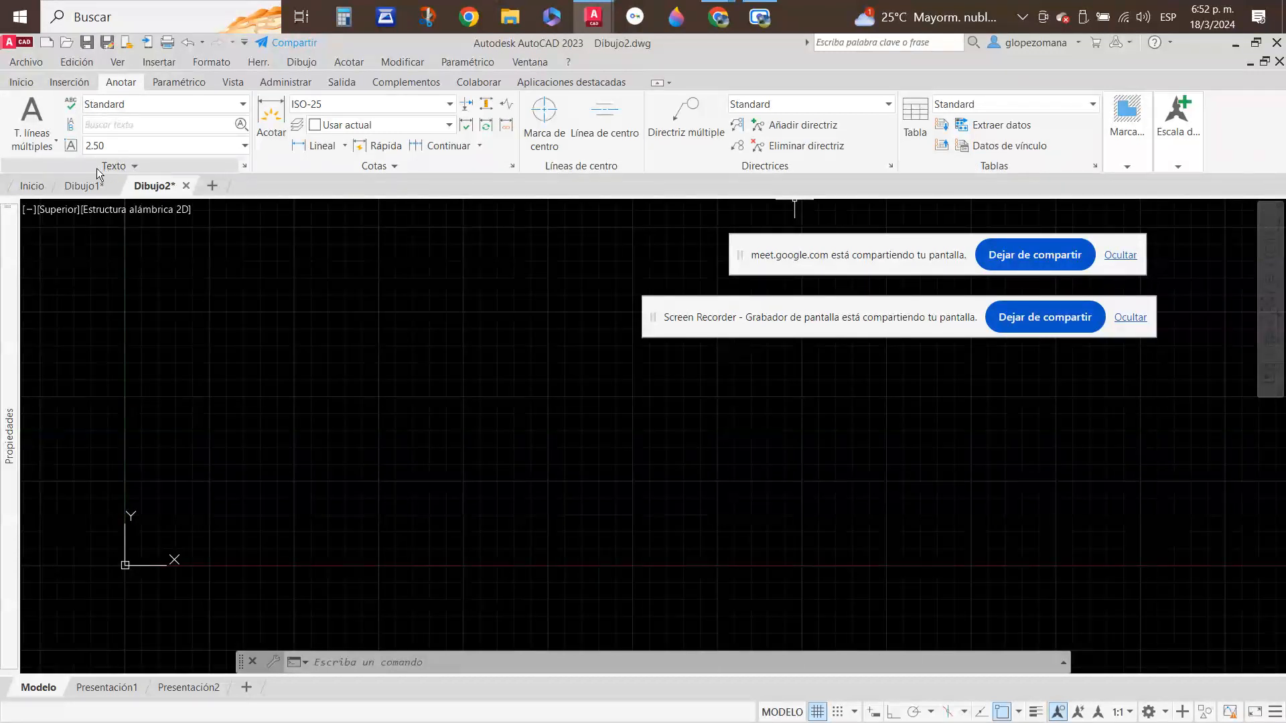
{"action": "left_click", "coordinate": [327, 167]}
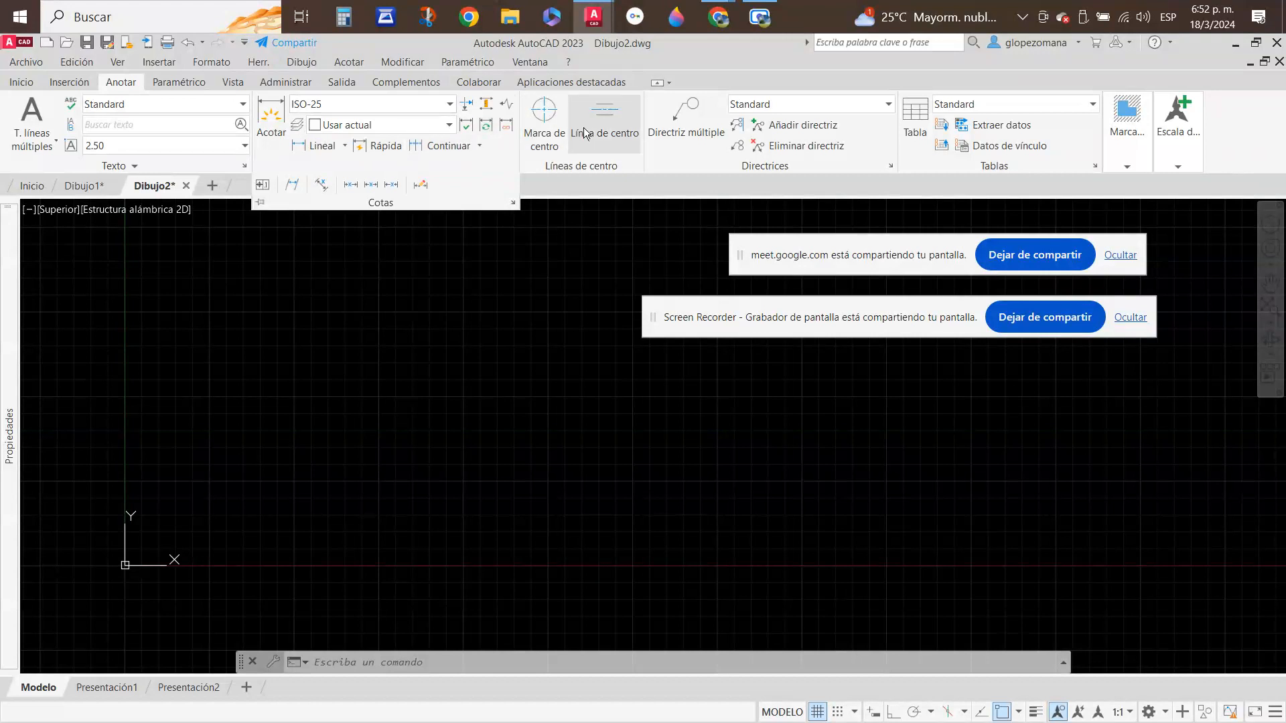
{"action": "key", "text": "Escape"}
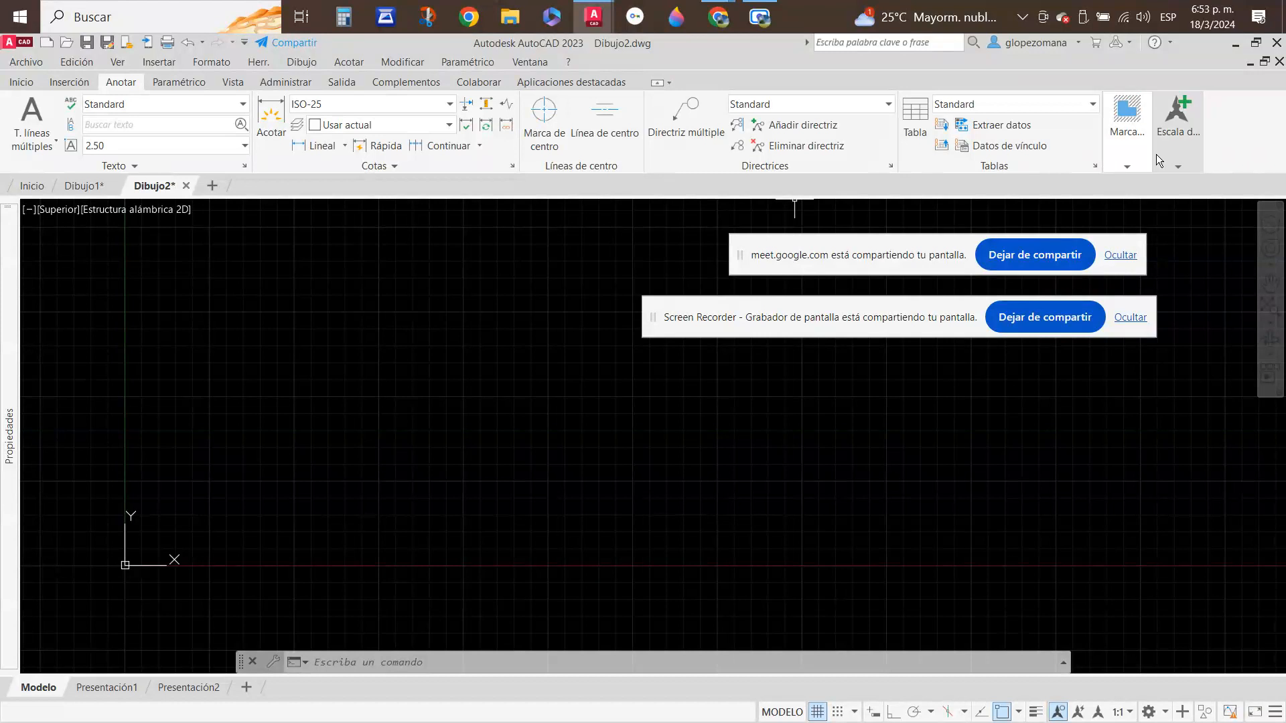
{"action": "left_click", "coordinate": [1176, 128]}
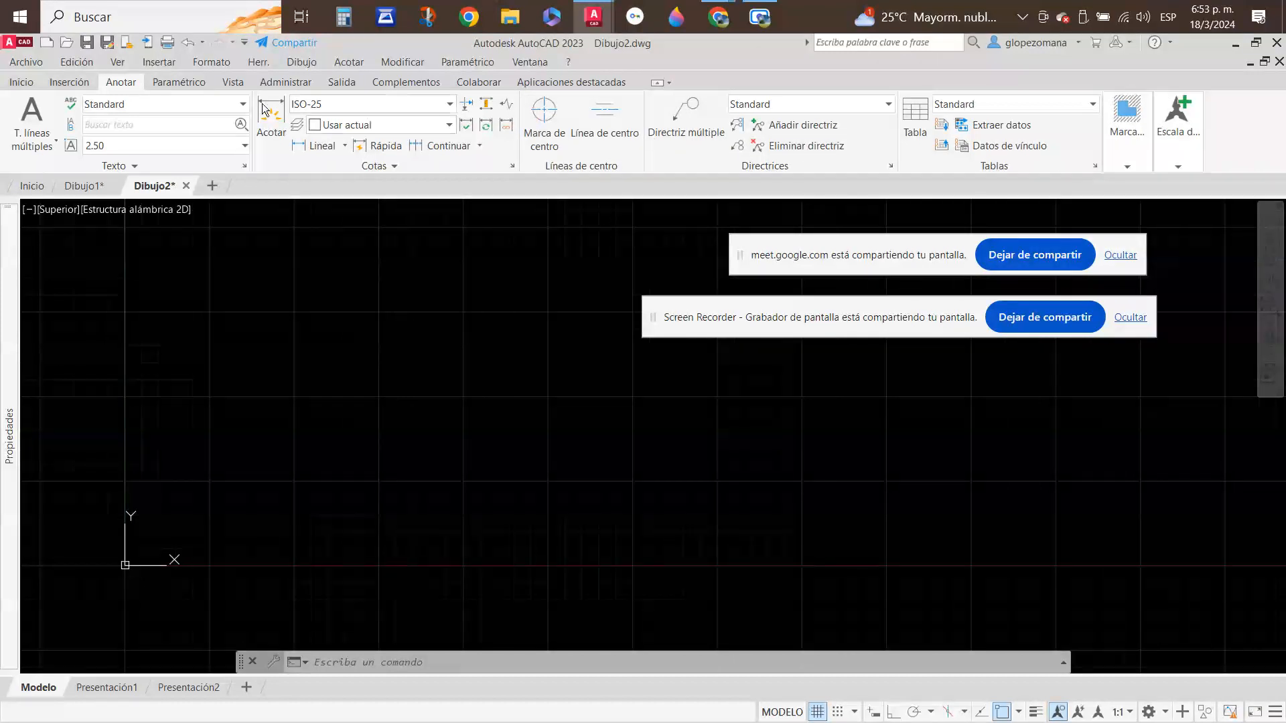
- Examine the remaining ribbon command sets from Paramétrico through Aplicaciones destacadas, and return to the Inicio set
{"action": "left_click", "coordinate": [173, 83]}
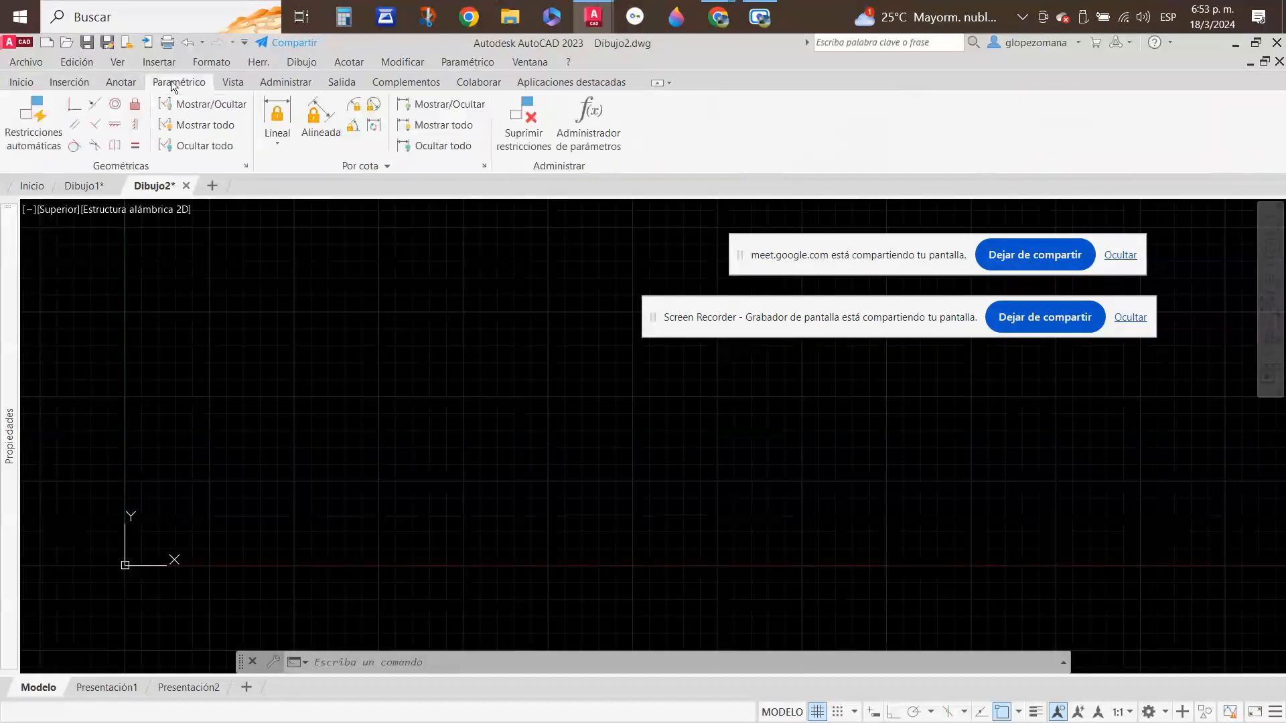
{"action": "left_click", "coordinate": [235, 82]}
{"action": "left_click", "coordinate": [276, 85]}
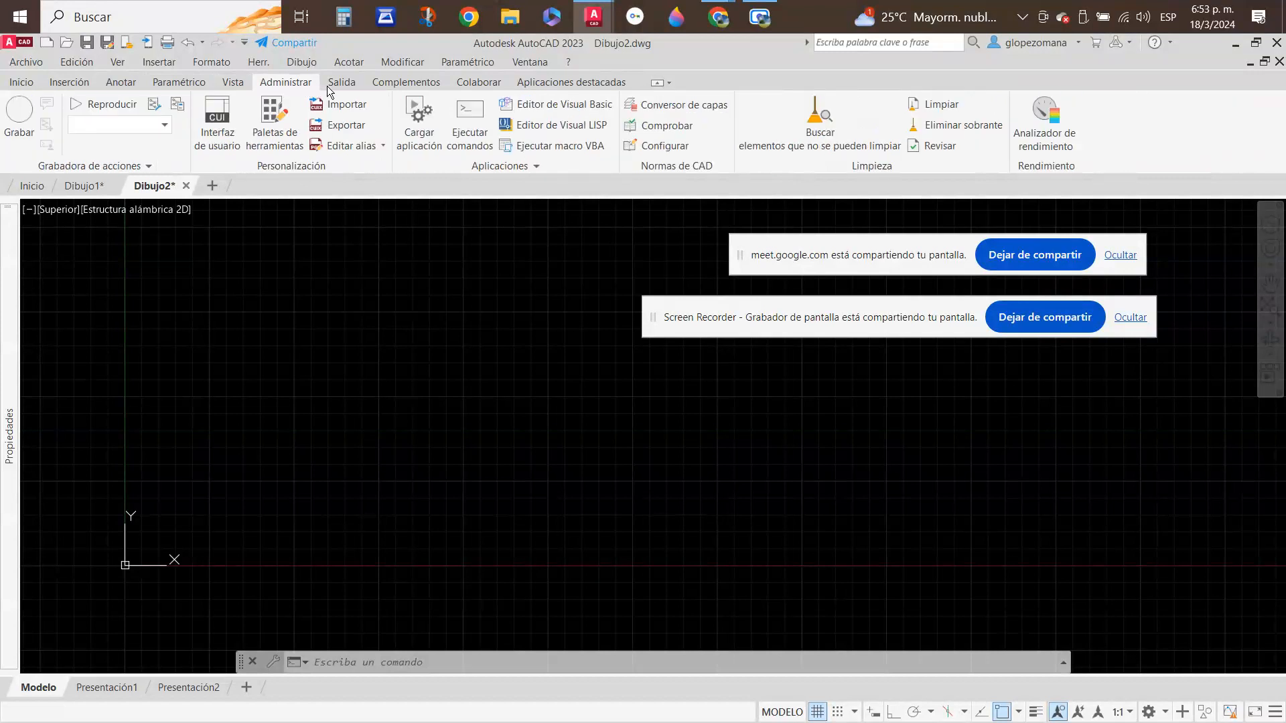
{"action": "left_click", "coordinate": [338, 84]}
{"action": "left_click", "coordinate": [410, 84]}
{"action": "left_click", "coordinate": [493, 85]}
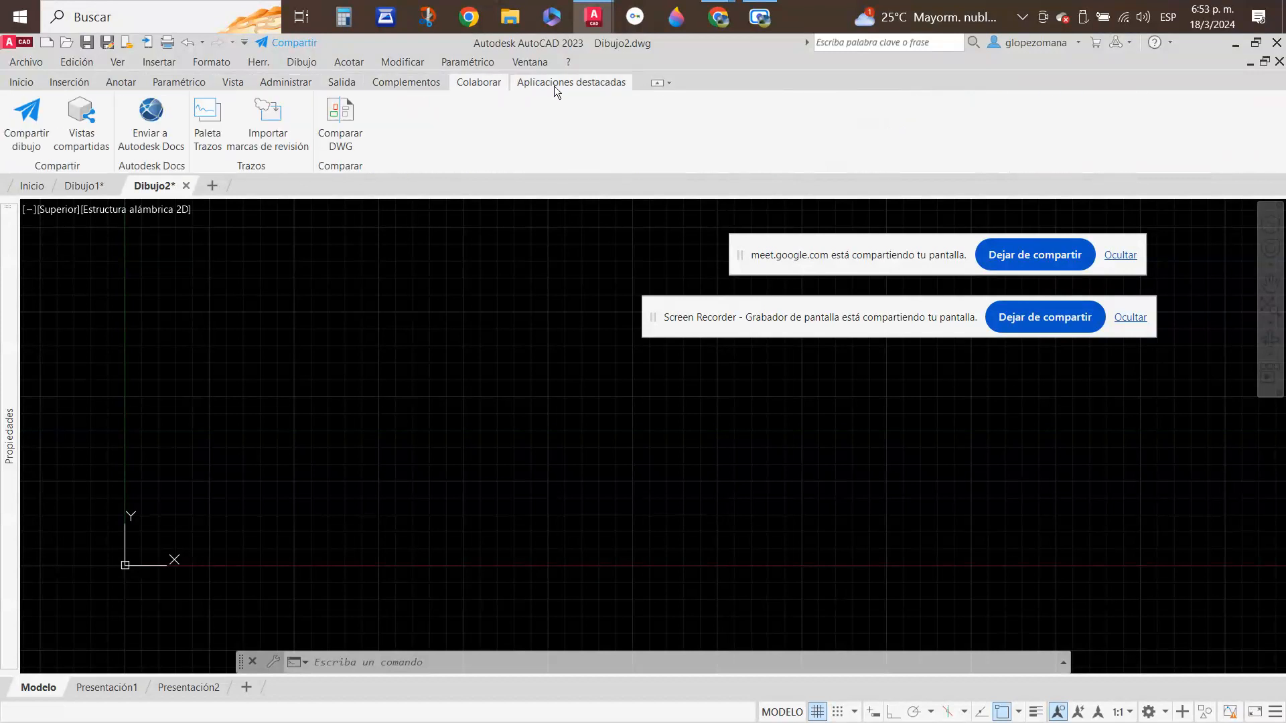
{"action": "left_click", "coordinate": [559, 86]}
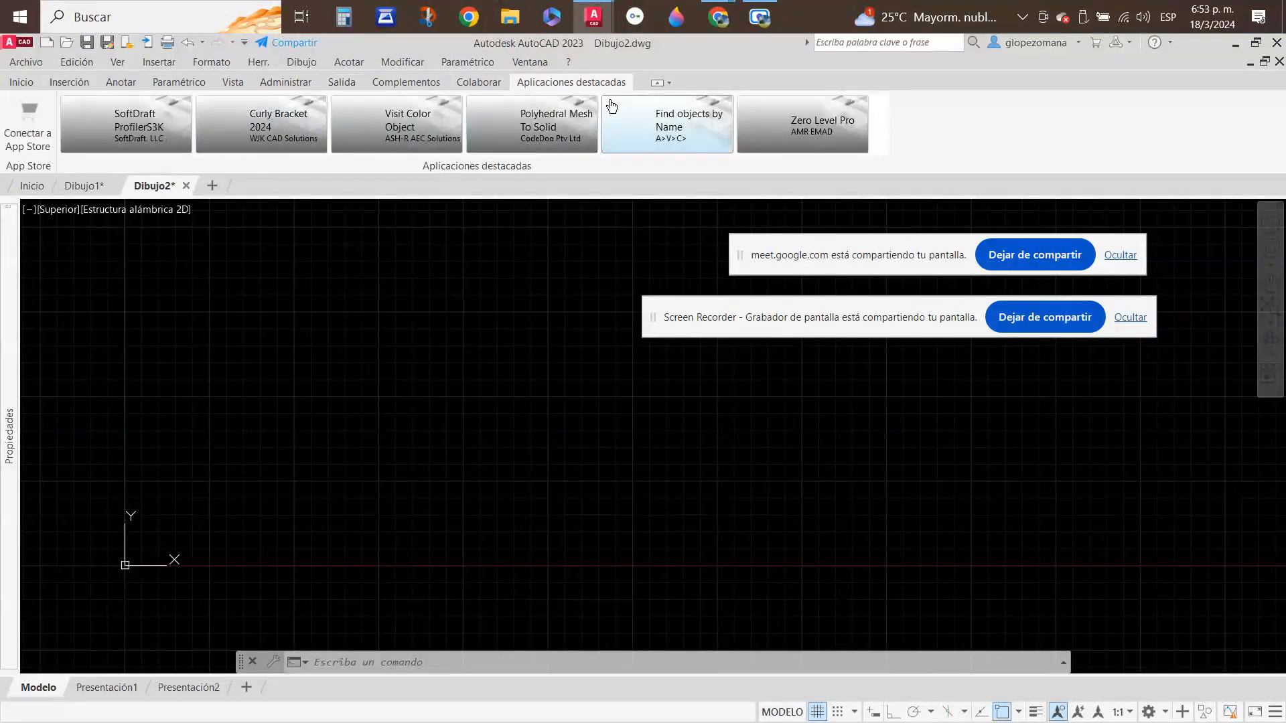
{"action": "left_click", "coordinate": [30, 81]}
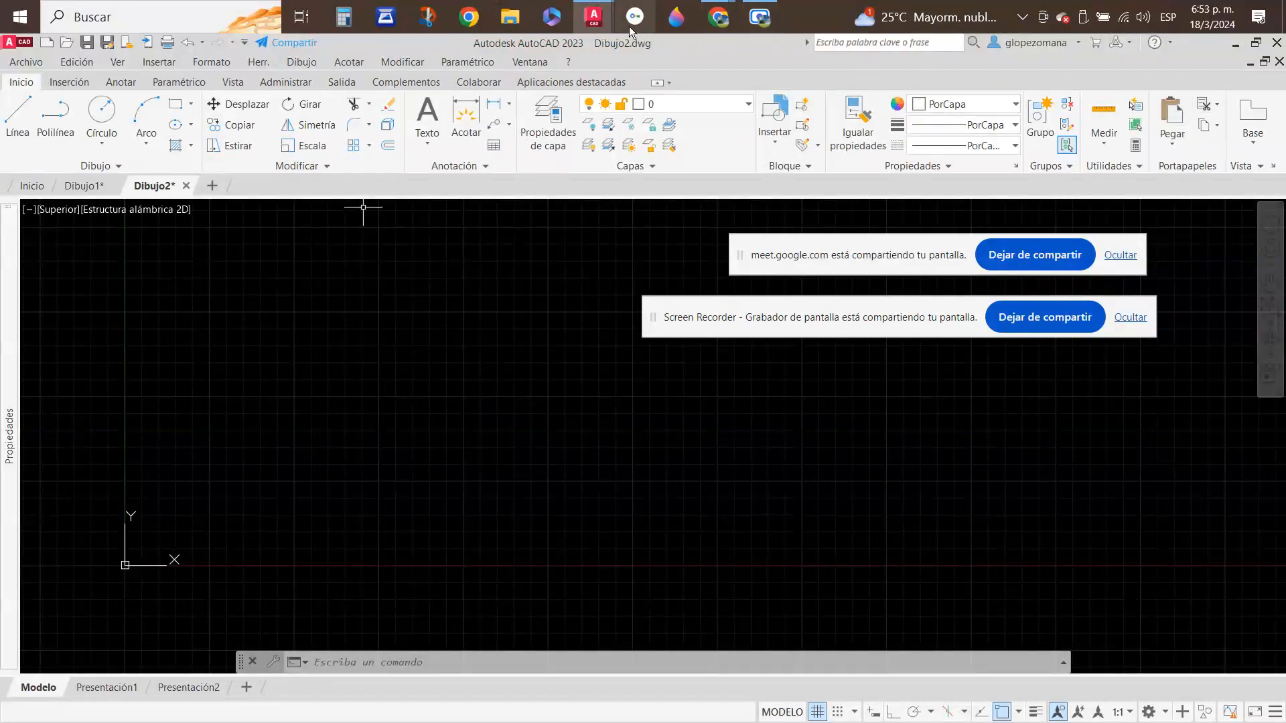
- Switch to the DAPC-02 document in Chrome and check the list entries under the numbered interface image against its ribbon and menu bar
{"action": "mouse_move", "coordinate": [717, 20]}
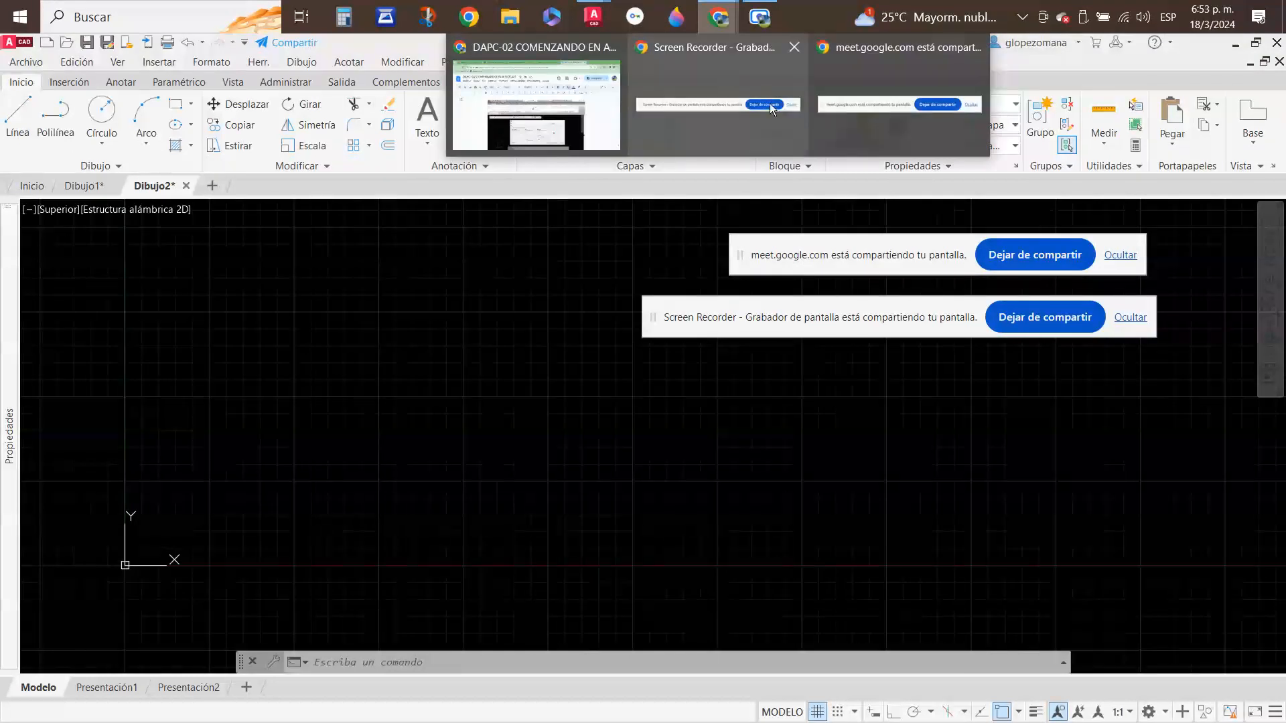
{"action": "left_click", "coordinate": [556, 78]}
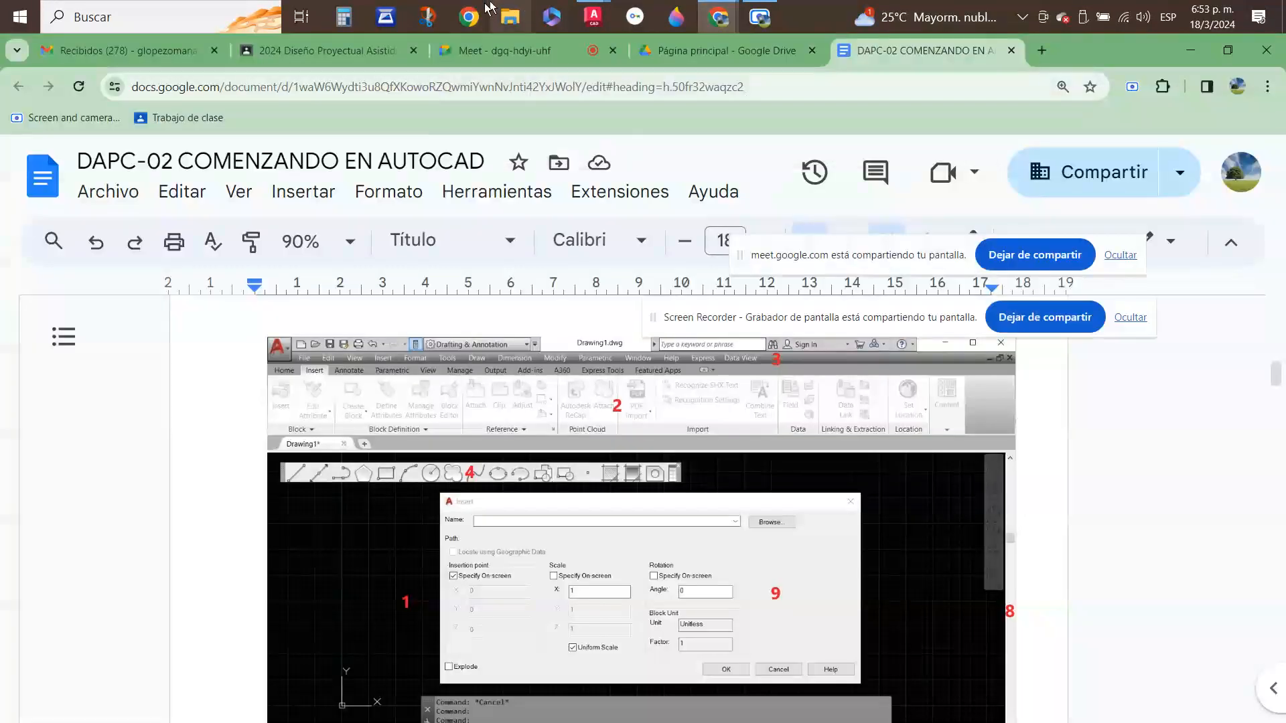
{"action": "scroll", "coordinate": [538, 436], "scroll_direction": "down", "scroll_amount": 1}
{"action": "scroll", "coordinate": [538, 436], "scroll_direction": "down", "scroll_amount": 3}
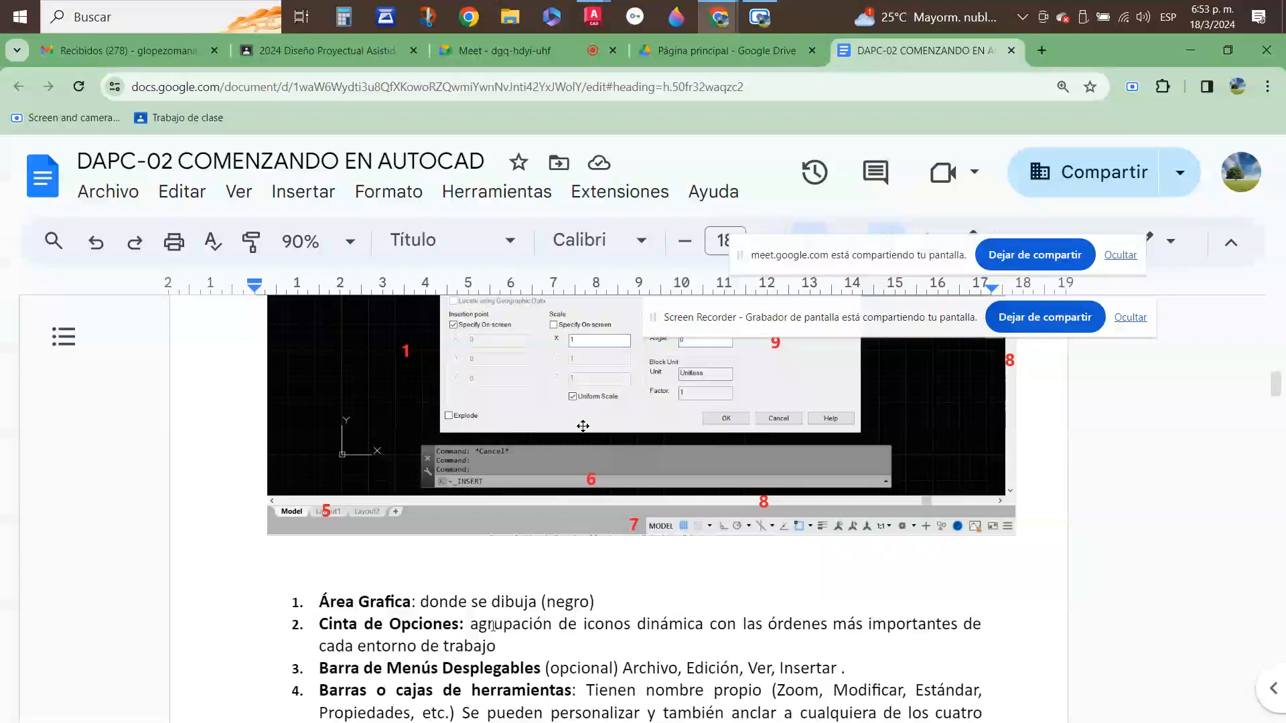
{"action": "scroll", "coordinate": [497, 626], "scroll_direction": "up", "scroll_amount": 5}
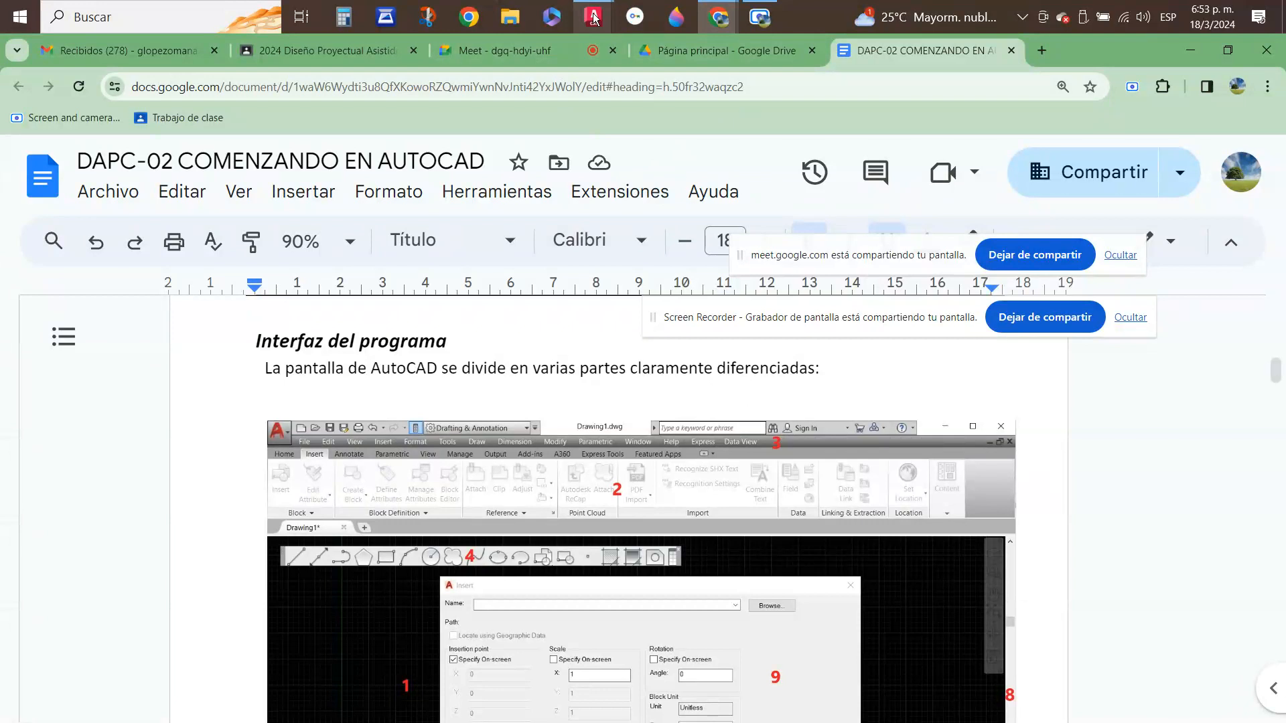
- Switch to the Dibujo2.dwg drawing in AutoCAD, hide the menu bar and show it again
{"action": "mouse_move", "coordinate": [593, 18]}
{"action": "left_click", "coordinate": [681, 77]}
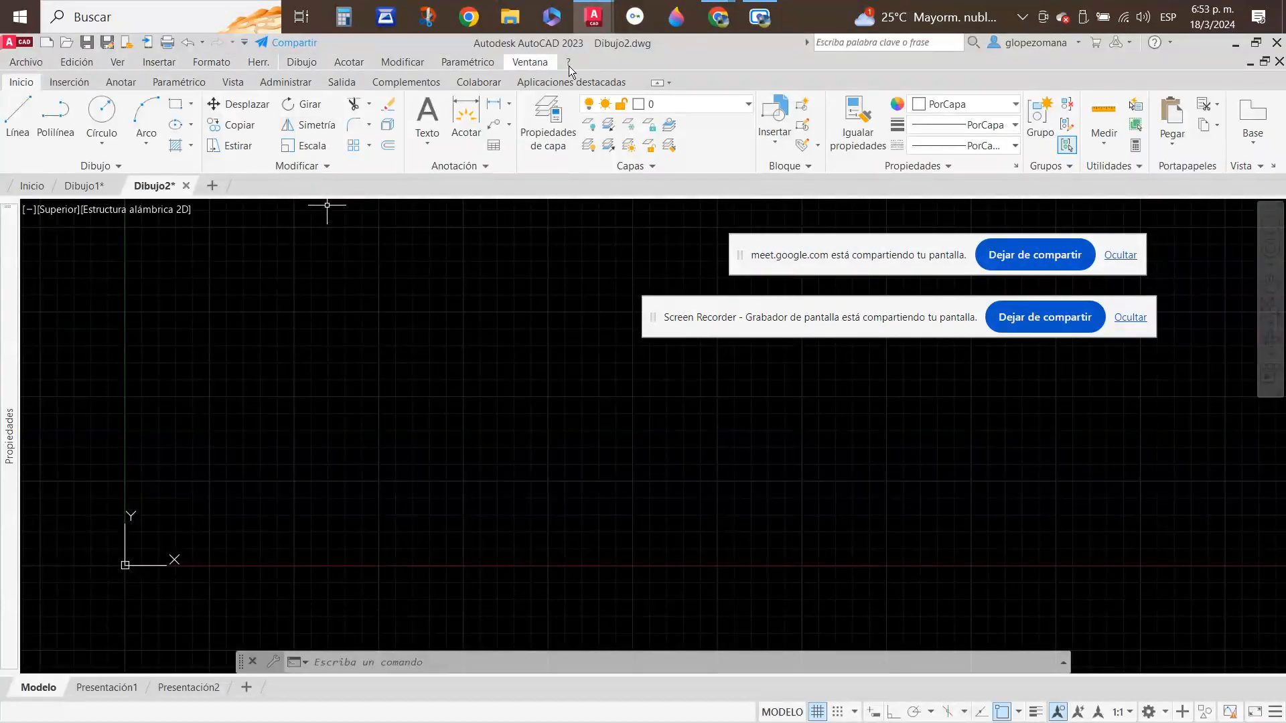
{"action": "left_click", "coordinate": [245, 44]}
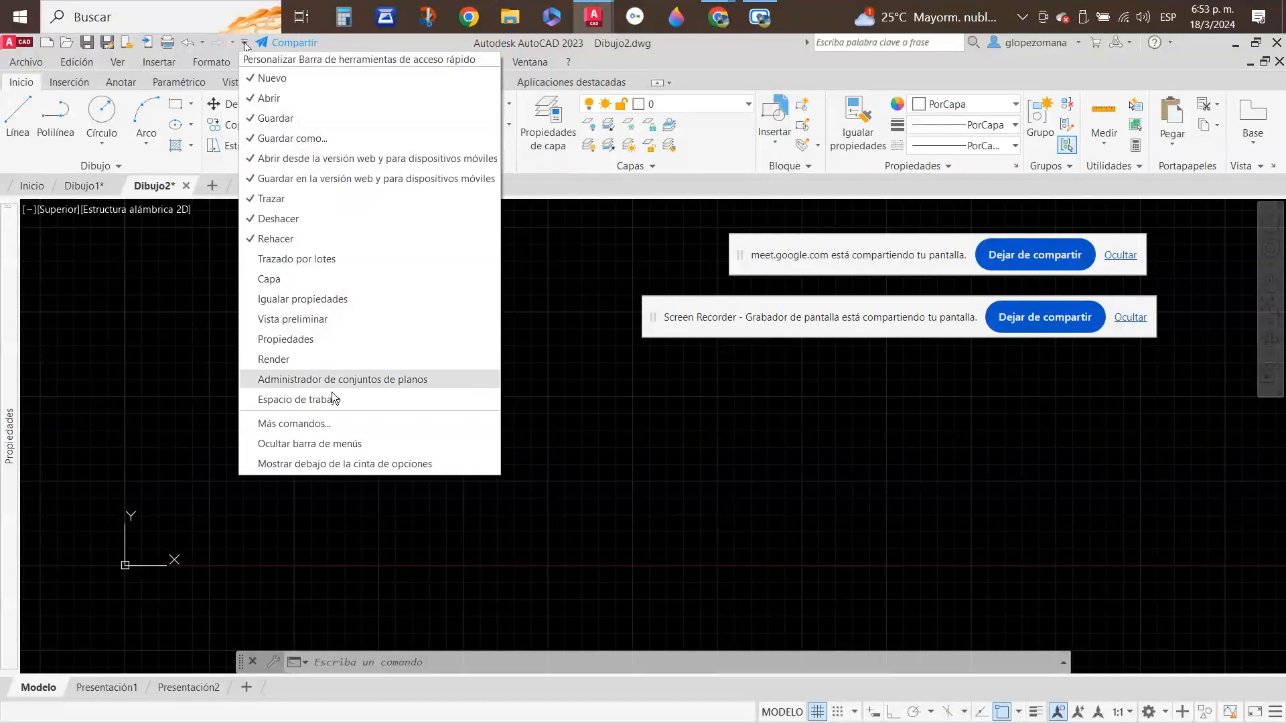
{"action": "left_click", "coordinate": [282, 446]}
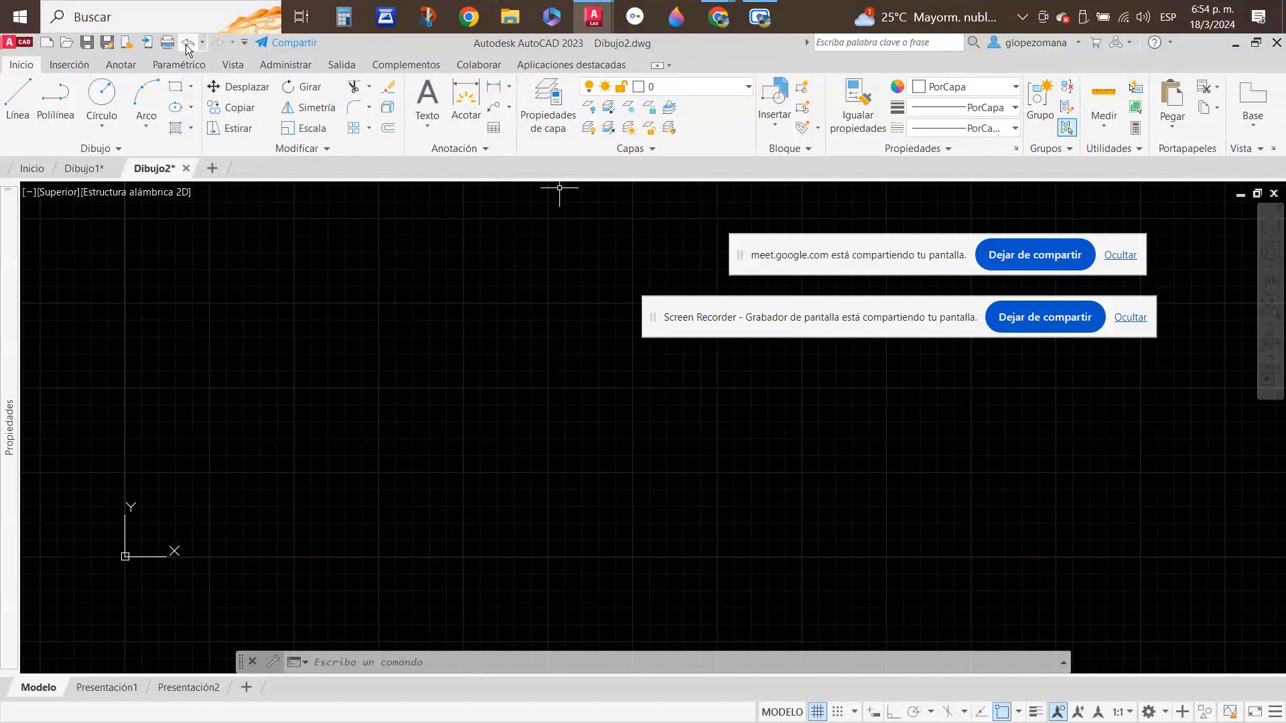
{"action": "left_click", "coordinate": [245, 44]}
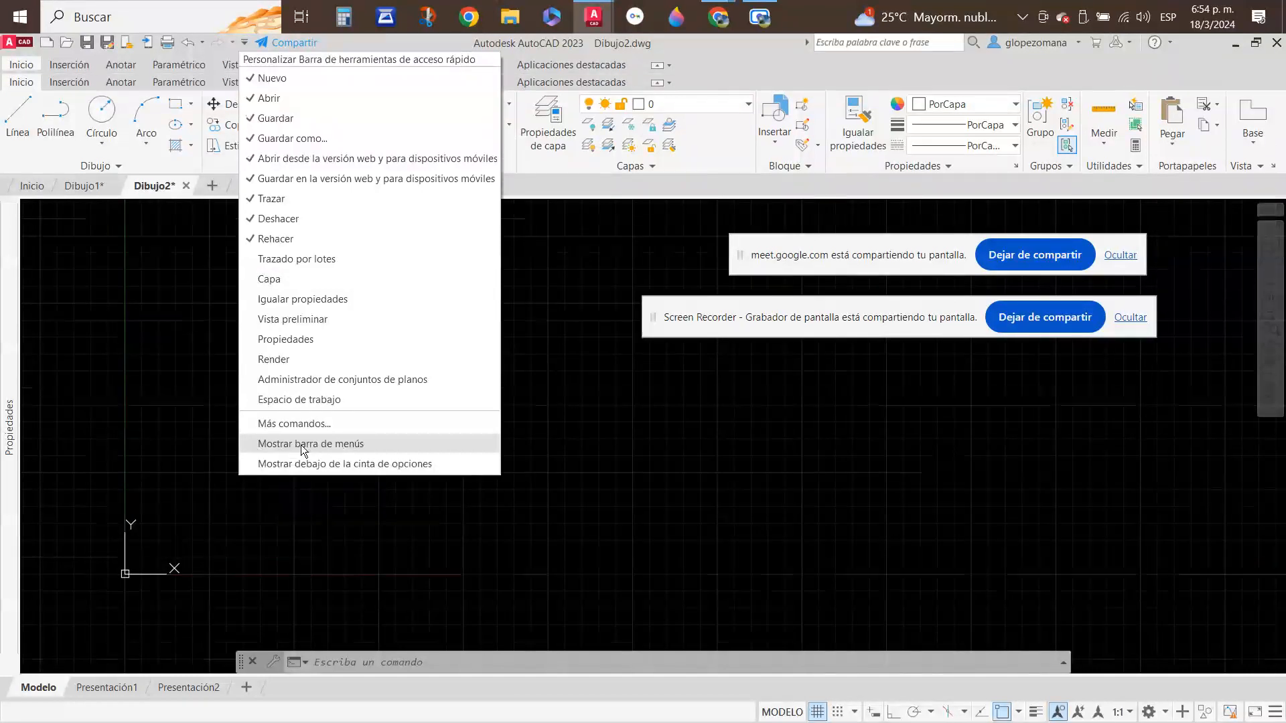
{"action": "left_click", "coordinate": [303, 444]}
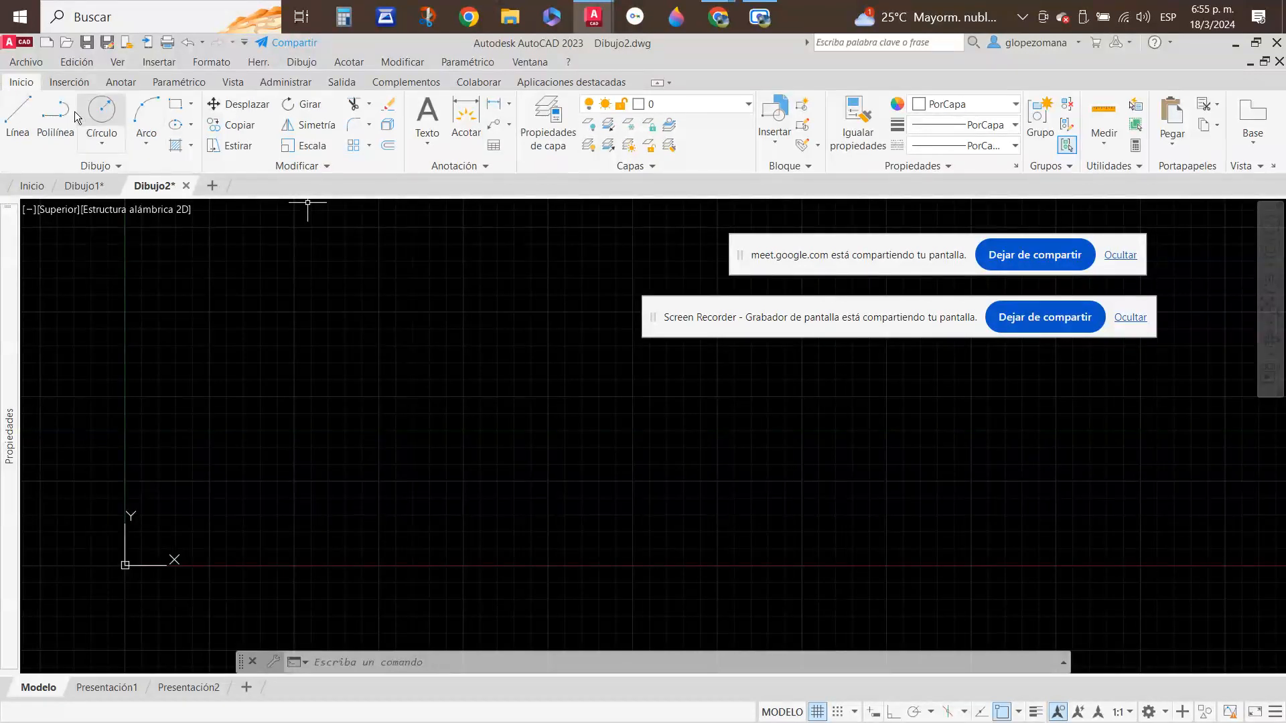
- Look through the commands of the drop-down menus from Archivo to Acotar
{"action": "left_click", "coordinate": [27, 62]}
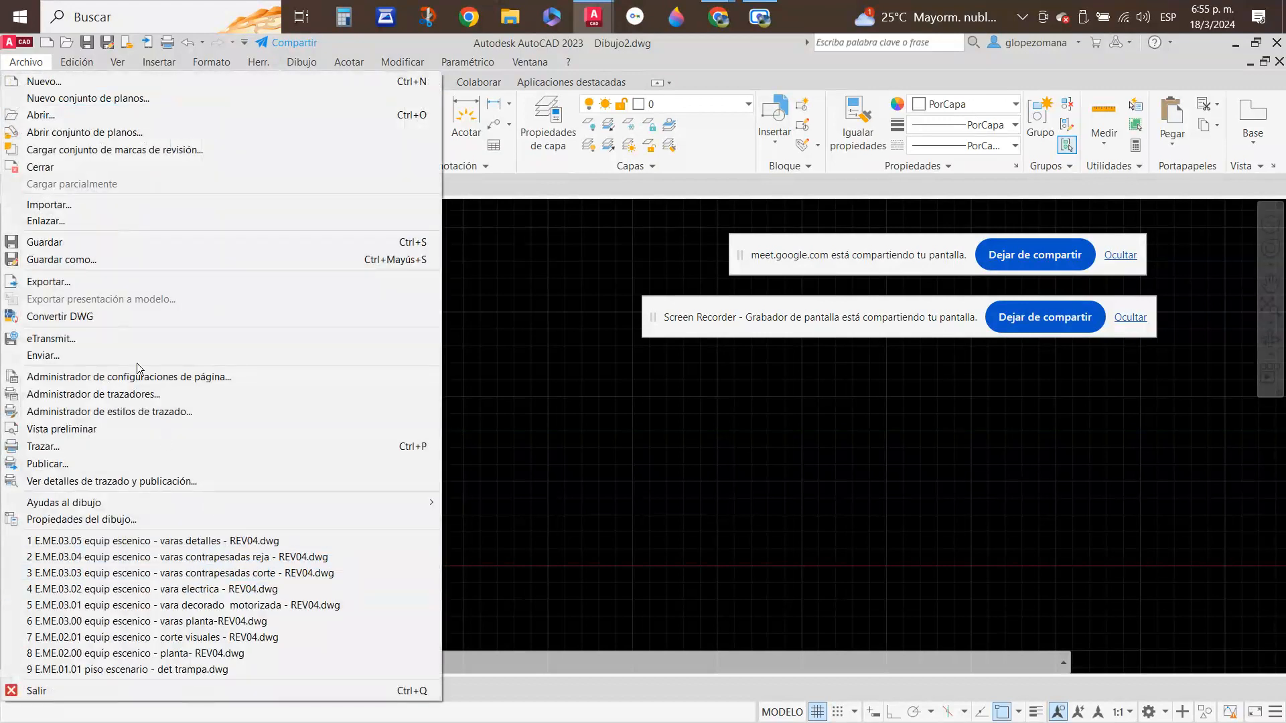
{"action": "left_click", "coordinate": [74, 63]}
{"action": "left_click", "coordinate": [74, 62]}
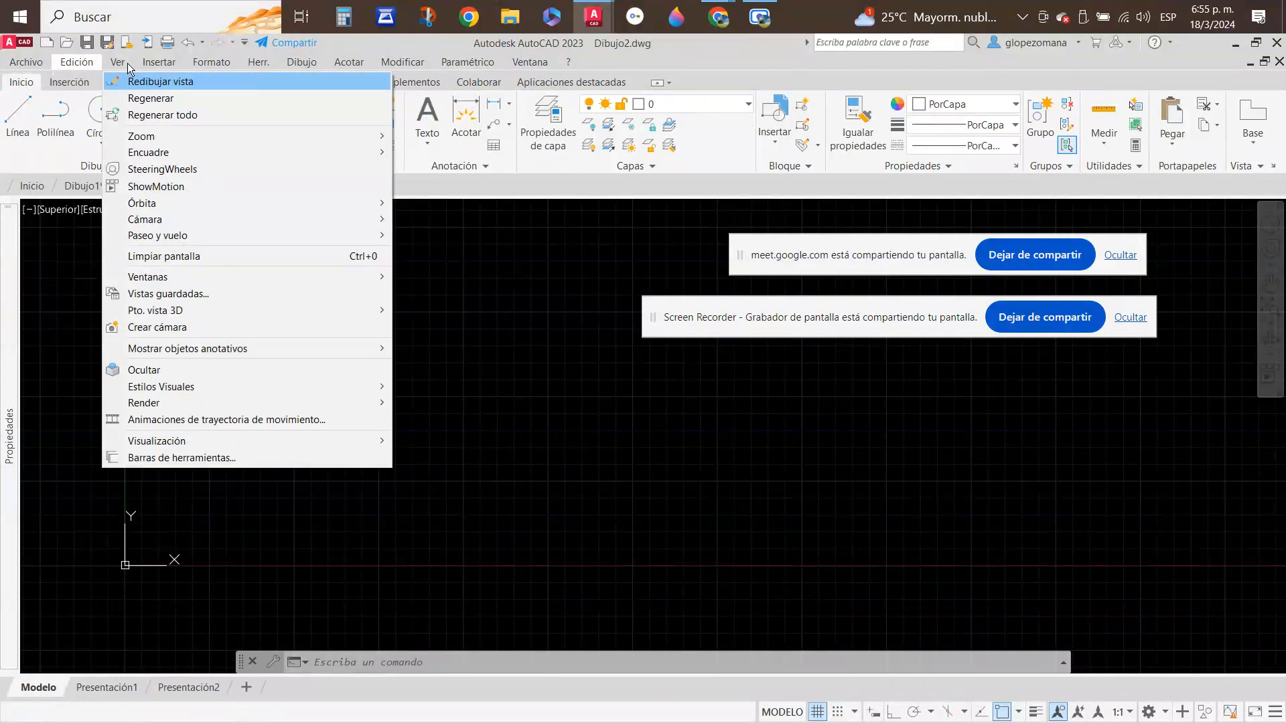
{"action": "left_click", "coordinate": [124, 63]}
{"action": "left_click", "coordinate": [123, 62]}
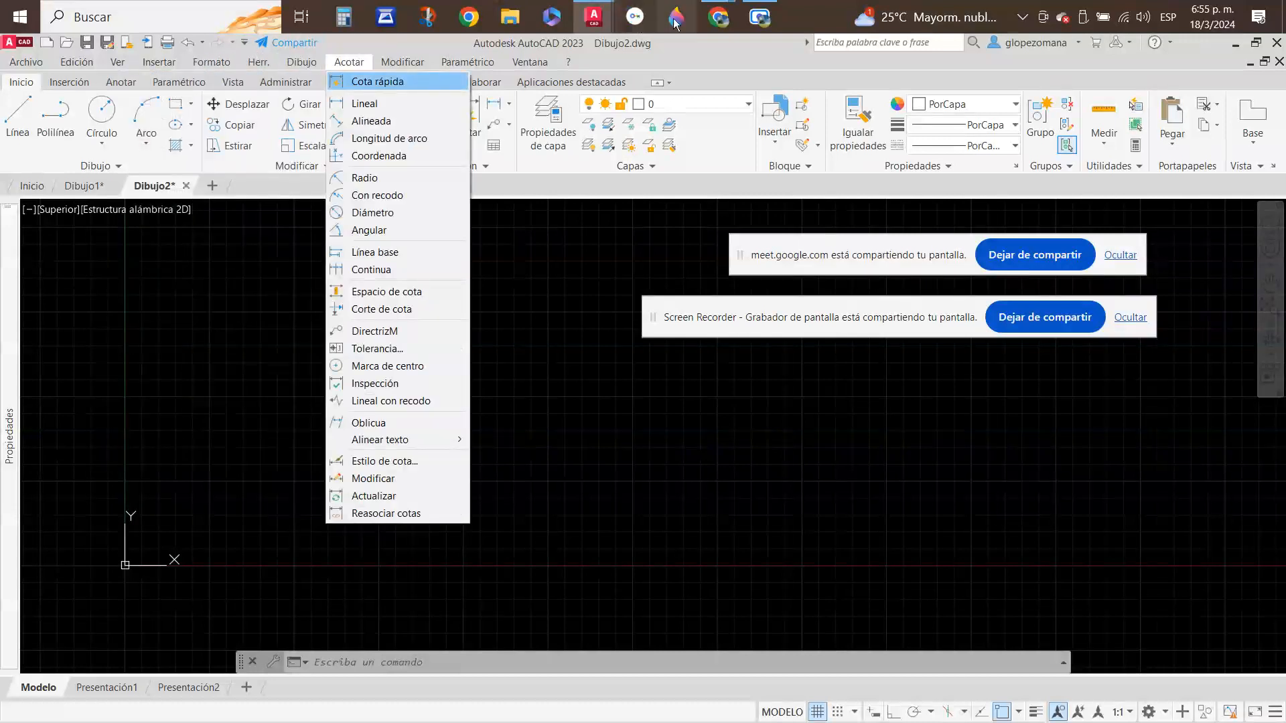
- Switch to the DAPC-02 document in Chrome and highlight "Barra de Menús Desplegables" and "(opcional)" in list entry 3
{"action": "left_click", "coordinate": [718, 18]}
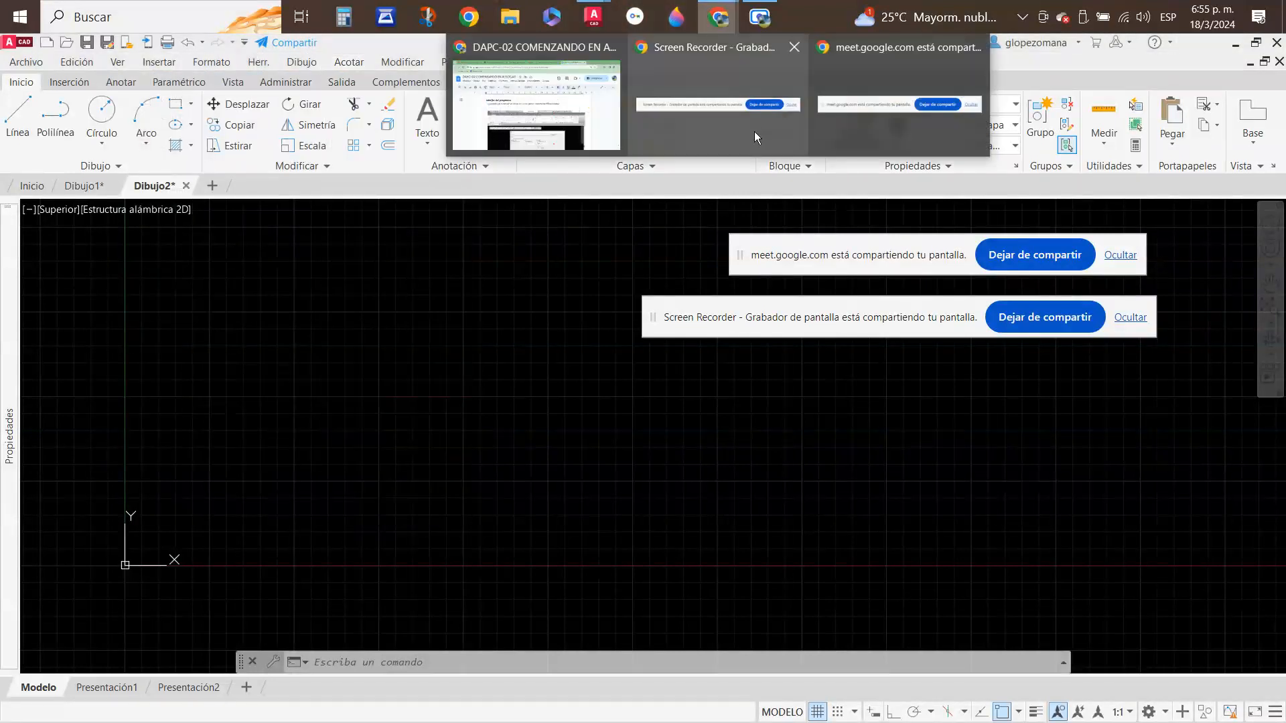
{"action": "left_click", "coordinate": [572, 94]}
{"action": "scroll", "coordinate": [519, 531], "scroll_direction": "down", "scroll_amount": 4}
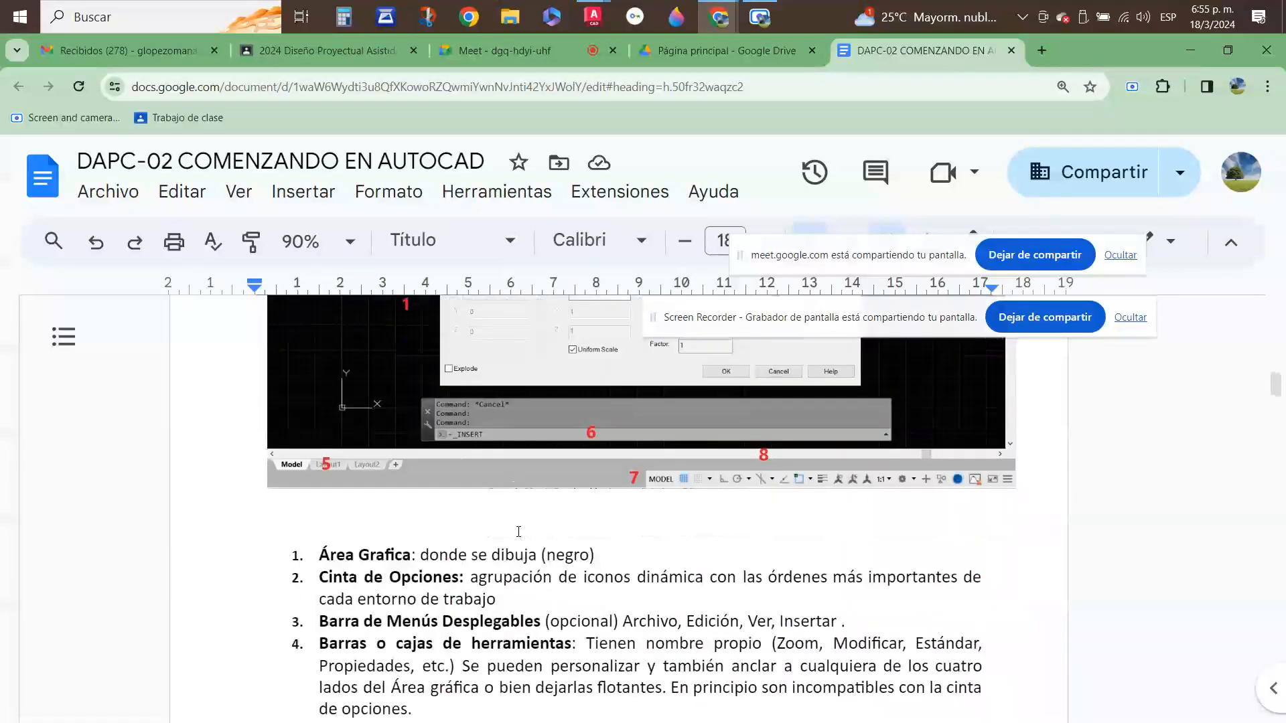
{"action": "scroll", "coordinate": [518, 531], "scroll_direction": "down", "scroll_amount": 2}
{"action": "left_click_drag", "start_coordinate": [314, 501], "coordinate": [562, 501]}
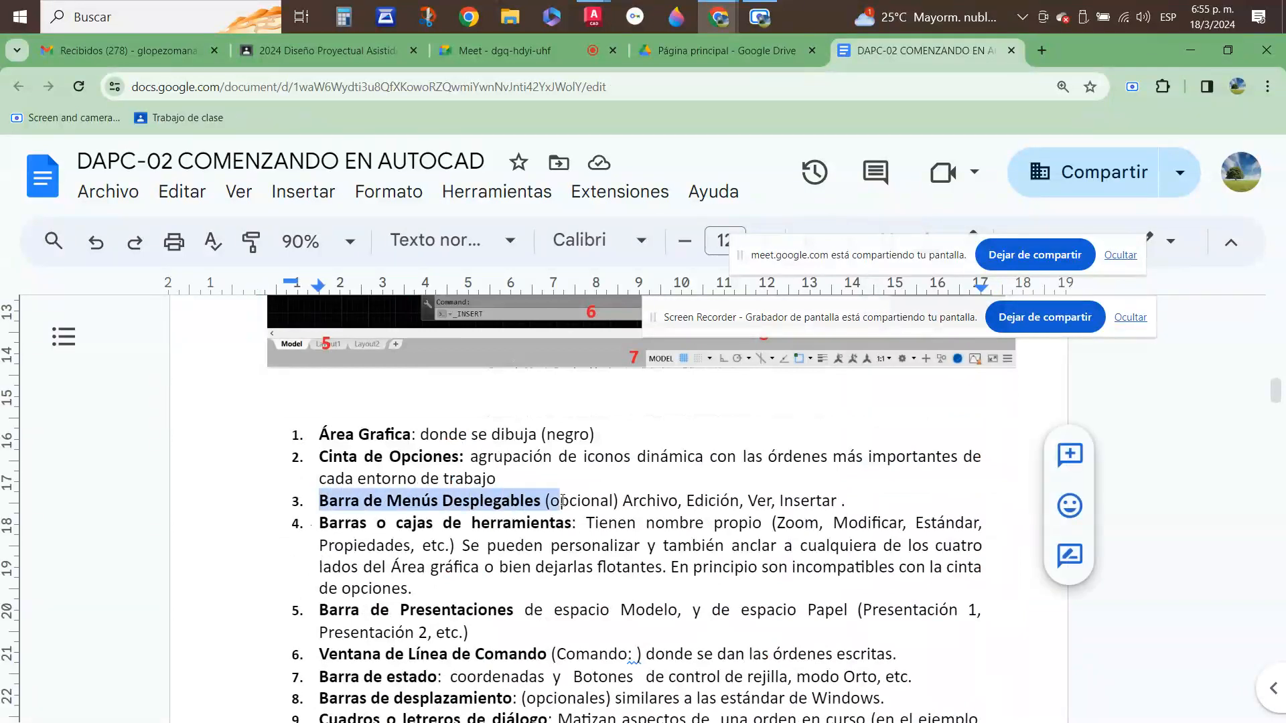
{"action": "left_click_drag", "start_coordinate": [615, 501], "coordinate": [541, 501]}
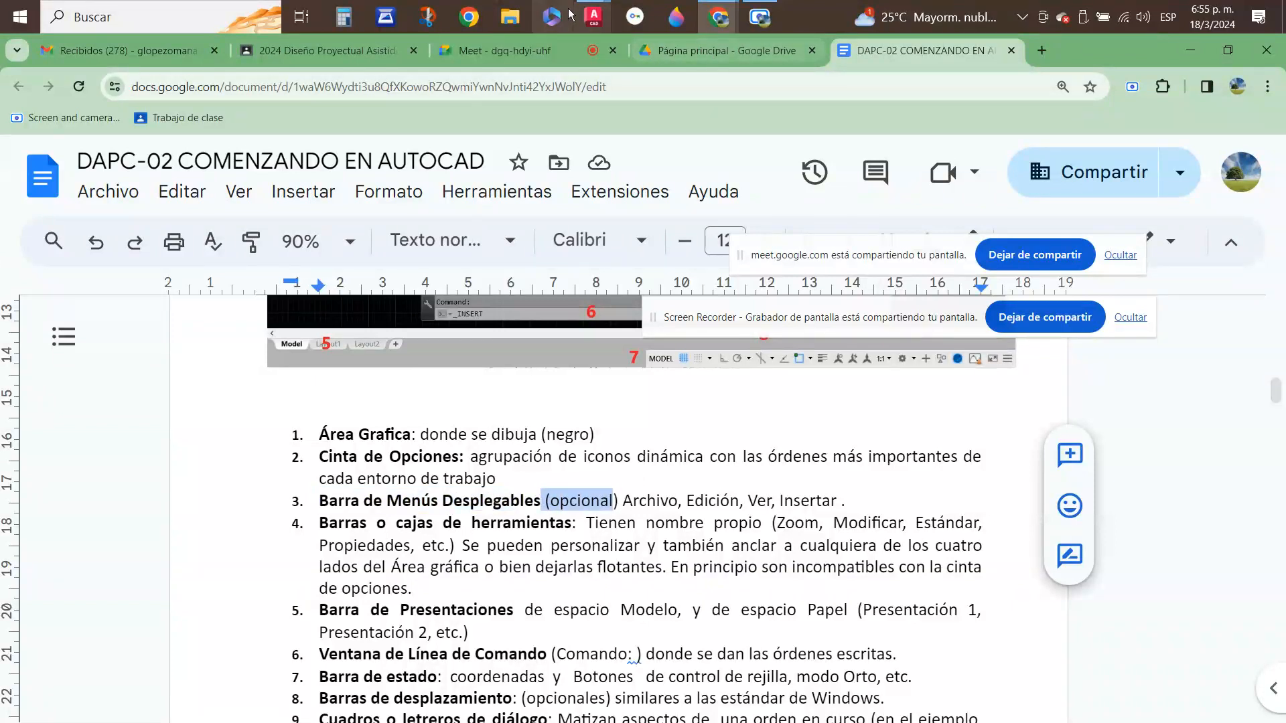
- Switch to the Dibujo2.dwg drawing in AutoCAD, view the Abrir y guardar settings in the Opciones dialog and close it unchanged
{"action": "mouse_move", "coordinate": [592, 17]}
{"action": "left_click", "coordinate": [642, 121]}
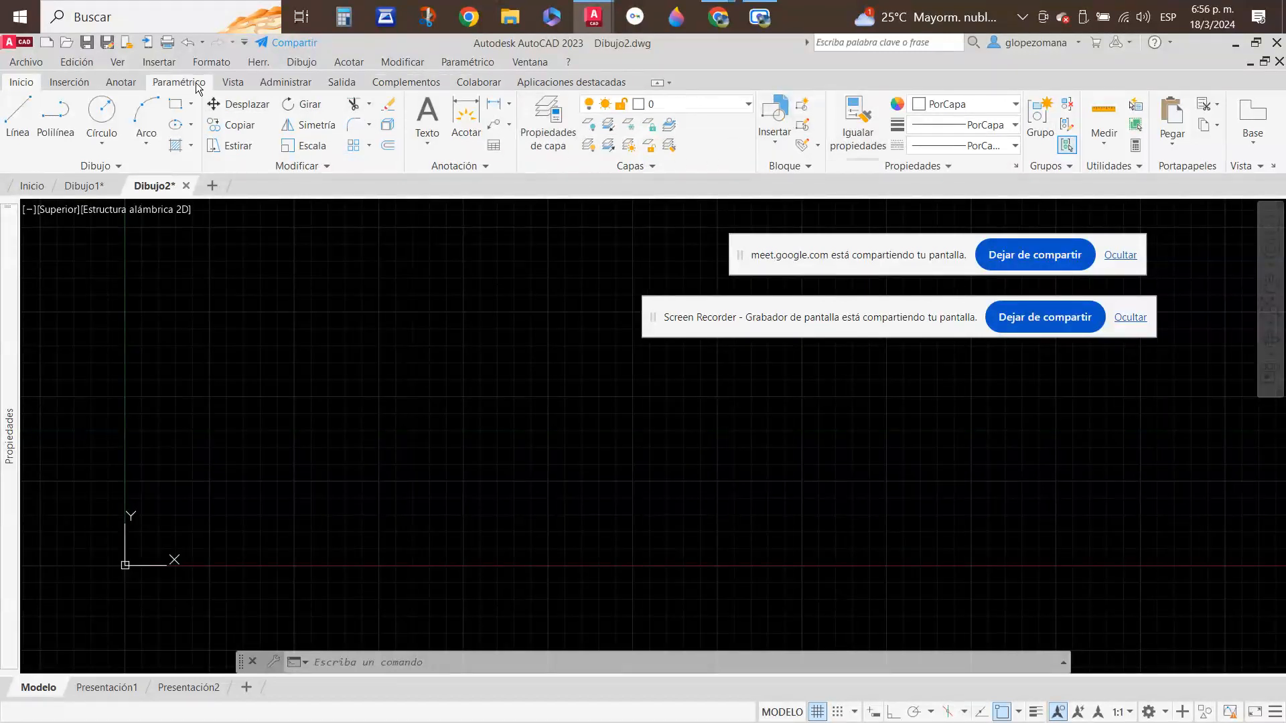
{"action": "left_click", "coordinate": [257, 62]}
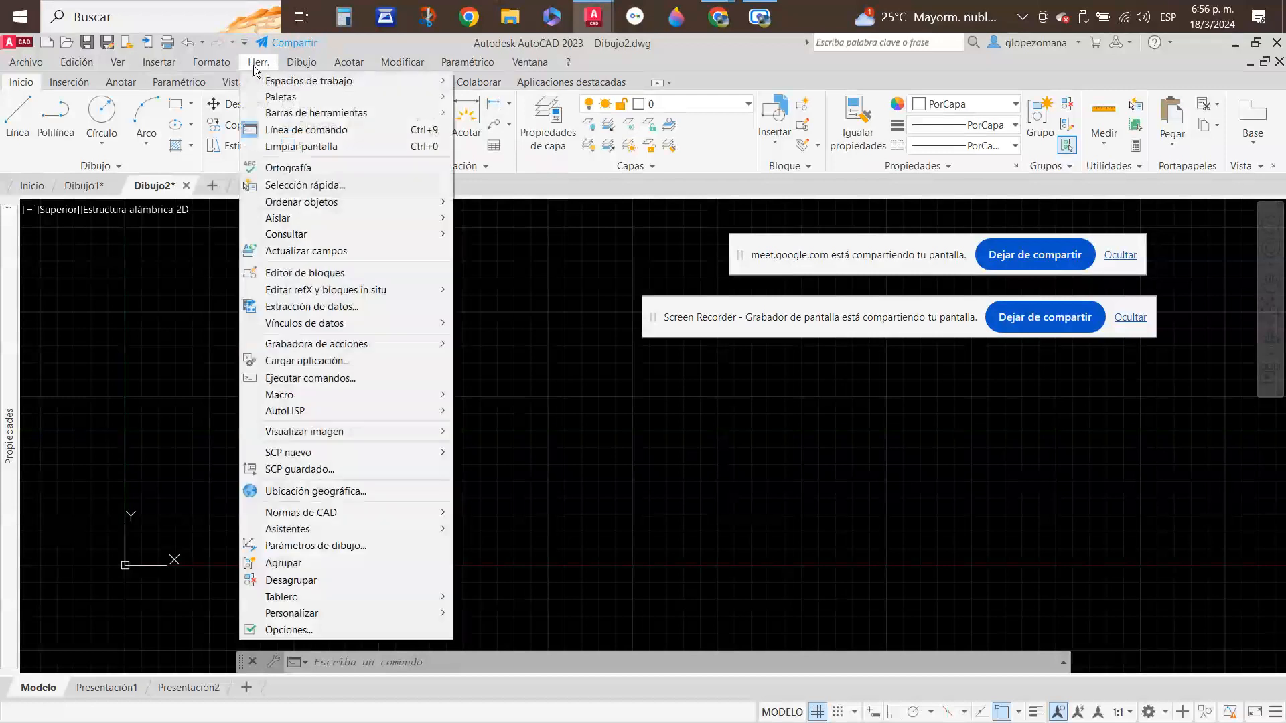
{"action": "left_click", "coordinate": [289, 630]}
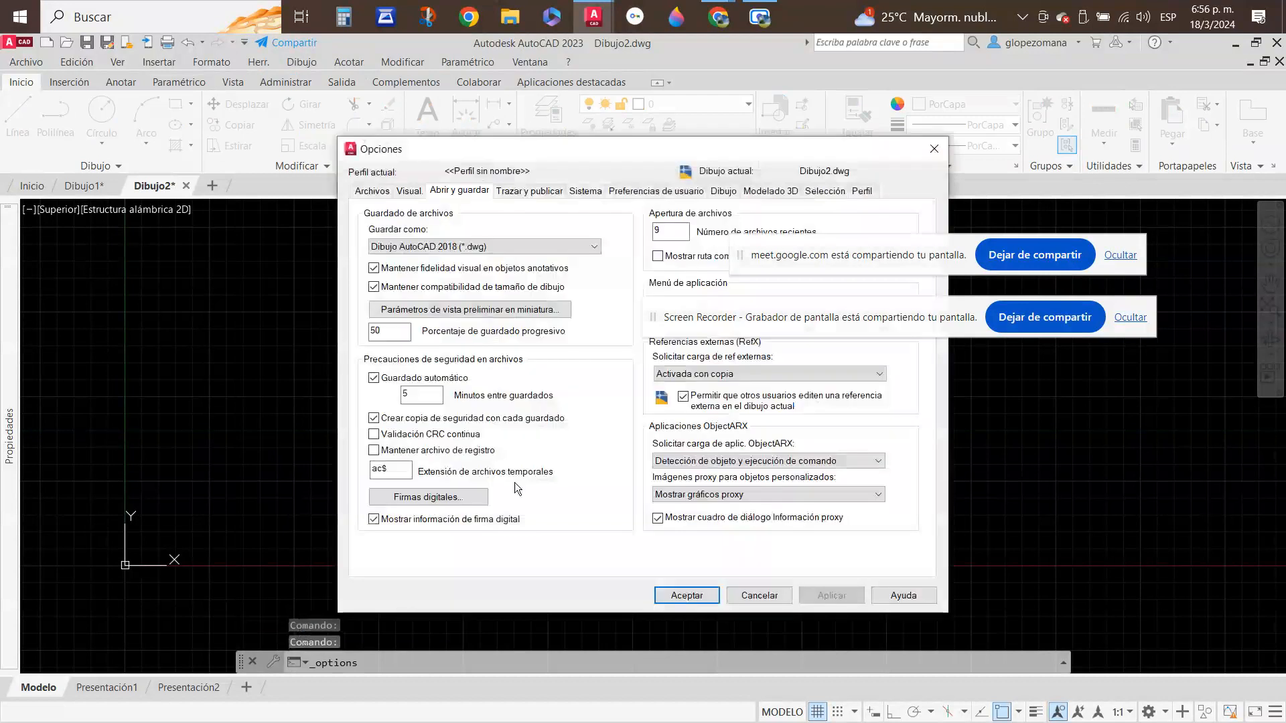
{"action": "left_click", "coordinate": [934, 148]}
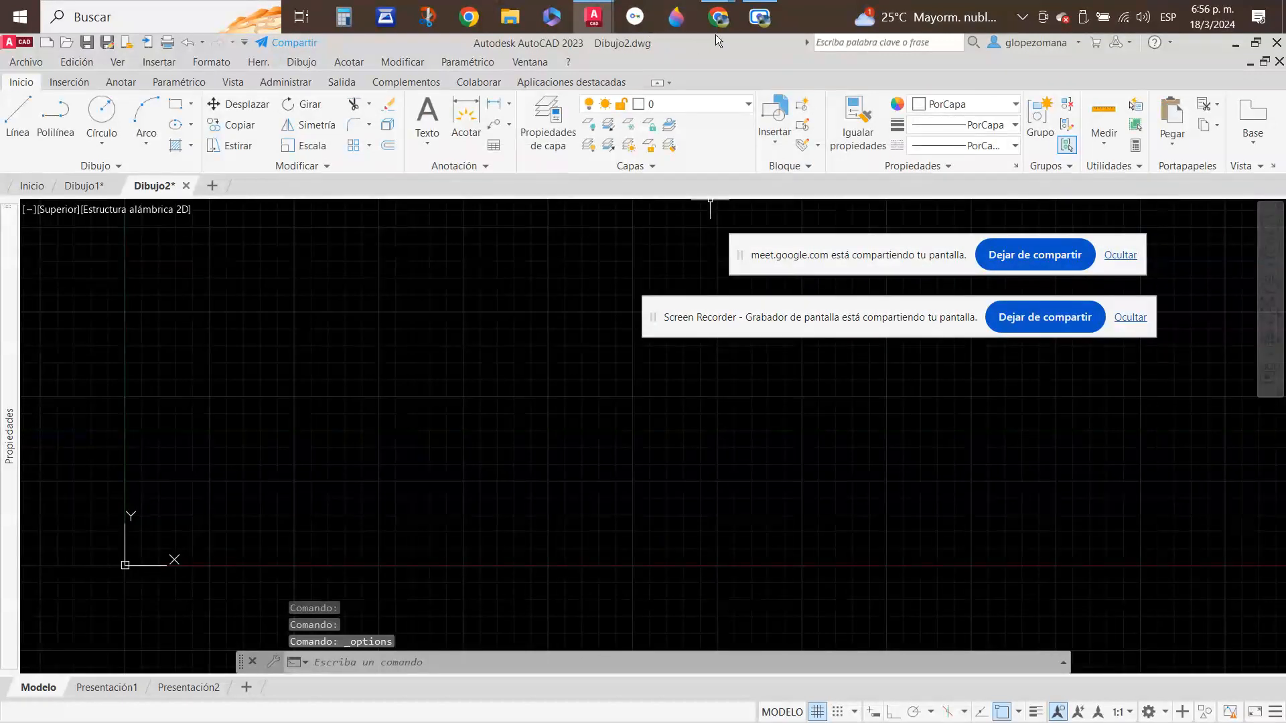
- Switch to the DAPC-02 document in Chrome and examine the numbered interface picture, especially the toolbar marked 4
{"action": "mouse_move", "coordinate": [721, 20]}
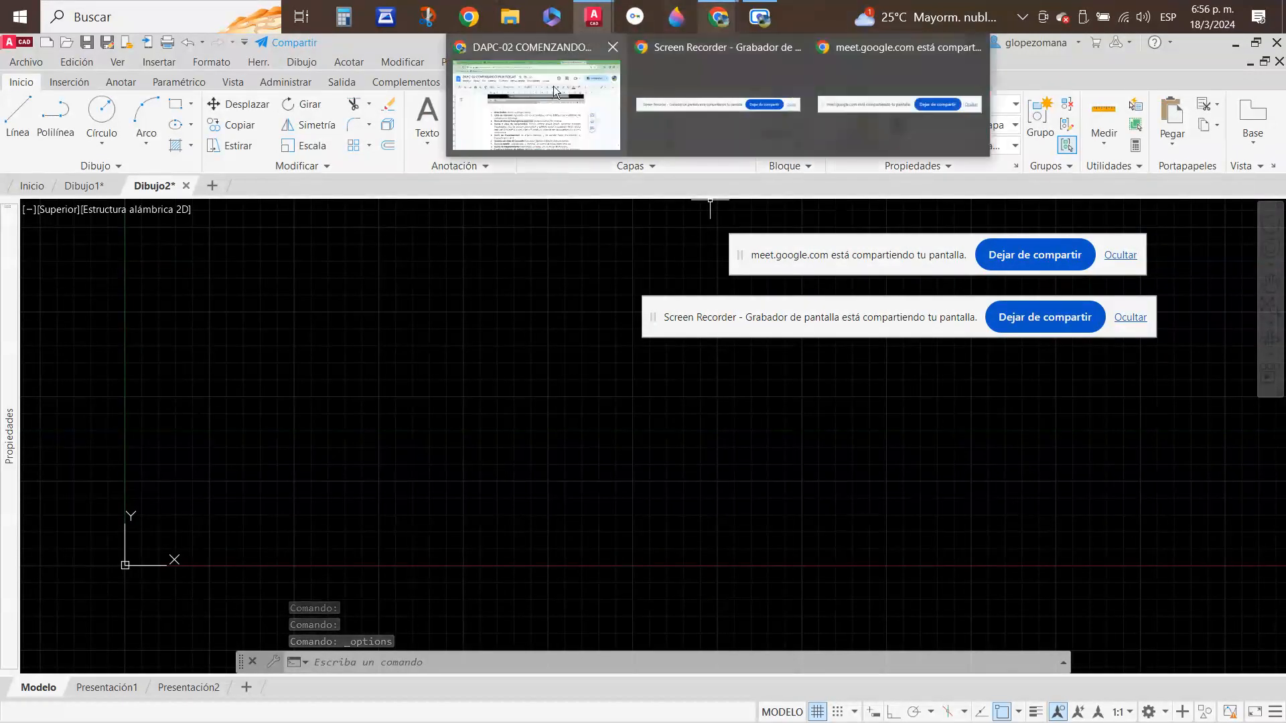
{"action": "left_click", "coordinate": [496, 94]}
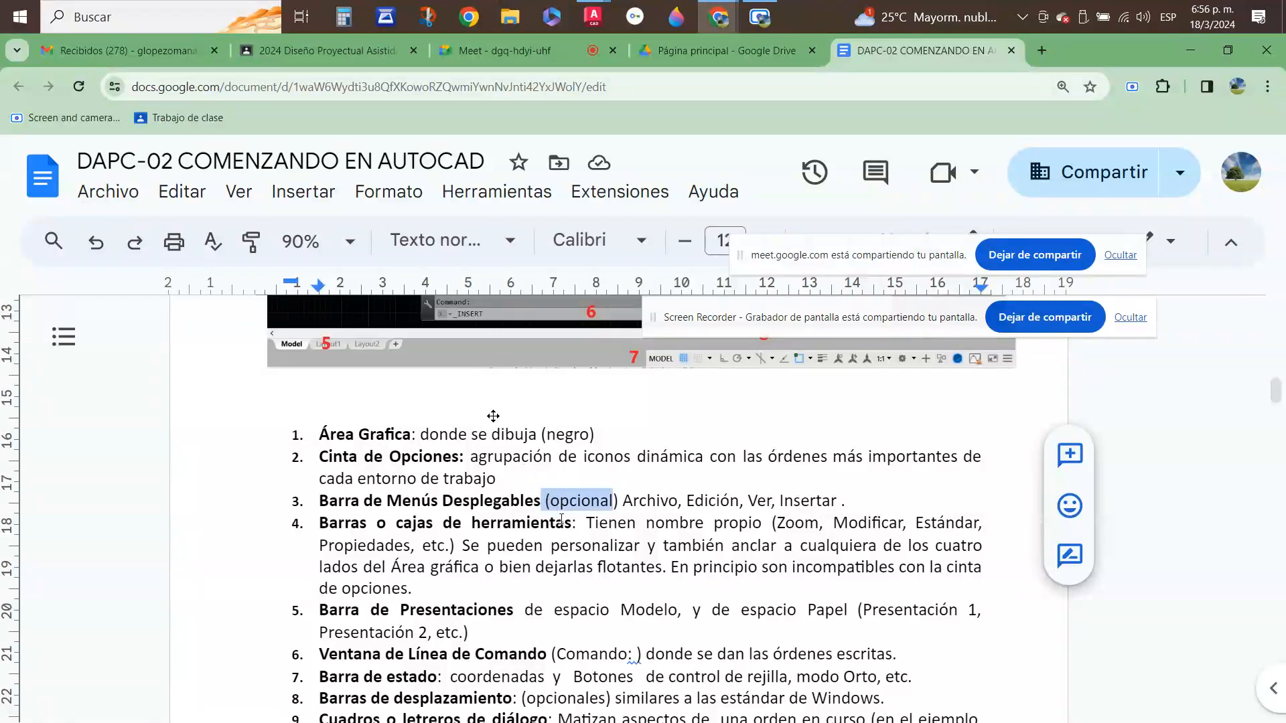
{"action": "scroll", "coordinate": [492, 416], "scroll_direction": "up", "scroll_amount": 3}
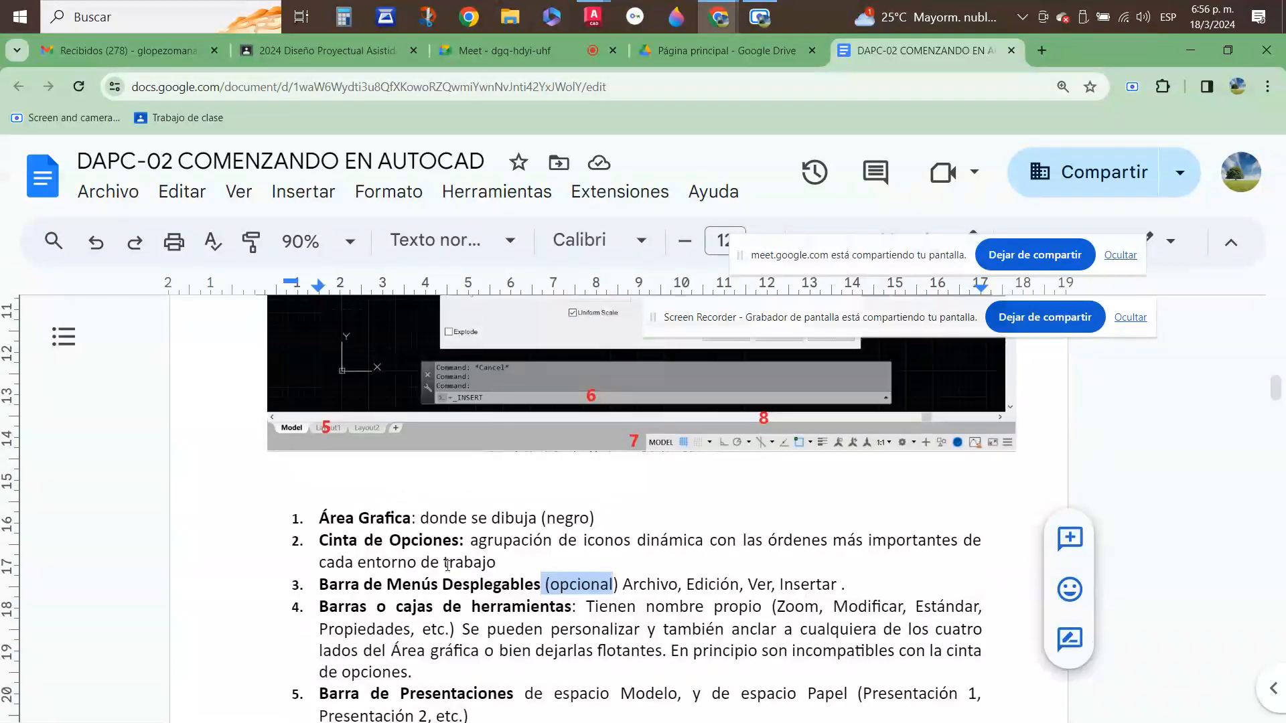
{"action": "scroll", "coordinate": [502, 629], "scroll_direction": "up", "scroll_amount": 4}
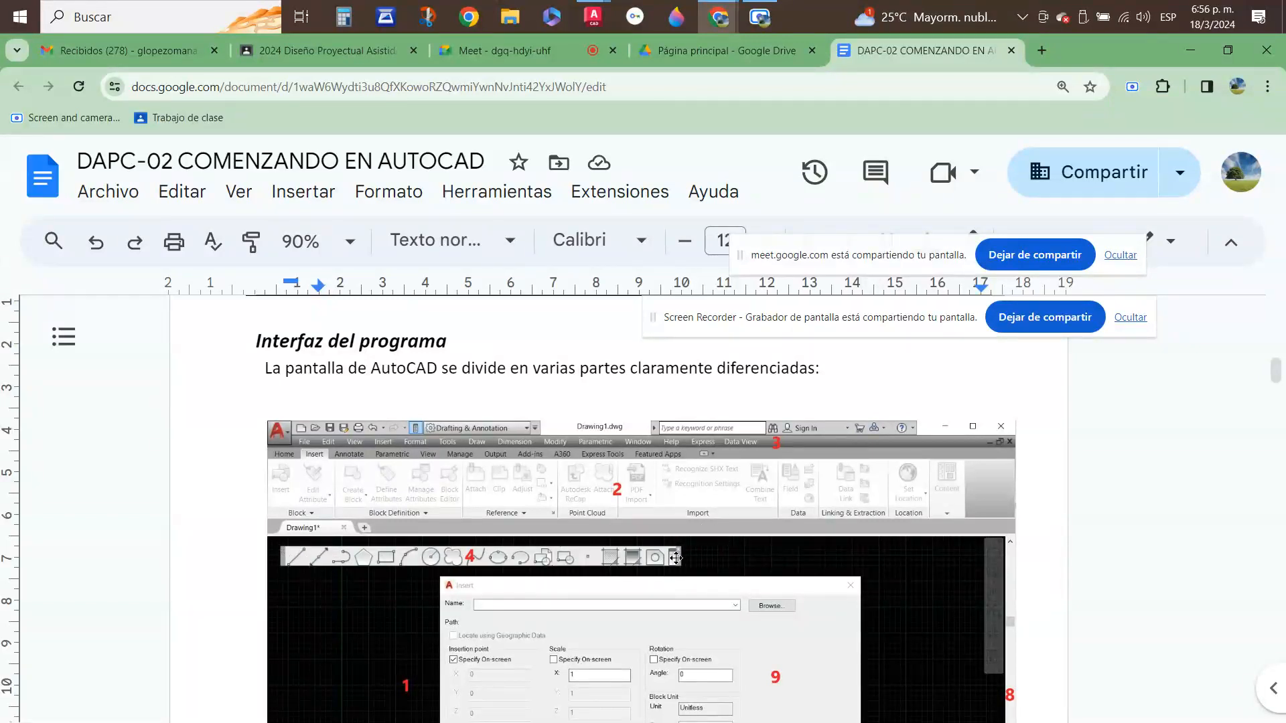
{"action": "scroll", "coordinate": [679, 552], "scroll_direction": "down", "scroll_amount": 1}
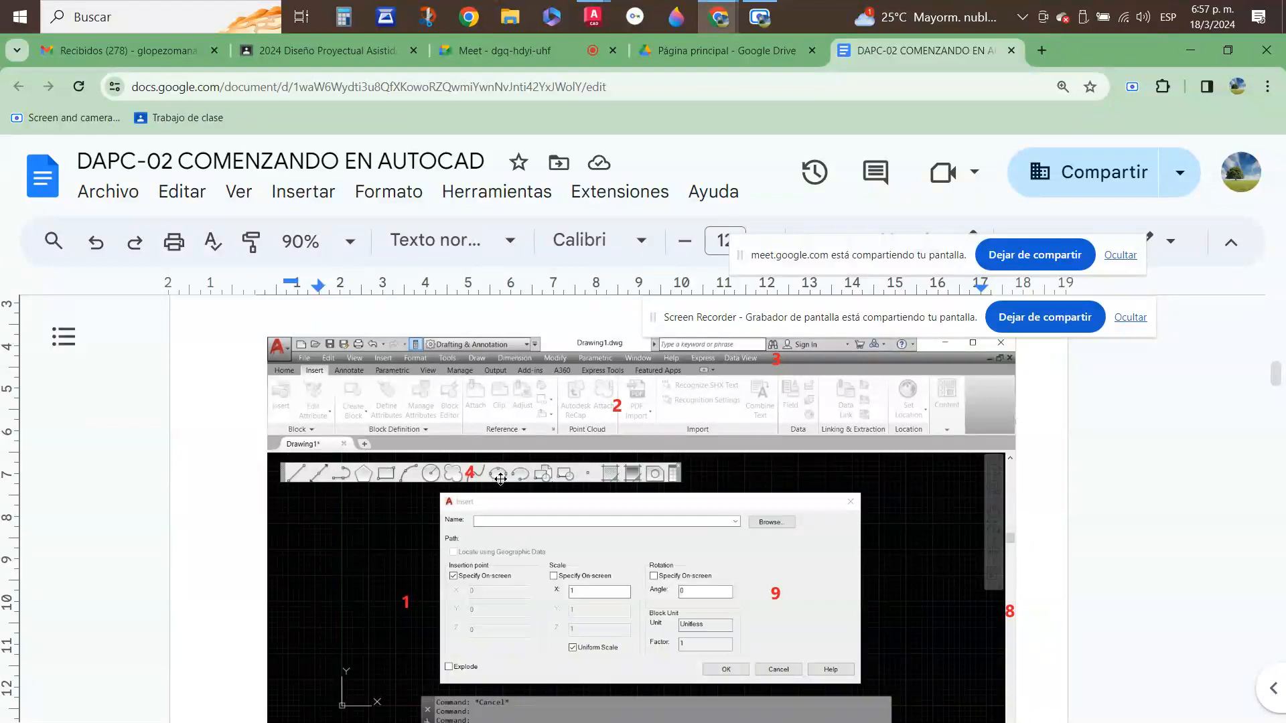
{"action": "scroll", "coordinate": [501, 476], "scroll_direction": "down", "scroll_amount": 3}
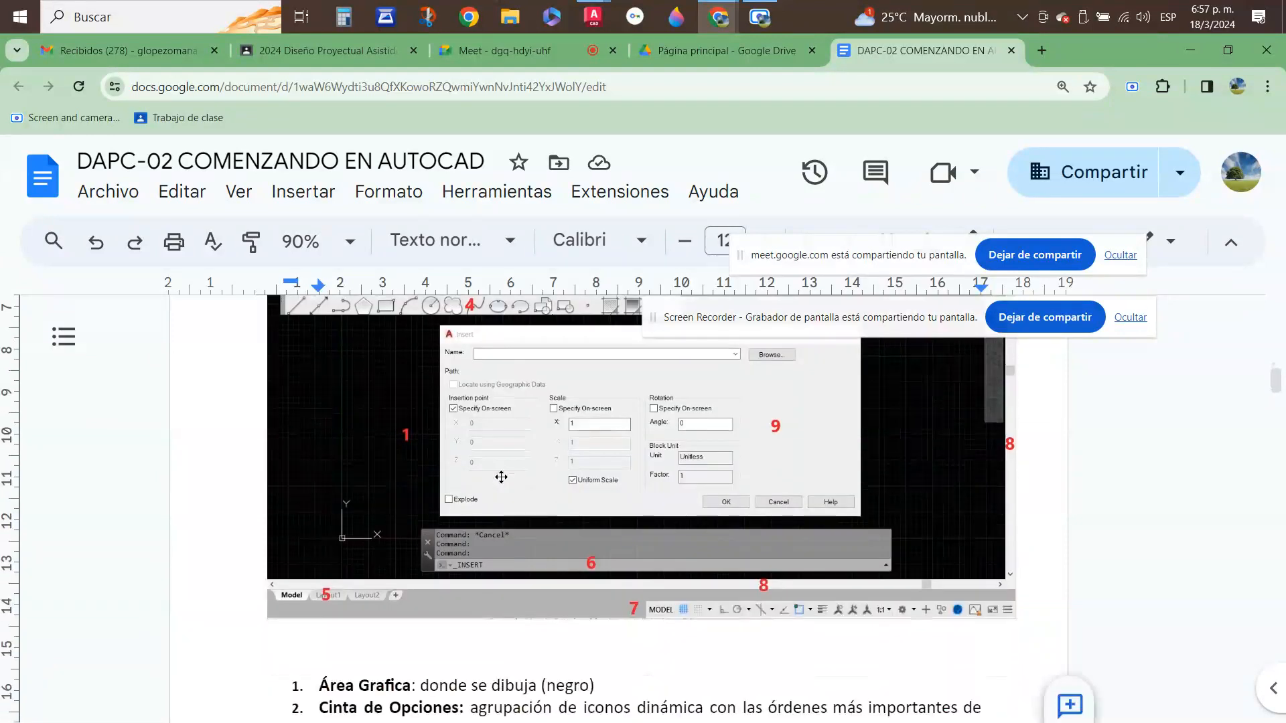
{"action": "scroll", "coordinate": [501, 476], "scroll_direction": "down", "scroll_amount": 1}
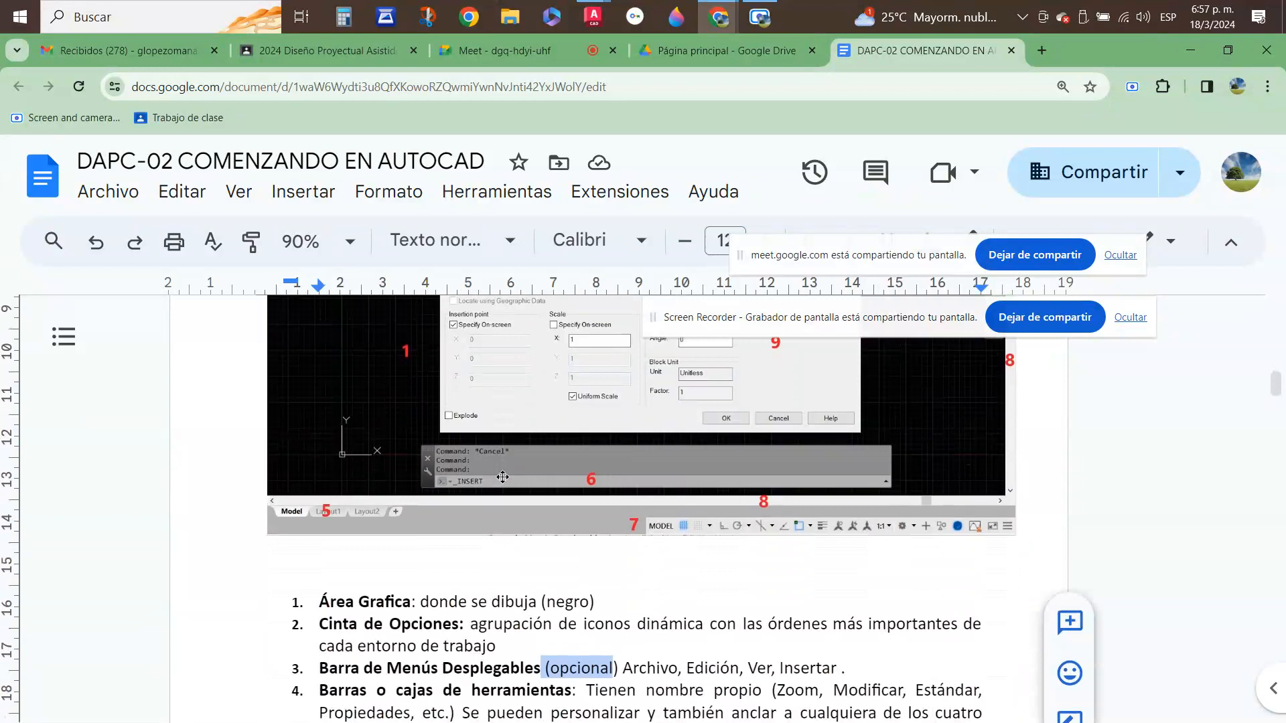
{"action": "scroll", "coordinate": [502, 477], "scroll_direction": "up", "scroll_amount": 5}
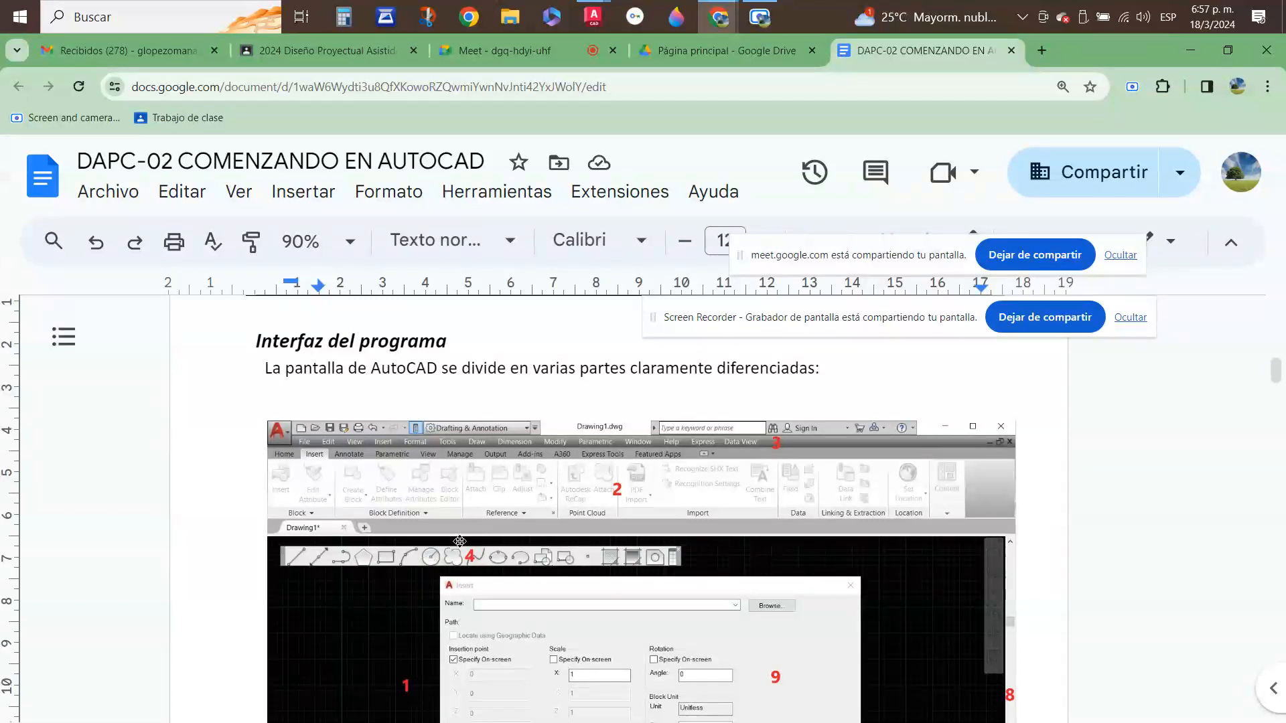
{"action": "scroll", "coordinate": [460, 541], "scroll_direction": "down", "scroll_amount": 1}
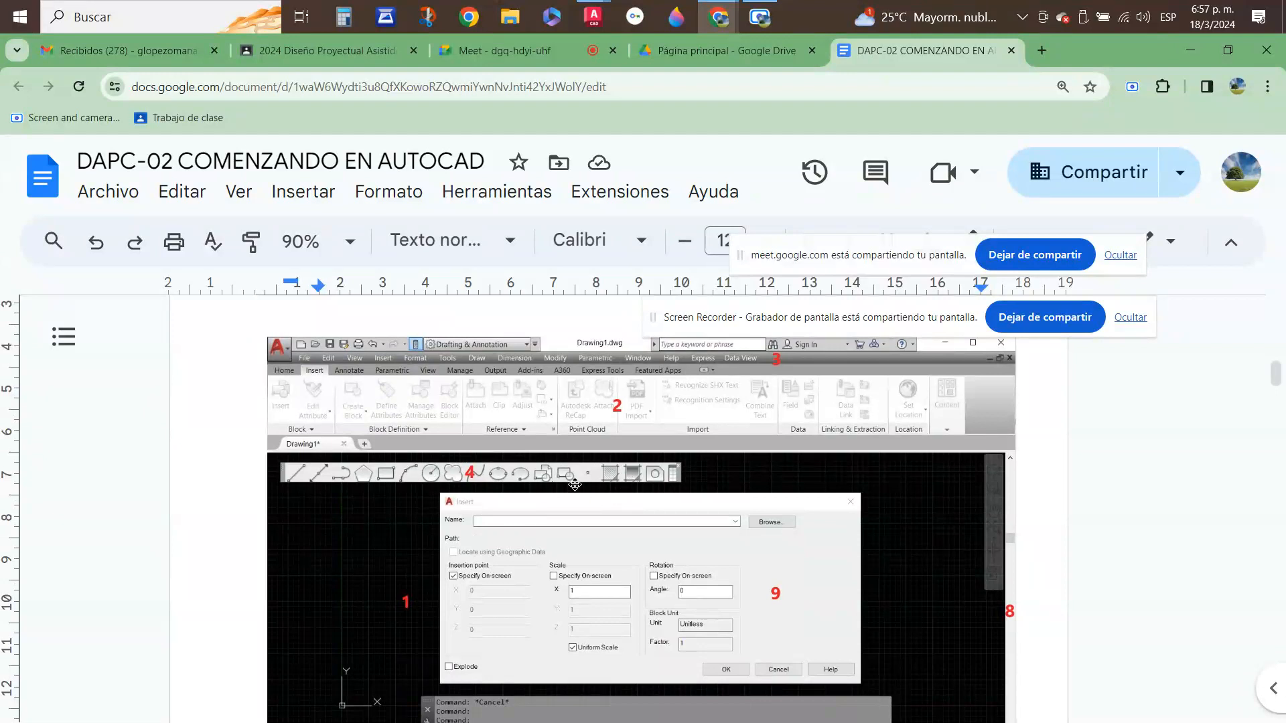
{"action": "scroll", "coordinate": [670, 490], "scroll_direction": "down", "scroll_amount": 1}
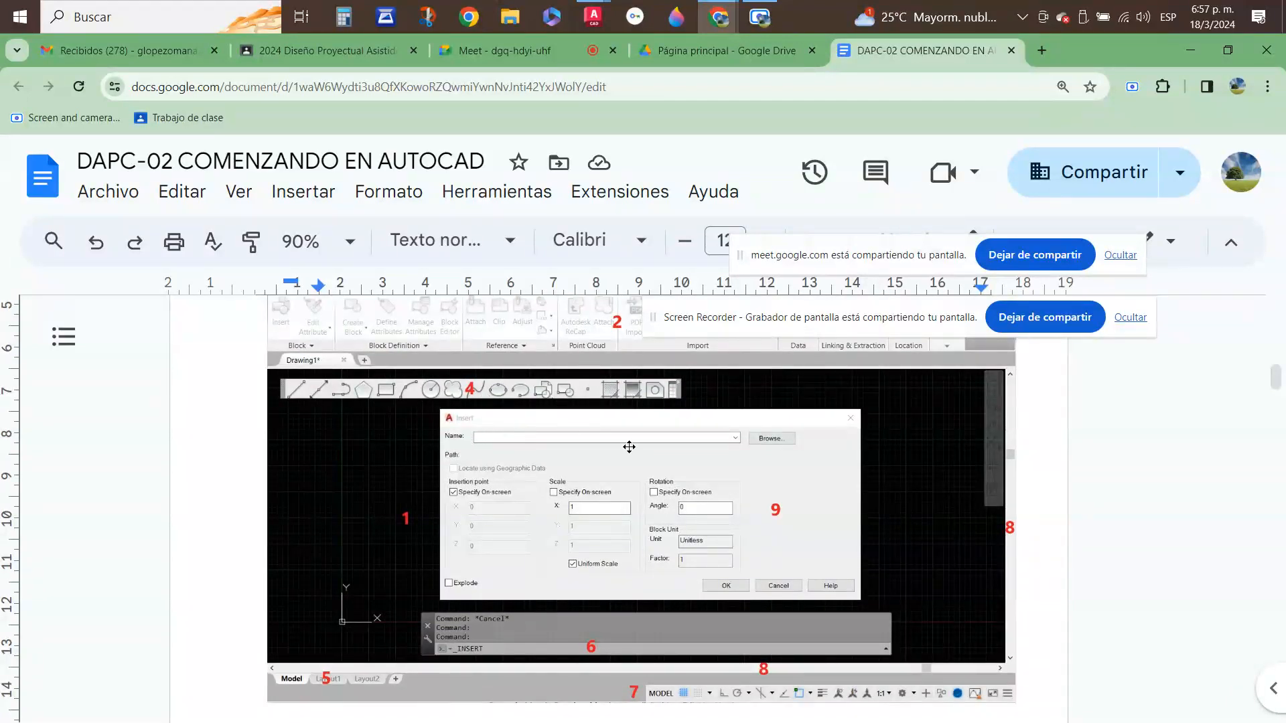
{"action": "scroll", "coordinate": [648, 470], "scroll_direction": "down", "scroll_amount": 1}
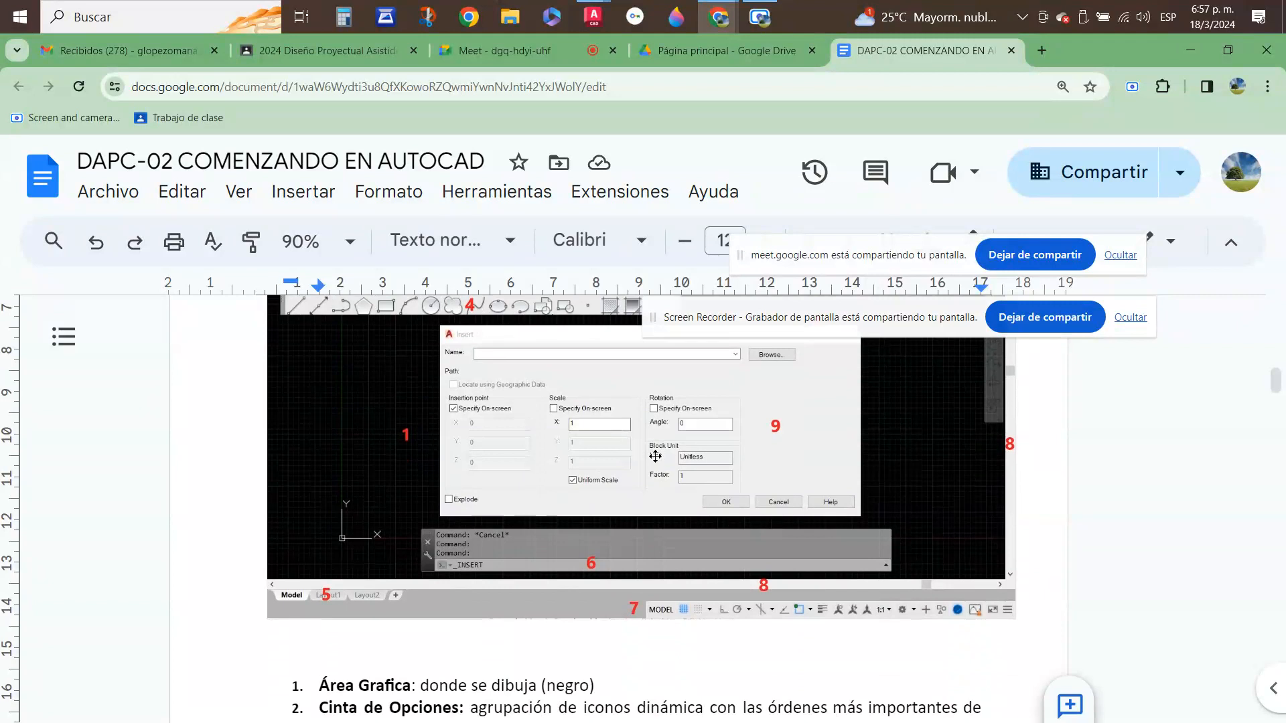
{"action": "scroll", "coordinate": [519, 383], "scroll_direction": "up", "scroll_amount": 1}
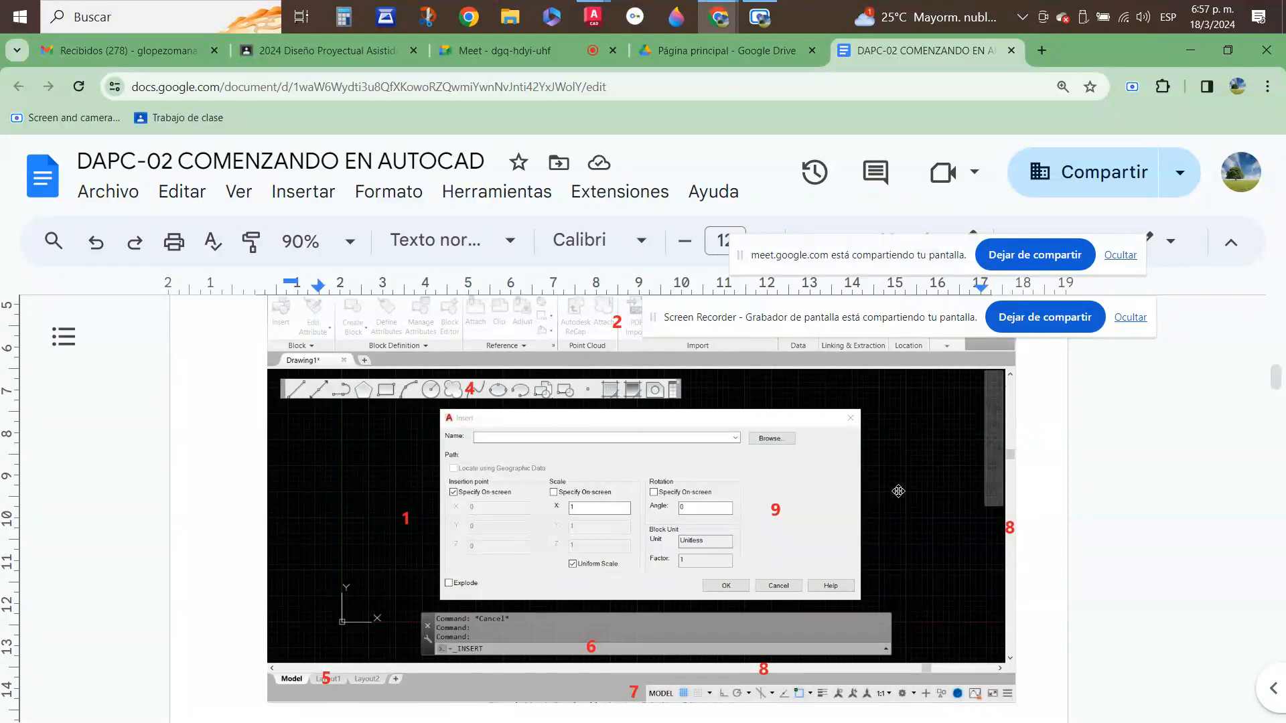
- Read list entries 4 and 5 on toolbars and the Barra de Presentaciones, and compare them with the numbered picture
{"action": "scroll", "coordinate": [778, 510], "scroll_direction": "down", "scroll_amount": 3}
{"action": "scroll", "coordinate": [778, 510], "scroll_direction": "down", "scroll_amount": 1}
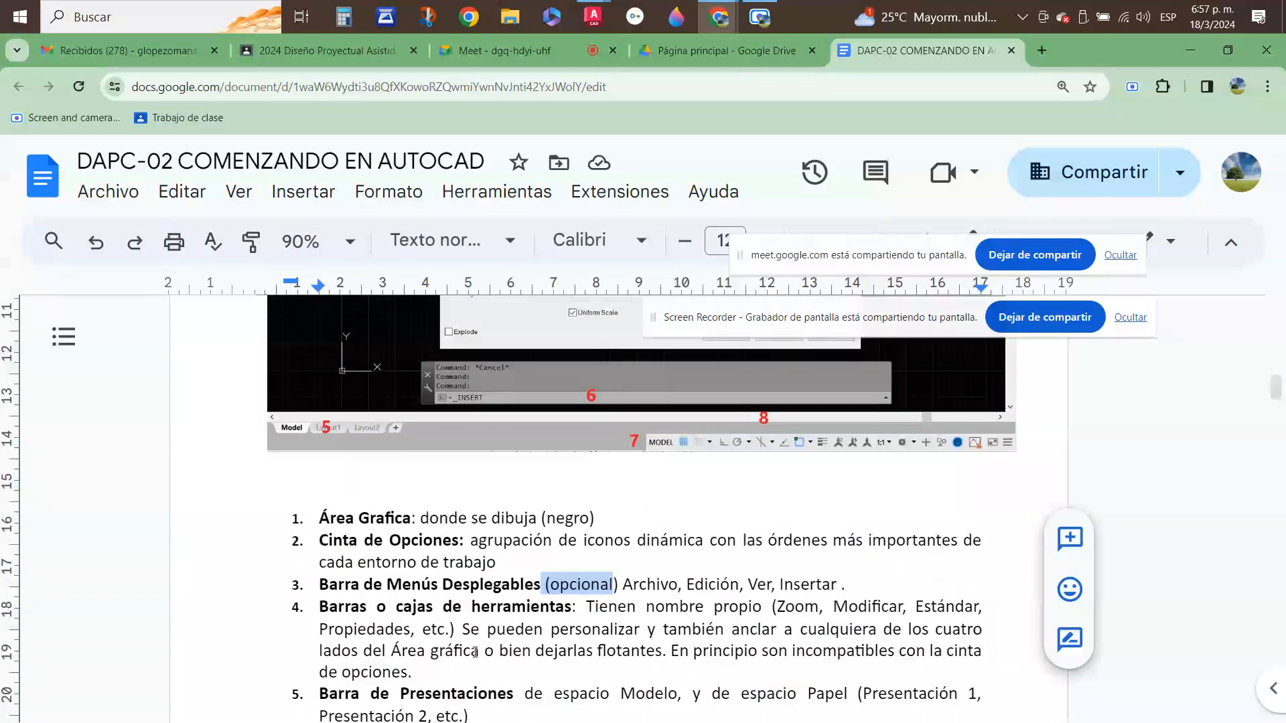
{"action": "scroll", "coordinate": [490, 616], "scroll_direction": "down", "scroll_amount": 1}
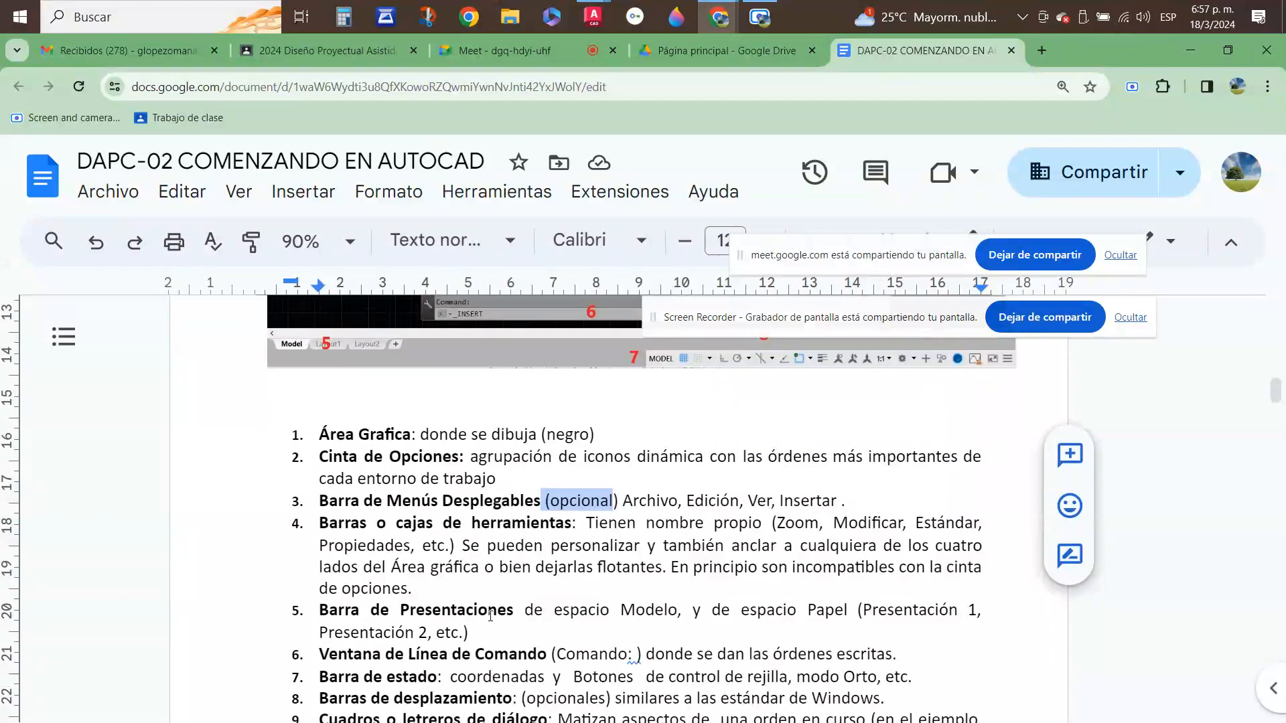
{"action": "scroll", "coordinate": [575, 612], "scroll_direction": "up", "scroll_amount": 5}
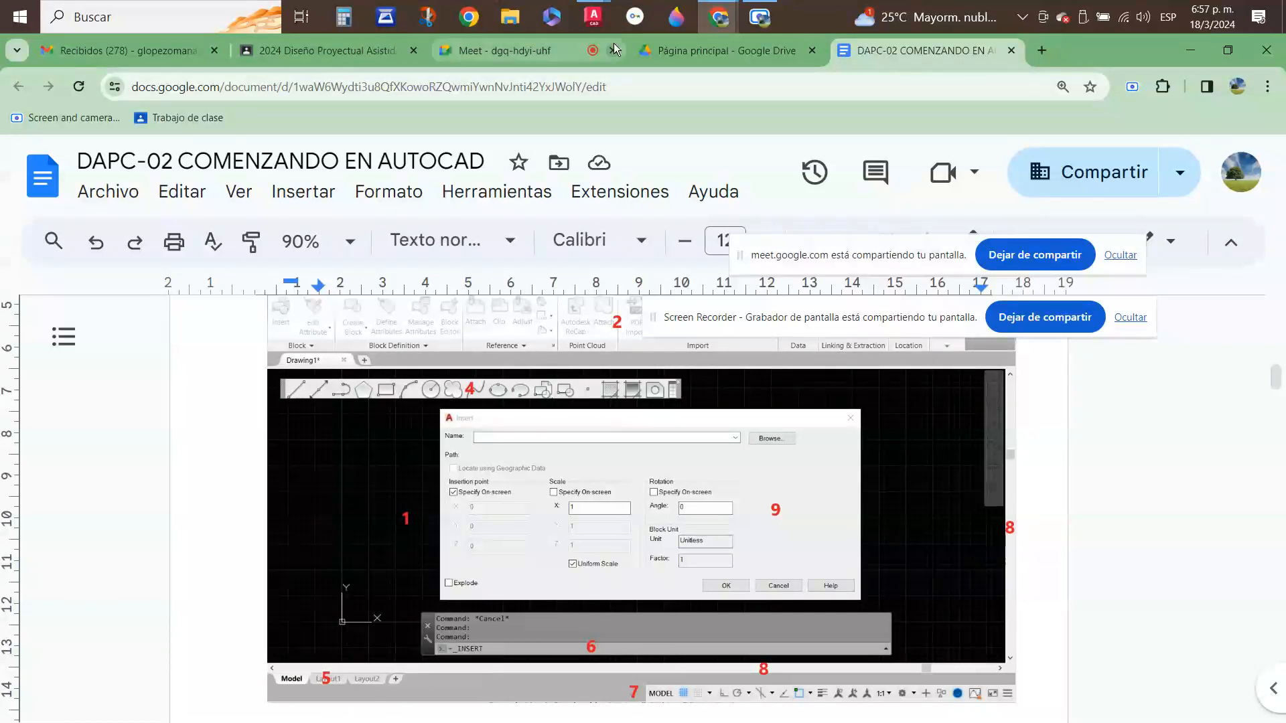
- Switch to the Dibujo2.dwg drawing in AutoCAD, open the Presentación1 layout and move both screen-sharing notices off the sheet
{"action": "mouse_move", "coordinate": [600, 24]}
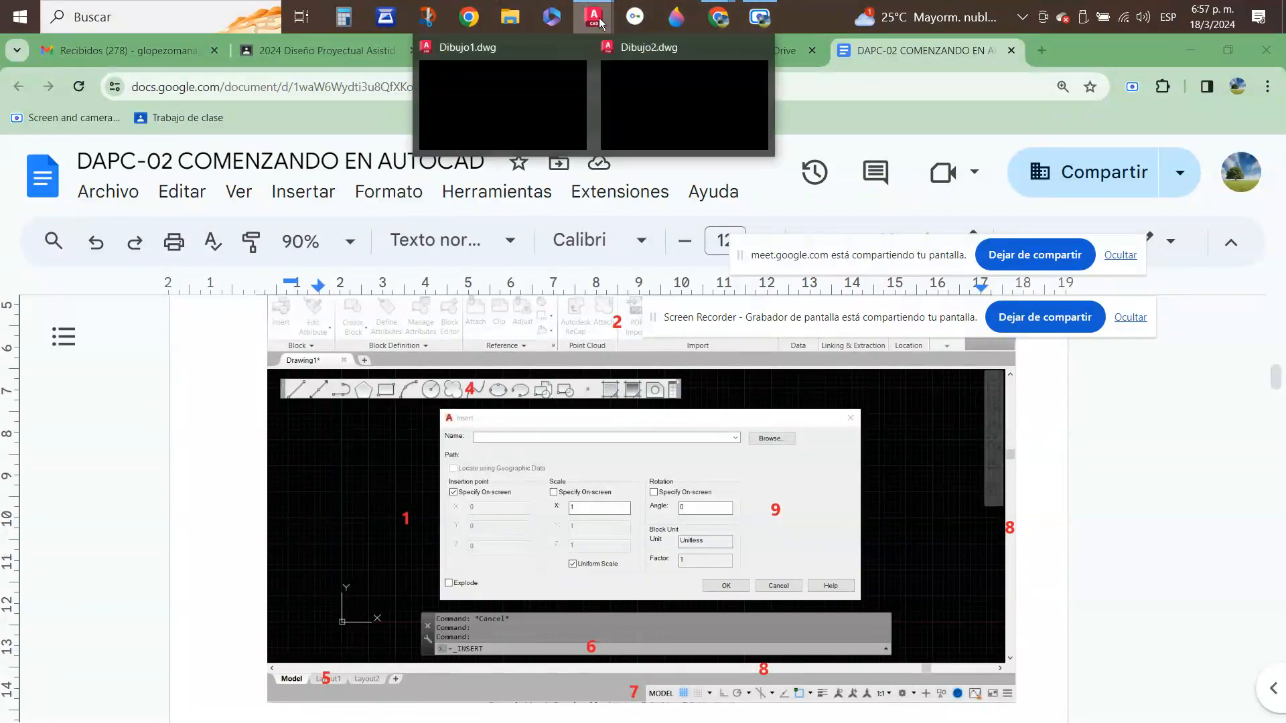
{"action": "left_click", "coordinate": [662, 102]}
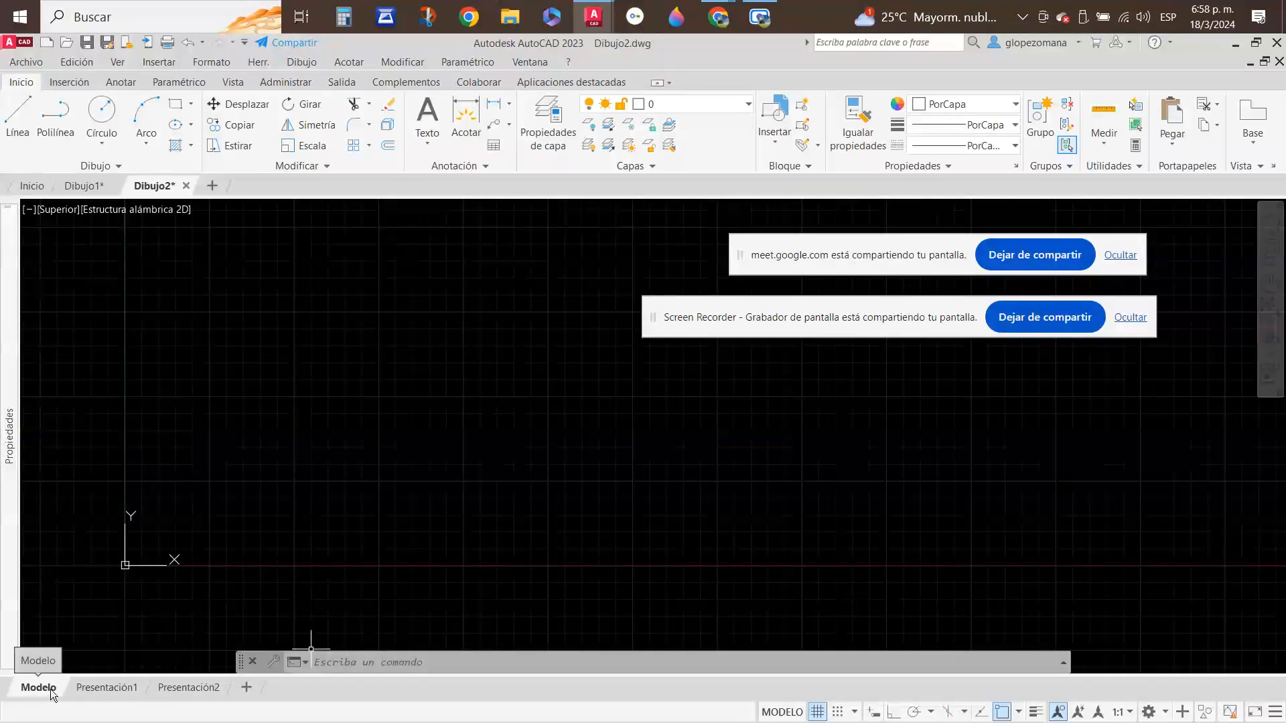
{"action": "mouse_move", "coordinate": [200, 691]}
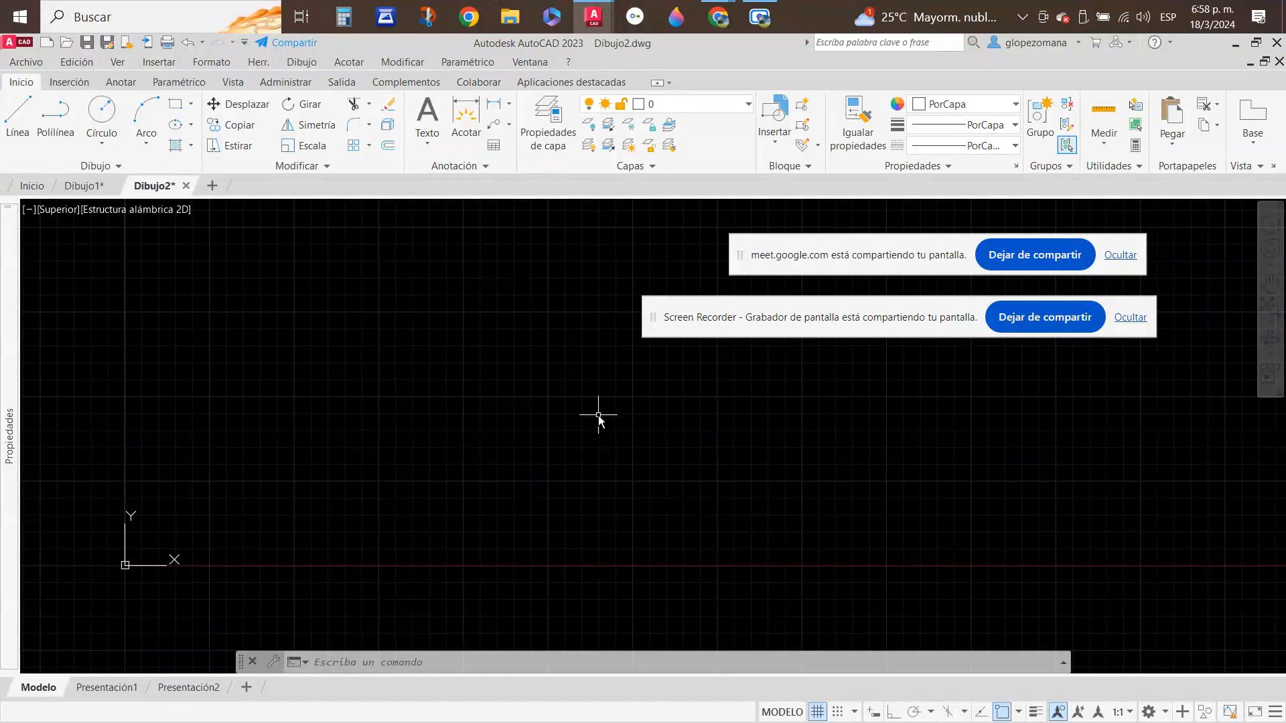
{"action": "left_click", "coordinate": [115, 690]}
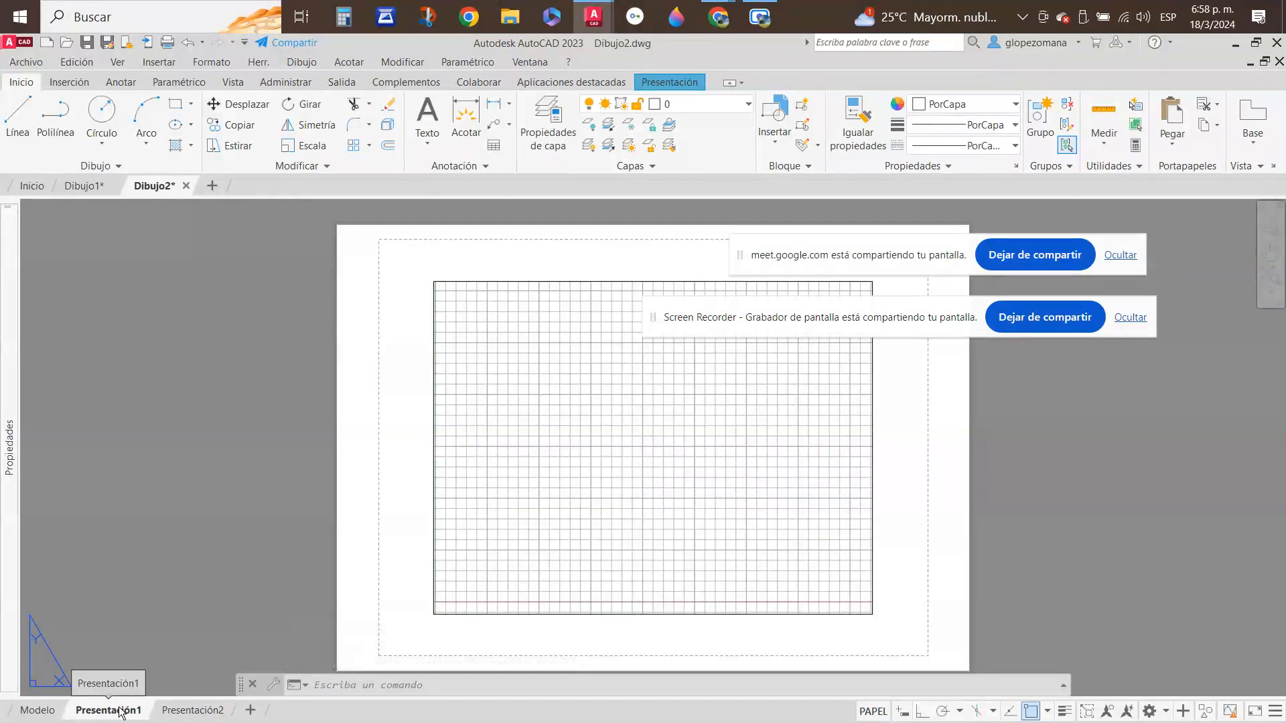
{"action": "left_click_drag", "start_coordinate": [922, 318], "coordinate": [1285, 596]}
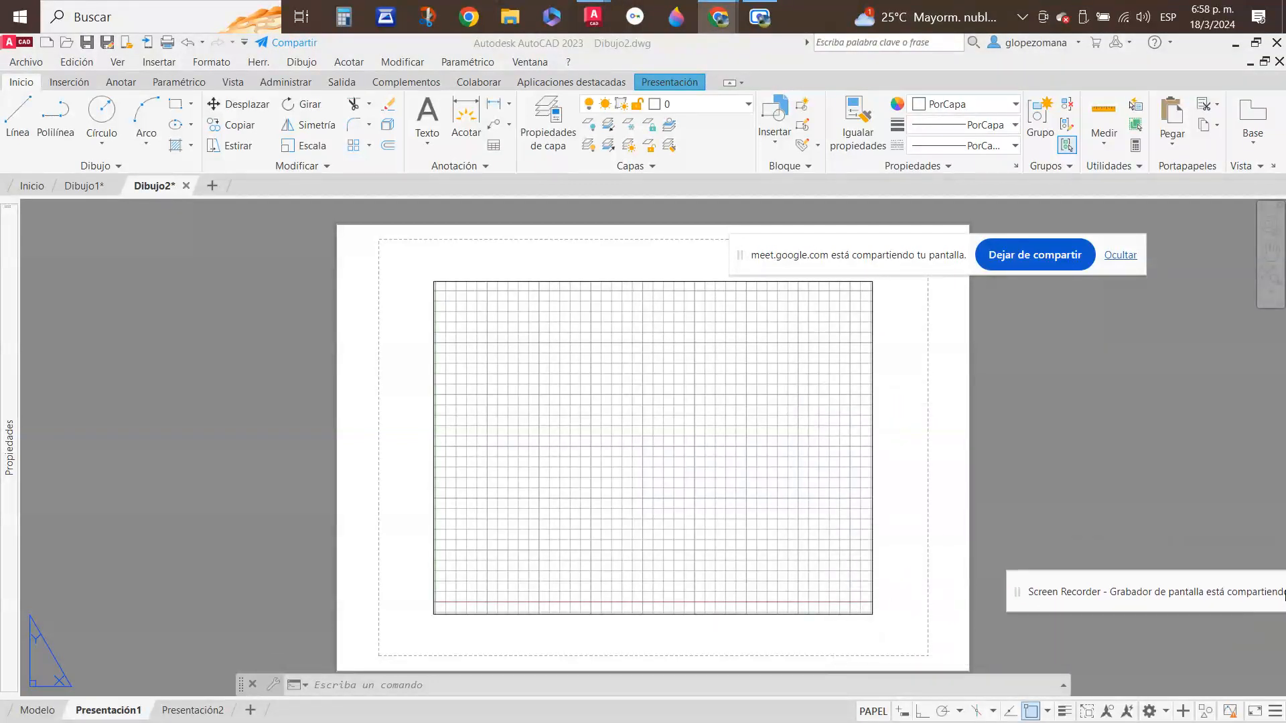
{"action": "left_click_drag", "start_coordinate": [906, 260], "coordinate": [1189, 440]}
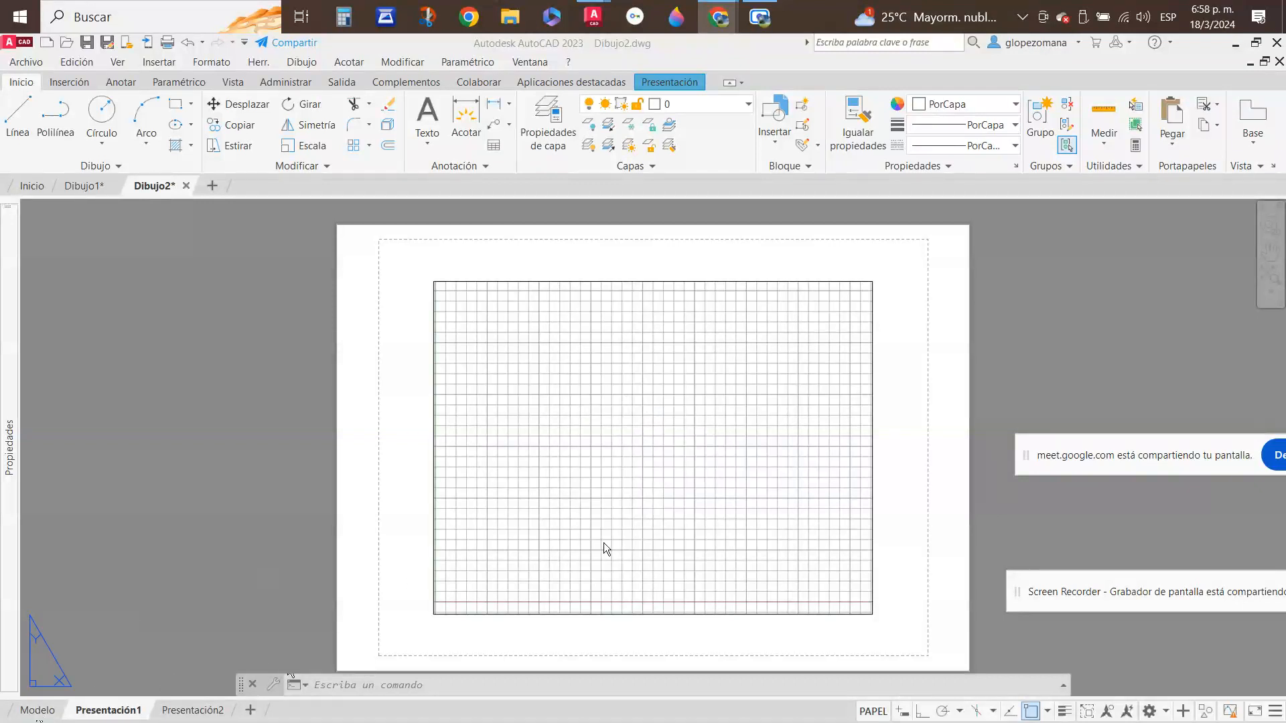
- Activate model space inside the Presentación1 viewport and return to paper space
{"action": "double_click", "coordinate": [656, 463]}
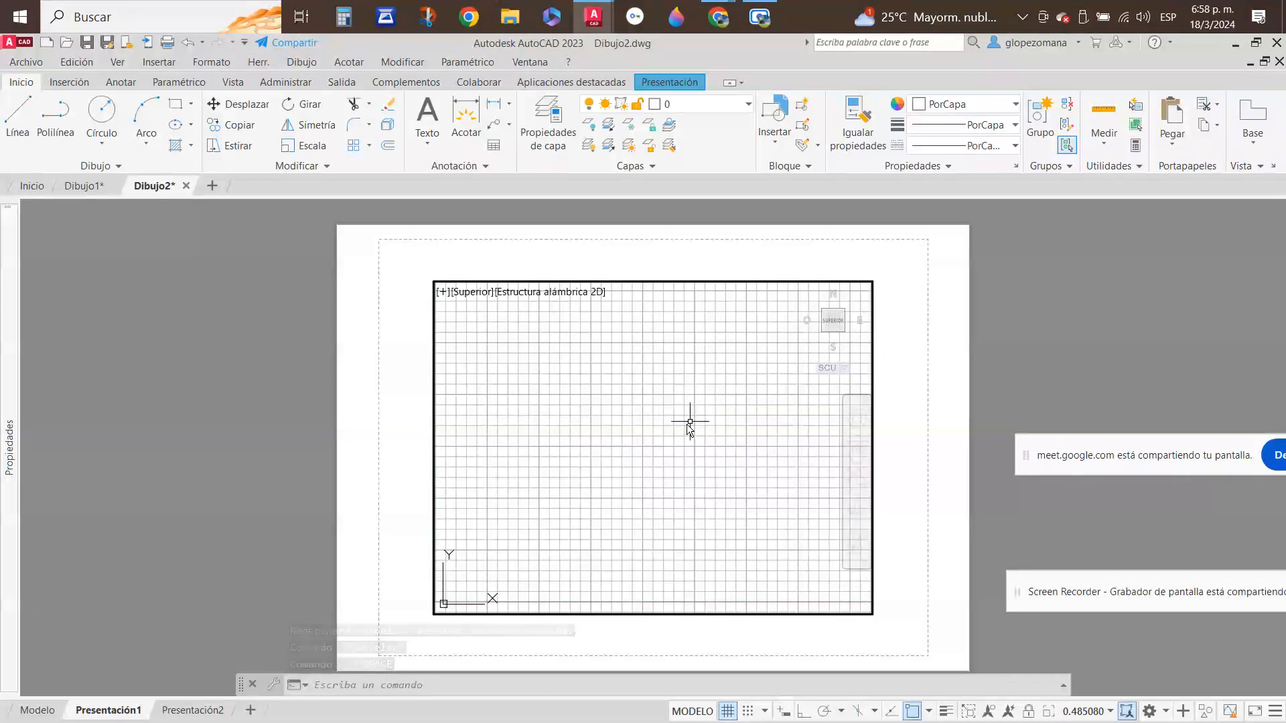
{"action": "key", "text": "Escape"}
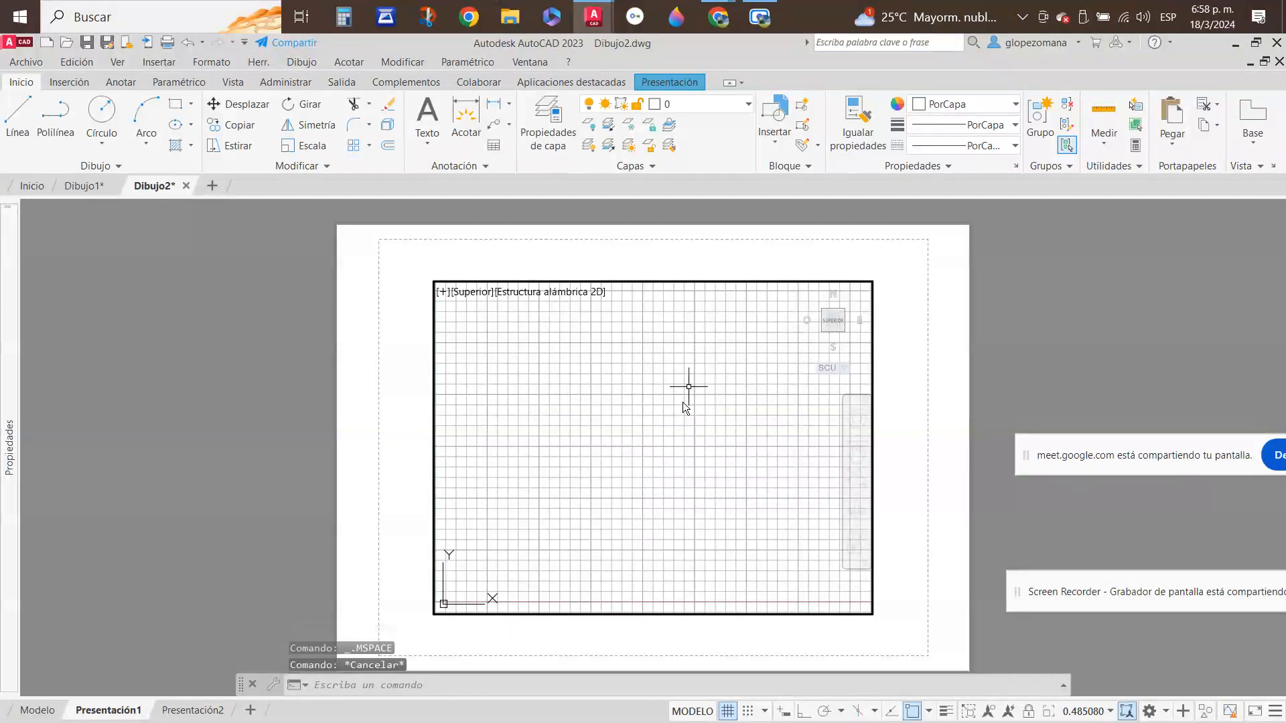
{"action": "double_click", "coordinate": [388, 457]}
{"action": "key", "text": "Escape"}
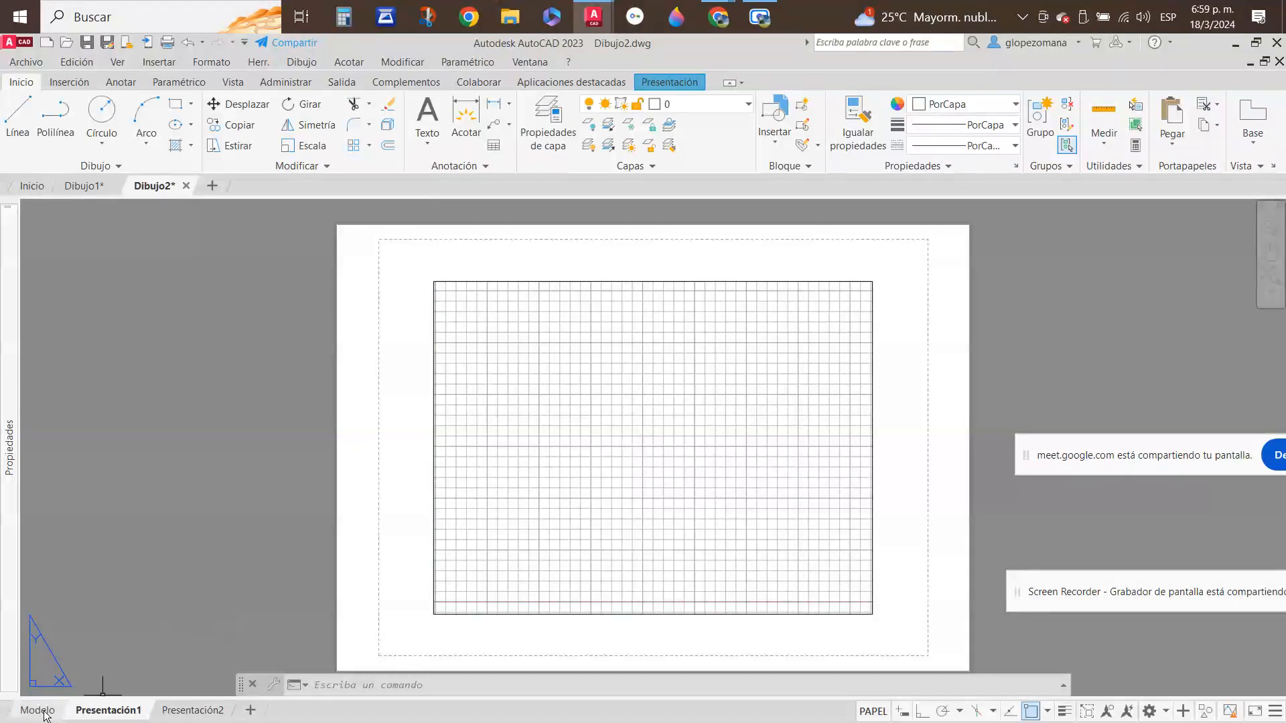
- Compare the Modelo space with the Presentación1 layout by alternating between them, and finish in Modelo
{"action": "mouse_move", "coordinate": [41, 714]}
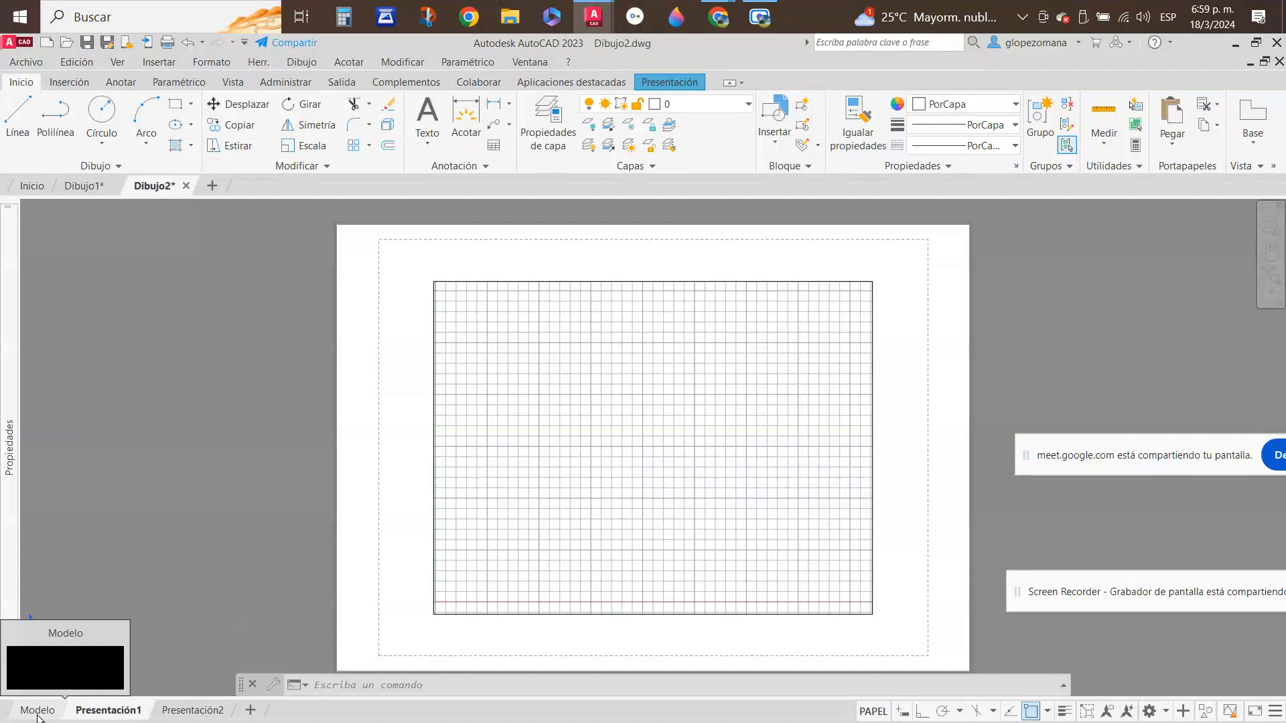
{"action": "left_click", "coordinate": [38, 713]}
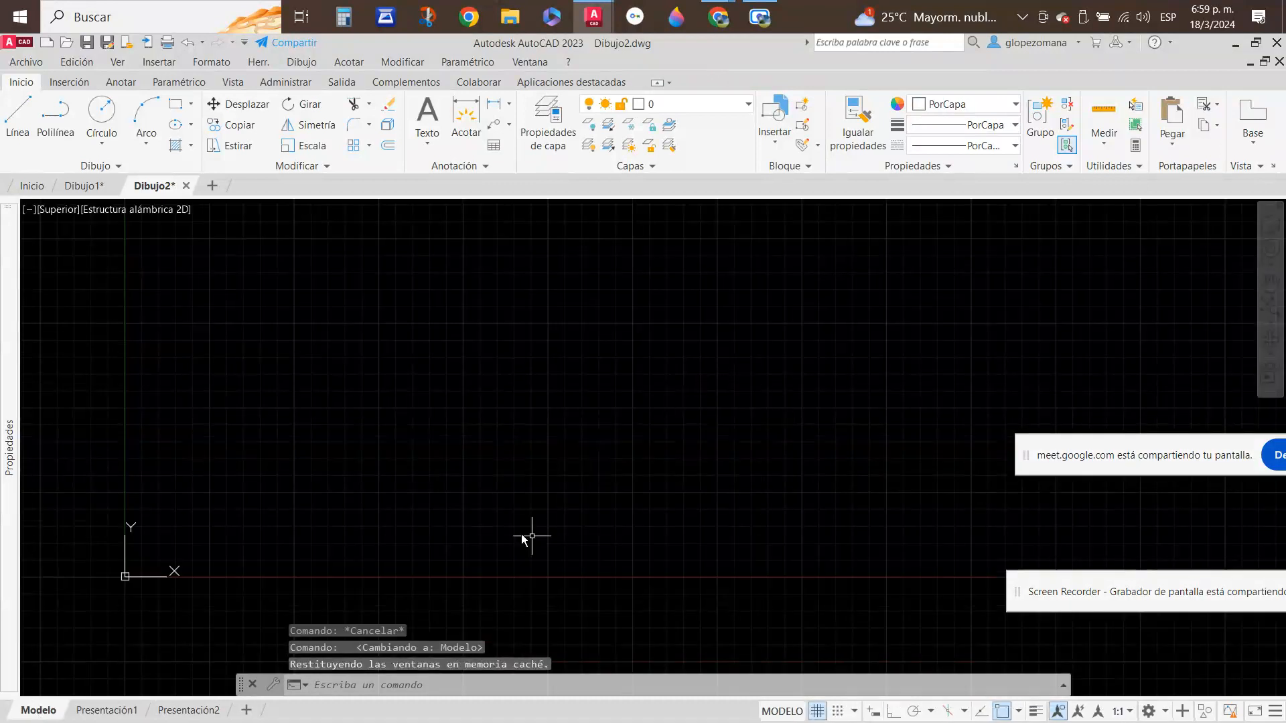
{"action": "left_click", "coordinate": [115, 710]}
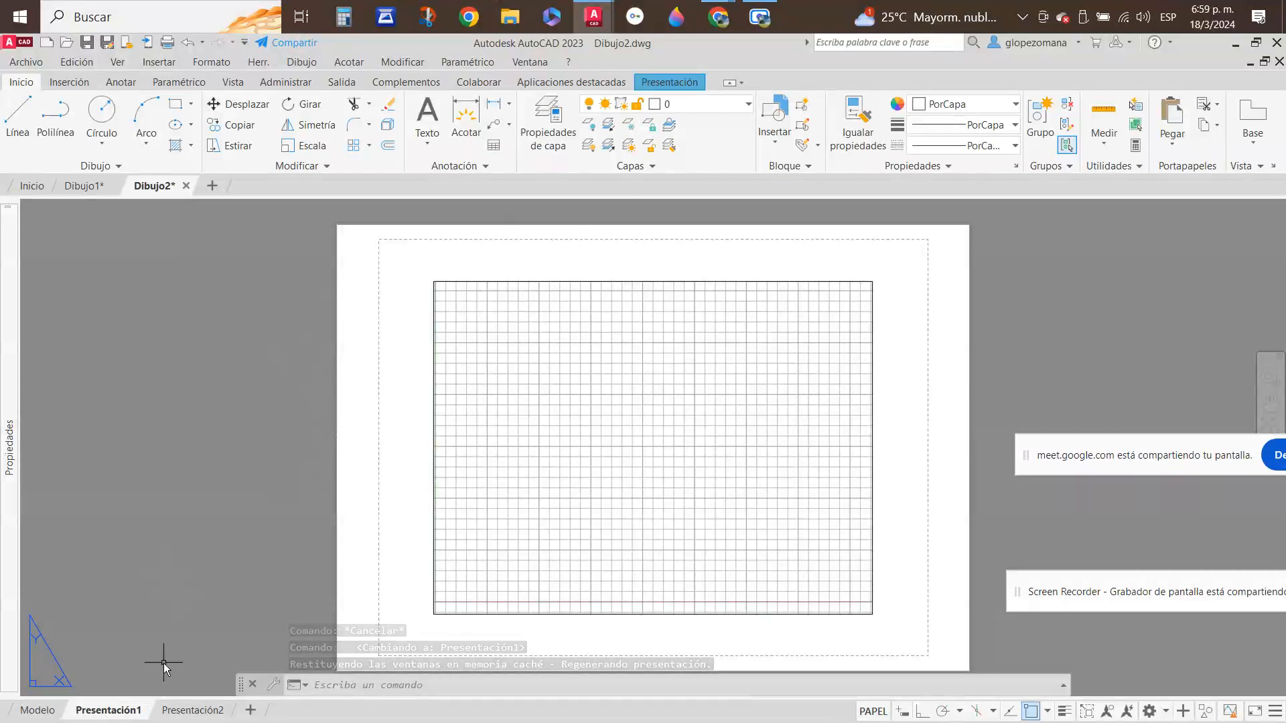
{"action": "mouse_move", "coordinate": [35, 714]}
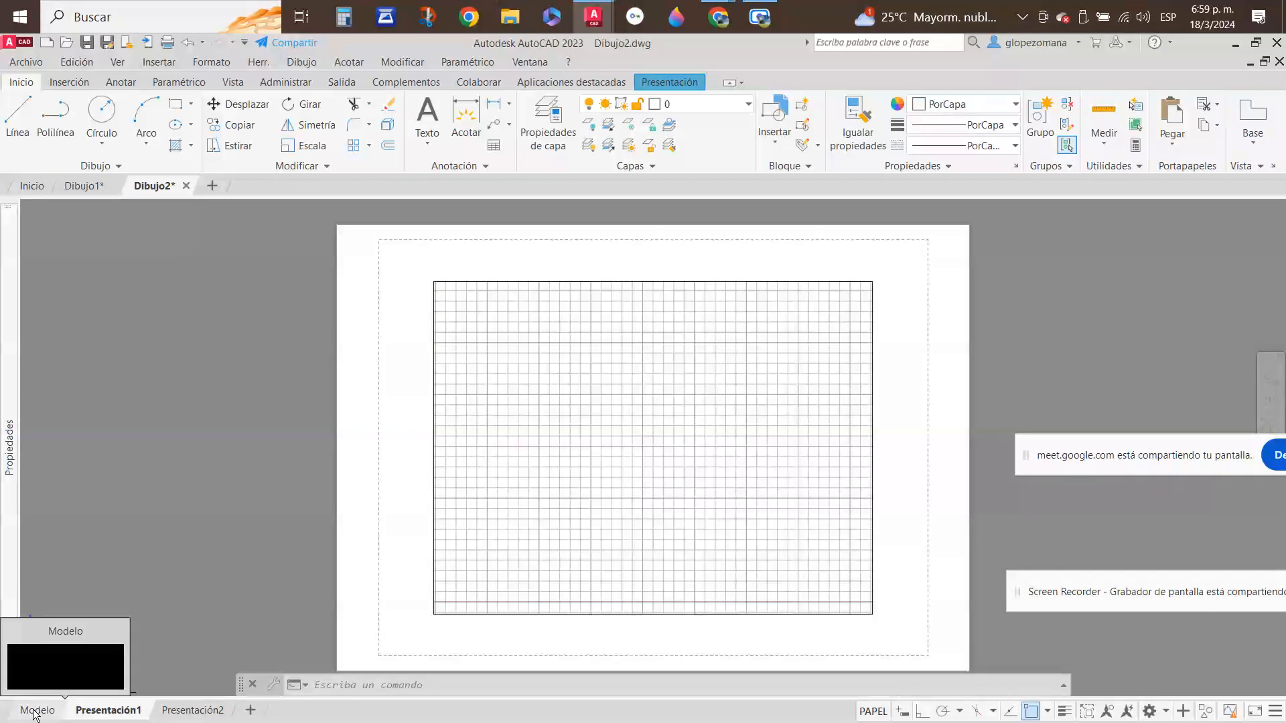
{"action": "left_click", "coordinate": [35, 711]}
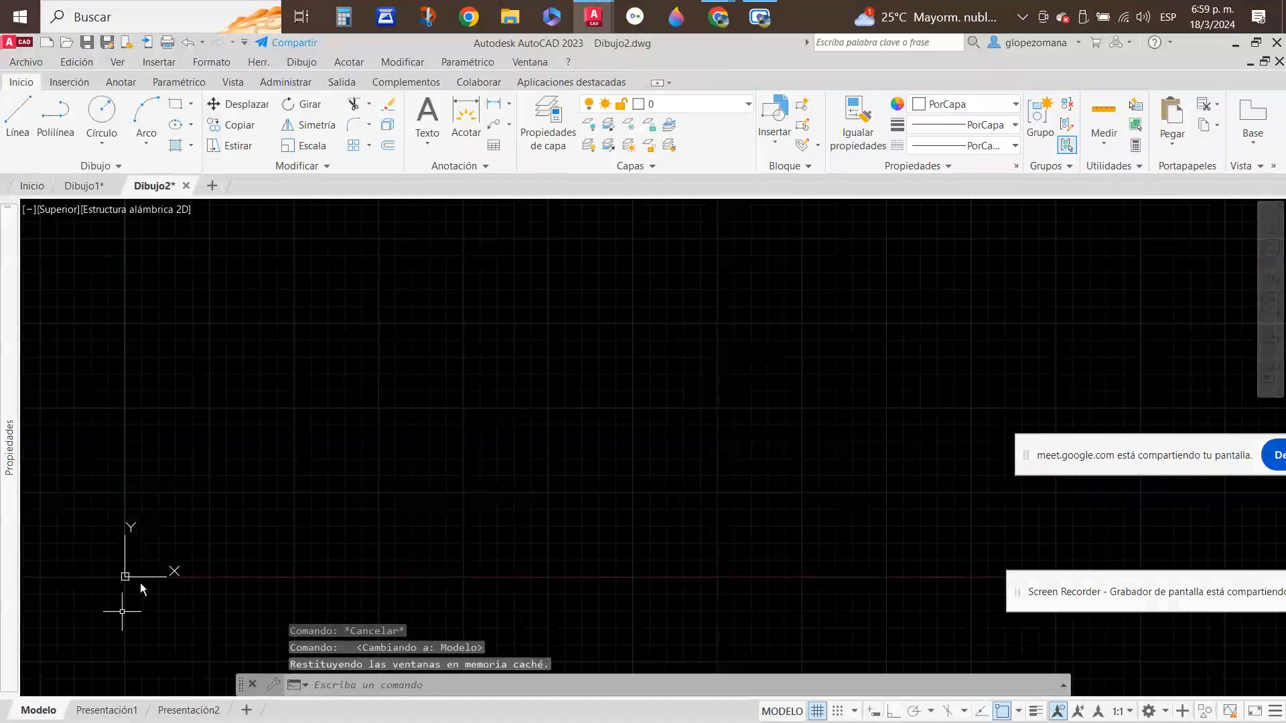
- Switch to the DAPC-02 document in Chrome, highlight "Ventana de Línea de Comando (Comando:" in list entry 6 and locate number 6 in the picture
{"action": "mouse_move", "coordinate": [716, 20]}
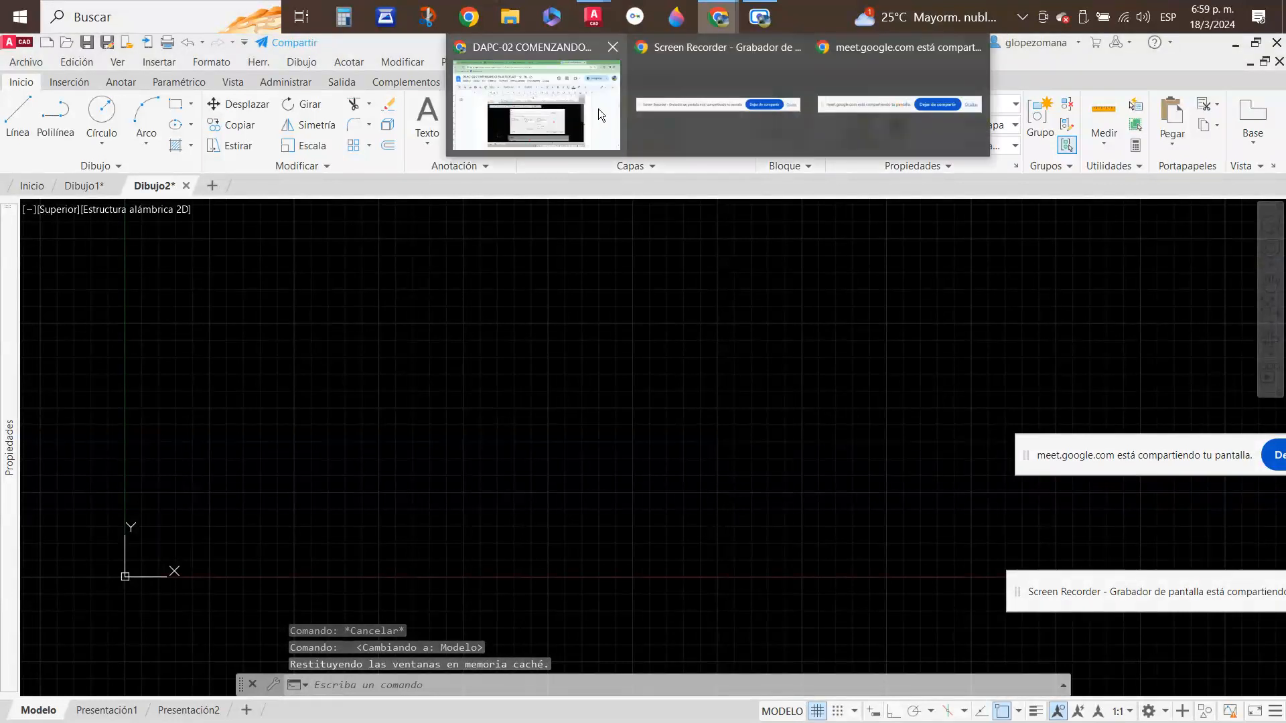
{"action": "left_click", "coordinate": [558, 102]}
{"action": "scroll", "coordinate": [671, 465], "scroll_direction": "down", "scroll_amount": 2}
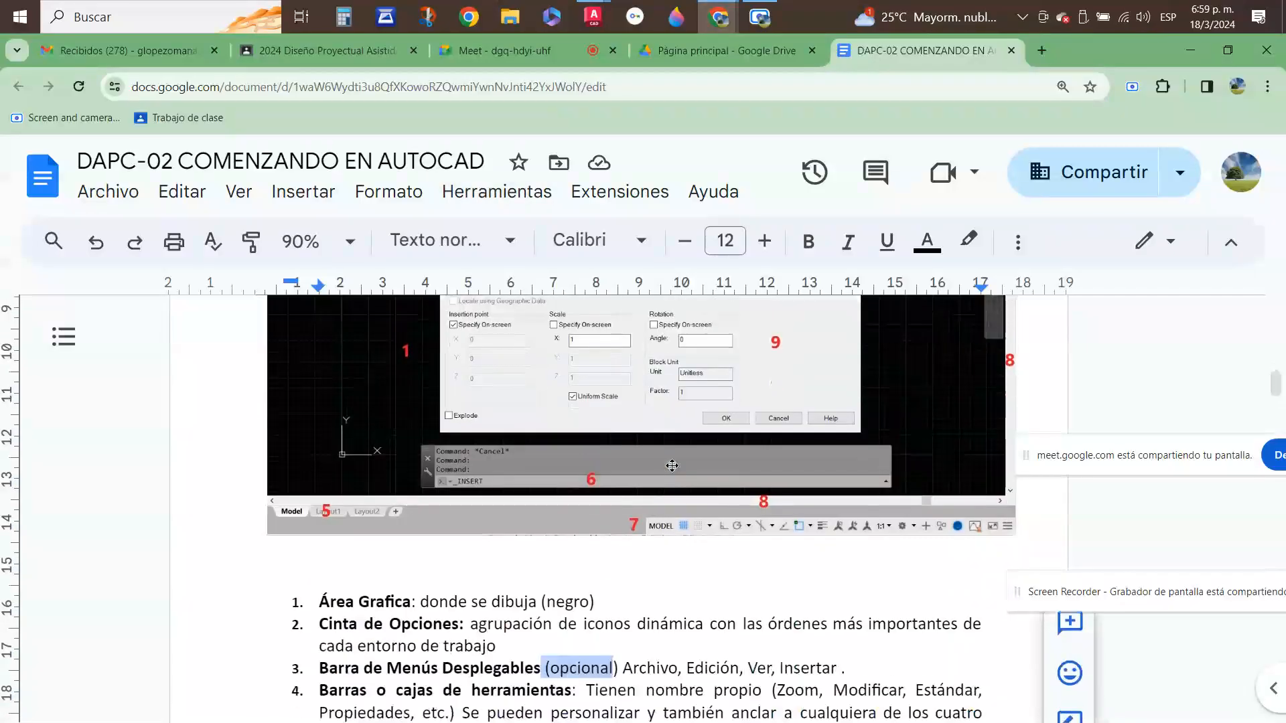
{"action": "scroll", "coordinate": [565, 540], "scroll_direction": "down", "scroll_amount": 4}
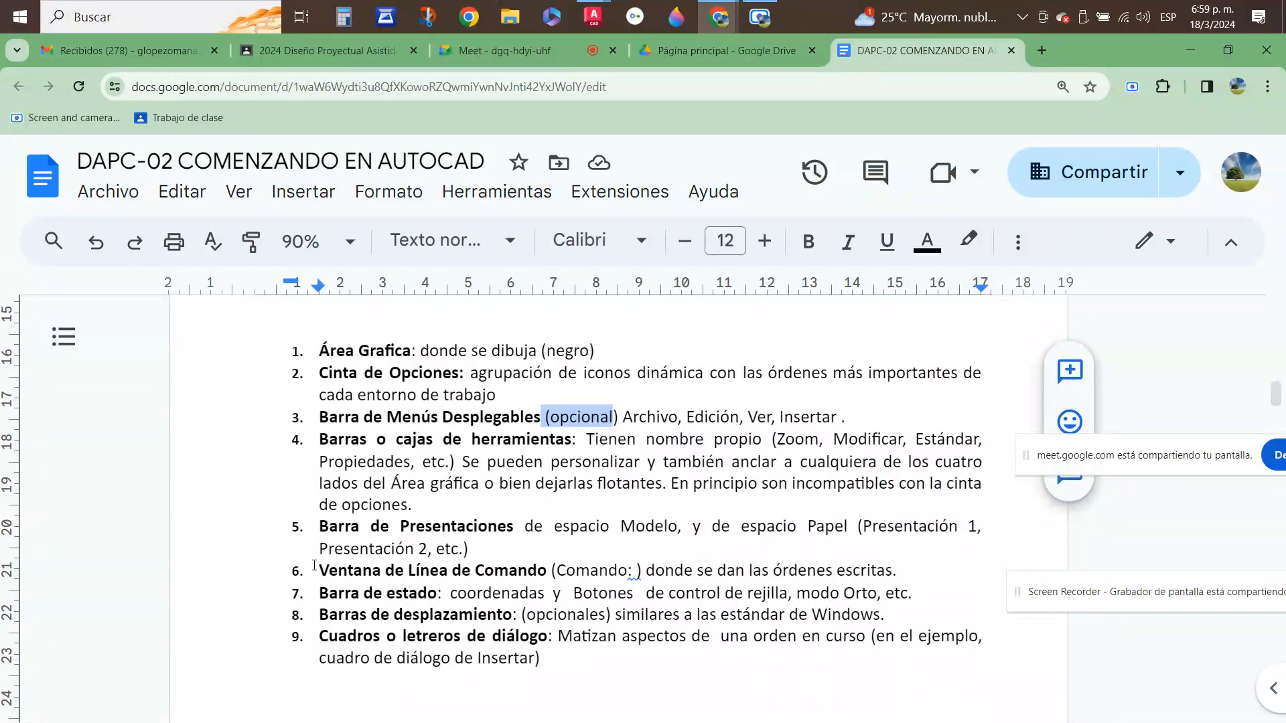
{"action": "left_click_drag", "start_coordinate": [321, 567], "coordinate": [637, 571]}
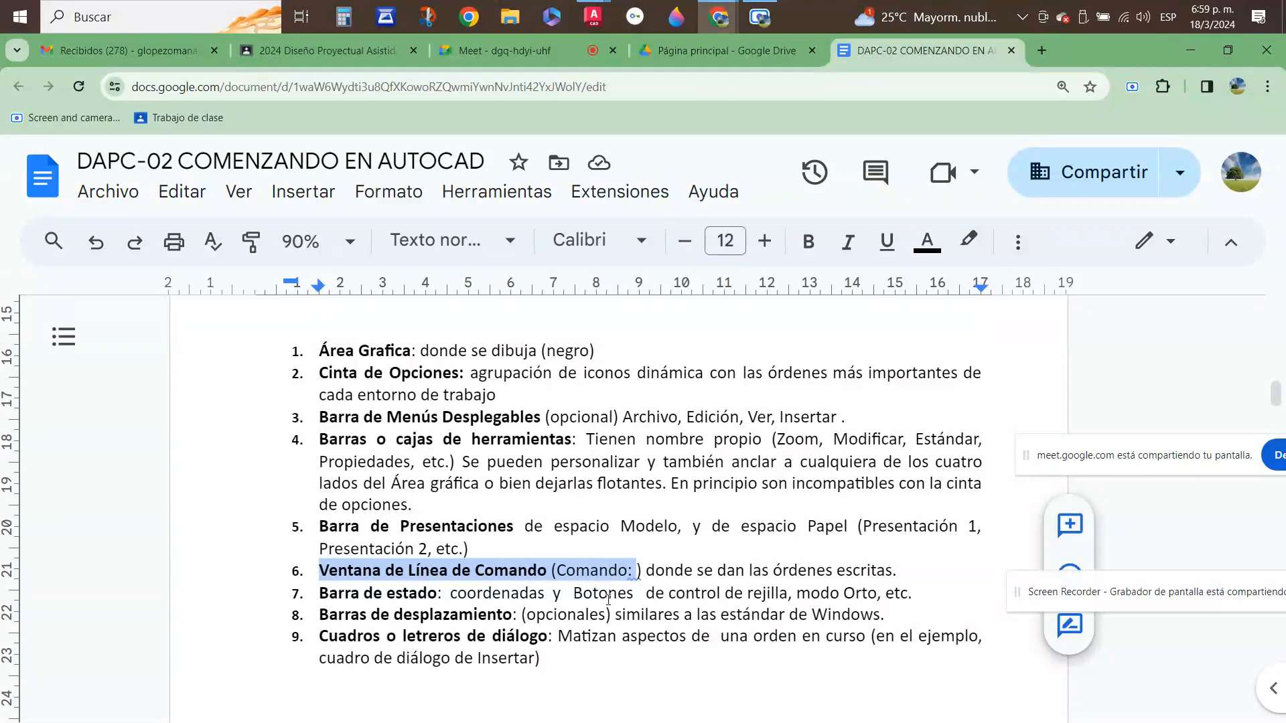
{"action": "scroll", "coordinate": [608, 598], "scroll_direction": "up", "scroll_amount": 1}
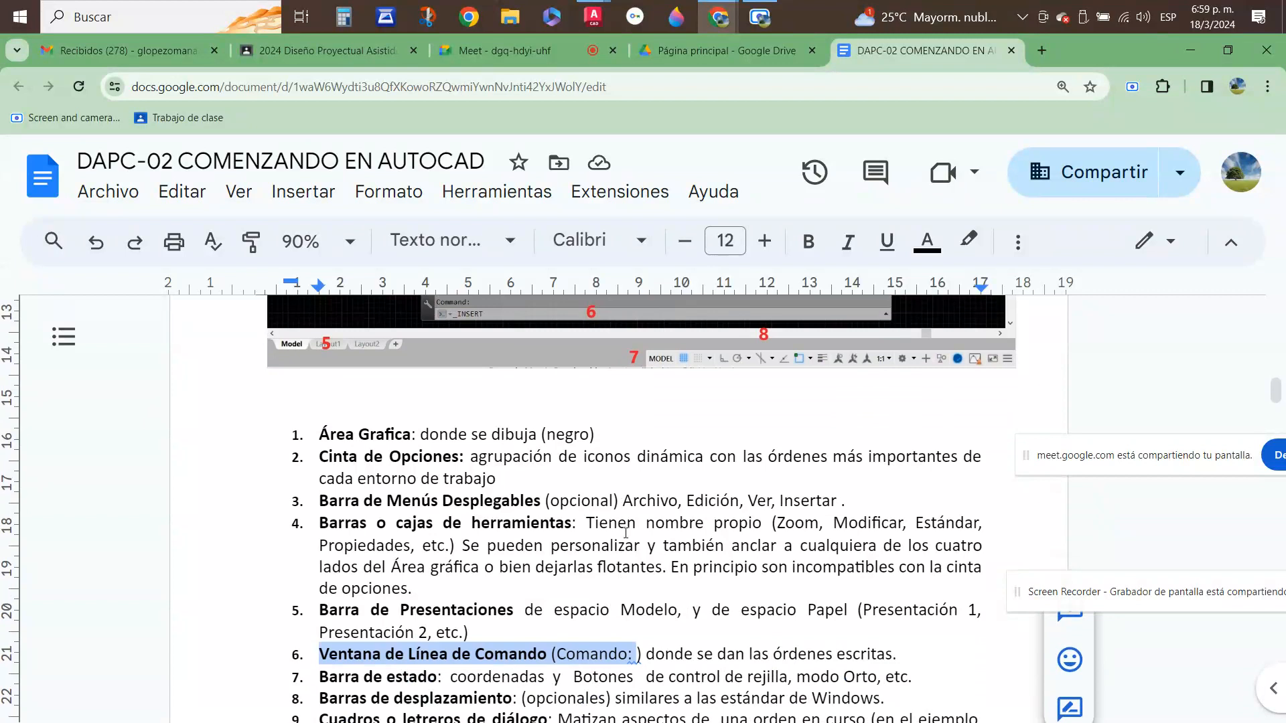
{"action": "scroll", "coordinate": [625, 533], "scroll_direction": "up", "scroll_amount": 2}
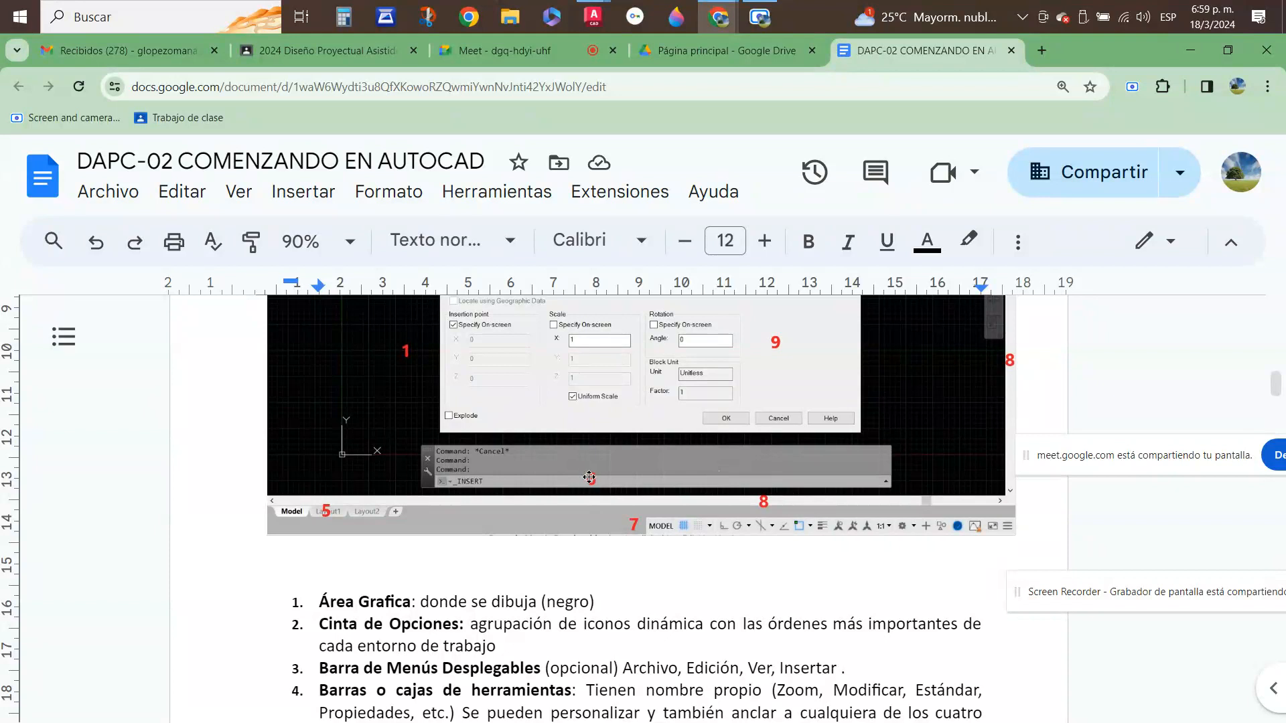
- Switch to the Dibujo2.dwg drawing in AutoCAD, place the cursor in the command line and leave it empty
{"action": "mouse_move", "coordinate": [591, 18]}
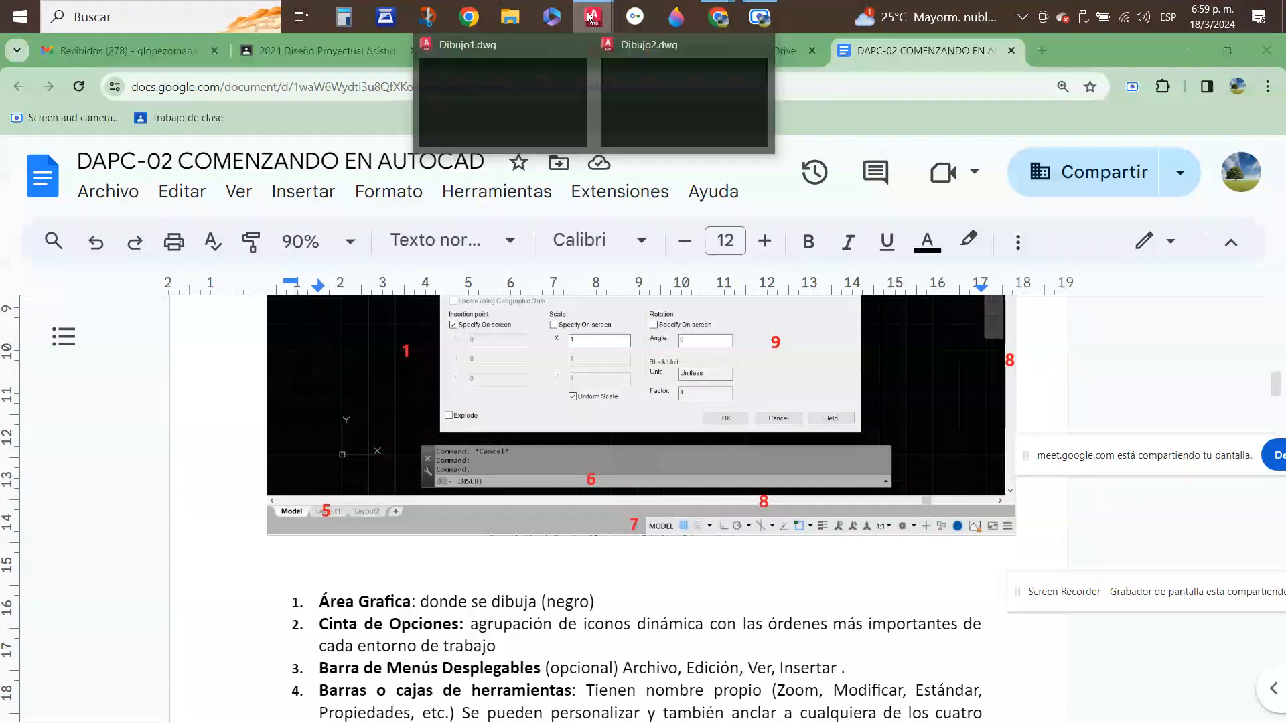
{"action": "left_click", "coordinate": [641, 102]}
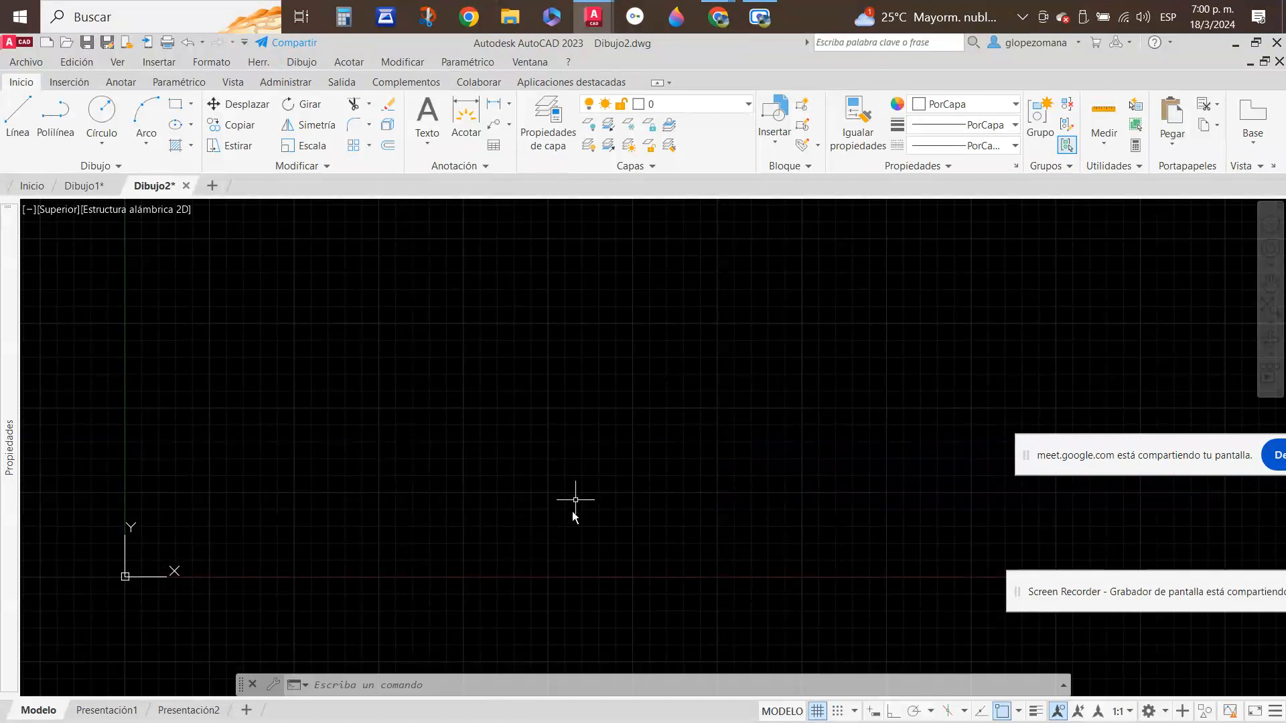
{"action": "left_click", "coordinate": [382, 688]}
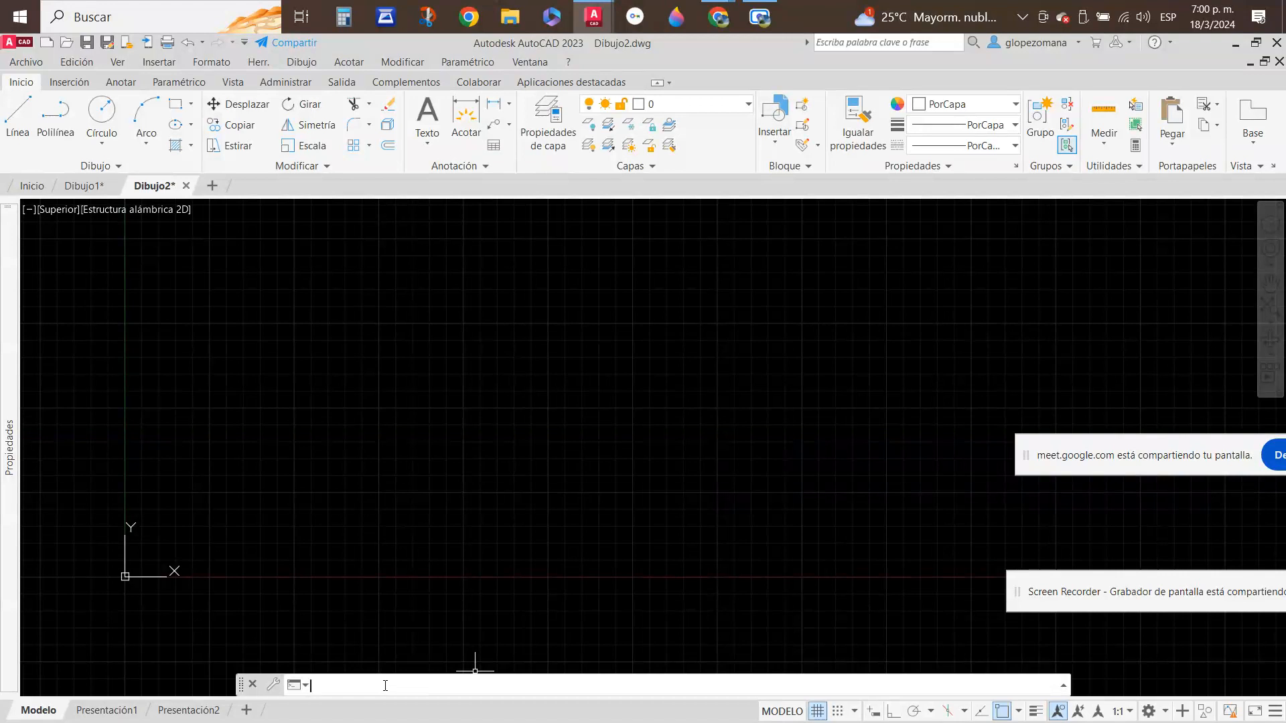
{"action": "key", "text": "Escape"}
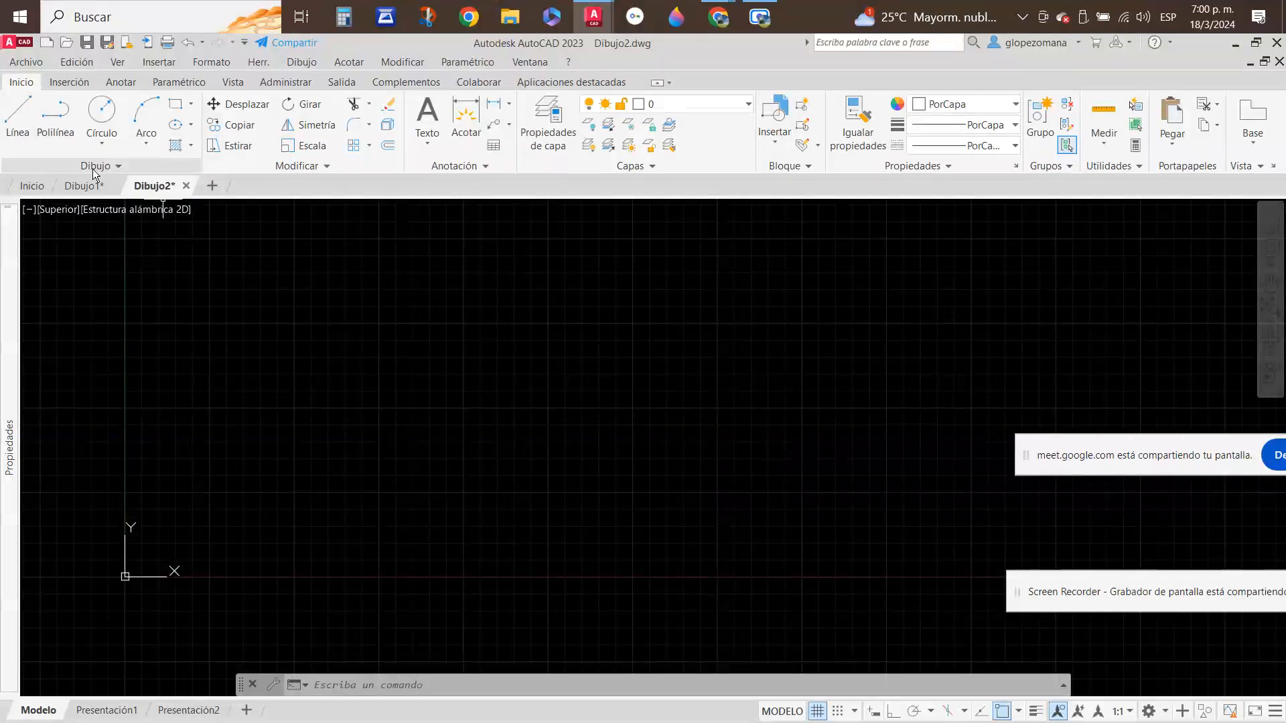
- Draw an irregular nine-sided outline with the Line command in model space and close it with the Cerrar option
{"action": "left_click", "coordinate": [15, 118]}
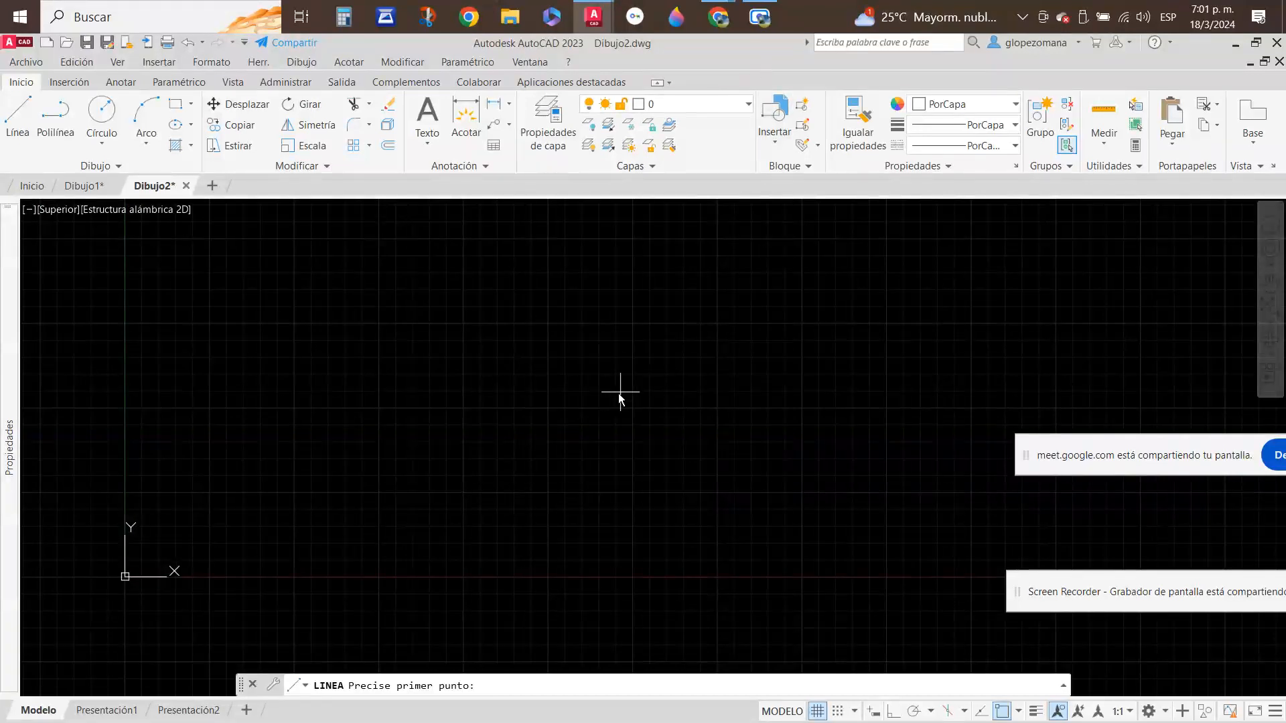
{"action": "left_click", "coordinate": [411, 361]}
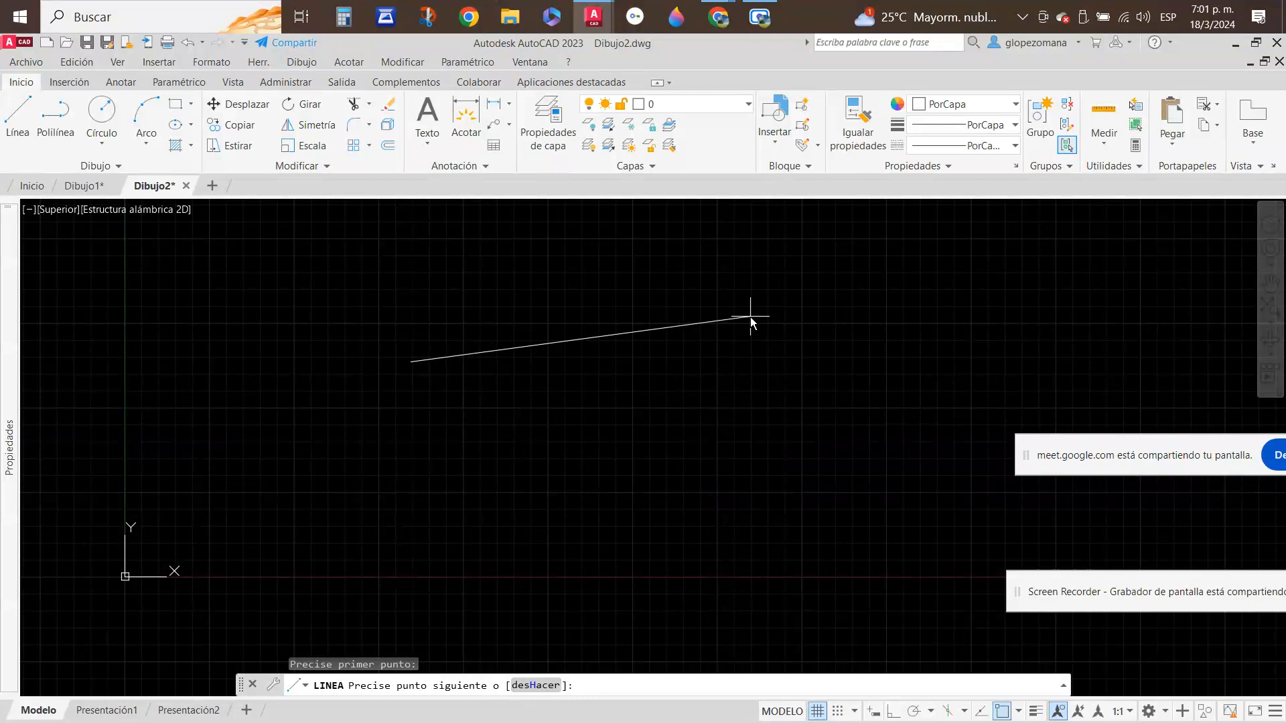
{"action": "left_click", "coordinate": [671, 278]}
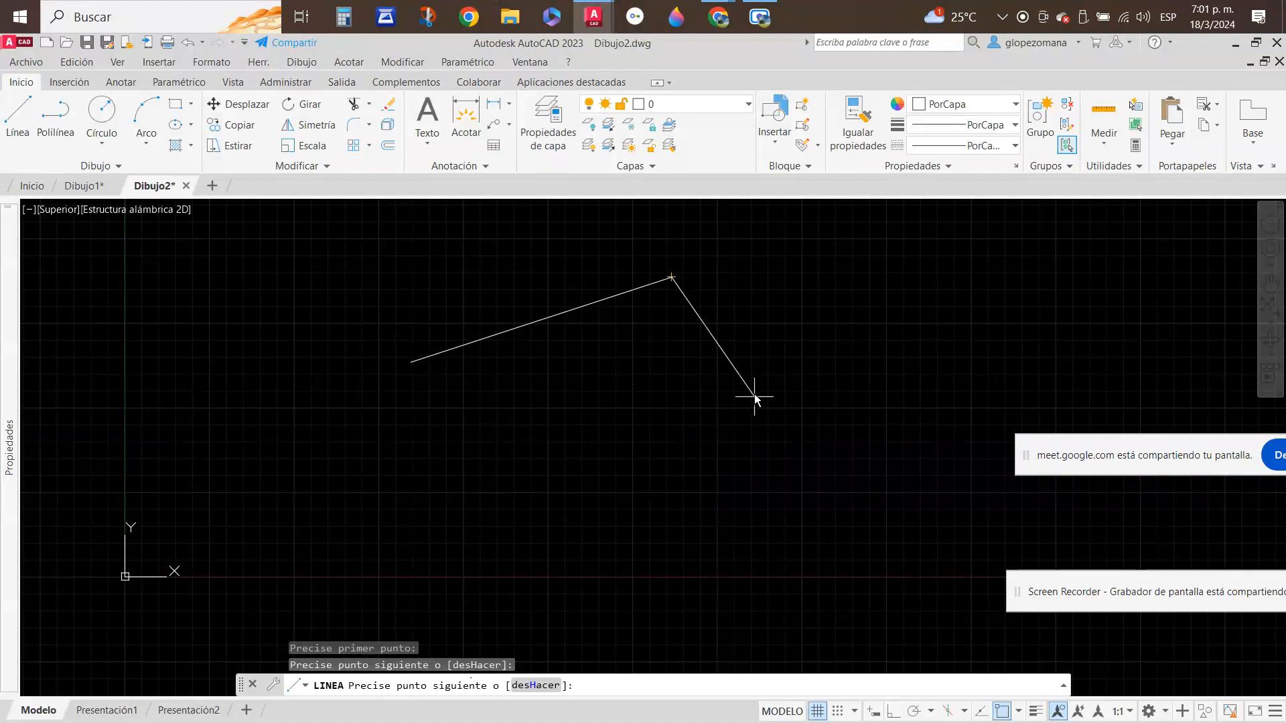
{"action": "left_click", "coordinate": [802, 347]}
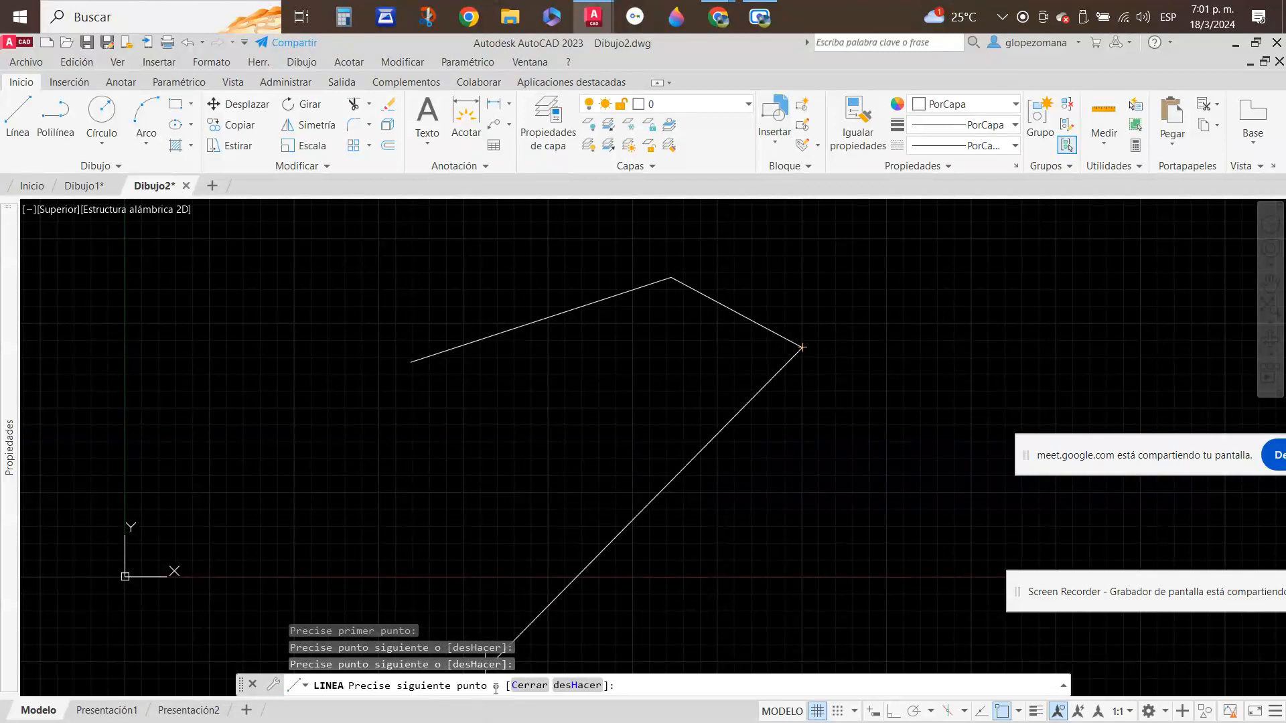
{"action": "left_click", "coordinate": [719, 466]}
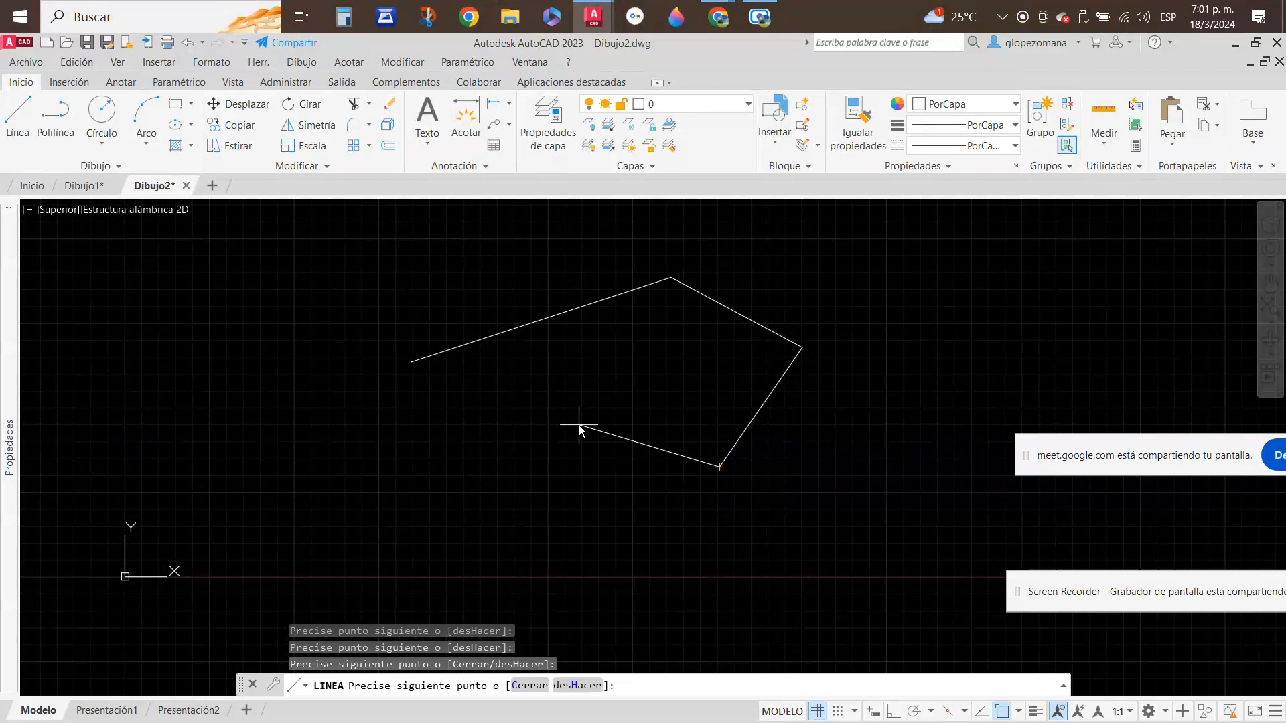
{"action": "left_click", "coordinate": [617, 423]}
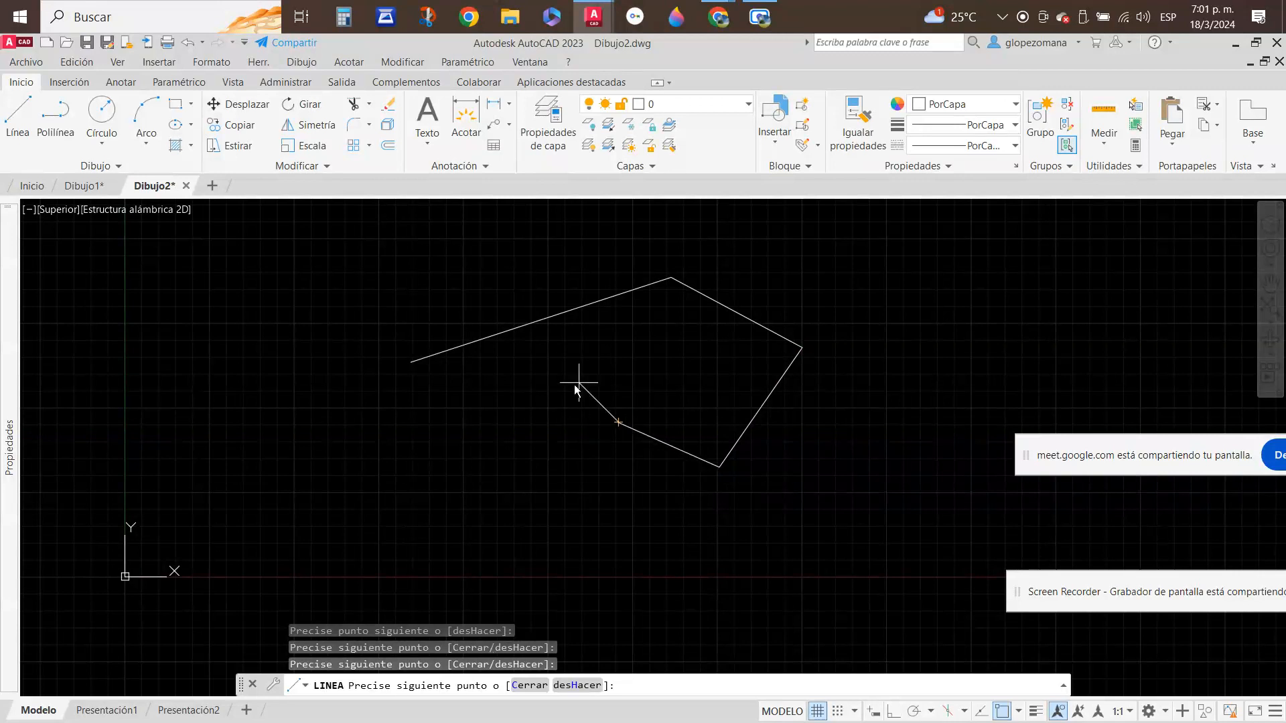
{"action": "left_click", "coordinate": [515, 424]}
{"action": "left_click", "coordinate": [516, 501]}
{"action": "left_click", "coordinate": [453, 495]}
{"action": "left_click", "coordinate": [435, 422]}
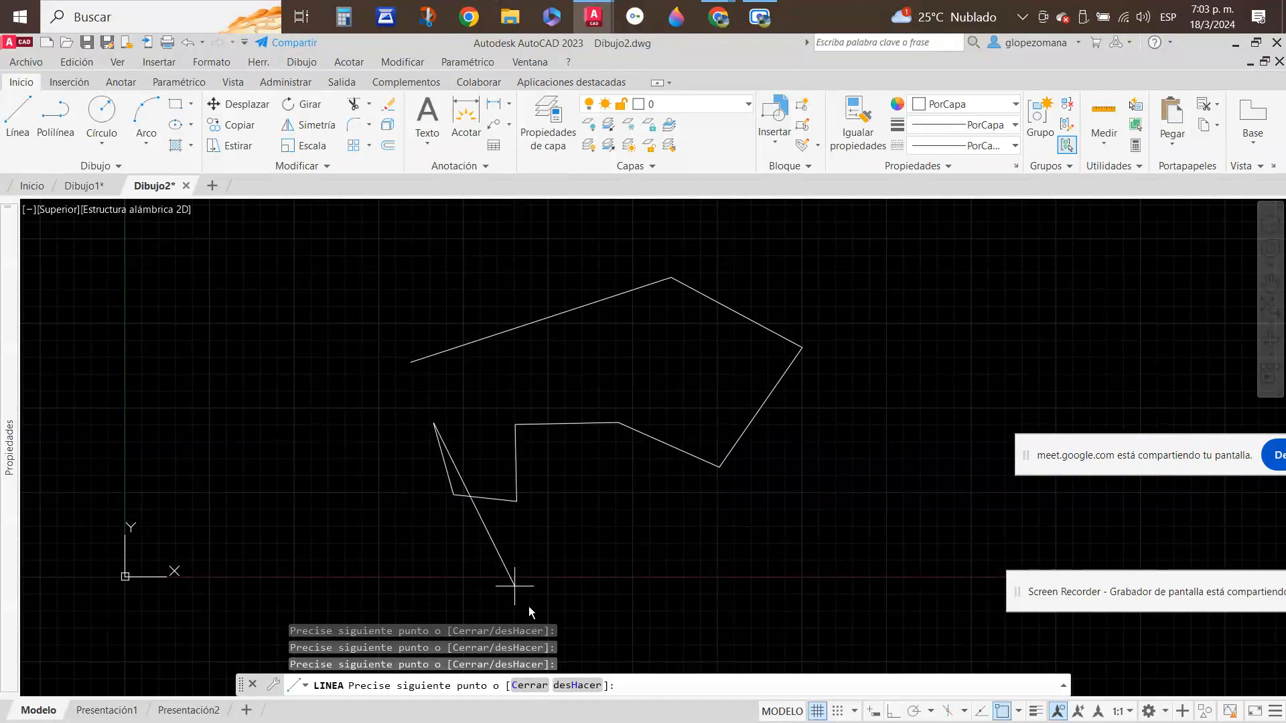
{"action": "left_click", "coordinate": [528, 686]}
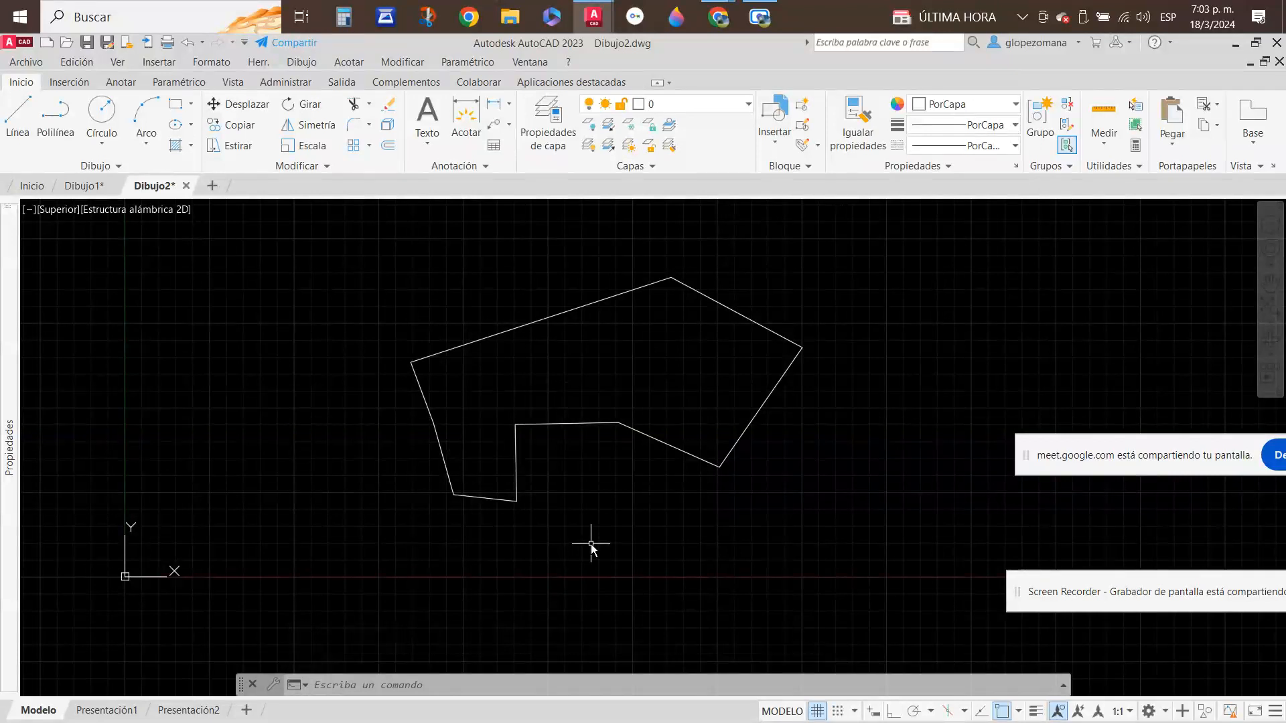
- Undo the nine-sided outline so the drawing area is empty
{"action": "type", "text": "u"}
{"action": "key", "text": "Return"}
{"action": "key", "text": "Escape"}
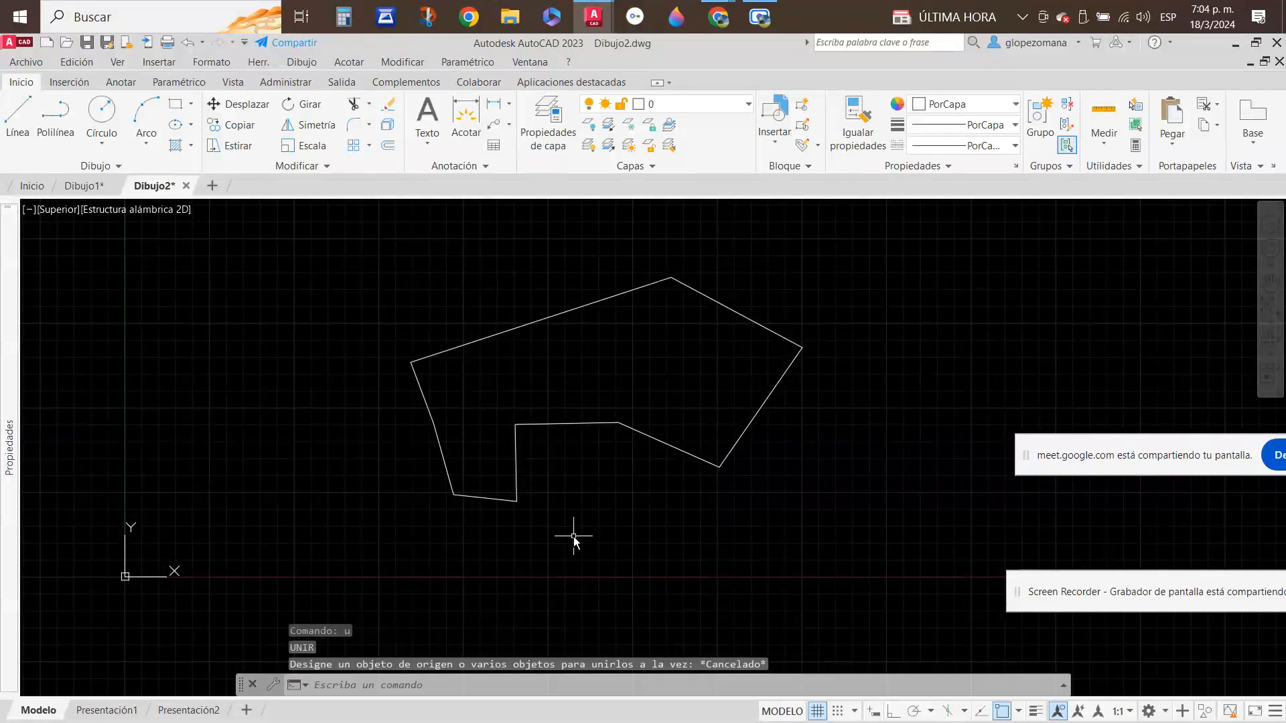
{"action": "left_click", "coordinate": [188, 42]}
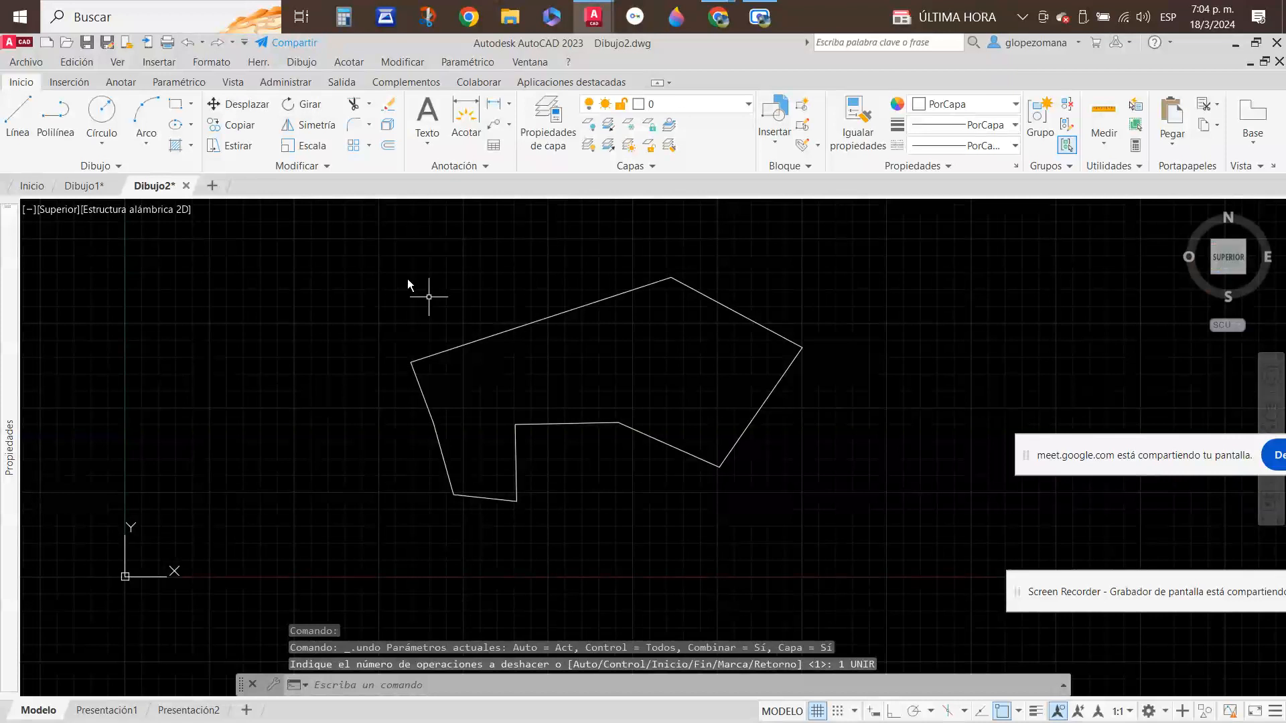
{"action": "left_click", "coordinate": [187, 43]}
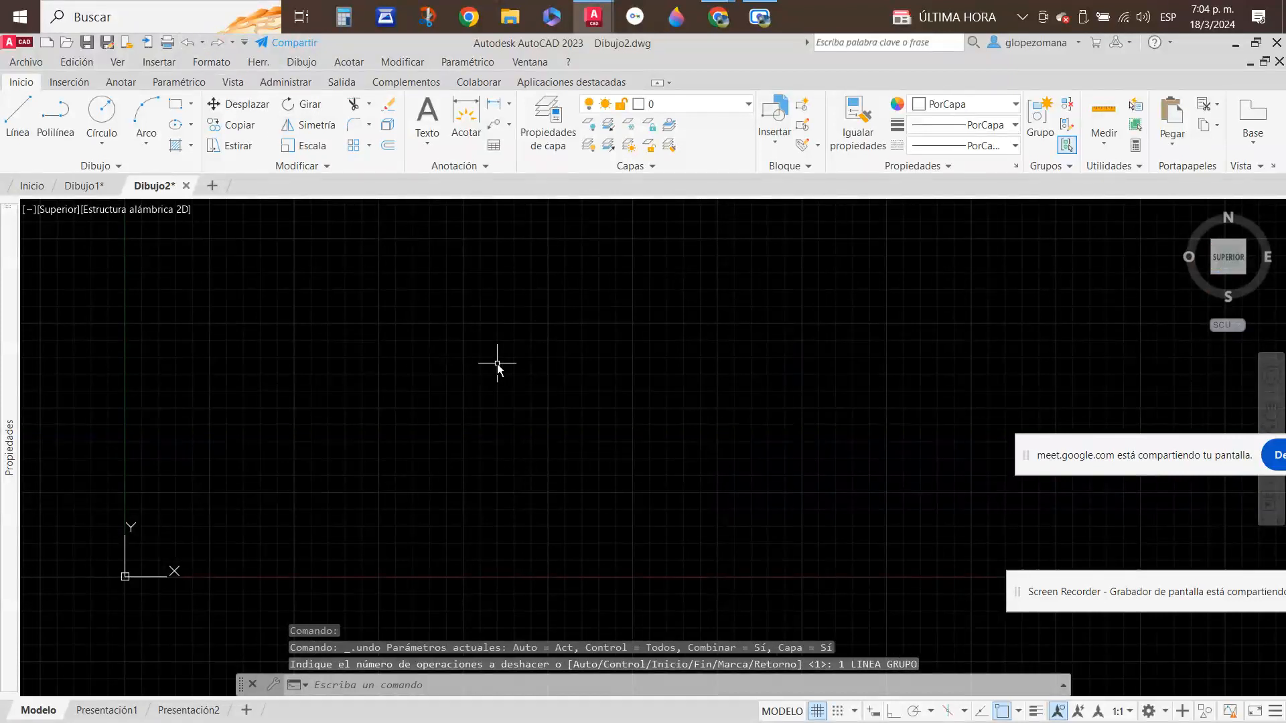
- Draw an irregular eight-sided outline with the Line command, close it with the option letter C, and undo it
{"action": "type", "text": "l"}
{"action": "key", "text": "Return"}
{"action": "left_click", "coordinate": [567, 308]}
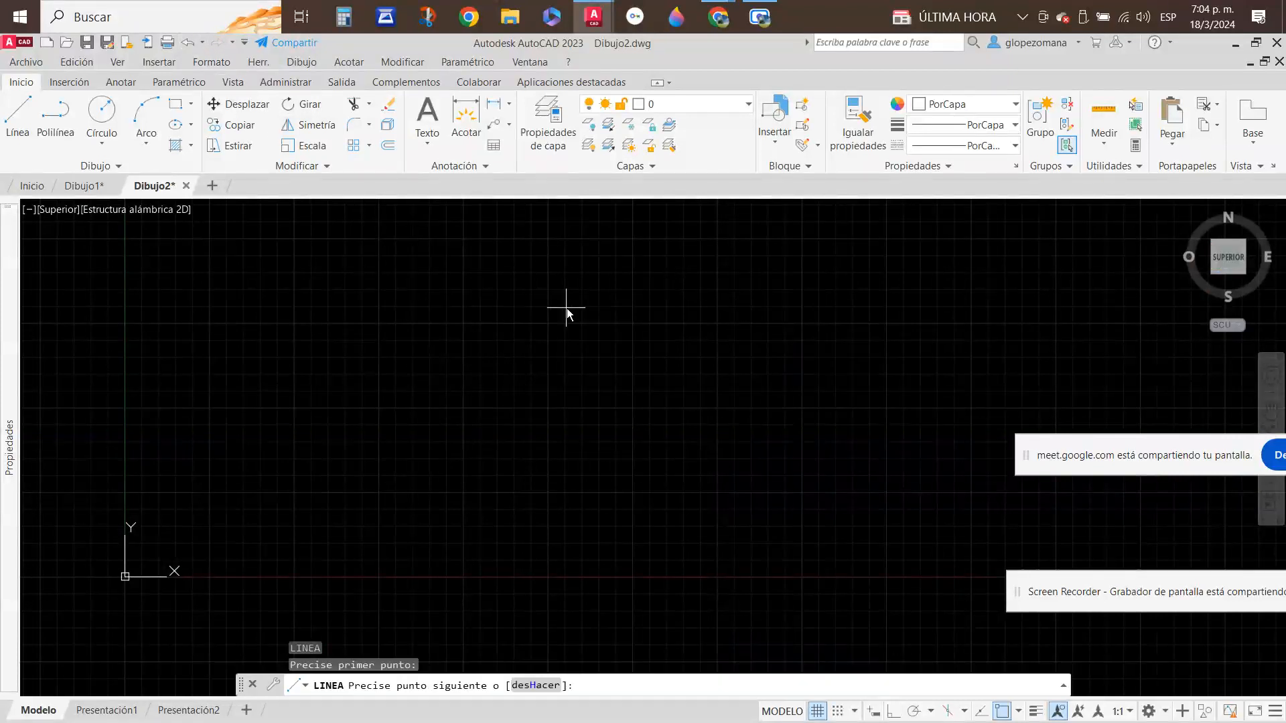
{"action": "left_click", "coordinate": [637, 284]}
{"action": "left_click", "coordinate": [782, 309]}
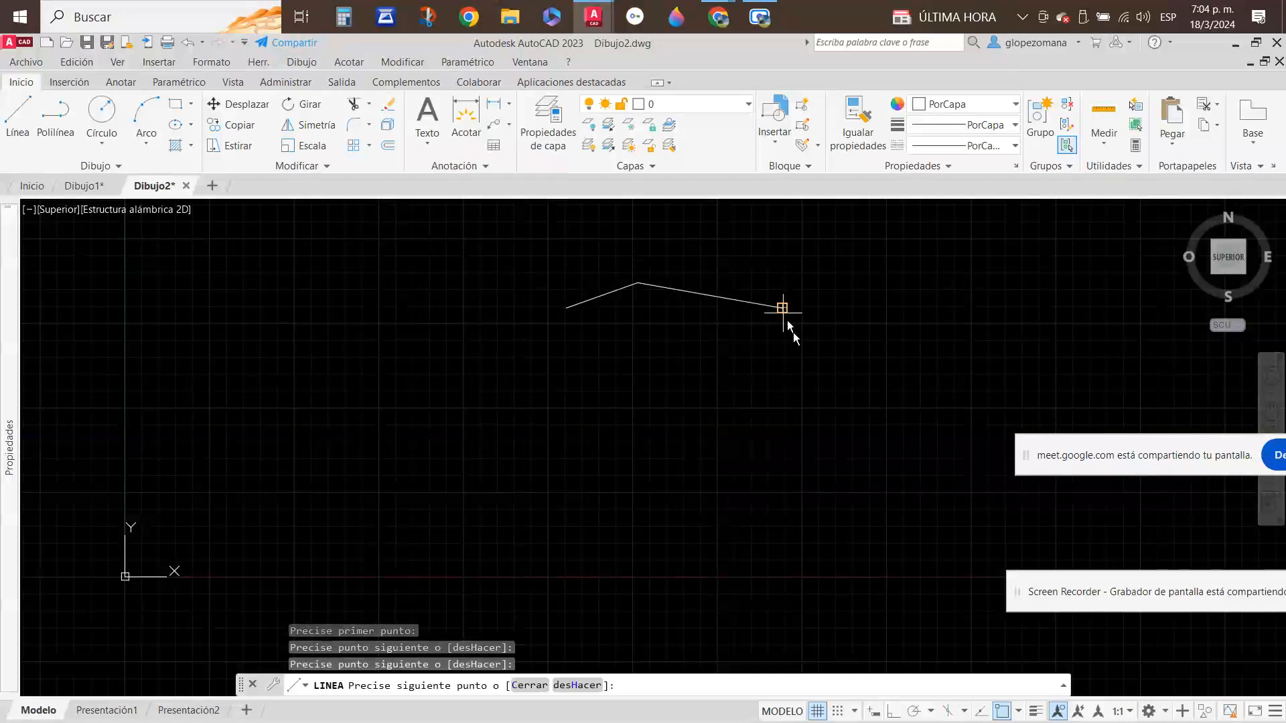
{"action": "left_click", "coordinate": [841, 413]}
{"action": "left_click", "coordinate": [767, 512]}
{"action": "left_click", "coordinate": [665, 473]}
{"action": "left_click", "coordinate": [551, 416]}
{"action": "left_click", "coordinate": [582, 354]}
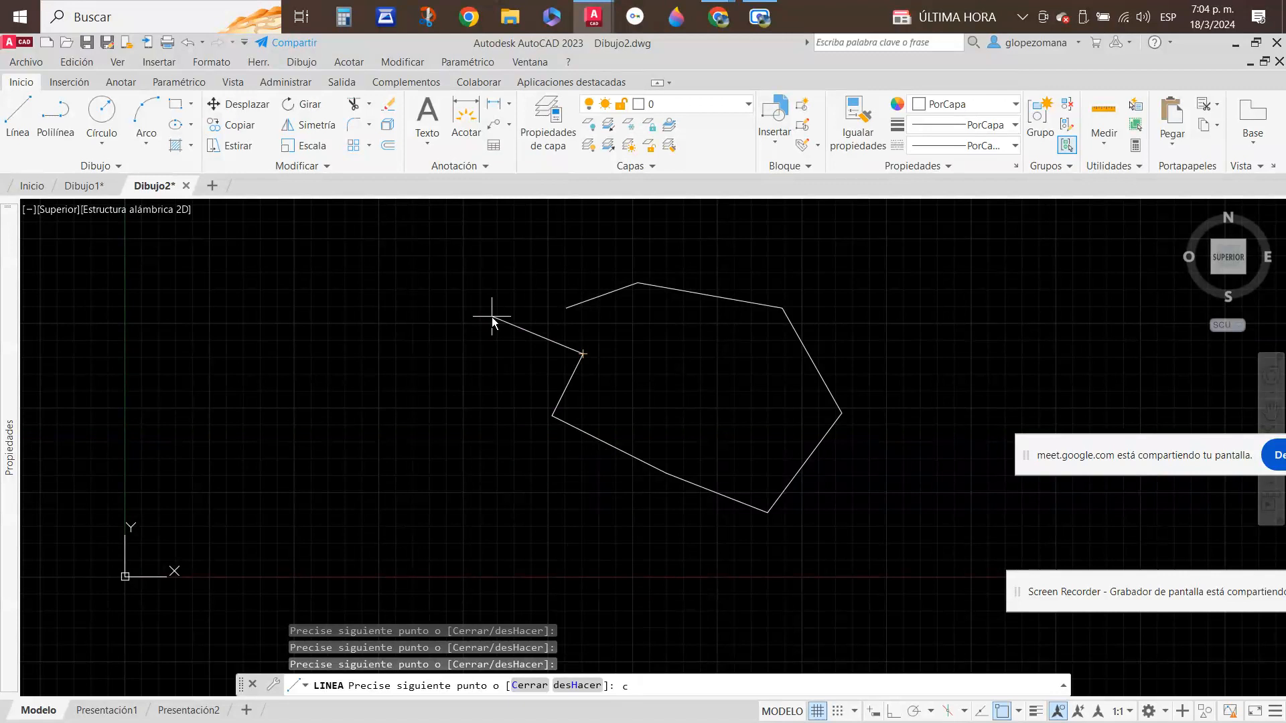
{"action": "key", "text": "Return"}
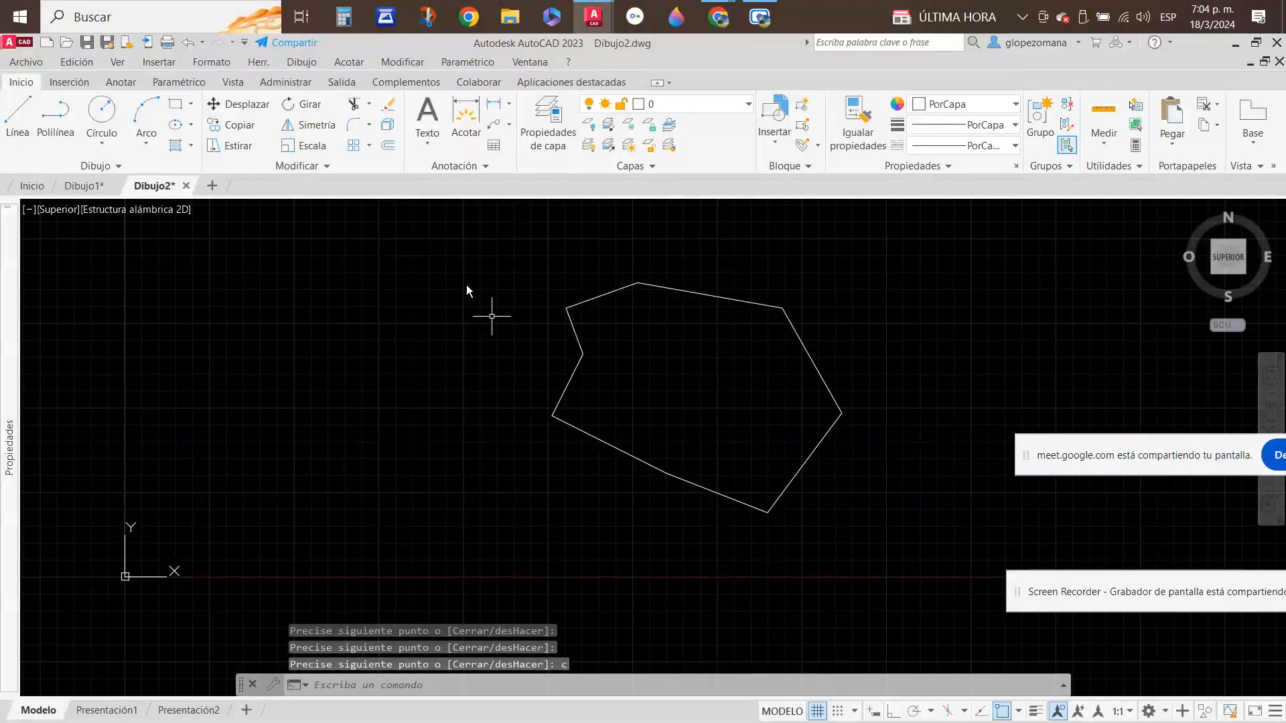
{"action": "left_click", "coordinate": [188, 43]}
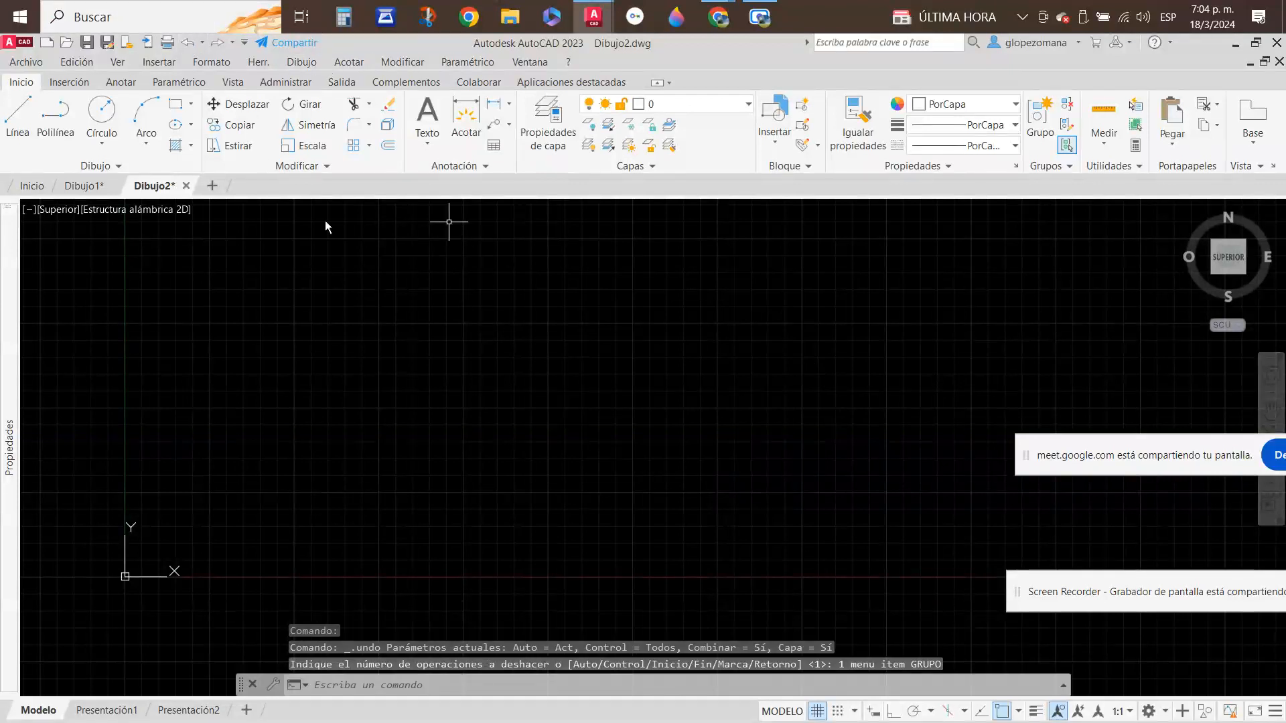
- Draw an irregular nine-sided outline with the Line command and close it by entering the full option name "cerrar"
{"action": "type", "text": "l"}
{"action": "key", "text": "Return"}
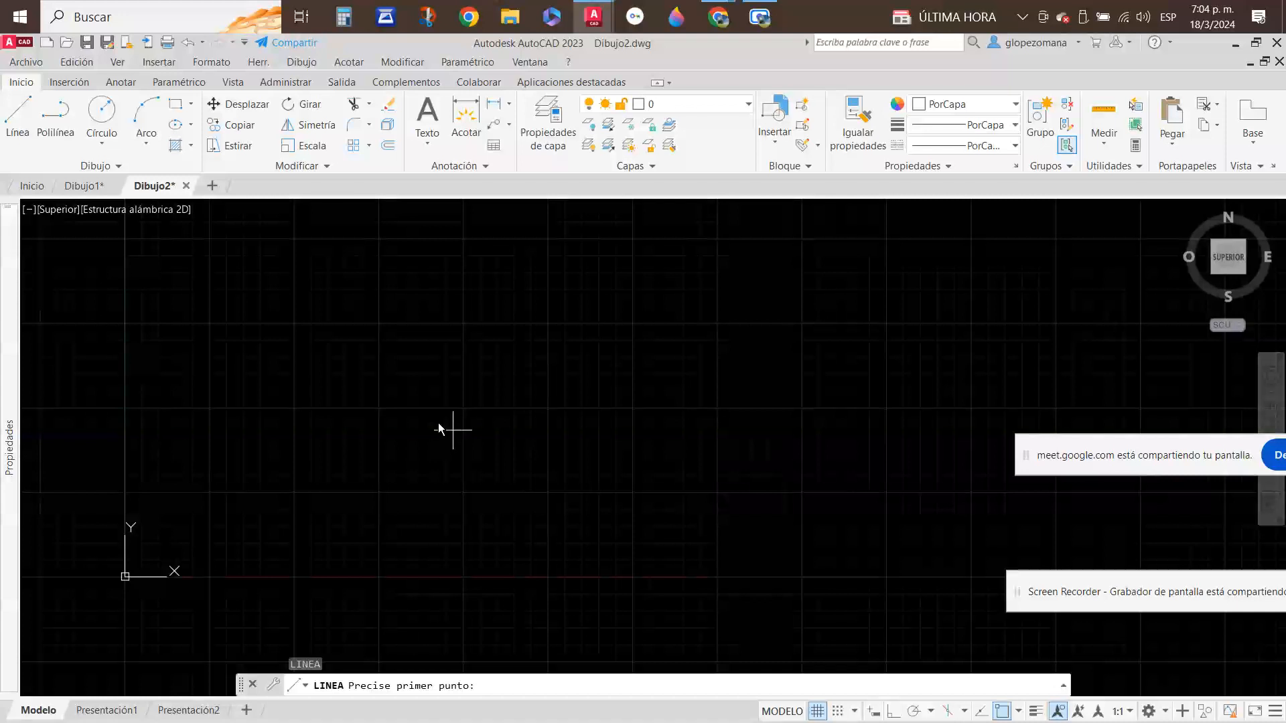
{"action": "left_click", "coordinate": [391, 388]}
{"action": "left_click", "coordinate": [532, 263]}
{"action": "left_click", "coordinate": [715, 296]}
{"action": "left_click", "coordinate": [748, 453]}
{"action": "left_click", "coordinate": [665, 531]}
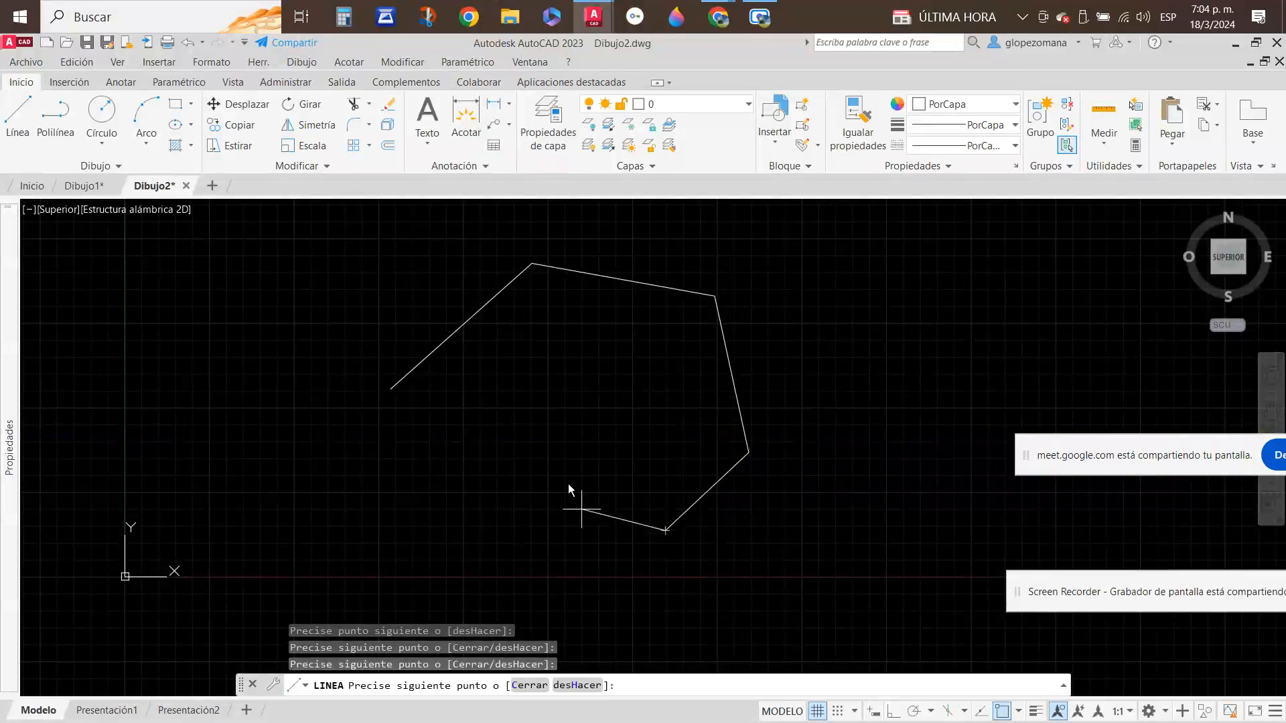
{"action": "left_click", "coordinate": [558, 474]}
{"action": "left_click", "coordinate": [482, 566]}
{"action": "left_click", "coordinate": [394, 494]}
{"action": "left_click", "coordinate": [468, 455]}
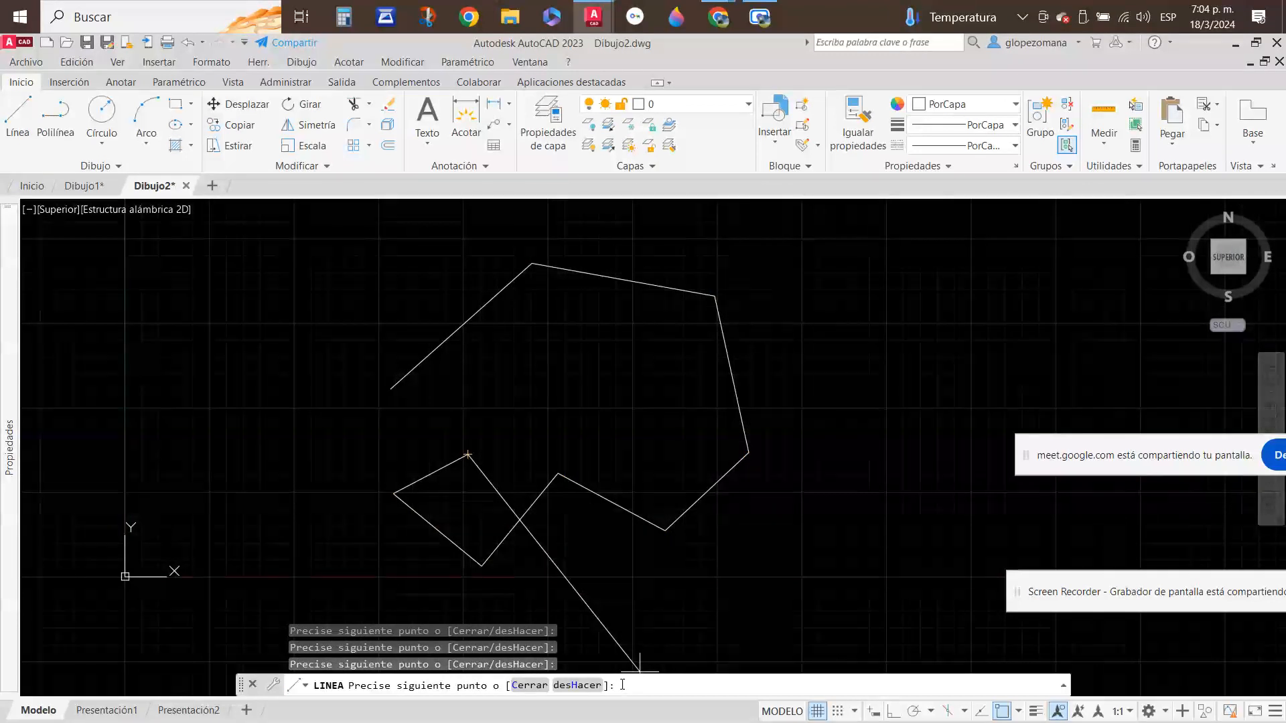
{"action": "type", "text": "cerrar"}
{"action": "key", "text": "Return"}
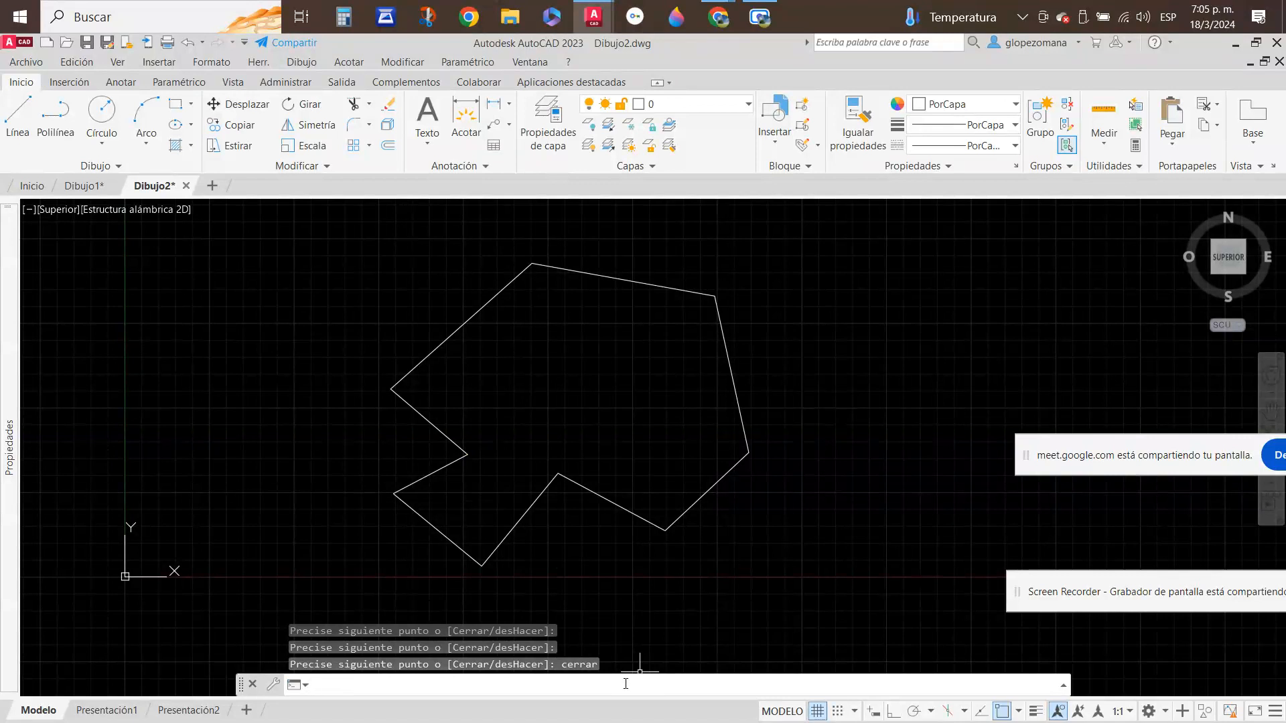
- Draw five connected line segments to the right of the nine-sided outline, leaving the shape open on its left side
{"action": "middle_click_drag", "start_coordinate": [696, 405], "coordinate": [544, 402]}
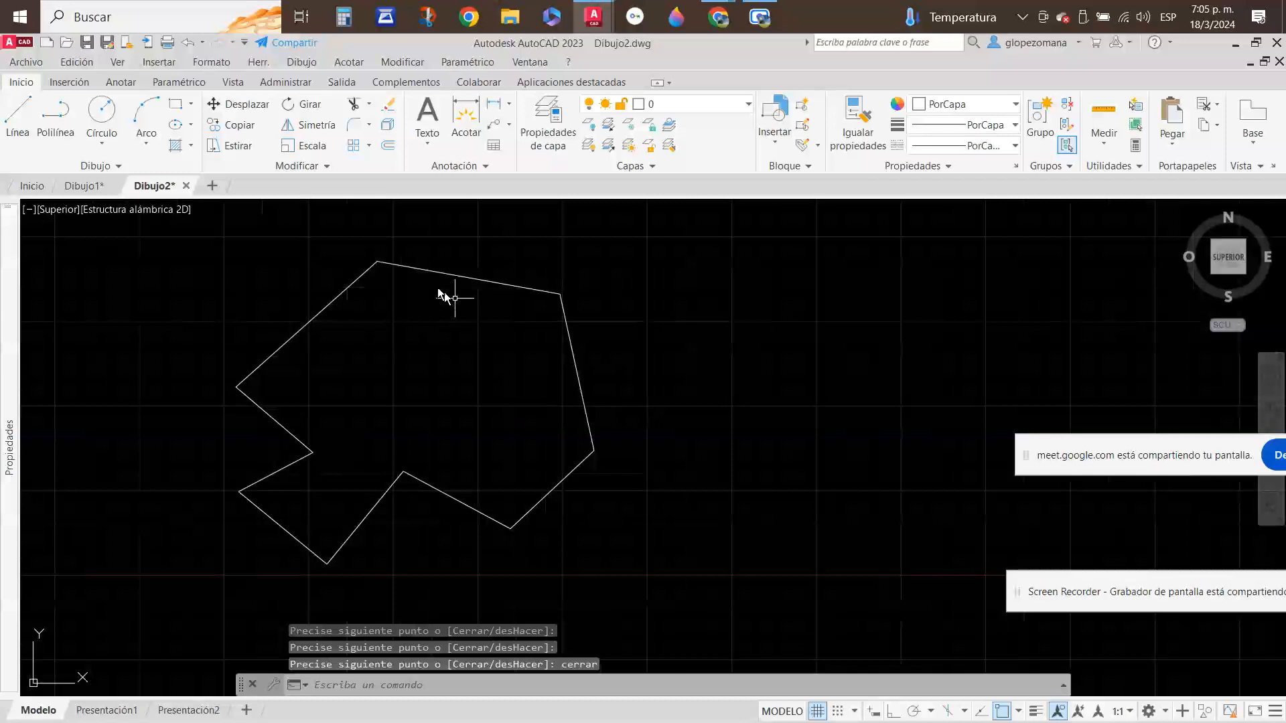
{"action": "left_click", "coordinate": [18, 114]}
{"action": "left_click", "coordinate": [726, 378]}
{"action": "left_click", "coordinate": [792, 285]}
{"action": "left_click", "coordinate": [909, 380]}
{"action": "left_click", "coordinate": [897, 539]}
{"action": "left_click", "coordinate": [768, 571]}
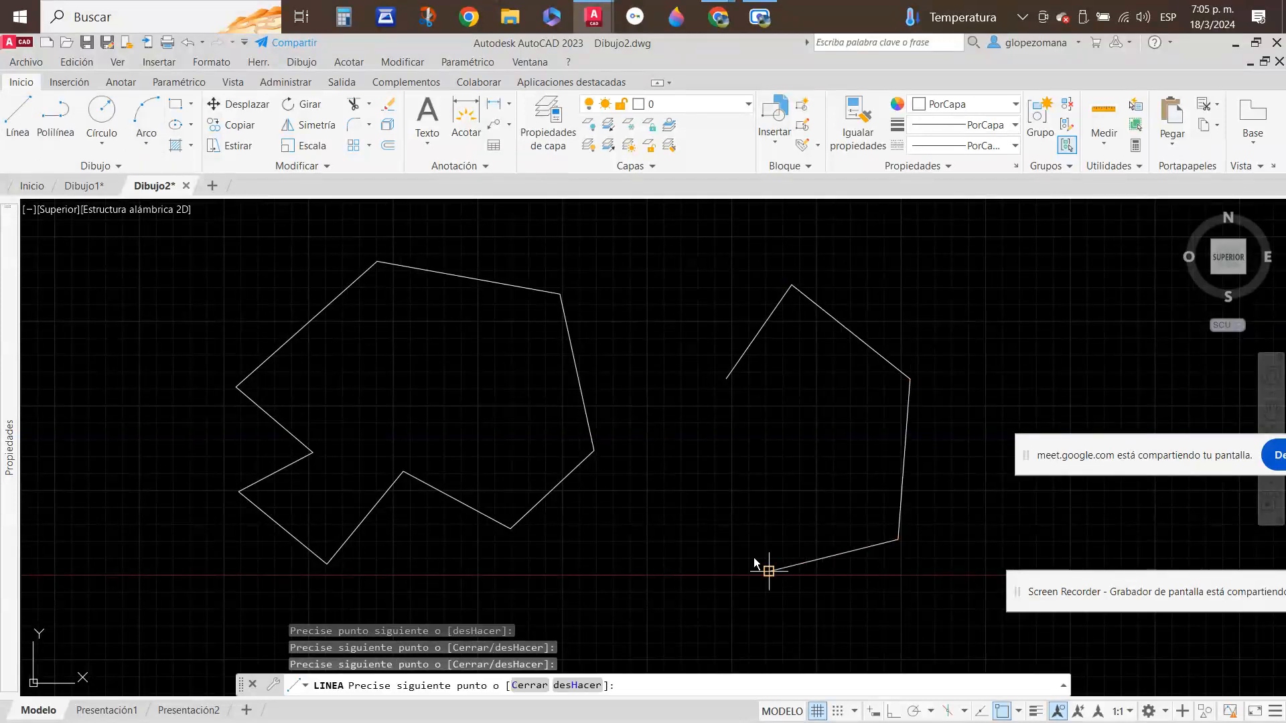
{"action": "left_click", "coordinate": [722, 491]}
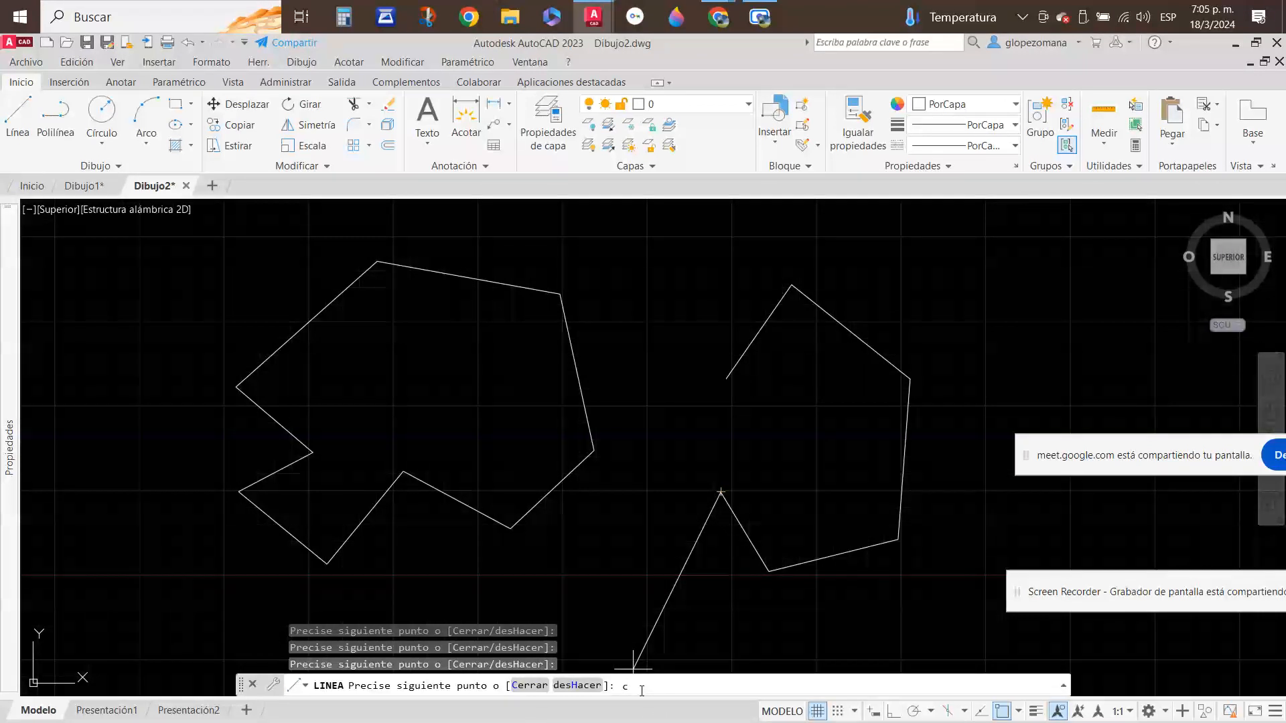
- Close the six-sided outline with the Cerrar option, using its abbreviation "c" instead of the full word
{"action": "type", "text": "errar"}
{"action": "key", "text": "BackSpace"}
{"action": "type", "text": "r"}
{"action": "key", "text": "BackSpace"}
{"action": "key", "text": "BackSpace"}
{"action": "key", "text": "BackSpace"}
{"action": "key", "text": "BackSpace"}
{"action": "key", "text": "BackSpace"}
{"action": "key", "text": "BackSpace"}
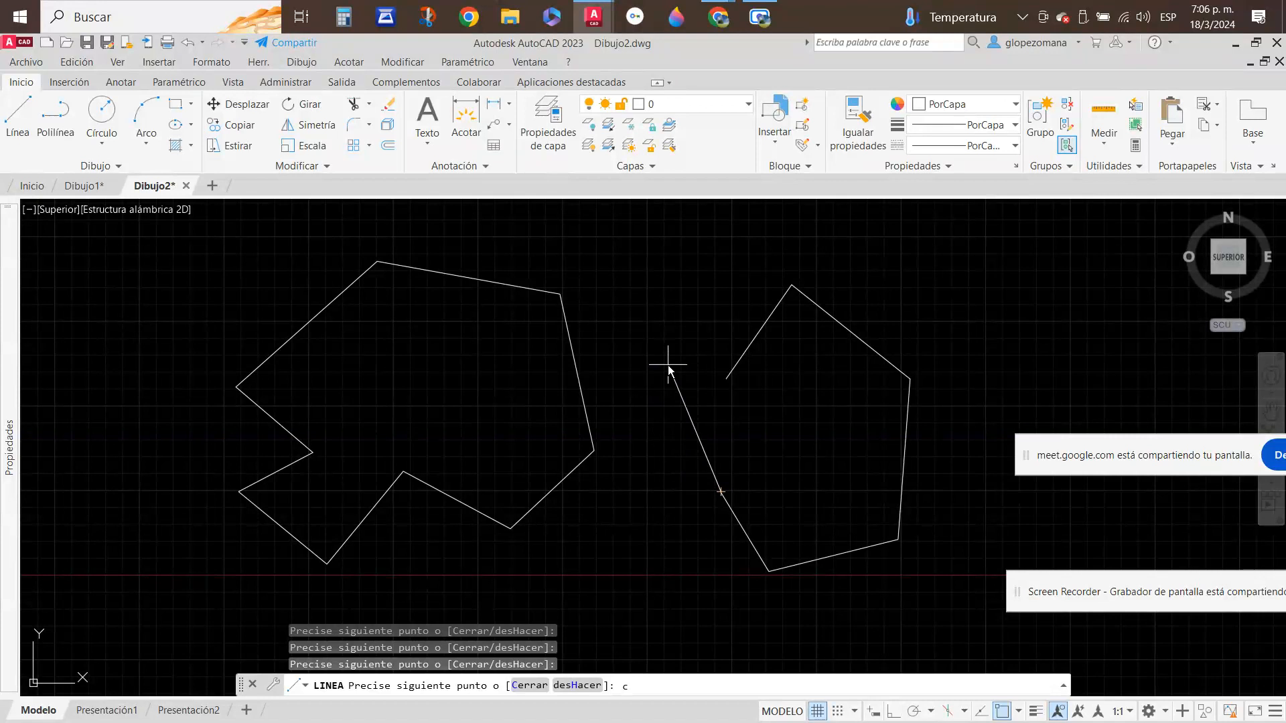
{"action": "key", "text": "Return"}
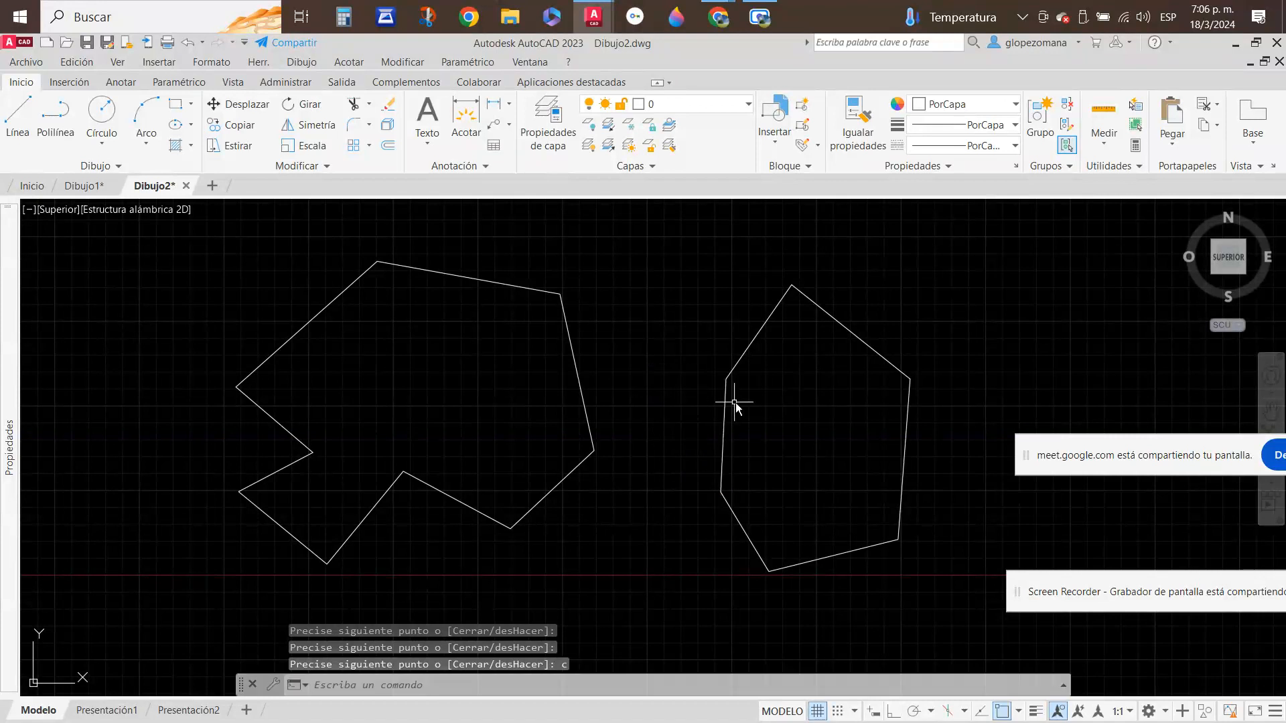
{"action": "left_click", "coordinate": [933, 582]}
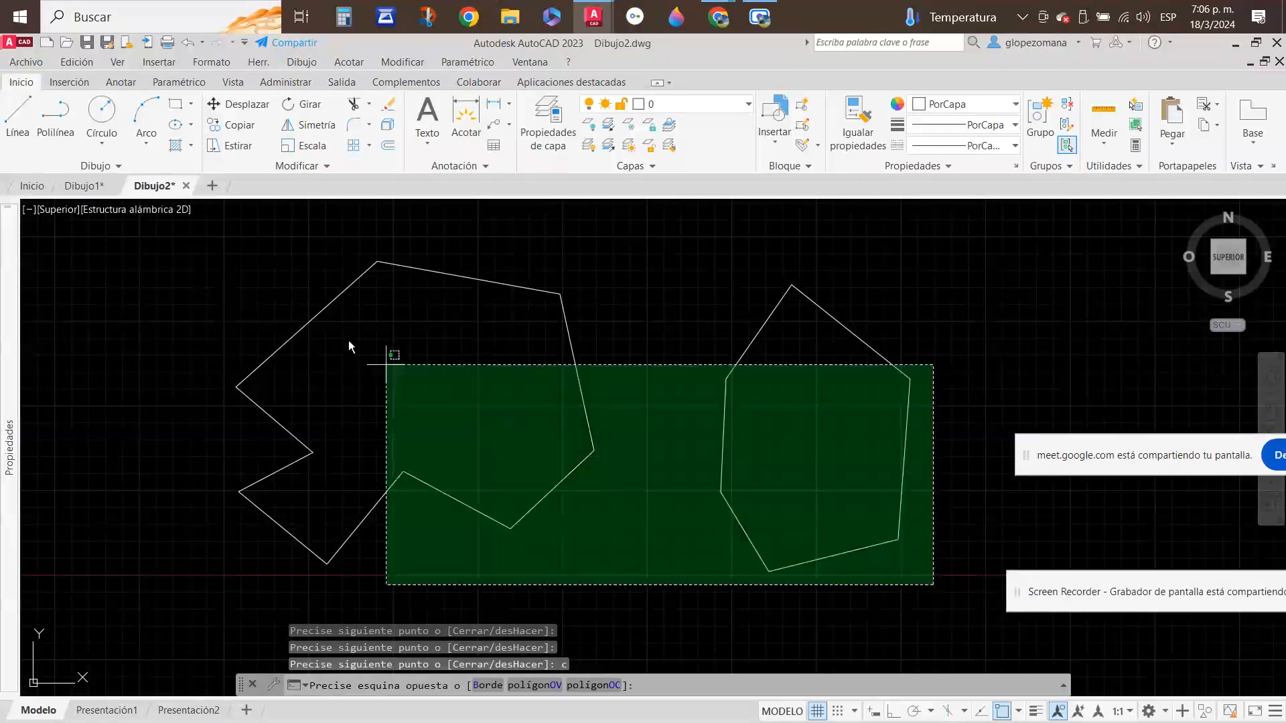
{"action": "key", "text": "Escape"}
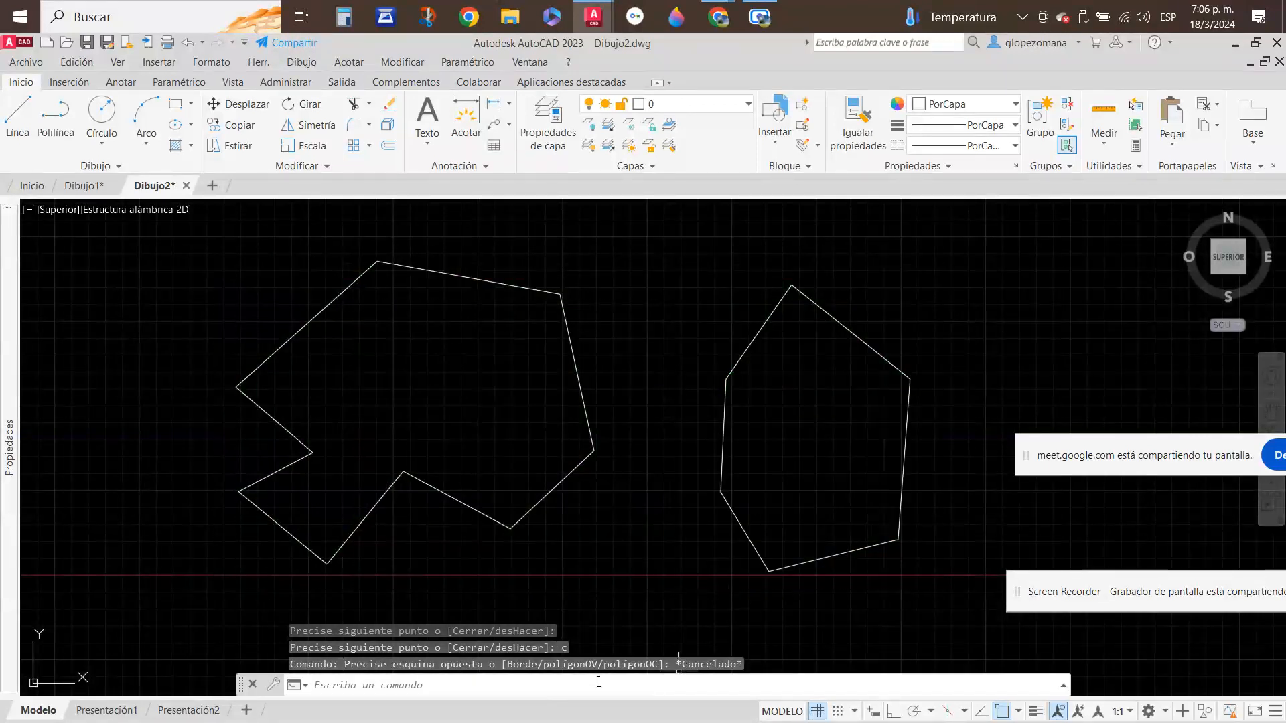
- Draw seven connected line segments to the right of the six-sided outline, leaving the Line command active and the shape open
{"action": "mouse_move", "coordinate": [742, 496]}
{"action": "middle_mouse_down"}
{"action": "mouse_move", "coordinate": [562, 476]}
{"action": "mouse_move", "coordinate": [497, 501]}
{"action": "middle_mouse_up"}
{"action": "scroll", "coordinate": [554, 531], "scroll_direction": "down", "scroll_amount": 2}
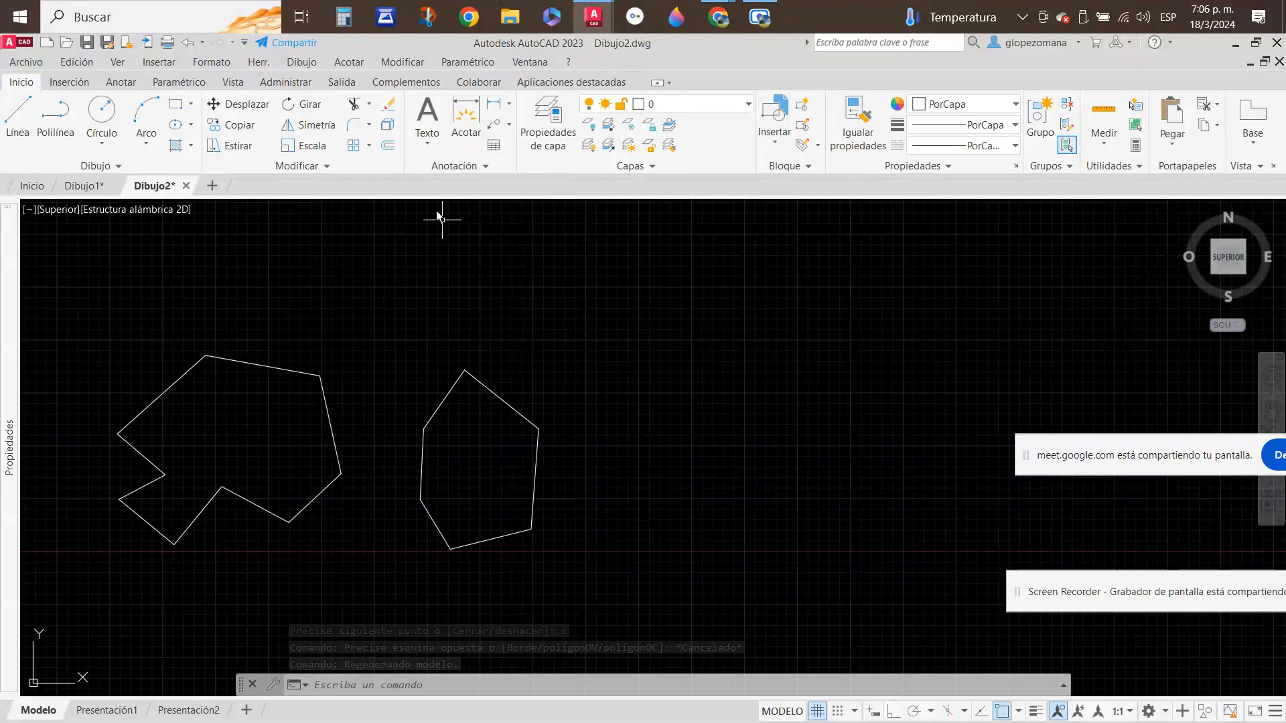
{"action": "left_click", "coordinate": [18, 117]}
{"action": "left_click", "coordinate": [614, 419]}
{"action": "left_click", "coordinate": [691, 304]}
{"action": "left_click", "coordinate": [836, 385]}
{"action": "left_click", "coordinate": [858, 502]}
{"action": "left_click", "coordinate": [850, 571]}
{"action": "left_click", "coordinate": [714, 627]}
{"action": "left_click", "coordinate": [728, 521]}
{"action": "left_click", "coordinate": [645, 511]}
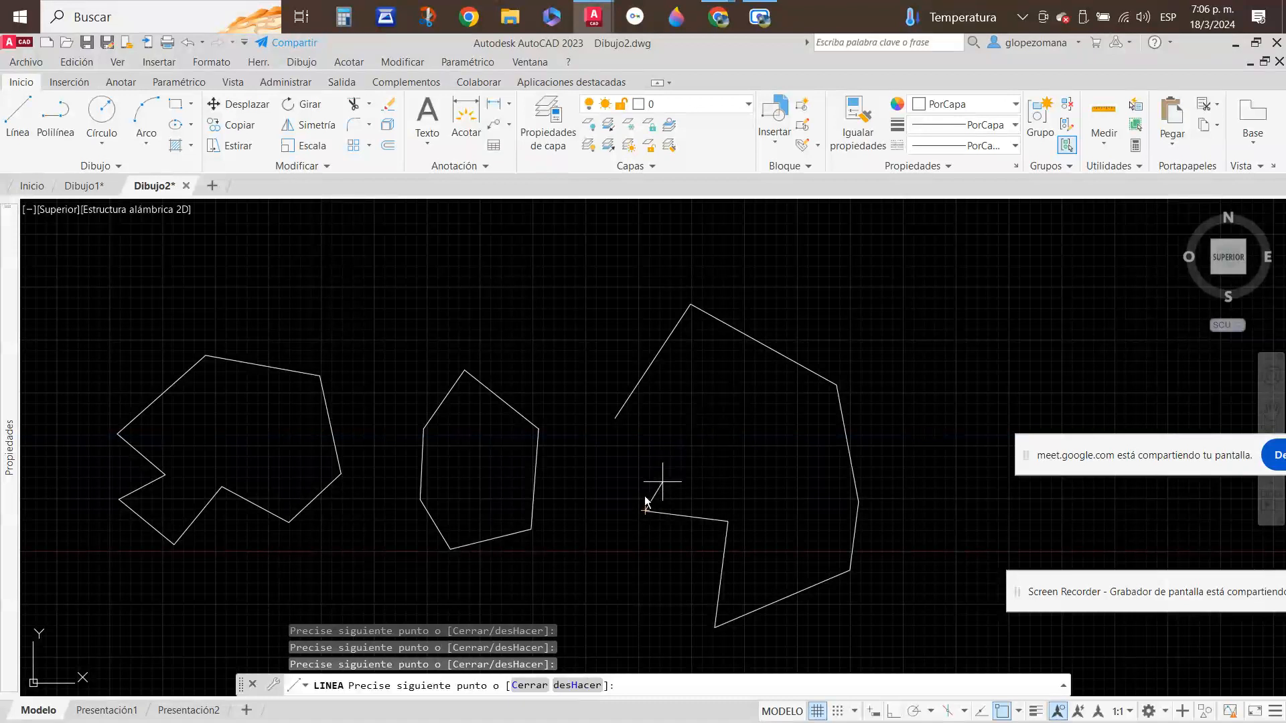
- Remove the last segment of the open outline with the Line command's desHacer option
{"action": "scroll", "coordinate": [647, 517], "scroll_direction": "up", "scroll_amount": 4}
{"action": "scroll", "coordinate": [606, 353], "scroll_direction": "down", "scroll_amount": 4}
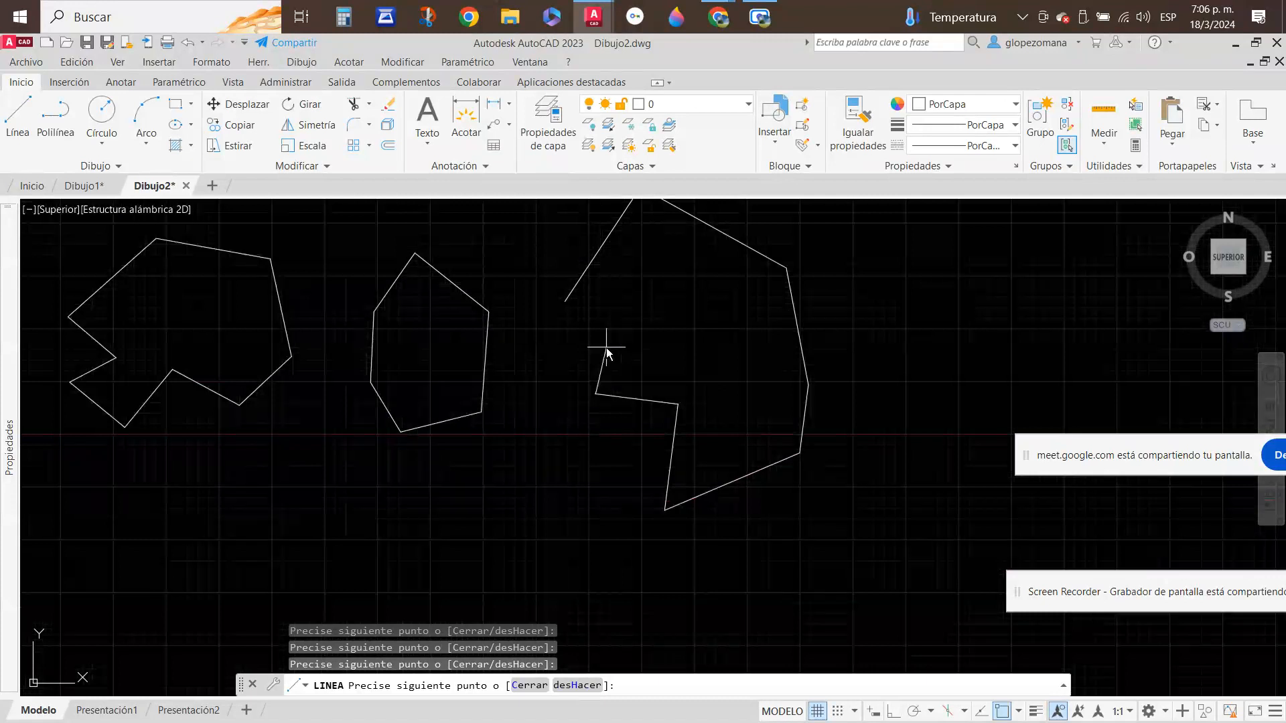
{"action": "left_click", "coordinate": [573, 689]}
{"action": "middle_click_drag", "start_coordinate": [769, 451], "coordinate": [535, 393]}
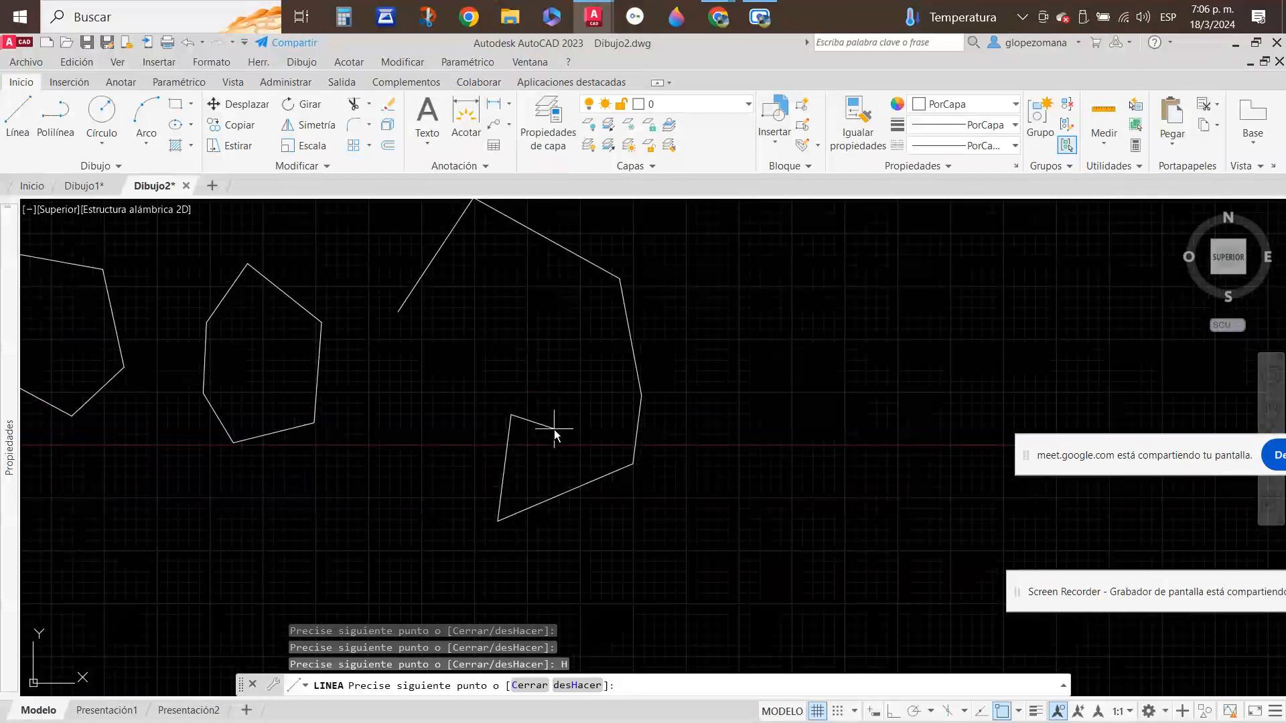
- Remove three segments from the open outline with desHacer, using the option, "h" and "deshacer", and finish with one new segment down-left
{"action": "left_click", "coordinate": [582, 688]}
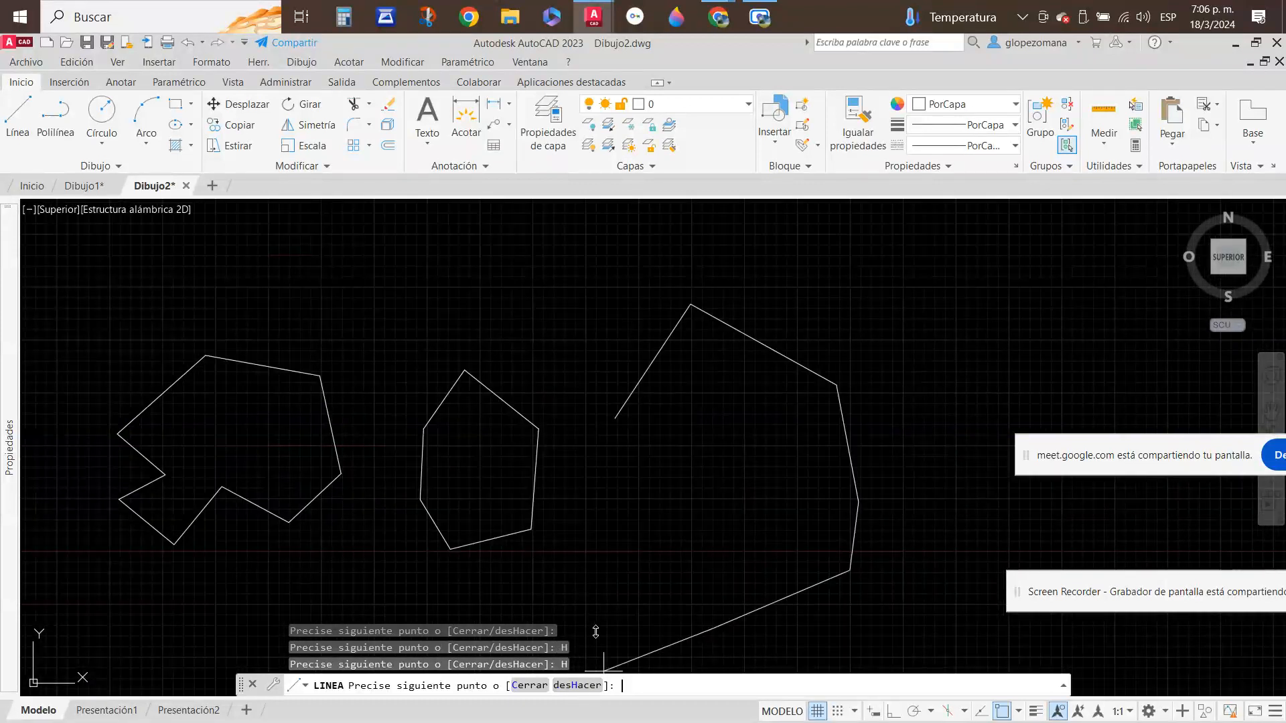
{"action": "middle_click_drag", "start_coordinate": [763, 513], "coordinate": [417, 286]}
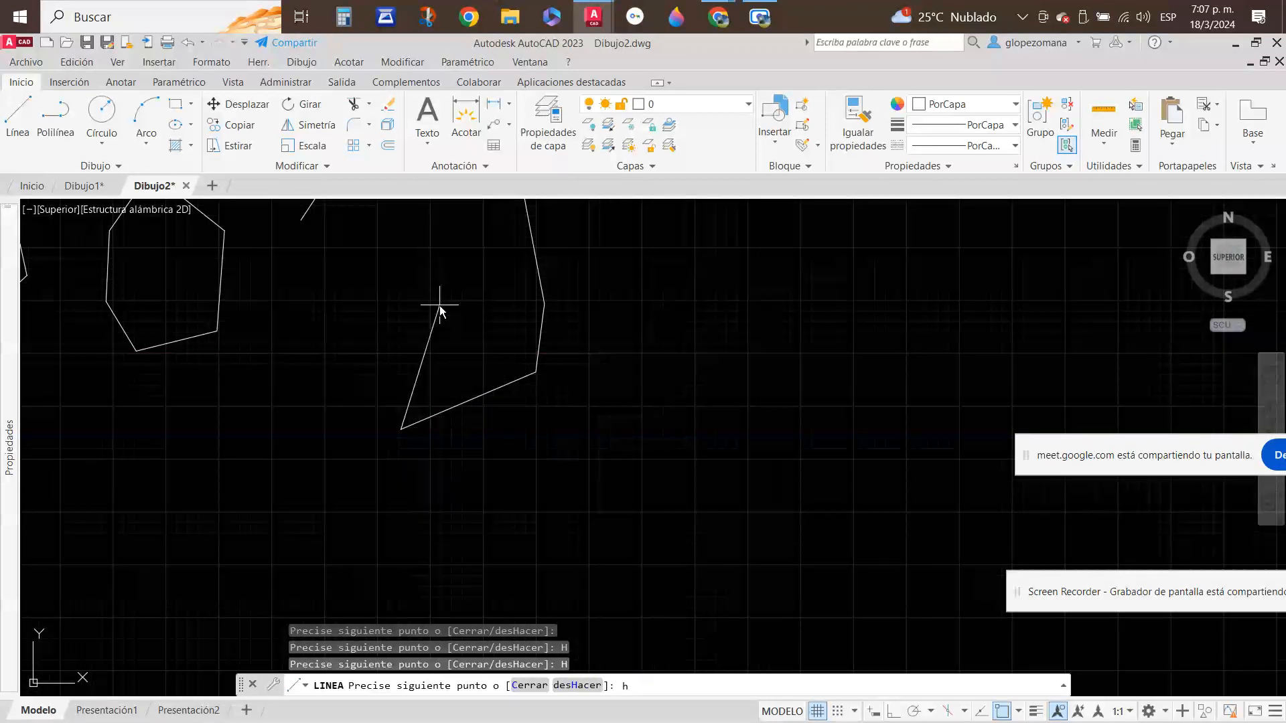
{"action": "key", "text": "Return"}
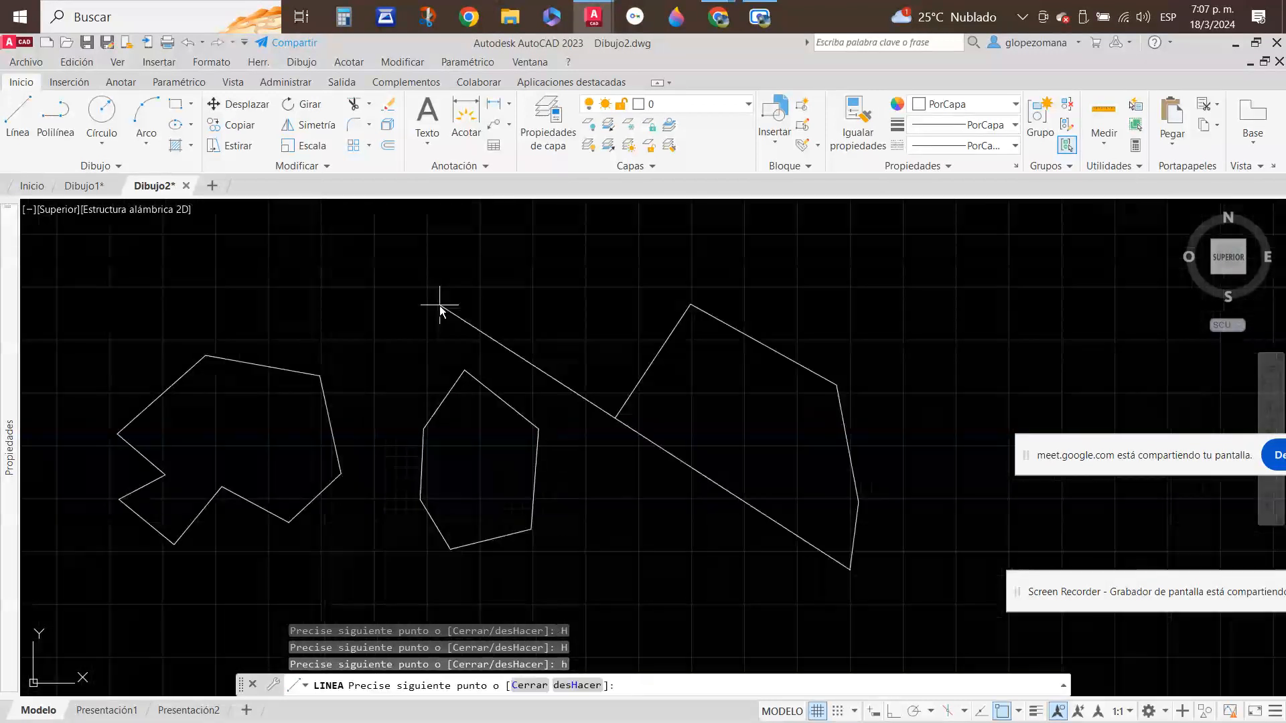
{"action": "middle_click_drag", "start_coordinate": [908, 545], "coordinate": [486, 408]}
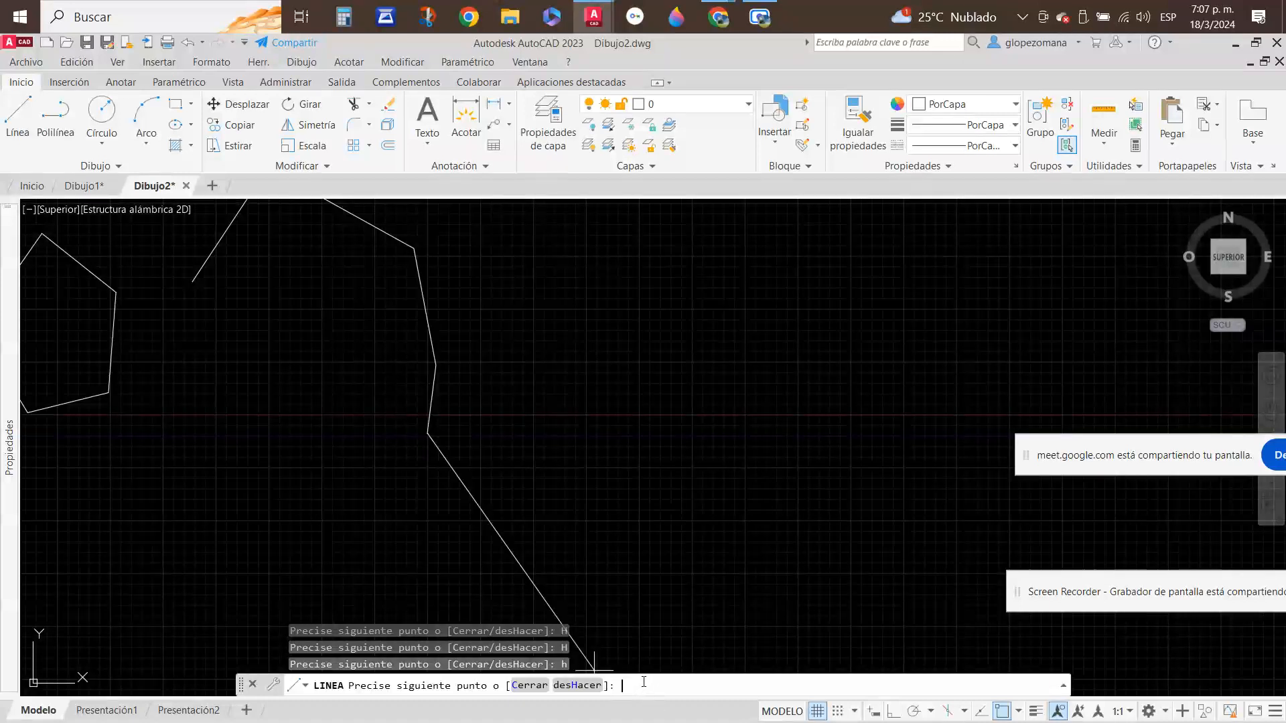
{"action": "type", "text": "deshacer"}
{"action": "key", "text": "Return"}
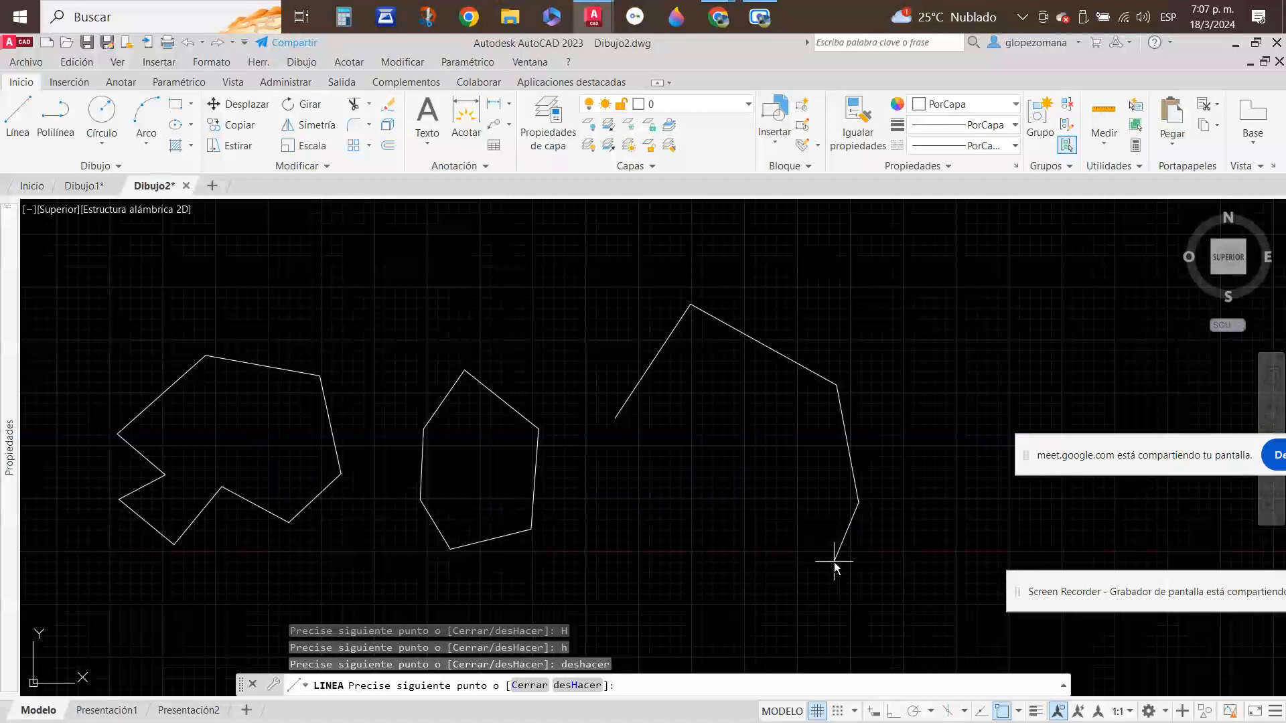
{"action": "left_click", "coordinate": [790, 547]}
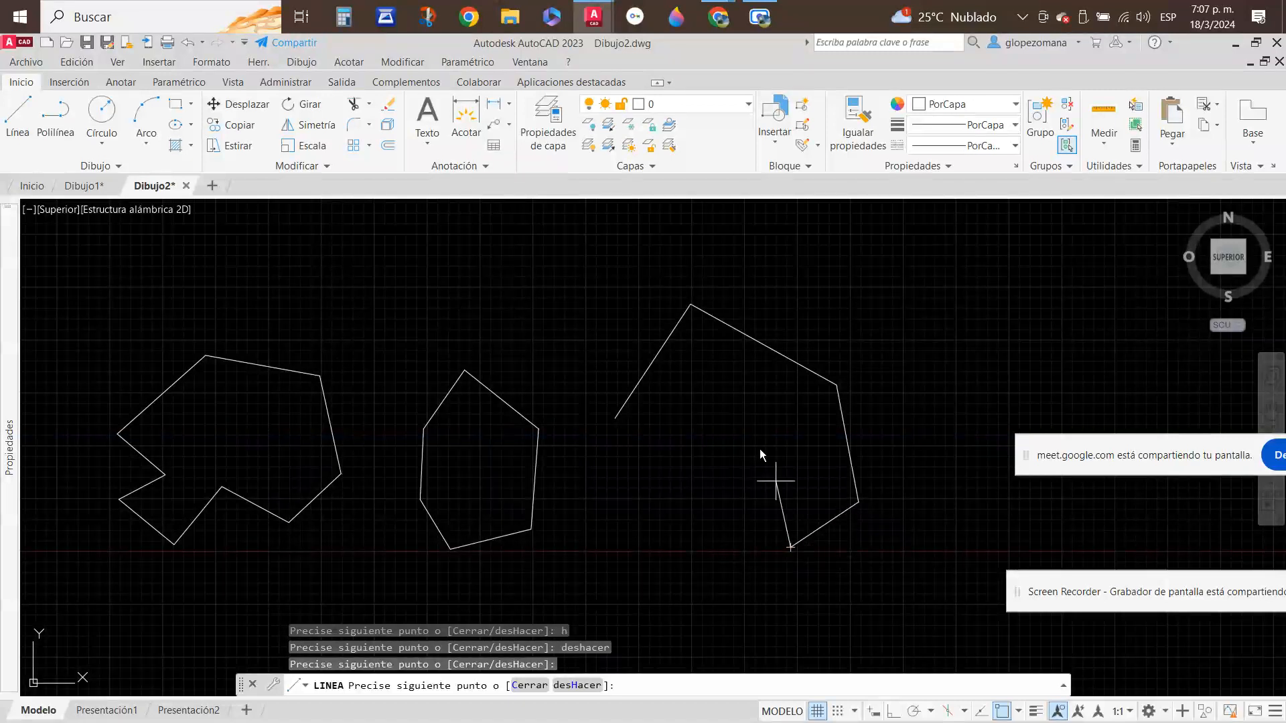
{"action": "key", "text": "Escape"}
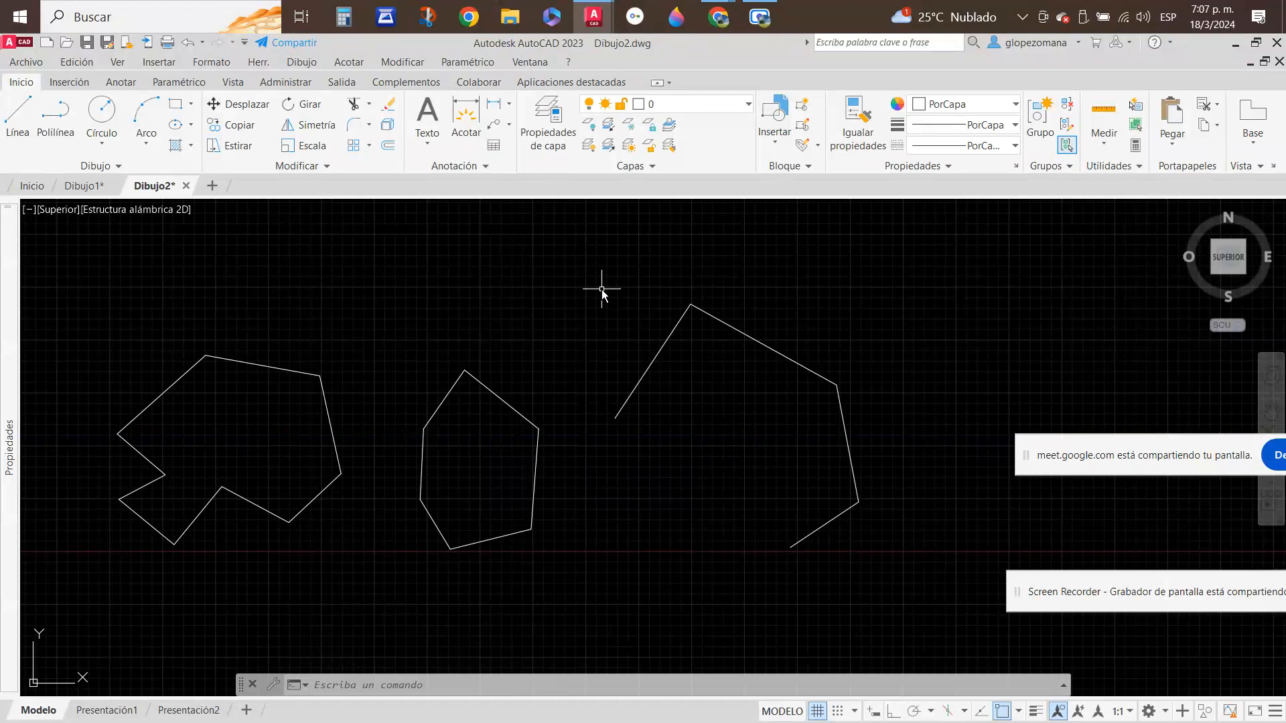
- Draw six connected line segments below the existing outlines, leave the shape open and end the Line command
{"action": "middle_click_drag", "start_coordinate": [729, 390], "coordinate": [749, 333]}
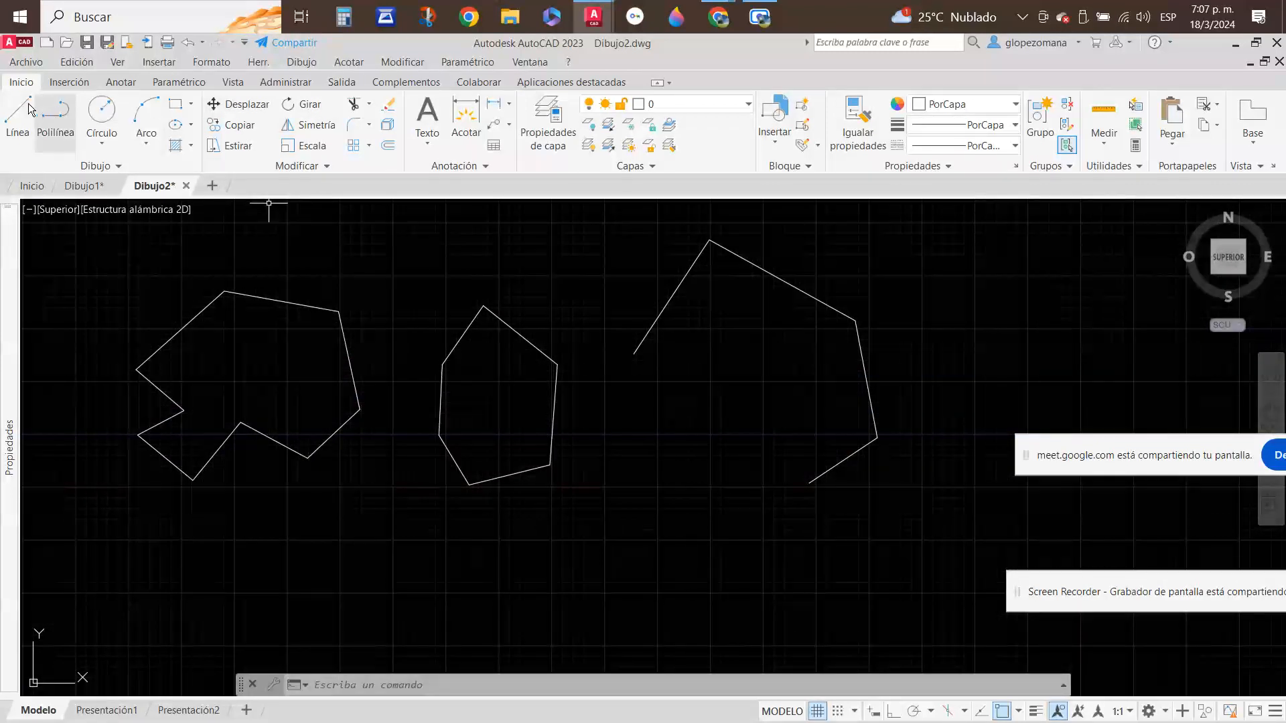
{"action": "type", "text": "l"}
{"action": "key", "text": "Return"}
{"action": "left_click", "coordinate": [489, 577]}
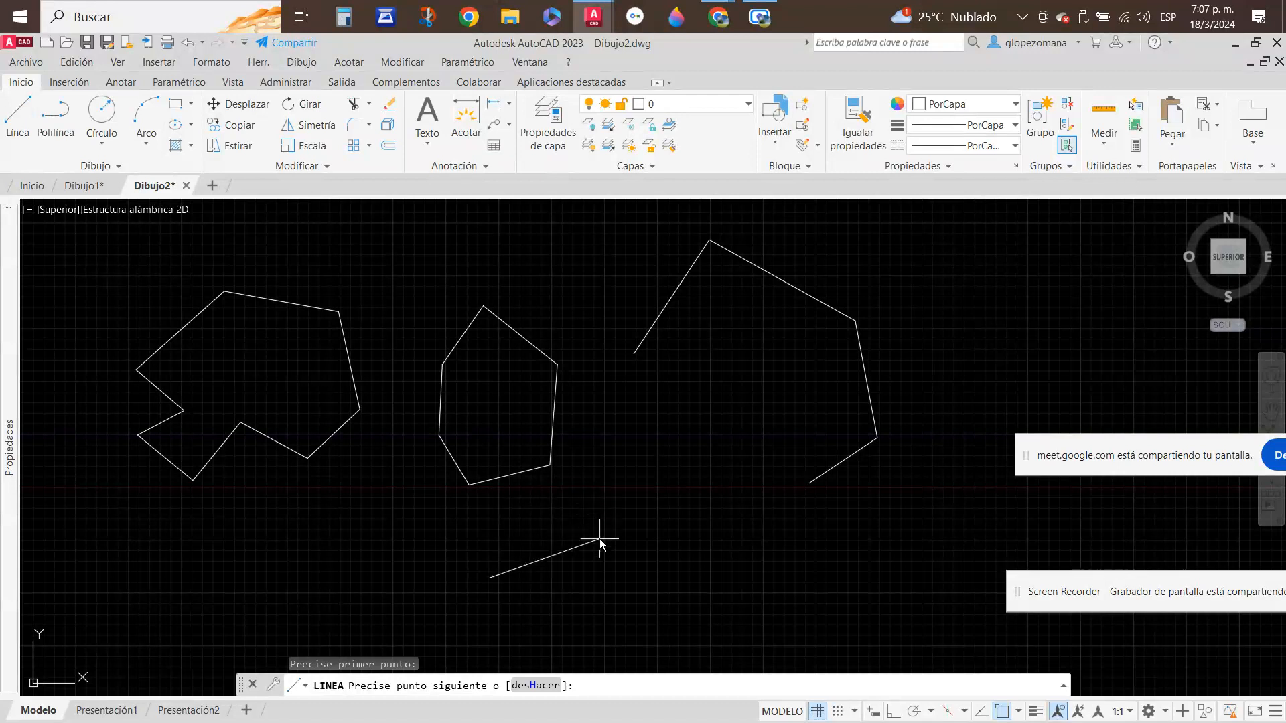
{"action": "left_click", "coordinate": [573, 512]}
{"action": "left_click", "coordinate": [663, 576]}
{"action": "middle_click_drag", "start_coordinate": [602, 613], "coordinate": [647, 478]}
{"action": "left_click", "coordinate": [649, 481]}
{"action": "left_click", "coordinate": [669, 539]}
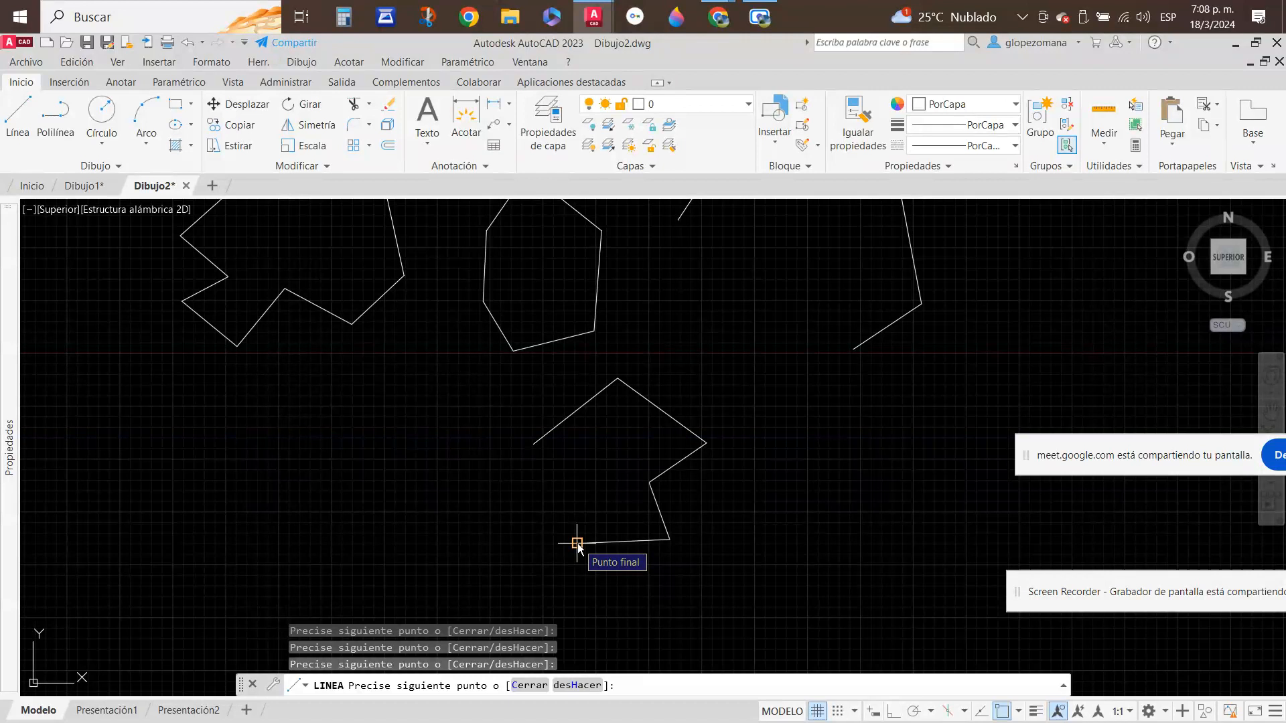
{"action": "left_click", "coordinate": [577, 543]}
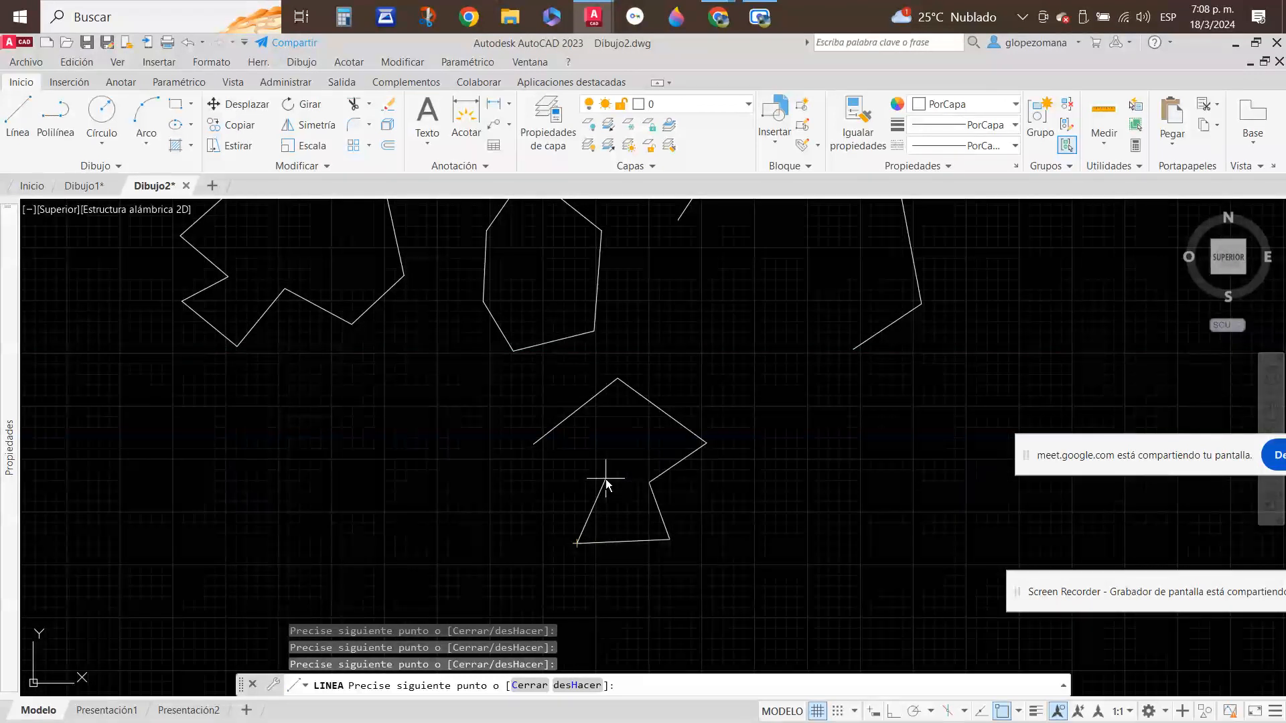
{"action": "left_click", "coordinate": [586, 496]}
{"action": "key", "text": "Escape"}
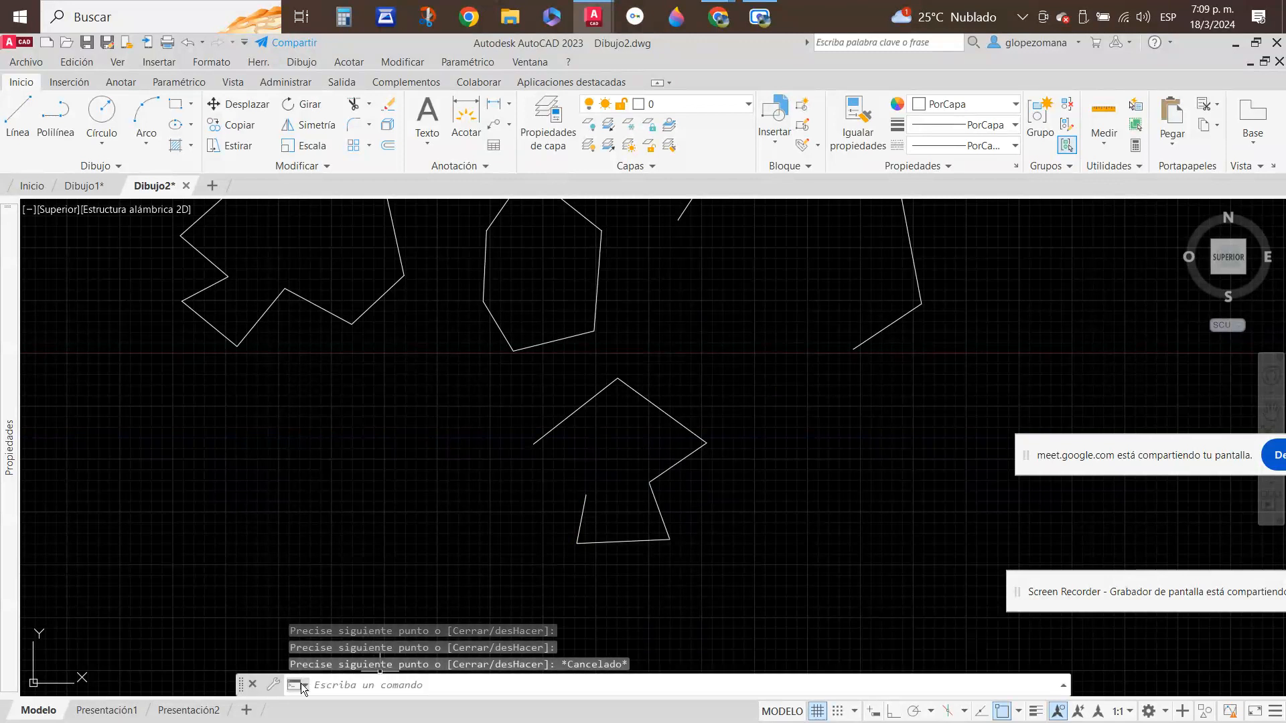
- Switch to the DAPC-02 document in Chrome and review list item 6, Ventana de Línea de Comando
{"action": "left_click", "coordinate": [491, 686]}
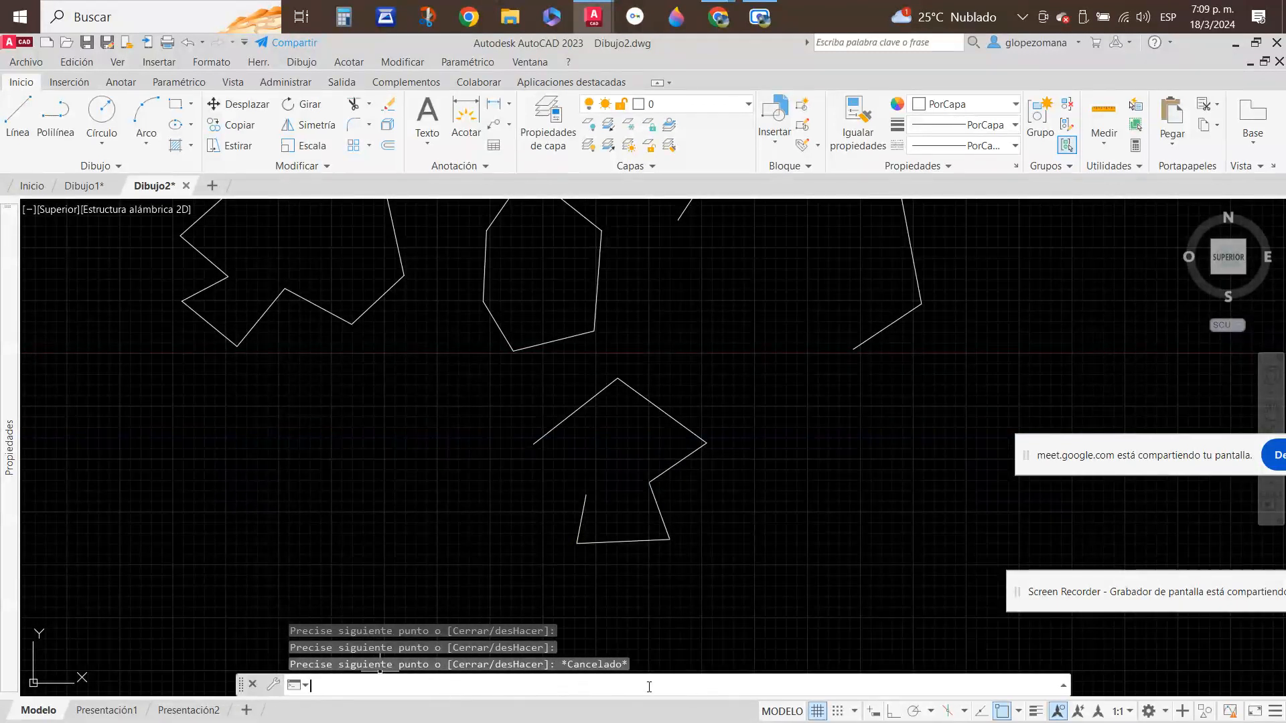
{"action": "mouse_move", "coordinate": [719, 17]}
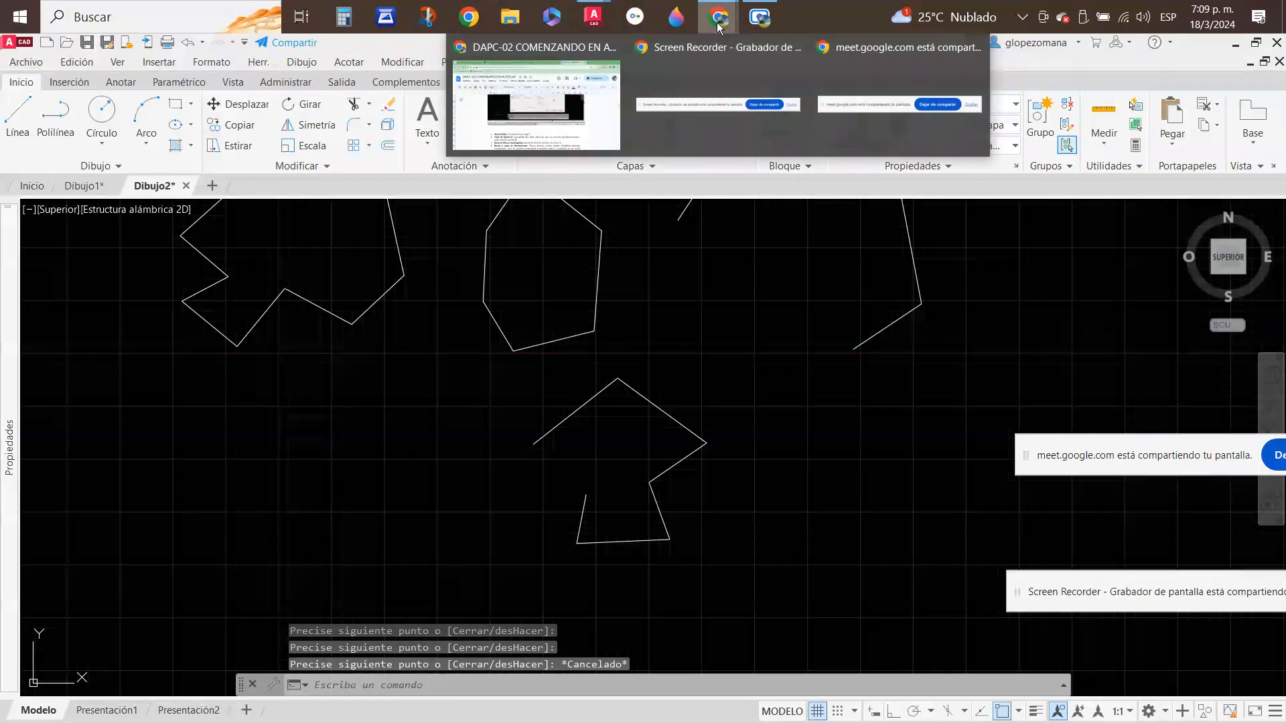
{"action": "left_click", "coordinate": [564, 118]}
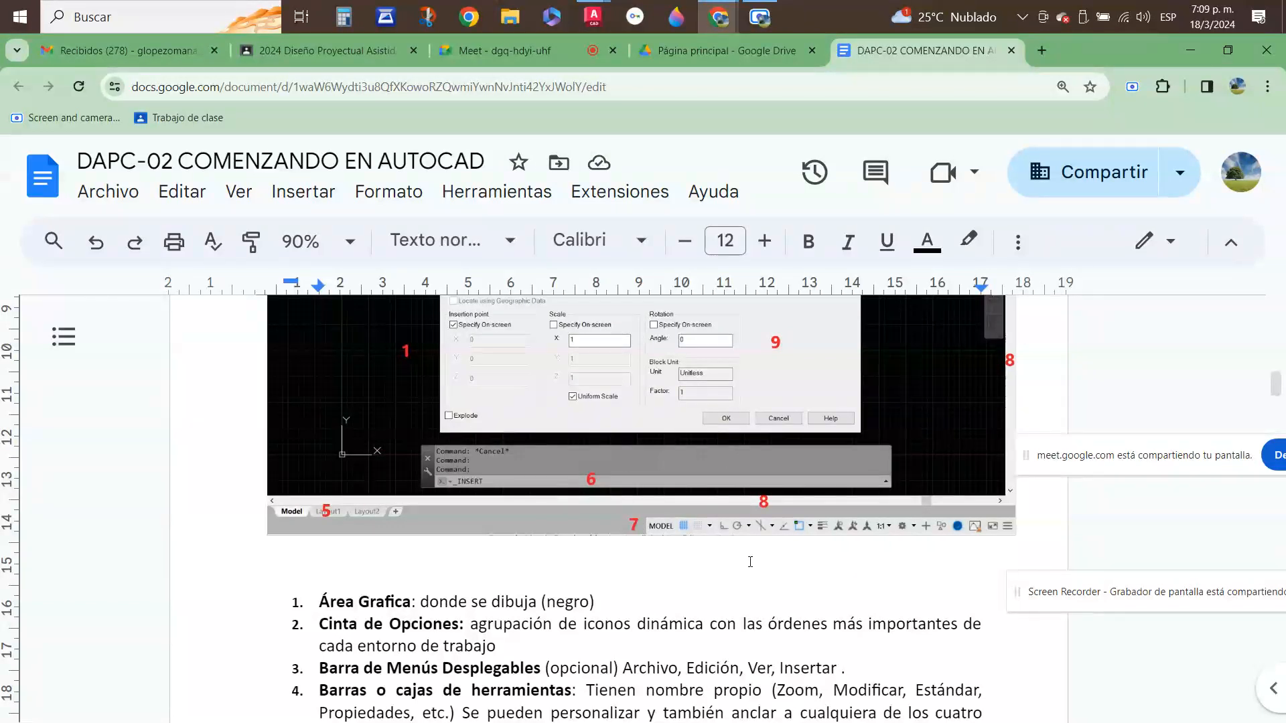
{"action": "scroll", "coordinate": [751, 562], "scroll_direction": "down", "scroll_amount": 1}
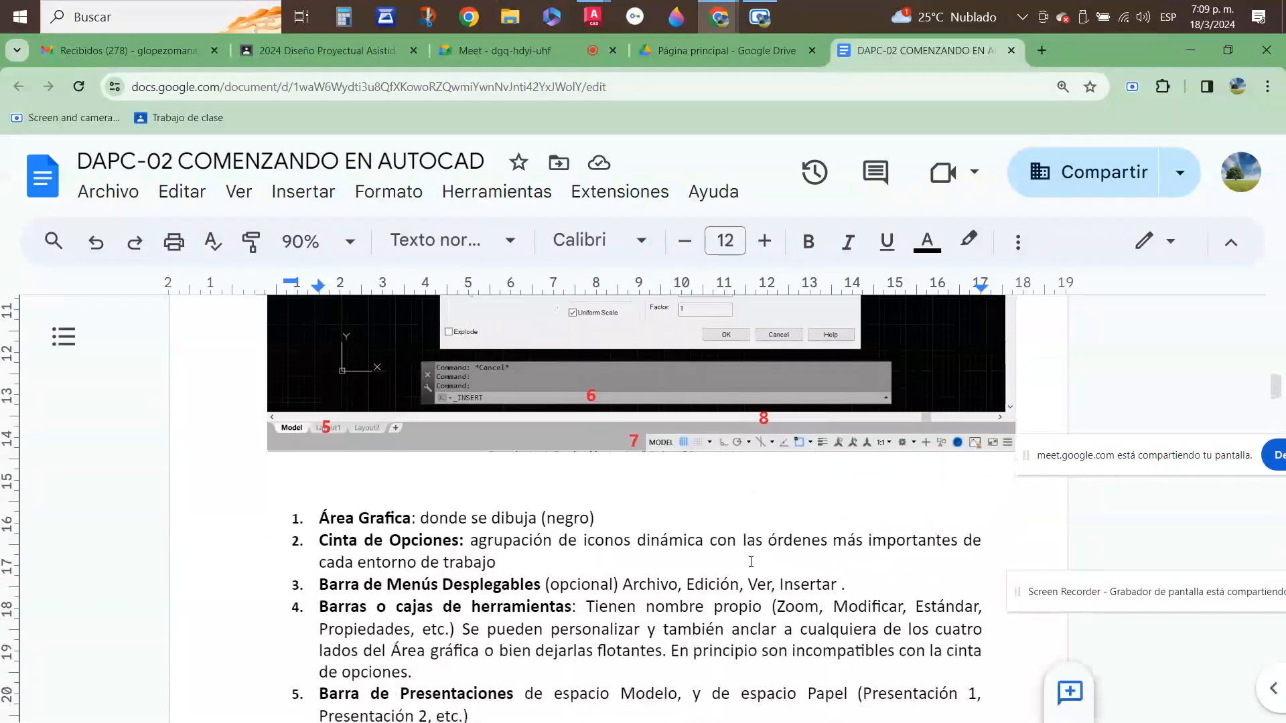
{"action": "scroll", "coordinate": [751, 562], "scroll_direction": "down", "scroll_amount": 1}
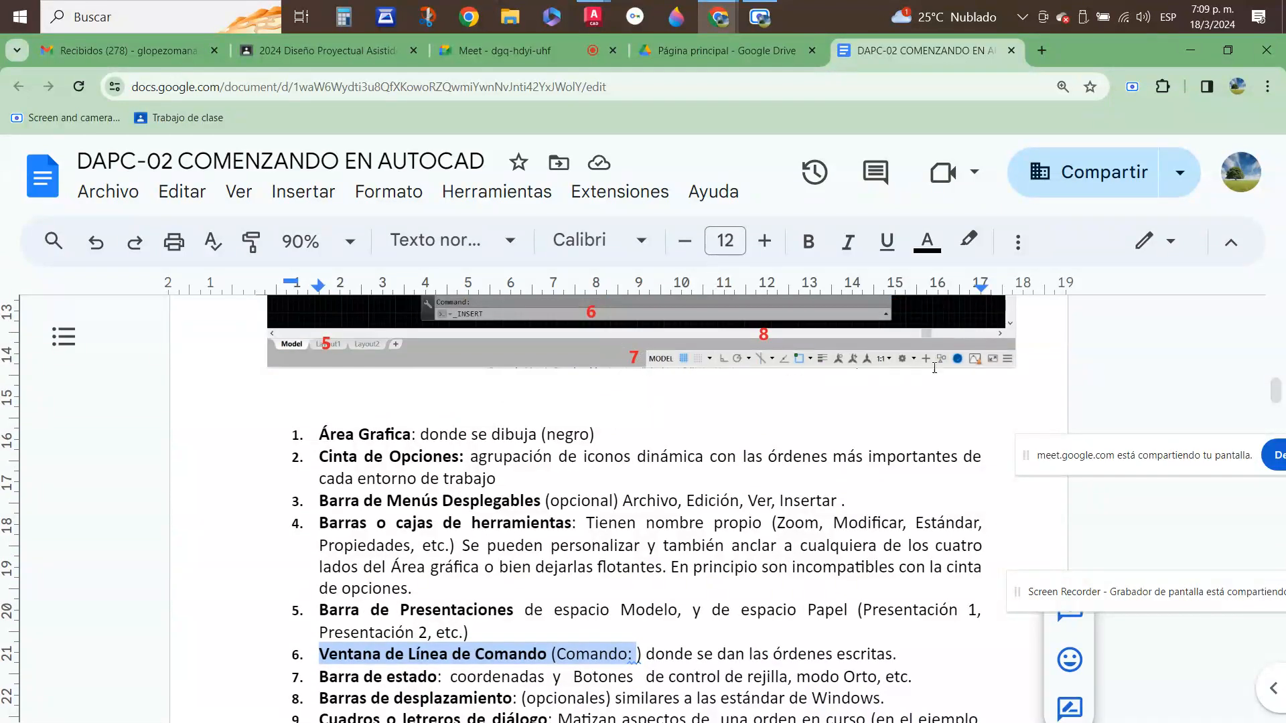
- Switch back to the Dibujo2 drawing in AutoCAD and examine its status bar controls
{"action": "left_click", "coordinate": [593, 17]}
{"action": "left_click", "coordinate": [666, 108]}
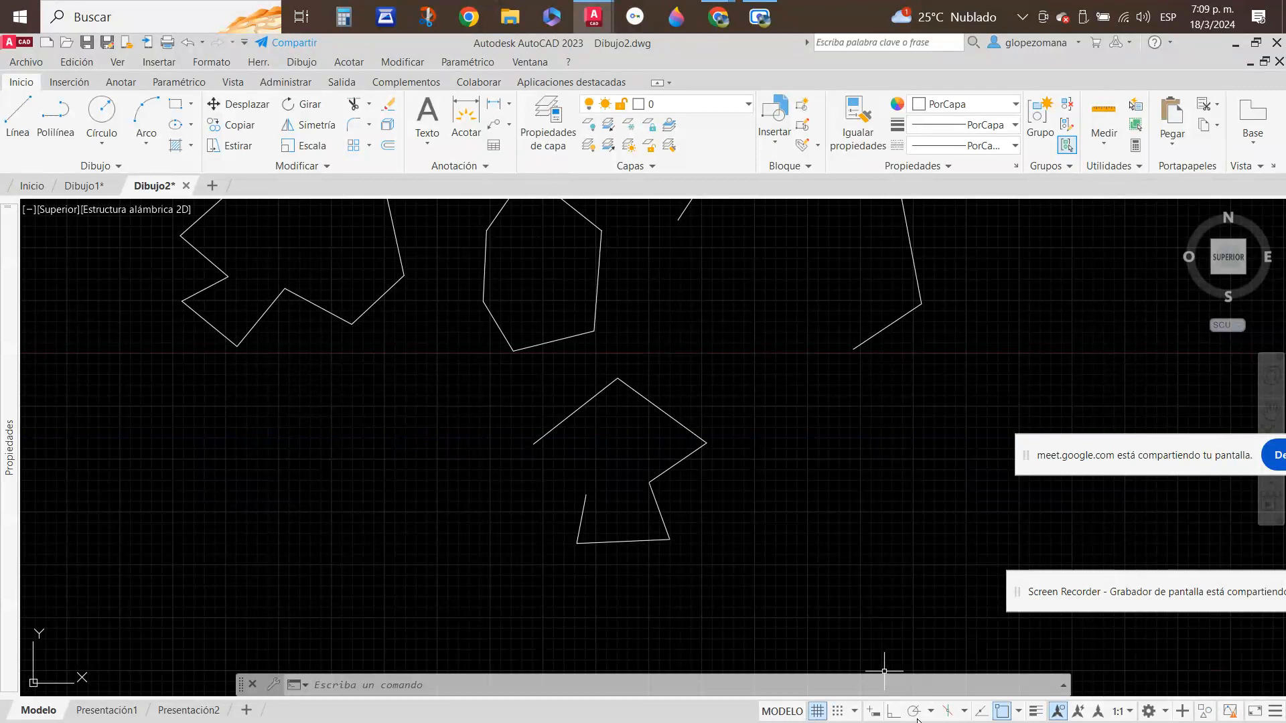
{"action": "key", "text": "Escape"}
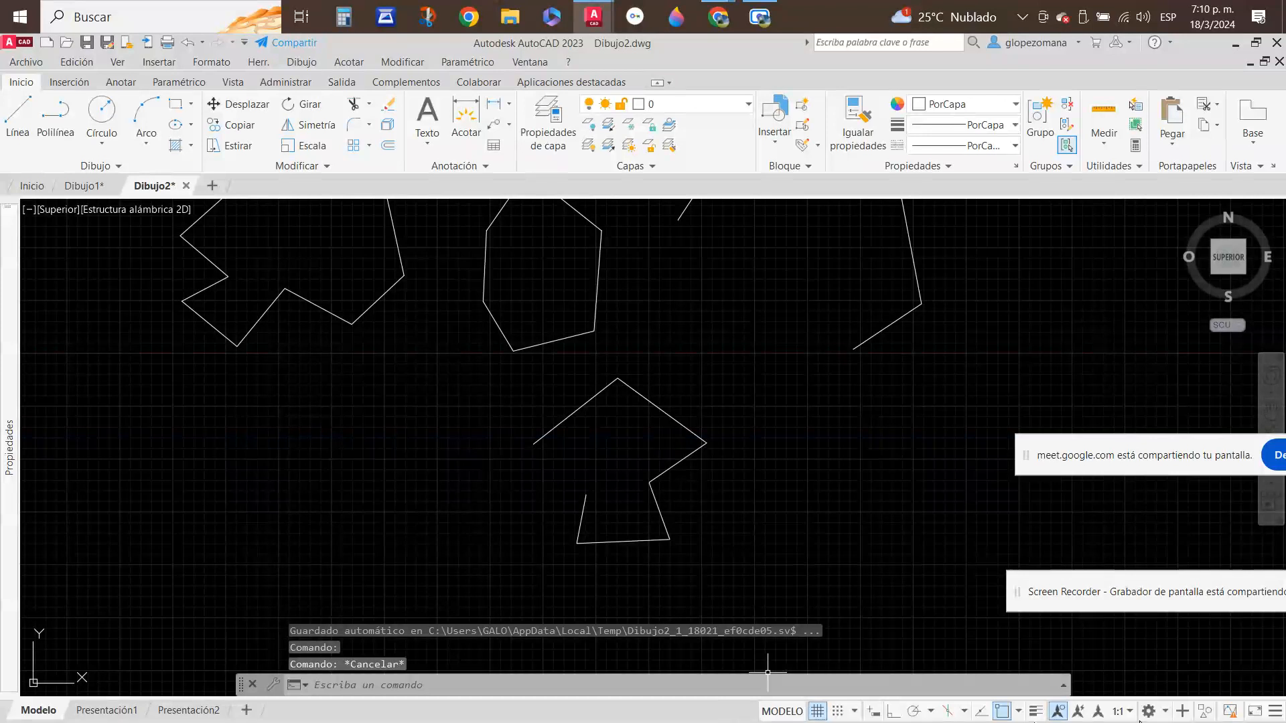
{"action": "key", "text": "Escape"}
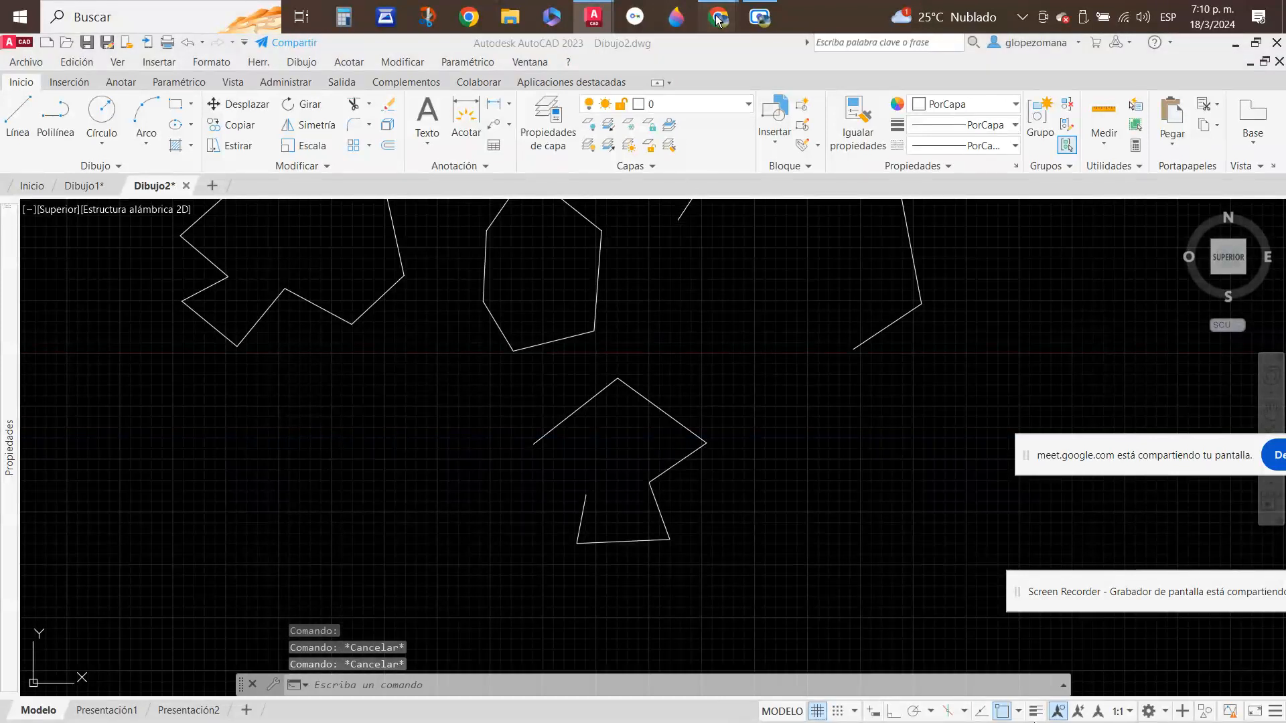
- Switch to the DAPC-02 document in Chrome and highlight the "Barras de desplazamiento: (opcionales)" text in item 8
{"action": "mouse_move", "coordinate": [719, 18]}
{"action": "left_click", "coordinate": [552, 94]}
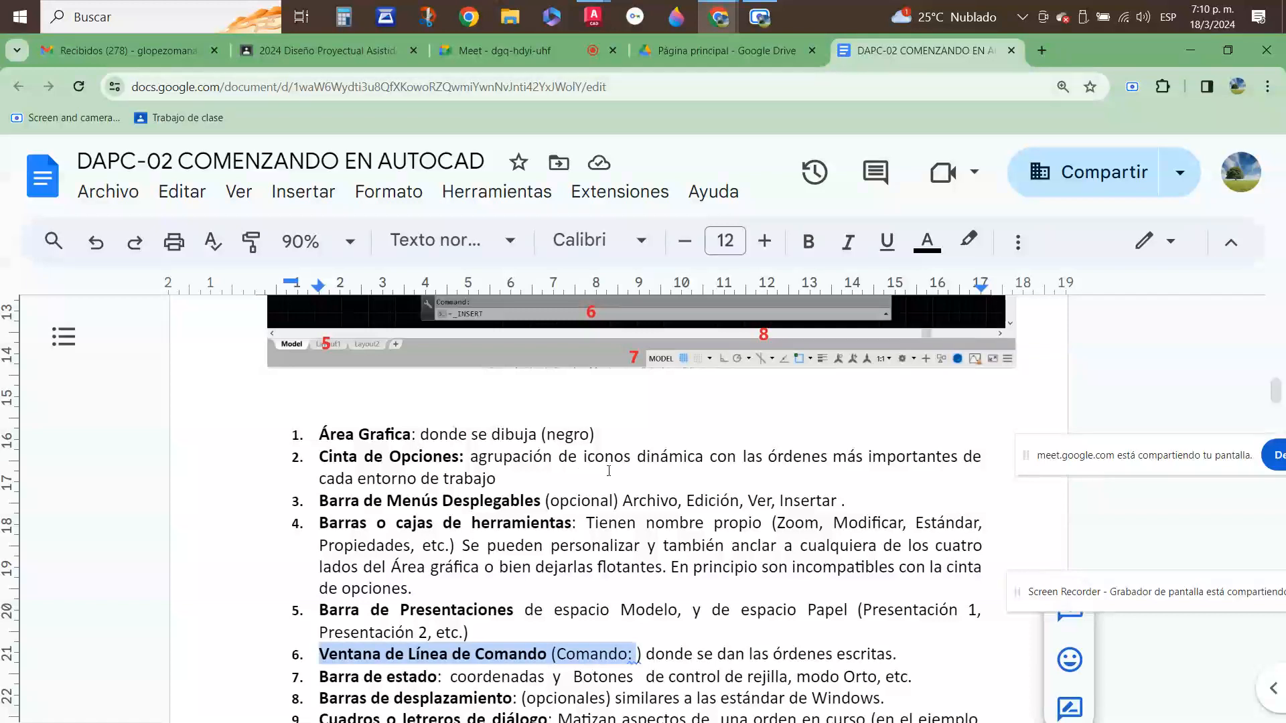
{"action": "scroll", "coordinate": [380, 690], "scroll_direction": "down", "scroll_amount": 1}
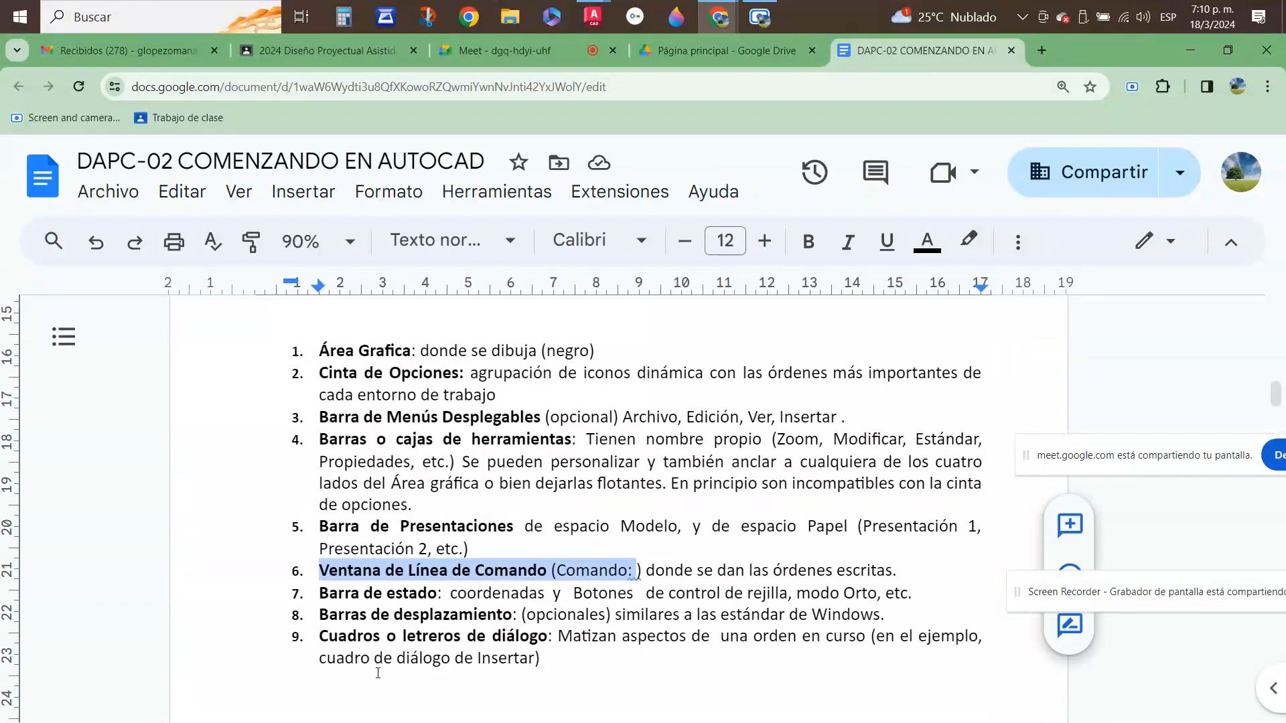
{"action": "left_click_drag", "start_coordinate": [321, 615], "coordinate": [621, 614]}
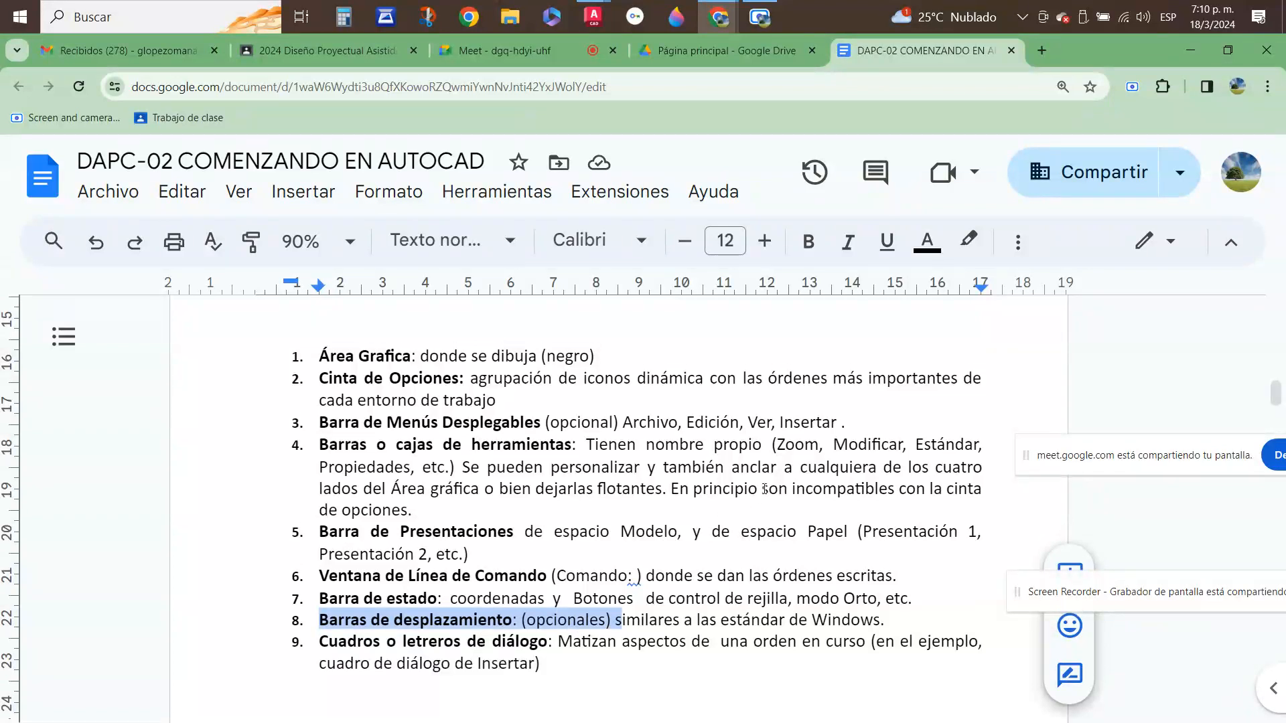
- Return to the numbered interface image in the document and move the Meet screen-sharing notice away from the page's scroll bar
{"action": "scroll", "coordinate": [661, 535], "scroll_direction": "up", "scroll_amount": 5}
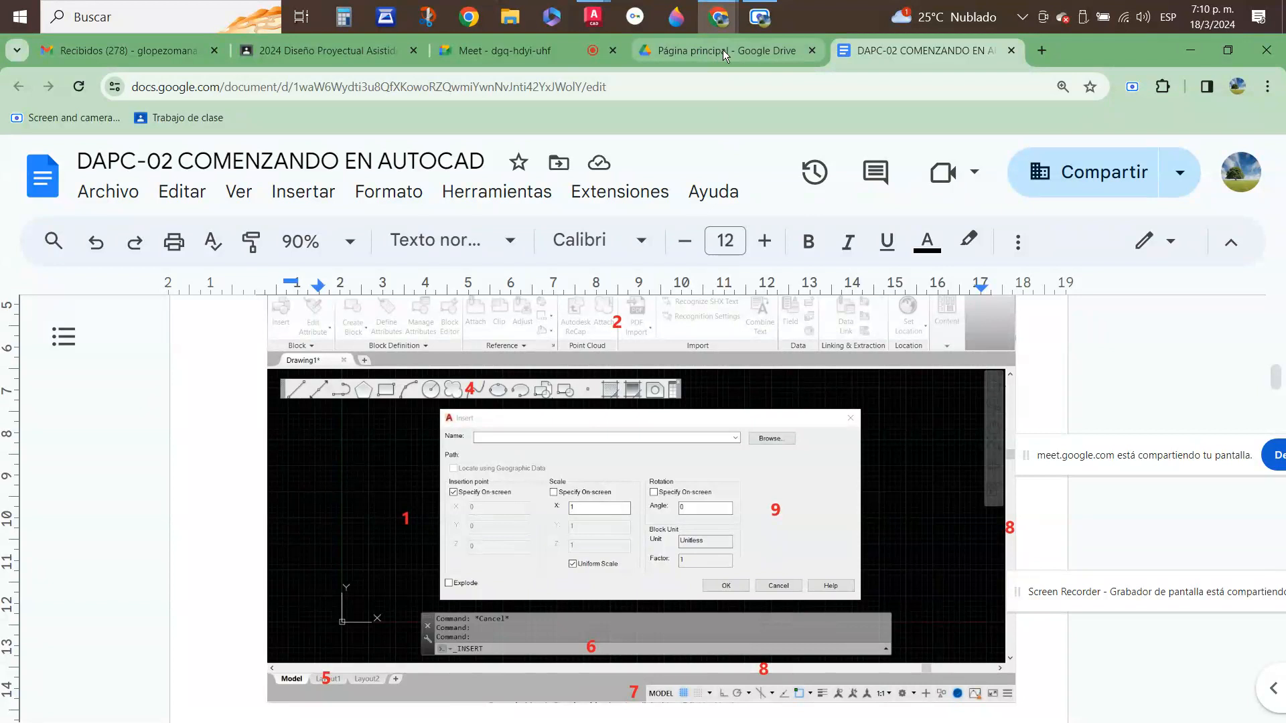
{"action": "left_click_drag", "start_coordinate": [1202, 455], "coordinate": [847, 223]}
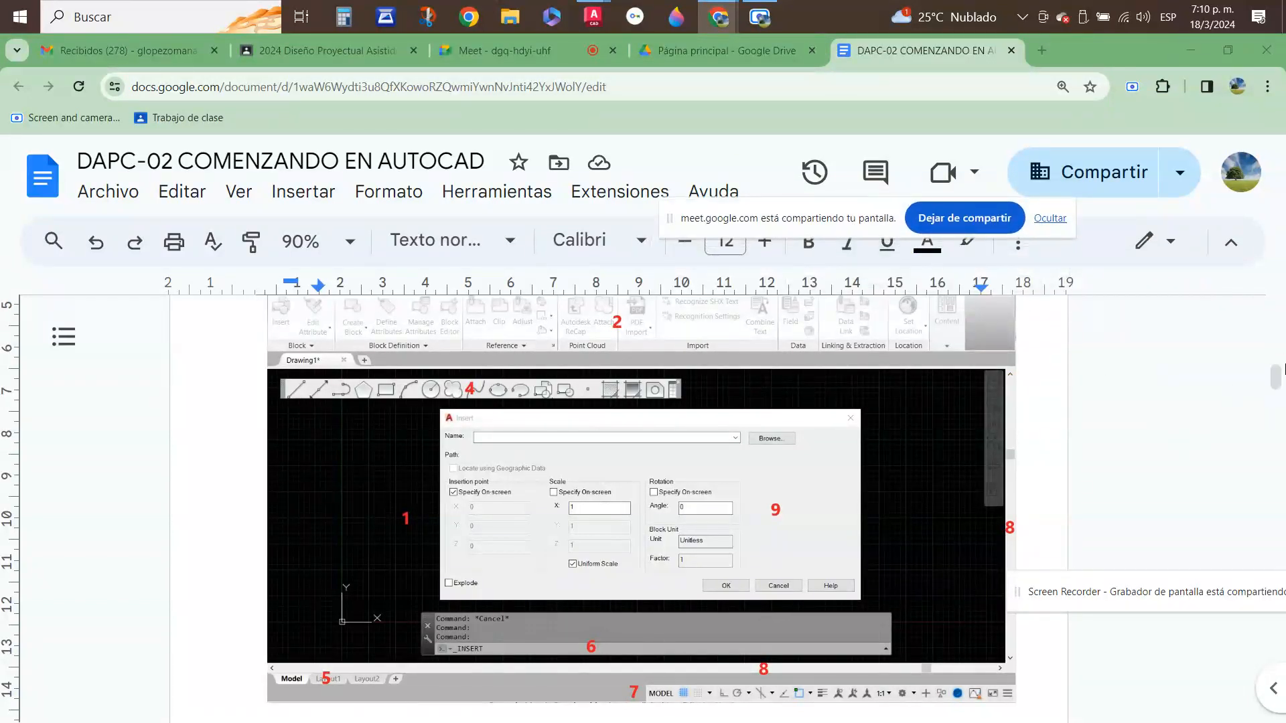
{"action": "mouse_move", "coordinate": [1278, 383]}
{"action": "left_mouse_down"}
{"action": "mouse_move", "coordinate": [1277, 358]}
{"action": "mouse_move", "coordinate": [1279, 403]}
{"action": "mouse_move", "coordinate": [1279, 305]}
{"action": "mouse_move", "coordinate": [1281, 383]}
{"action": "left_mouse_up"}
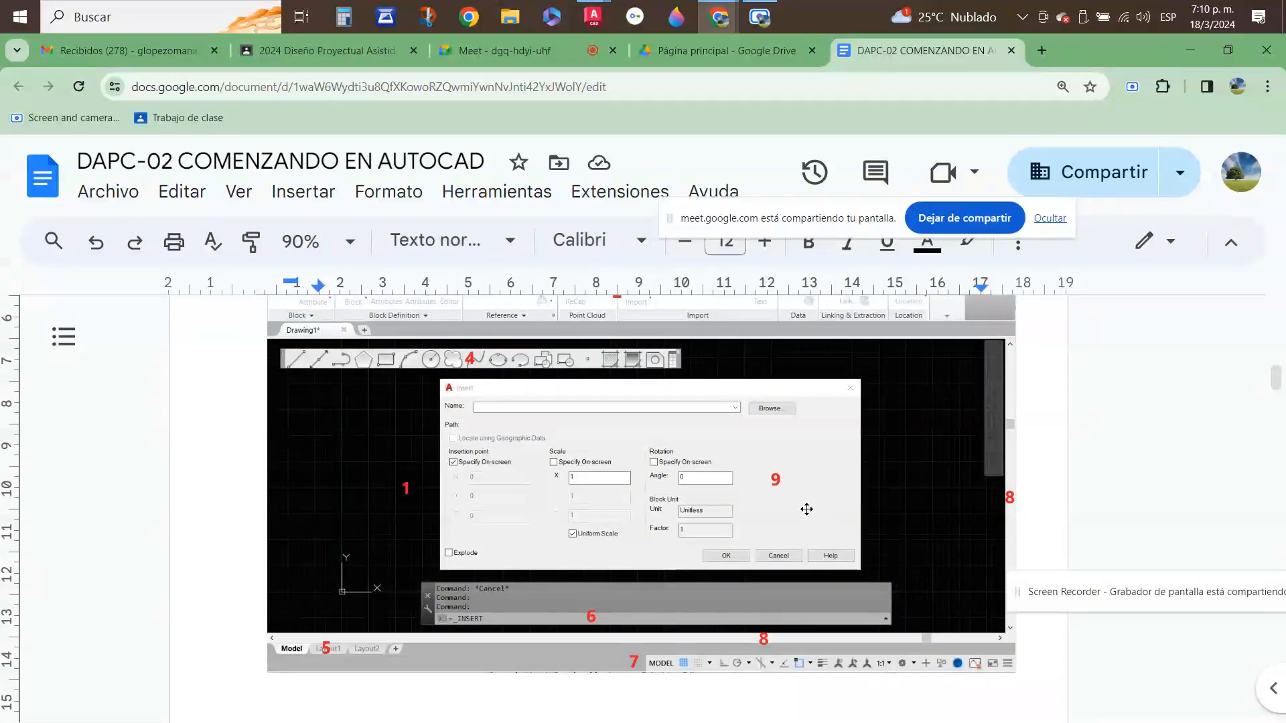
{"action": "scroll", "coordinate": [643, 382], "scroll_direction": "up", "scroll_amount": 3}
{"action": "scroll", "coordinate": [477, 259], "scroll_direction": "down", "scroll_amount": 2}
- Set the document zoom to 150% and examine the numbered interface image down to its scroll bars and status bar
{"action": "left_click", "coordinate": [317, 241]}
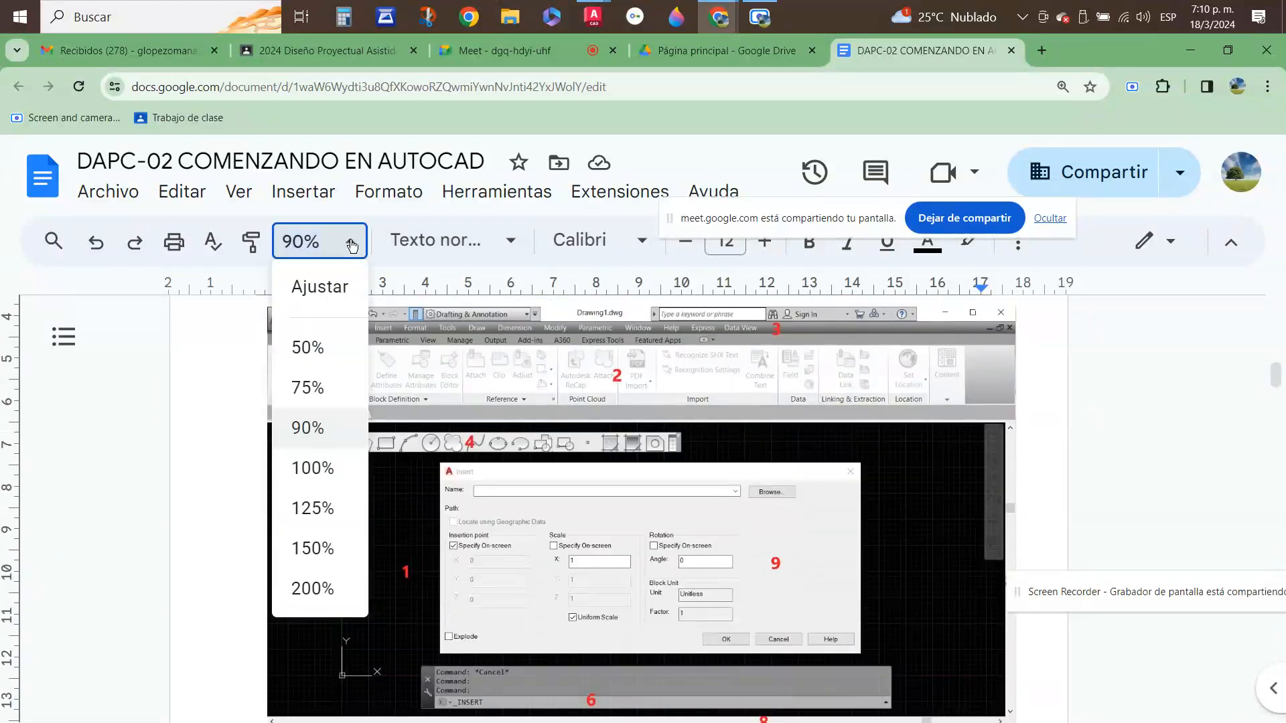
{"action": "left_click", "coordinate": [324, 532]}
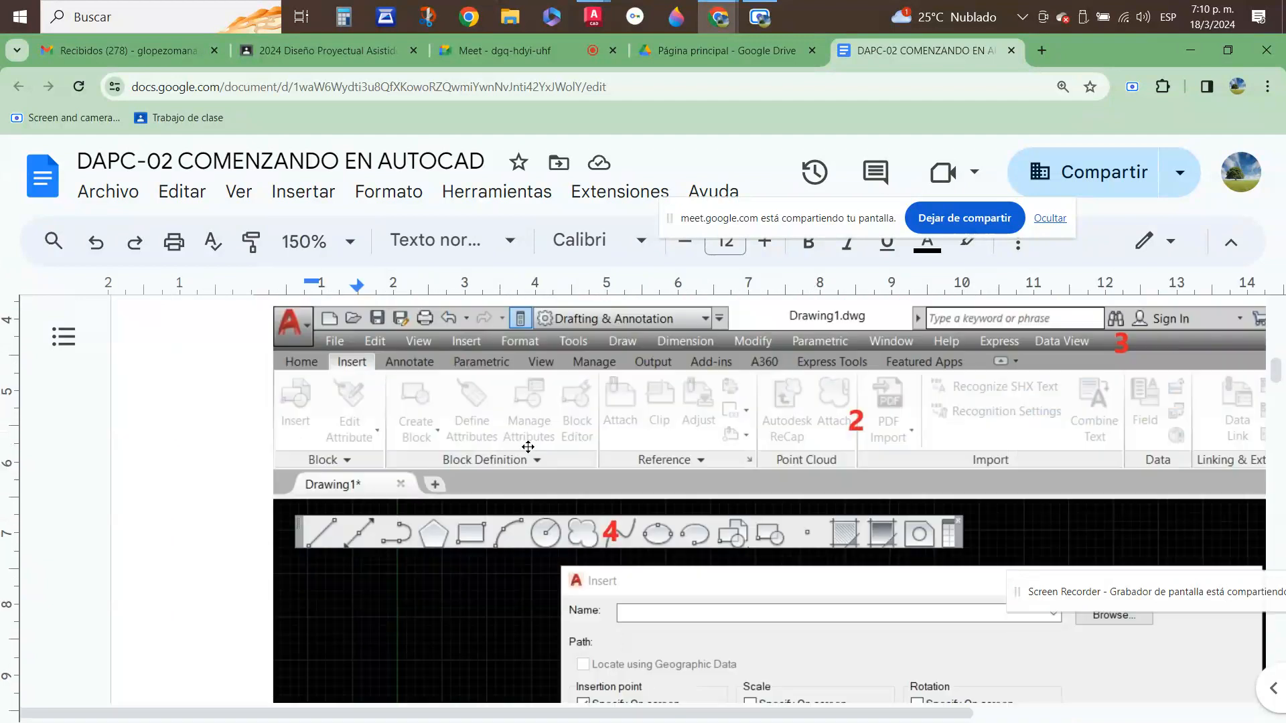
{"action": "left_click_drag", "start_coordinate": [410, 718], "coordinate": [629, 722]}
{"action": "scroll", "coordinate": [689, 502], "scroll_direction": "down", "scroll_amount": 5}
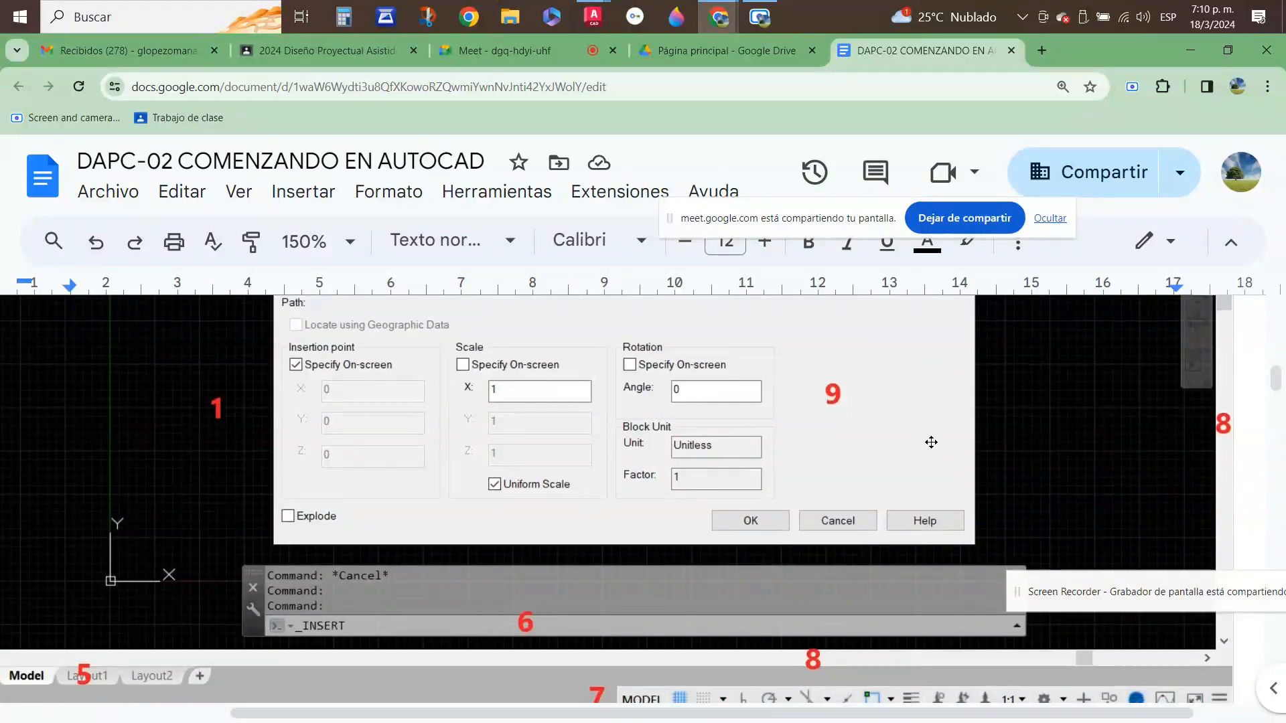
{"action": "scroll", "coordinate": [926, 439], "scroll_direction": "down", "scroll_amount": 1}
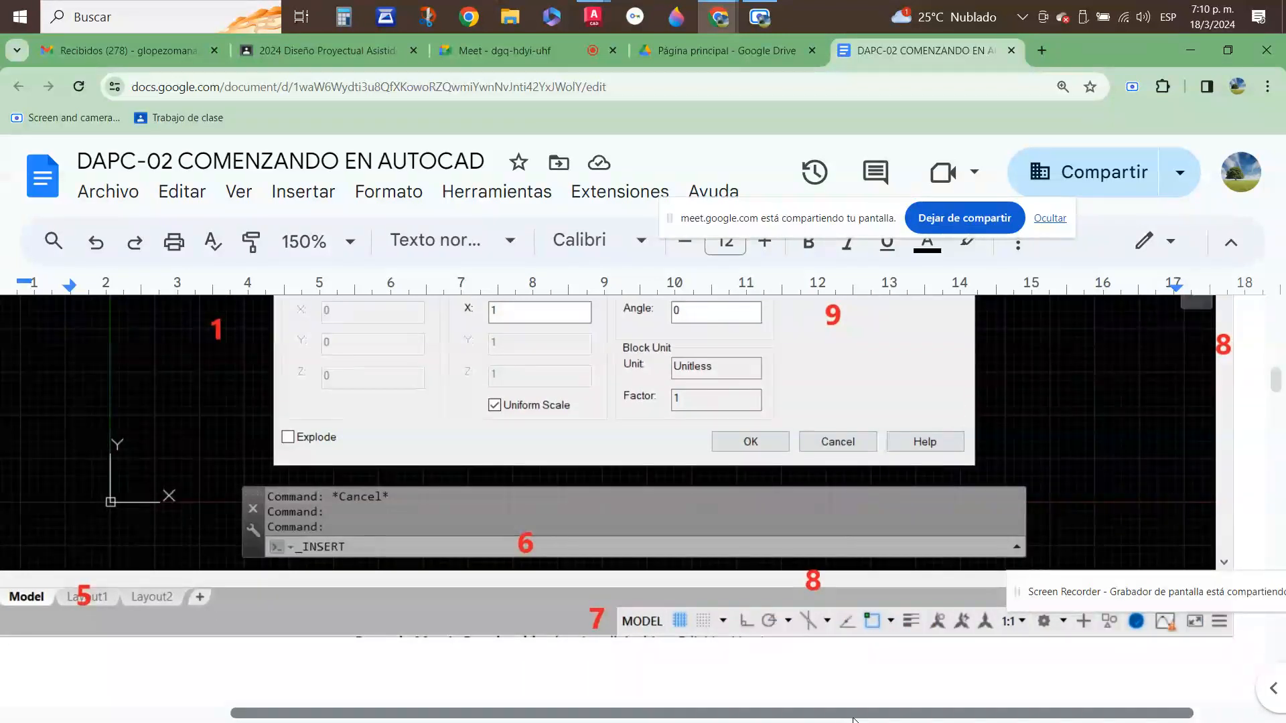
{"action": "scroll", "coordinate": [847, 718], "scroll_direction": "left", "scroll_amount": 1}
{"action": "scroll", "coordinate": [860, 716], "scroll_direction": "left", "scroll_amount": 1}
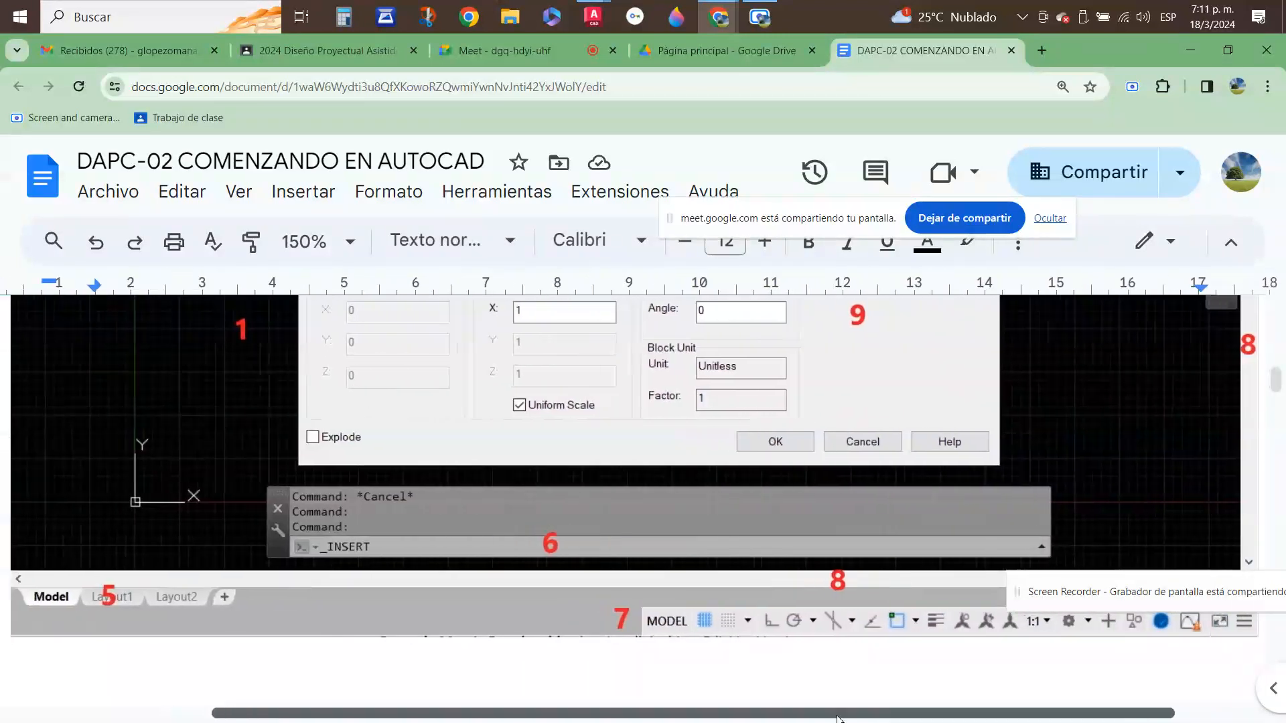
- Read list item 9, Cuadros o letreros de diálogo, and compare it with the Insert dialog in the interface image
{"action": "scroll", "coordinate": [823, 509], "scroll_direction": "down", "scroll_amount": 1}
{"action": "scroll", "coordinate": [824, 509], "scroll_direction": "down", "scroll_amount": 6}
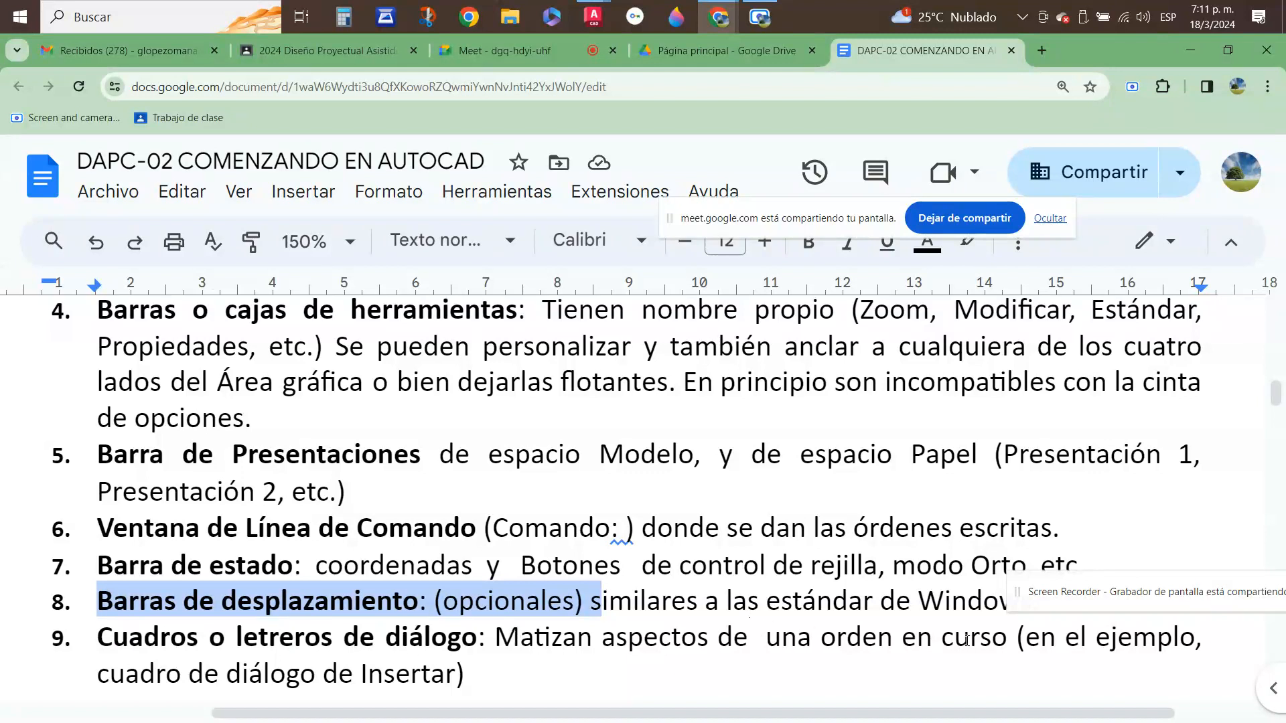
{"action": "scroll", "coordinate": [670, 647], "scroll_direction": "up", "scroll_amount": 10}
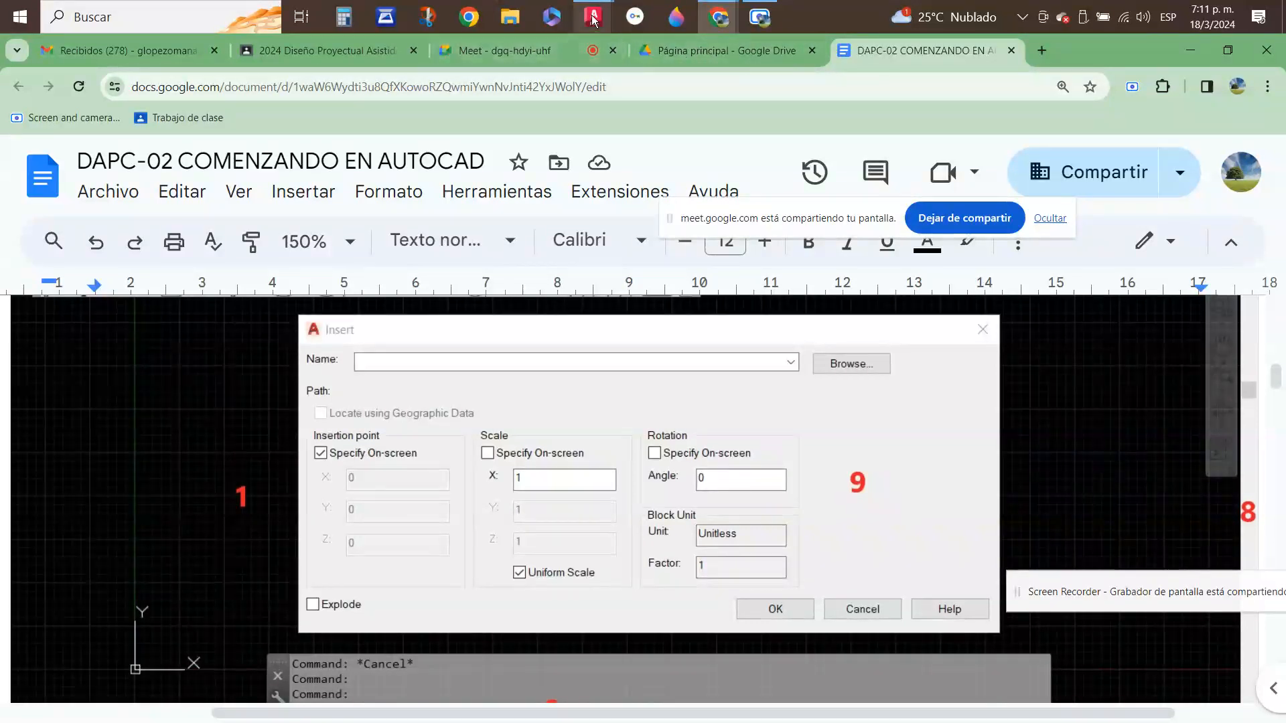
- Switch back to the Dibujo2 drawing in AutoCAD, cancel any active command and view all the drawn outlines
{"action": "mouse_move", "coordinate": [594, 19]}
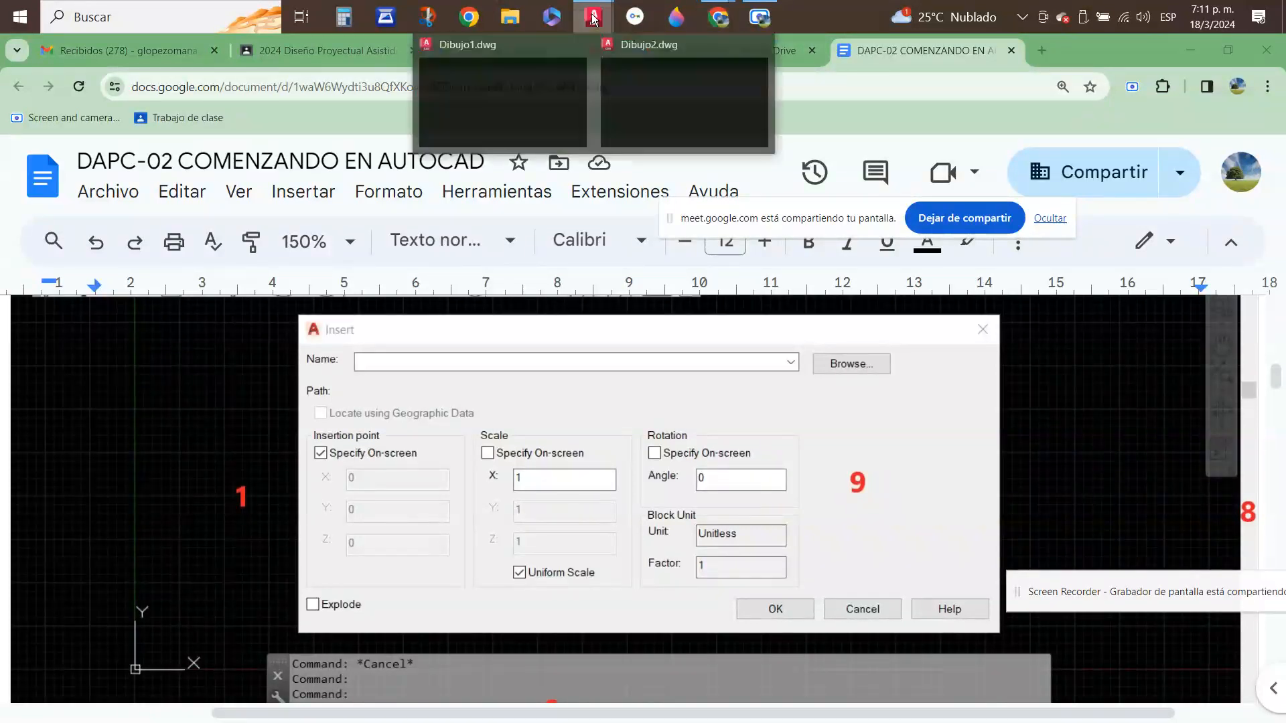
{"action": "left_click", "coordinate": [661, 126]}
{"action": "key", "text": "Escape"}
{"action": "key", "text": "Escape"}
{"action": "scroll", "coordinate": [803, 462], "scroll_direction": "down", "scroll_amount": 2}
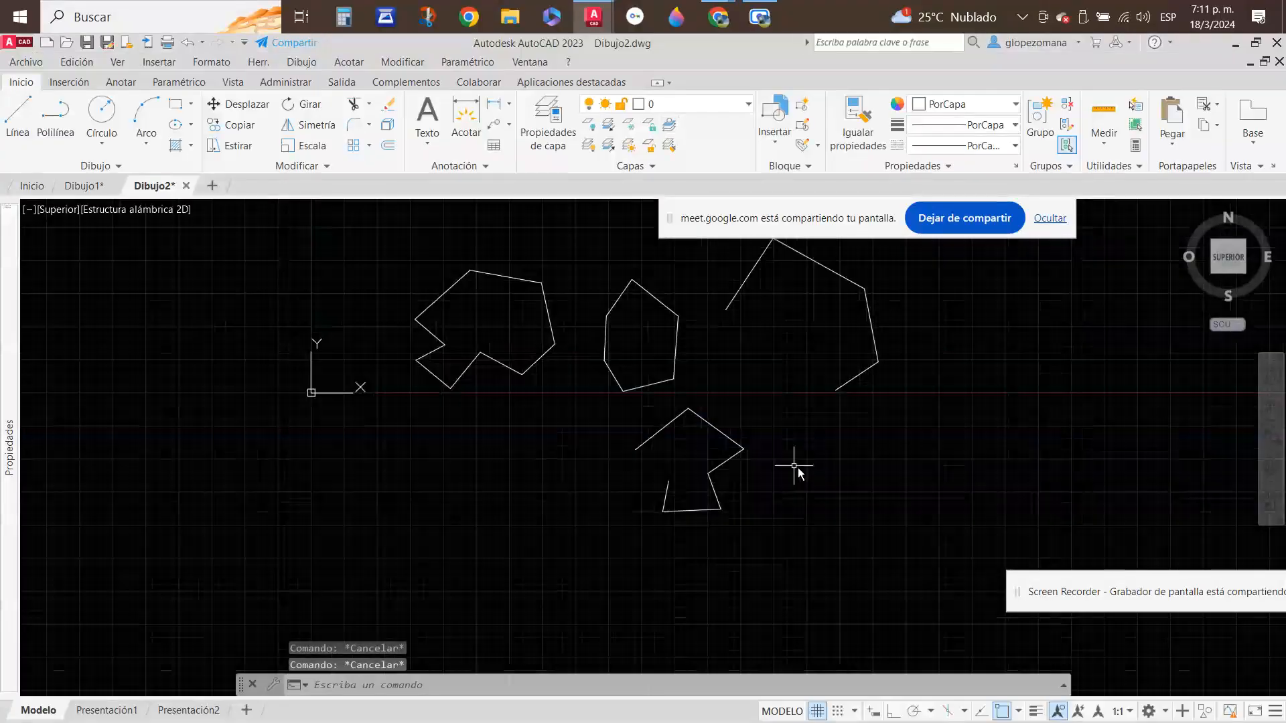
- Select all the drawn outlines in Dibujo2 with a crossing window and erase them
{"action": "left_click", "coordinate": [888, 519]}
{"action": "left_click", "coordinate": [372, 265]}
{"action": "type", "text": "e"}
{"action": "key", "text": "Return"}
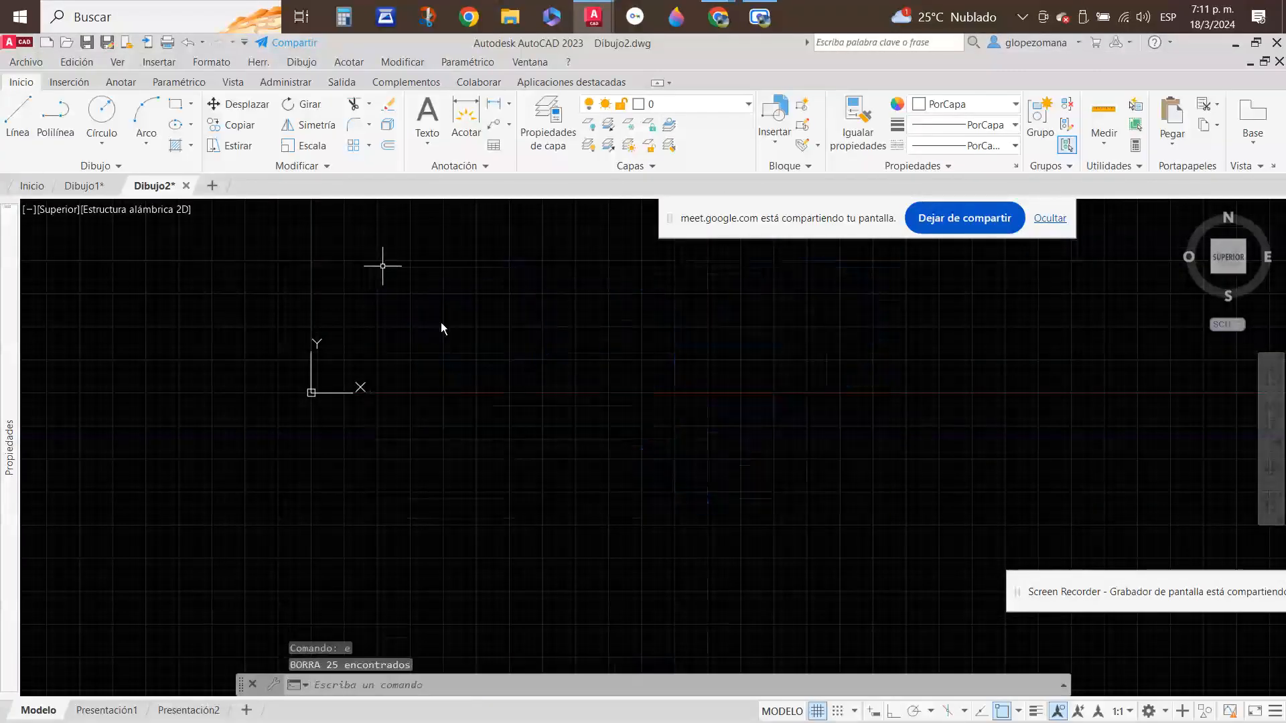
- Move the Meet screen-sharing notice lower in the drawing area and review the Properties palette down to its Varios section
{"action": "middle_click_drag", "start_coordinate": [738, 451], "coordinate": [670, 503]}
{"action": "mouse_move", "coordinate": [841, 221]}
{"action": "left_mouse_down"}
{"action": "mouse_move", "coordinate": [1029, 496]}
{"action": "mouse_move", "coordinate": [1002, 540]}
{"action": "left_mouse_up"}
{"action": "left_click", "coordinate": [1017, 173]}
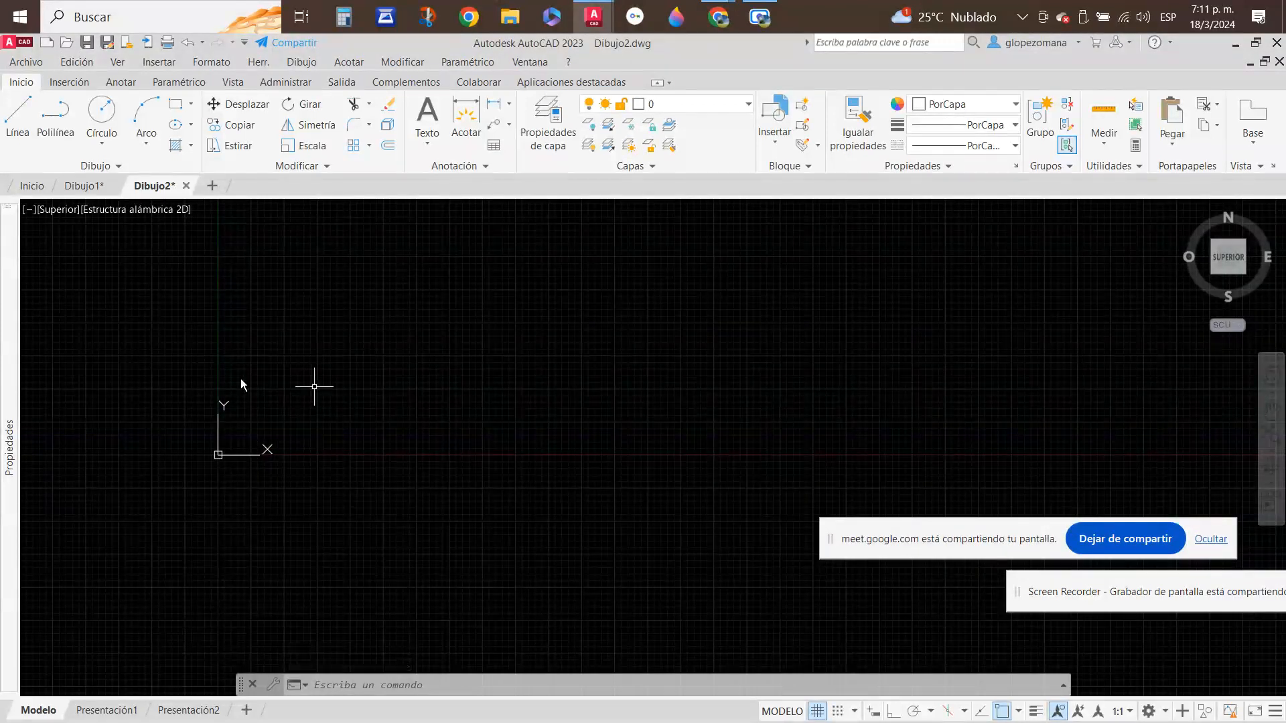
{"action": "mouse_move", "coordinate": [9, 447]}
{"action": "mouse_move", "coordinate": [2, 326]}
{"action": "scroll", "coordinate": [238, 588], "scroll_direction": "down", "scroll_amount": 1}
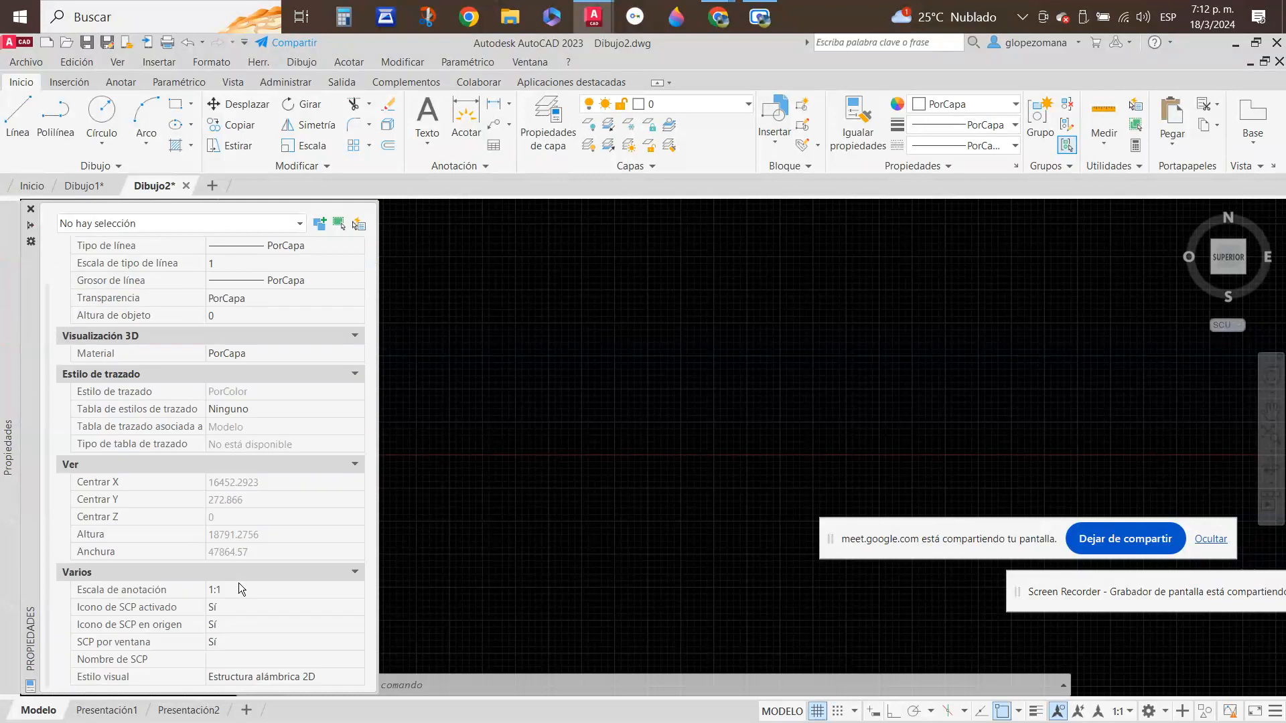
{"action": "scroll", "coordinate": [251, 545], "scroll_direction": "up", "scroll_amount": 1}
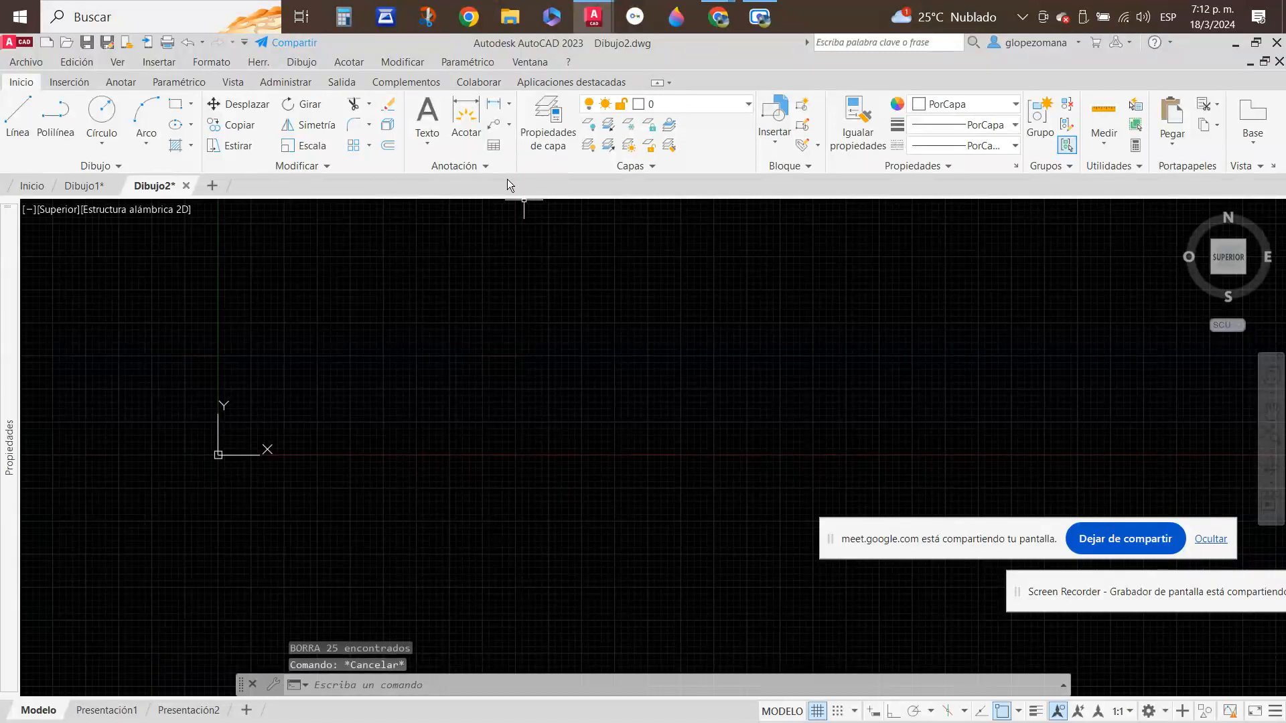
- Open the text style manager, move the Meet notice off the Estilo de texto dialog, examine its options and close it
{"action": "left_click", "coordinate": [485, 166]}
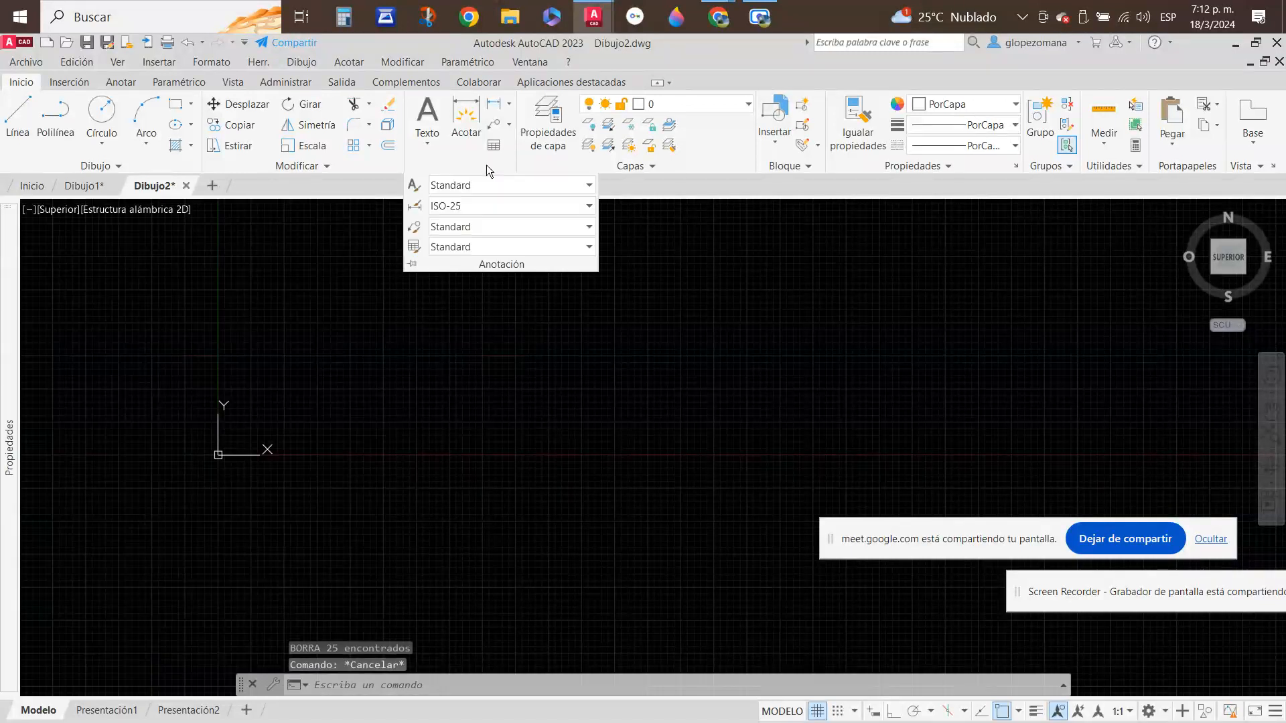
{"action": "left_click", "coordinate": [544, 185]}
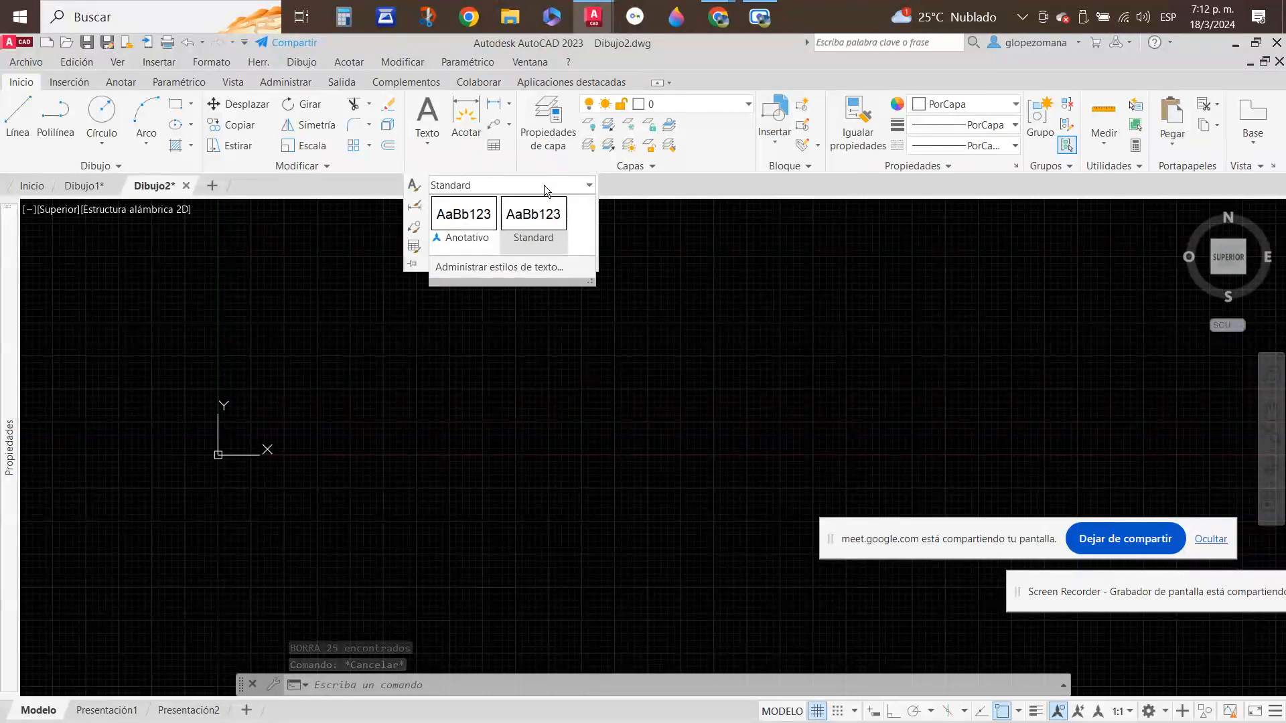
{"action": "left_click", "coordinate": [522, 268]}
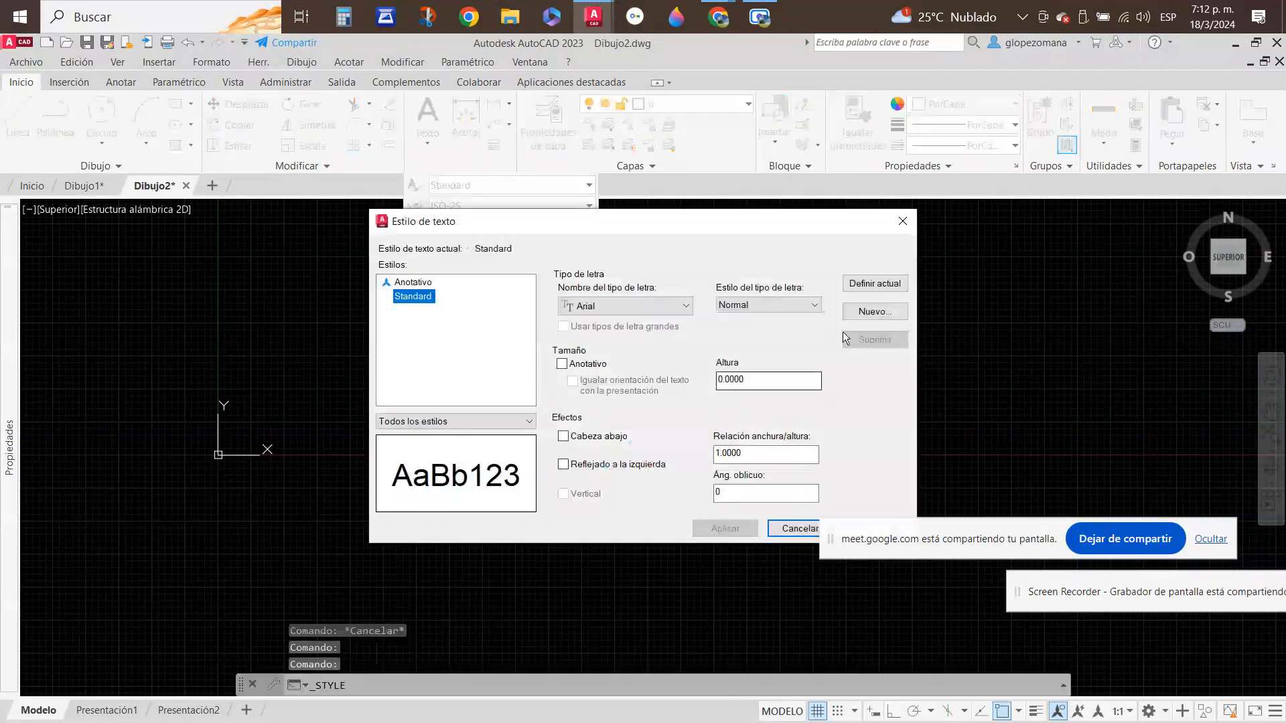
{"action": "left_click_drag", "start_coordinate": [993, 545], "coordinate": [1044, 644]}
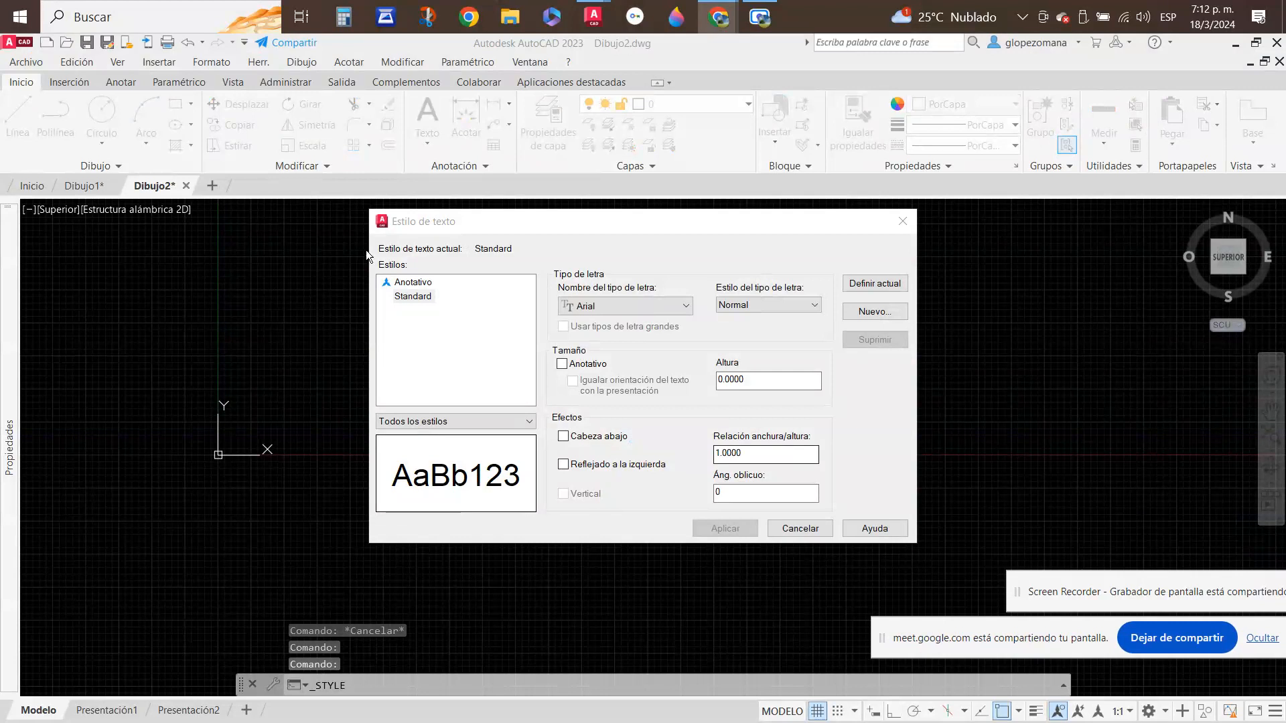
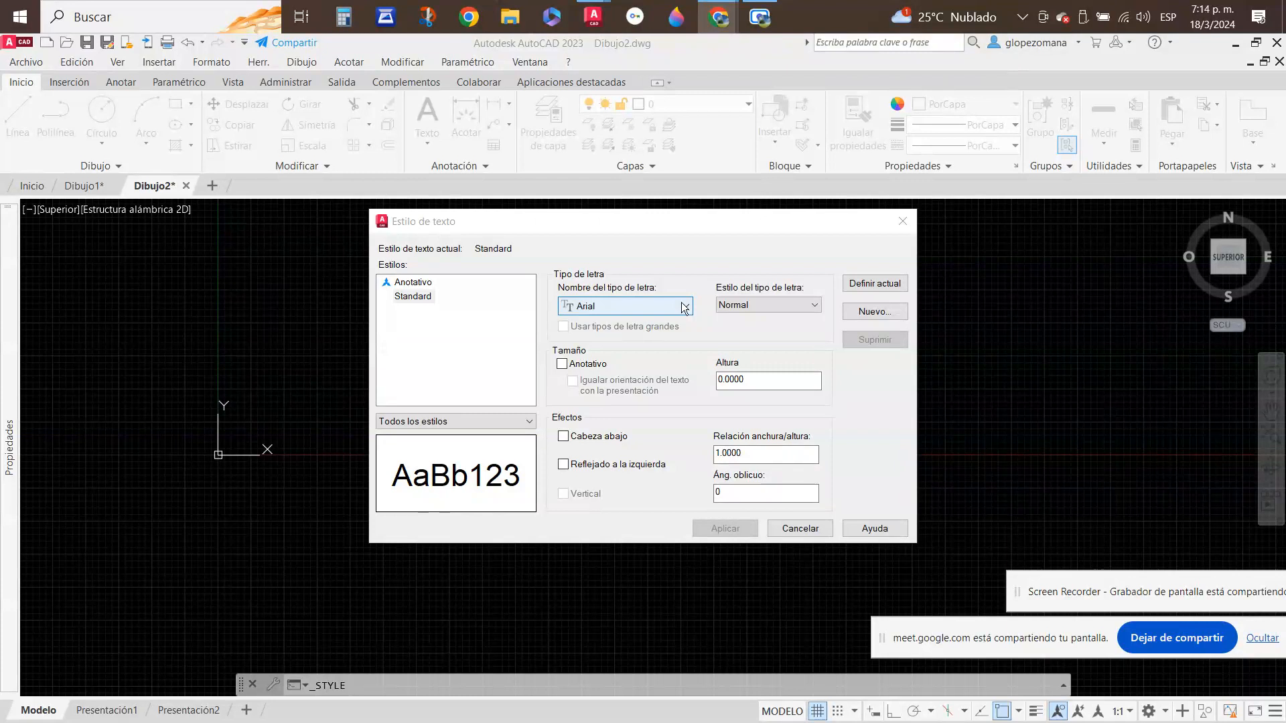
{"action": "left_click", "coordinate": [901, 221]}
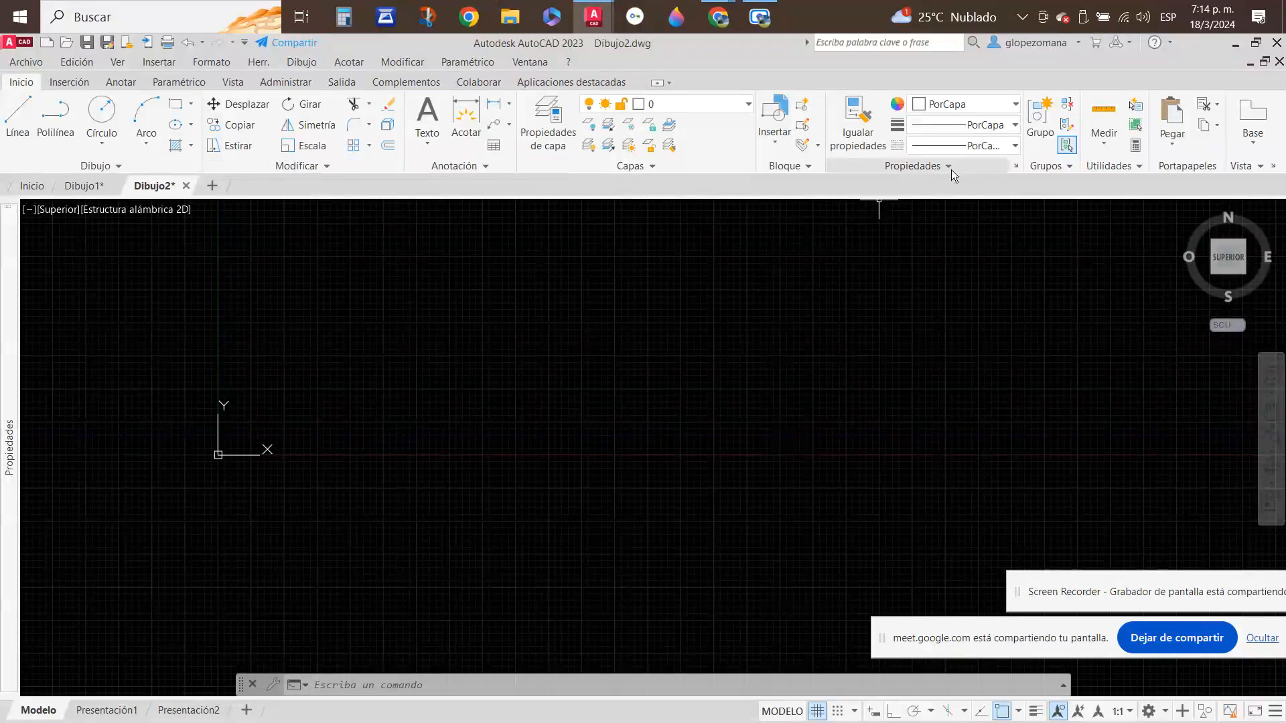
- Examine the additional Dibujo, Modificar and Propiedades tools in their expanded ribbon groups and collapse them again
{"action": "left_click", "coordinate": [100, 168]}
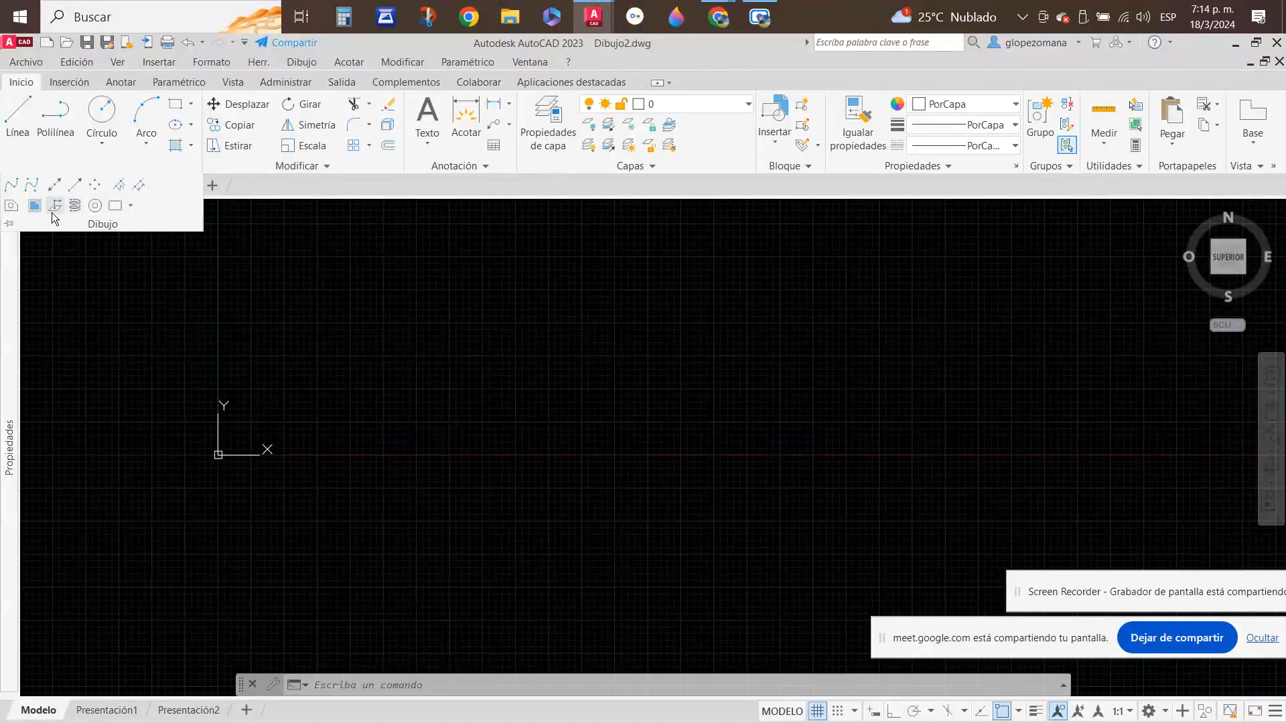
{"action": "key", "text": "Escape"}
{"action": "left_click", "coordinate": [323, 166]}
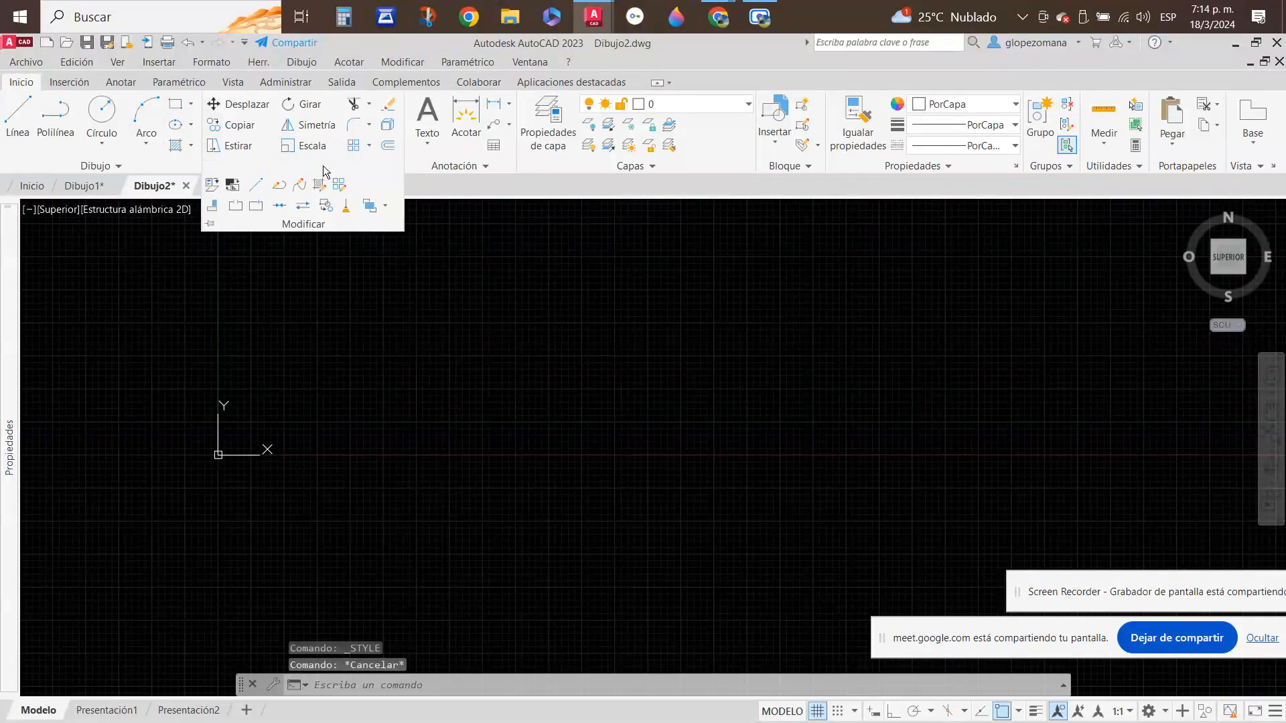
{"action": "key", "text": "Escape"}
{"action": "left_click", "coordinate": [503, 247]}
{"action": "key", "text": "Escape"}
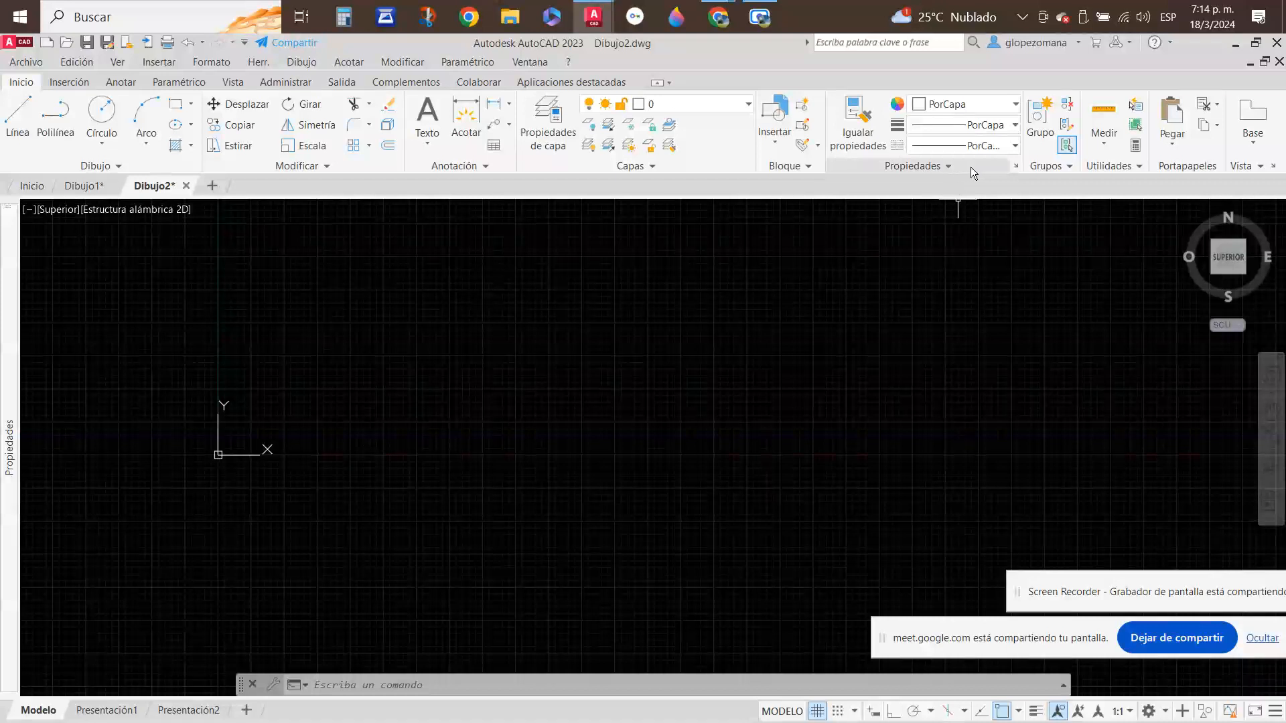
{"action": "left_click", "coordinate": [948, 167]}
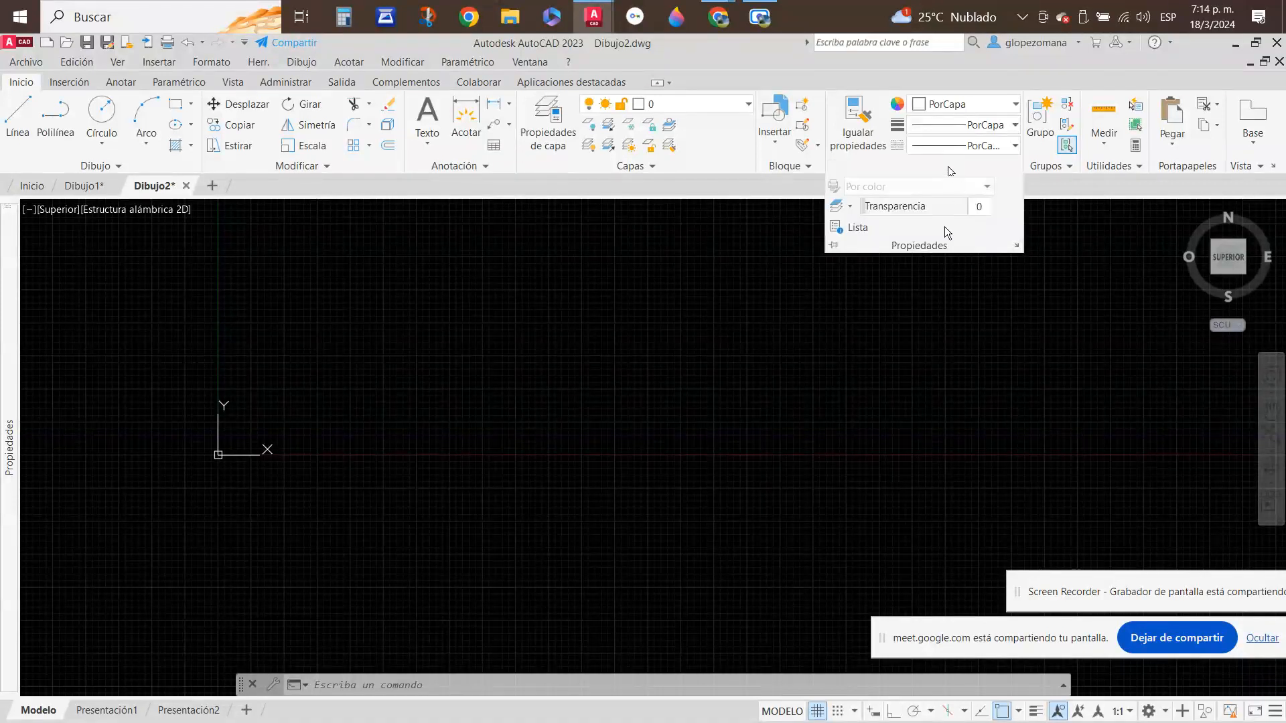
{"action": "key", "text": "Escape"}
{"action": "key", "text": "Escape"}
{"action": "key", "text": "Escape"}
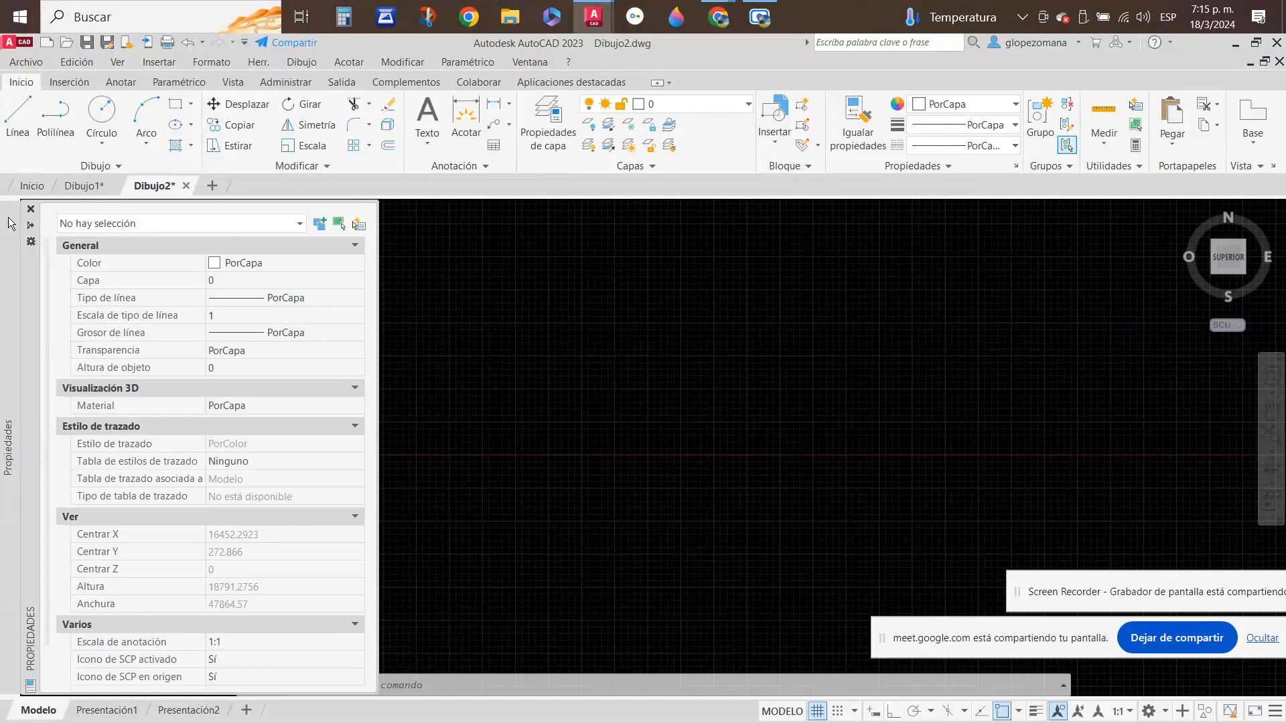
- Close and reopen the Properties palette, and compare its settings with the expanded Propiedades ribbon group
{"action": "left_click", "coordinate": [31, 208]}
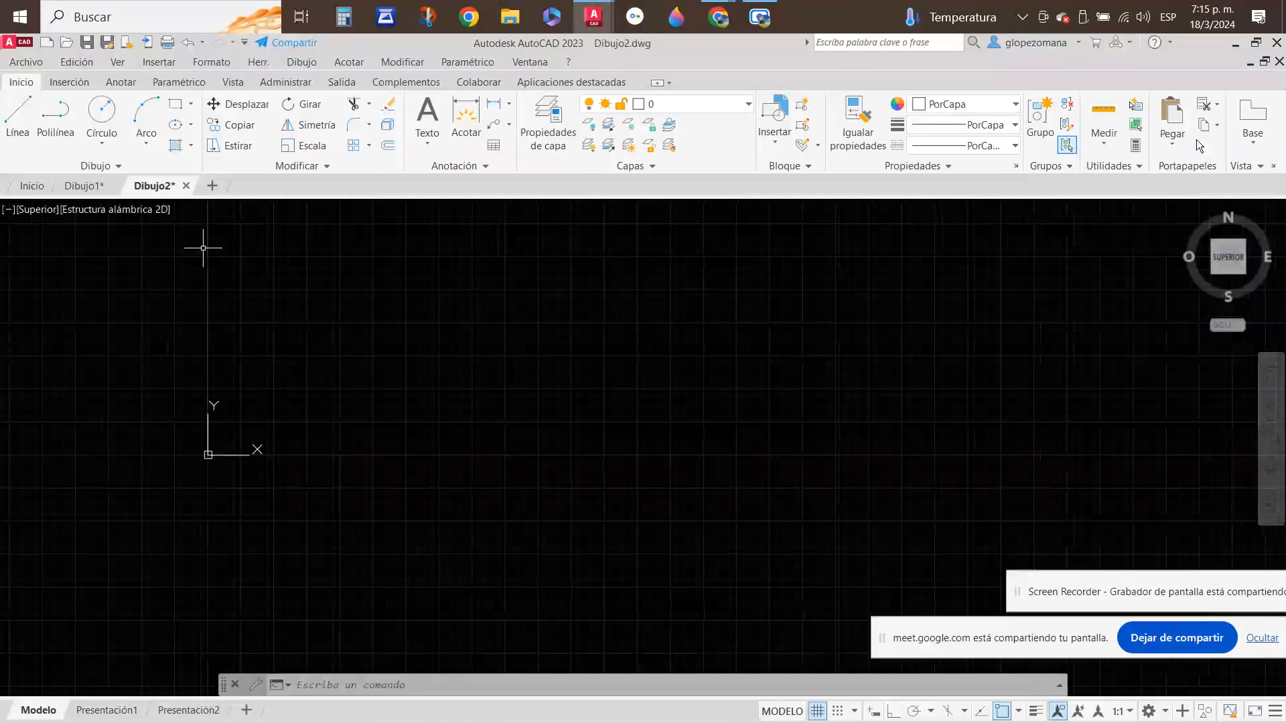
{"action": "left_click", "coordinate": [1015, 167]}
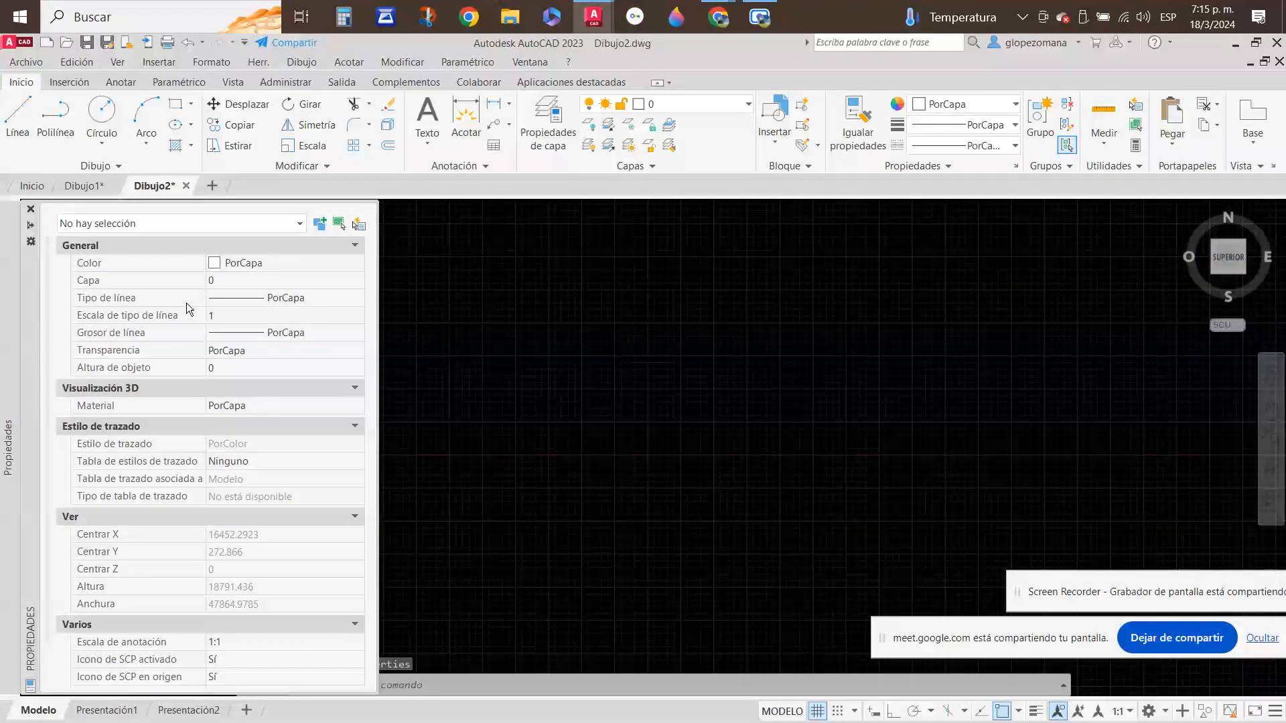
{"action": "key", "text": "ctrl+1"}
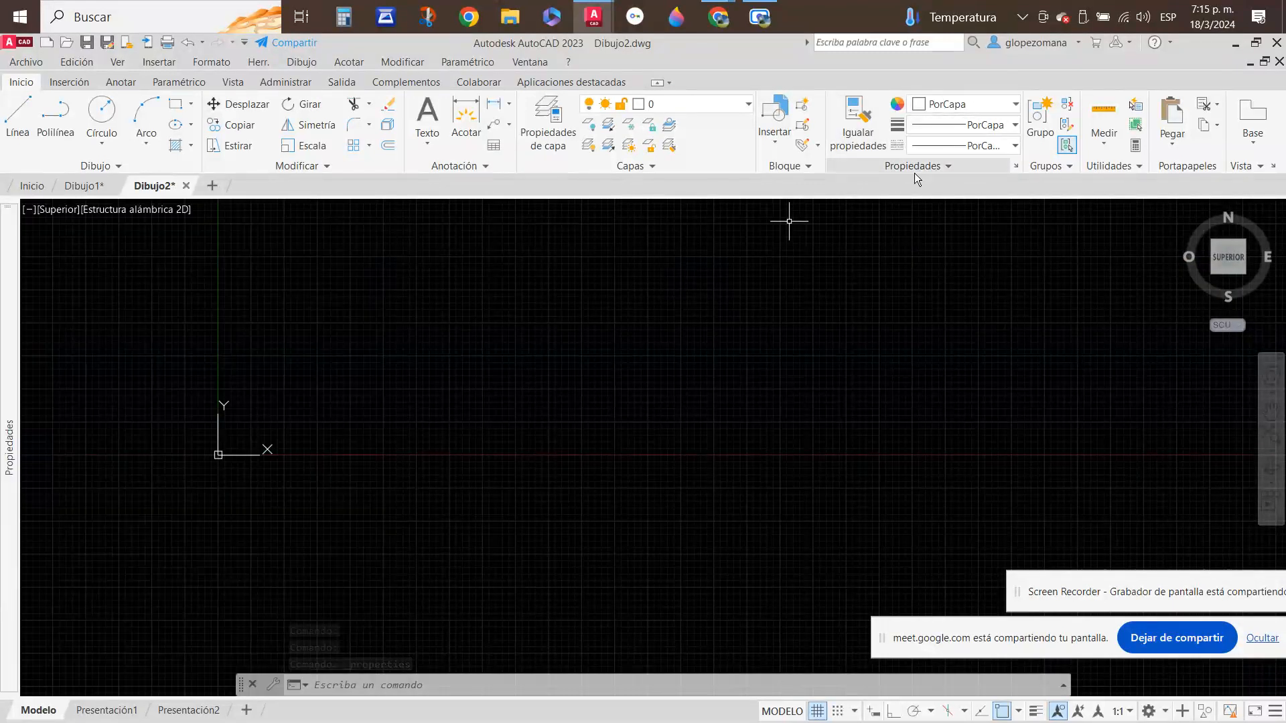
{"action": "left_click", "coordinate": [948, 166]}
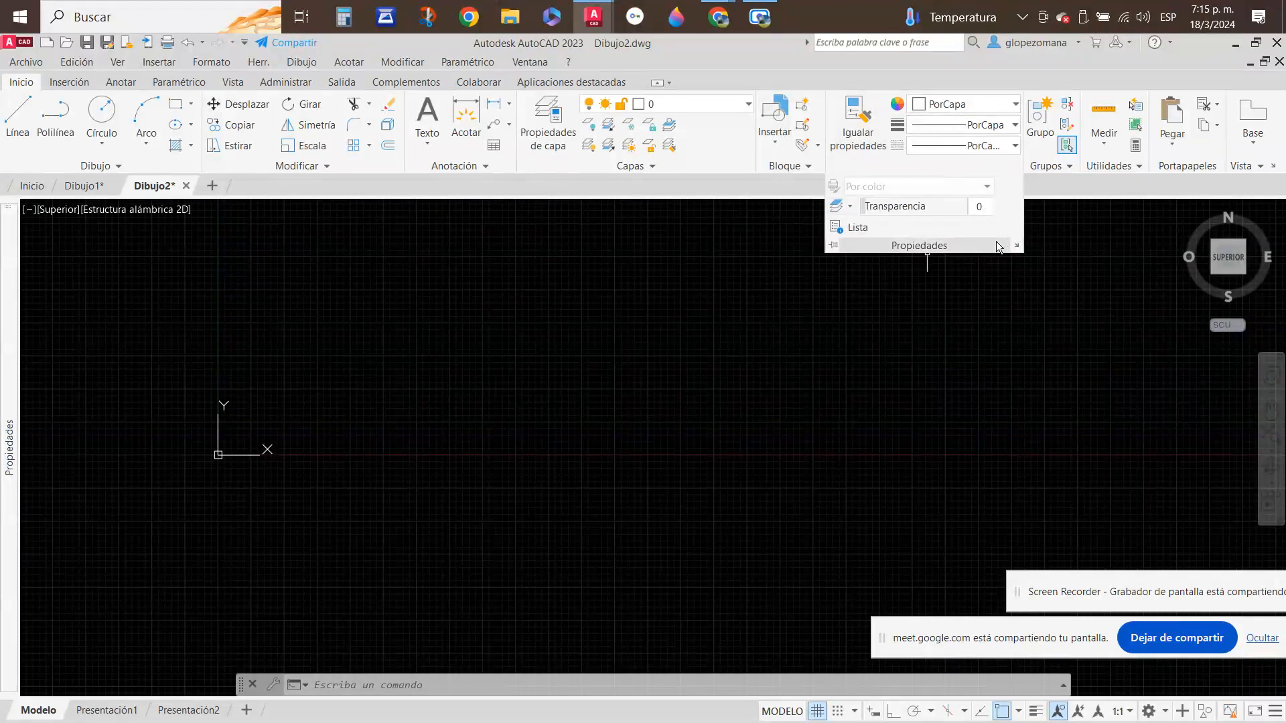
{"action": "mouse_move", "coordinate": [8, 314]}
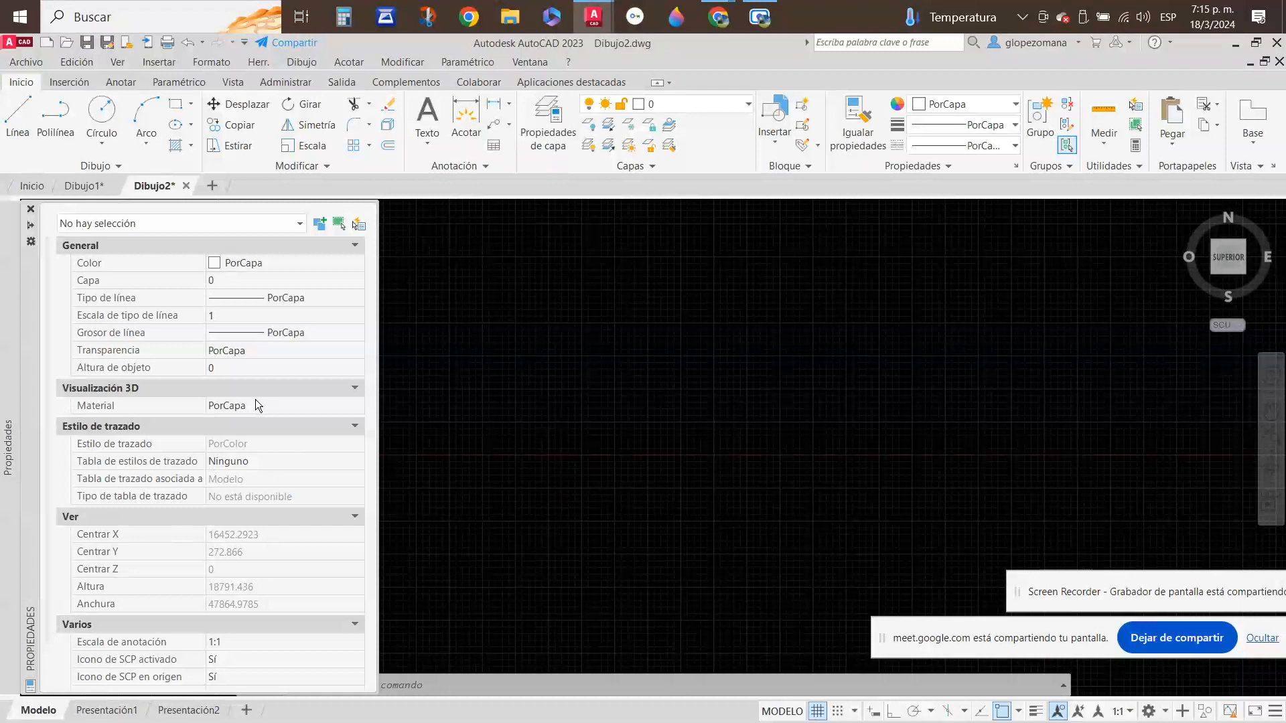
{"action": "key", "text": "Escape"}
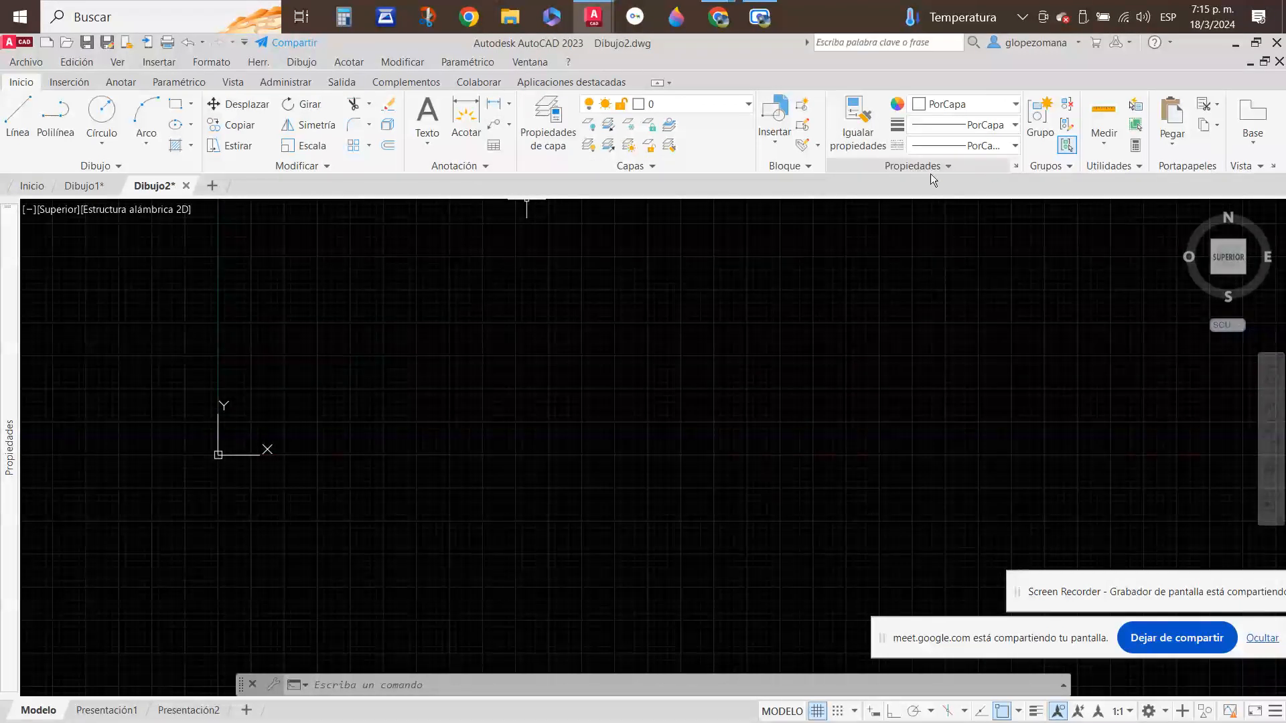
- Reopen the Estilo de texto dialog and browse the available fonts and font styles for the Standard text style
{"action": "left_click", "coordinate": [479, 163]}
{"action": "left_click", "coordinate": [563, 185]}
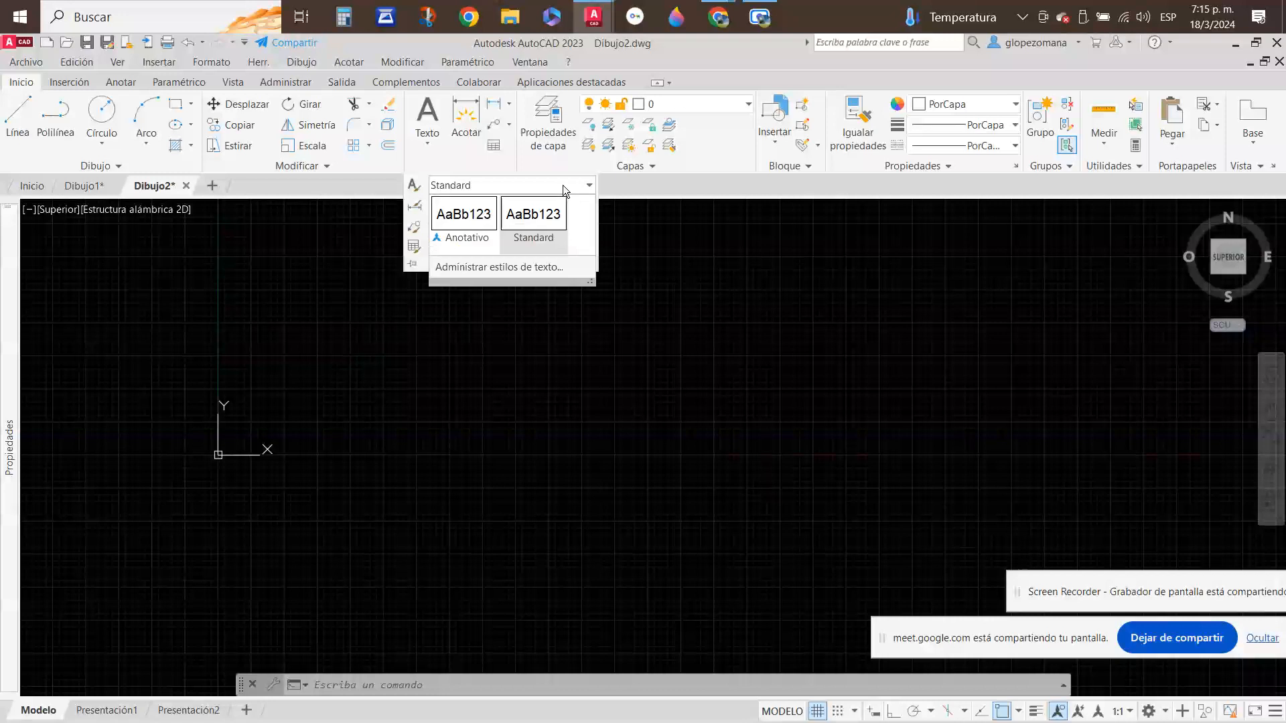
{"action": "left_click", "coordinate": [504, 265]}
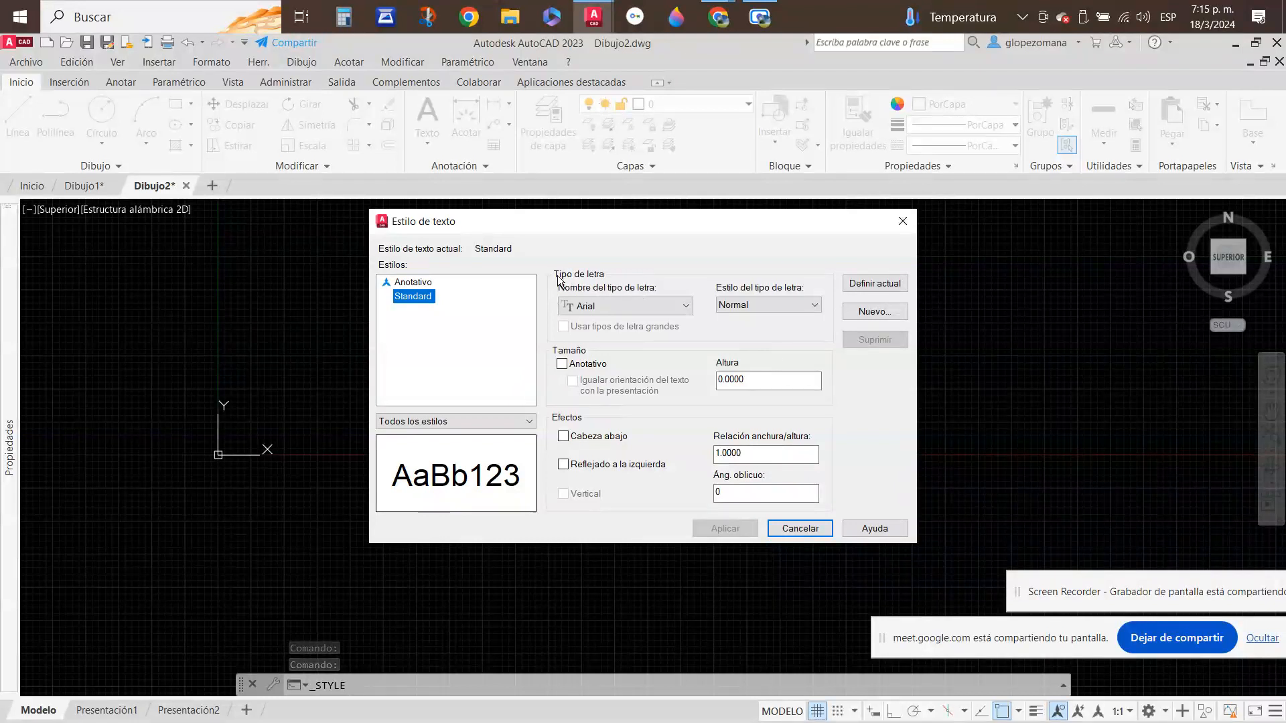
{"action": "key", "text": "Tab"}
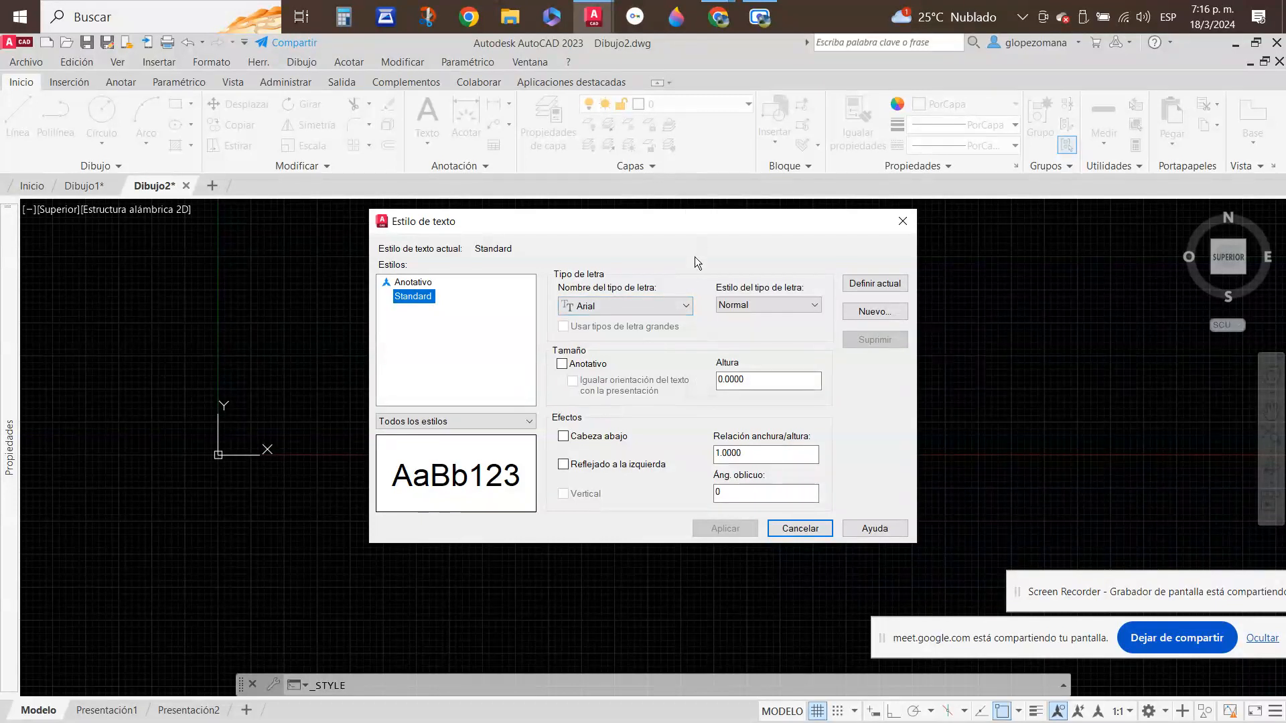
{"action": "left_click", "coordinate": [687, 305]}
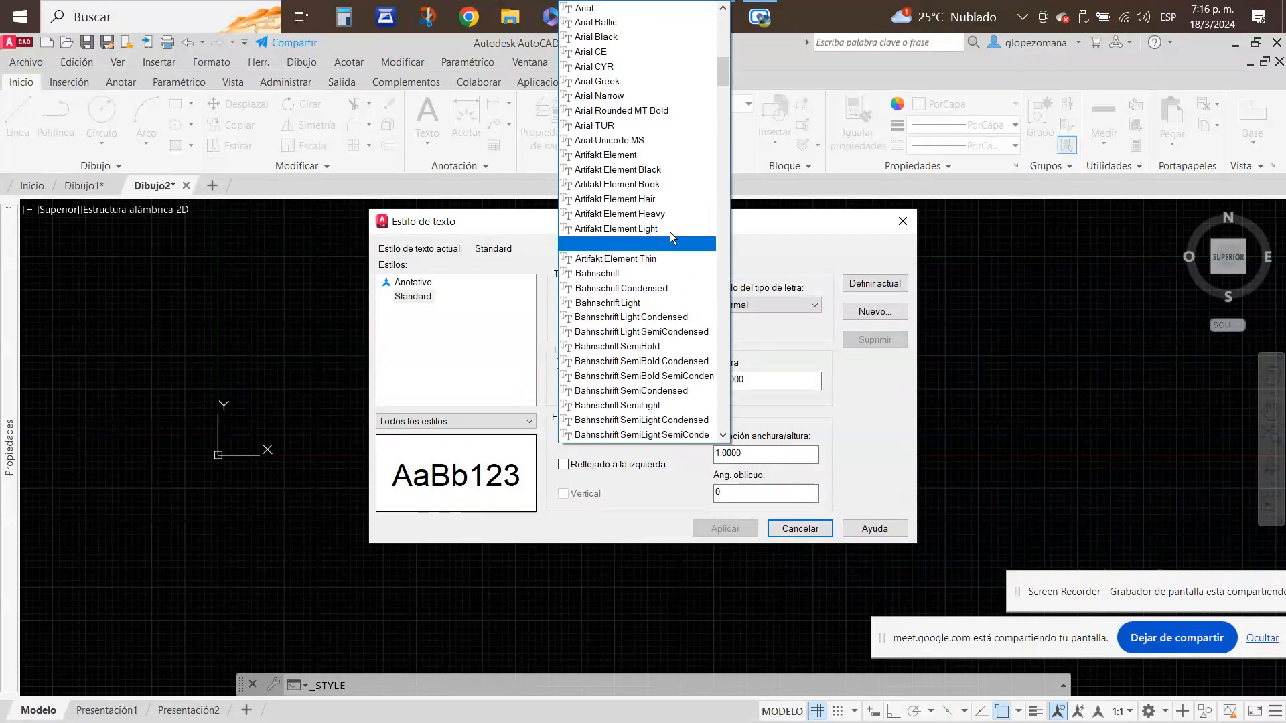
{"action": "left_click_drag", "start_coordinate": [725, 70], "coordinate": [740, 462]}
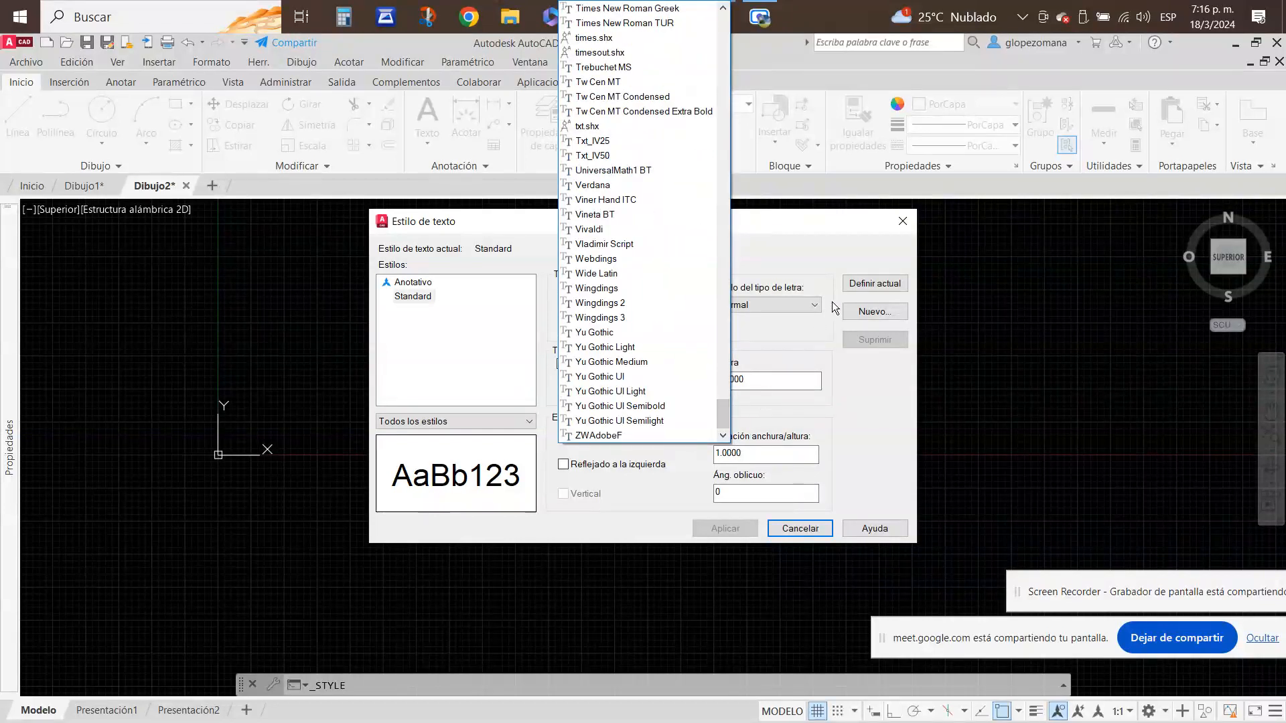
{"action": "left_click", "coordinate": [827, 324]}
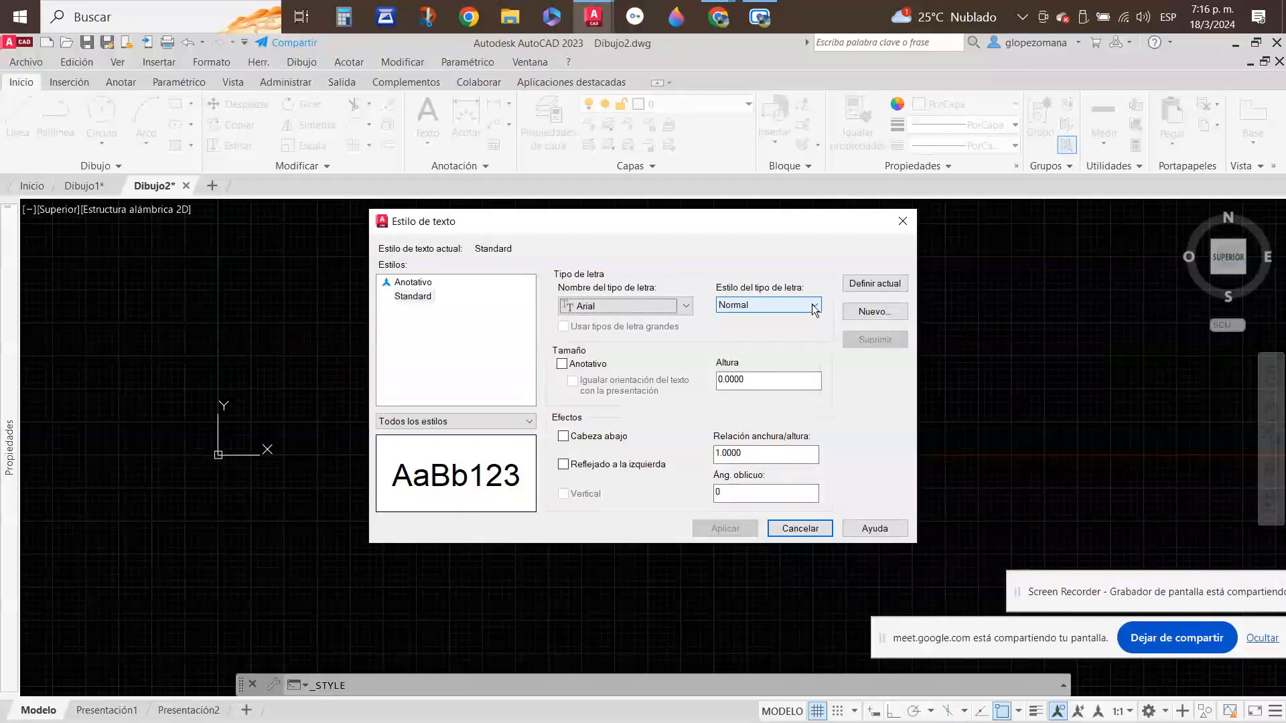
{"action": "left_click", "coordinate": [817, 303]}
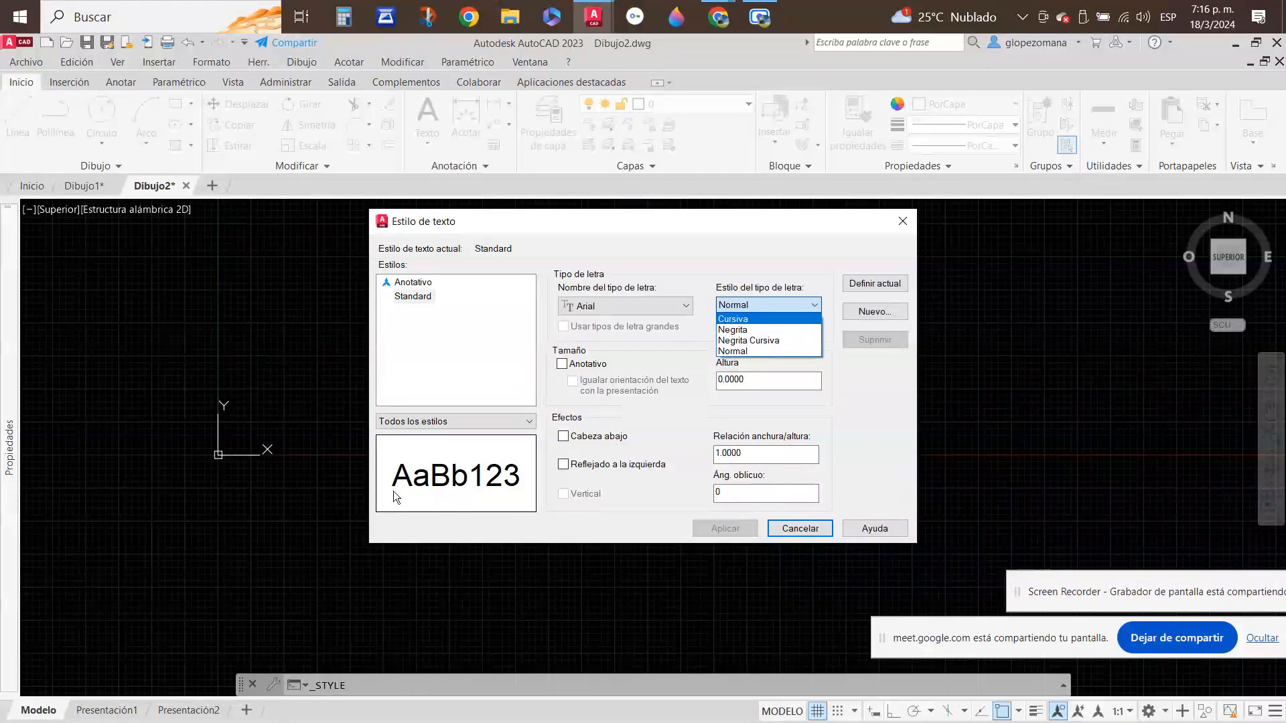
{"action": "left_click", "coordinate": [600, 307]}
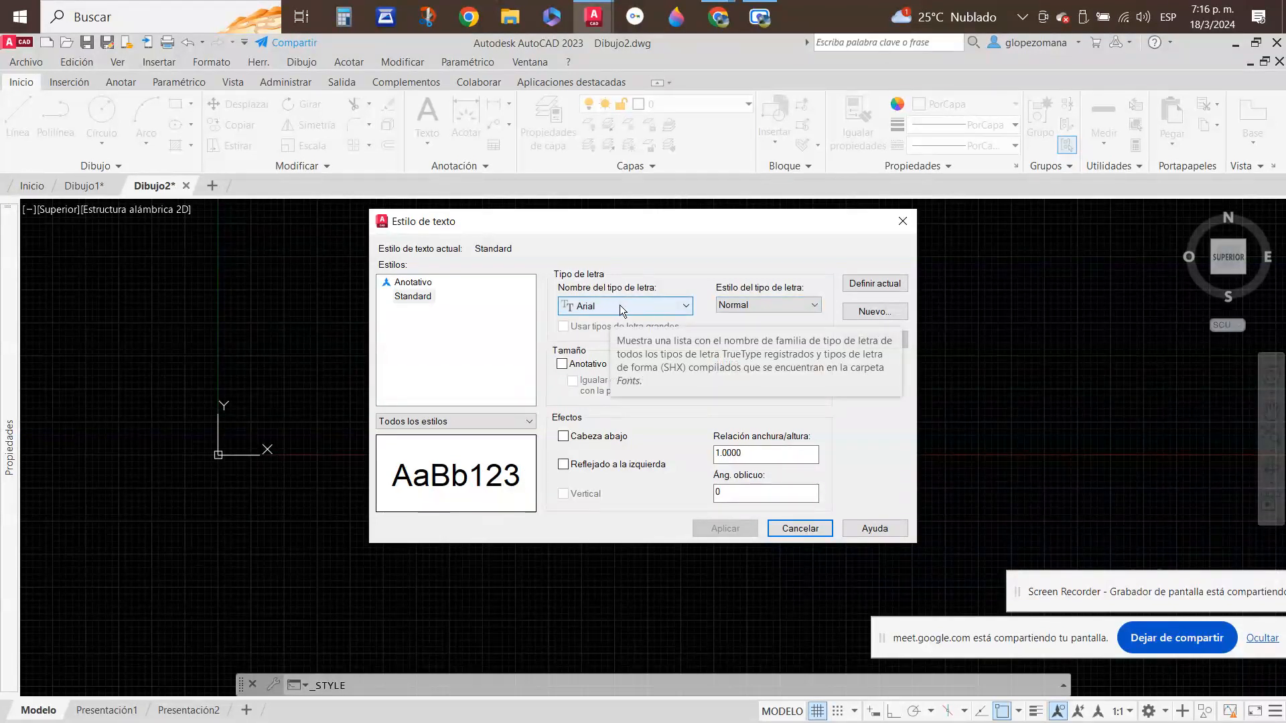
- Preview the Negrita and Negrita Cursiva font styles on the Standard text style, and close the dialog without applying them
{"action": "left_click", "coordinate": [781, 307]}
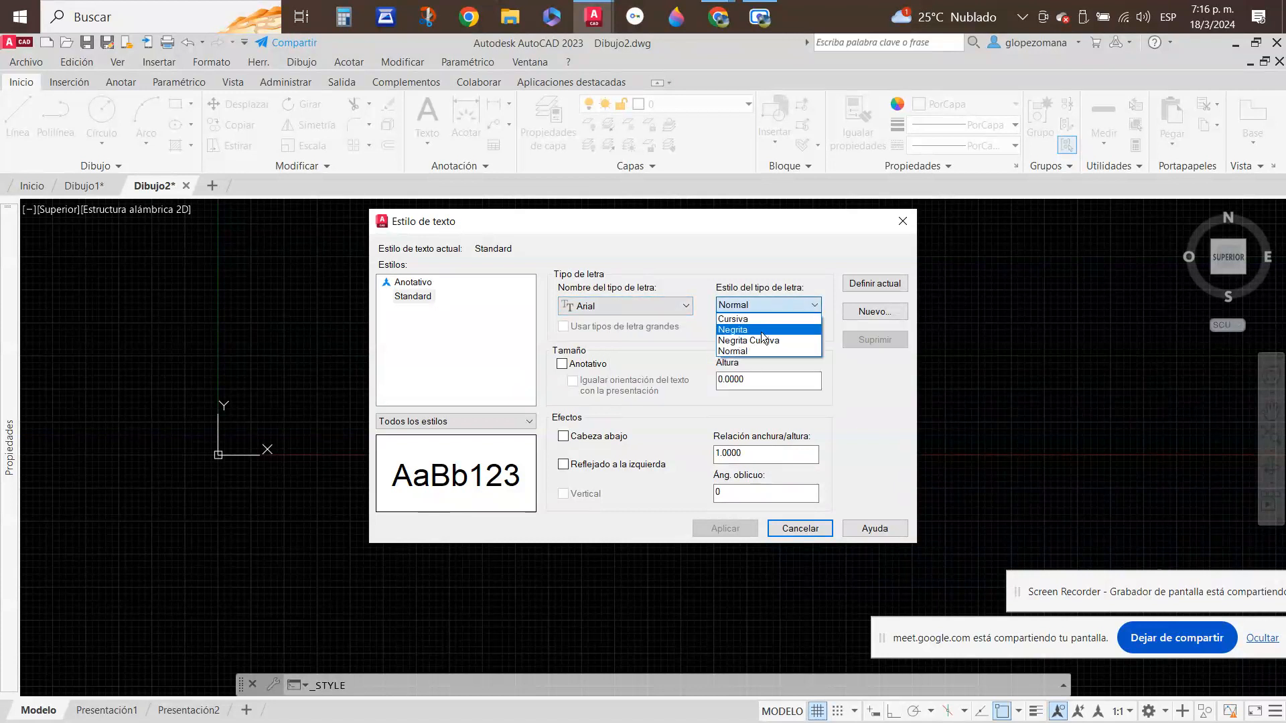
{"action": "left_click", "coordinate": [762, 329]}
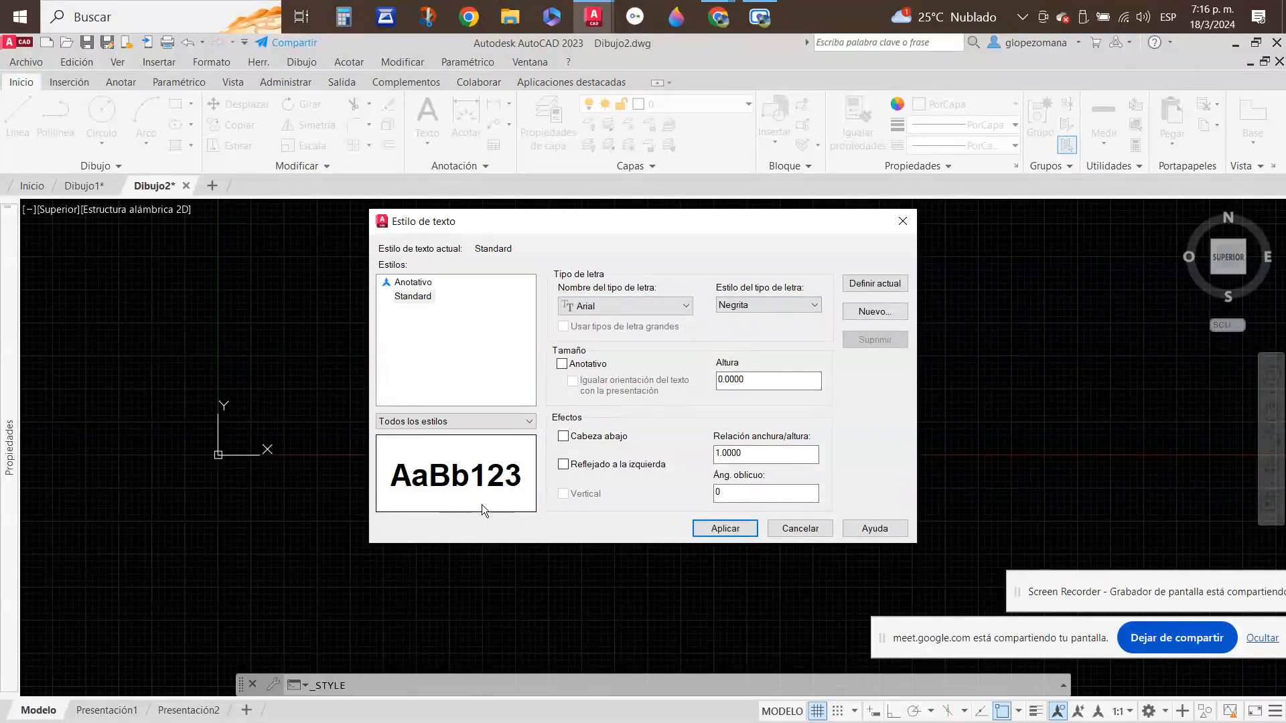
{"action": "left_click", "coordinate": [781, 305]}
{"action": "left_click", "coordinate": [761, 339]}
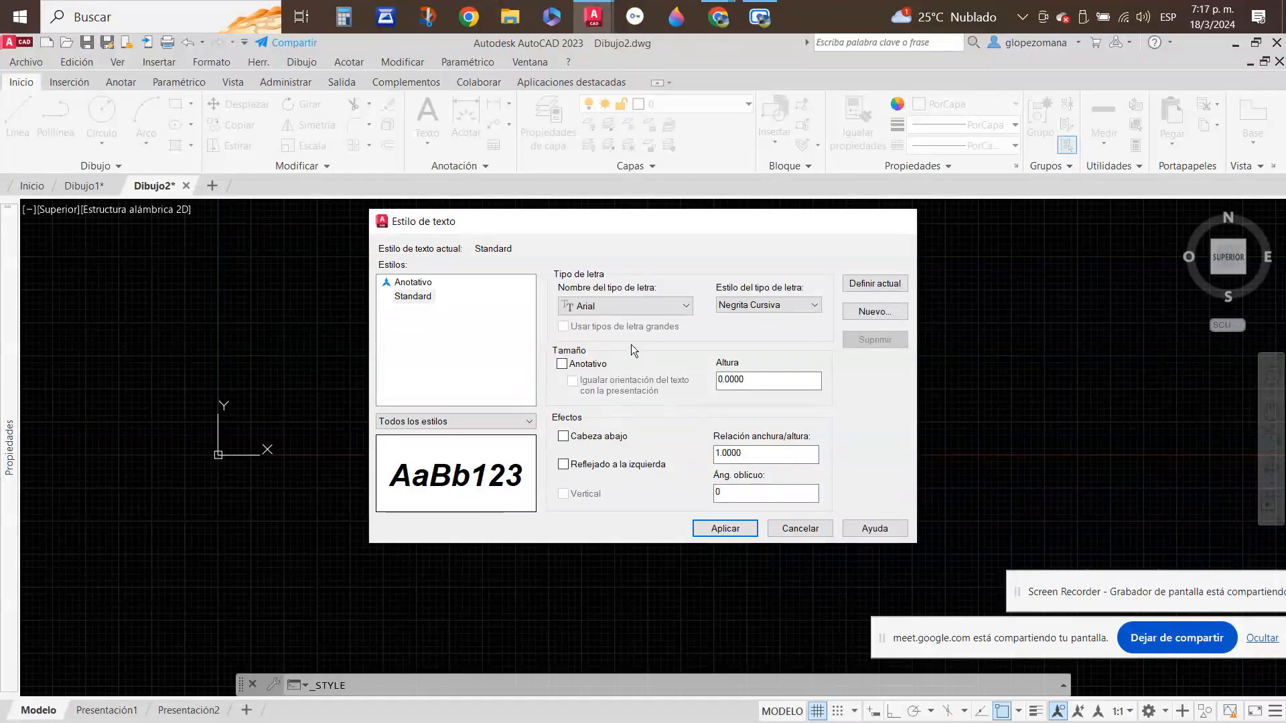
{"action": "key", "text": "Escape"}
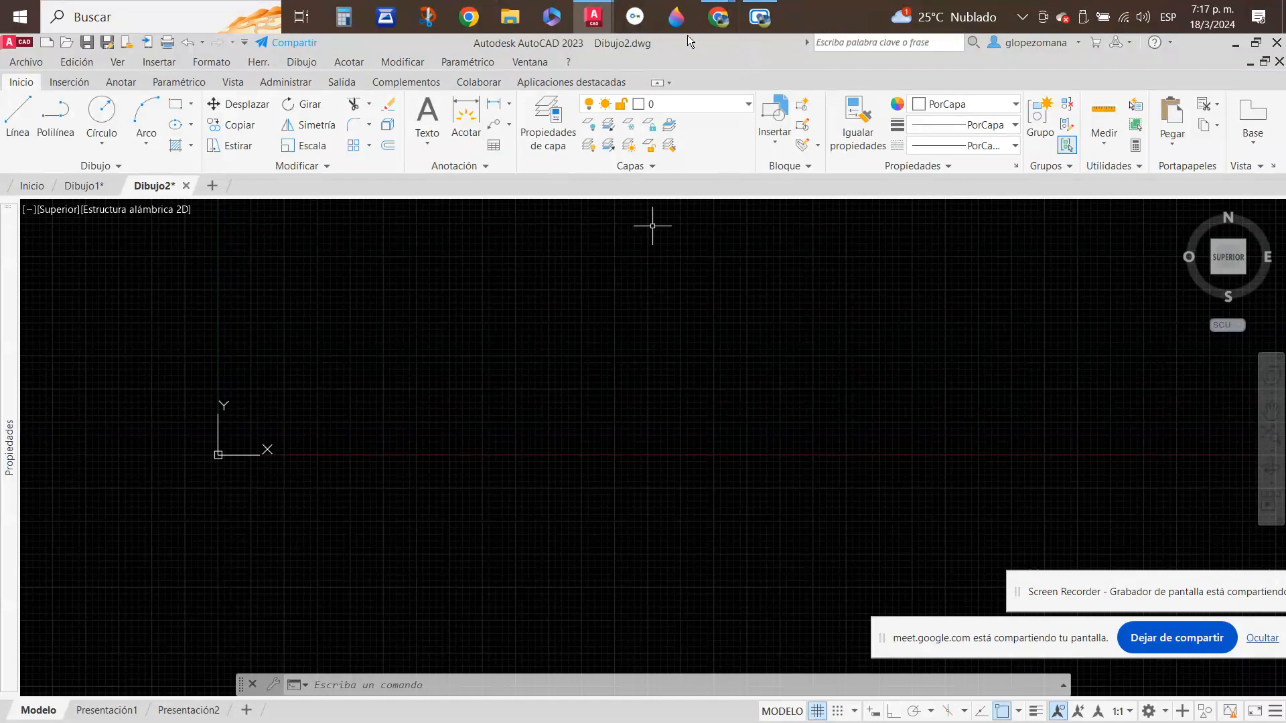
{"action": "mouse_move", "coordinate": [718, 26]}
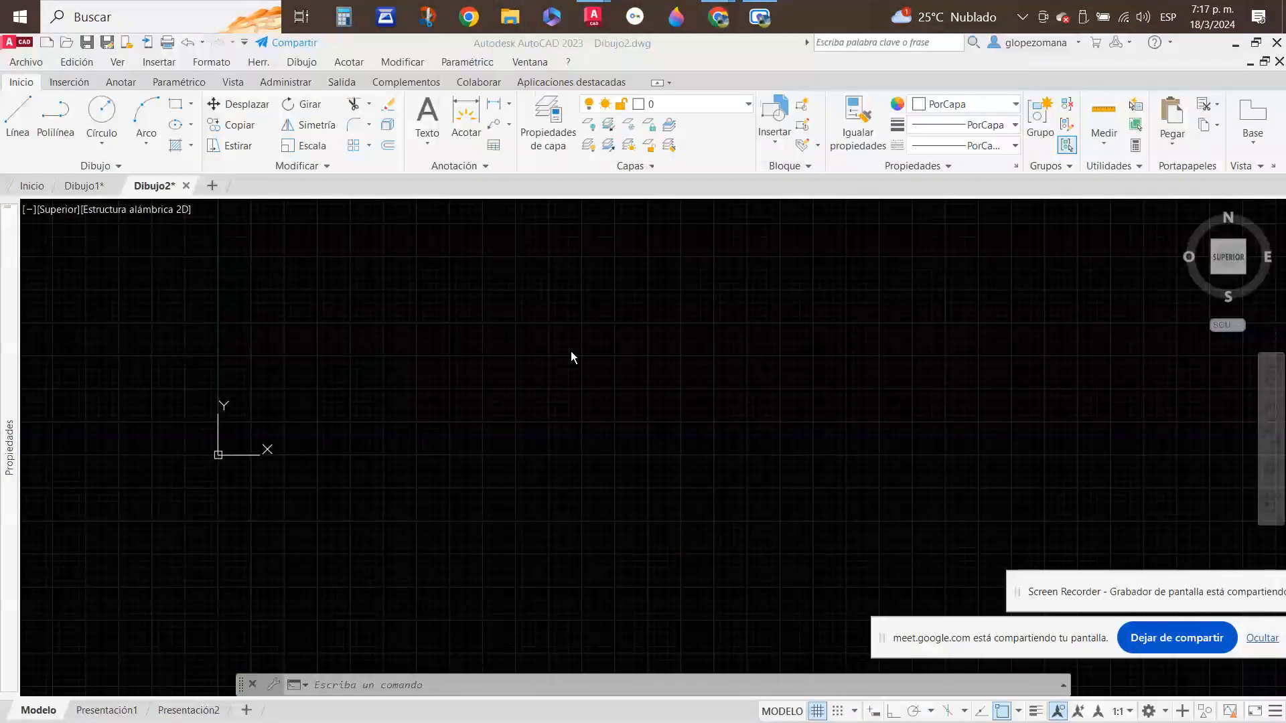
{"action": "left_click", "coordinate": [491, 407]}
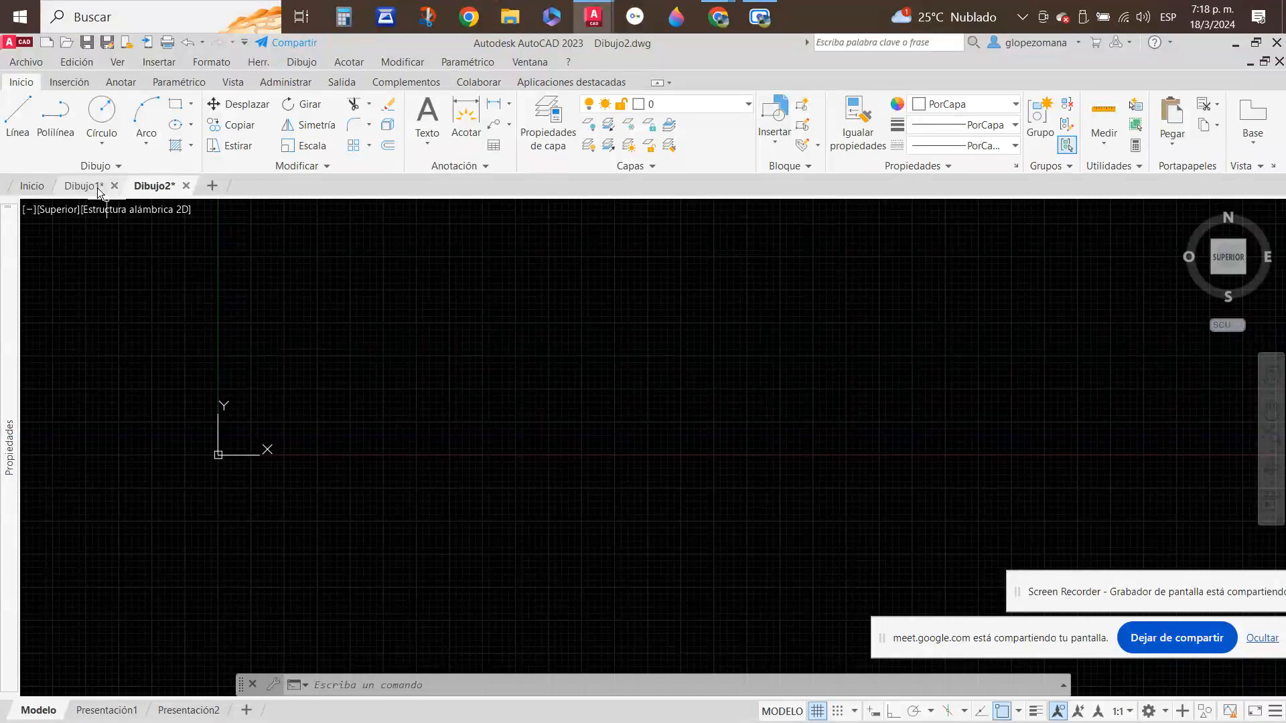
- Browse the text and dimension styles in the expanded Anotación group, pick the ISO-25 dimension style, and collapse the group
{"action": "mouse_move", "coordinate": [90, 193]}
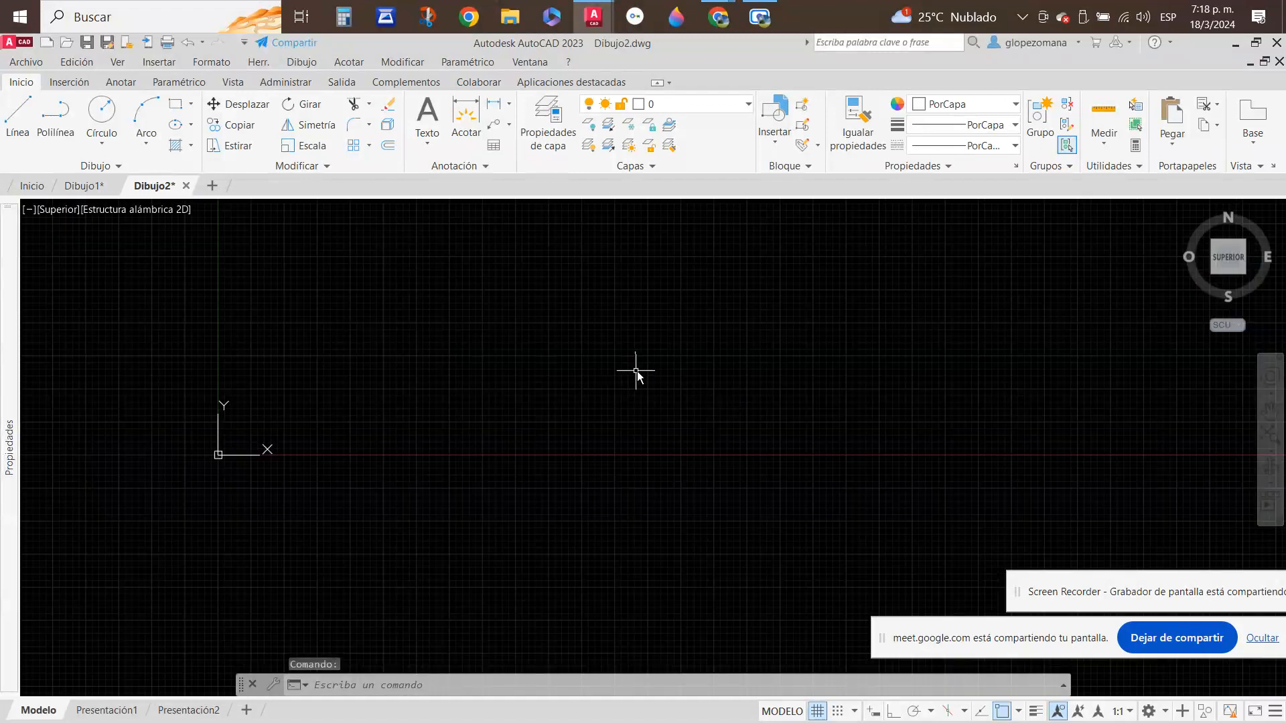
{"action": "middle_click_drag", "start_coordinate": [629, 381], "coordinate": [524, 494]}
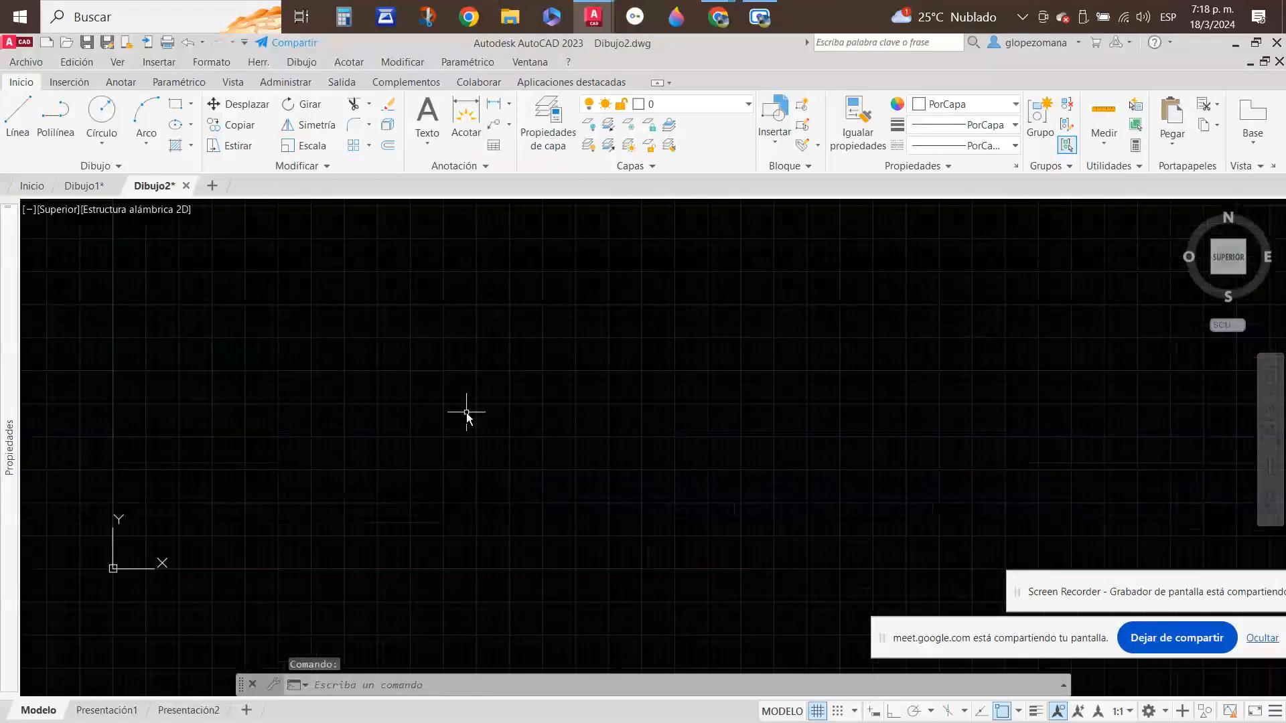
{"action": "left_click", "coordinate": [482, 165]}
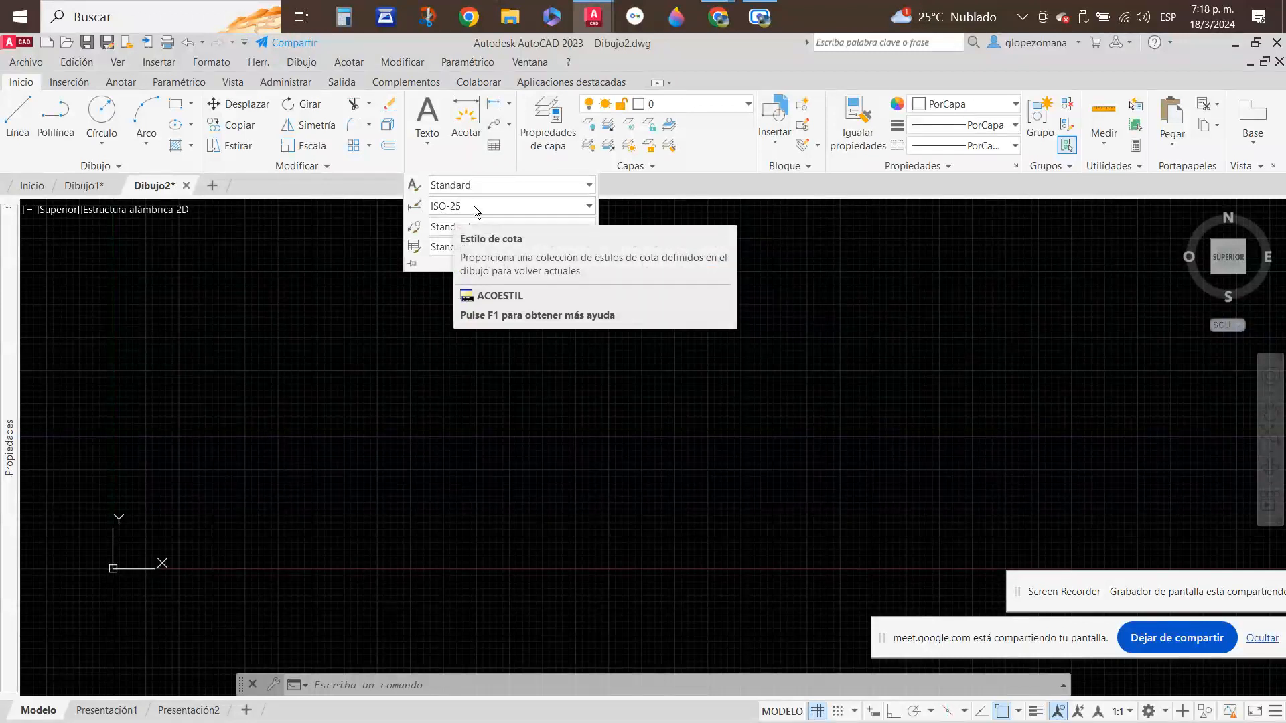
{"action": "left_click", "coordinate": [589, 187]}
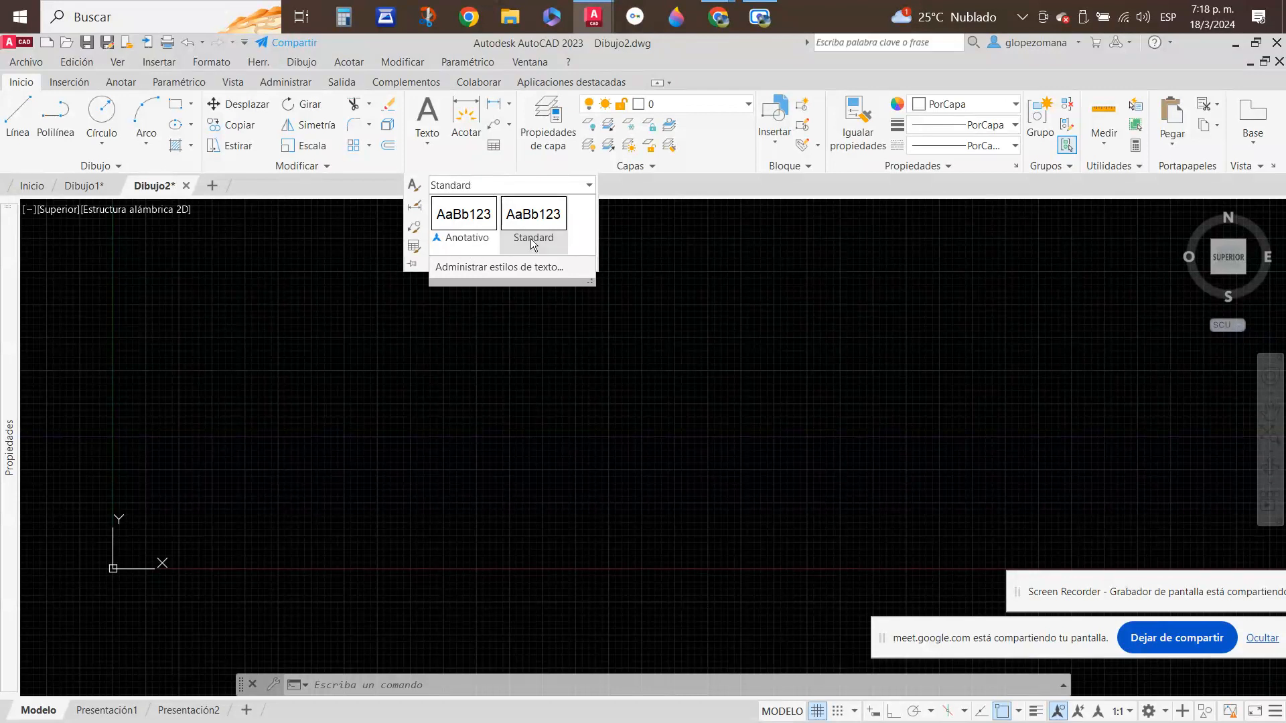
{"action": "left_click", "coordinate": [583, 210]}
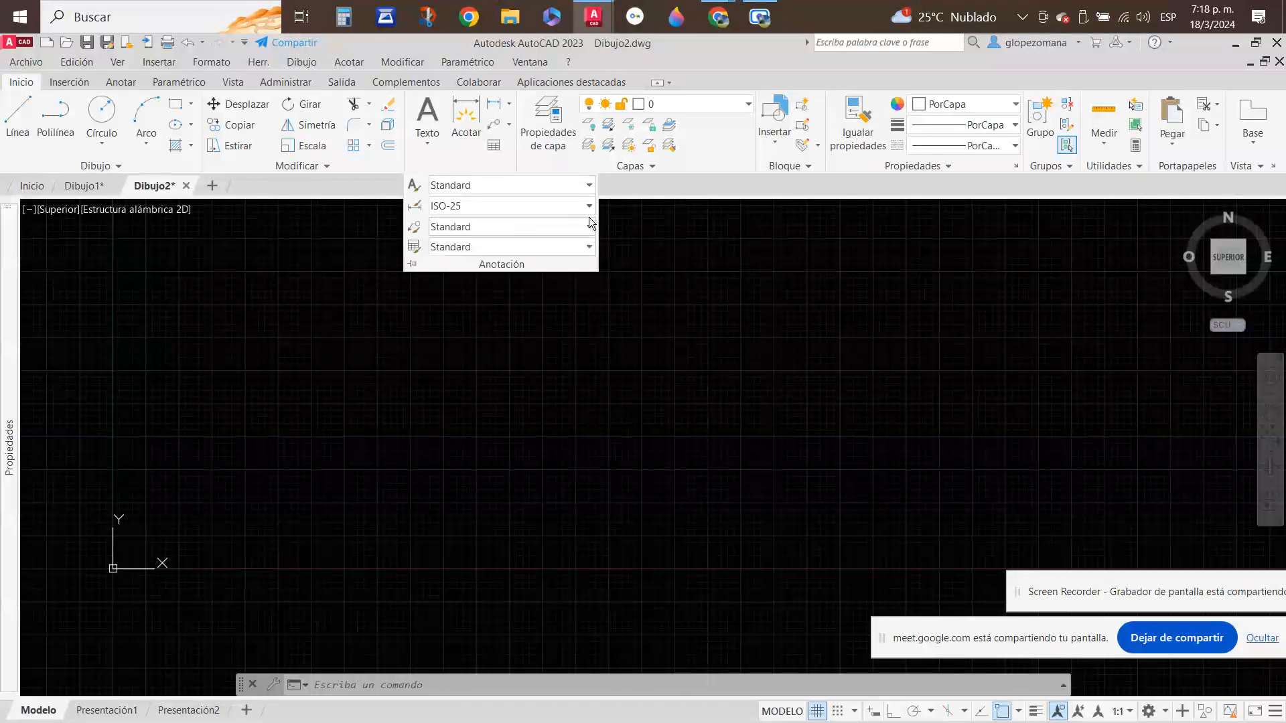
{"action": "left_click", "coordinate": [589, 207]}
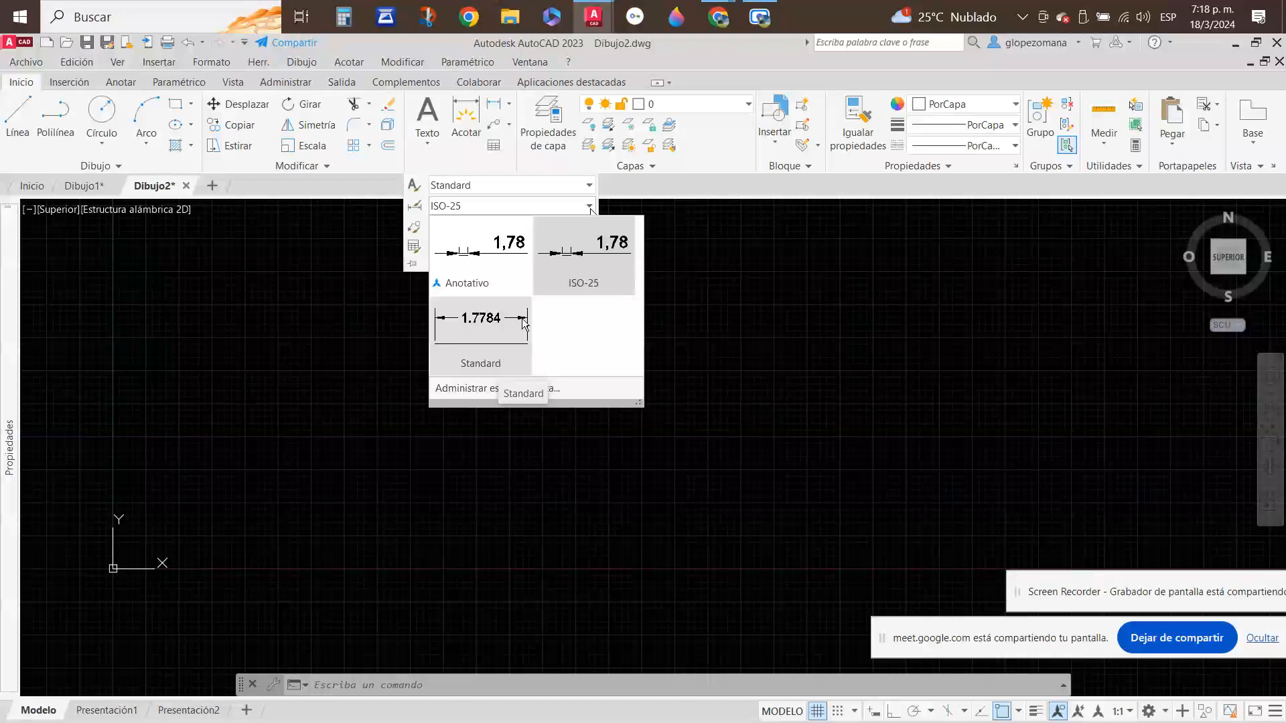
{"action": "left_click", "coordinate": [617, 276]}
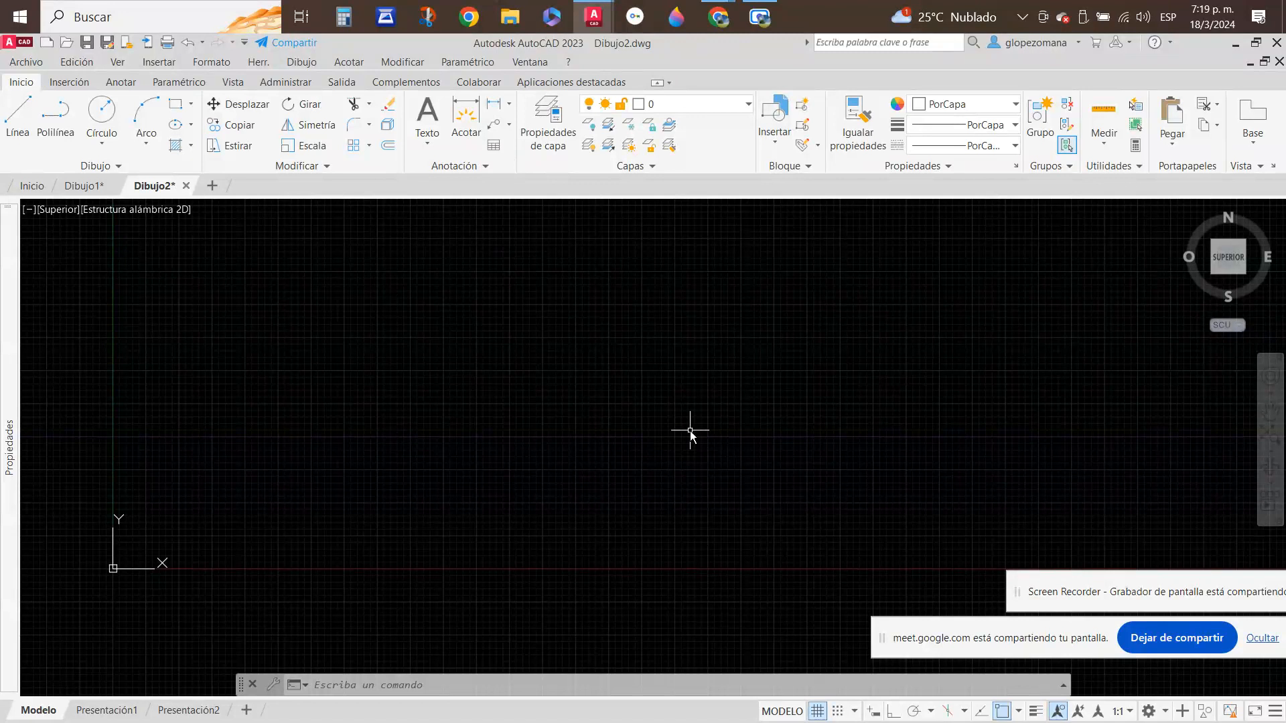
{"action": "left_click", "coordinate": [484, 166]}
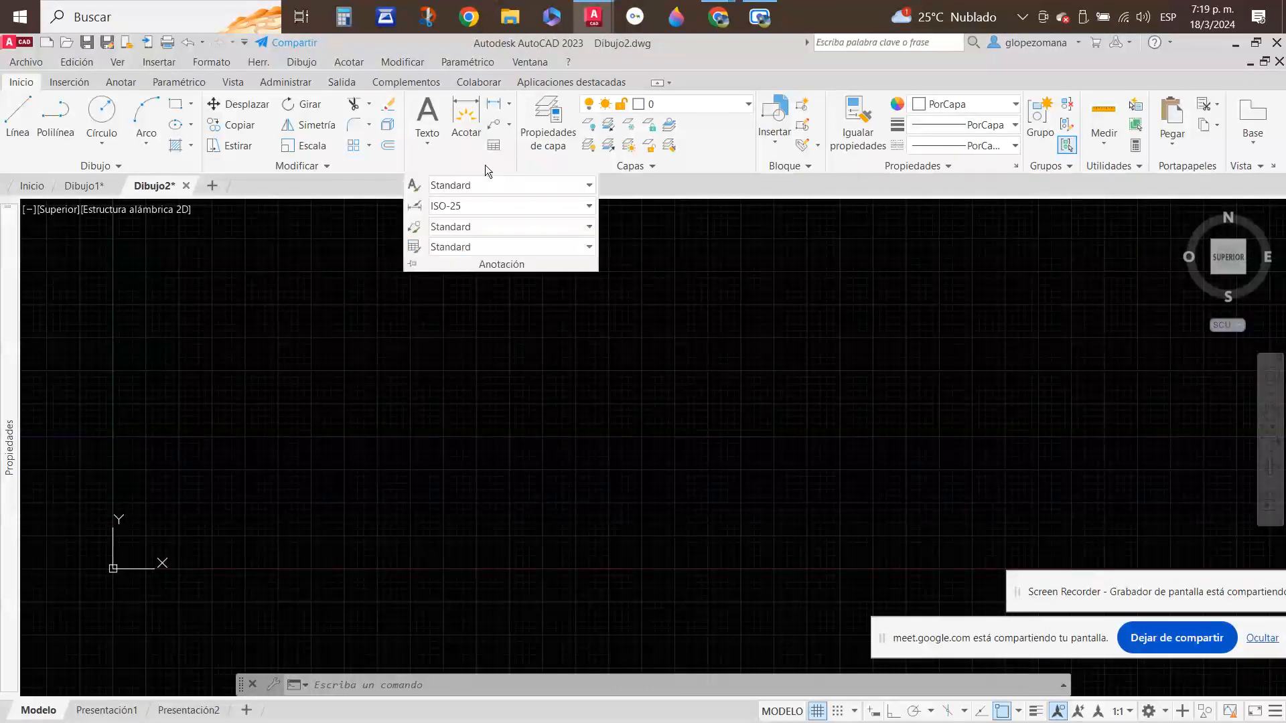
{"action": "key", "text": "Escape"}
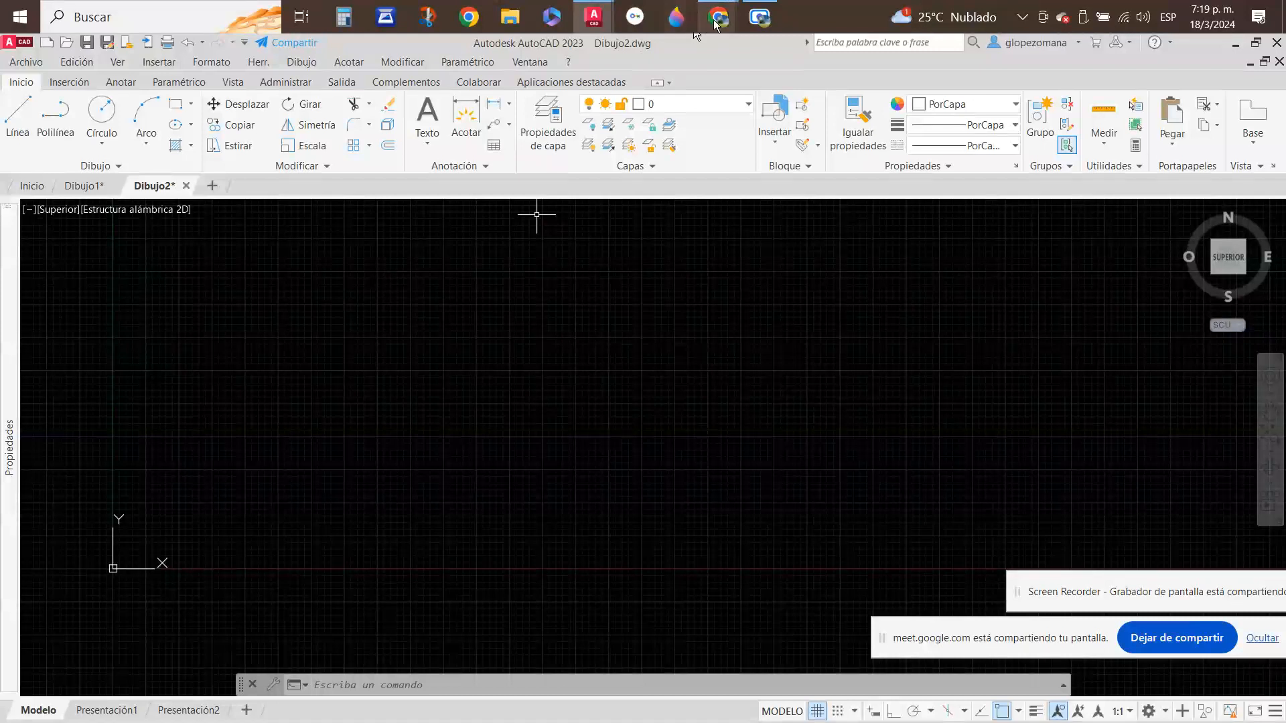
- Consult the numbered interface image with the Insert dialog in the DAPC-02 document in Chrome, and return to Dibujo2 in AutoCAD
{"action": "mouse_move", "coordinate": [716, 24]}
{"action": "left_click", "coordinate": [533, 106]}
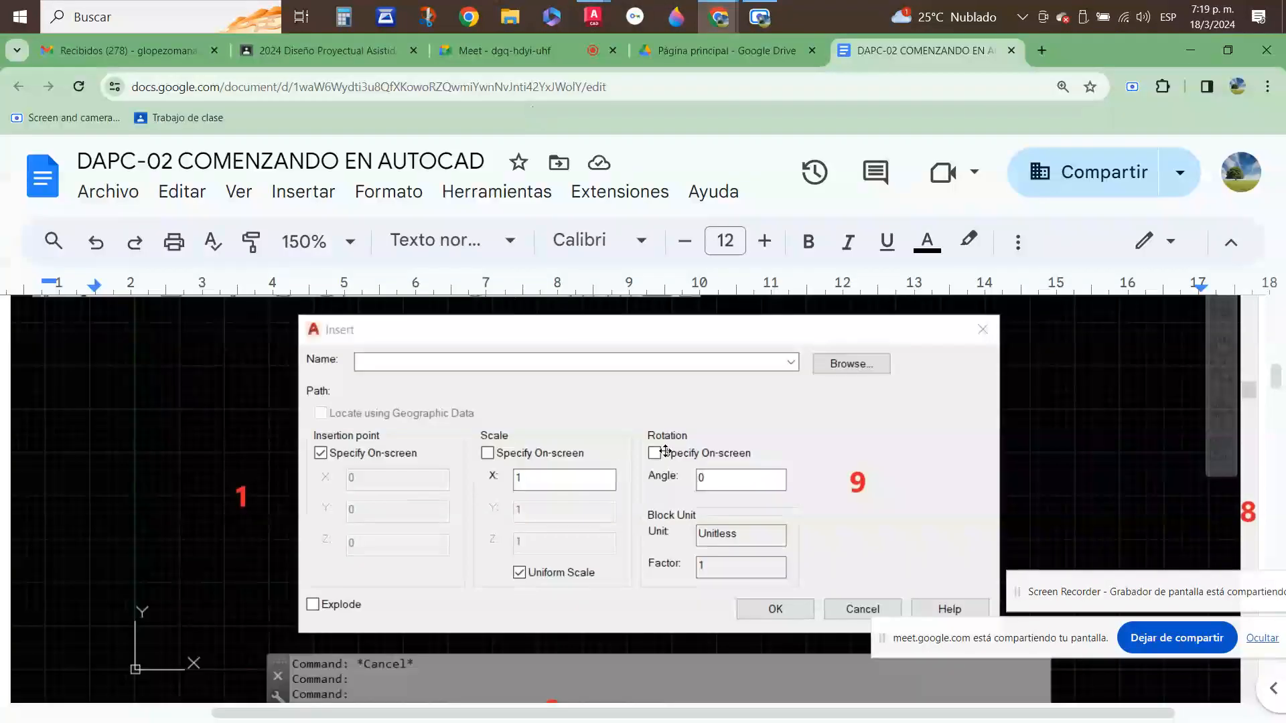
{"action": "scroll", "coordinate": [666, 451], "scroll_direction": "down", "scroll_amount": 4}
{"action": "scroll", "coordinate": [672, 446], "scroll_direction": "up", "scroll_amount": 4}
{"action": "mouse_move", "coordinate": [593, 23]}
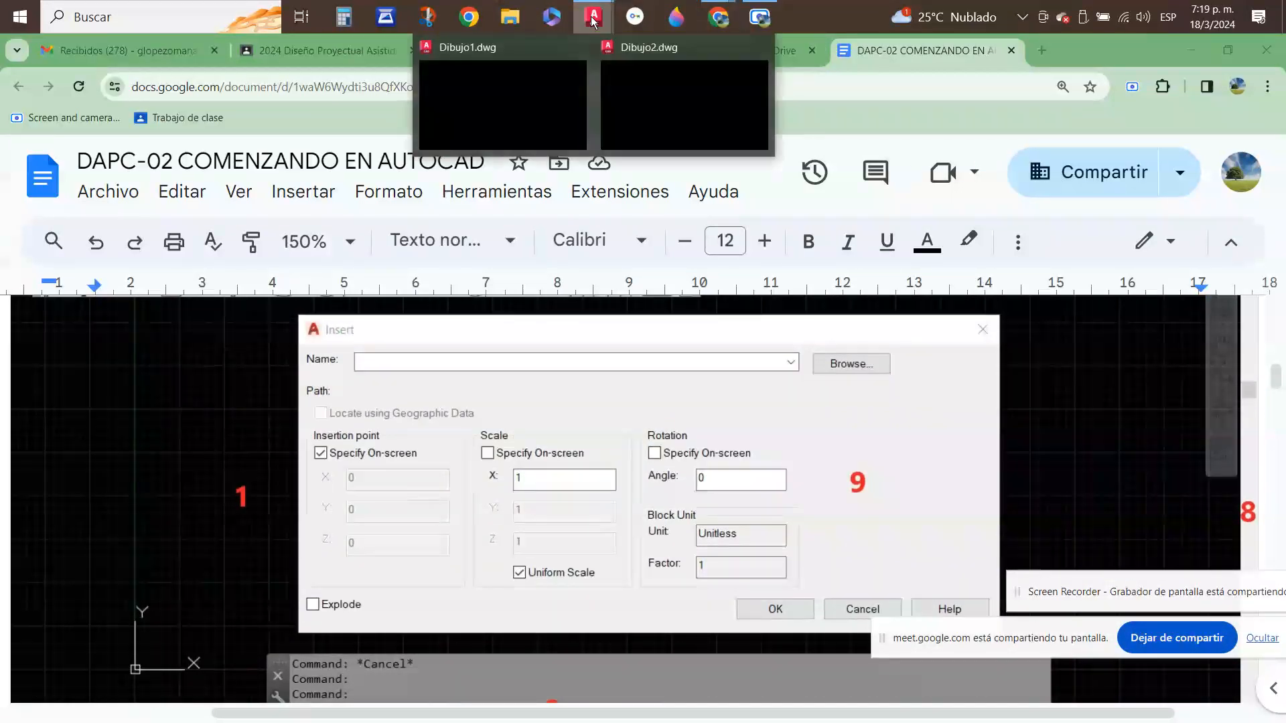
{"action": "left_click", "coordinate": [705, 78]}
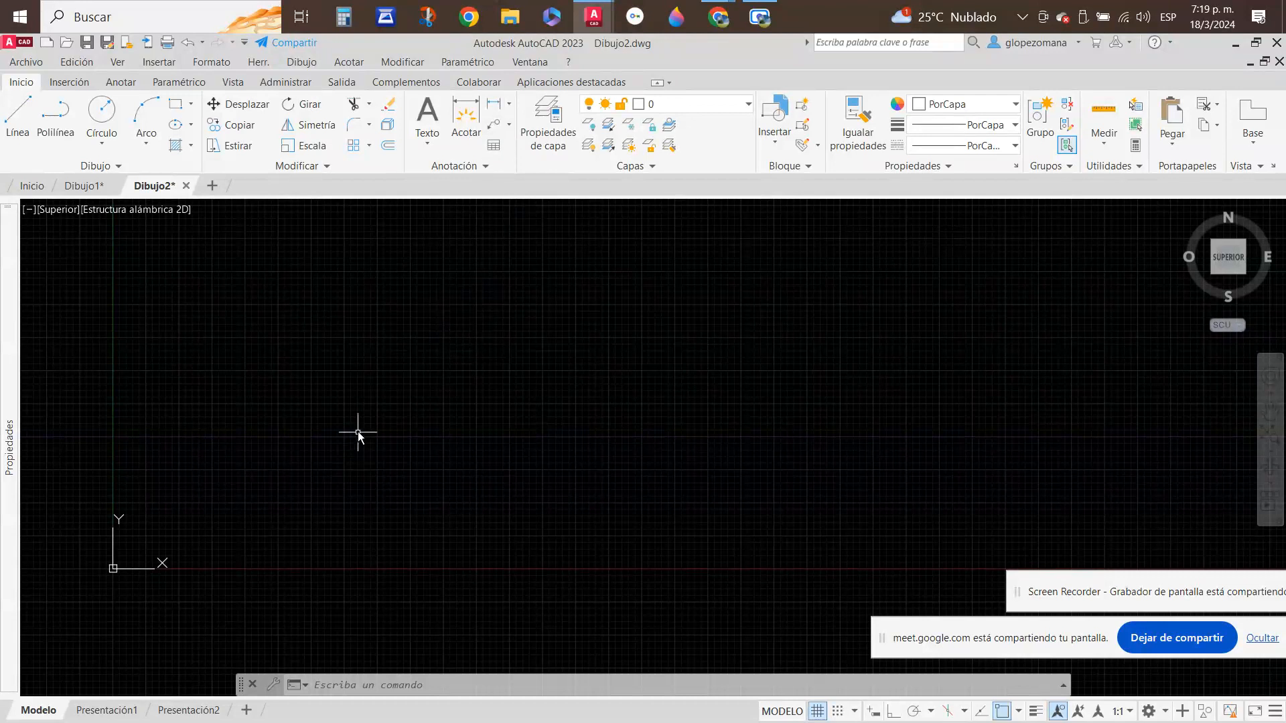
- Draw a horizontal line 100 units long in the empty drawing area with Ortho mode turned on
{"action": "type", "text": "l"}
{"action": "key", "text": "Return"}
{"action": "left_click", "coordinate": [377, 384]}
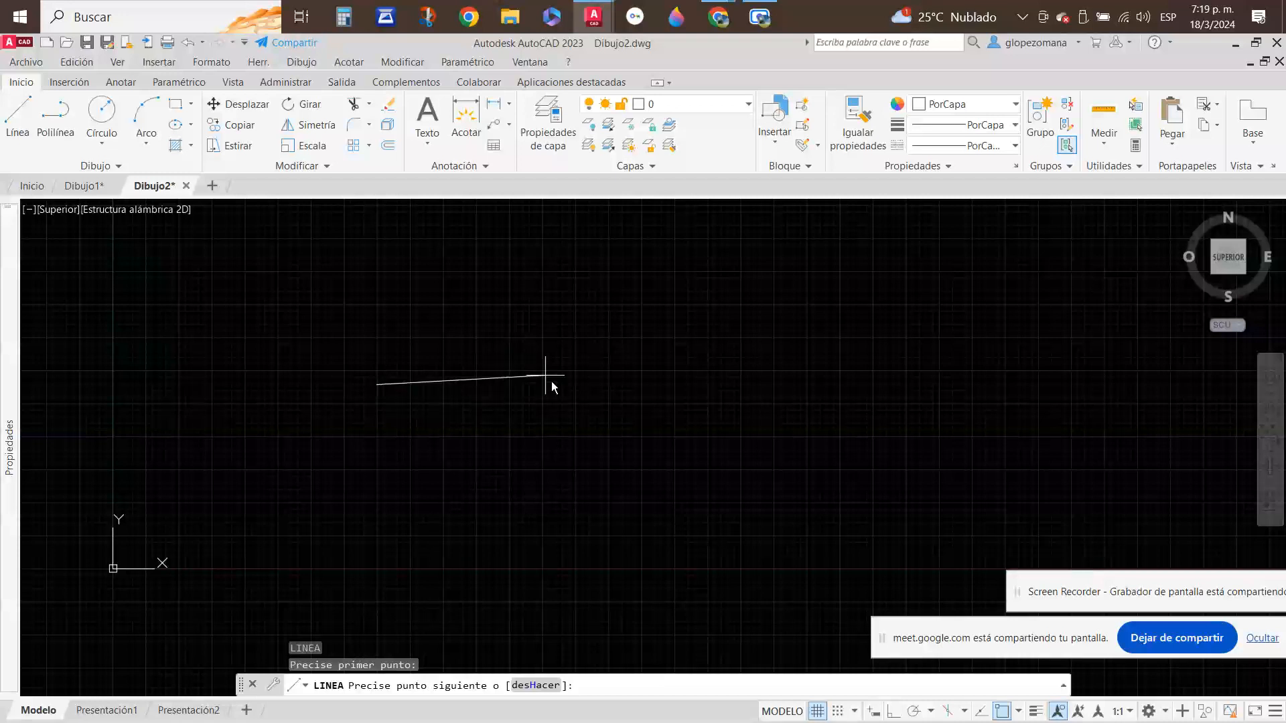
{"action": "key", "text": "F8"}
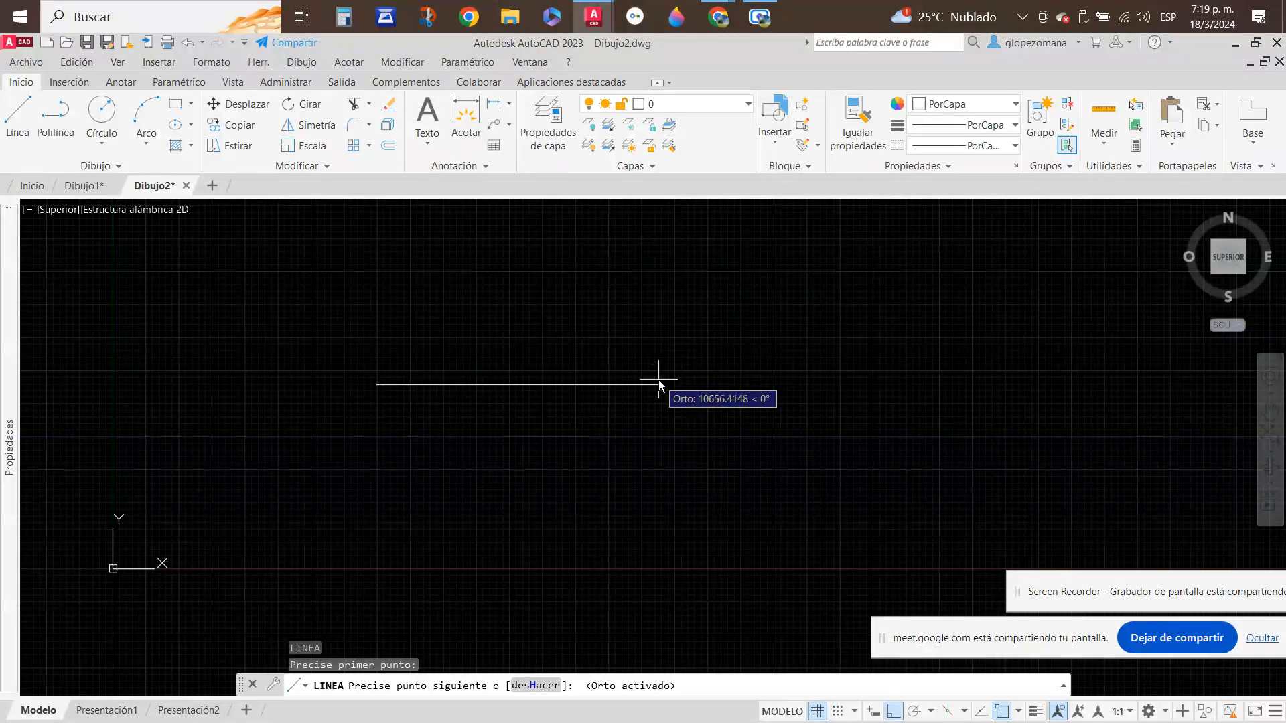
{"action": "type", "text": "100"}
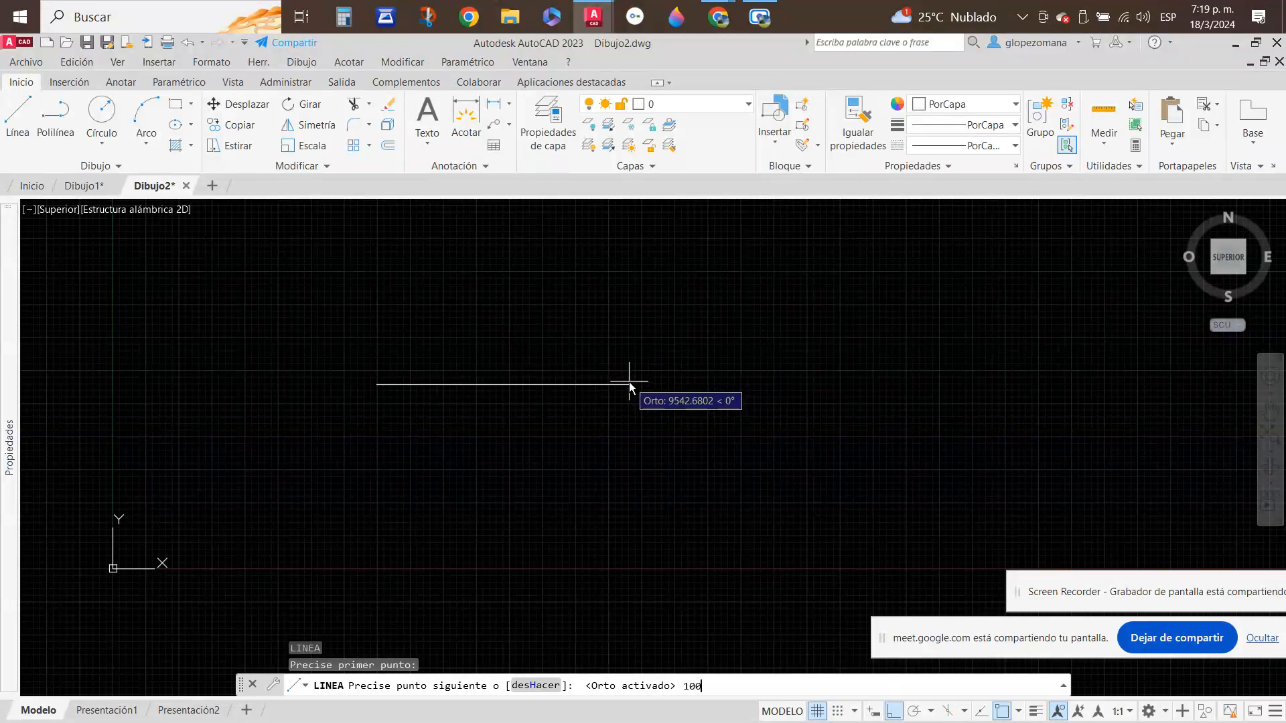
{"action": "key", "text": "Return"}
{"action": "key", "text": "Escape"}
{"action": "scroll", "coordinate": [379, 373], "scroll_direction": "up", "scroll_amount": 5}
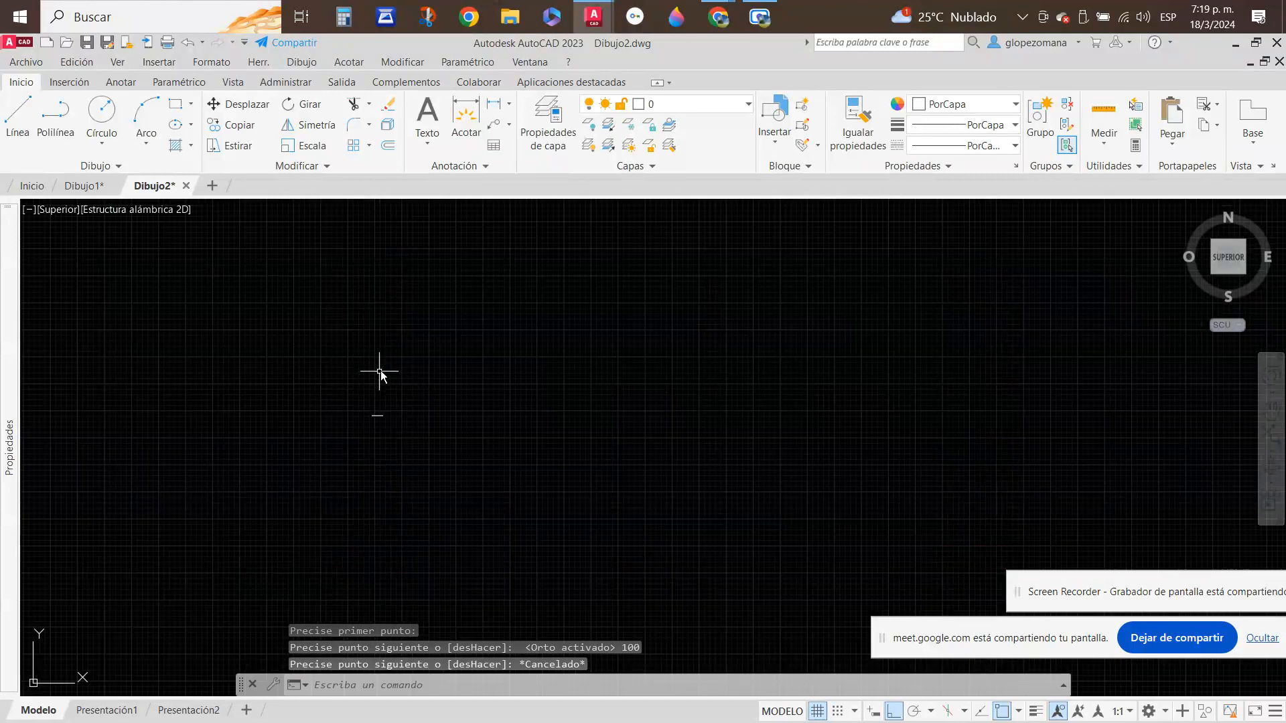
{"action": "scroll", "coordinate": [348, 452], "scroll_direction": "up", "scroll_amount": 8}
{"action": "middle_click_drag", "start_coordinate": [480, 325], "coordinate": [623, 366]}
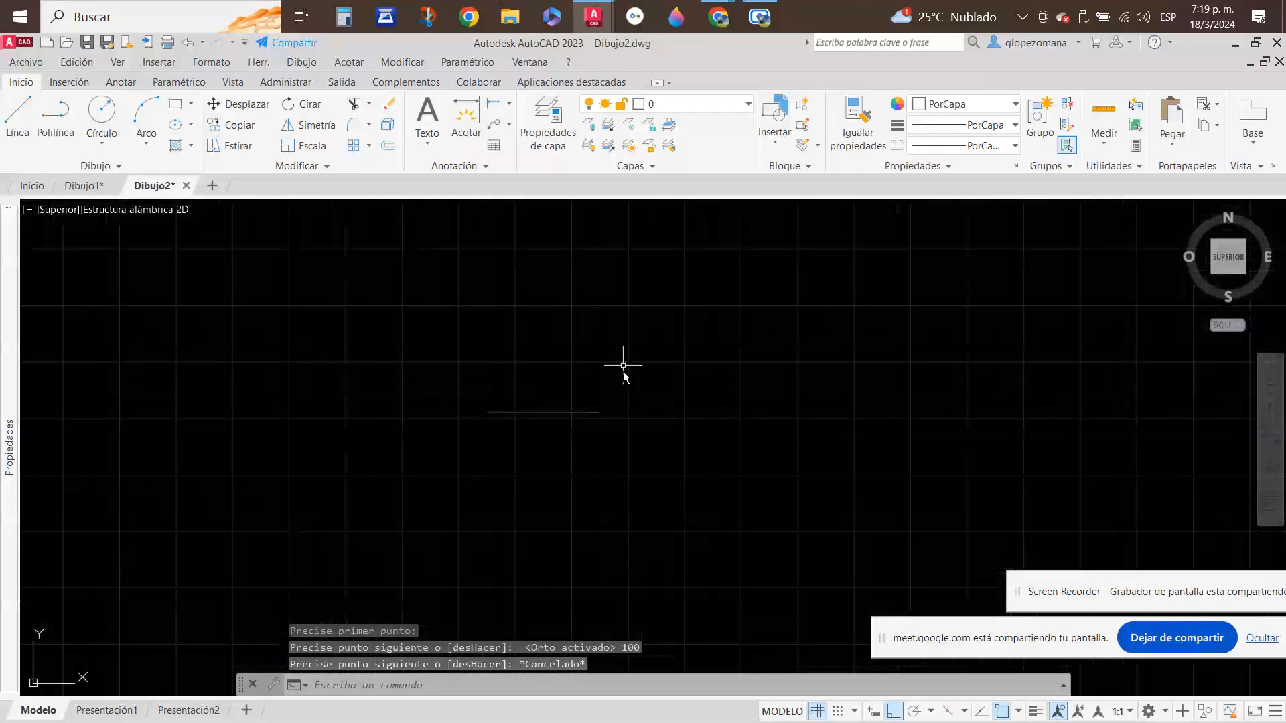
{"action": "key", "text": "Escape"}
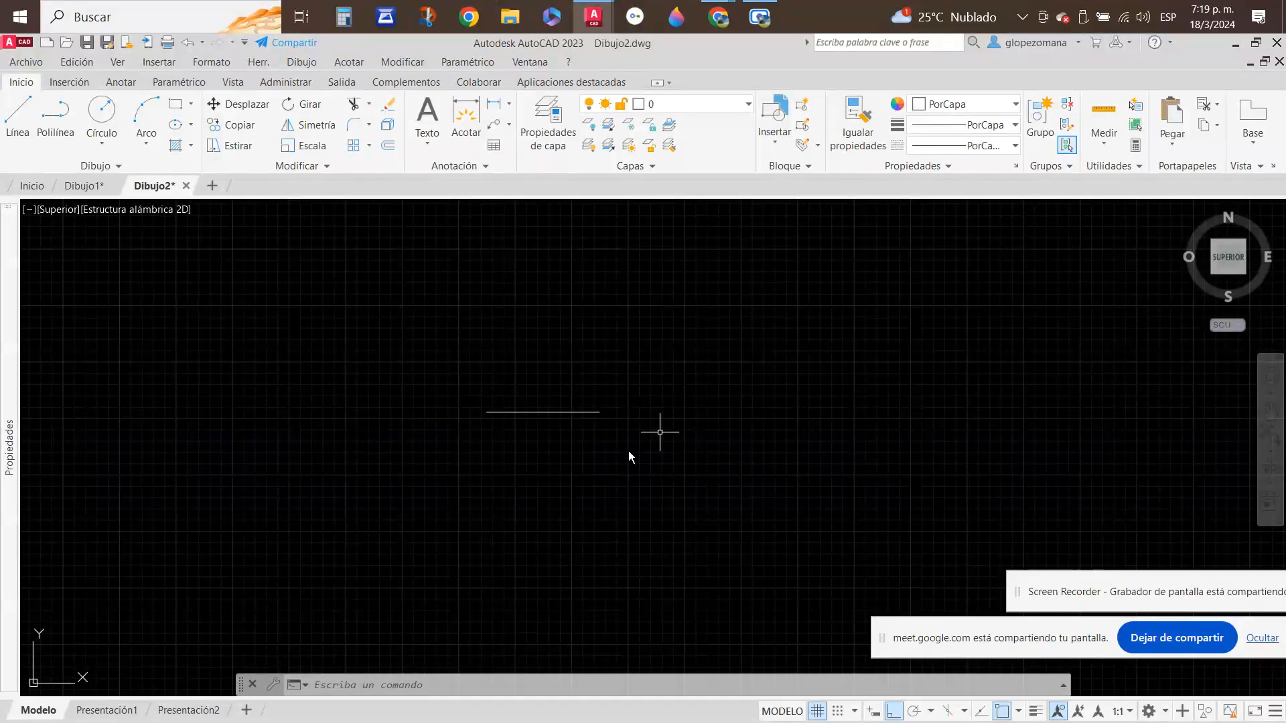
- Complete a rectangle below the horizontal line with a 50-unit right side, a 100-unit bottom side and a closing left side
{"action": "key", "text": "Return"}
{"action": "left_click", "coordinate": [599, 412]}
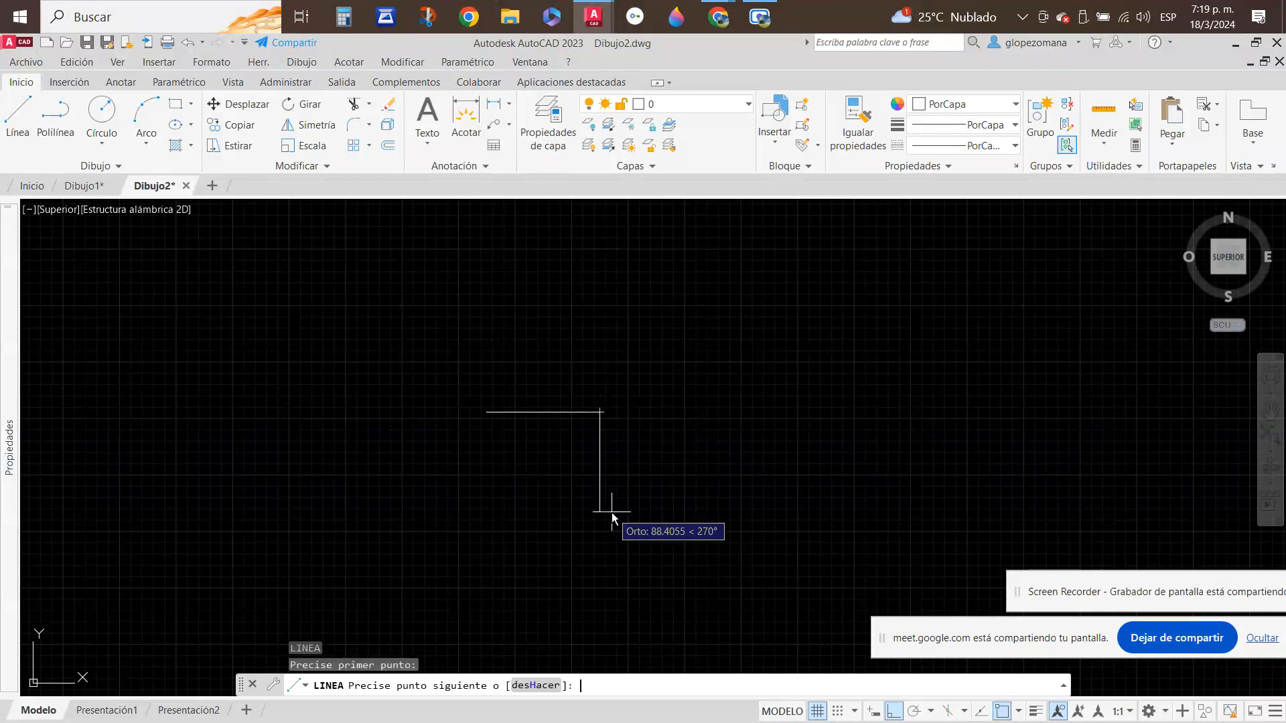
{"action": "type", "text": "50"}
{"action": "key", "text": "Return"}
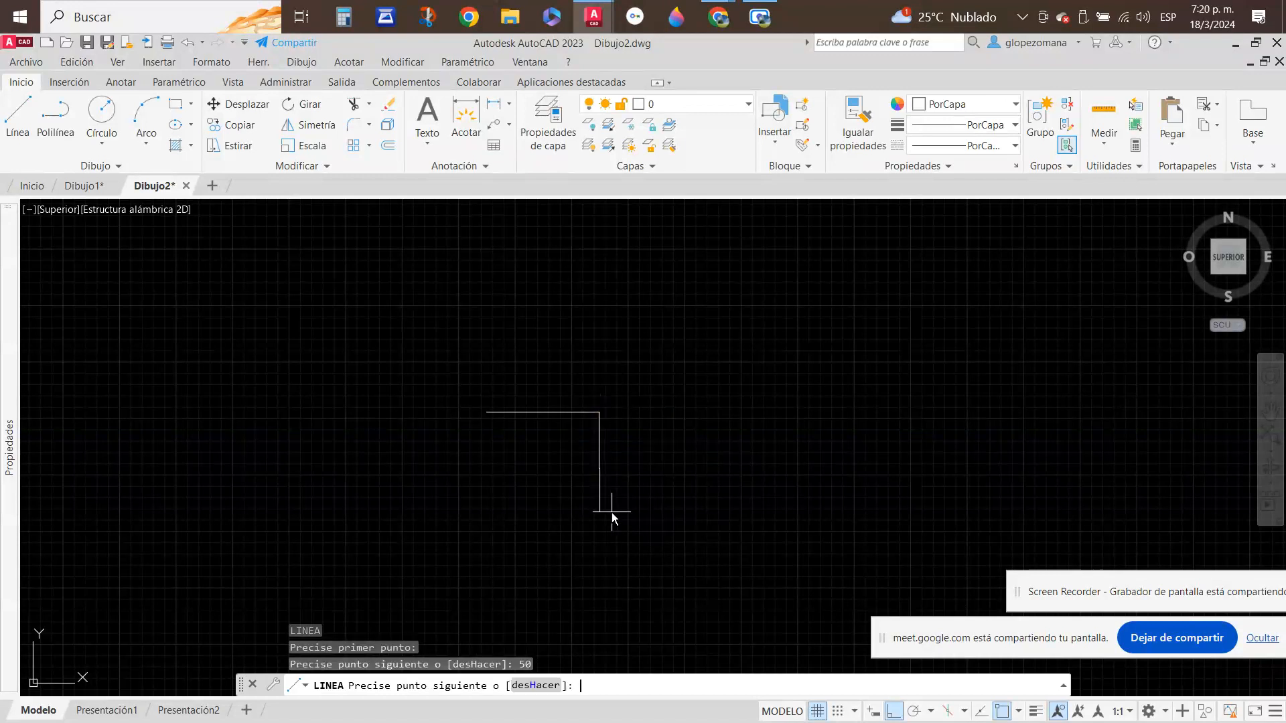
{"action": "type", "text": "100"}
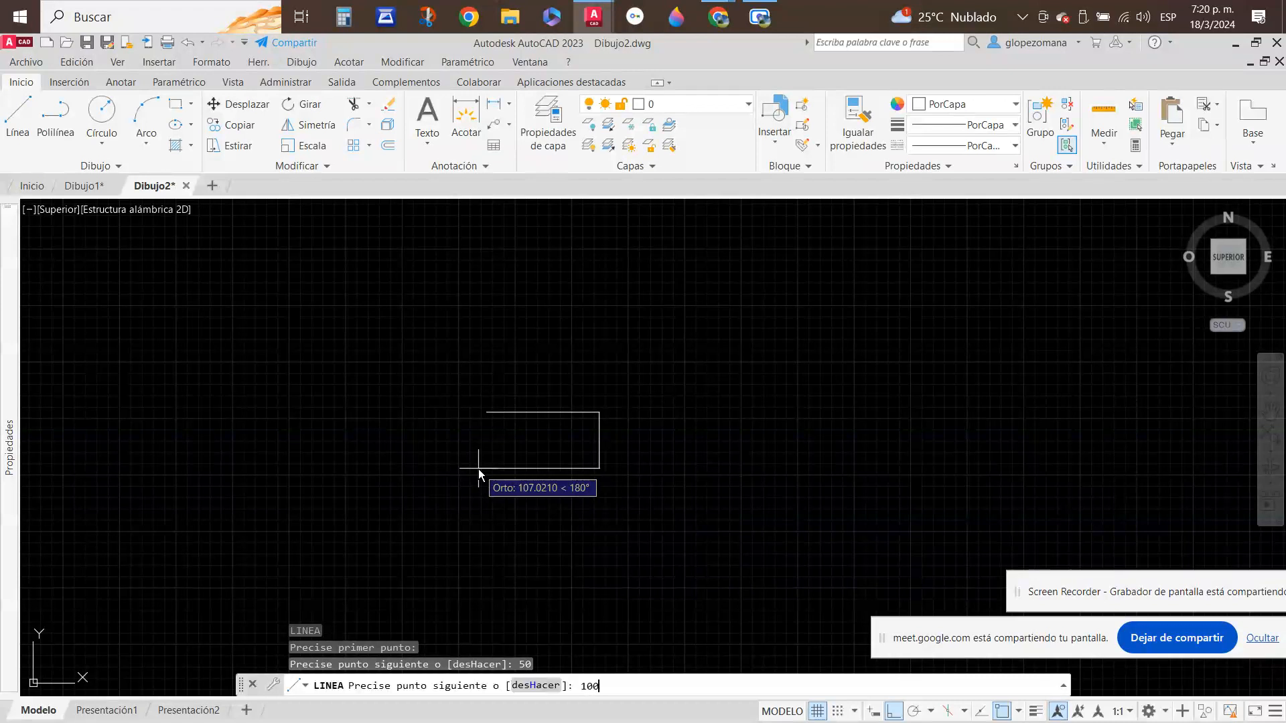
{"action": "key", "text": "Return"}
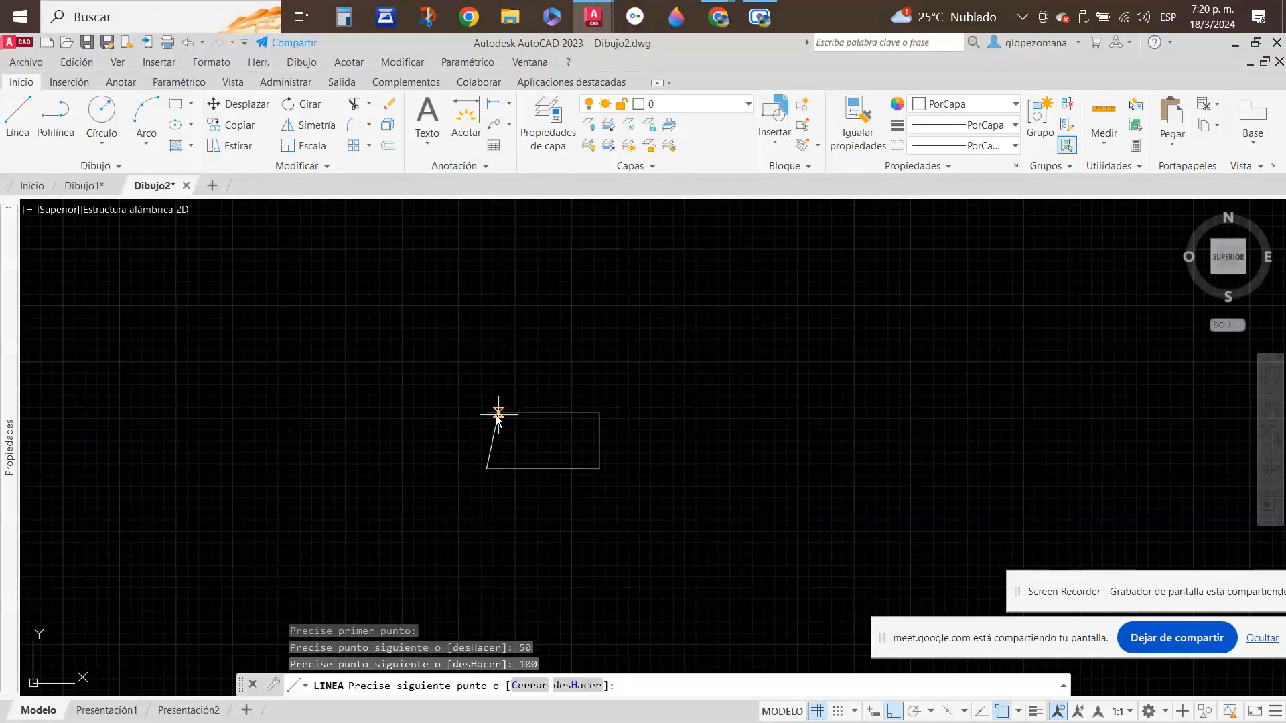
{"action": "left_click", "coordinate": [487, 413]}
{"action": "key", "text": "Escape"}
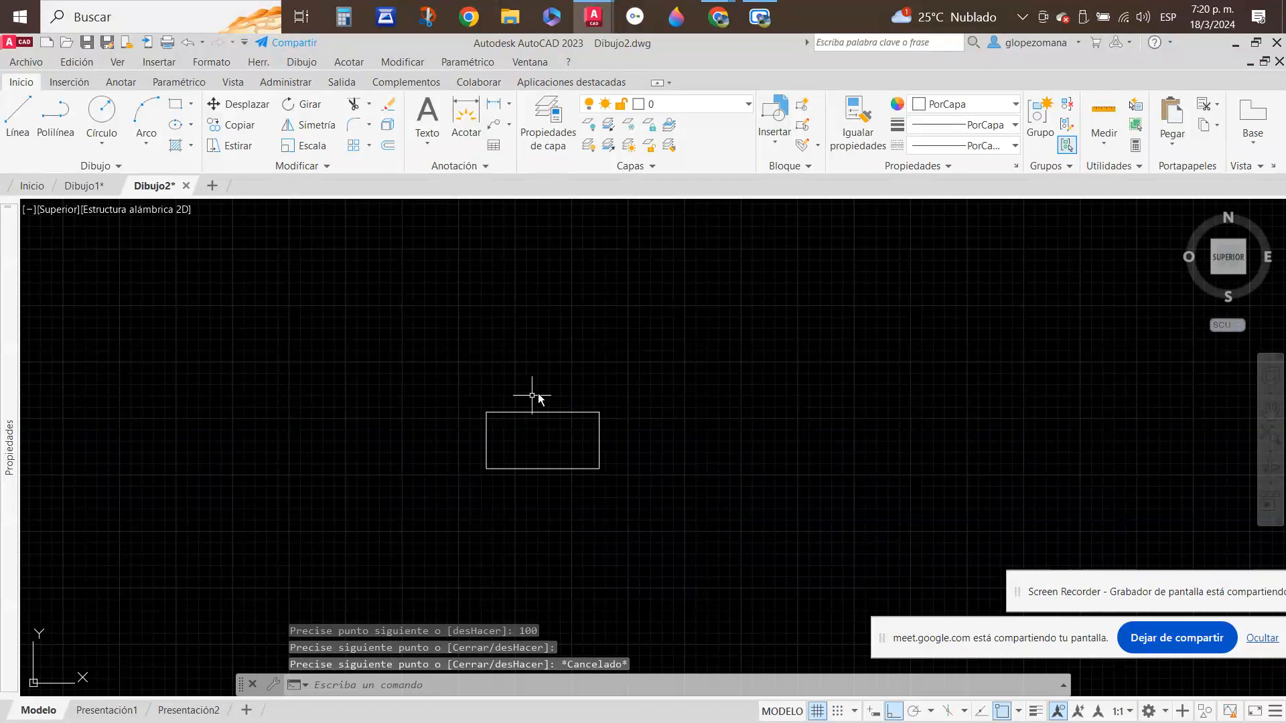
- Add a linear dimension to the rectangle's top edge, placing the dimension line above it
{"action": "left_click", "coordinate": [499, 106]}
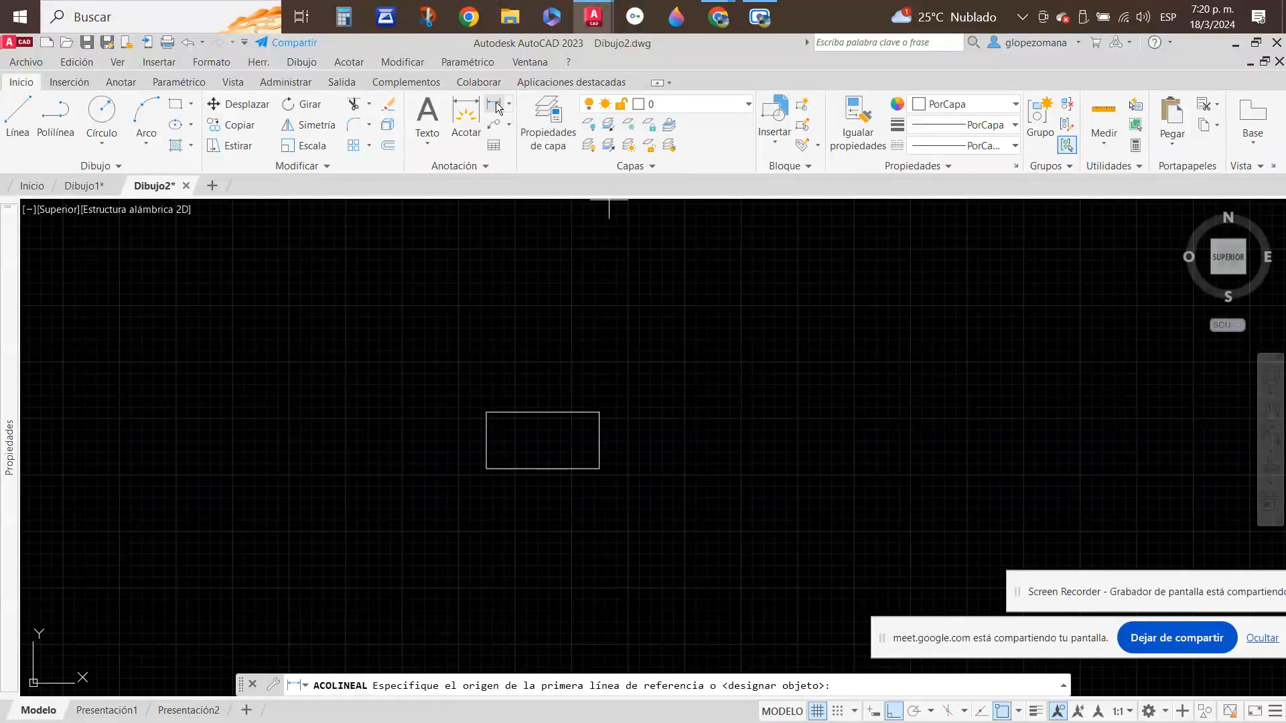
{"action": "left_click", "coordinate": [487, 413]}
{"action": "left_click", "coordinate": [599, 413]}
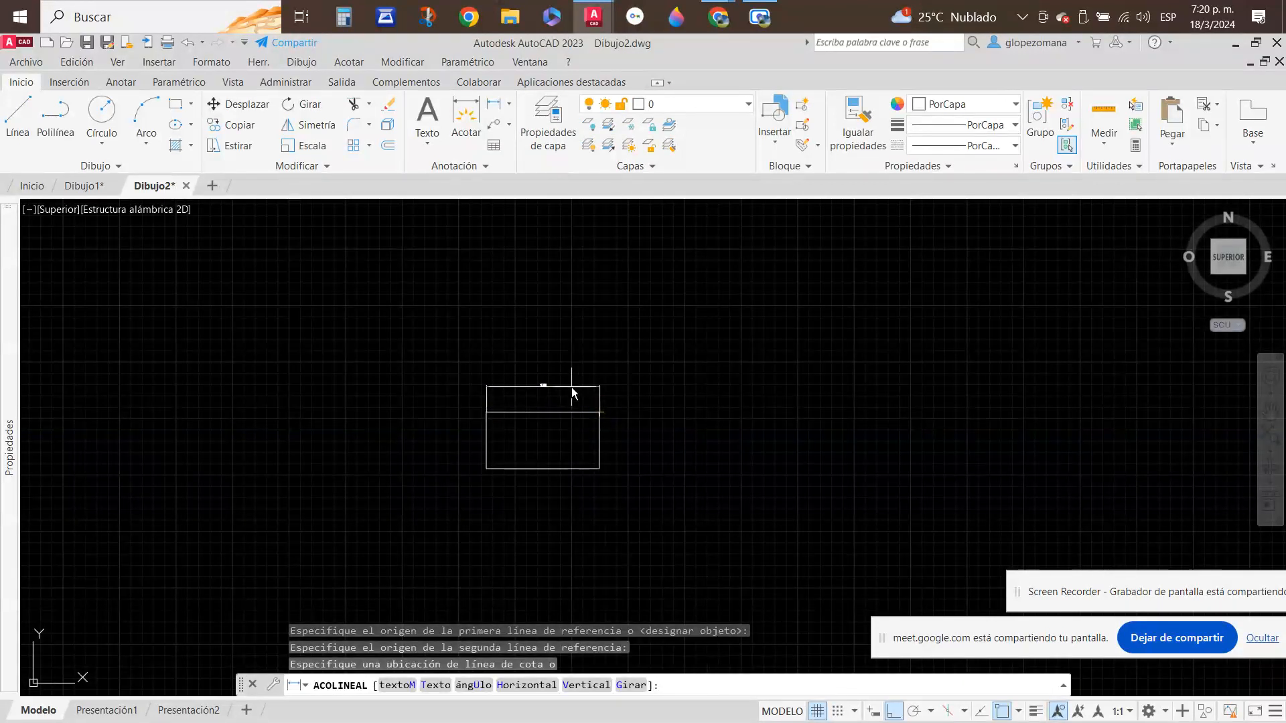
{"action": "left_click", "coordinate": [551, 396]}
{"action": "scroll", "coordinate": [519, 405], "scroll_direction": "up", "scroll_amount": 5}
{"action": "left_click", "coordinate": [682, 385]}
{"action": "left_click", "coordinate": [589, 340]}
{"action": "key", "text": "Escape"}
{"action": "scroll", "coordinate": [726, 387], "scroll_direction": "up", "scroll_amount": 2}
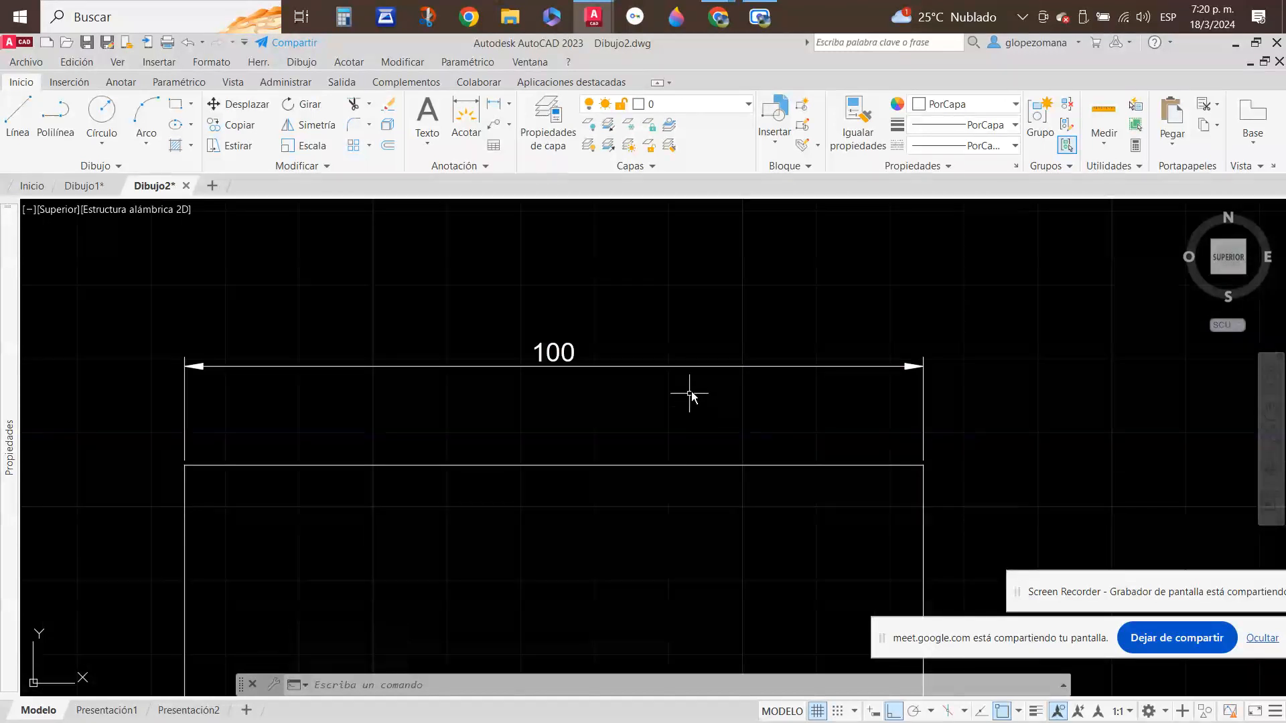
{"action": "scroll", "coordinate": [705, 395], "scroll_direction": "down", "scroll_amount": 4}
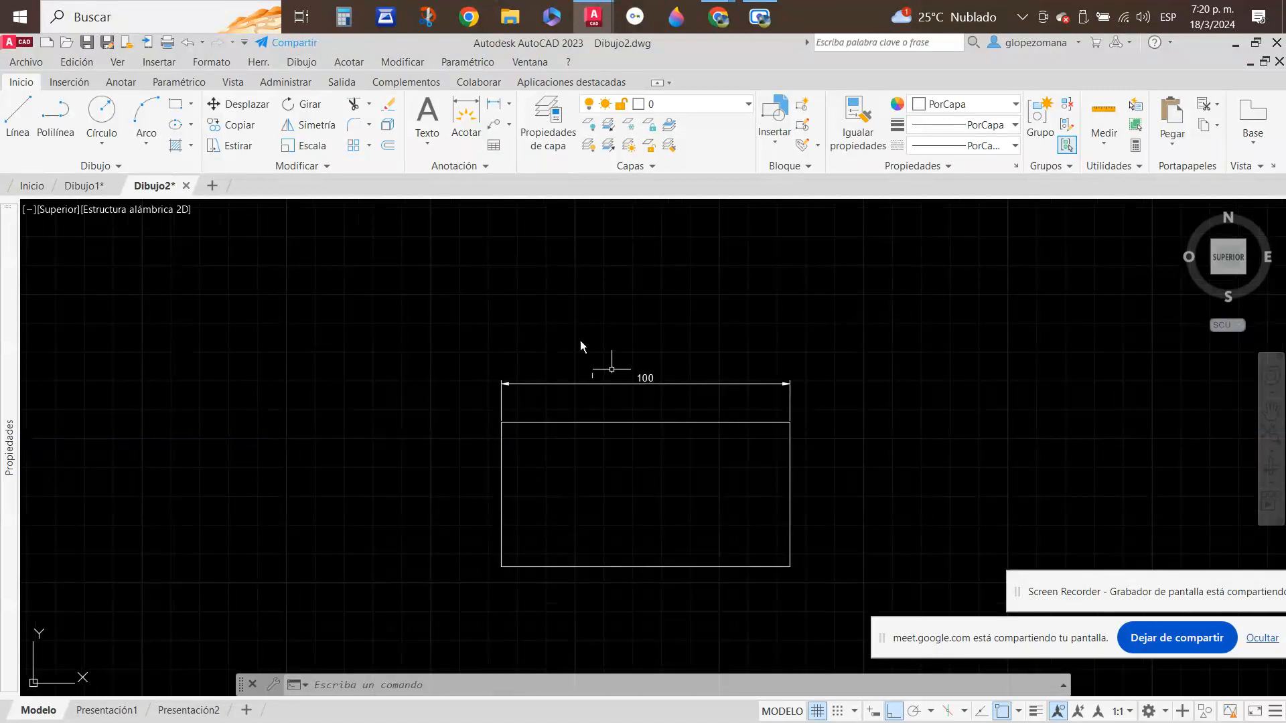
- Add an angular dimension between the rectangle's bottom and right sides, placing the arc inside the lower-right corner
{"action": "left_click", "coordinate": [511, 106]}
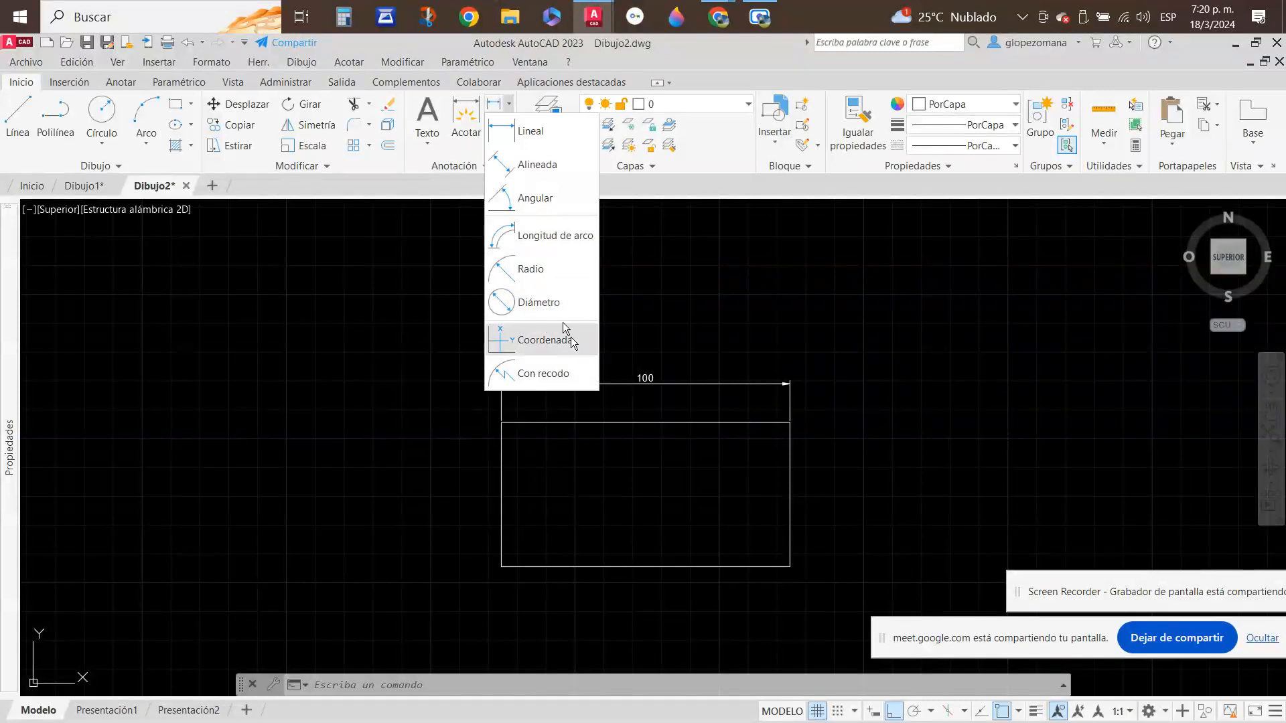
{"action": "left_click", "coordinate": [576, 197]}
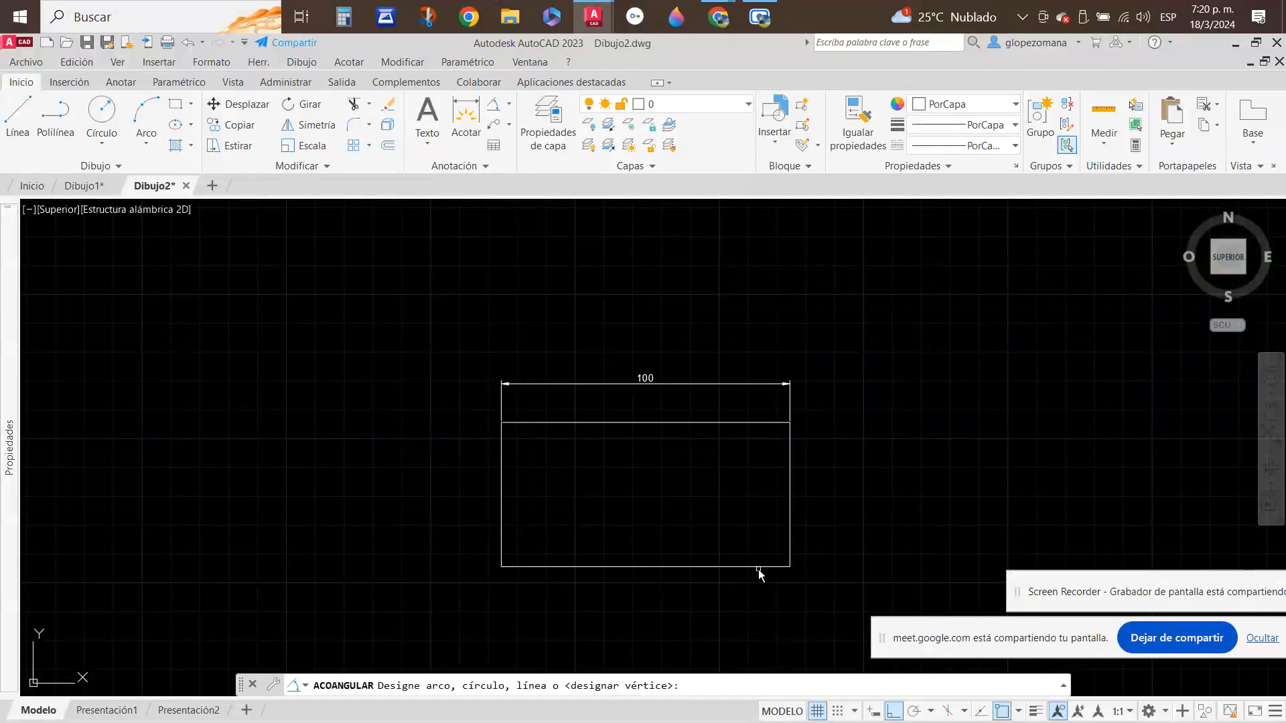
{"action": "left_click", "coordinate": [759, 566]}
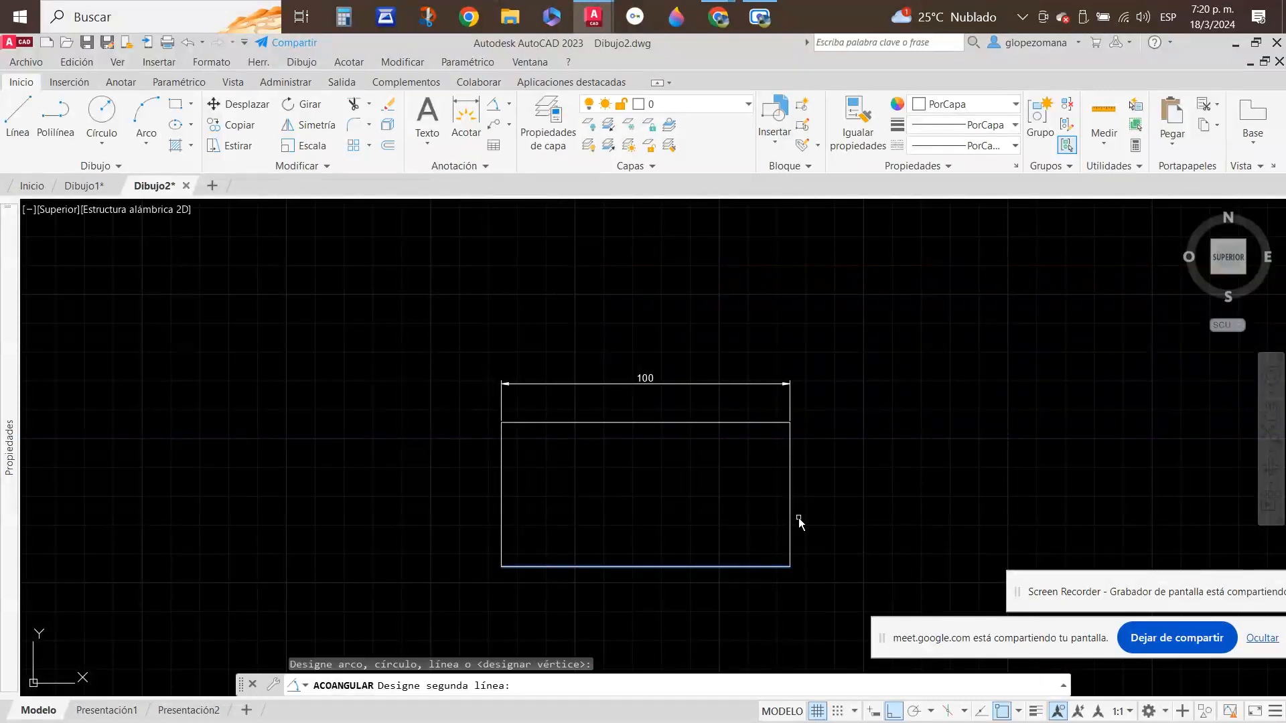
{"action": "left_click", "coordinate": [791, 527]}
{"action": "scroll", "coordinate": [764, 529], "scroll_direction": "up", "scroll_amount": 2}
{"action": "scroll", "coordinate": [763, 531], "scroll_direction": "down", "scroll_amount": 1}
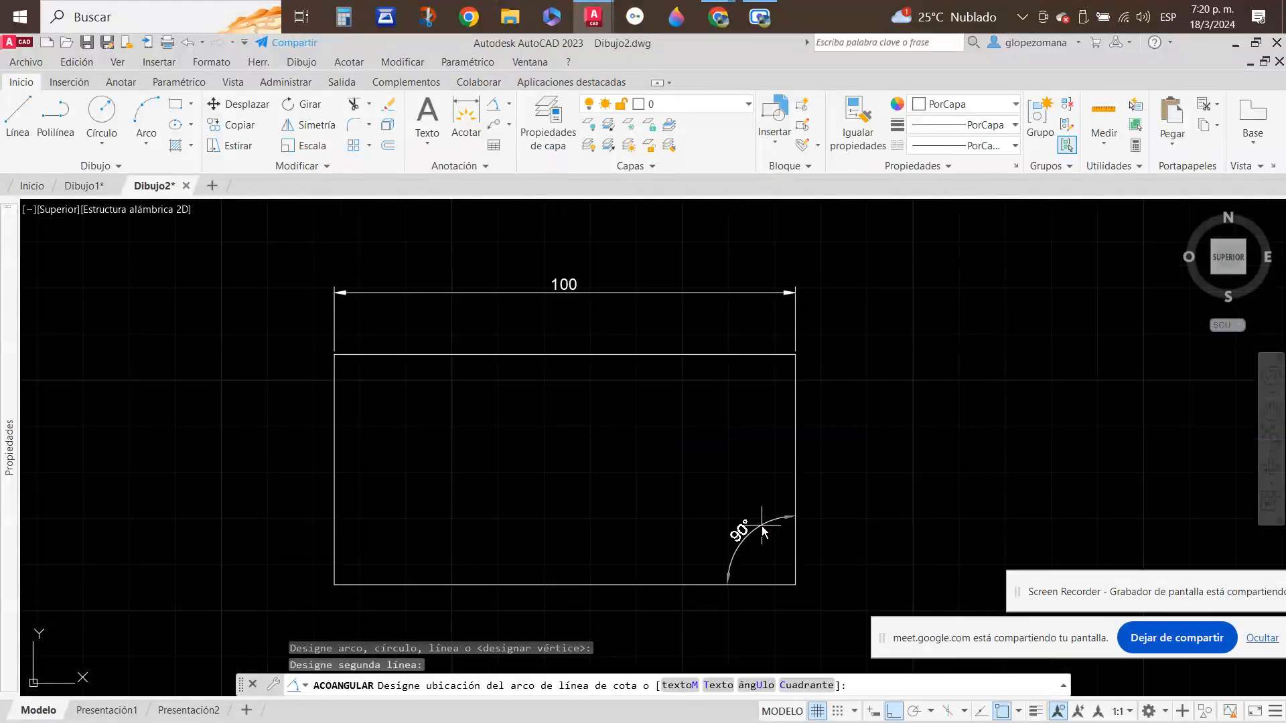
{"action": "left_click", "coordinate": [743, 526]}
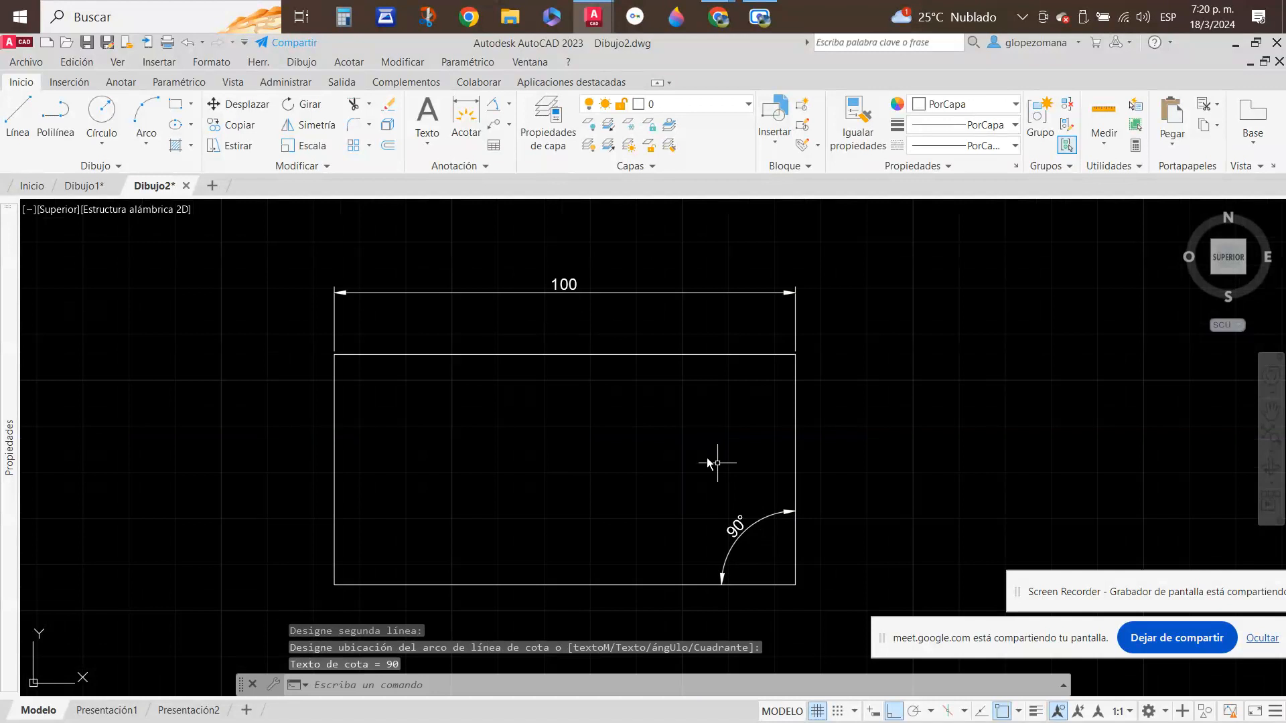
{"action": "key", "text": "Escape"}
{"action": "scroll", "coordinate": [770, 539], "scroll_direction": "up", "scroll_amount": 3}
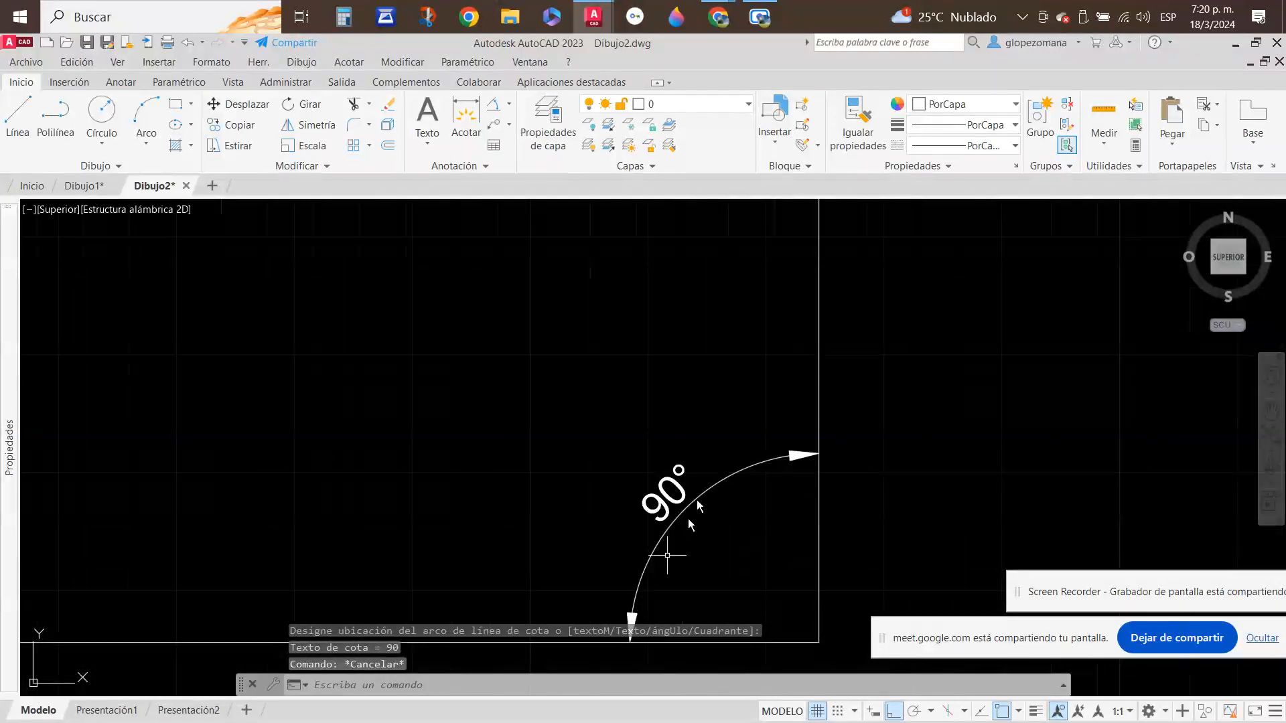
{"action": "scroll", "coordinate": [716, 405], "scroll_direction": "down", "scroll_amount": 2}
{"action": "scroll", "coordinate": [757, 423], "scroll_direction": "down", "scroll_amount": 2}
{"action": "scroll", "coordinate": [757, 424], "scroll_direction": "down", "scroll_amount": 2}
{"action": "key", "text": "Escape"}
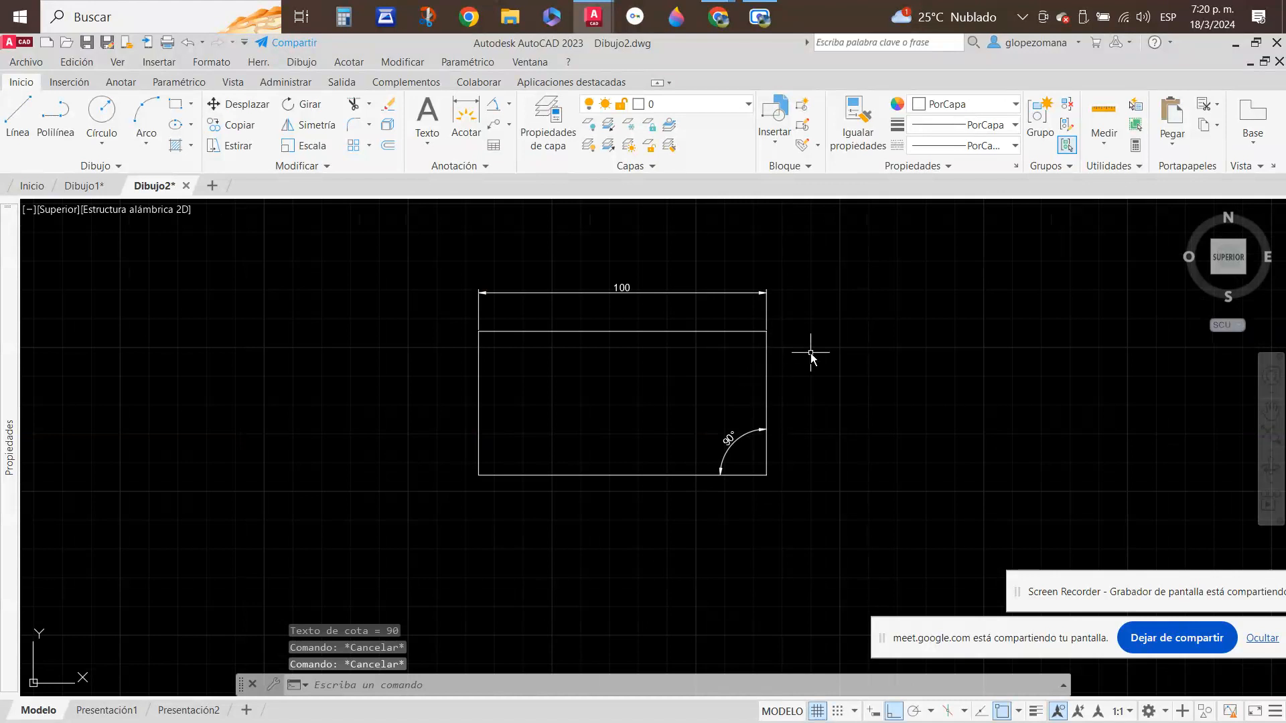
{"action": "middle_click_drag", "start_coordinate": [856, 368], "coordinate": [725, 373]}
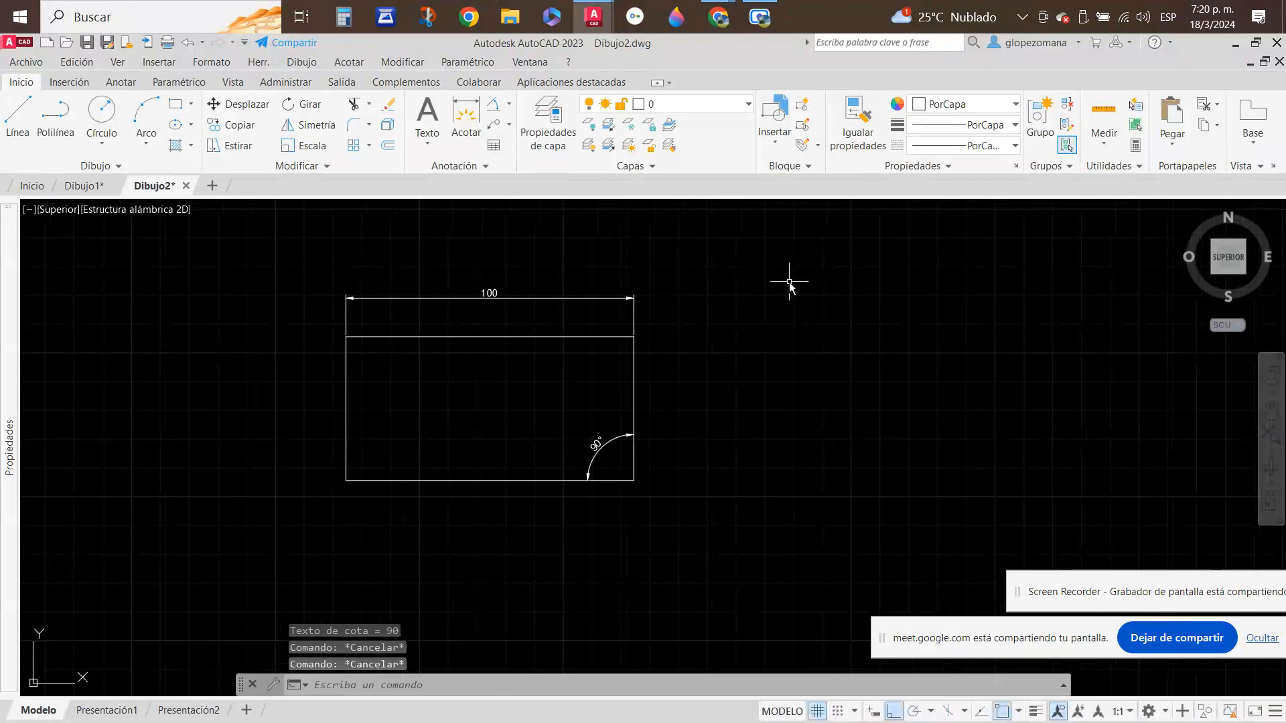
{"action": "left_click", "coordinate": [632, 479]}
{"action": "left_click", "coordinate": [574, 422]}
{"action": "left_click", "coordinate": [538, 308]}
{"action": "left_click", "coordinate": [476, 266]}
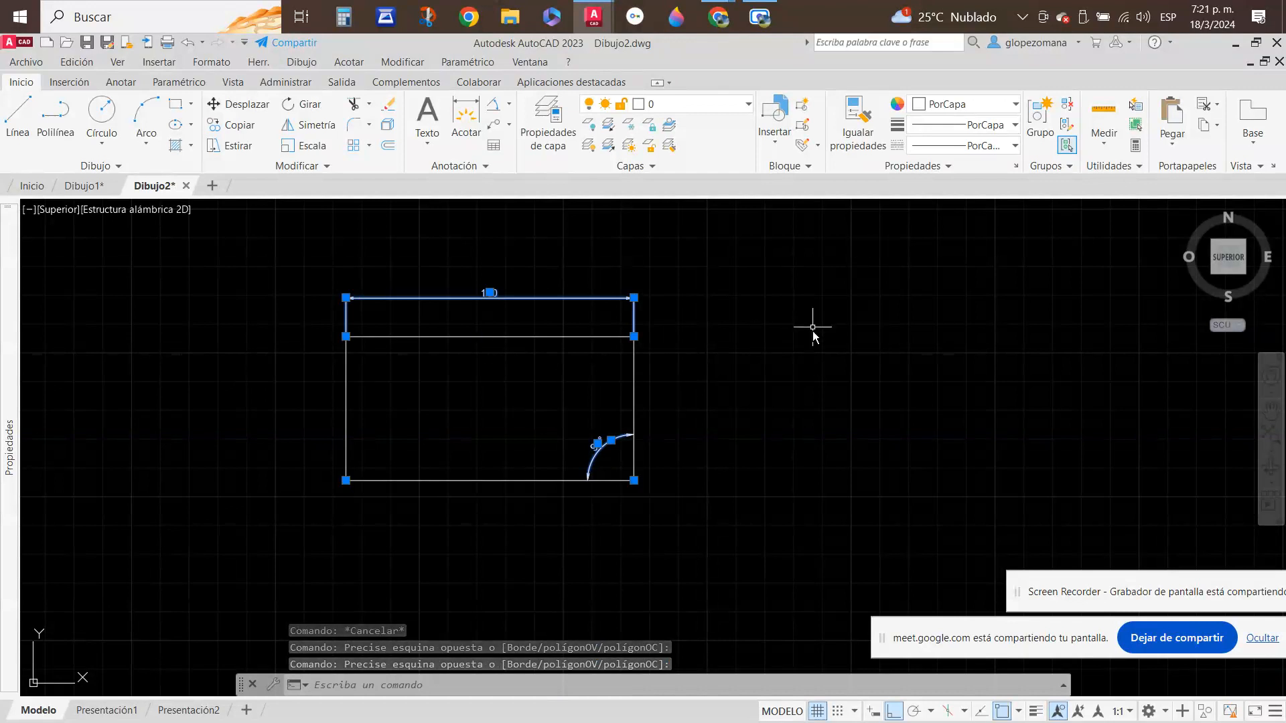
{"action": "key", "text": "Escape"}
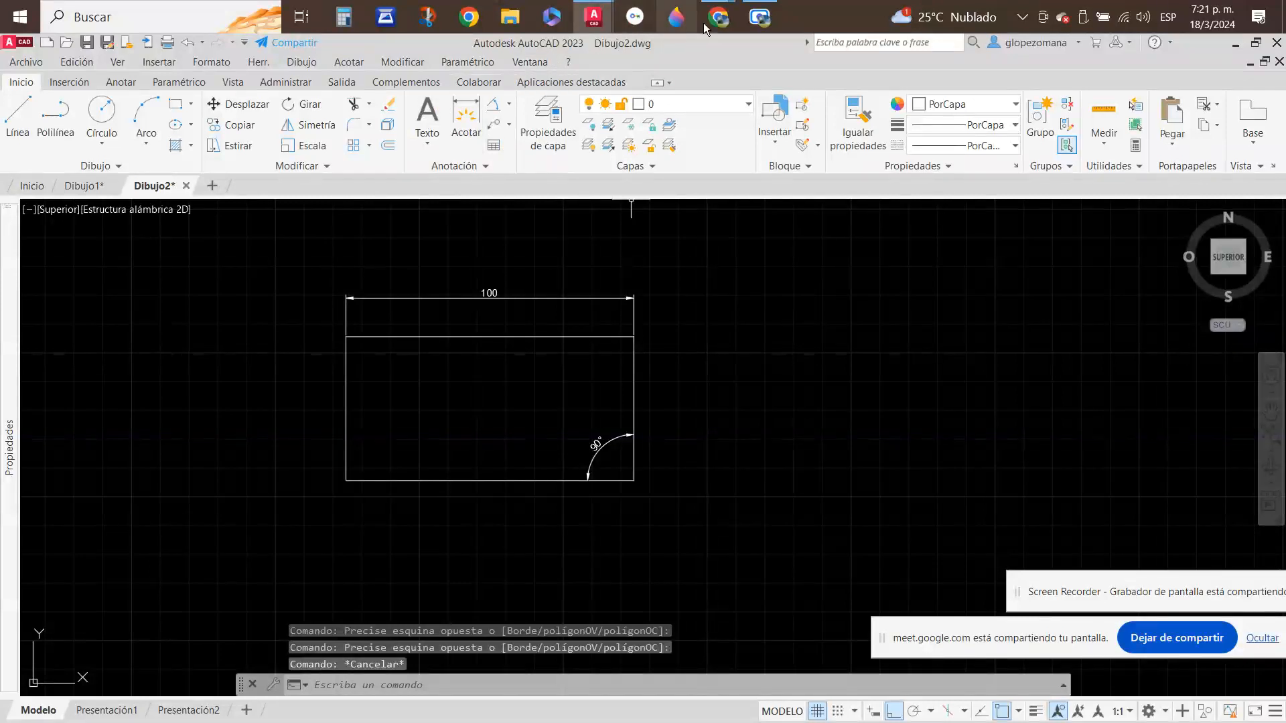
- Switch to the DAPC-02 document in Chrome and review the numbered AutoCAD interface image and its list of nine parts
{"action": "left_click", "coordinate": [723, 19]}
{"action": "left_click", "coordinate": [529, 100]}
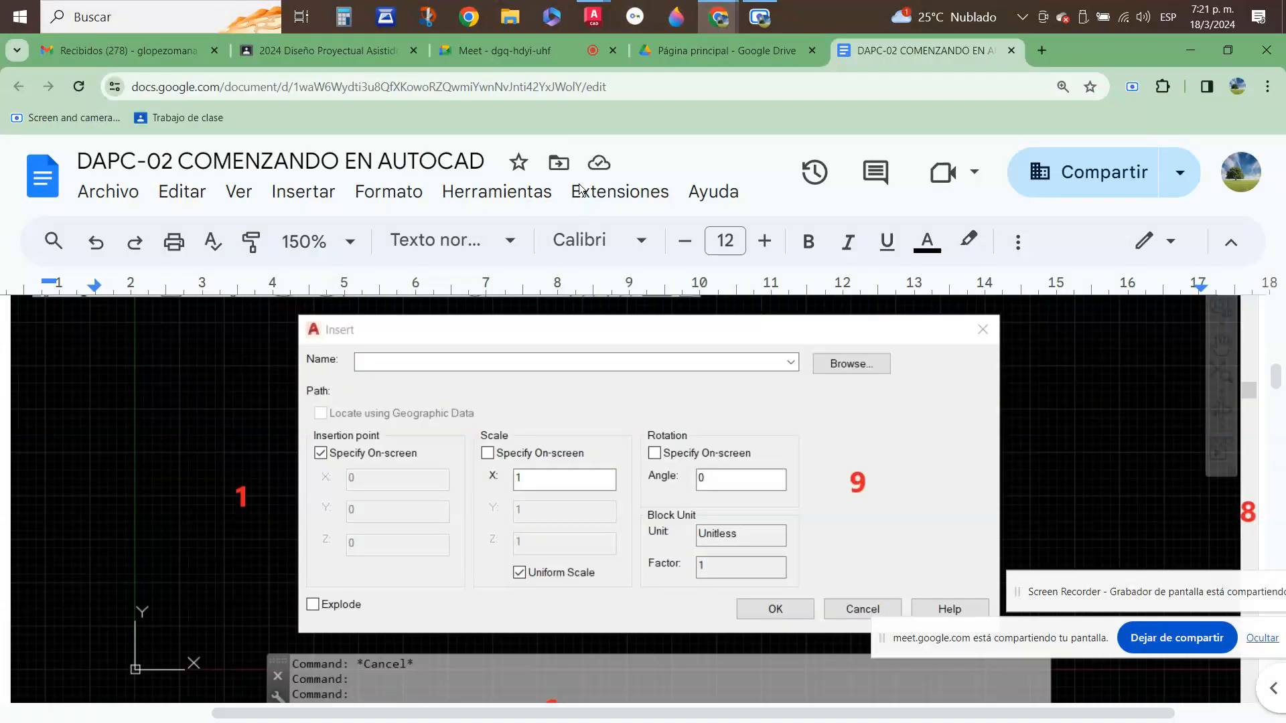
{"action": "scroll", "coordinate": [592, 448], "scroll_direction": "down", "scroll_amount": 15}
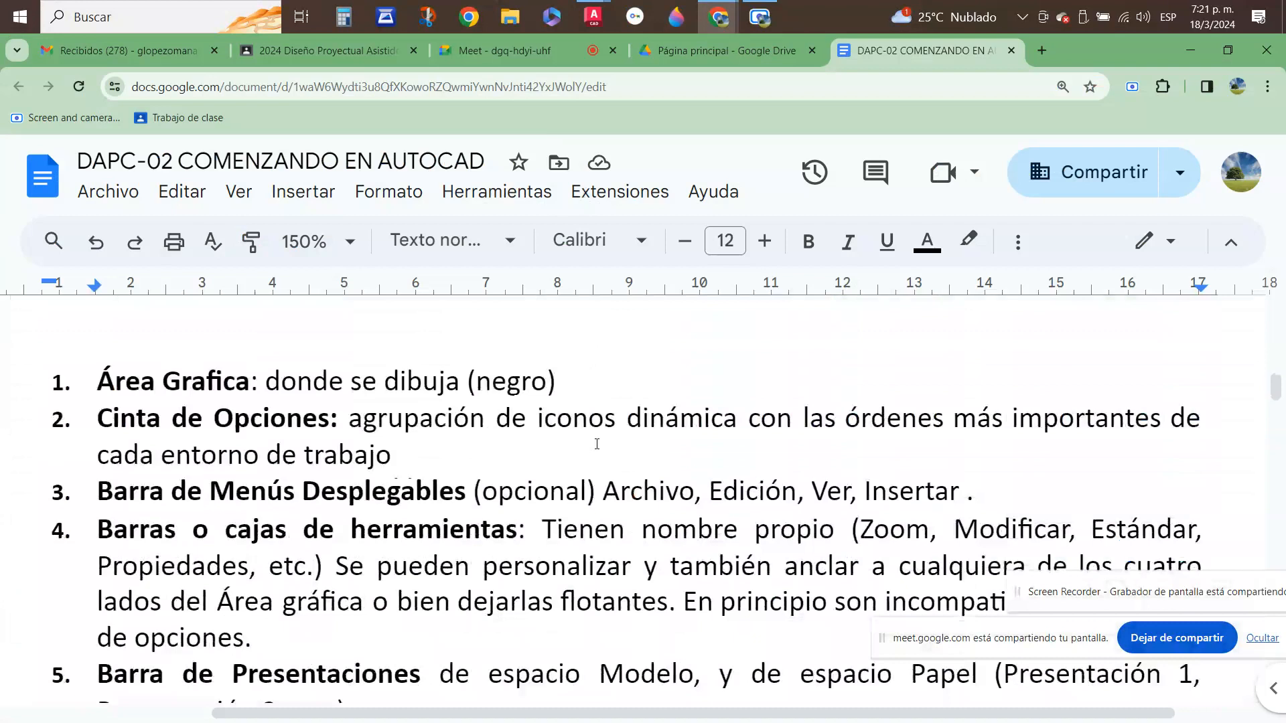
{"action": "scroll", "coordinate": [622, 503], "scroll_direction": "down", "scroll_amount": 1}
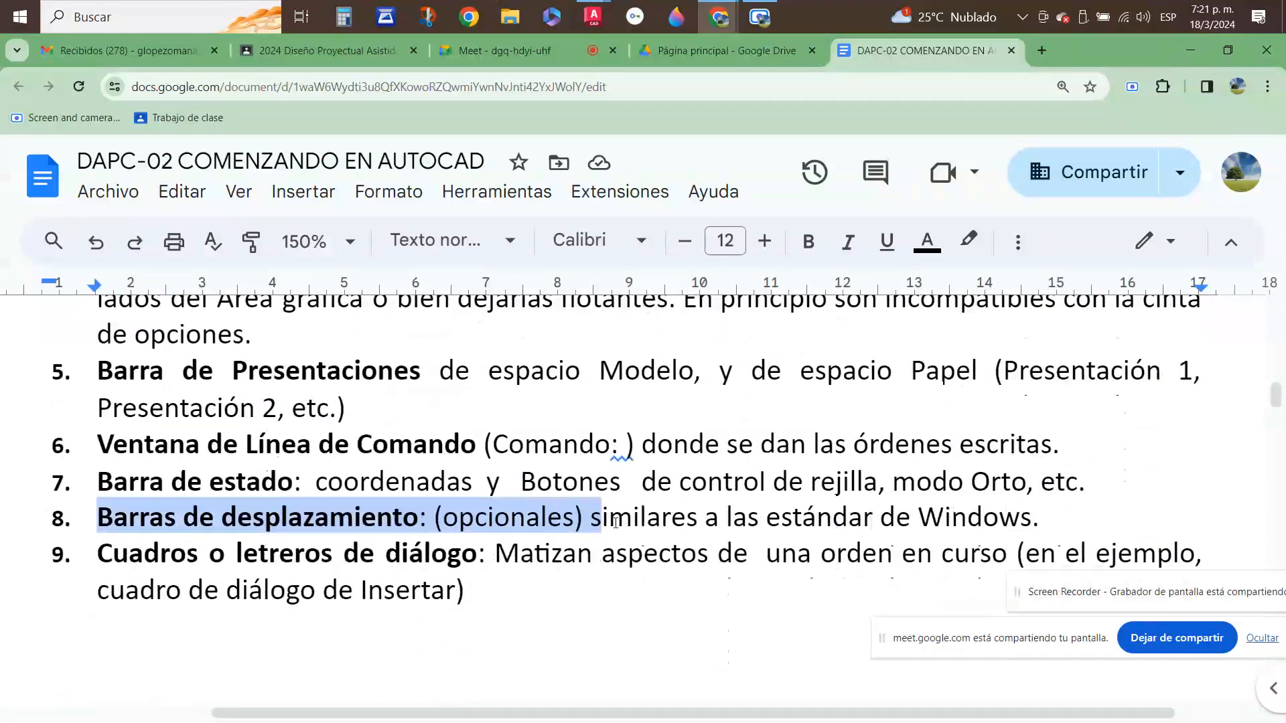
{"action": "left_click", "coordinate": [481, 556]}
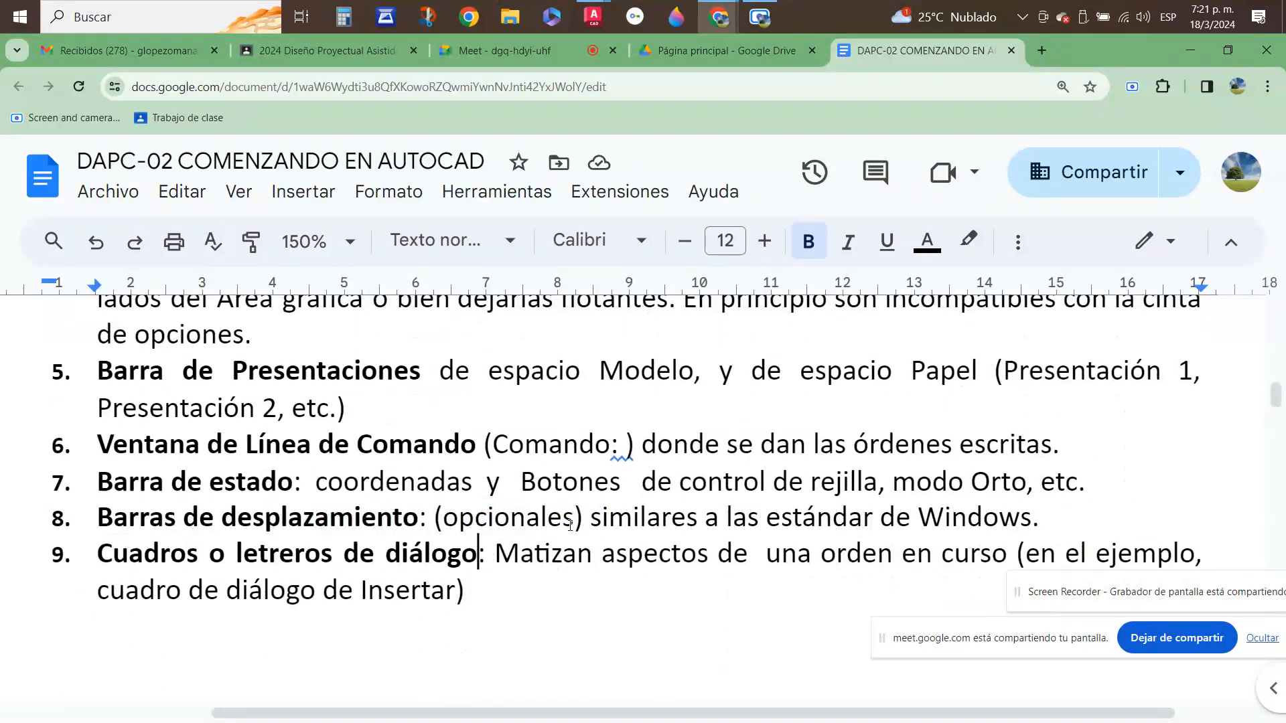
{"action": "scroll", "coordinate": [606, 521], "scroll_direction": "up", "scroll_amount": 1}
{"action": "scroll", "coordinate": [606, 521], "scroll_direction": "up", "scroll_amount": 12}
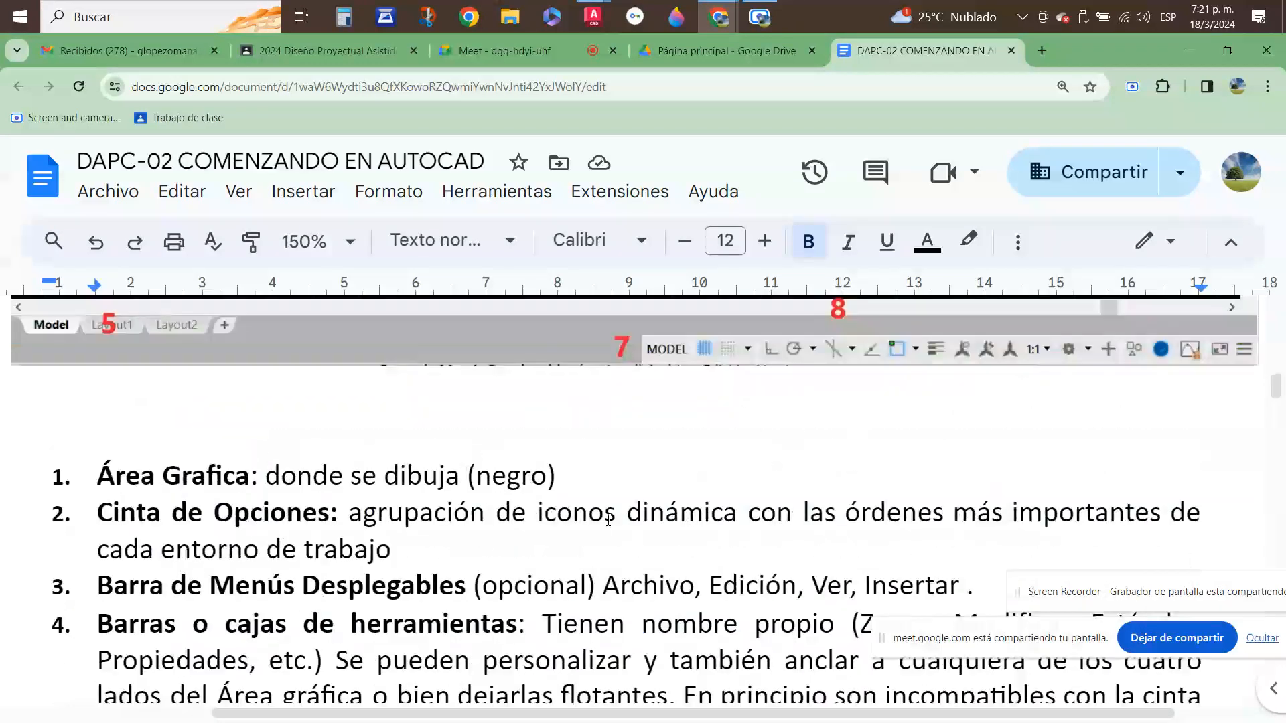
{"action": "scroll", "coordinate": [606, 519], "scroll_direction": "up", "scroll_amount": 3}
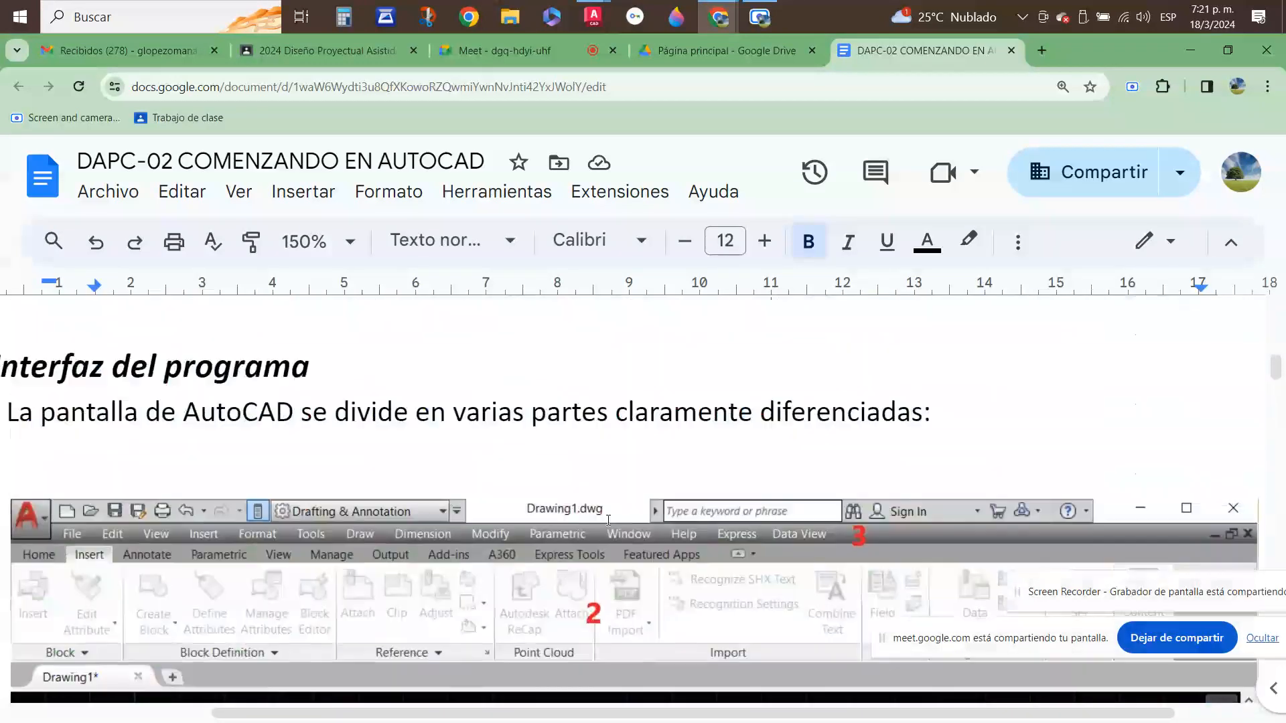
{"action": "scroll", "coordinate": [605, 512], "scroll_direction": "down", "scroll_amount": 4}
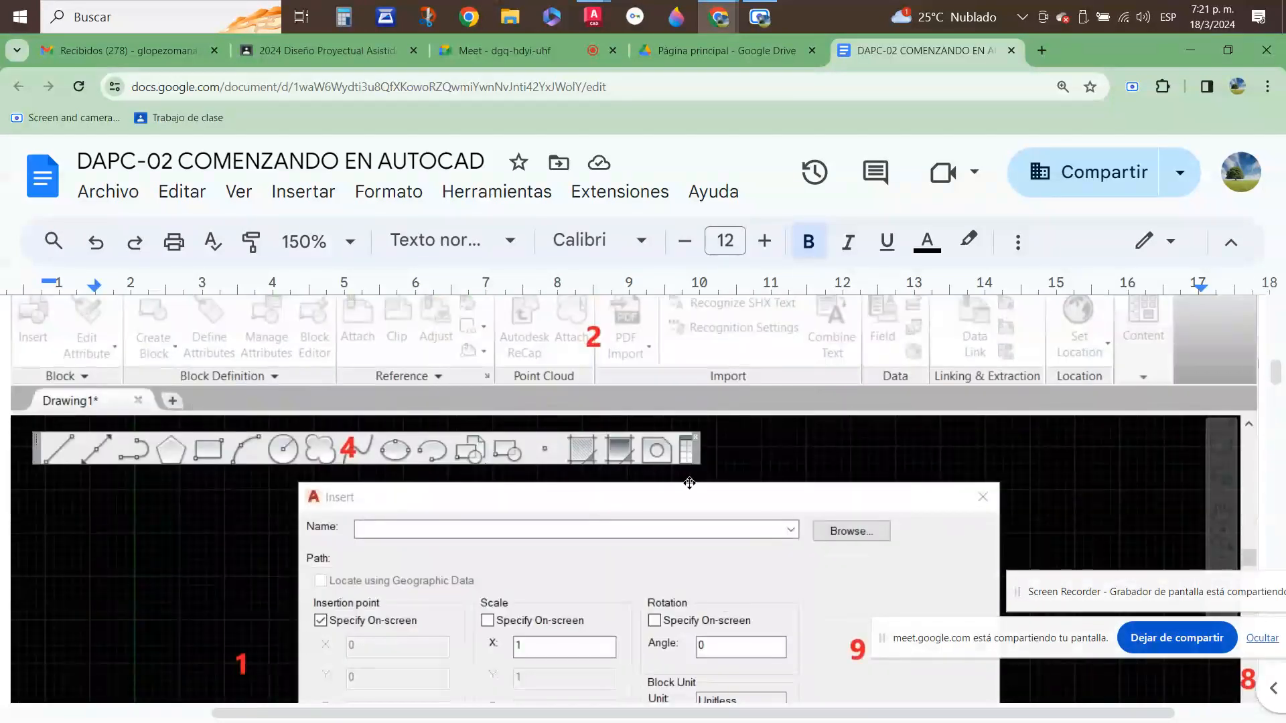
{"action": "scroll", "coordinate": [691, 482], "scroll_direction": "down", "scroll_amount": 3}
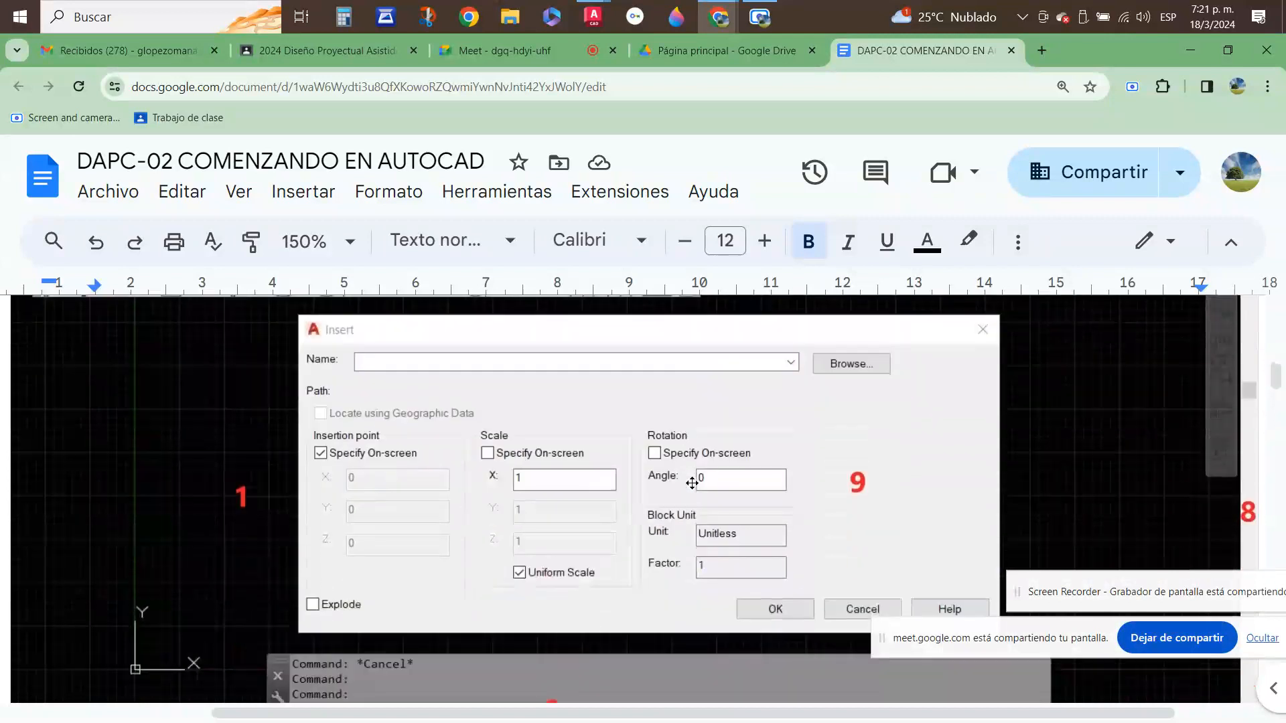
{"action": "scroll", "coordinate": [692, 482], "scroll_direction": "down", "scroll_amount": 1}
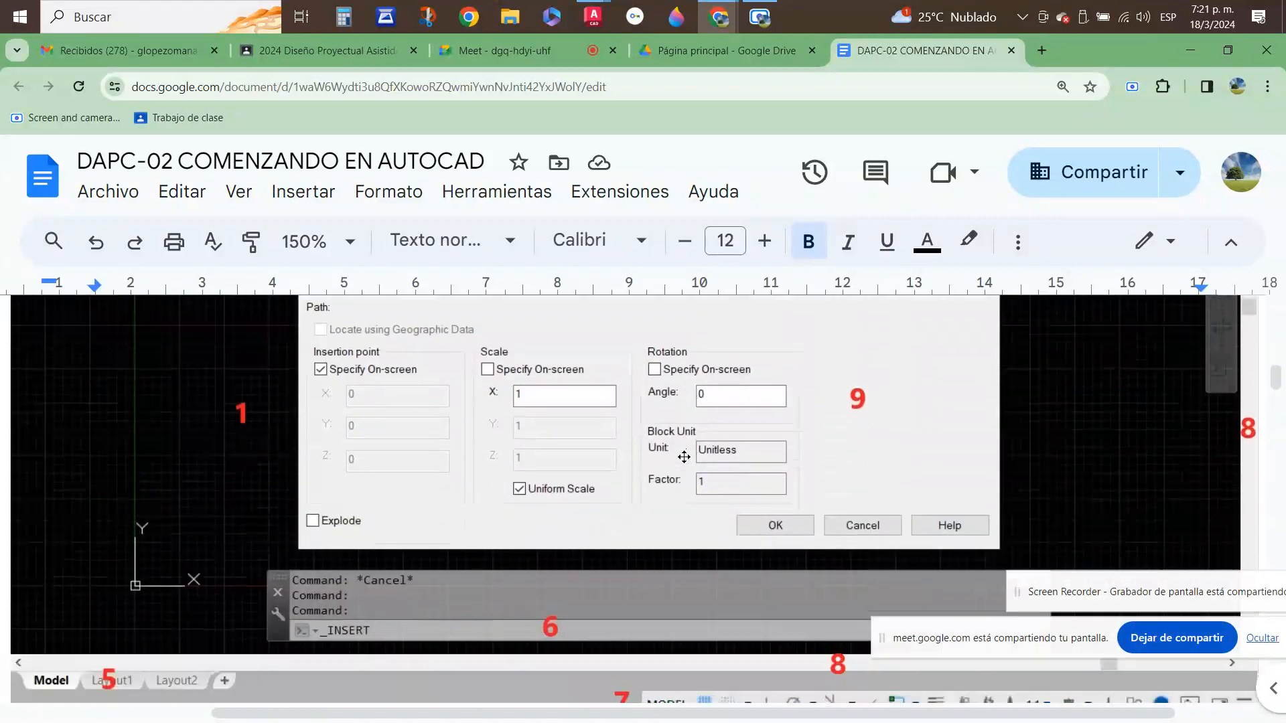
{"action": "scroll", "coordinate": [679, 458], "scroll_direction": "down", "scroll_amount": 5}
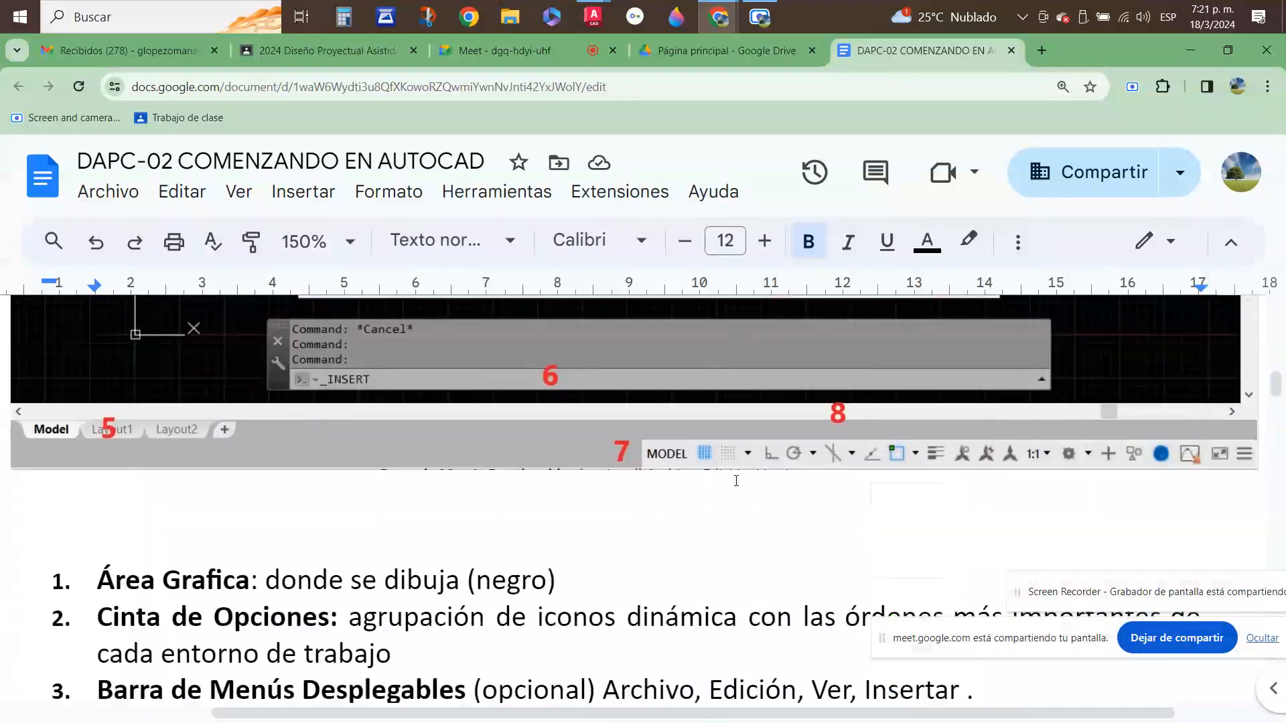
{"action": "scroll", "coordinate": [735, 480], "scroll_direction": "down", "scroll_amount": 10}
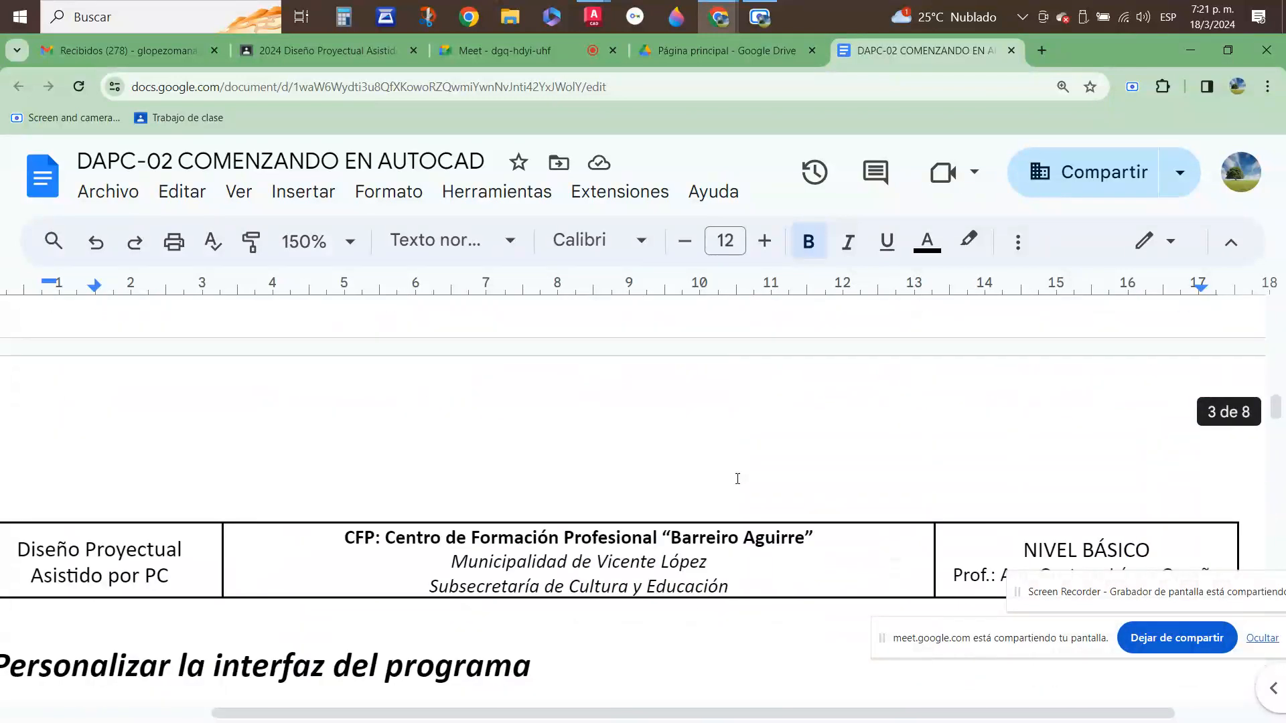
{"action": "scroll", "coordinate": [735, 478], "scroll_direction": "down", "scroll_amount": 1}
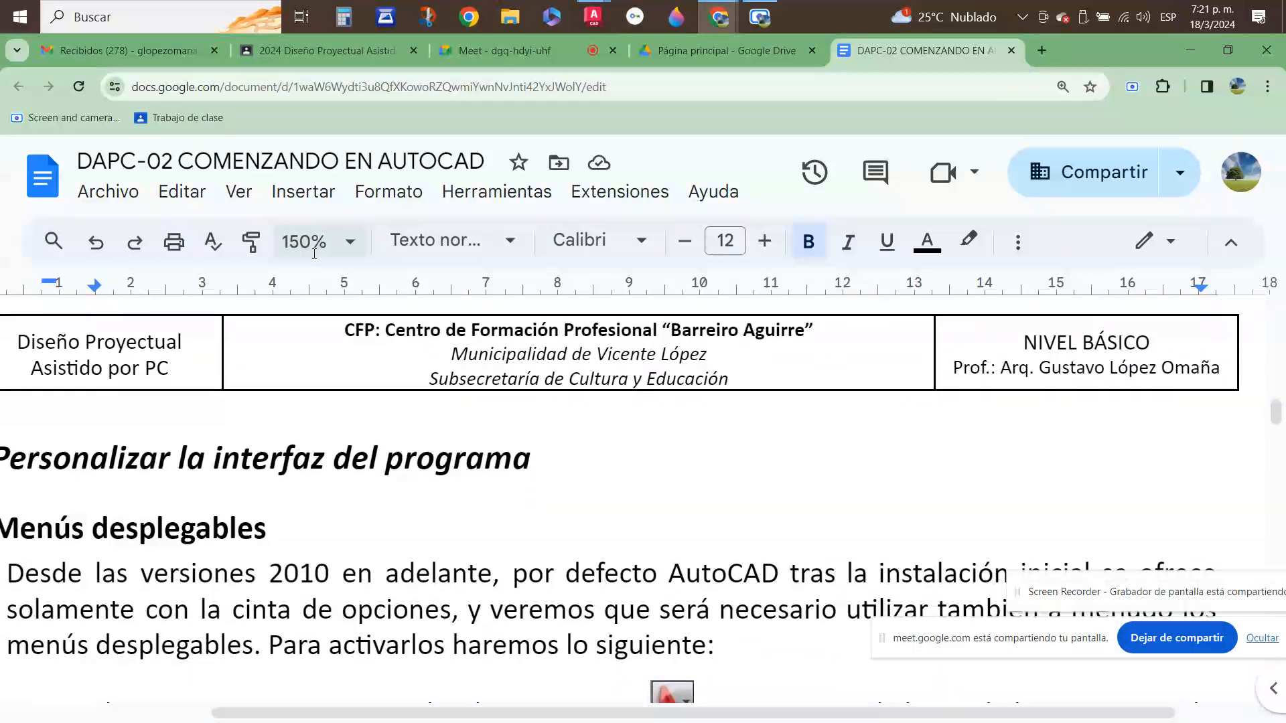
- Set the document zoom to 100% and read the Menús desplegables section on showing the menu bar
{"action": "left_click", "coordinate": [349, 247]}
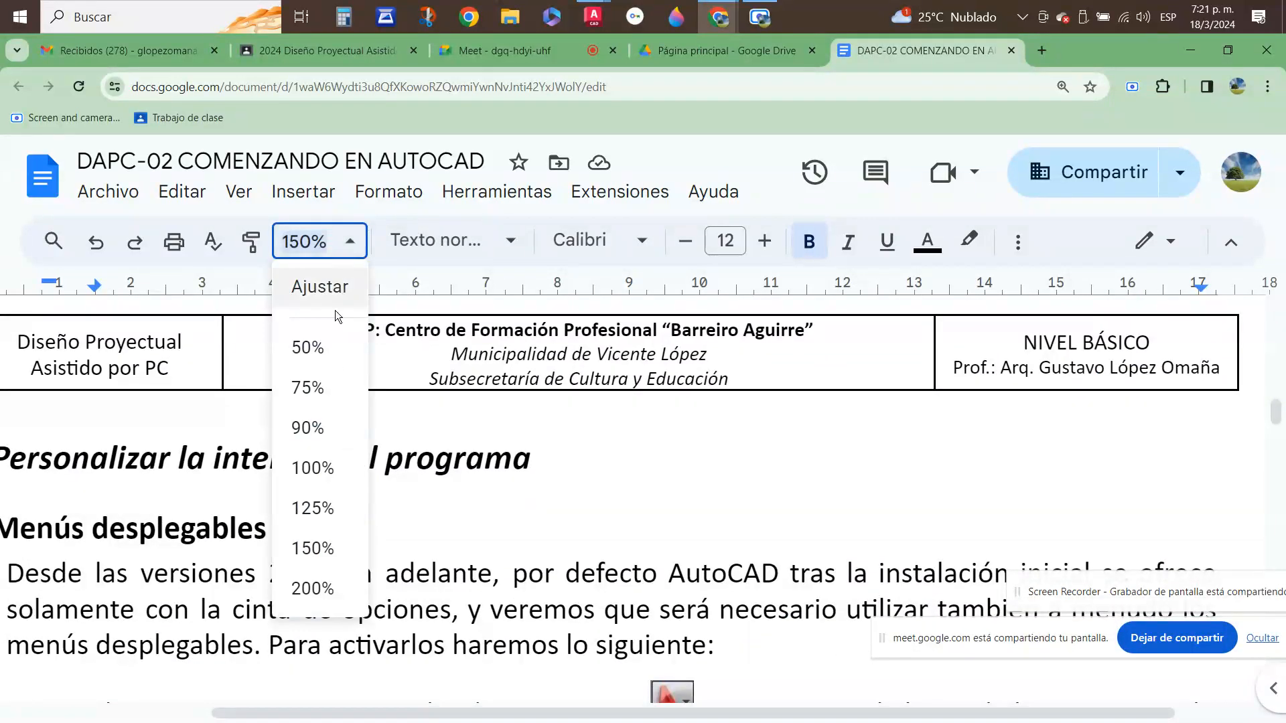
{"action": "left_click", "coordinate": [301, 467]}
{"action": "scroll", "coordinate": [691, 490], "scroll_direction": "down", "scroll_amount": 2}
{"action": "scroll", "coordinate": [736, 496], "scroll_direction": "up", "scroll_amount": 1}
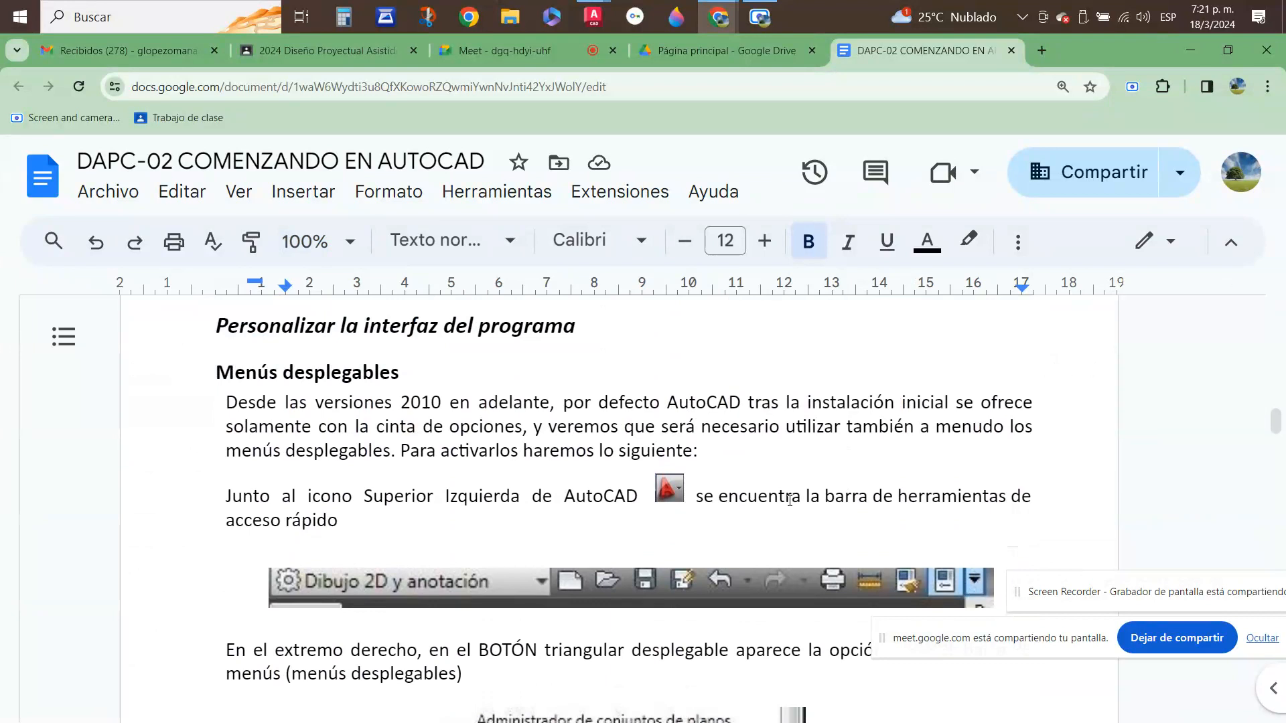
{"action": "scroll", "coordinate": [824, 464], "scroll_direction": "down", "scroll_amount": 1}
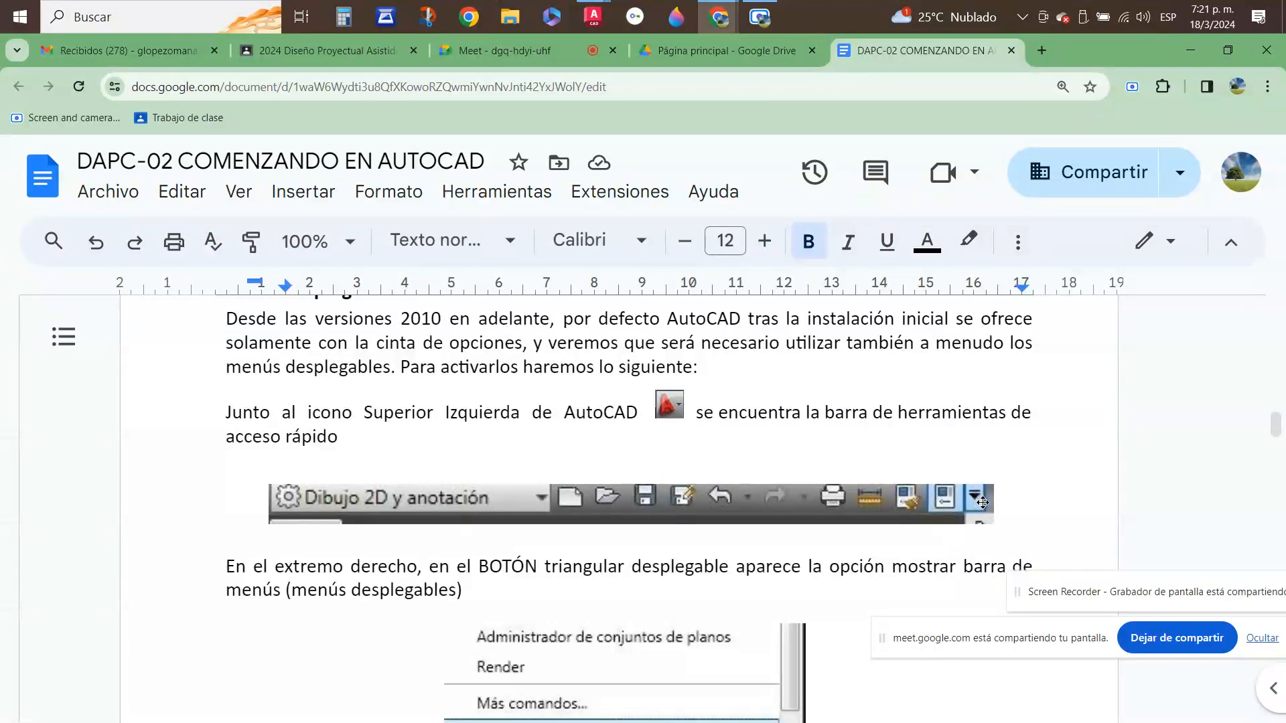
{"action": "scroll", "coordinate": [887, 484], "scroll_direction": "down", "scroll_amount": 1}
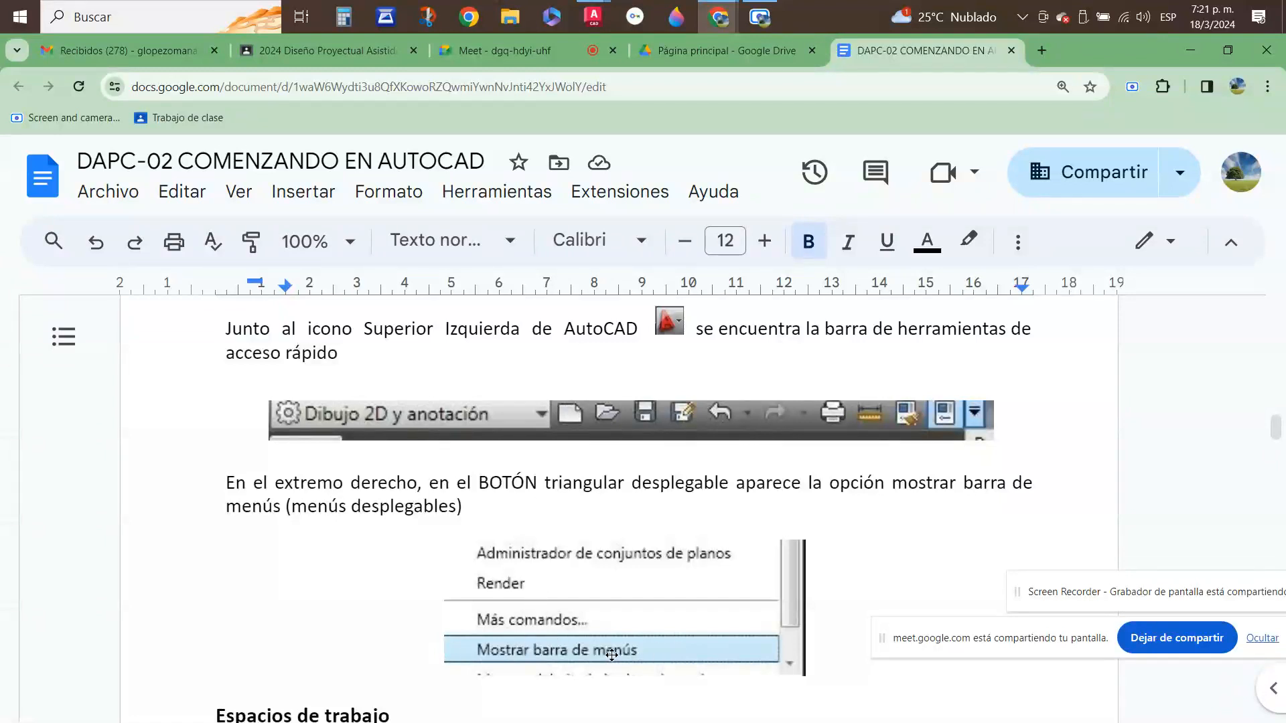
{"action": "scroll", "coordinate": [653, 633], "scroll_direction": "down", "scroll_amount": 4}
{"action": "scroll", "coordinate": [655, 610], "scroll_direction": "down", "scroll_amount": 2}
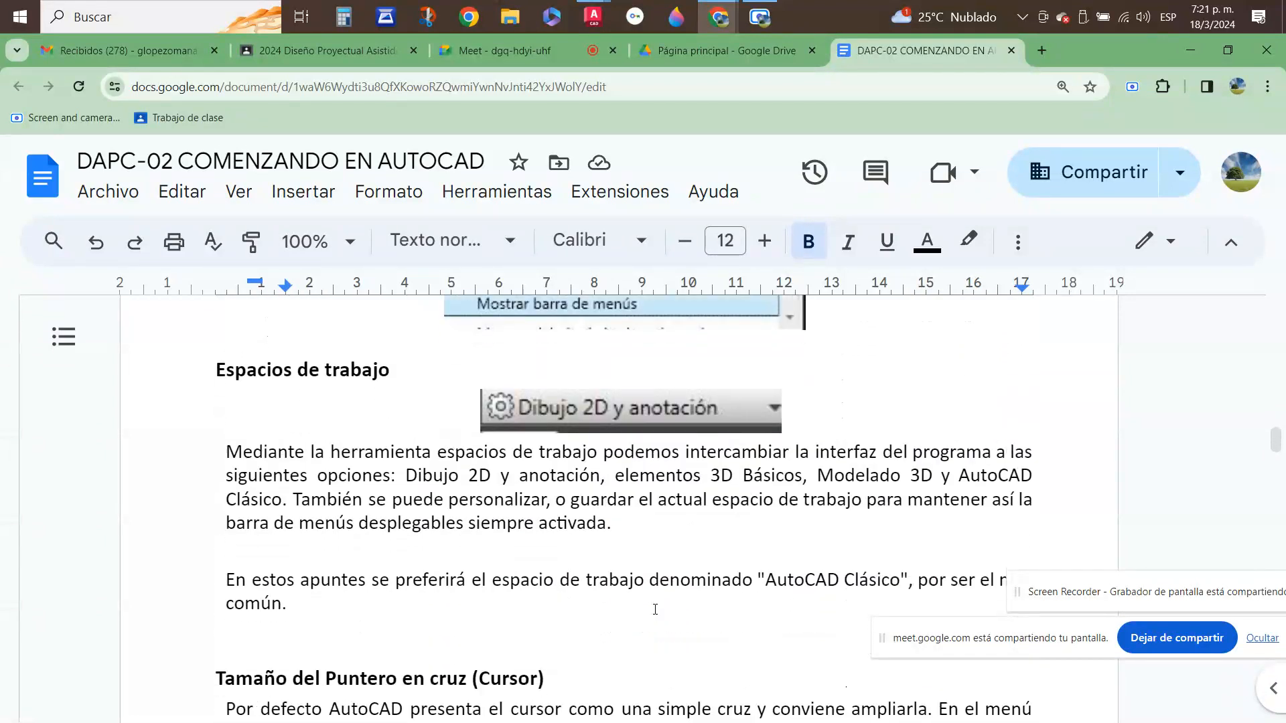
{"action": "scroll", "coordinate": [666, 479], "scroll_direction": "up", "scroll_amount": 7}
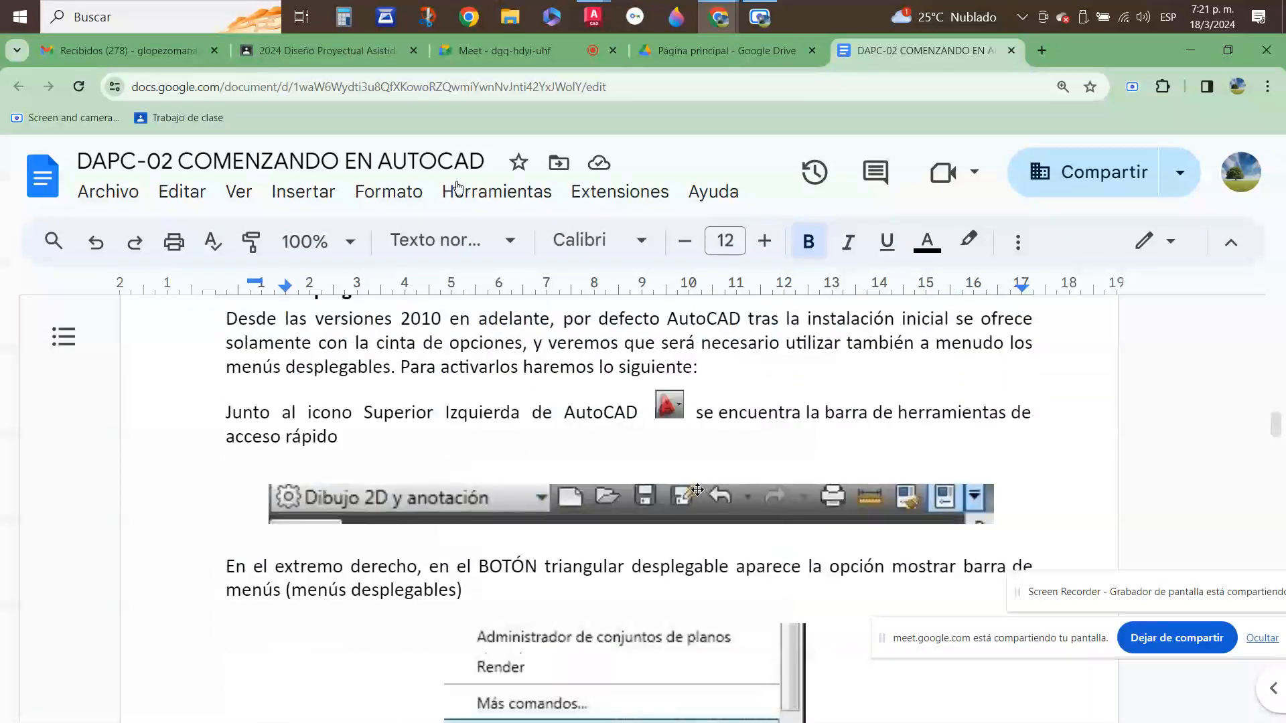
- Switch to AutoCAD and look through the drop-down menus, including Modificar and Herr., without running any command
{"action": "left_click", "coordinate": [590, 26]}
{"action": "left_click", "coordinate": [677, 104]}
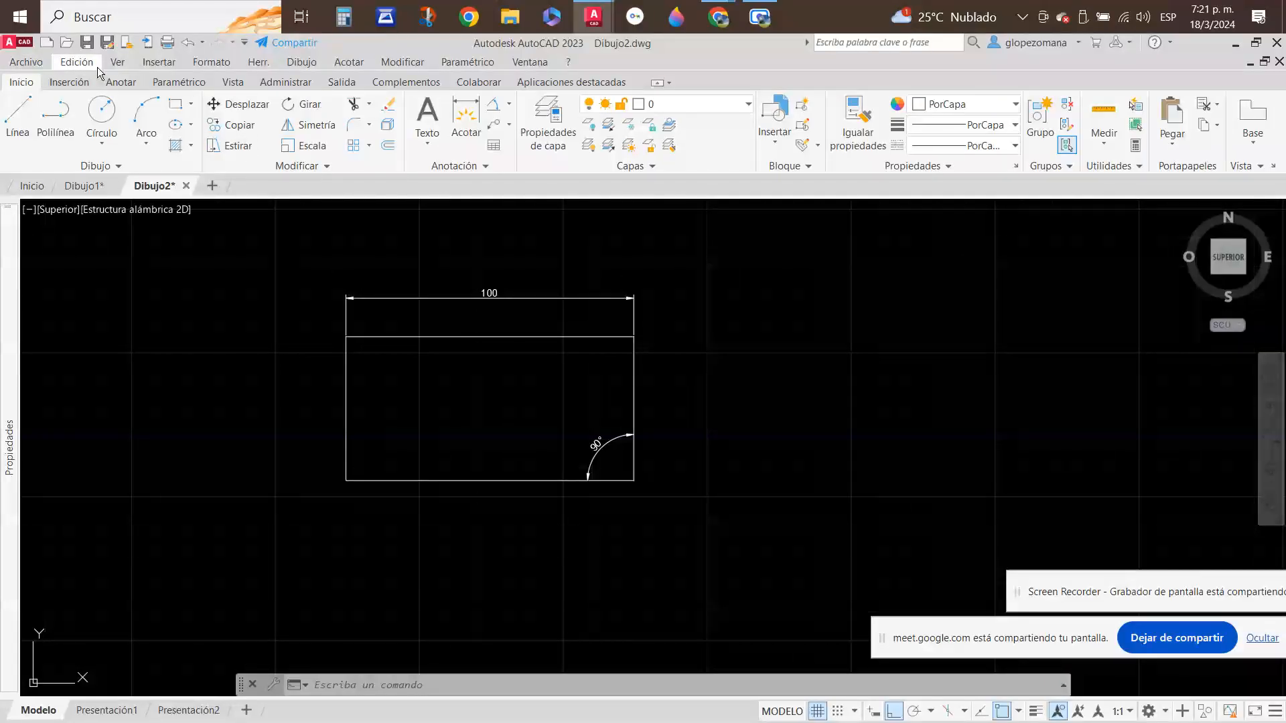
{"action": "left_click", "coordinate": [459, 65]}
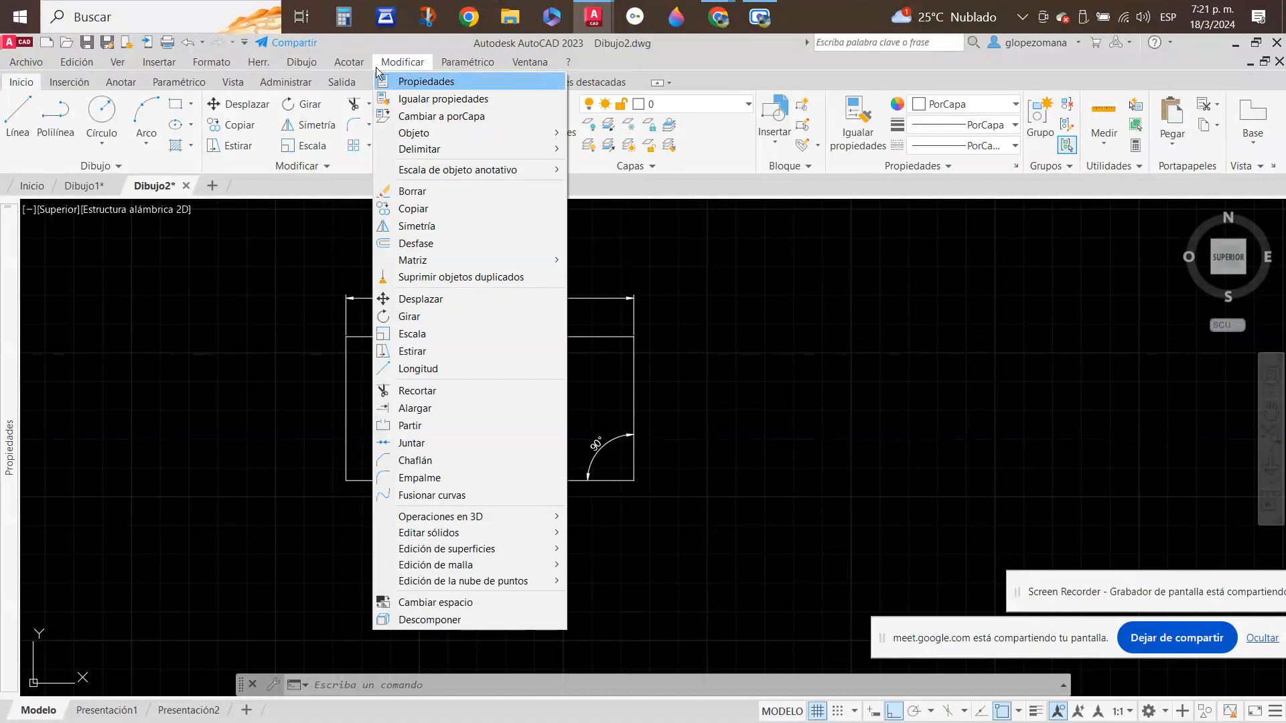
{"action": "mouse_move", "coordinate": [258, 63]}
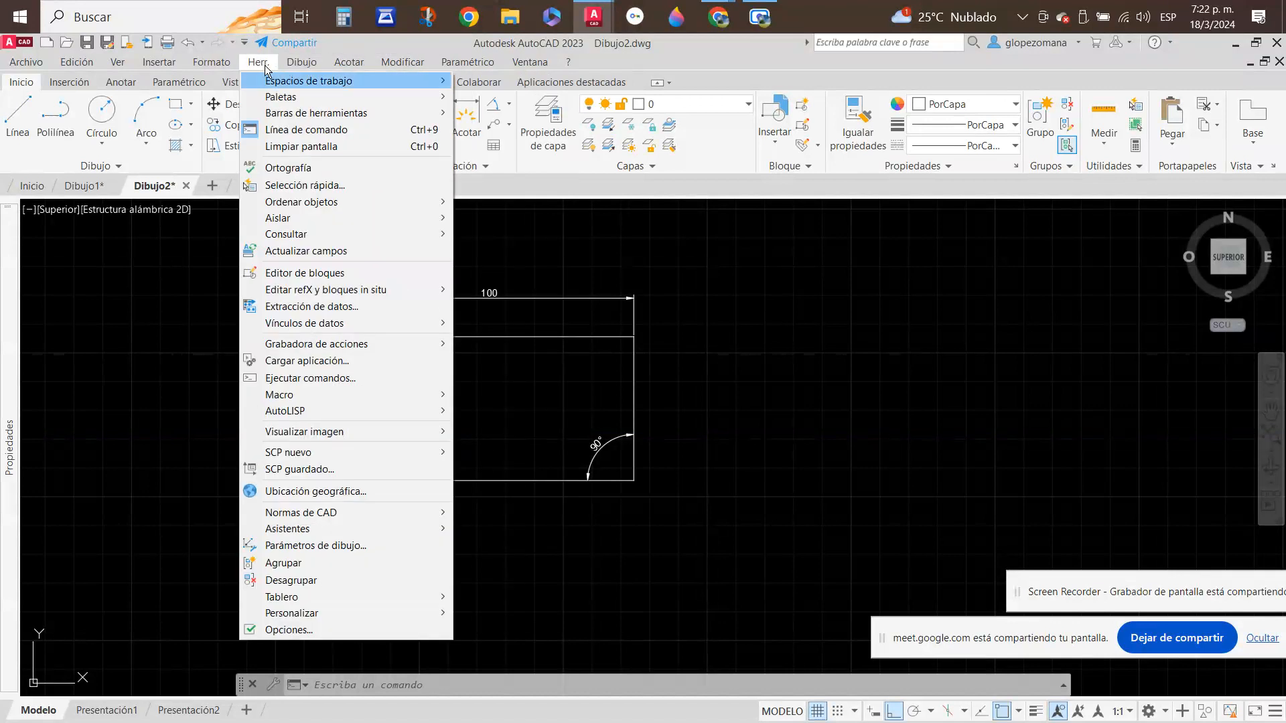
{"action": "left_click", "coordinate": [764, 85]}
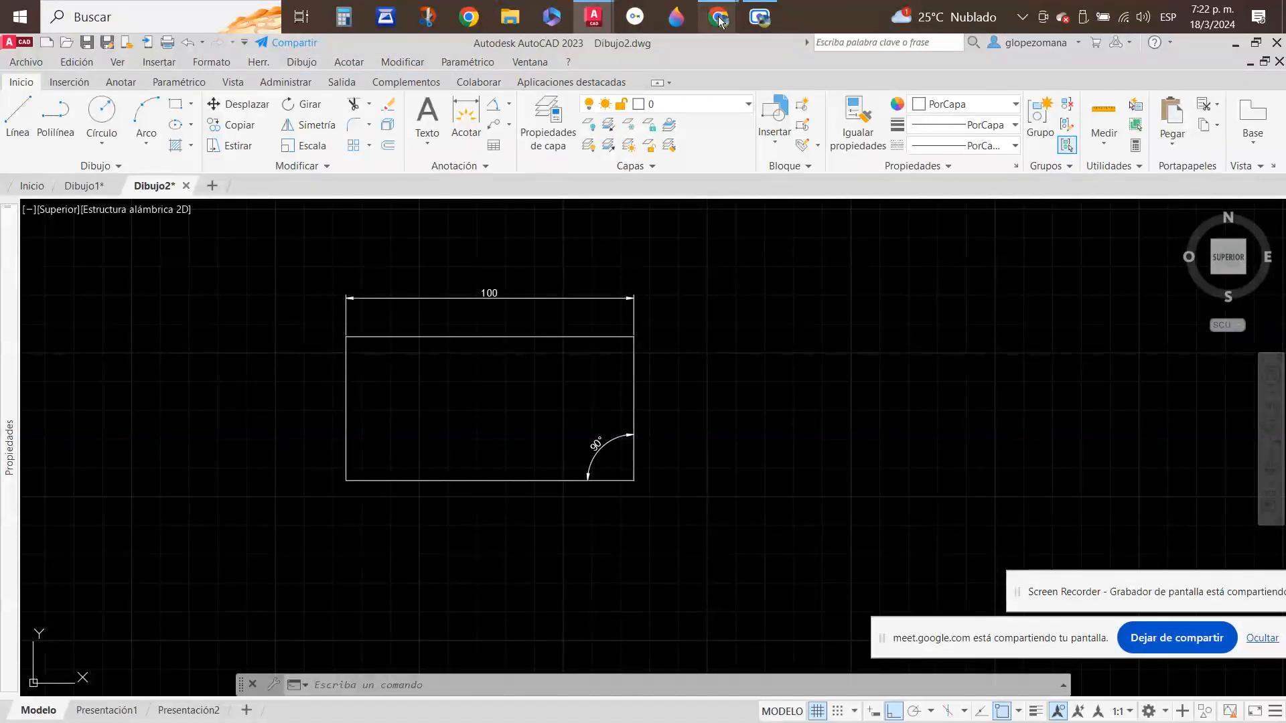
- Switch back to the DAPC-02 document in Chrome and read the Espacios de trabajo section
{"action": "mouse_move", "coordinate": [719, 24]}
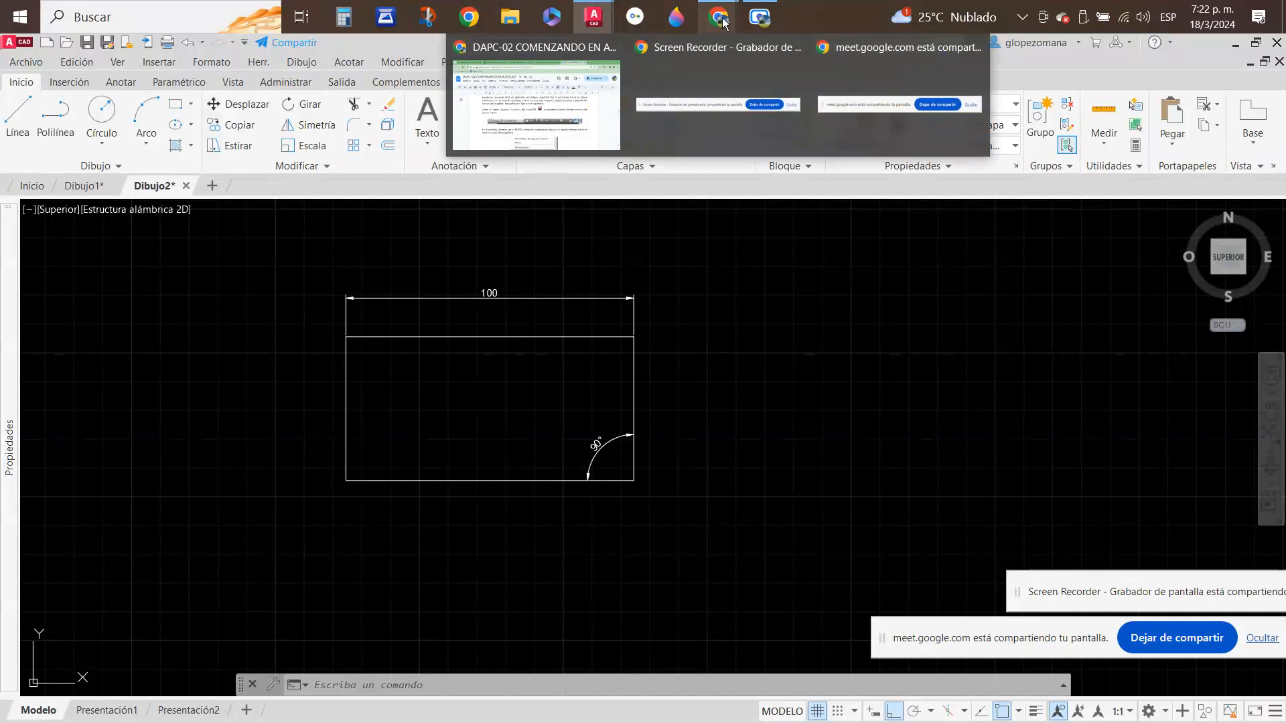
{"action": "left_click", "coordinate": [556, 91]}
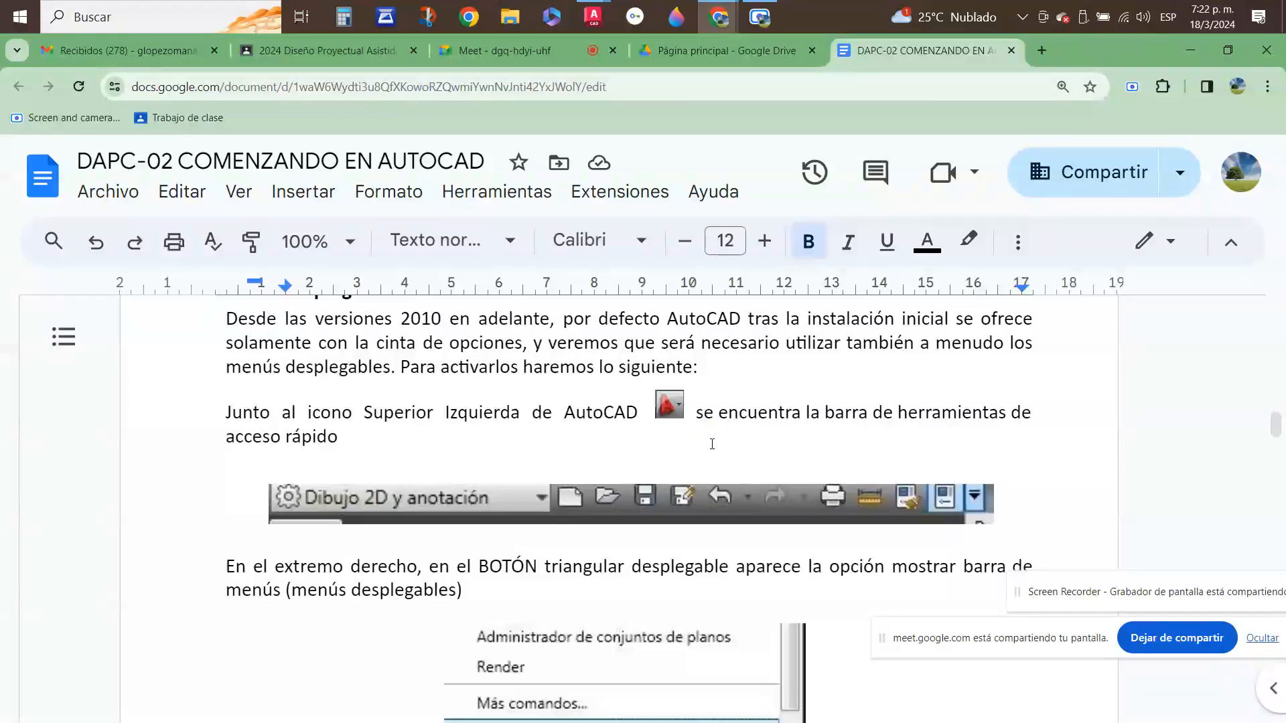
{"action": "scroll", "coordinate": [712, 444], "scroll_direction": "down", "scroll_amount": 3}
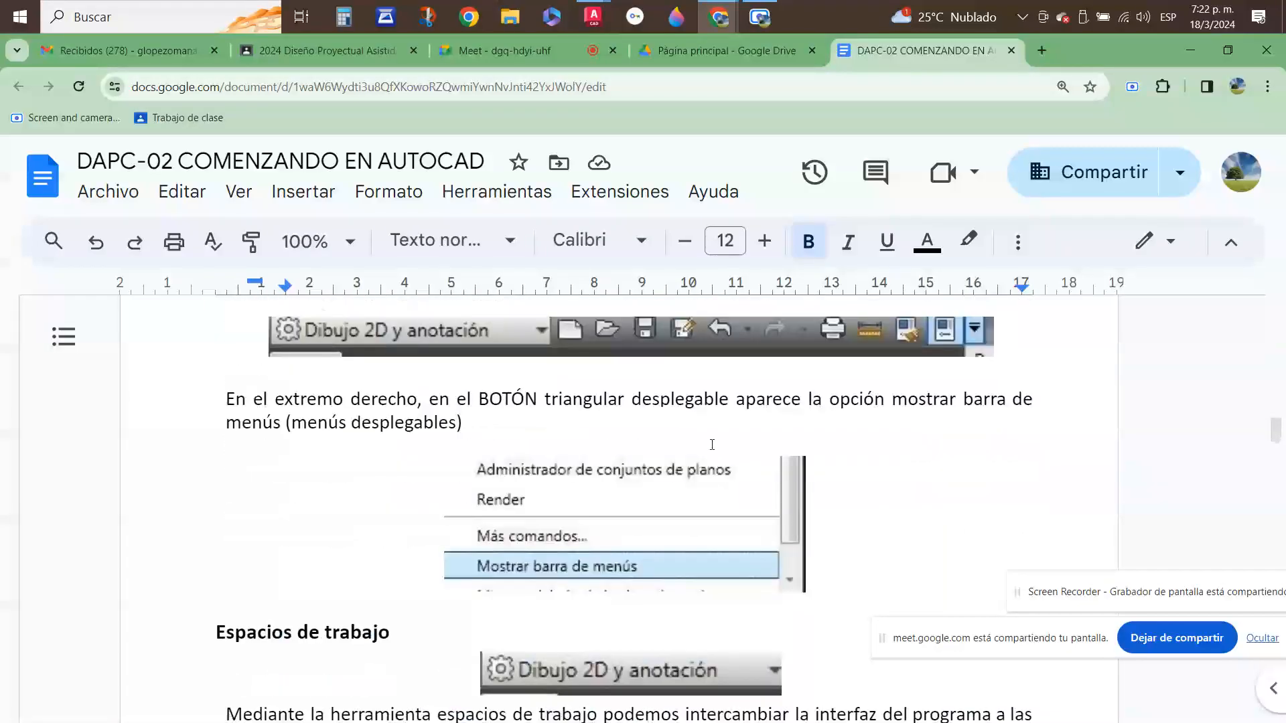
{"action": "scroll", "coordinate": [711, 444], "scroll_direction": "down", "scroll_amount": 1}
{"action": "scroll", "coordinate": [710, 444], "scroll_direction": "down", "scroll_amount": 2}
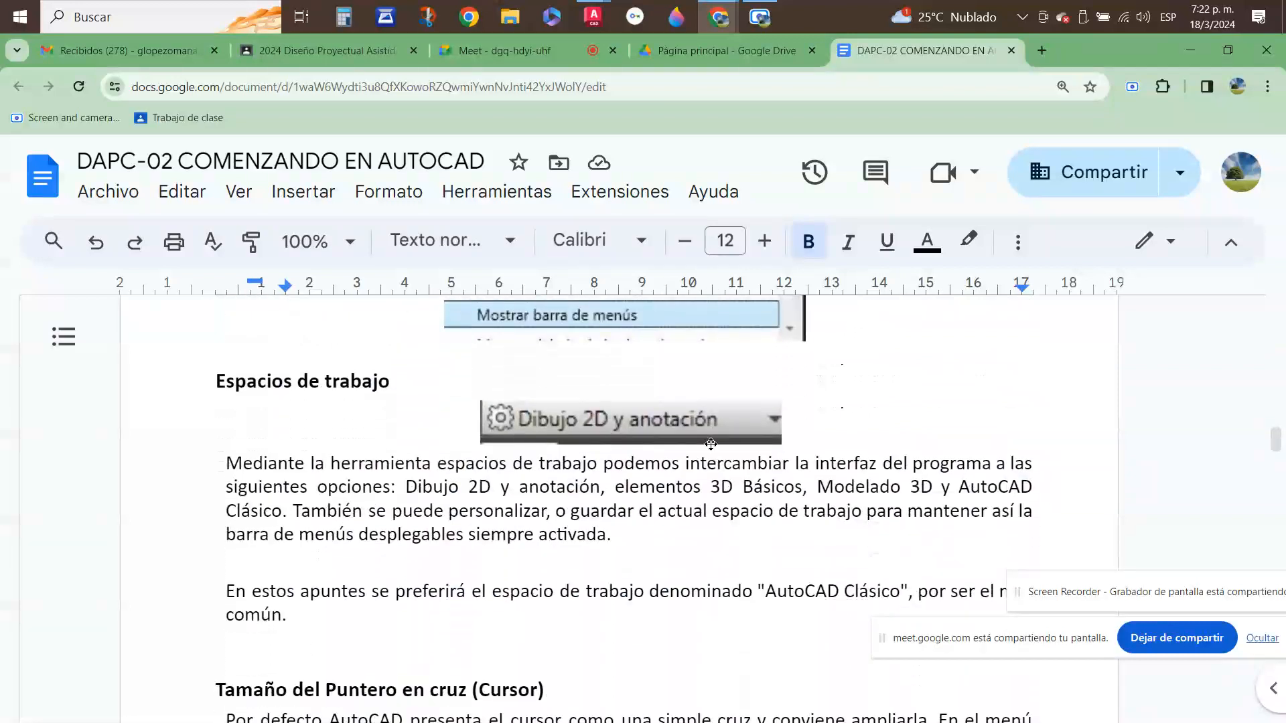
{"action": "scroll", "coordinate": [683, 438], "scroll_direction": "down", "scroll_amount": 1}
{"action": "scroll", "coordinate": [659, 433], "scroll_direction": "up", "scroll_amount": 1}
- Switch to the Dibujo2 drawing in AutoCAD and view the list of available workspaces
{"action": "mouse_move", "coordinate": [594, 16]}
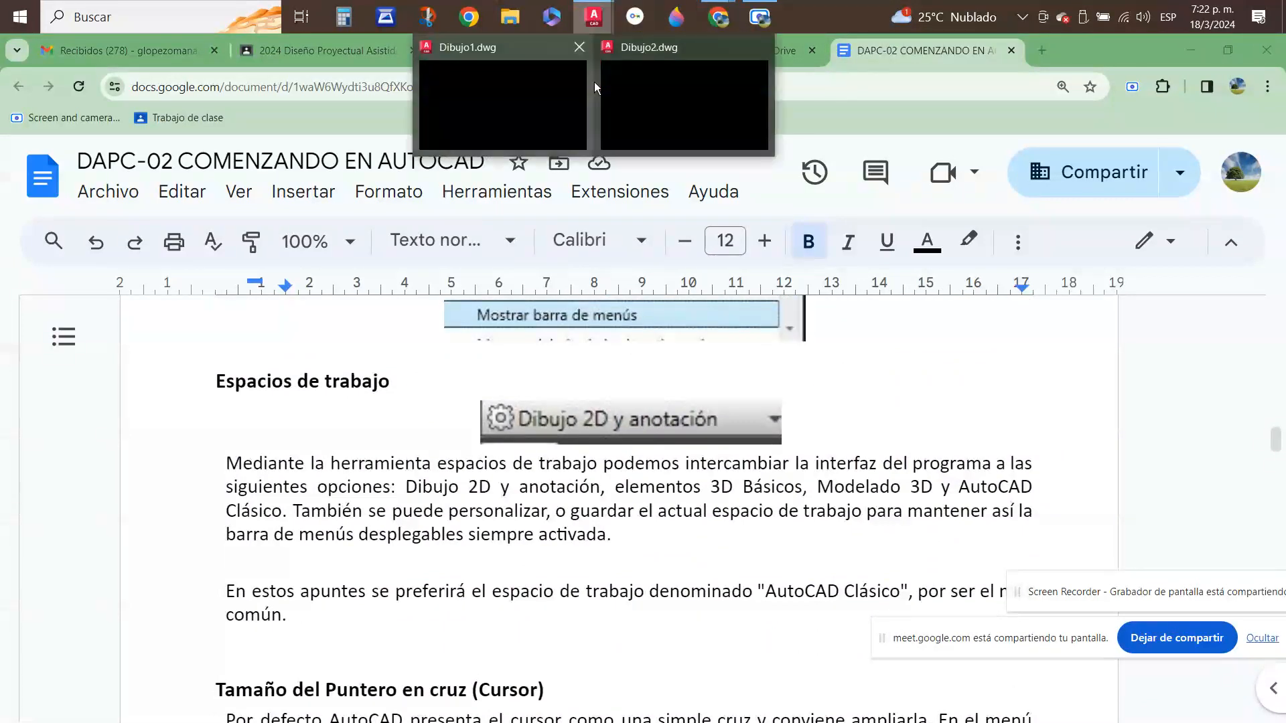
{"action": "left_click", "coordinate": [684, 107]}
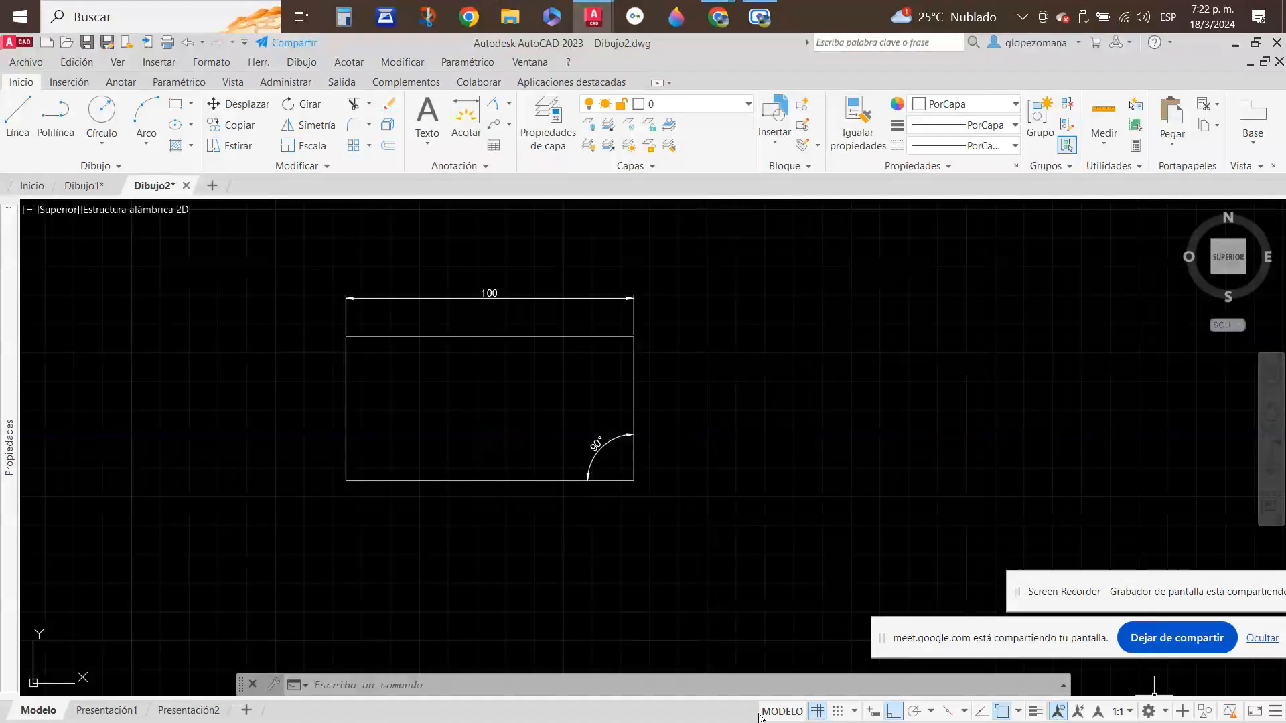
{"action": "left_click_drag", "start_coordinate": [1061, 584], "coordinate": [868, 587]}
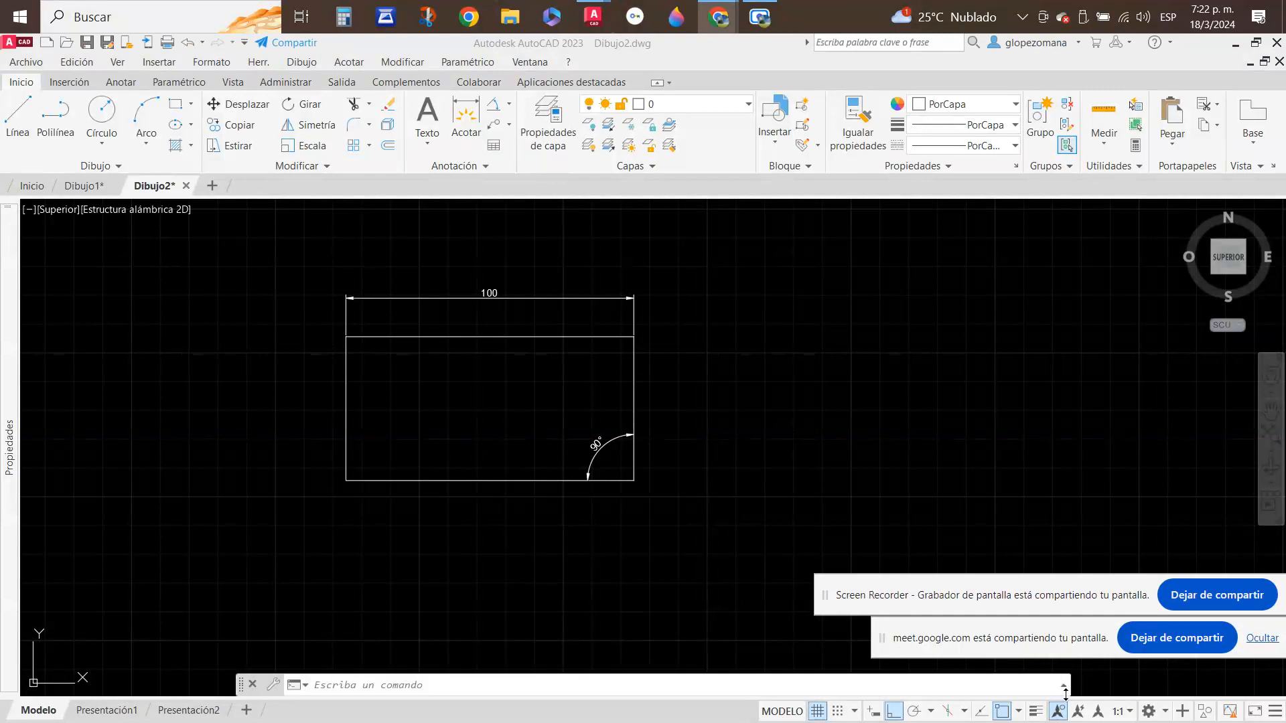
{"action": "left_click", "coordinate": [1162, 713]}
{"action": "left_click", "coordinate": [1165, 712]}
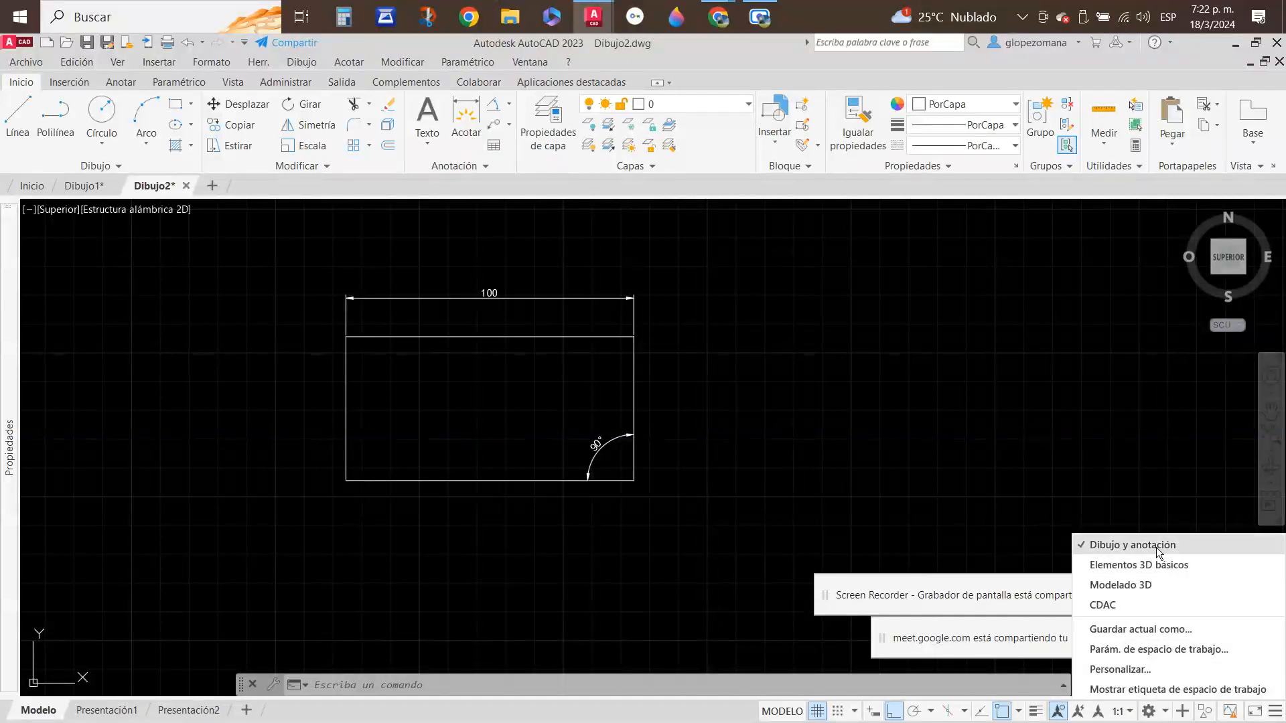
- Return to the DAPC-02 document in Chrome and read from Espacios de trabajo on to Tamaño del Puntero en cruz (Cursor)
{"action": "mouse_move", "coordinate": [718, 18]}
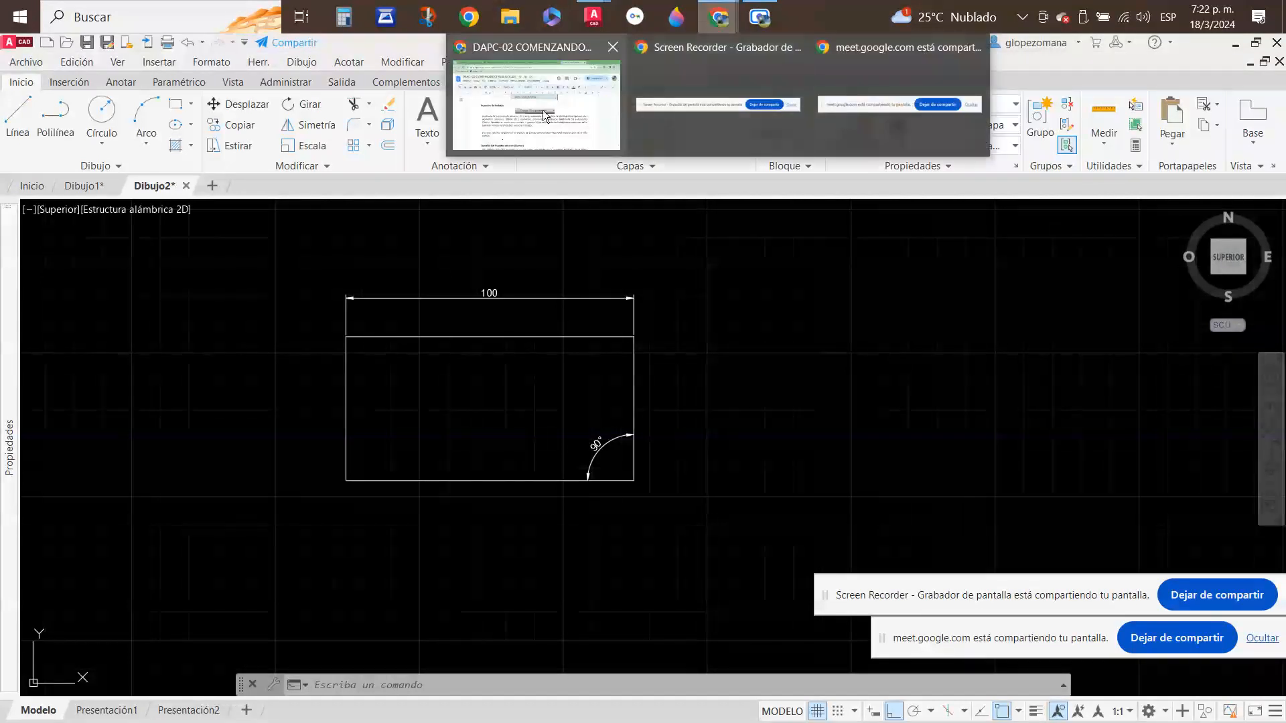
{"action": "left_click", "coordinate": [554, 127]}
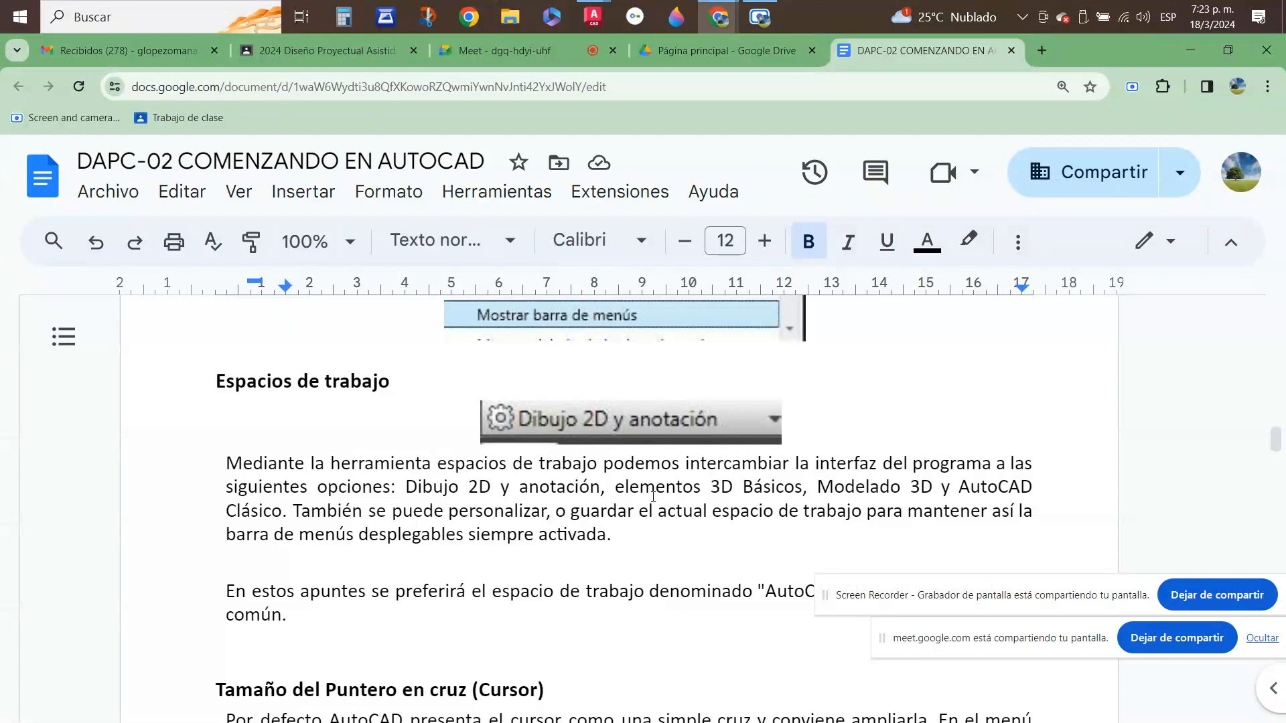
{"action": "scroll", "coordinate": [774, 495], "scroll_direction": "down", "scroll_amount": 1}
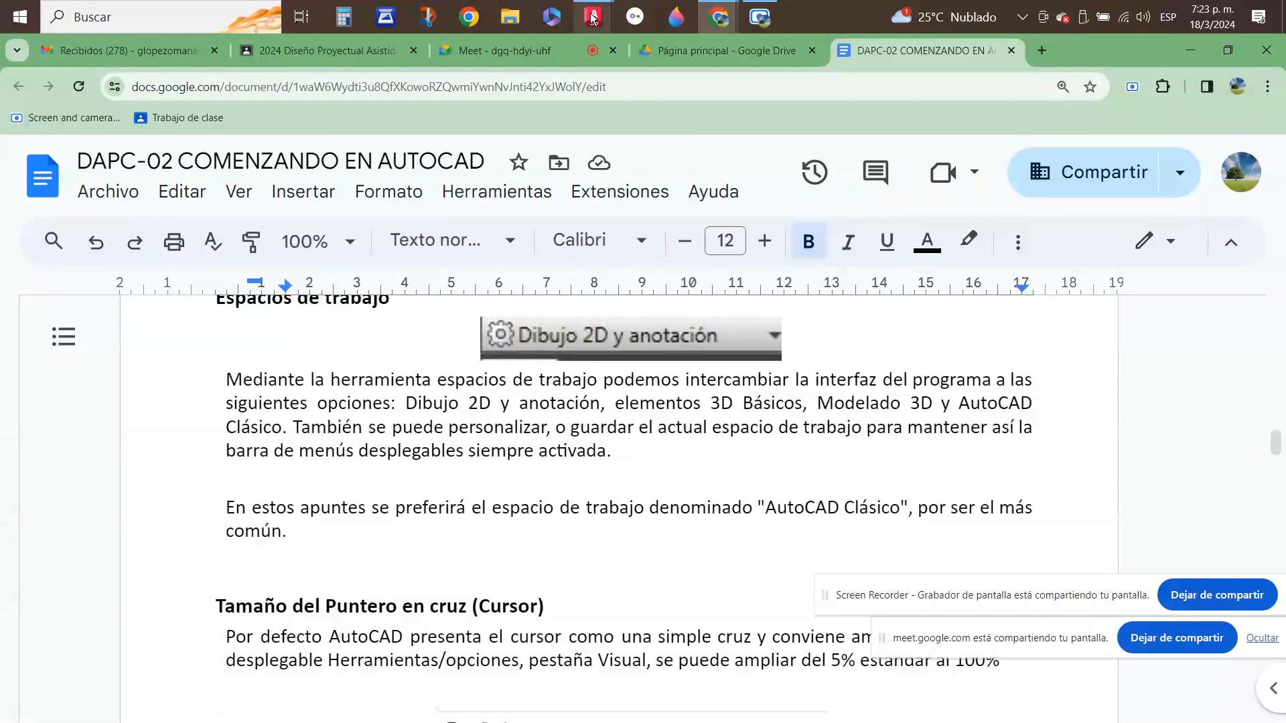
- Switch to the Dibujo2 drawing in AutoCAD and change the workspace to Elementos 3D básicos, followed by Modelado 3D
{"action": "mouse_move", "coordinate": [592, 18]}
{"action": "left_click", "coordinate": [648, 70]}
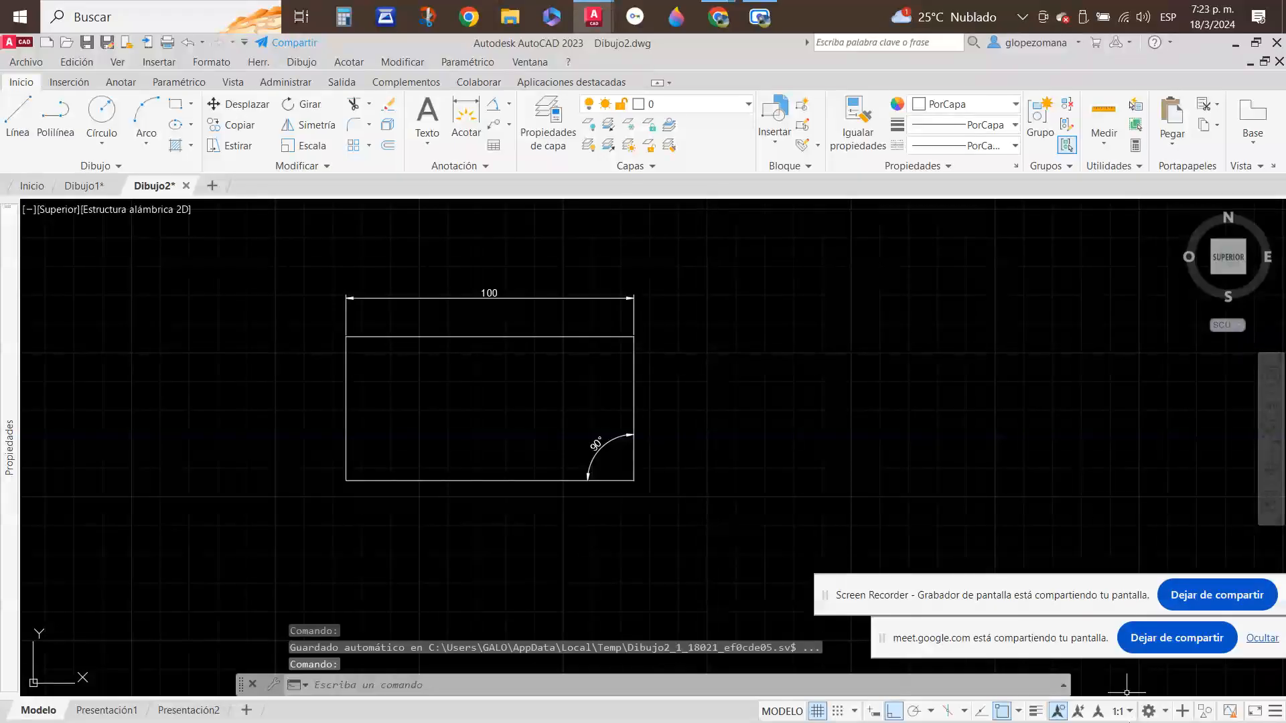
{"action": "left_click", "coordinate": [1149, 711]}
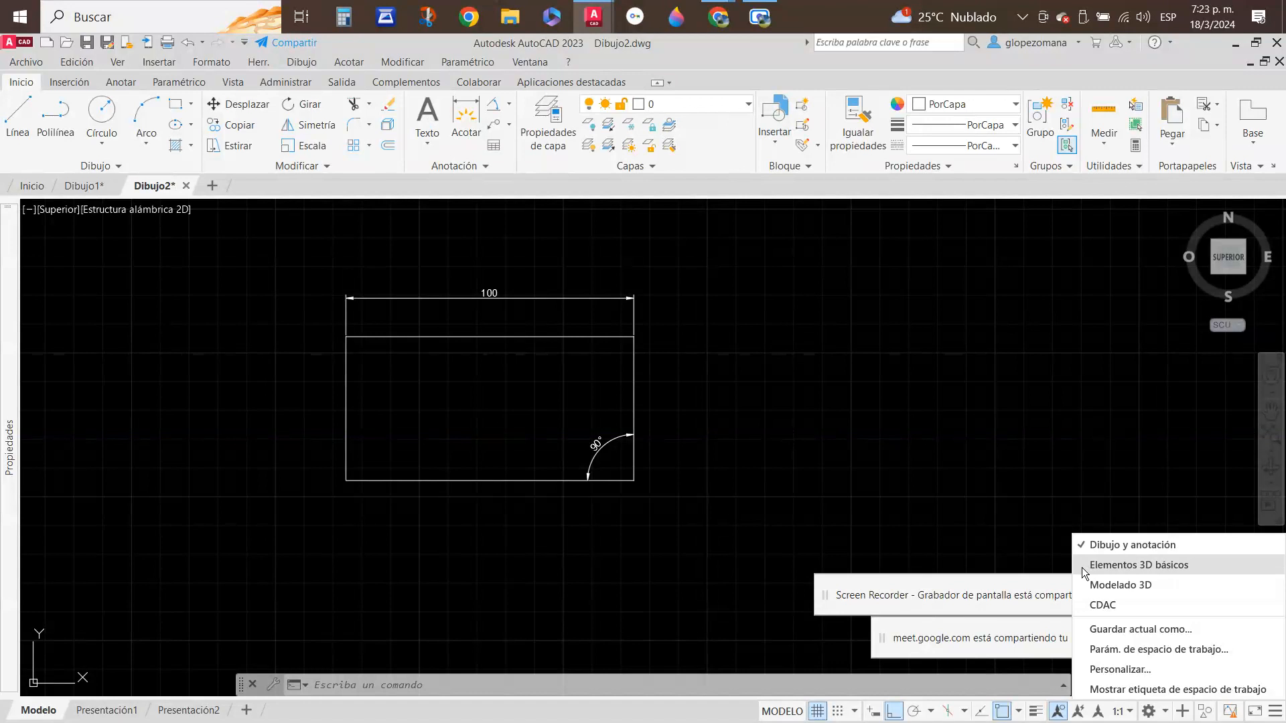
{"action": "left_click", "coordinate": [1101, 564]}
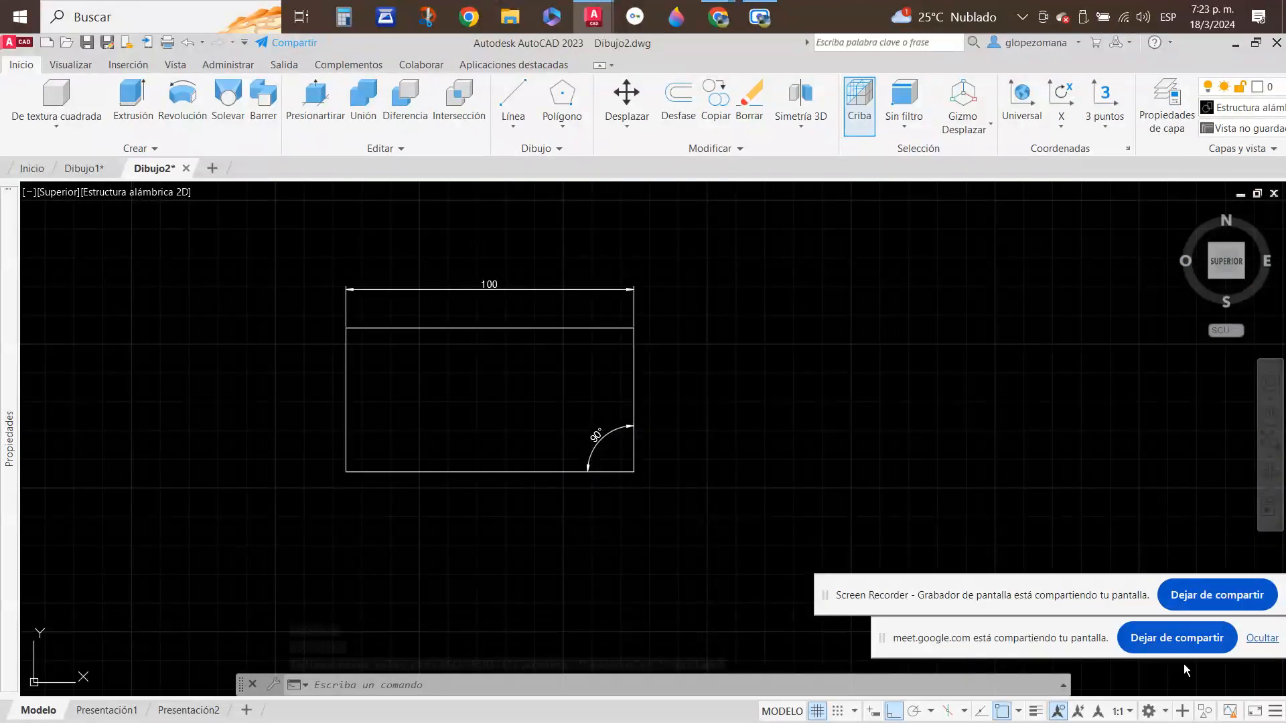
{"action": "left_click", "coordinate": [1166, 713]}
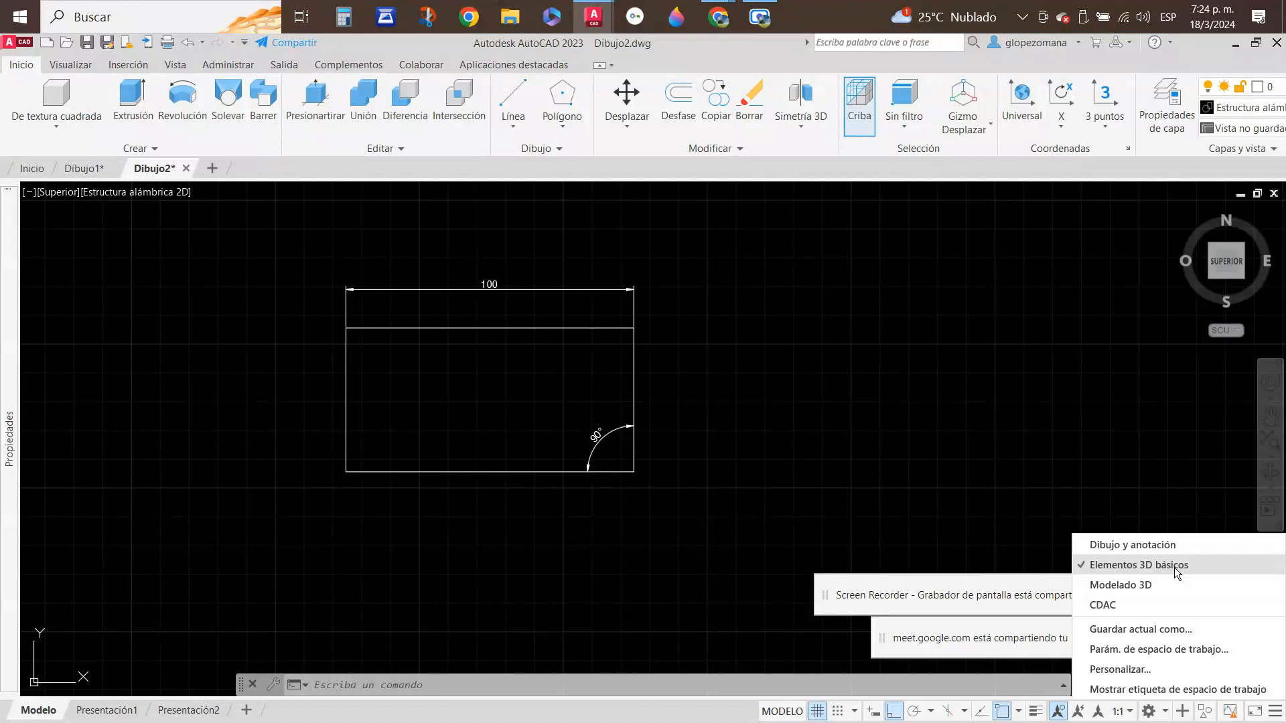
{"action": "left_click", "coordinate": [1123, 586]}
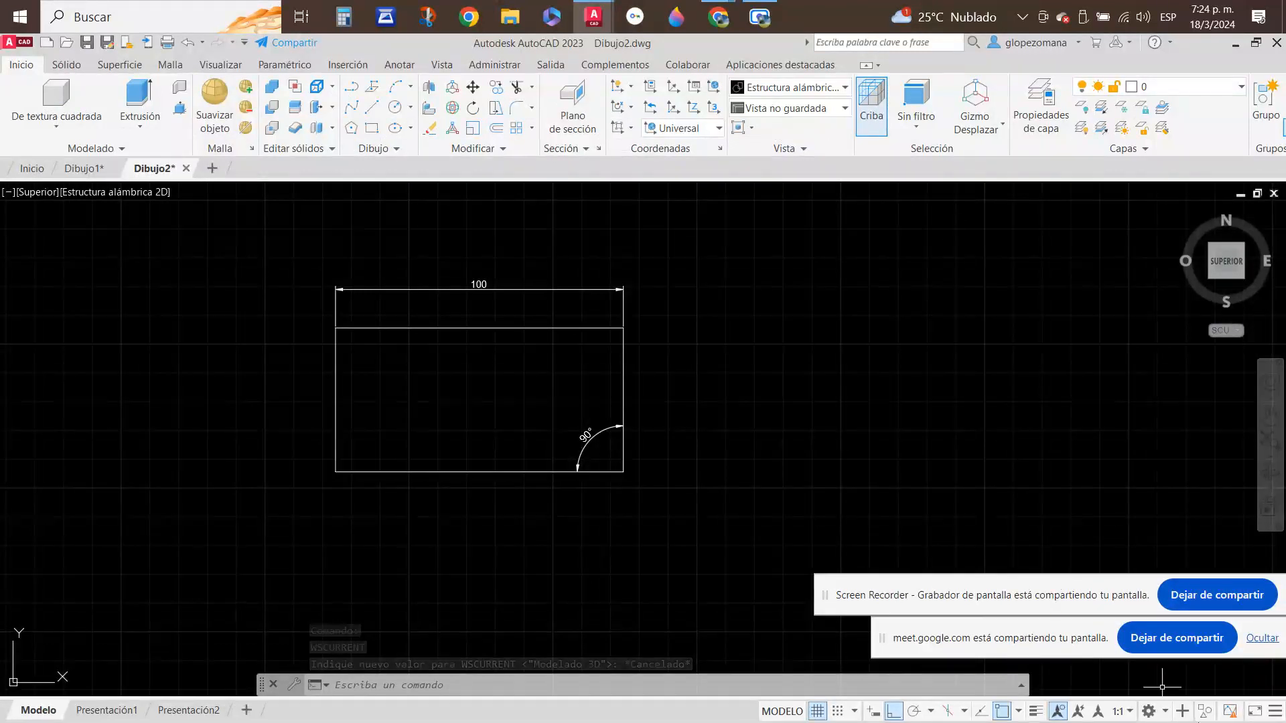
{"action": "left_click", "coordinate": [1167, 713]}
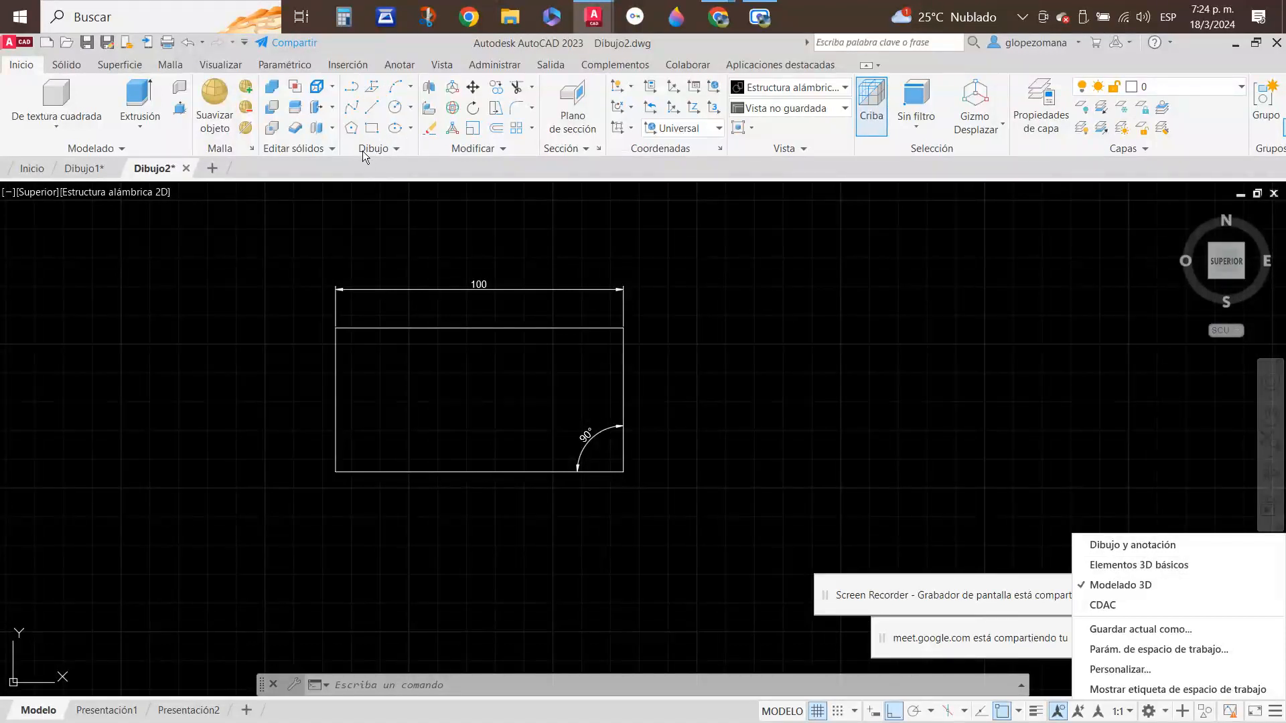
- Erase the rectangle together with its 100 linear dimension and 90° angular dimension from Dibujo2
{"action": "left_click", "coordinate": [598, 239]}
{"action": "left_click", "coordinate": [677, 235]}
{"action": "left_click", "coordinate": [316, 524]}
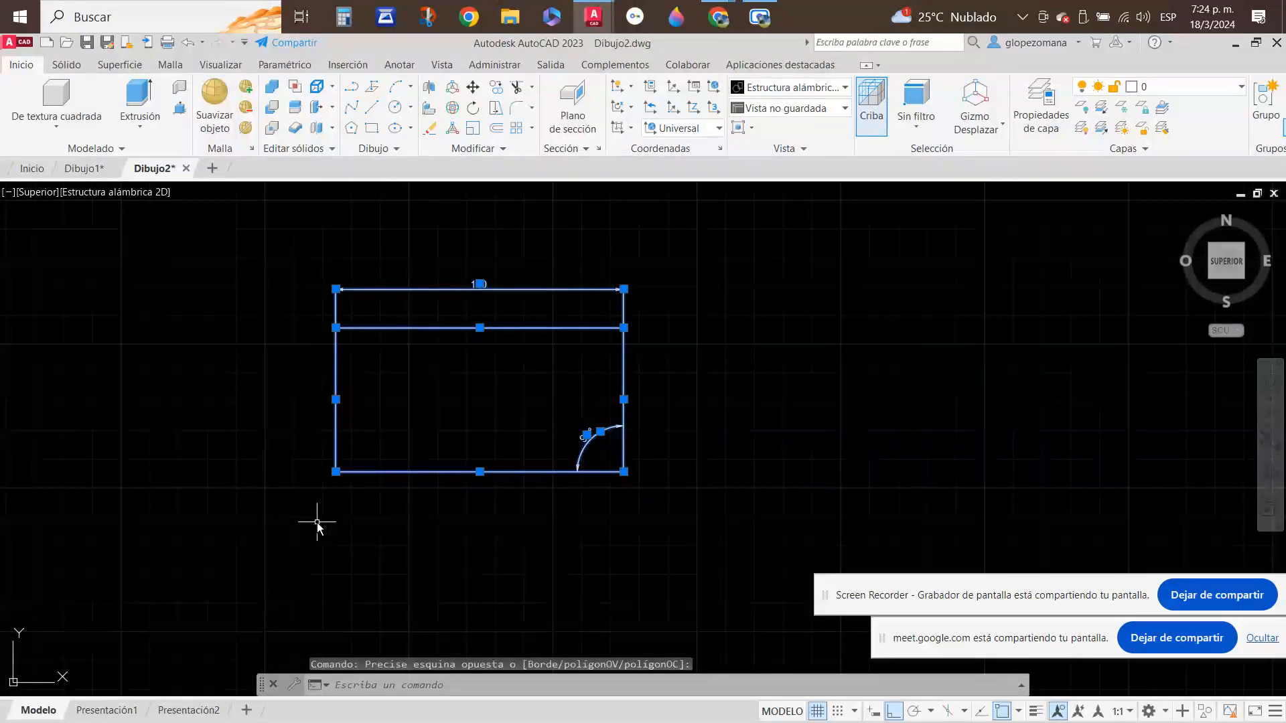
{"action": "type", "text": "e"}
{"action": "key", "text": "Return"}
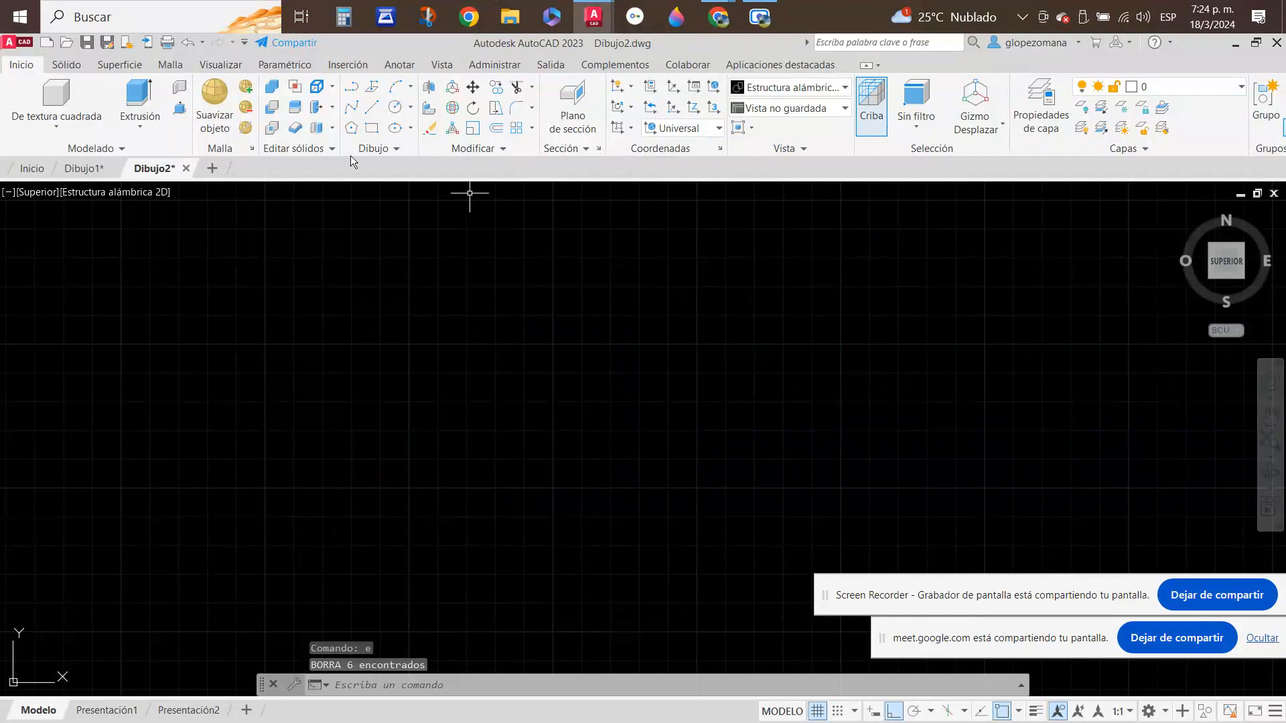
- Change the workspace to Elementos 3D básicos and from there back to Dibujo y anotación
{"action": "left_click", "coordinate": [1167, 711]}
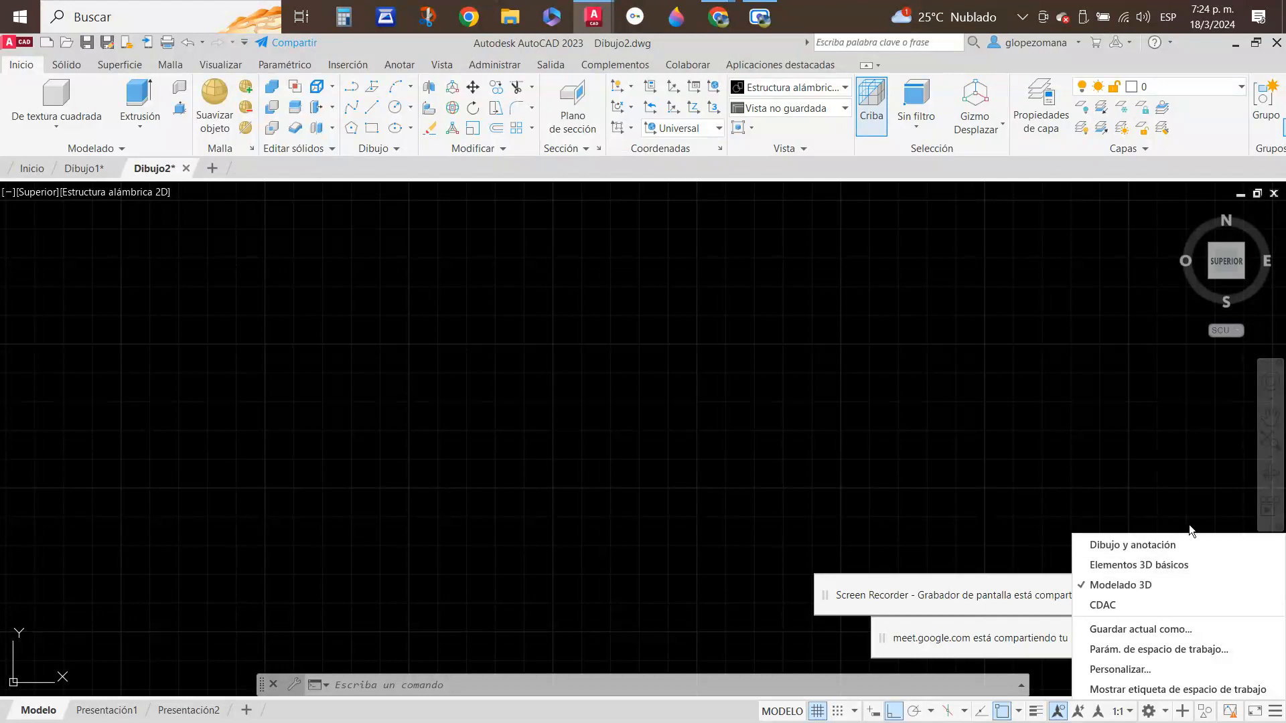
{"action": "left_click", "coordinate": [1103, 566]}
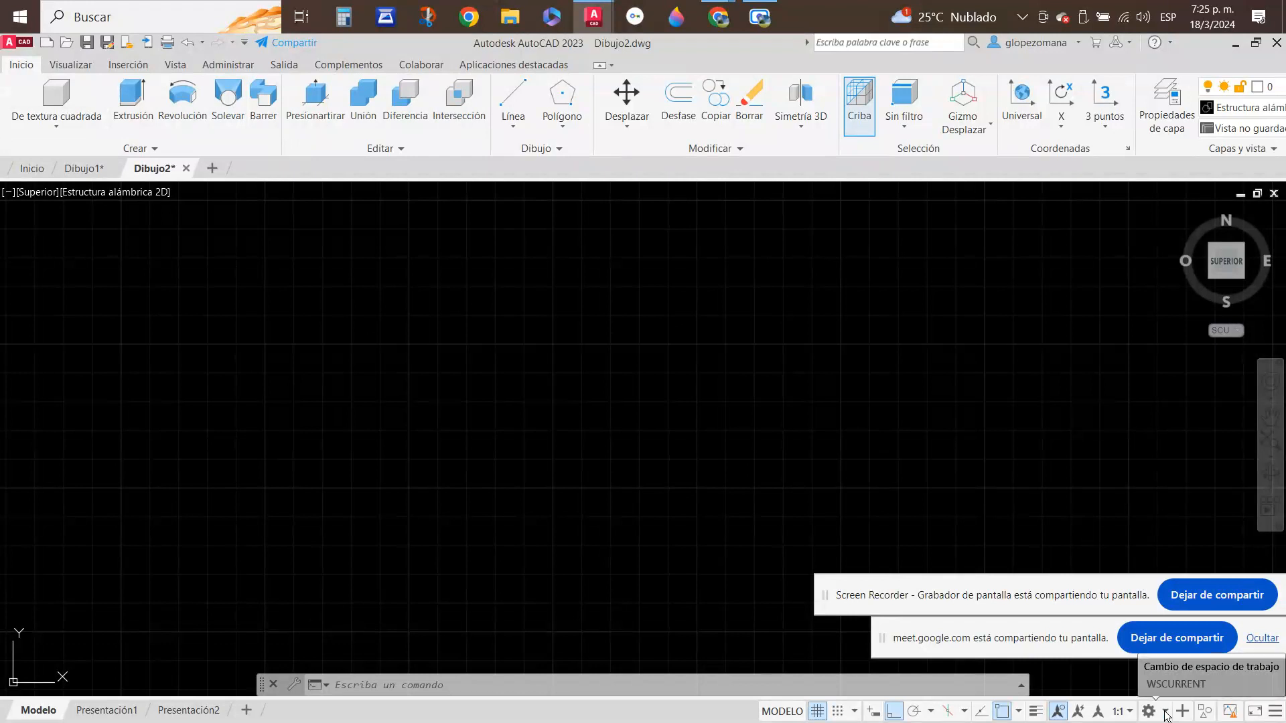
{"action": "left_click", "coordinate": [1166, 712]}
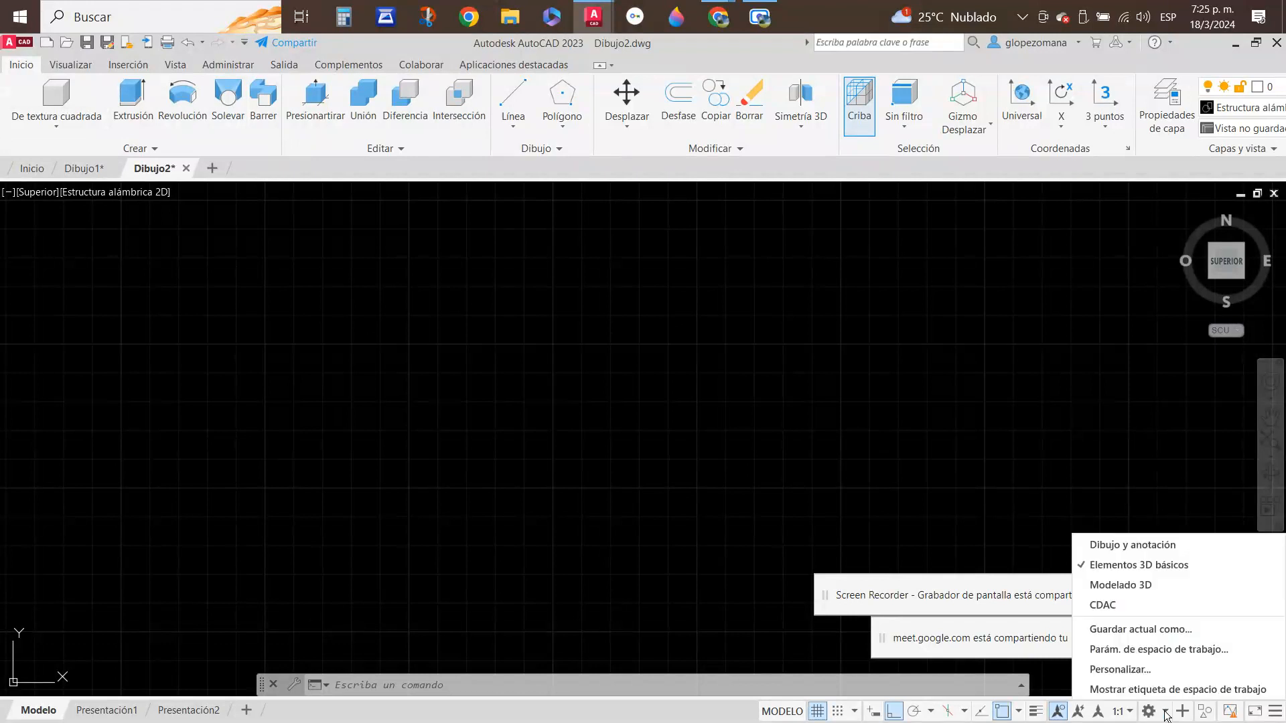
{"action": "left_click", "coordinate": [1126, 546]}
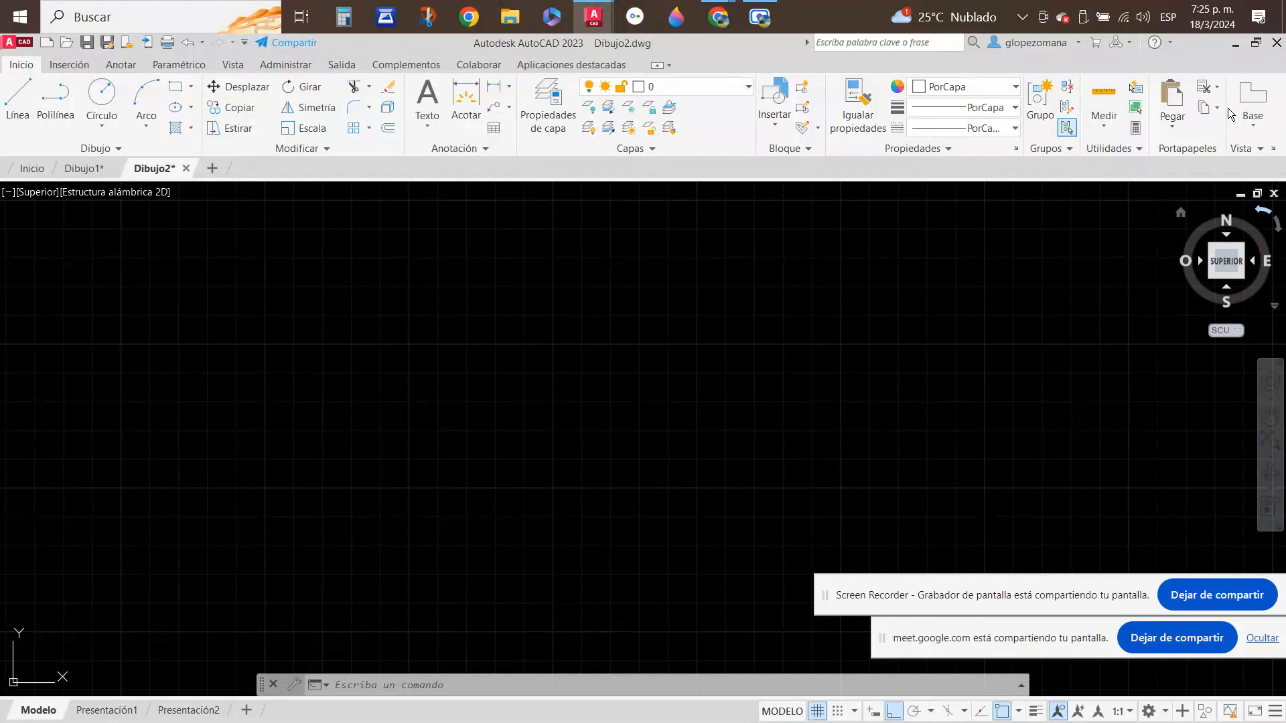
- Float the Vista ribbon panel over the drawing area, then reset the ribbon by switching to Elementos 3D básicos and back to Dibujo y anotación
{"action": "left_click_drag", "start_coordinate": [1231, 114], "coordinate": [851, 342]}
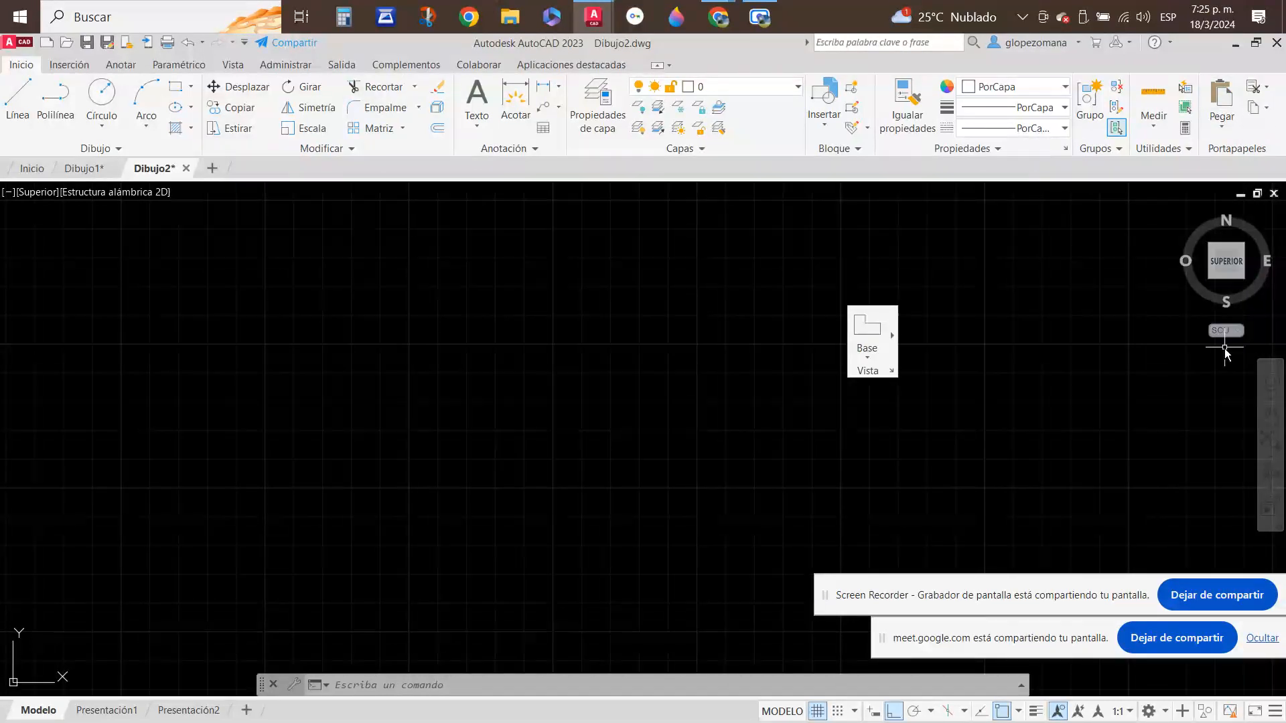
{"action": "left_click", "coordinate": [1164, 712]}
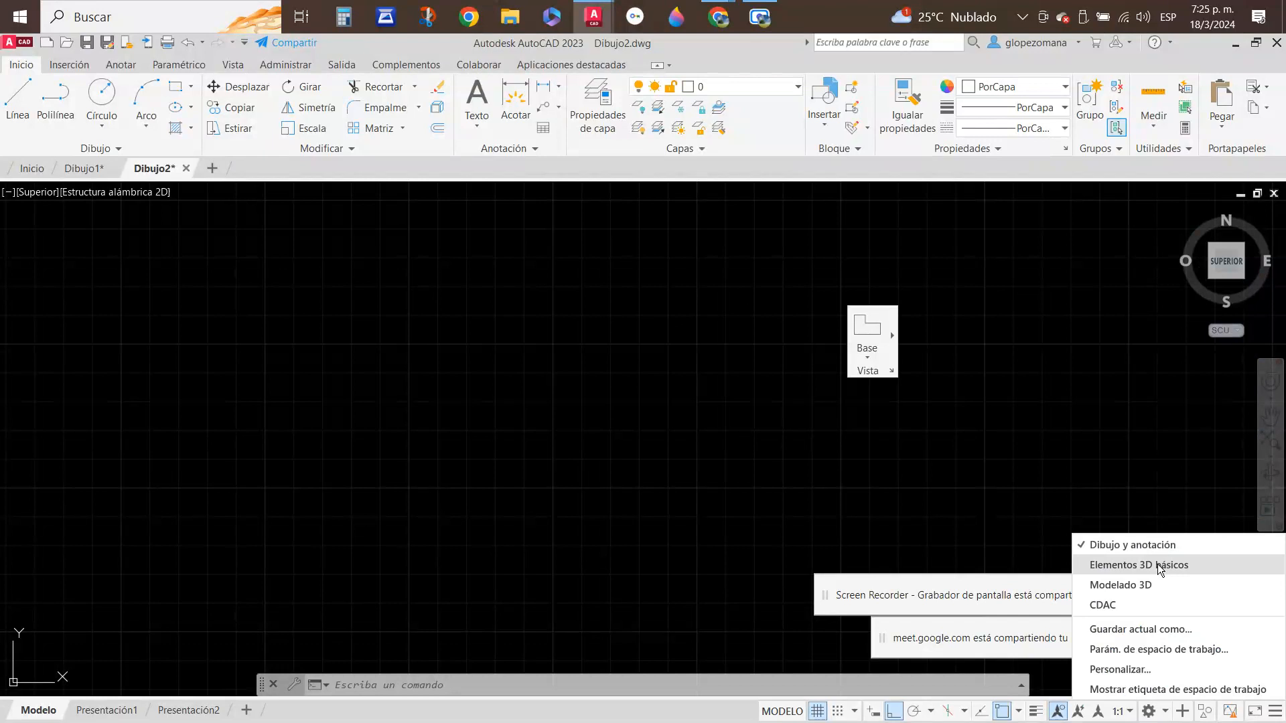
{"action": "left_click", "coordinate": [1160, 566]}
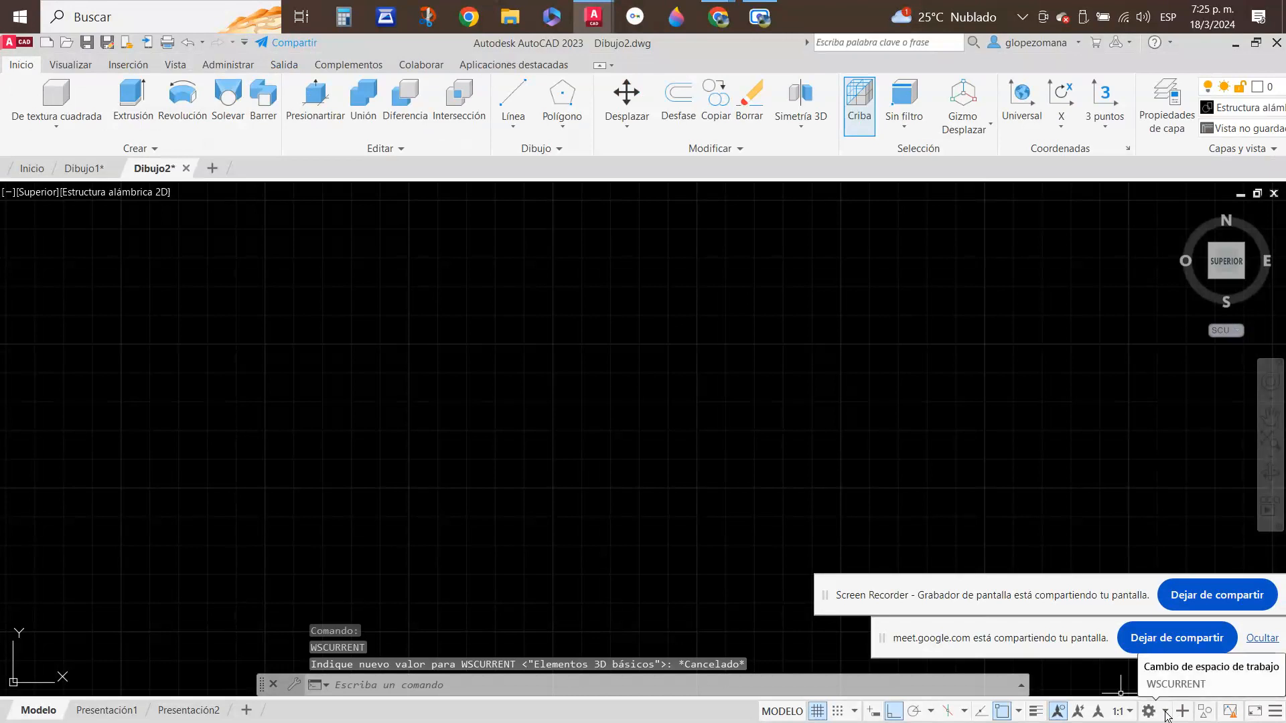
{"action": "left_click", "coordinate": [1165, 713]}
{"action": "left_click", "coordinate": [1111, 544]}
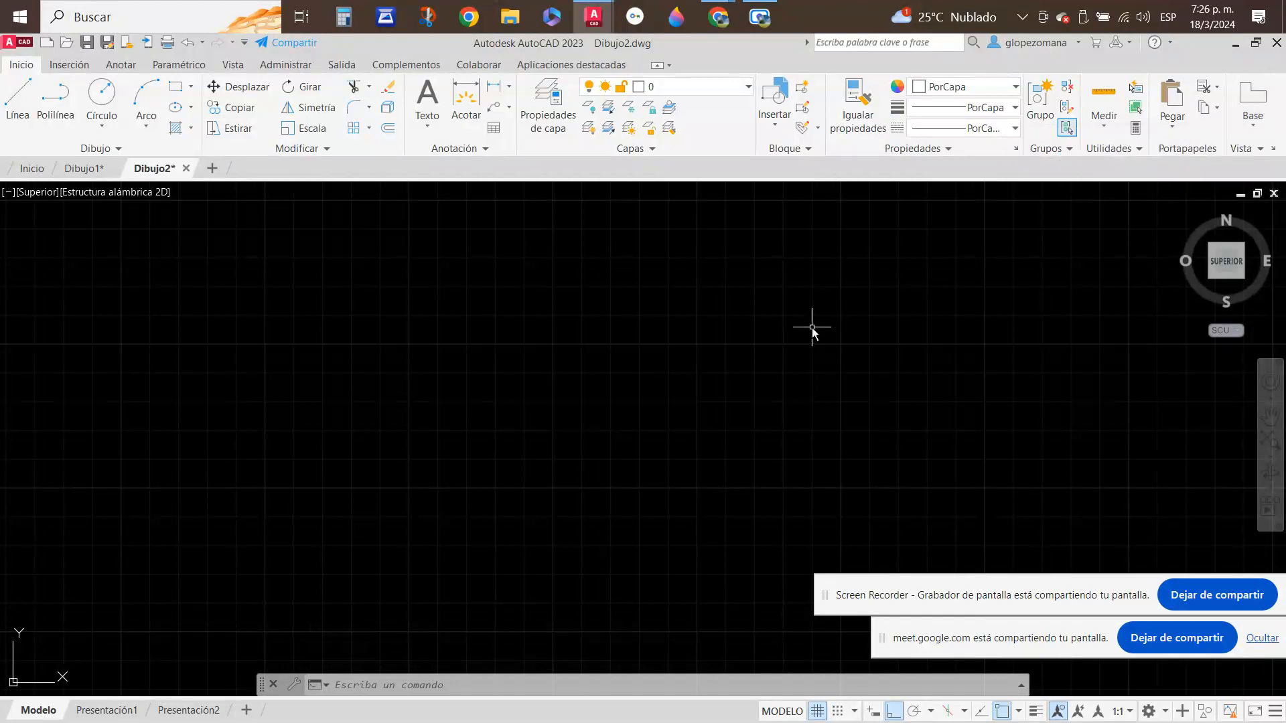
- Switch to the DAPC-02 document in Chrome and read from Espacios de trabajo through Tamaño del Puntero en cruz (Cursor)
{"action": "left_click", "coordinate": [720, 20]}
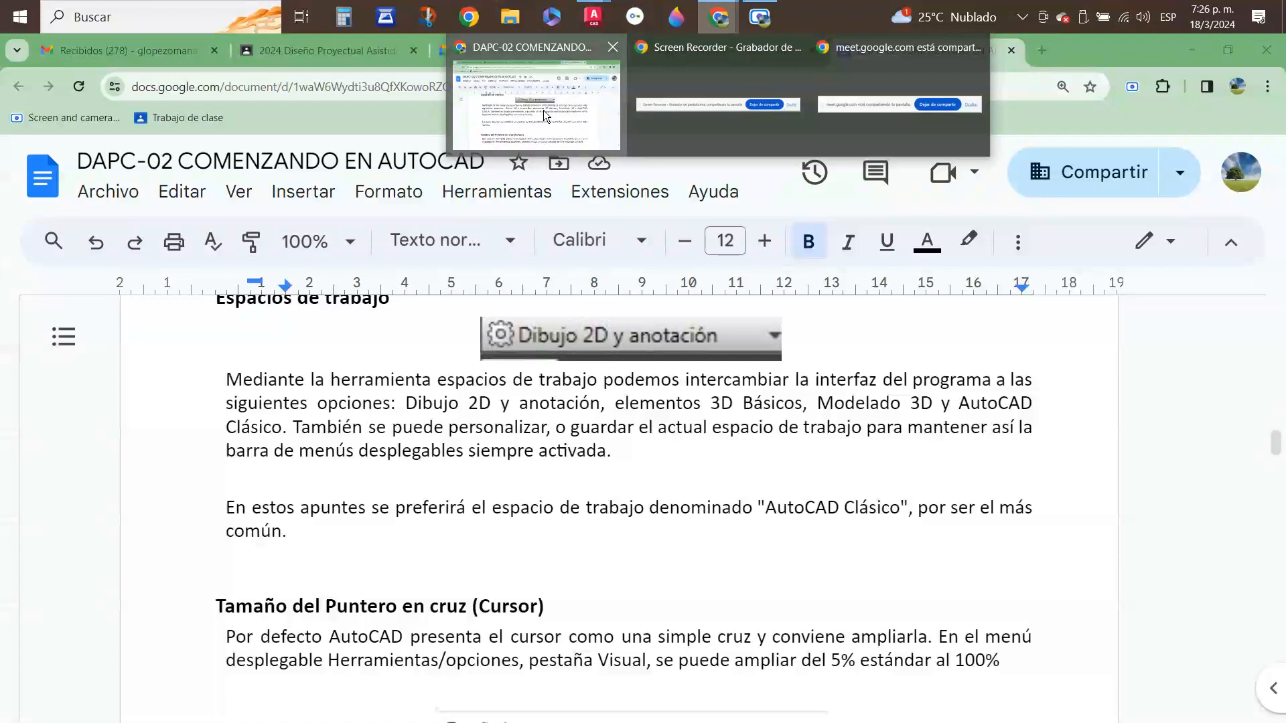
{"action": "left_click", "coordinate": [544, 110]}
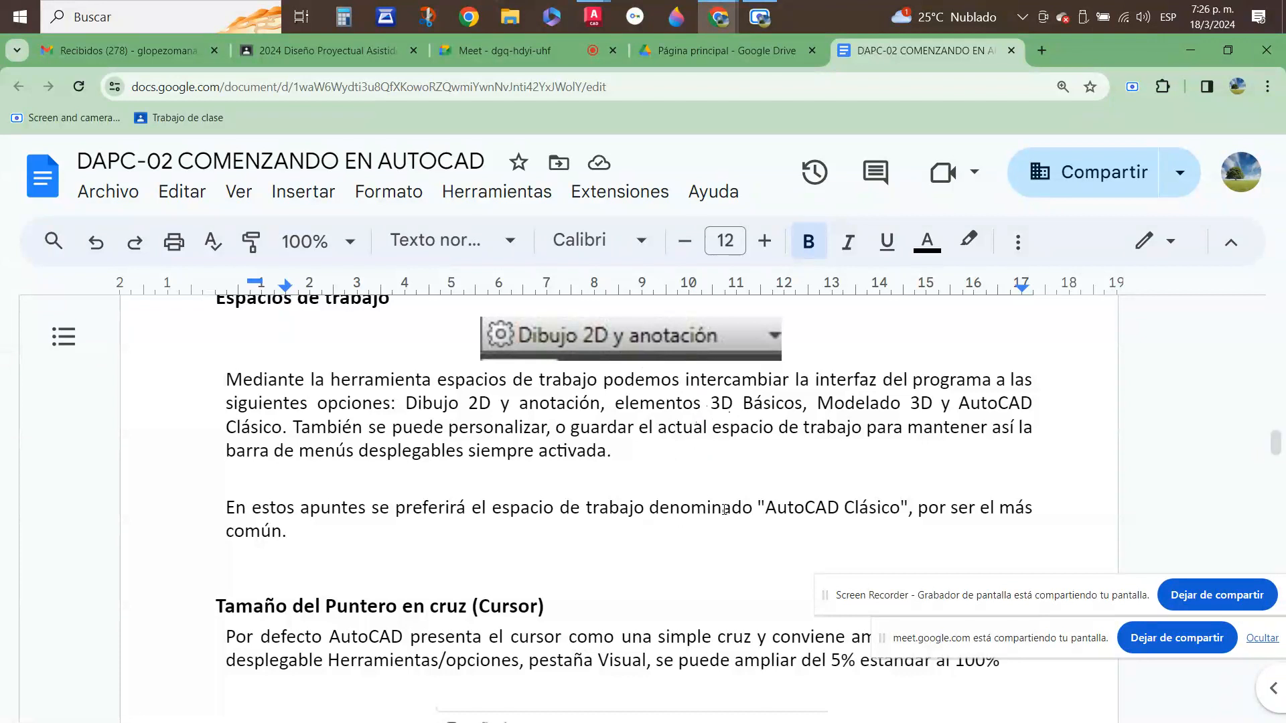
{"action": "scroll", "coordinate": [542, 442], "scroll_direction": "up", "scroll_amount": 2}
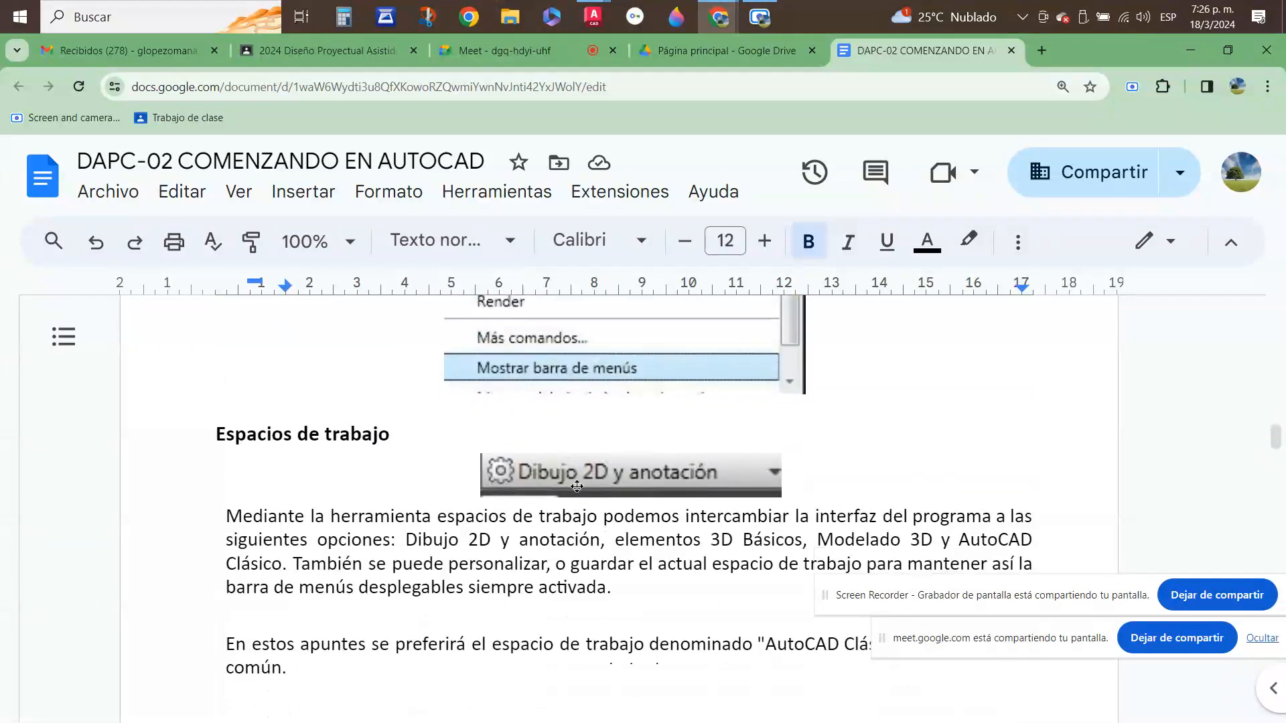
{"action": "scroll", "coordinate": [535, 423], "scroll_direction": "down", "scroll_amount": 1}
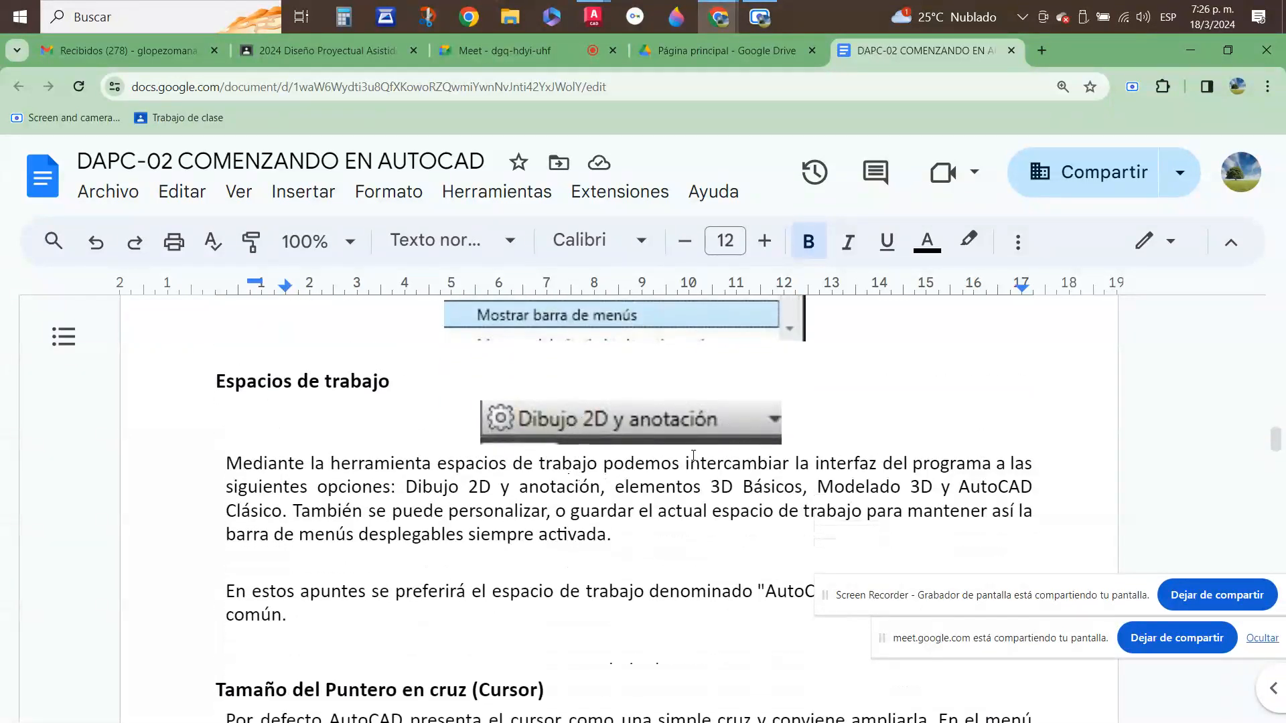
{"action": "scroll", "coordinate": [691, 455], "scroll_direction": "down", "scroll_amount": 3}
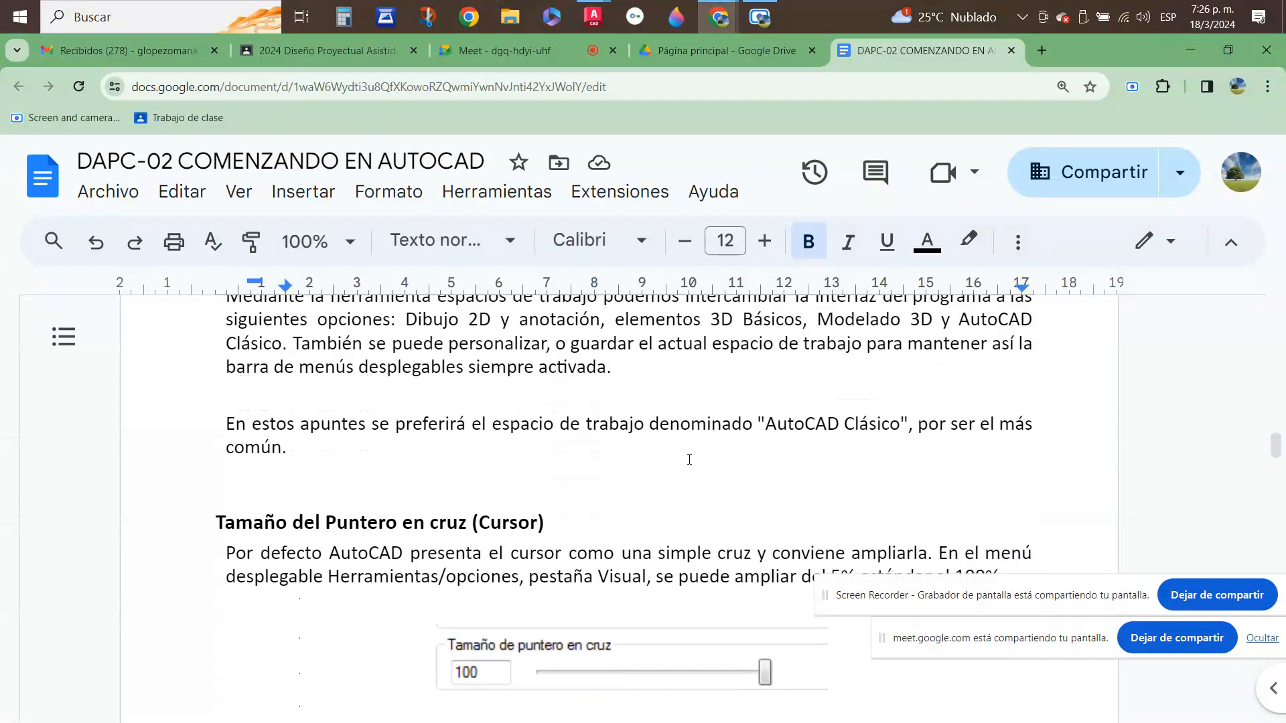
{"action": "scroll", "coordinate": [689, 460], "scroll_direction": "down", "scroll_amount": 3}
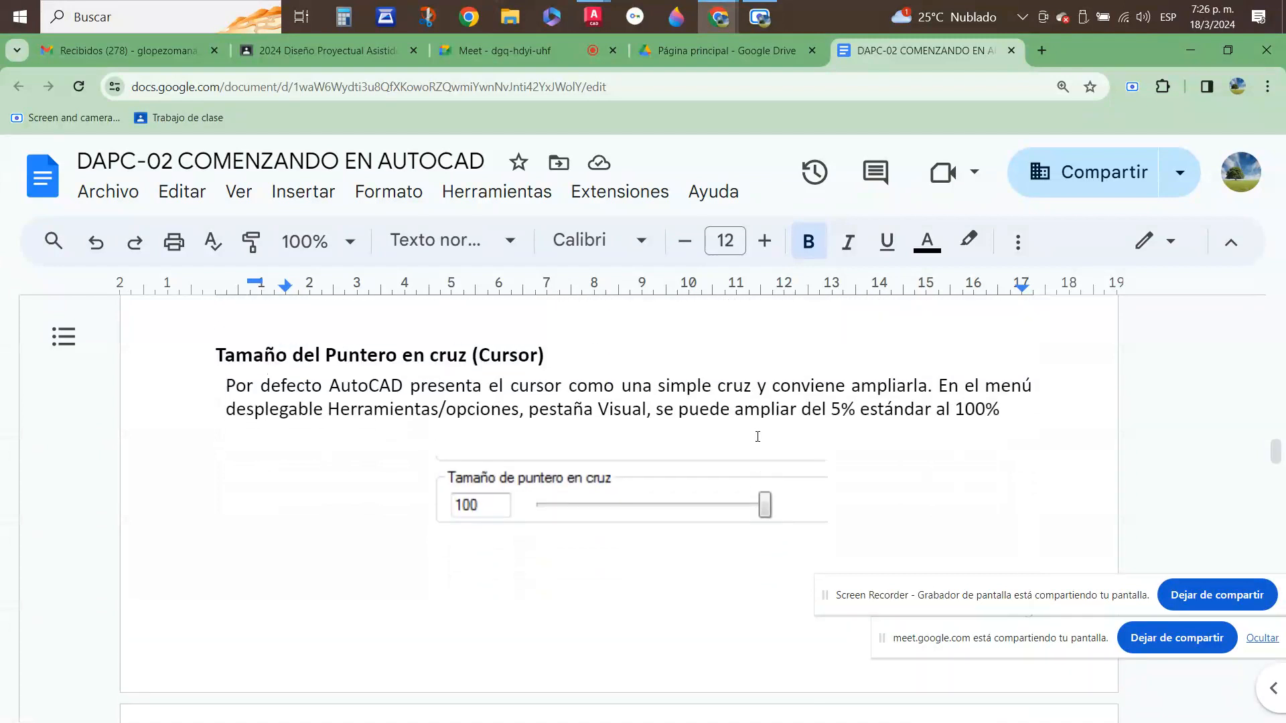
- Switch to AutoCAD and open the recent drawing E.ME.02.00 equip escenico - planta- REV04, closing the AEC objects notice
{"action": "mouse_move", "coordinate": [593, 17]}
{"action": "left_click", "coordinate": [658, 125]}
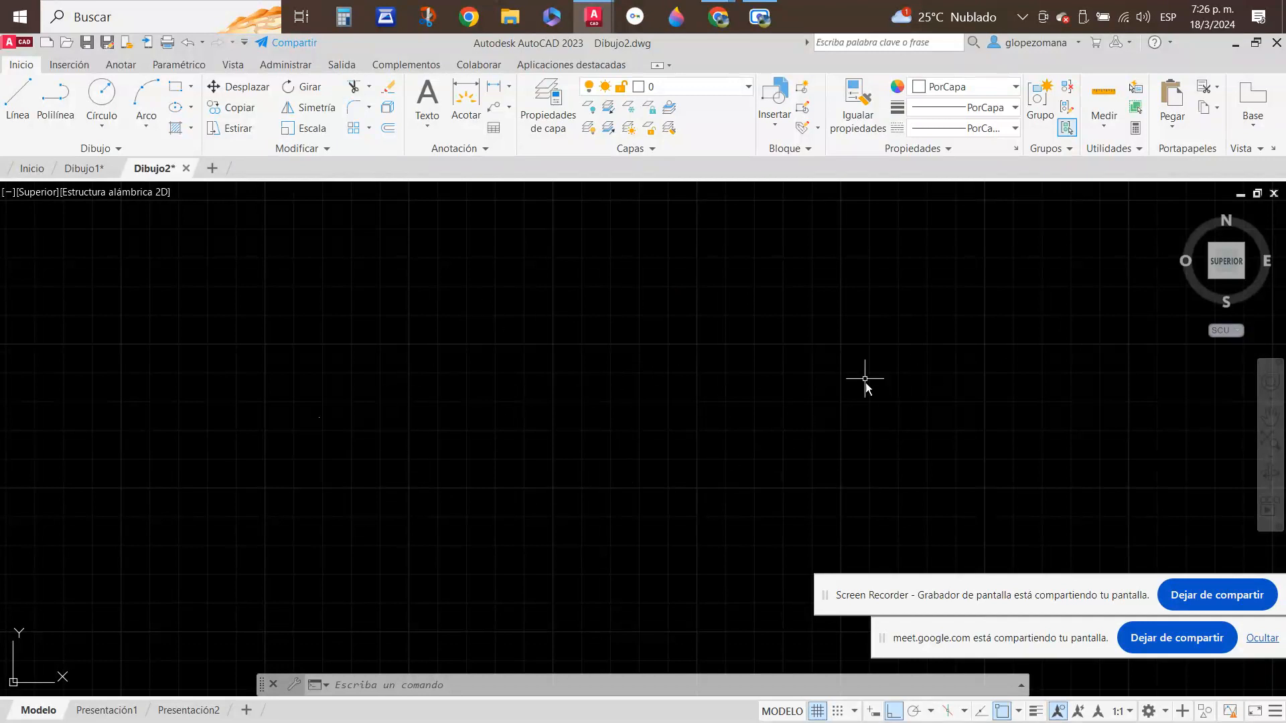
{"action": "left_click", "coordinate": [35, 171]}
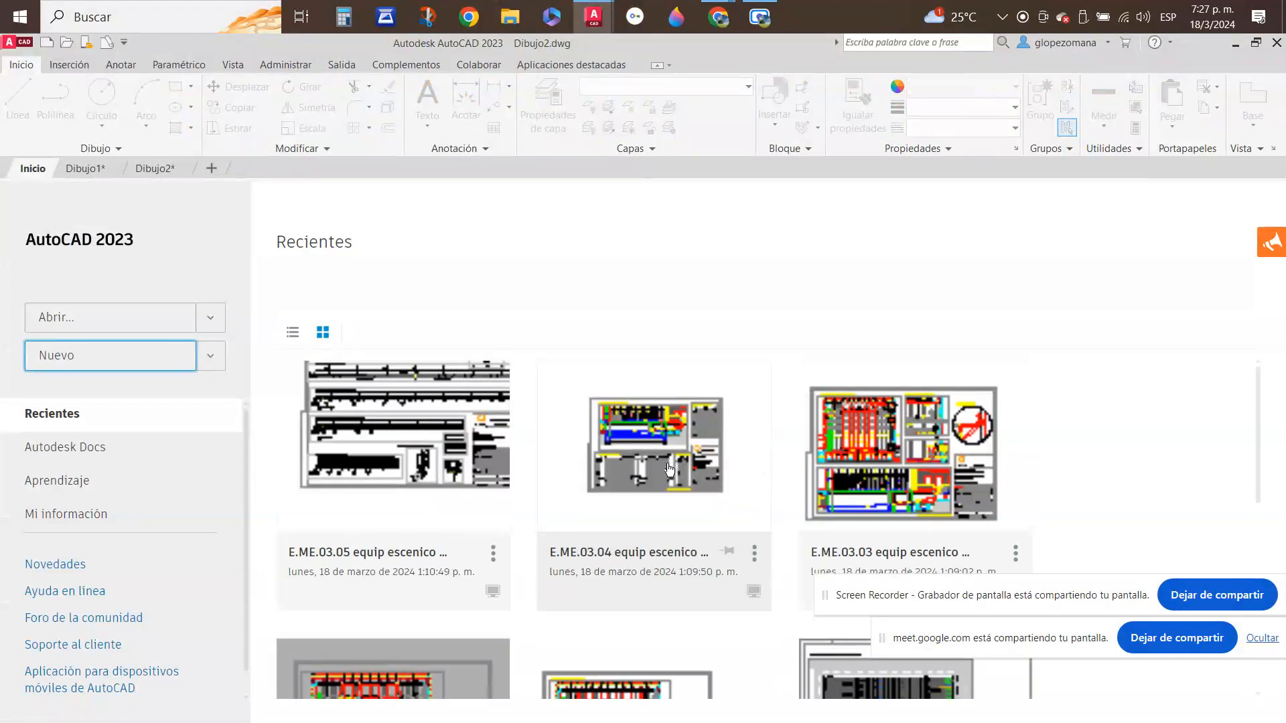
{"action": "scroll", "coordinate": [668, 468], "scroll_direction": "down", "scroll_amount": 7}
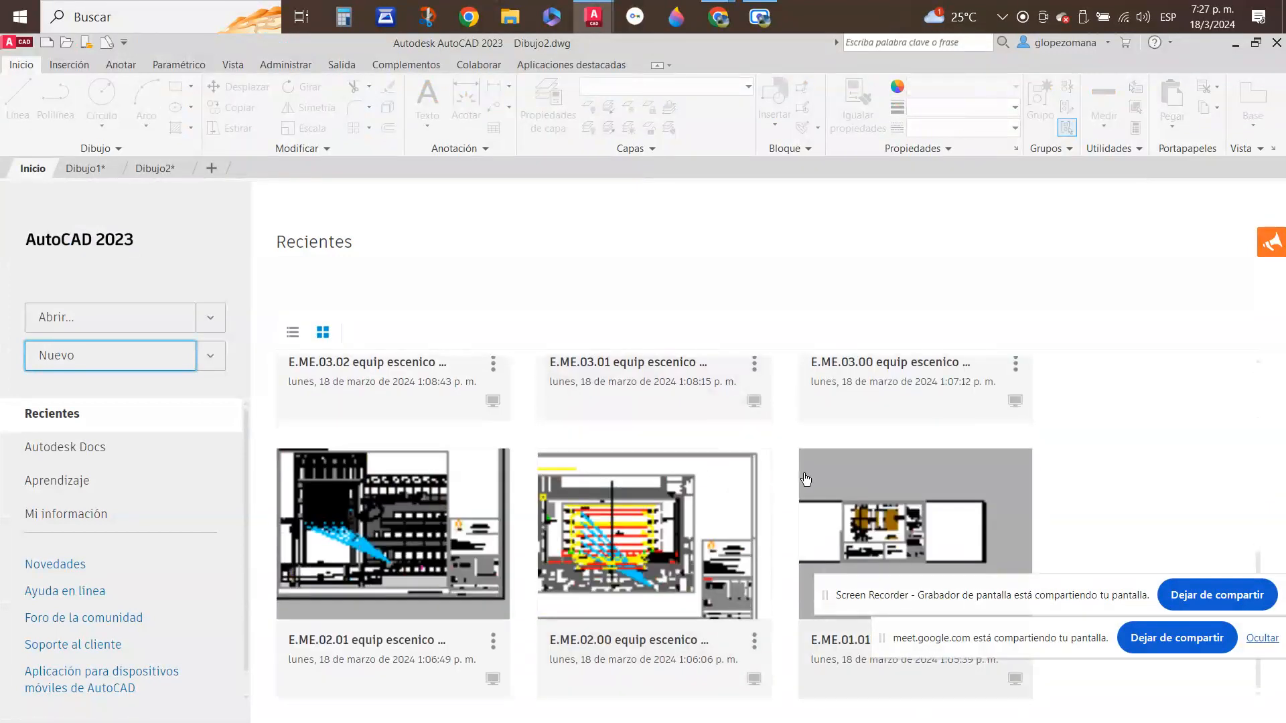
{"action": "scroll", "coordinate": [717, 488], "scroll_direction": "up", "scroll_amount": 7}
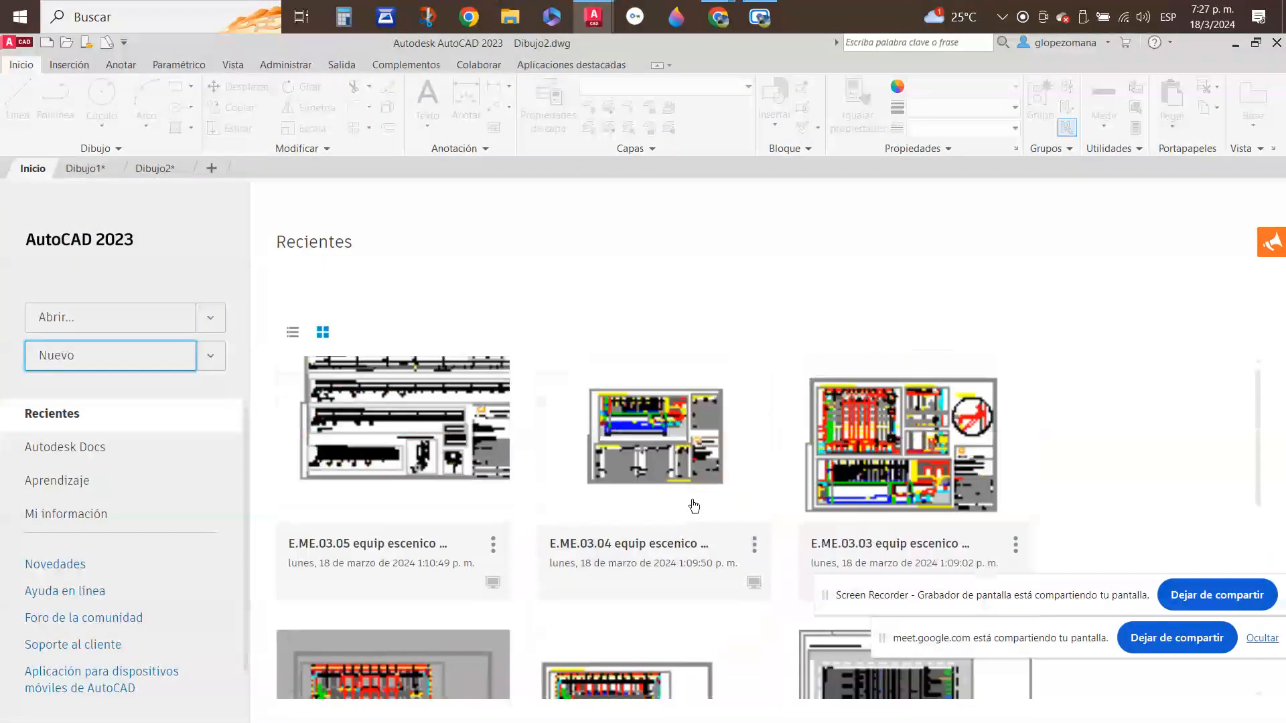
{"action": "scroll", "coordinate": [654, 435], "scroll_direction": "down", "scroll_amount": 3}
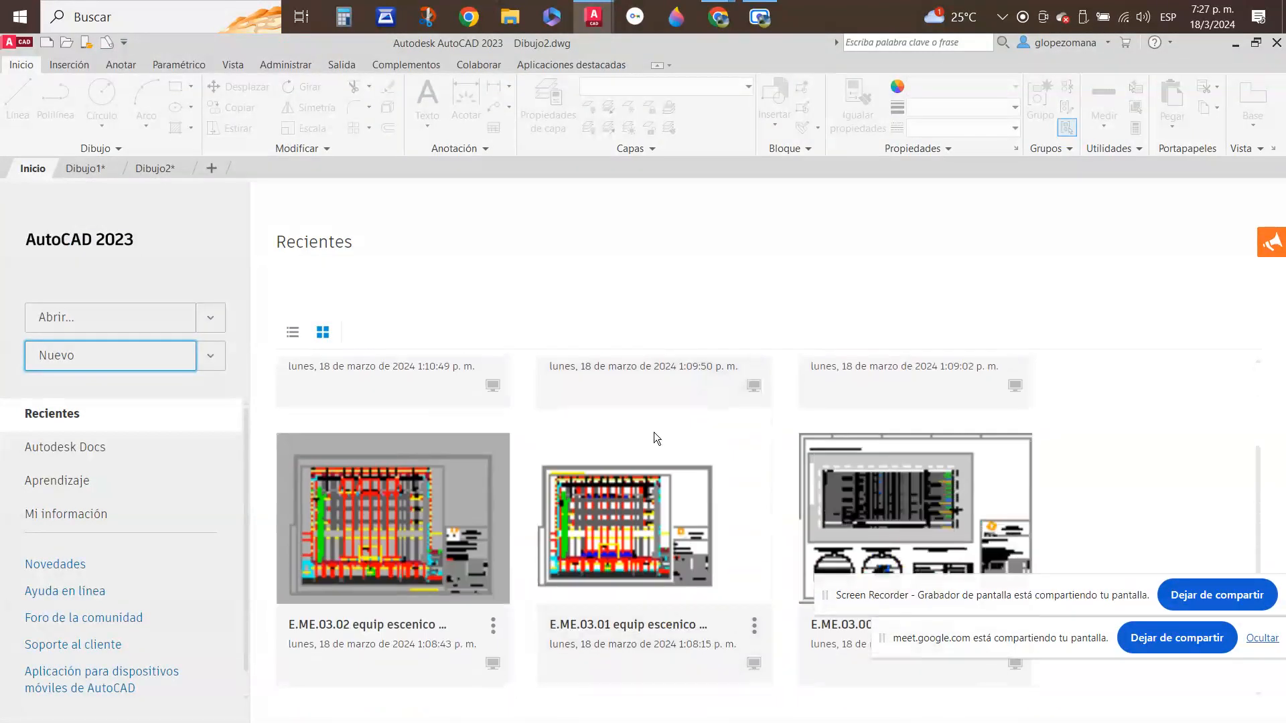
{"action": "scroll", "coordinate": [654, 437], "scroll_direction": "down", "scroll_amount": 3}
{"action": "left_click", "coordinate": [609, 571]}
{"action": "key", "text": "ctrl+0"}
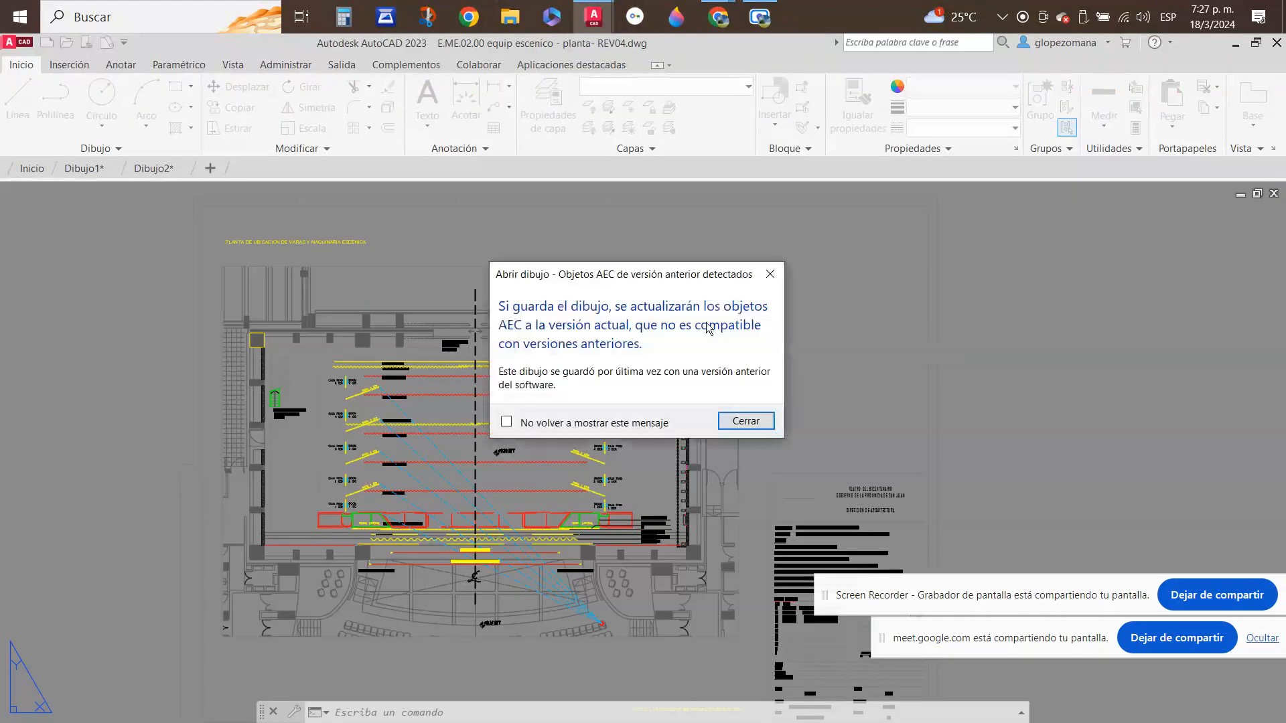
{"action": "key", "text": "Return"}
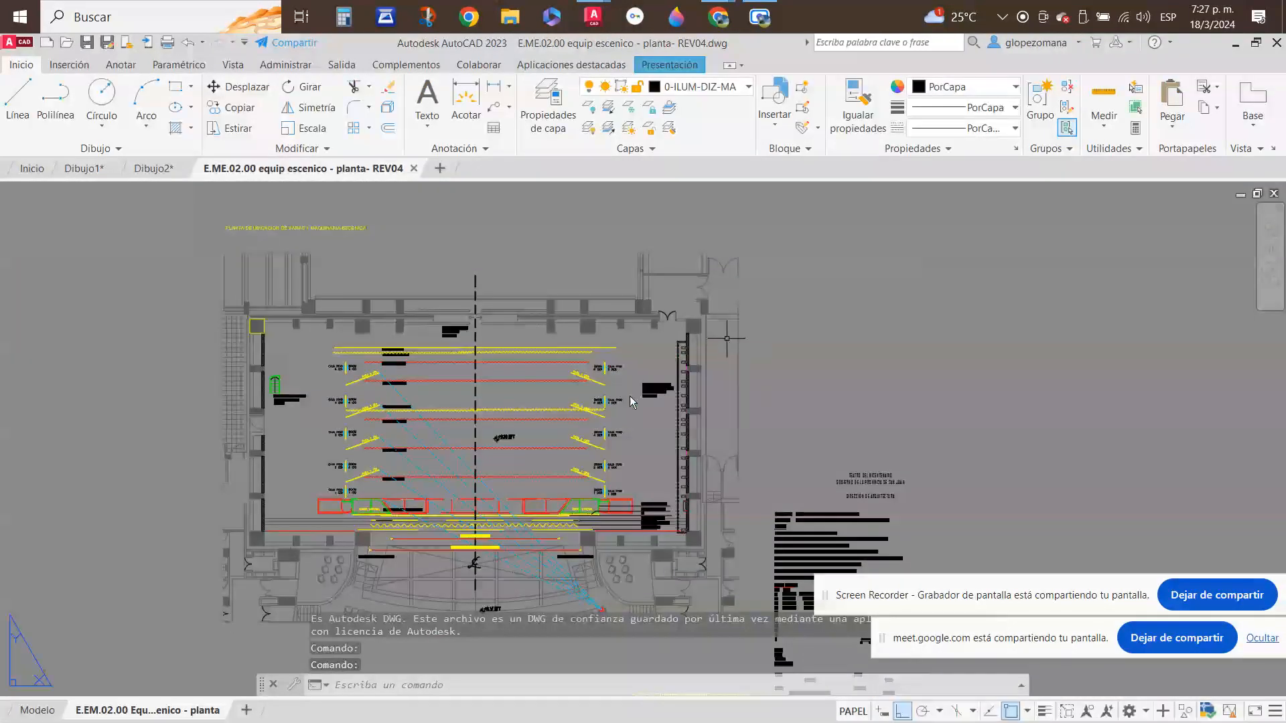
- Examine the theatre stage plan in the layout up close, around the proscenium opening and the side towers
{"action": "scroll", "coordinate": [383, 531], "scroll_direction": "up", "scroll_amount": 2}
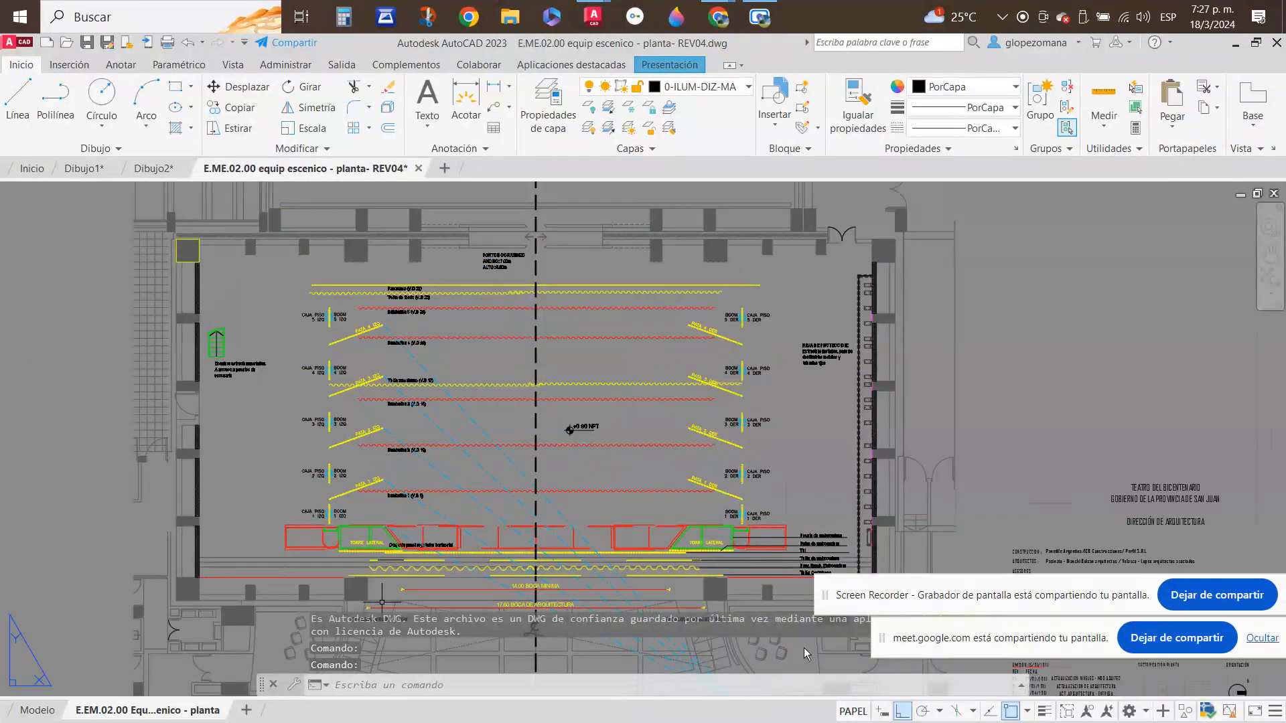
{"action": "middle_click_drag", "start_coordinate": [574, 471], "coordinate": [693, 272]}
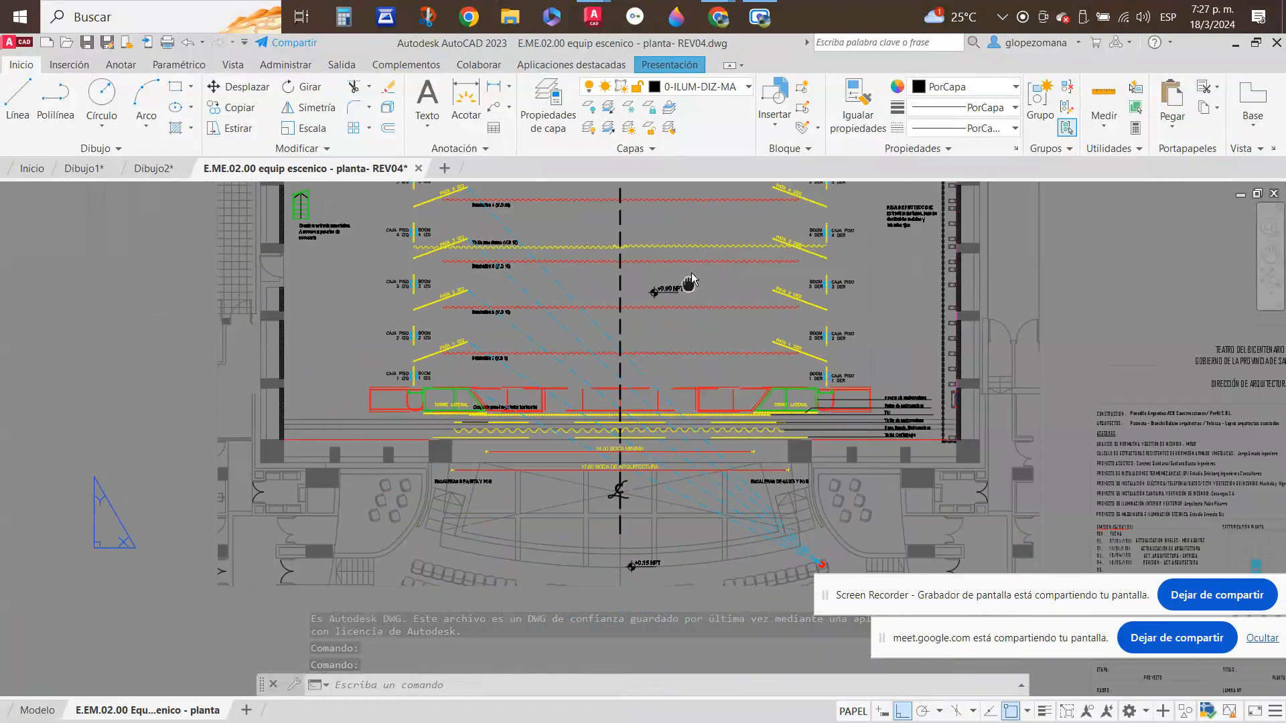
{"action": "scroll", "coordinate": [789, 326], "scroll_direction": "up", "scroll_amount": 2}
{"action": "scroll", "coordinate": [840, 295], "scroll_direction": "up", "scroll_amount": 1}
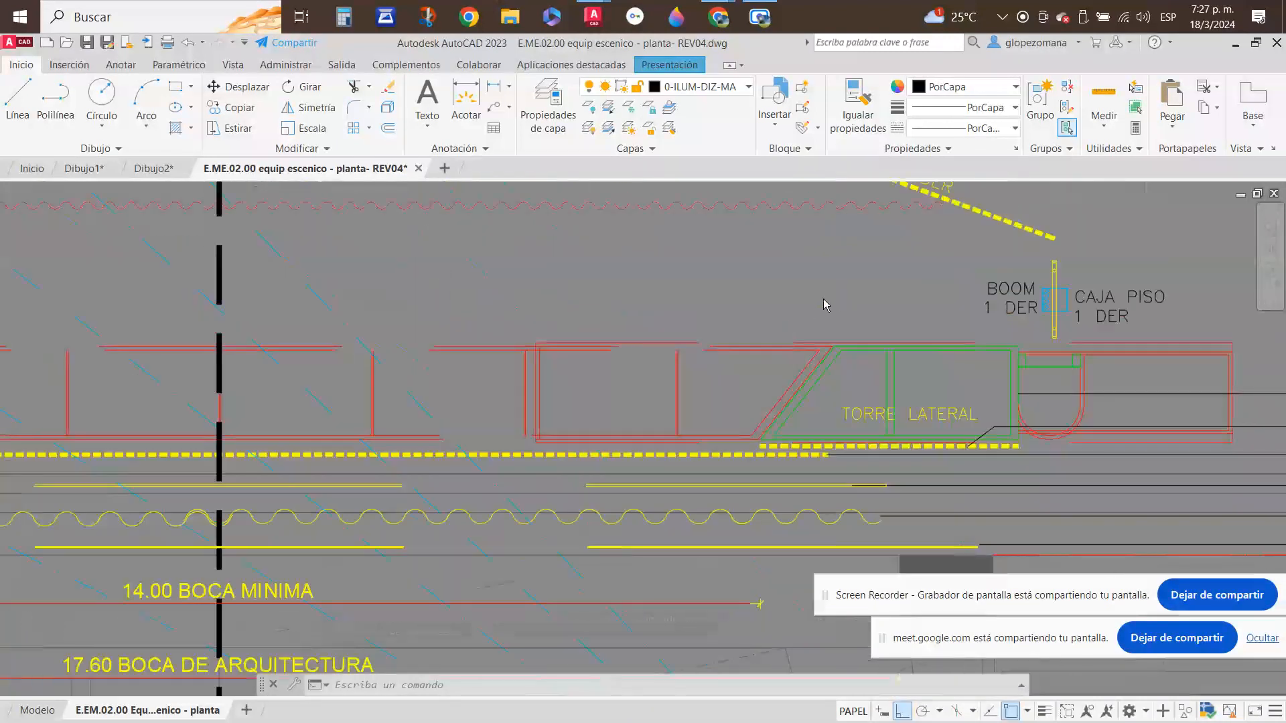
{"action": "scroll", "coordinate": [824, 298], "scroll_direction": "down", "scroll_amount": 2}
{"action": "middle_click_drag", "start_coordinate": [795, 272], "coordinate": [709, 387]}
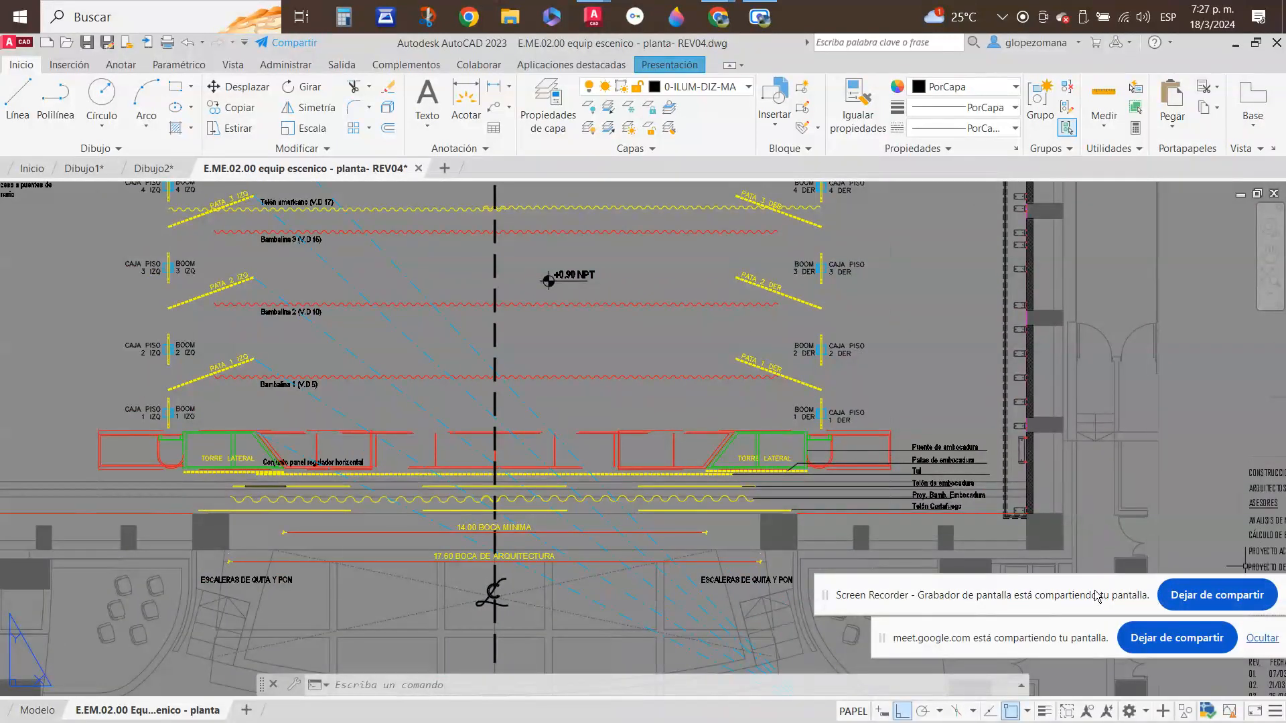
- Move the two screen-sharing notices aside and switch from the paper layout to model space, framing the theatre stage
{"action": "left_click_drag", "start_coordinate": [1095, 595], "coordinate": [974, 532]}
{"action": "left_click_drag", "start_coordinate": [1054, 641], "coordinate": [941, 598]}
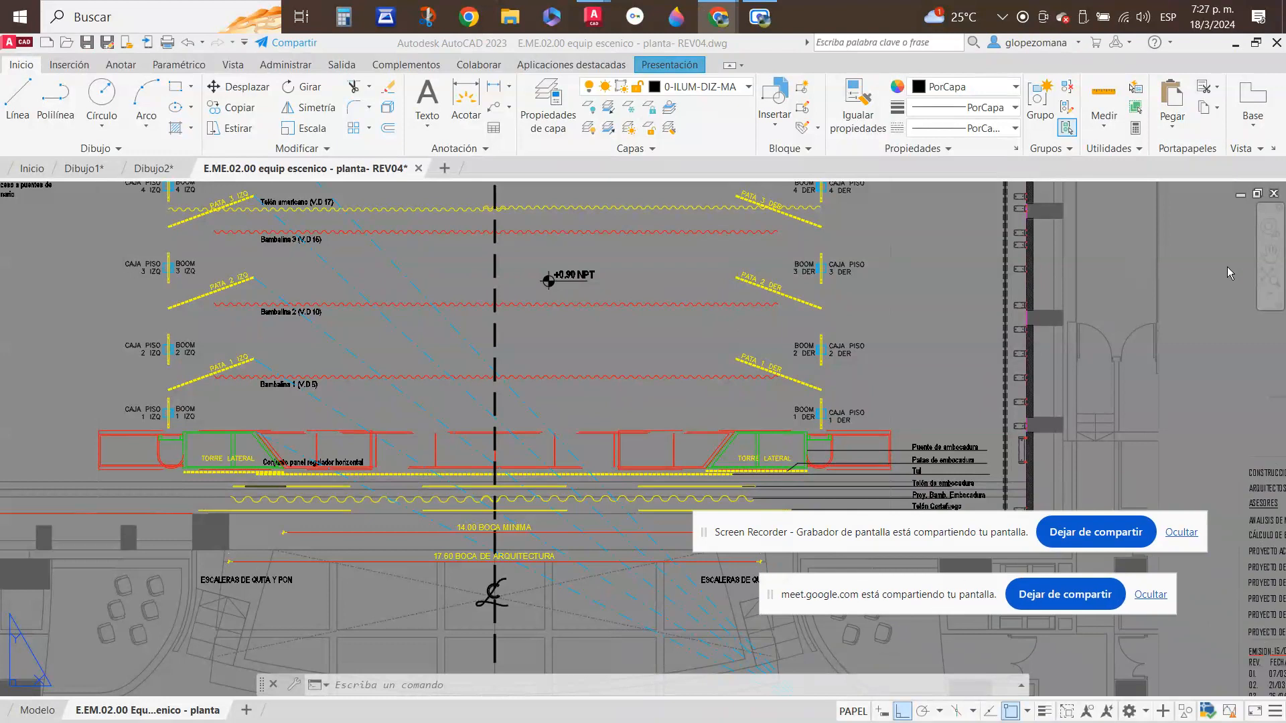
{"action": "left_click", "coordinate": [28, 709]}
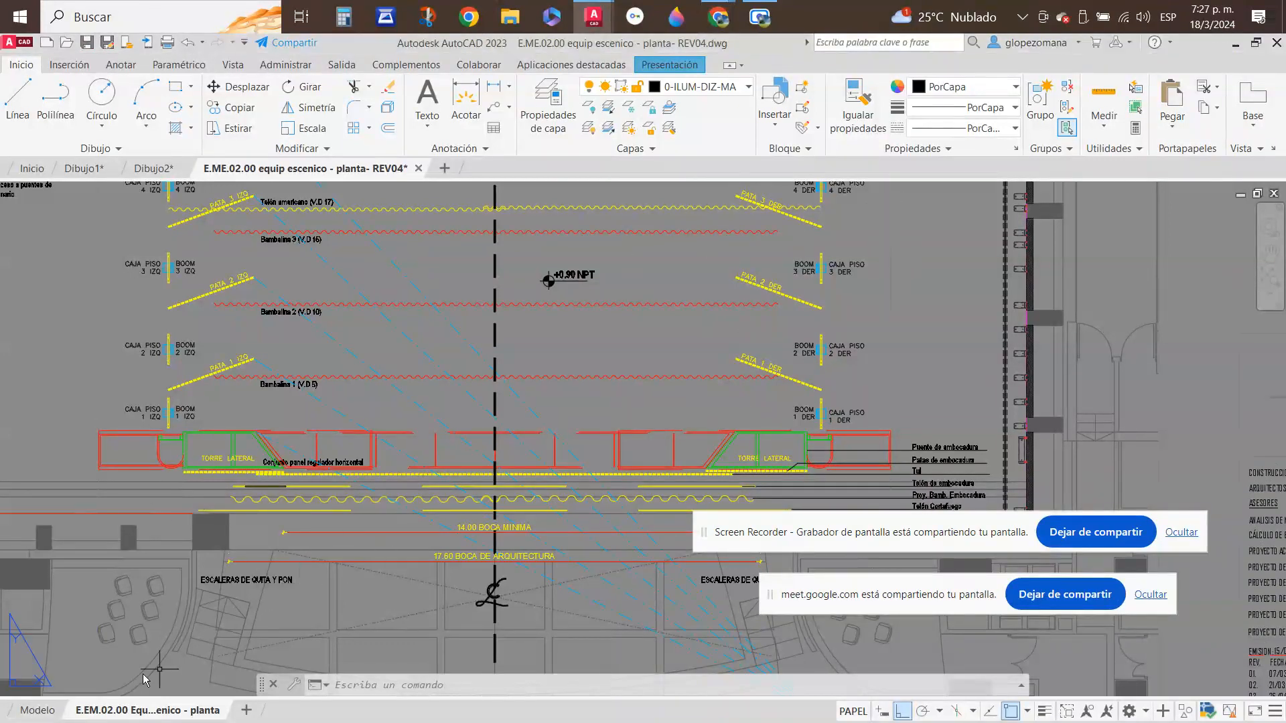
{"action": "left_click", "coordinate": [39, 710]}
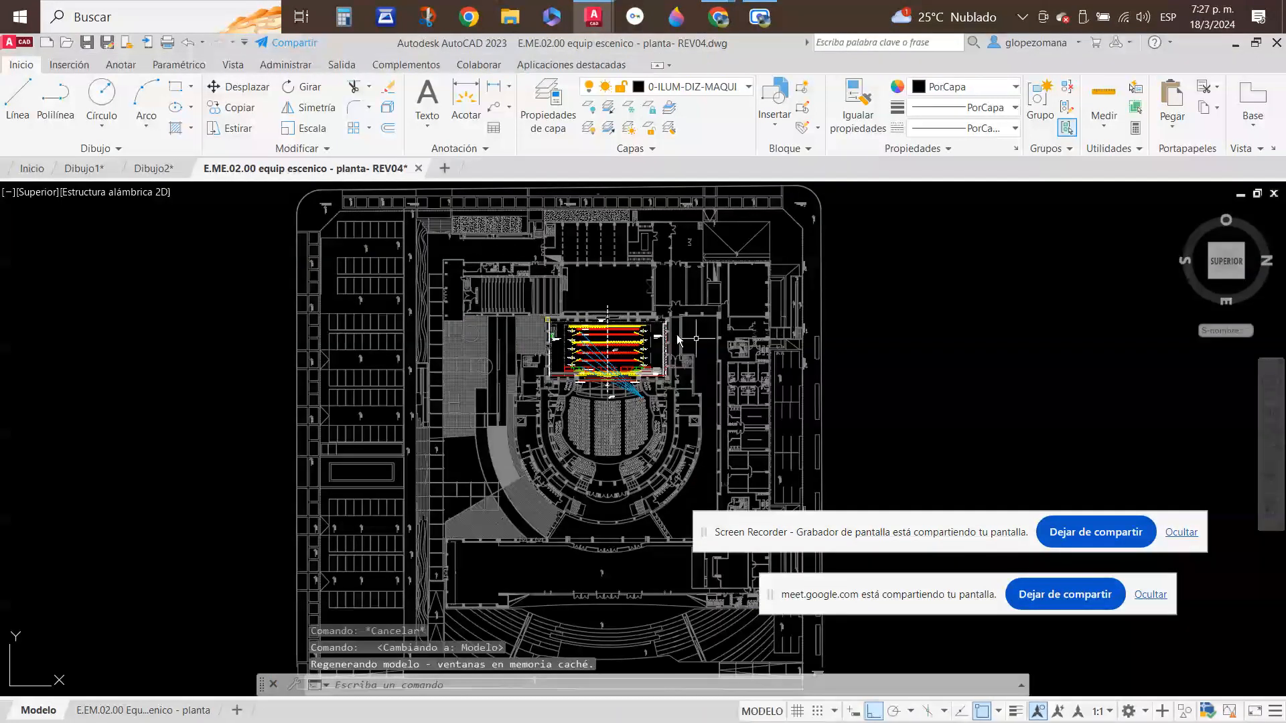
{"action": "scroll", "coordinate": [649, 333], "scroll_direction": "up", "scroll_amount": 4}
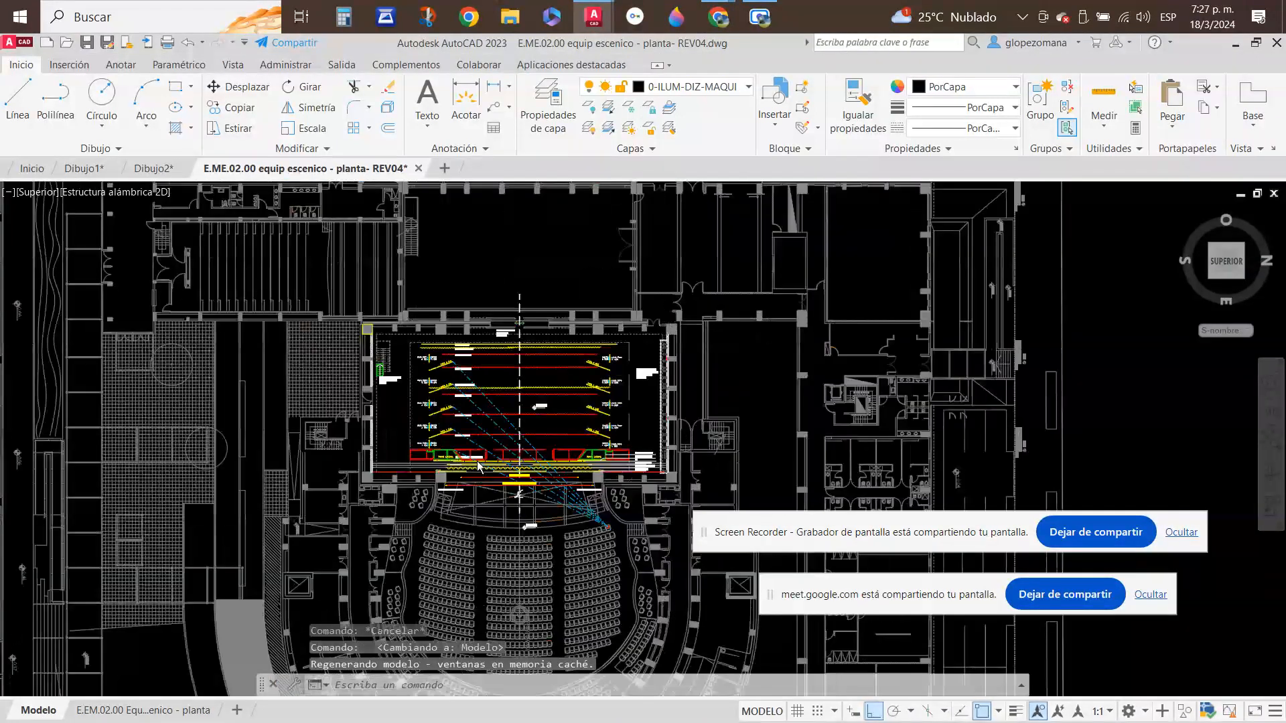
{"action": "scroll", "coordinate": [476, 447], "scroll_direction": "up", "scroll_amount": 2}
{"action": "scroll", "coordinate": [475, 441], "scroll_direction": "up", "scroll_amount": 2}
{"action": "scroll", "coordinate": [395, 395], "scroll_direction": "down", "scroll_amount": 2}
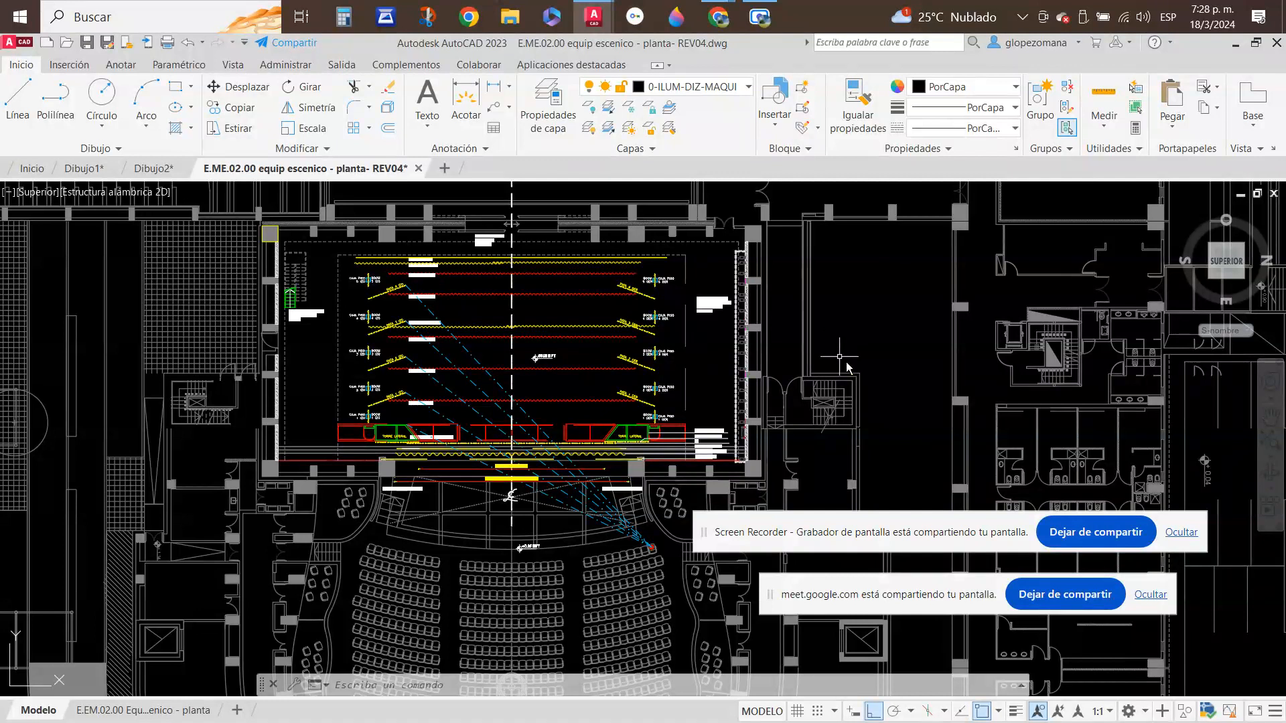
- Turn on object snap tracking, the drawing grid and snap mode for the model space
{"action": "left_click", "coordinate": [962, 714]}
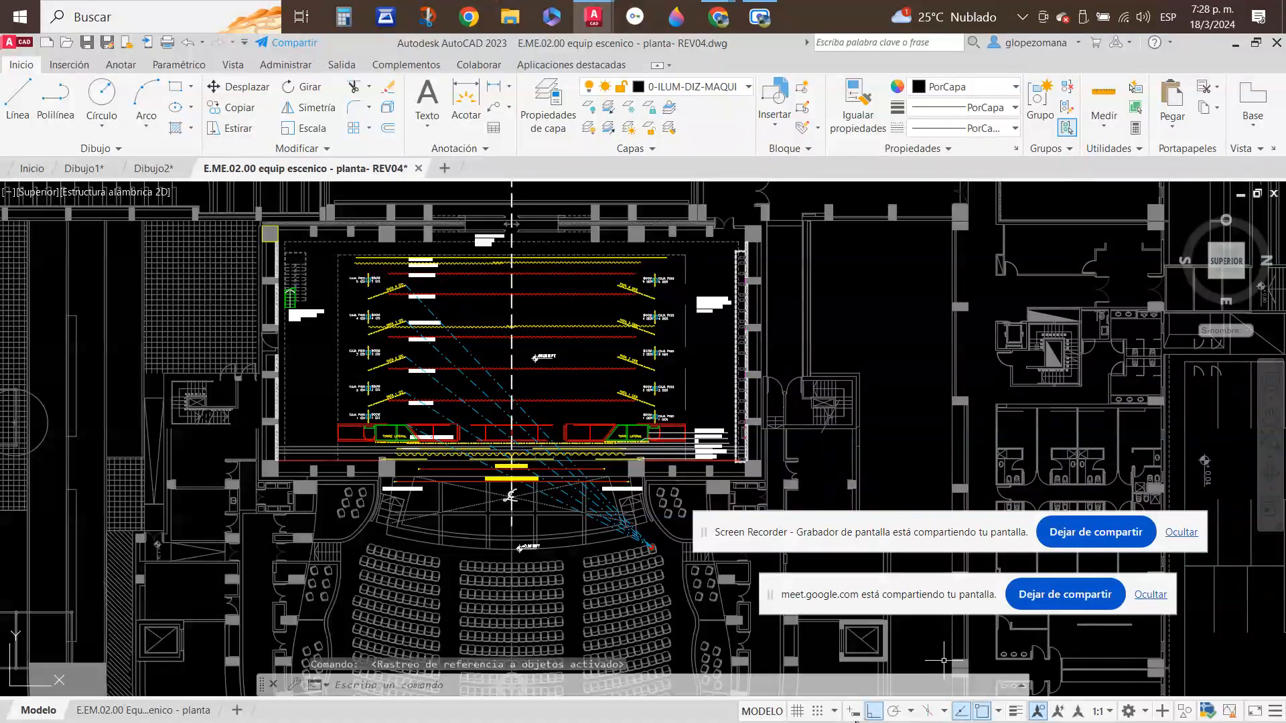
{"action": "left_click", "coordinate": [798, 711]}
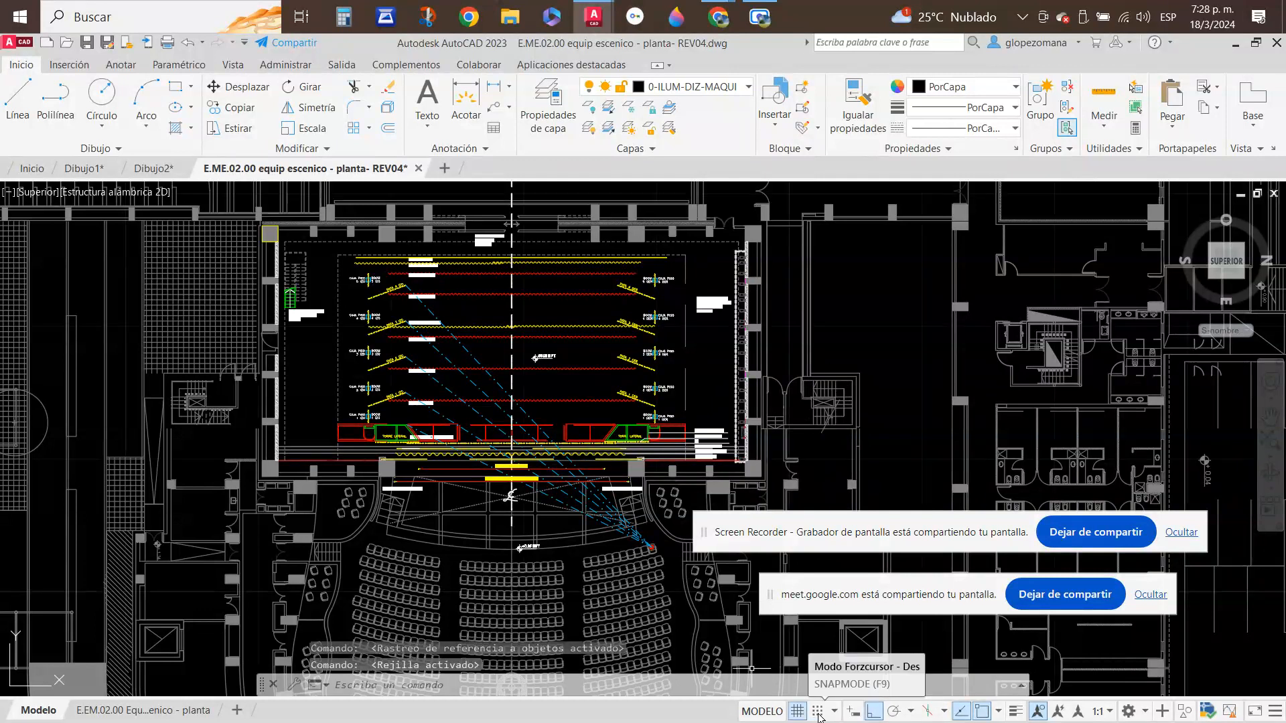
{"action": "left_click", "coordinate": [818, 713]}
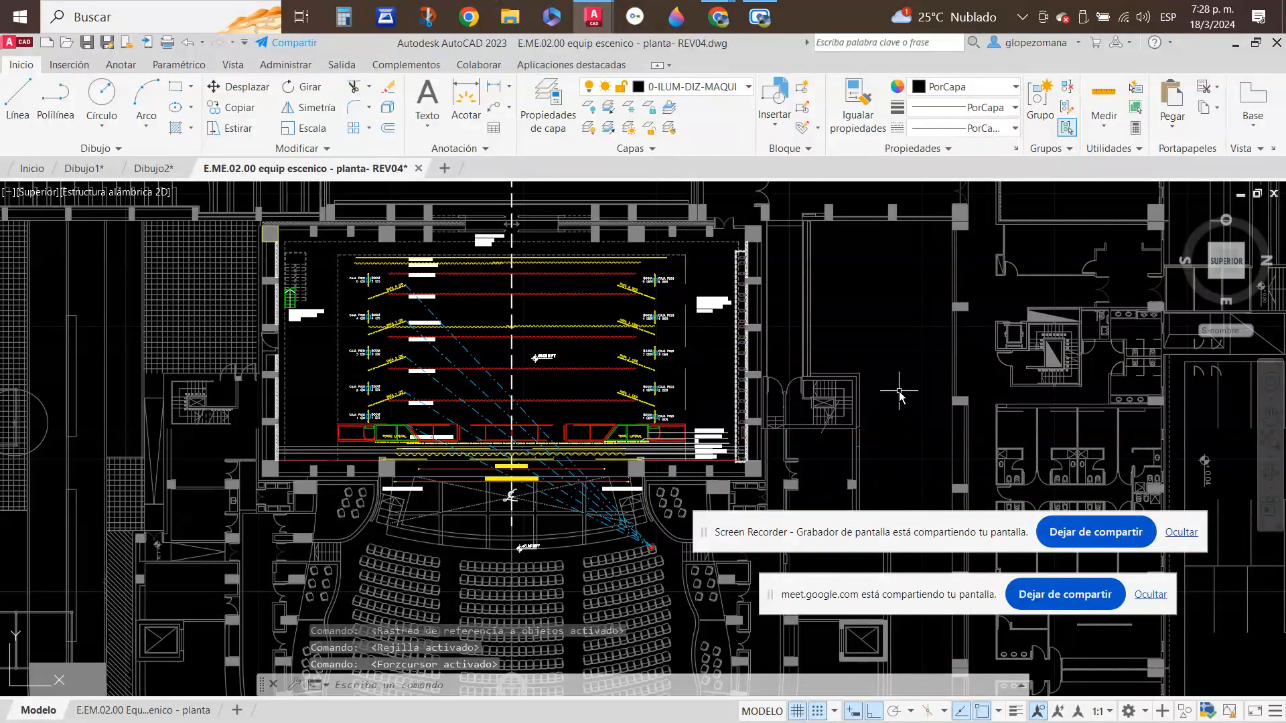
{"action": "scroll", "coordinate": [898, 395], "scroll_direction": "down", "scroll_amount": 2}
{"action": "key", "text": "Escape"}
- Try a line in the open area beside the stage, toggling Ortho off and on and turning snap mode off
{"action": "scroll", "coordinate": [898, 395], "scroll_direction": "up", "scroll_amount": 4}
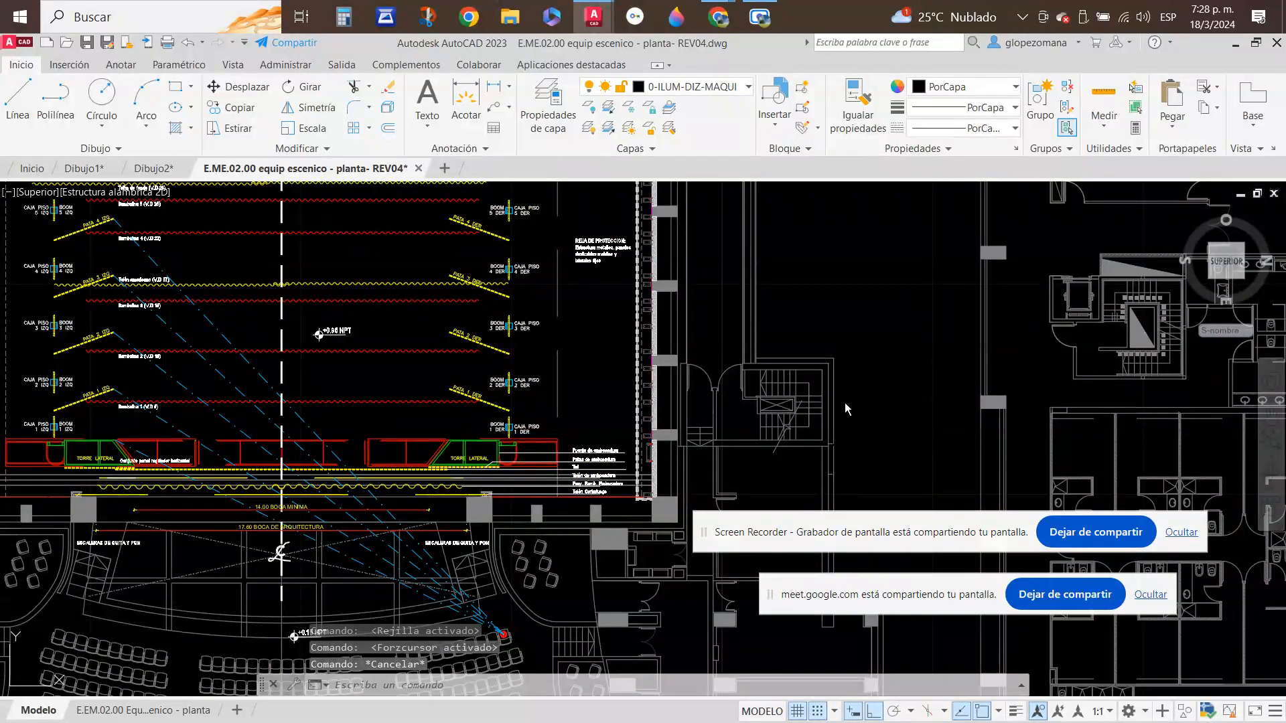
{"action": "key", "text": "l"}
{"action": "key", "text": "Return"}
{"action": "left_click", "coordinate": [933, 284]}
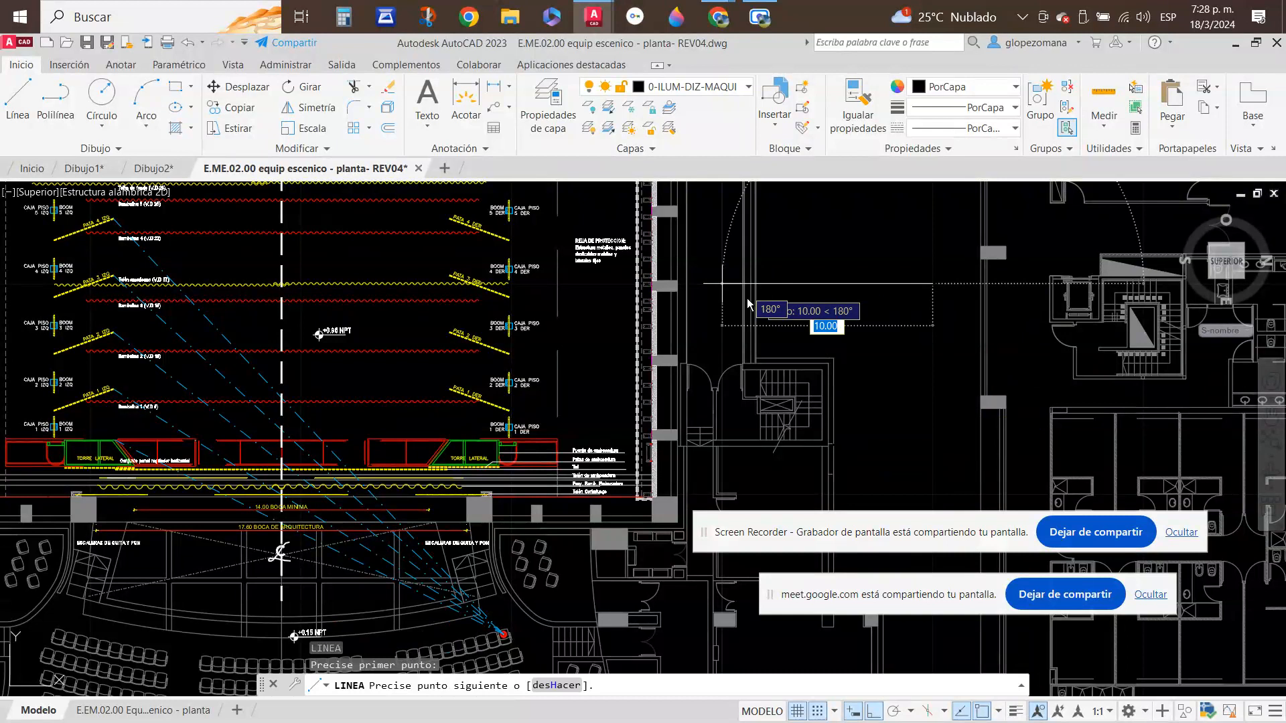
{"action": "key", "text": "F8"}
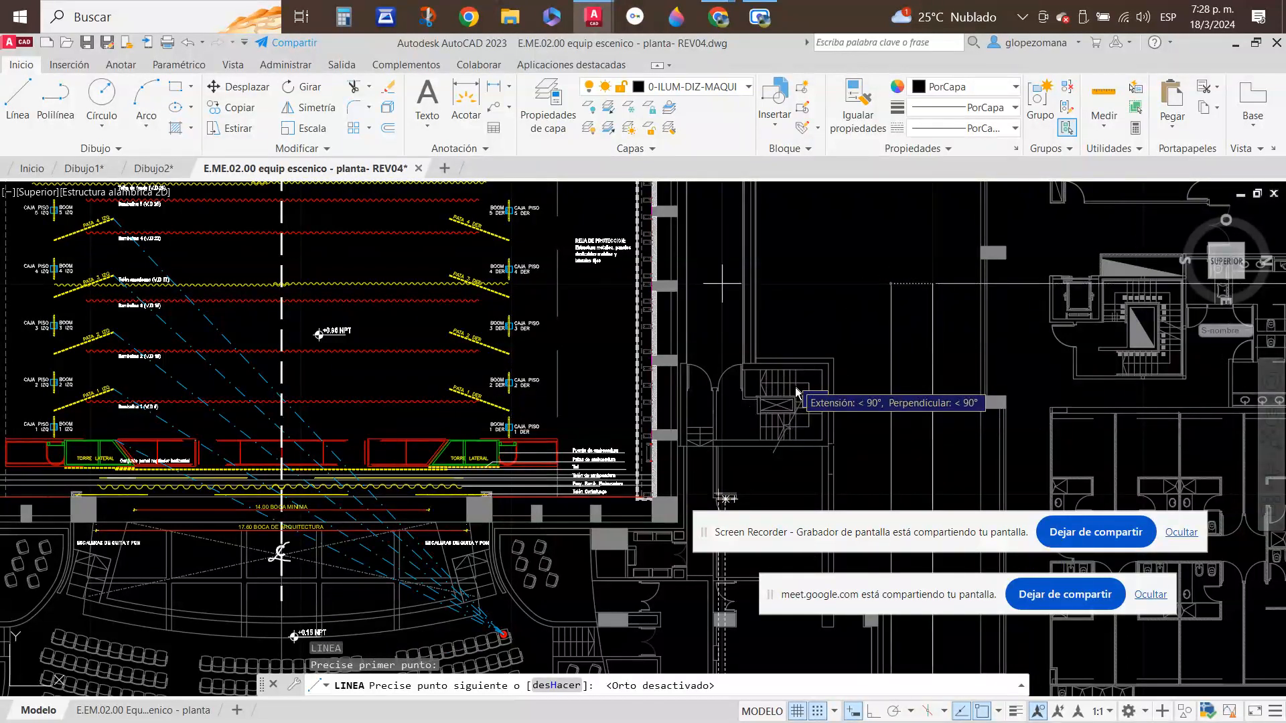
{"action": "key", "text": "F8"}
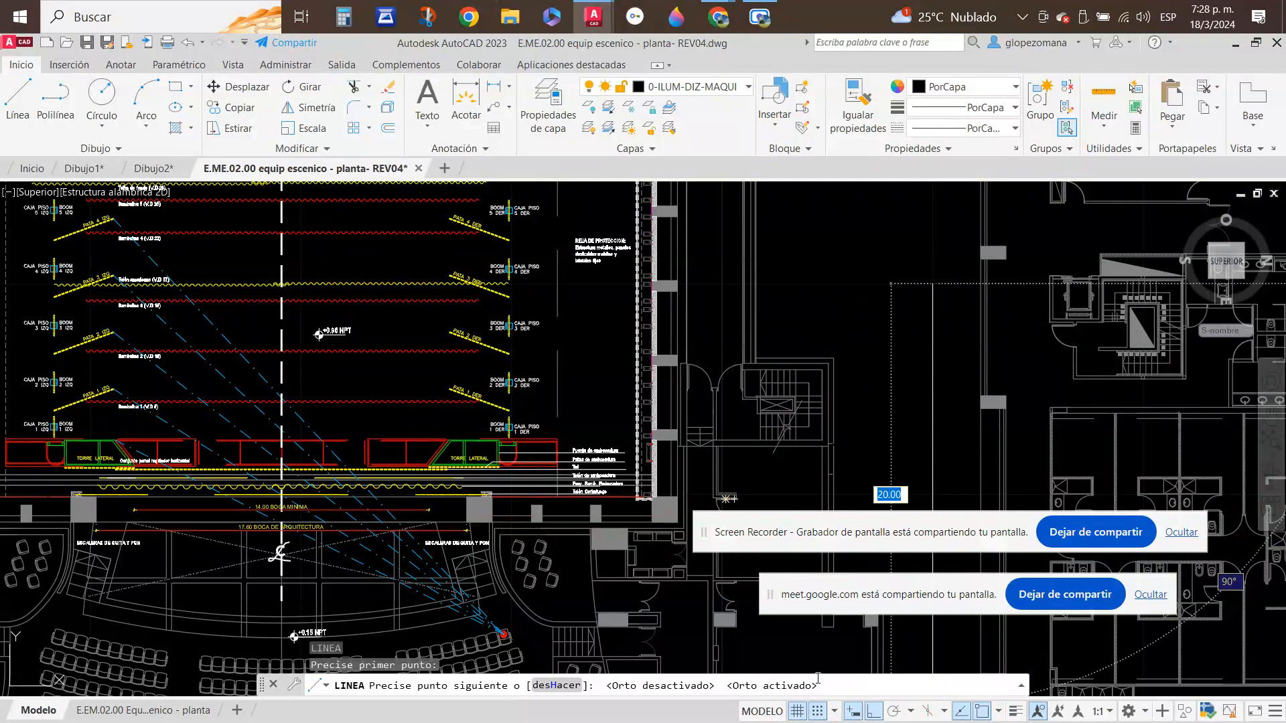
{"action": "left_click", "coordinate": [819, 711]}
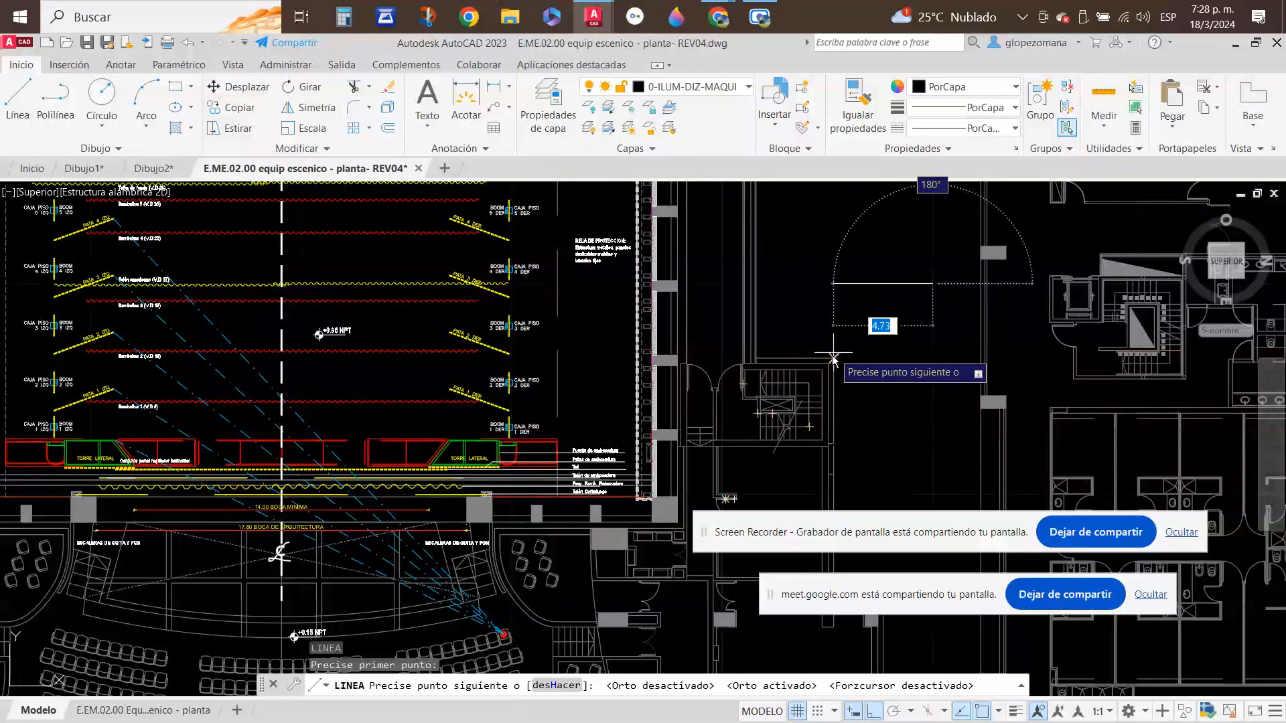
{"action": "key", "text": "Escape"}
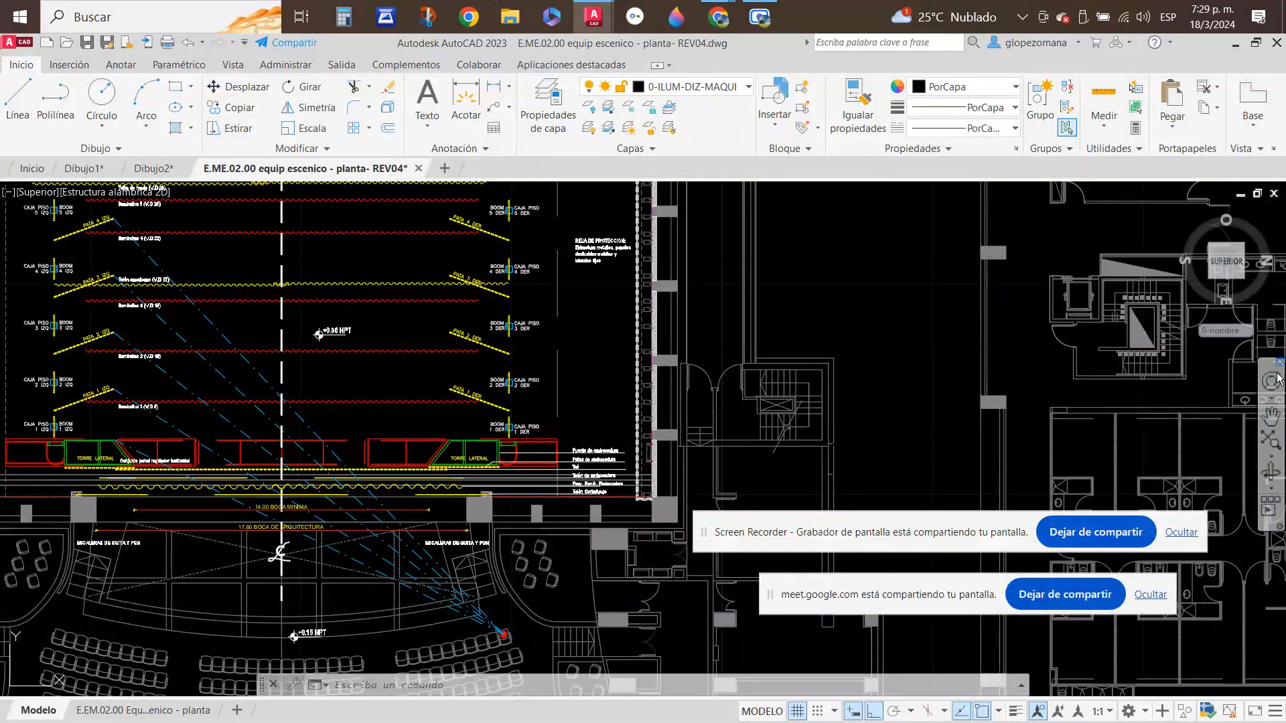
- Draw a chain of five connected line segments forming a stepped outline in the open area between the stage and the service rooms
{"action": "left_click", "coordinate": [366, 684]}
{"action": "left_click", "coordinate": [18, 97]}
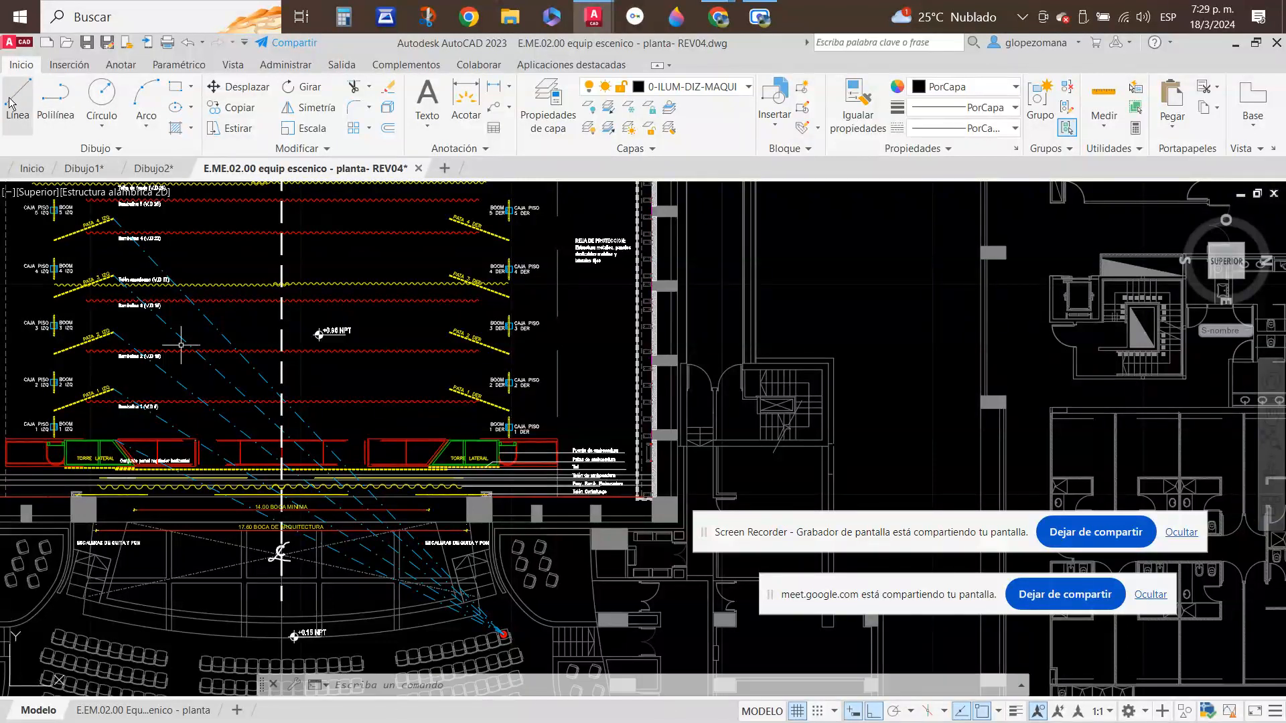
{"action": "left_click", "coordinate": [841, 265]}
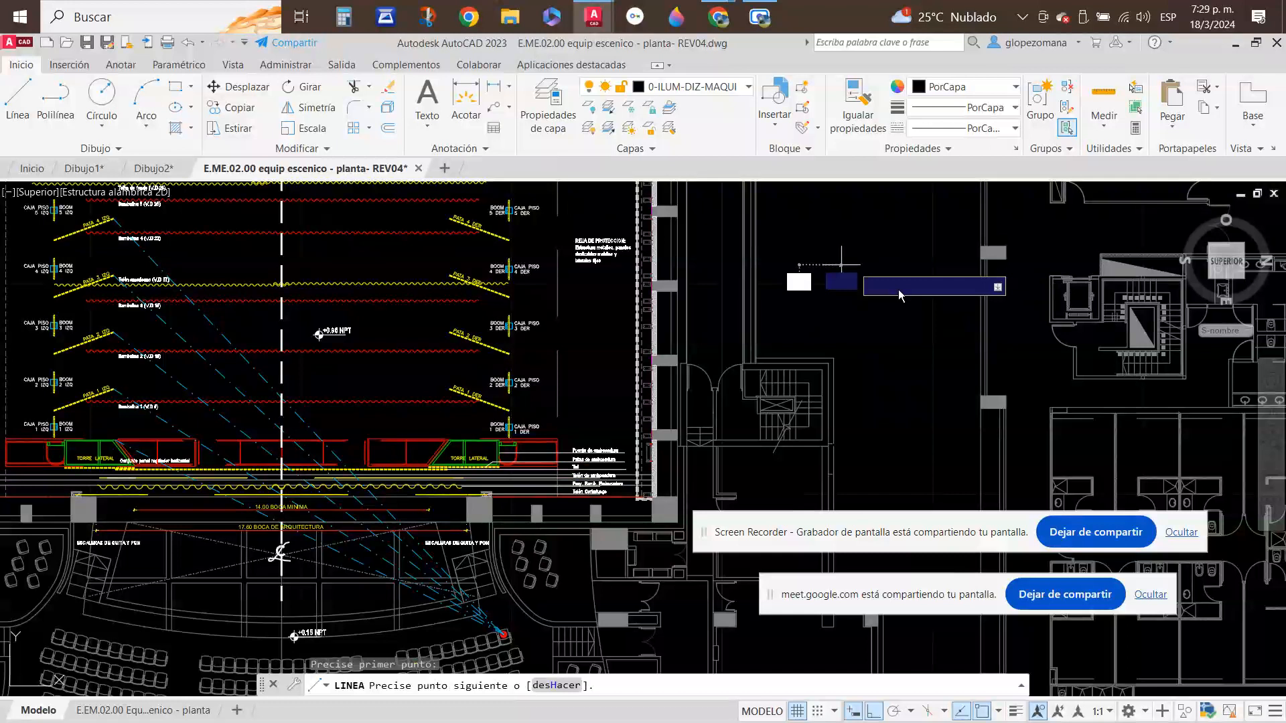
{"action": "left_click", "coordinate": [919, 265]}
{"action": "left_click", "coordinate": [918, 435]}
{"action": "left_click", "coordinate": [829, 420]}
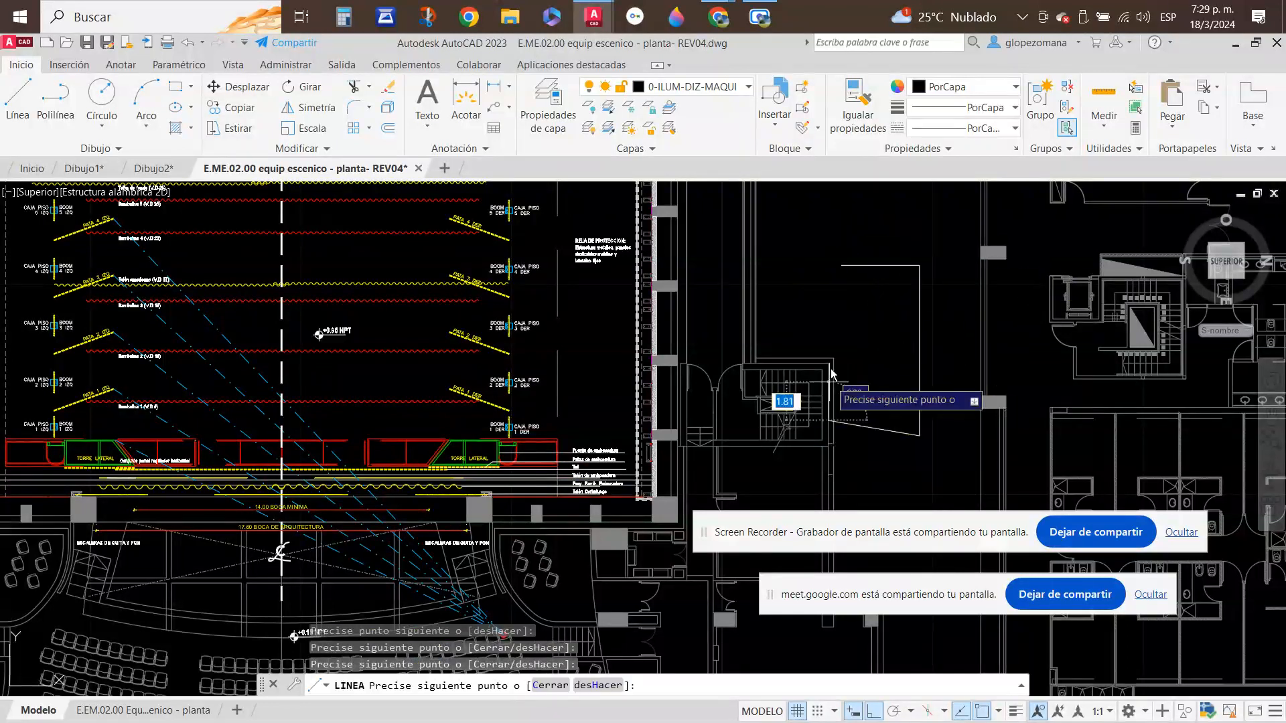
{"action": "left_click", "coordinate": [828, 344]}
{"action": "left_click", "coordinate": [773, 344]}
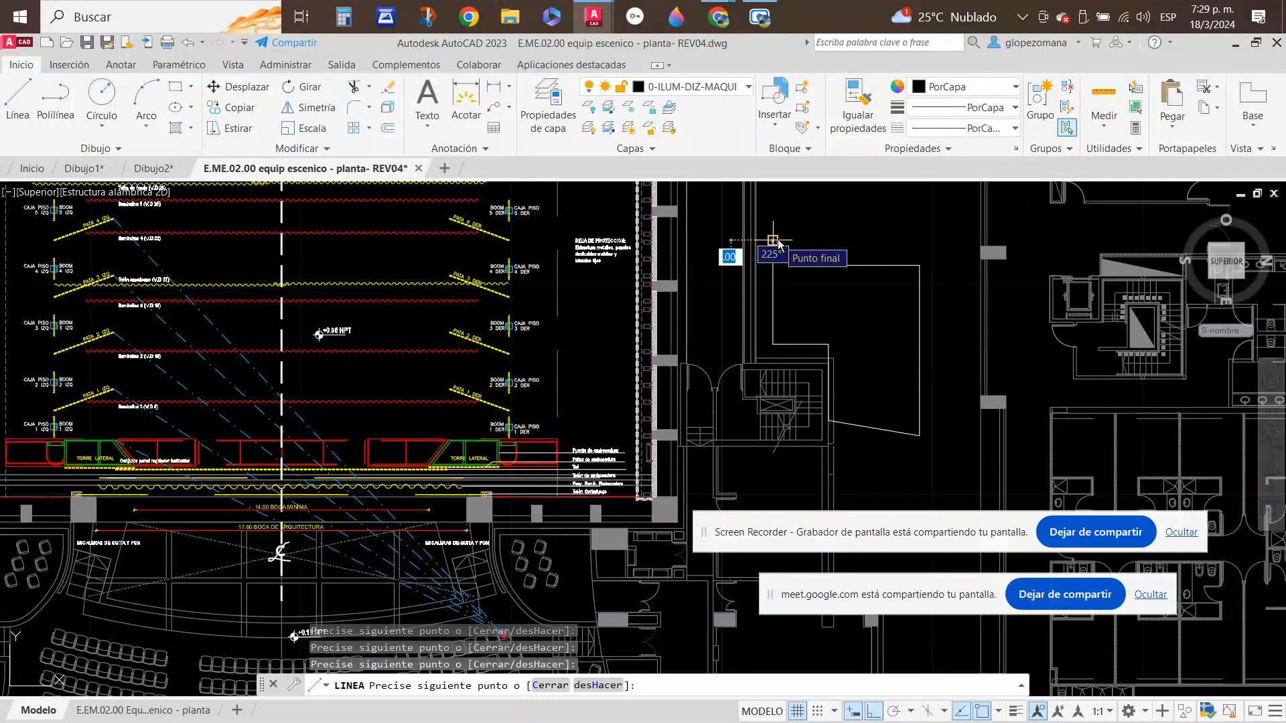
- End the line being drawn and close the E.ME.02.00 equip escenico - planta- REV04 drawing without saving its changes
{"action": "left_click", "coordinate": [774, 241]}
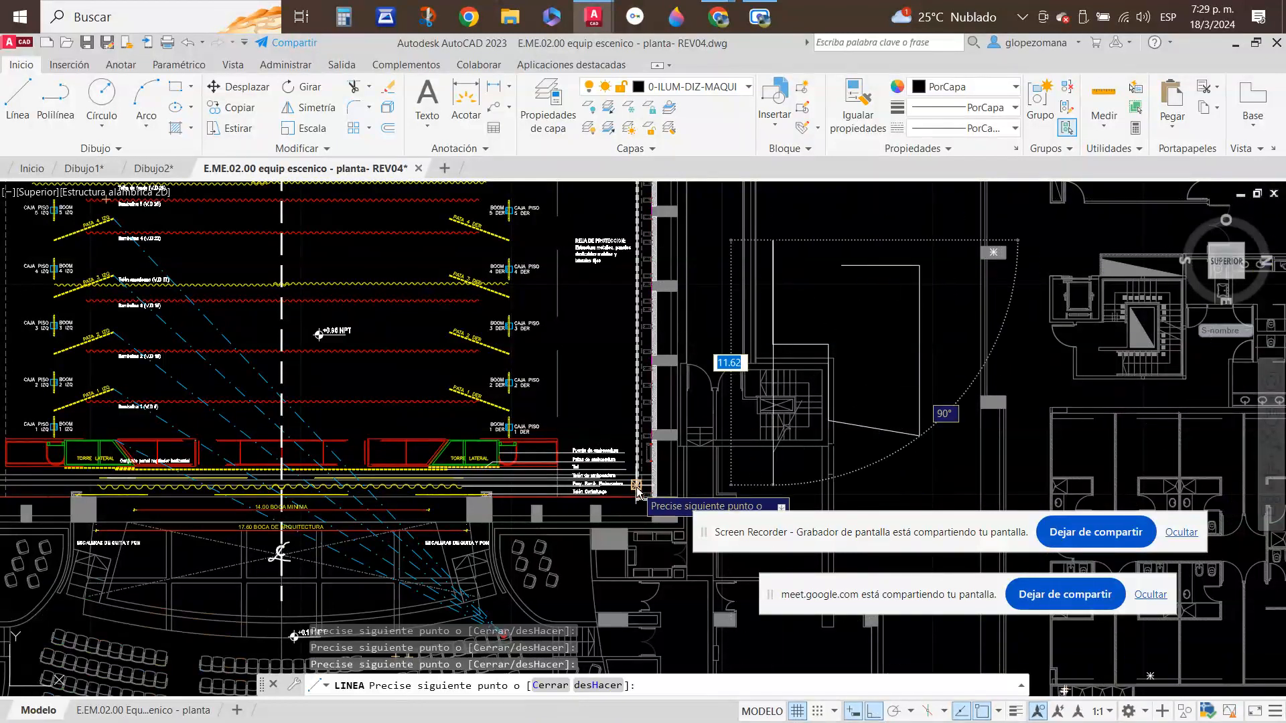
{"action": "scroll", "coordinate": [755, 387], "scroll_direction": "down", "scroll_amount": 5}
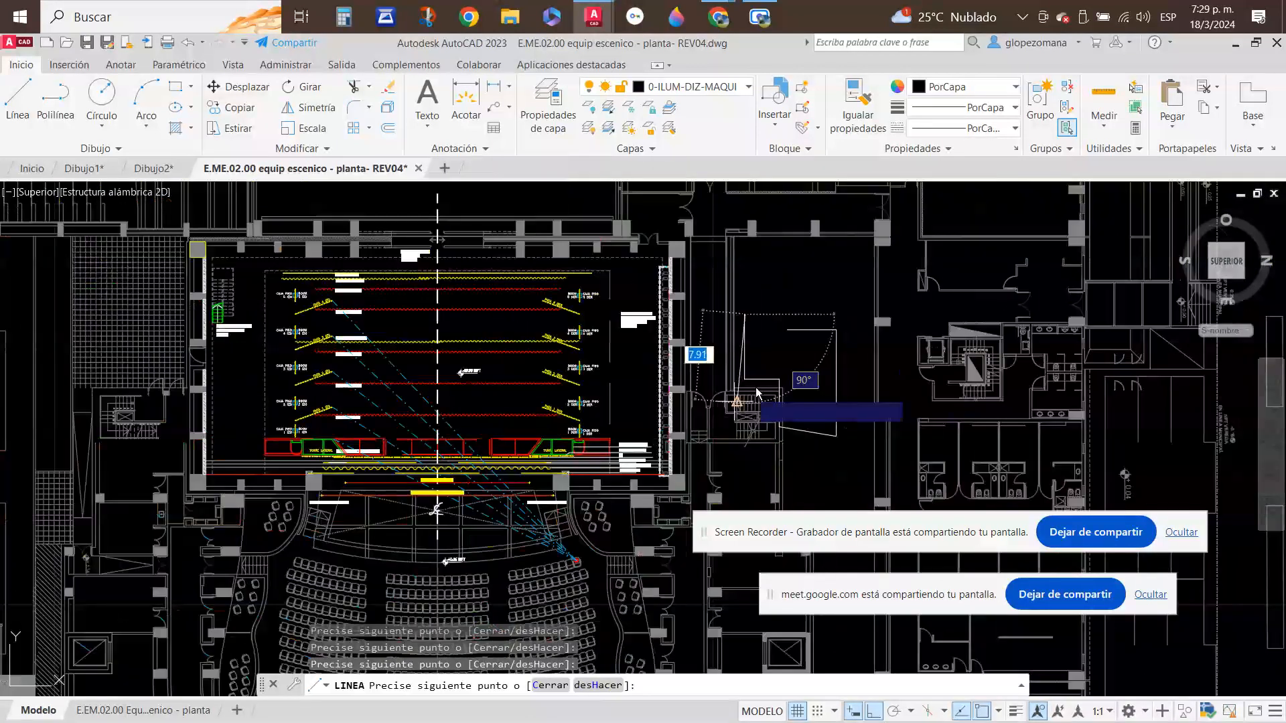
{"action": "scroll", "coordinate": [770, 394], "scroll_direction": "down", "scroll_amount": 5}
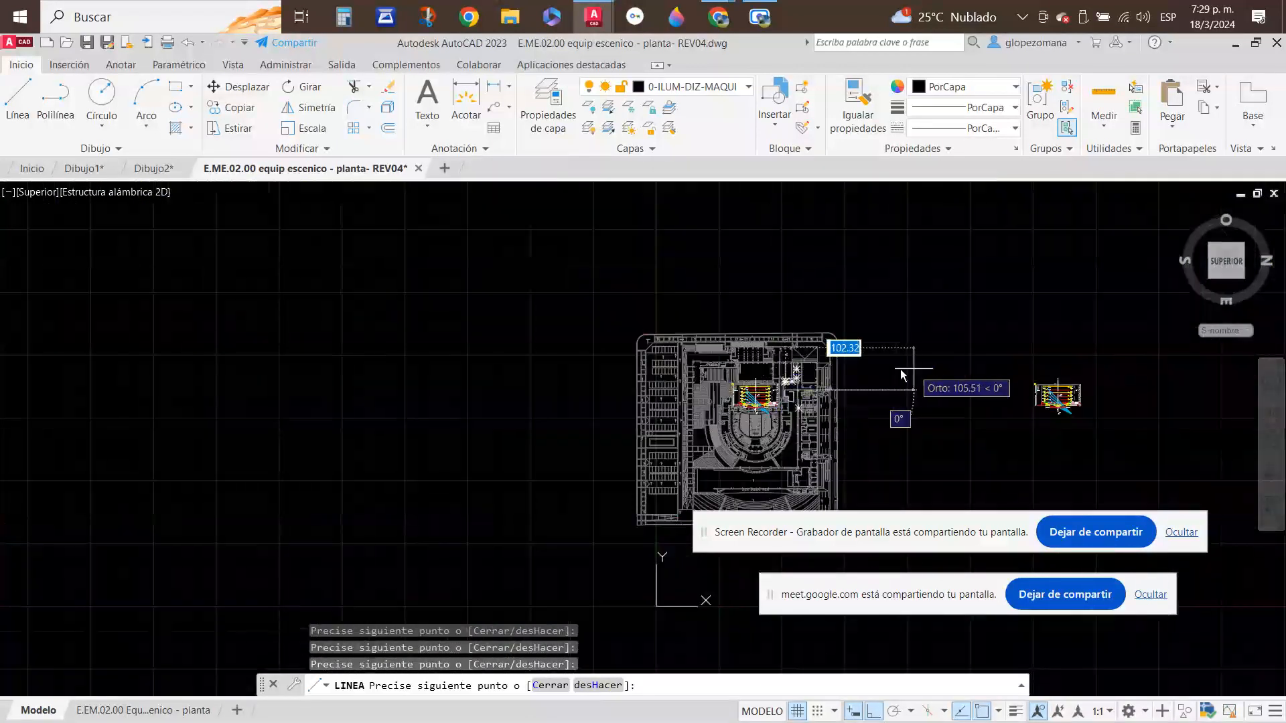
{"action": "scroll", "coordinate": [907, 373], "scroll_direction": "up", "scroll_amount": 4}
{"action": "scroll", "coordinate": [572, 440], "scroll_direction": "up", "scroll_amount": 2}
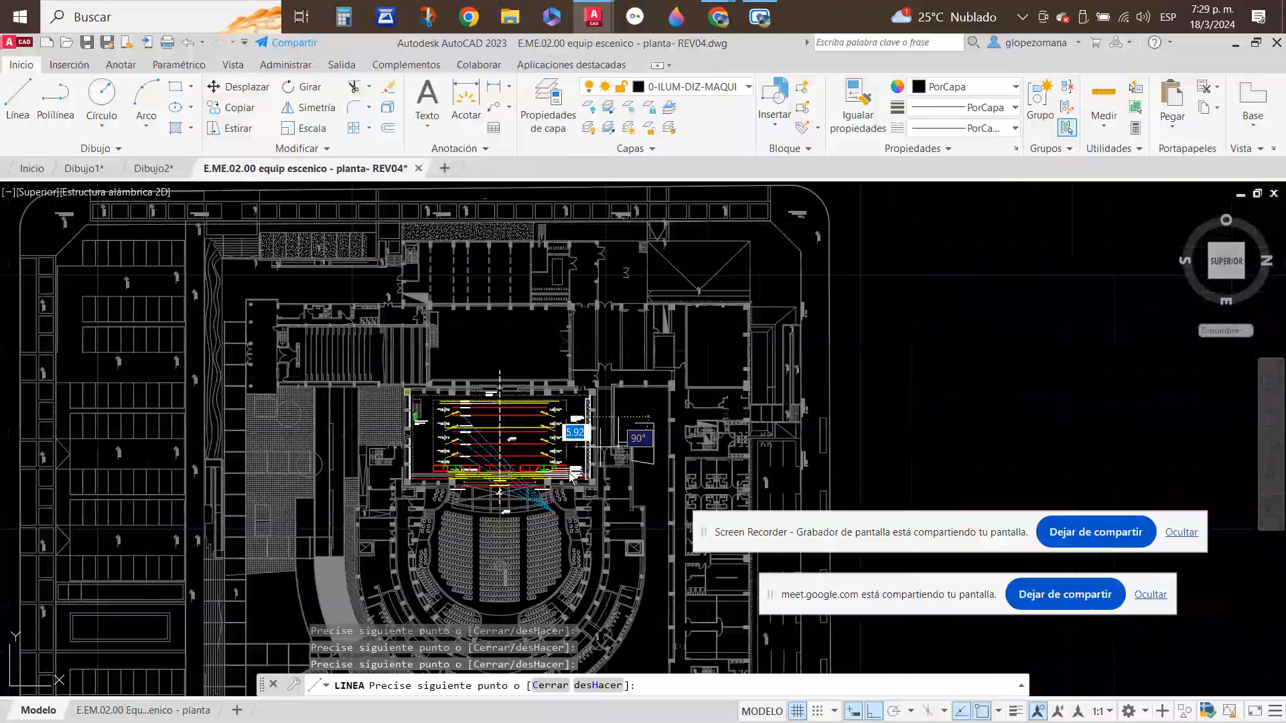
{"action": "key", "text": "Escape"}
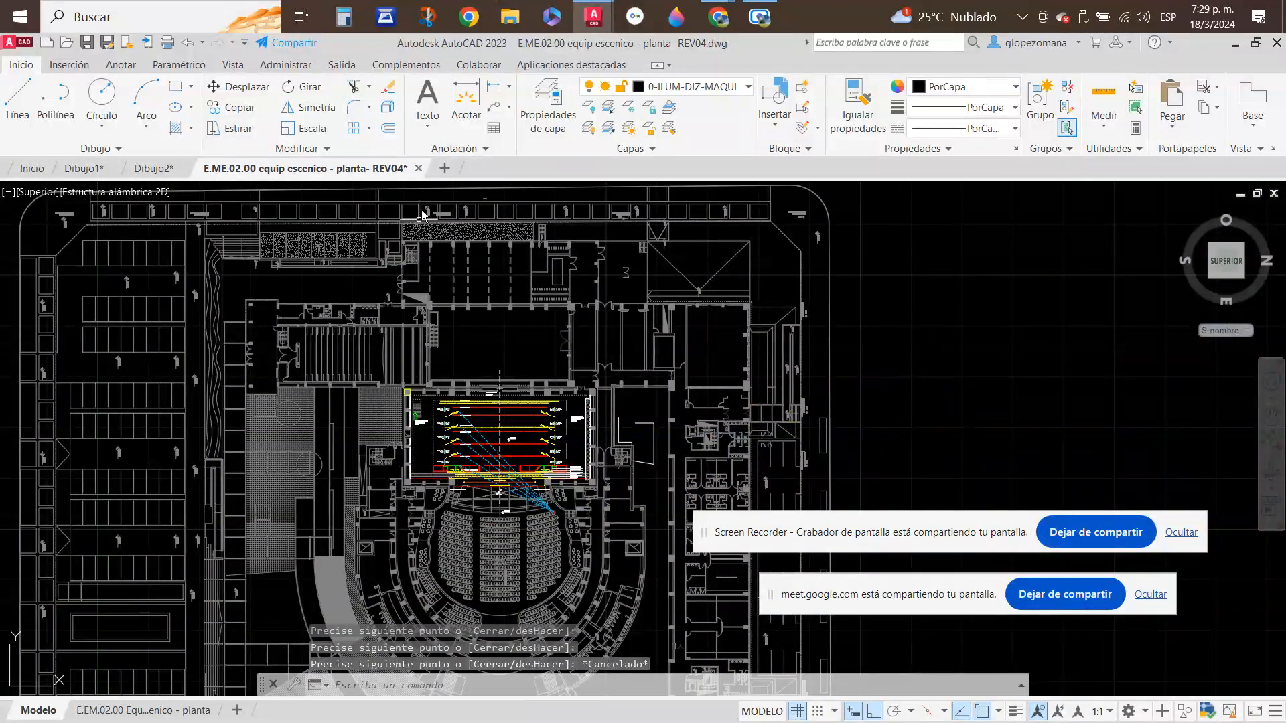
{"action": "left_click", "coordinate": [418, 168]}
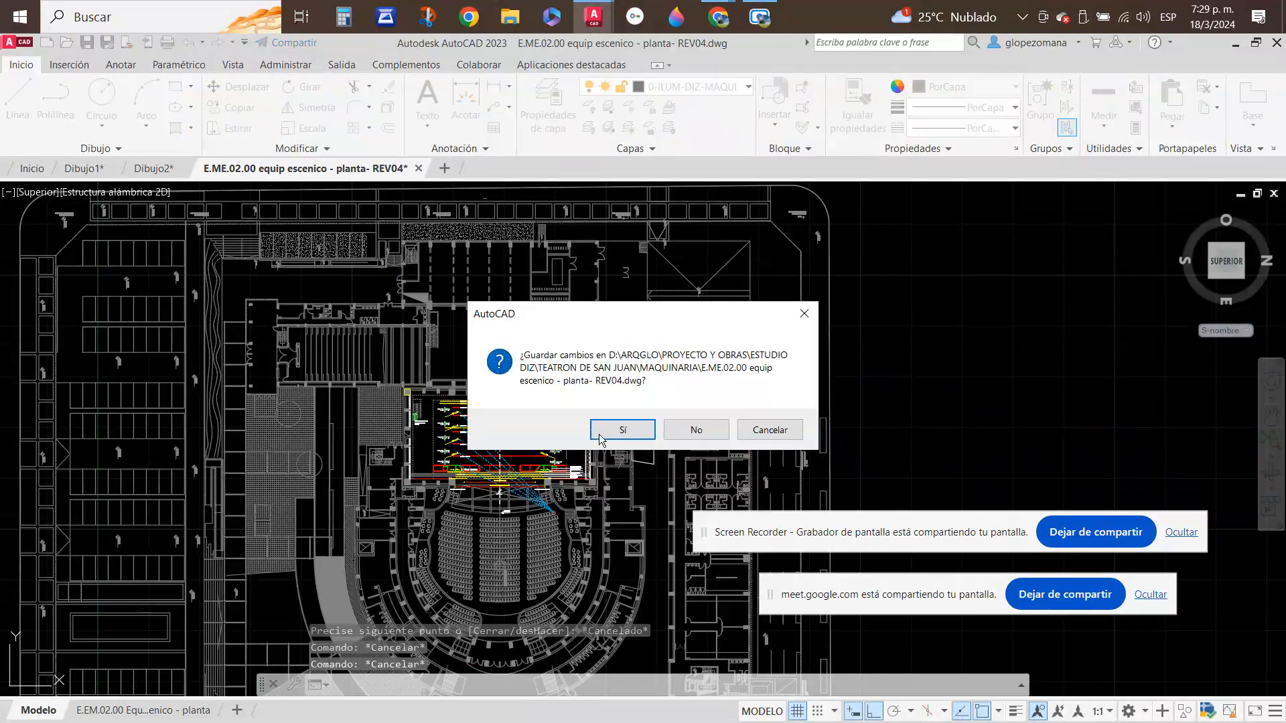
{"action": "left_click", "coordinate": [694, 432]}
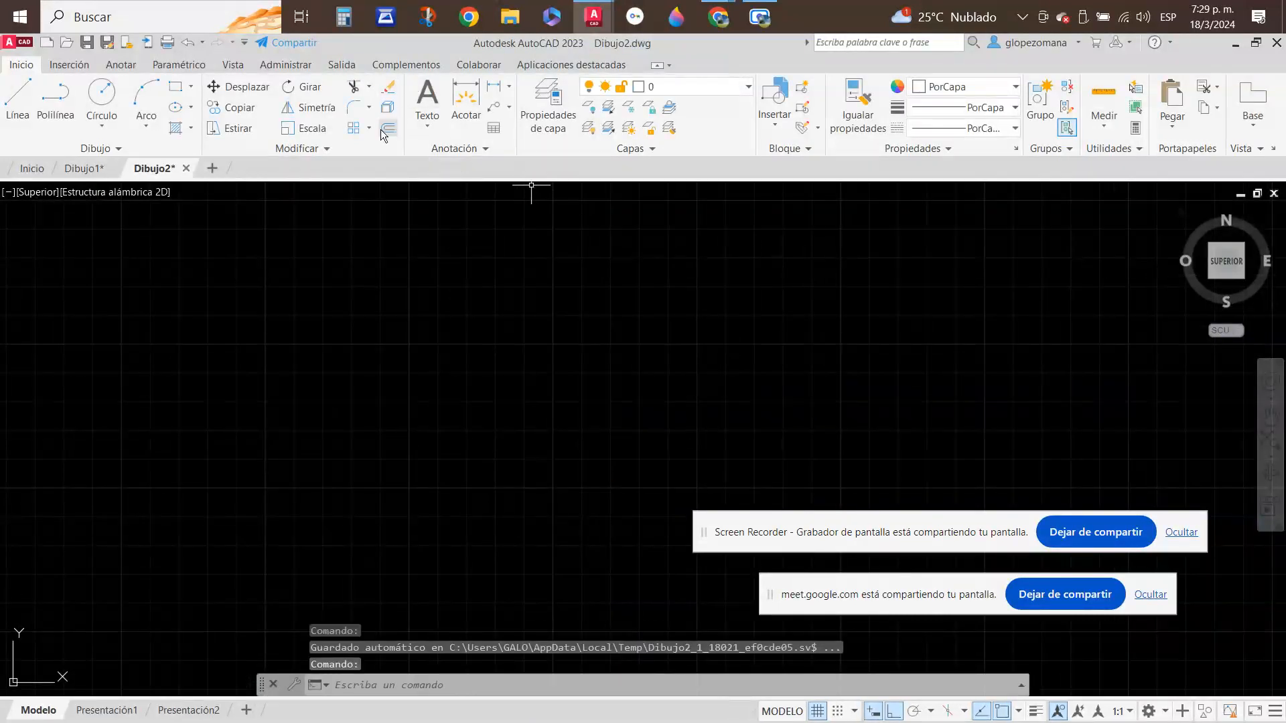
- Show the classic menu bar above the ribbon
{"action": "left_click", "coordinate": [245, 44]}
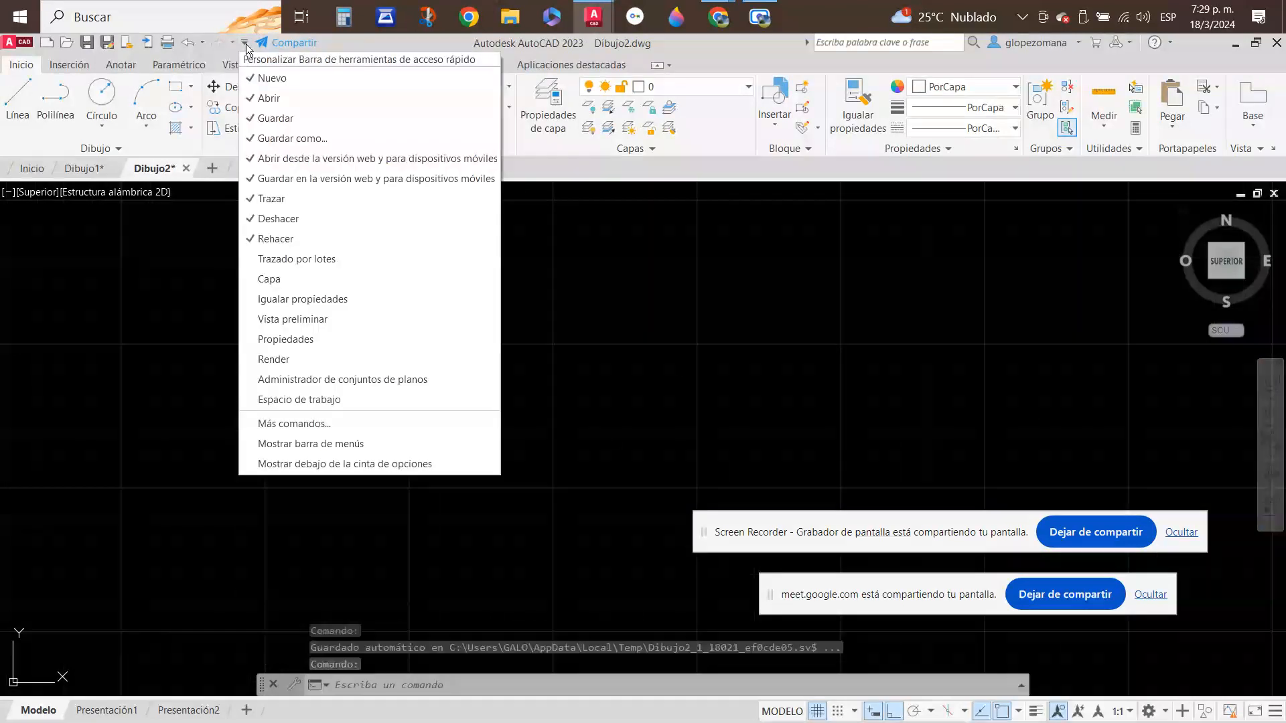
{"action": "left_click", "coordinate": [278, 443]}
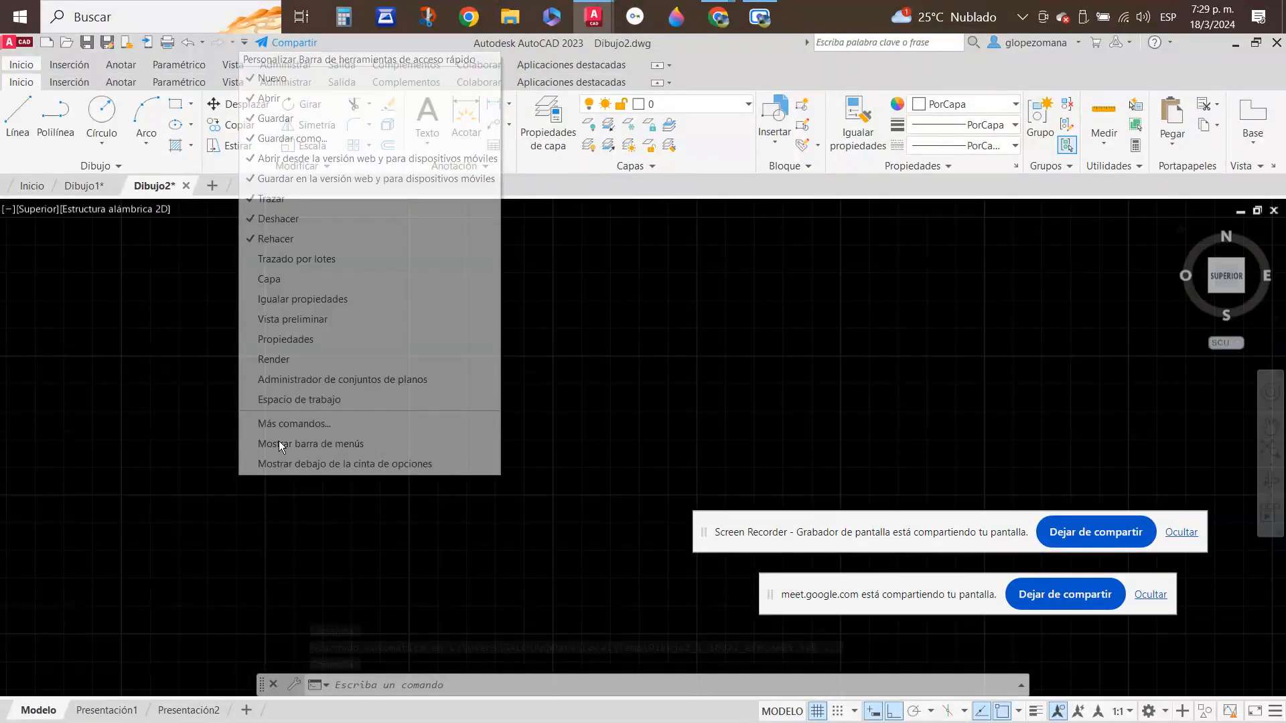
- Switch to the Google Docs guide and read the instructions on the crosshair cursor size, highlighting the route to the Visual options
{"action": "left_click", "coordinate": [718, 17]}
{"action": "left_click", "coordinate": [584, 113]}
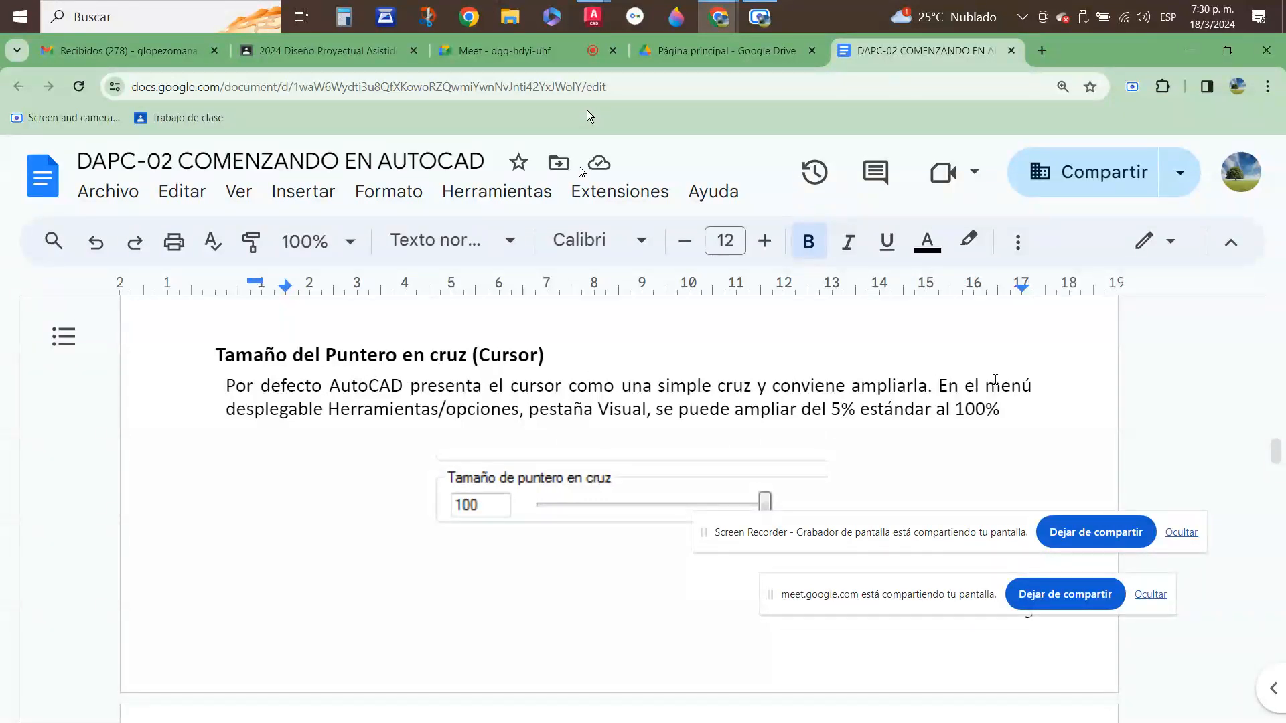
{"action": "left_click_drag", "start_coordinate": [938, 387], "coordinate": [506, 414]}
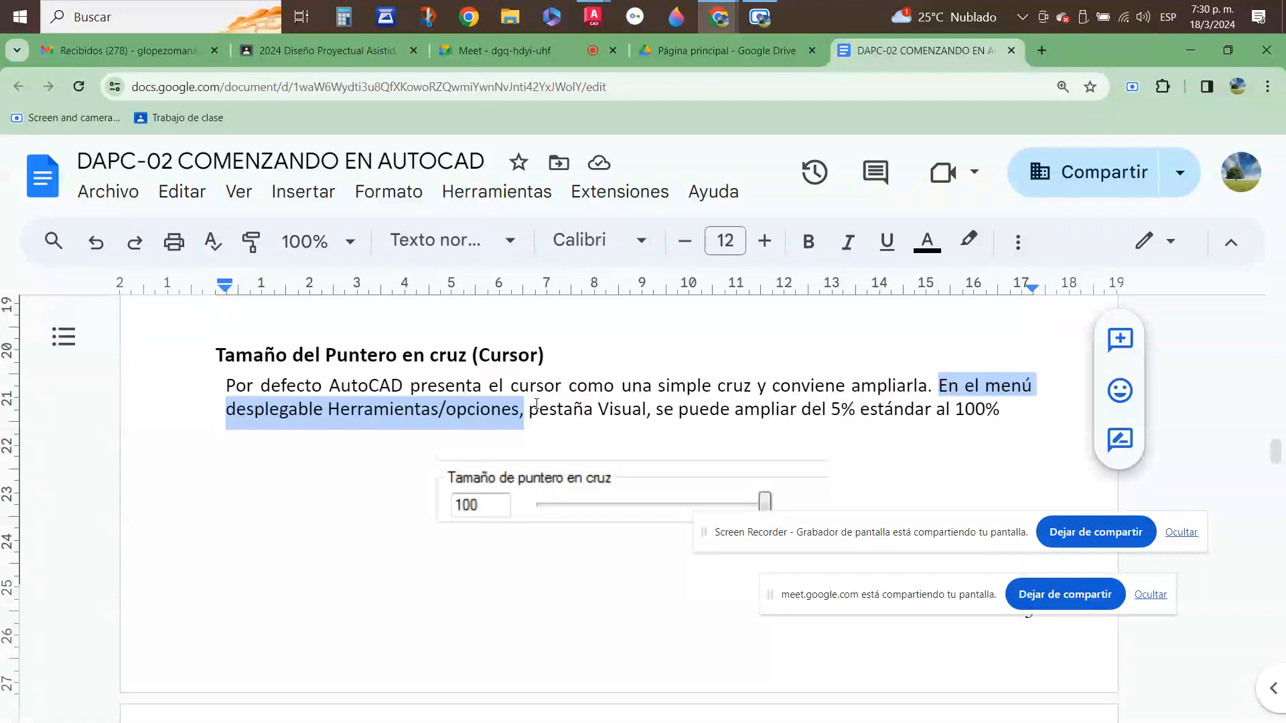
{"action": "left_click_drag", "start_coordinate": [539, 415], "coordinate": [637, 416]}
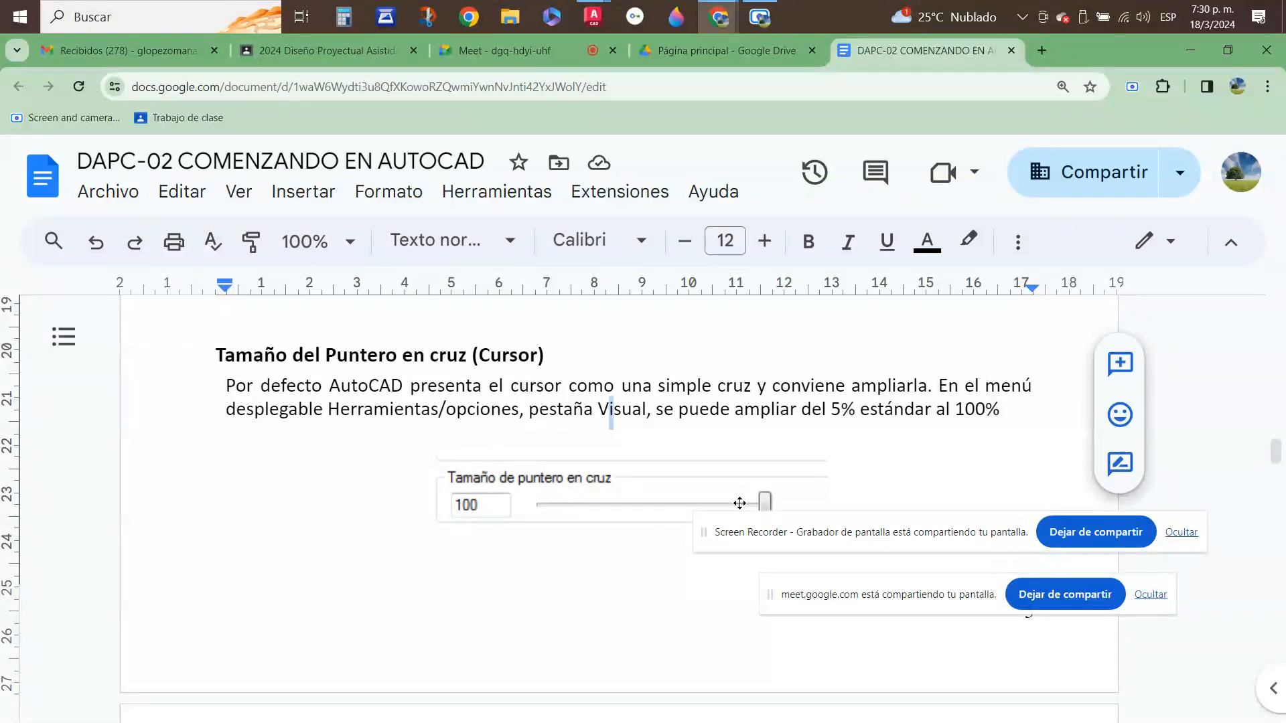
{"action": "scroll", "coordinate": [768, 438], "scroll_direction": "down", "scroll_amount": 6}
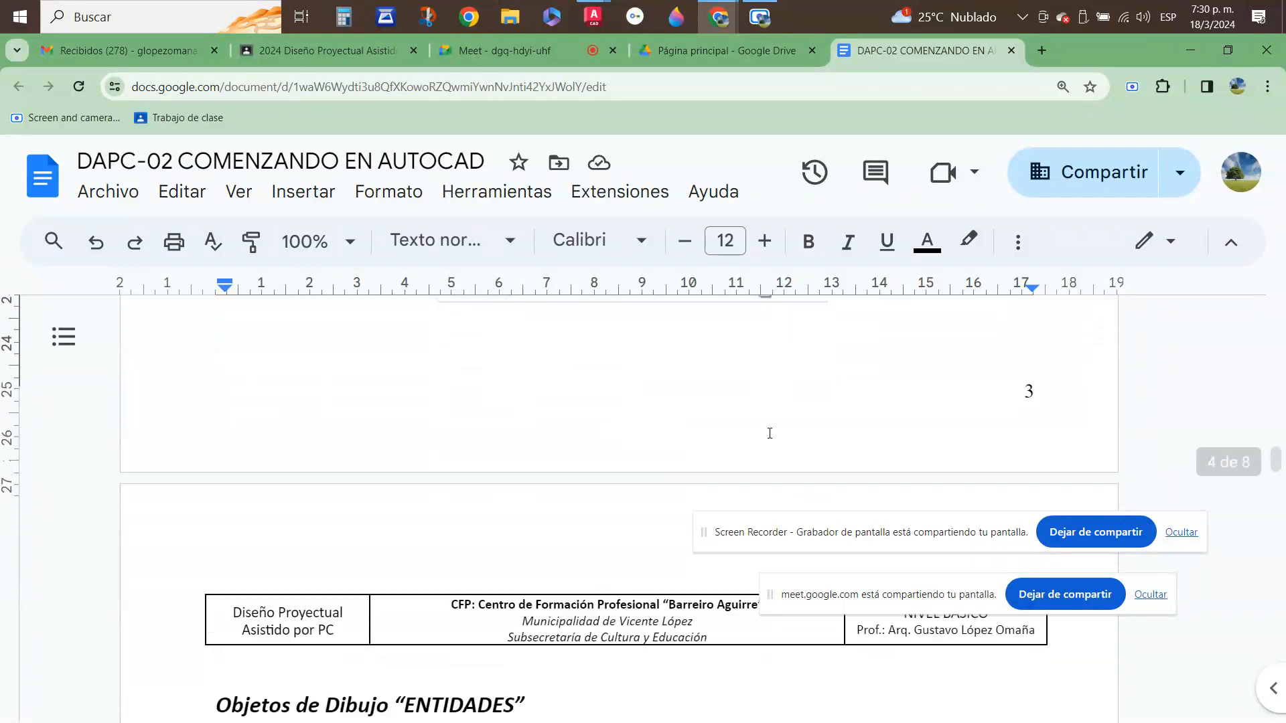
{"action": "scroll", "coordinate": [770, 432], "scroll_direction": "up", "scroll_amount": 3}
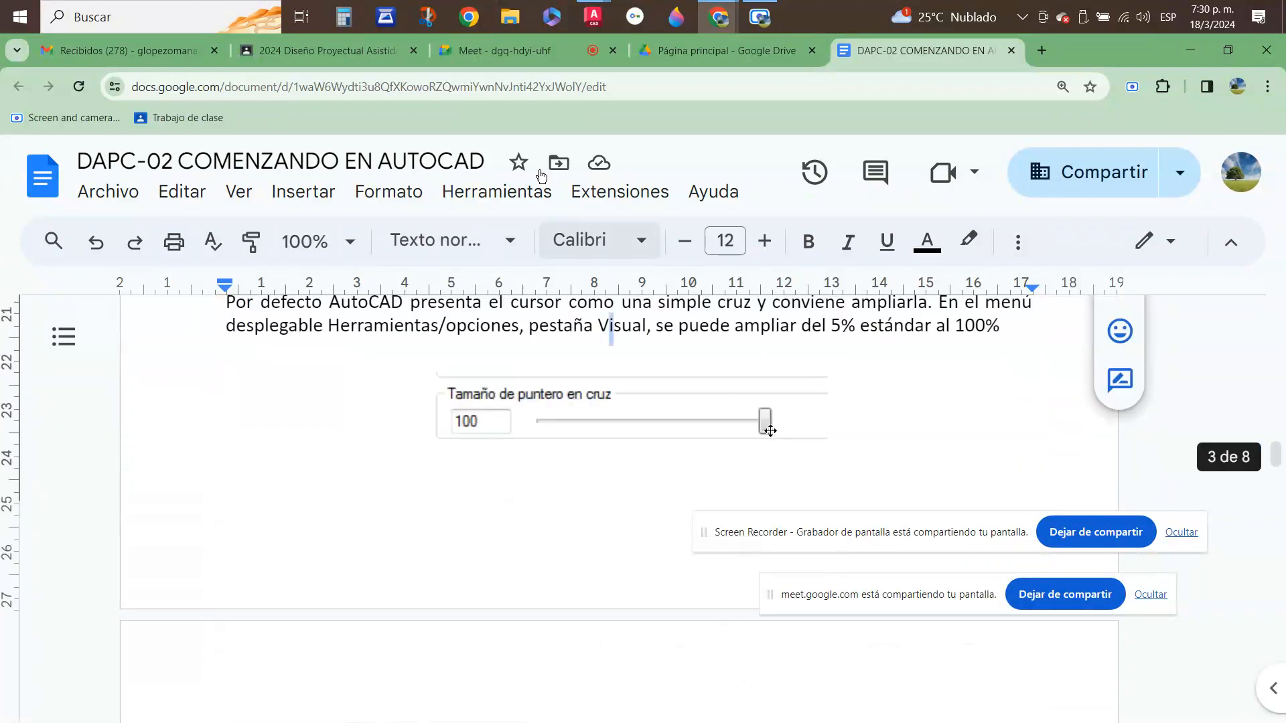
- Switch back to AutoCAD, open the Options dialog and move the screen-sharing notices clear of it
{"action": "mouse_move", "coordinate": [593, 17]}
{"action": "left_click", "coordinate": [682, 106]}
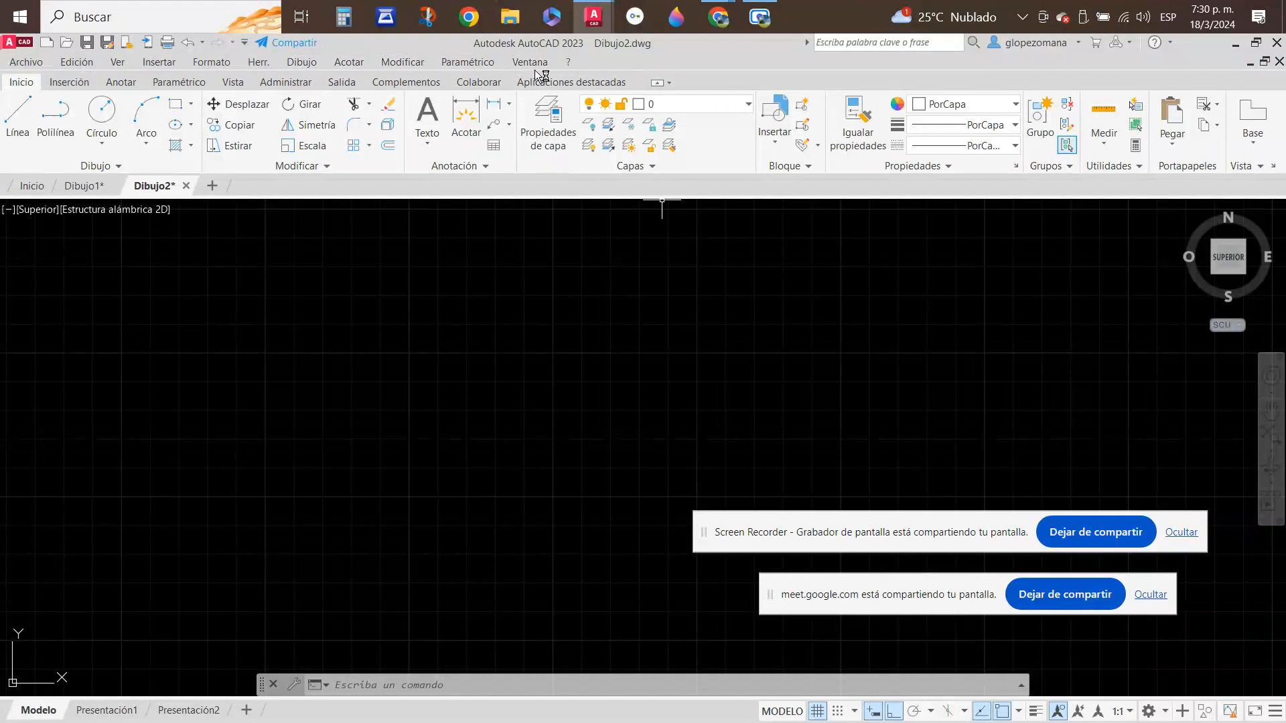
{"action": "left_click", "coordinate": [259, 61]}
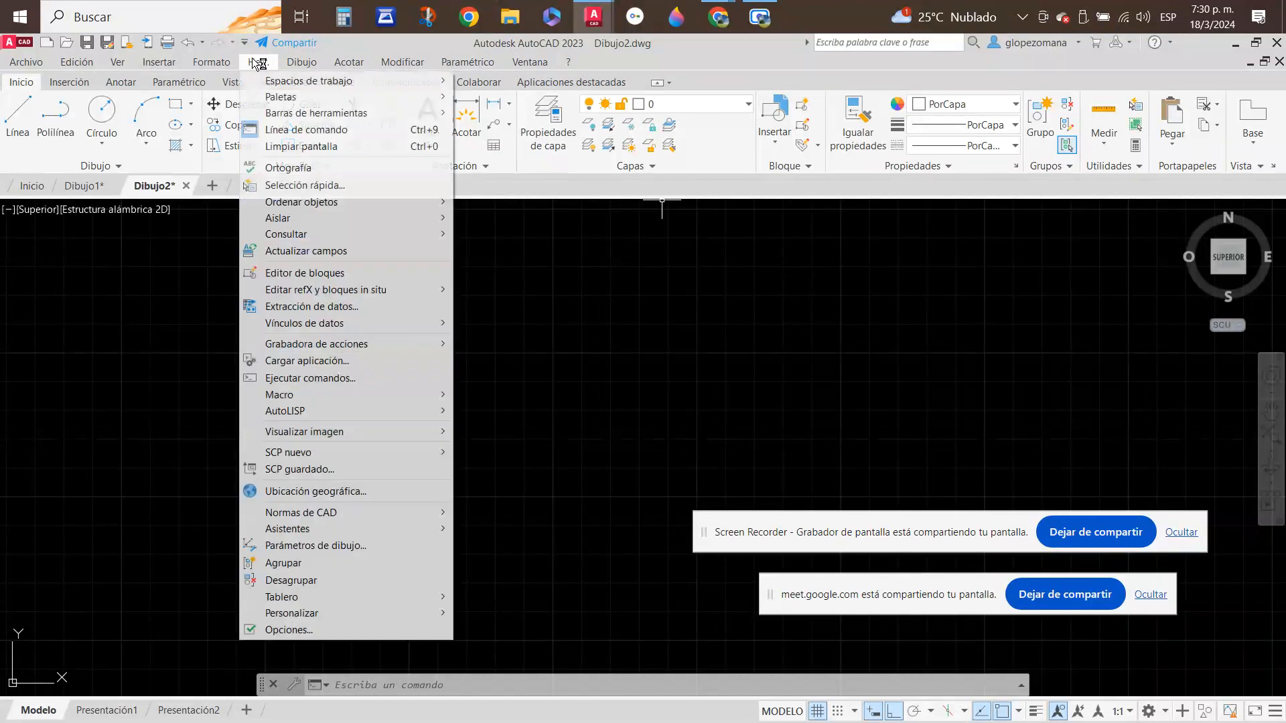
{"action": "left_click", "coordinate": [275, 630]}
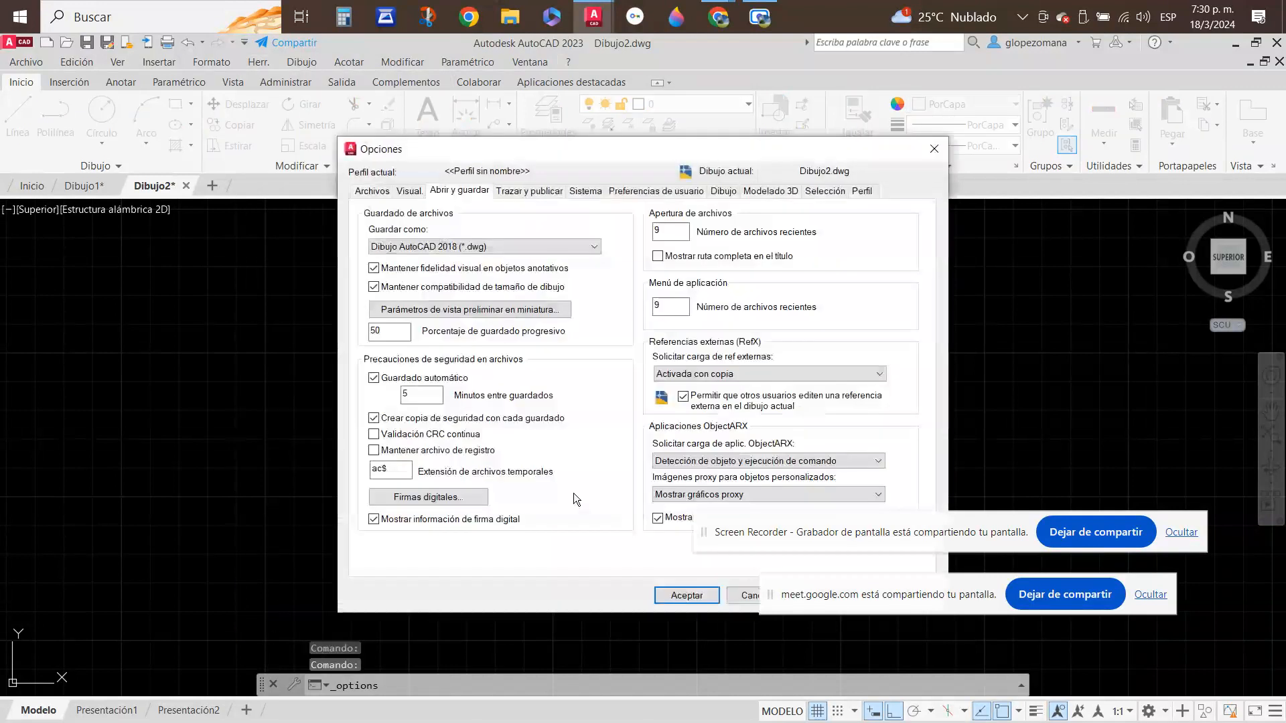
{"action": "left_click_drag", "start_coordinate": [1119, 190], "coordinate": [1097, 76]}
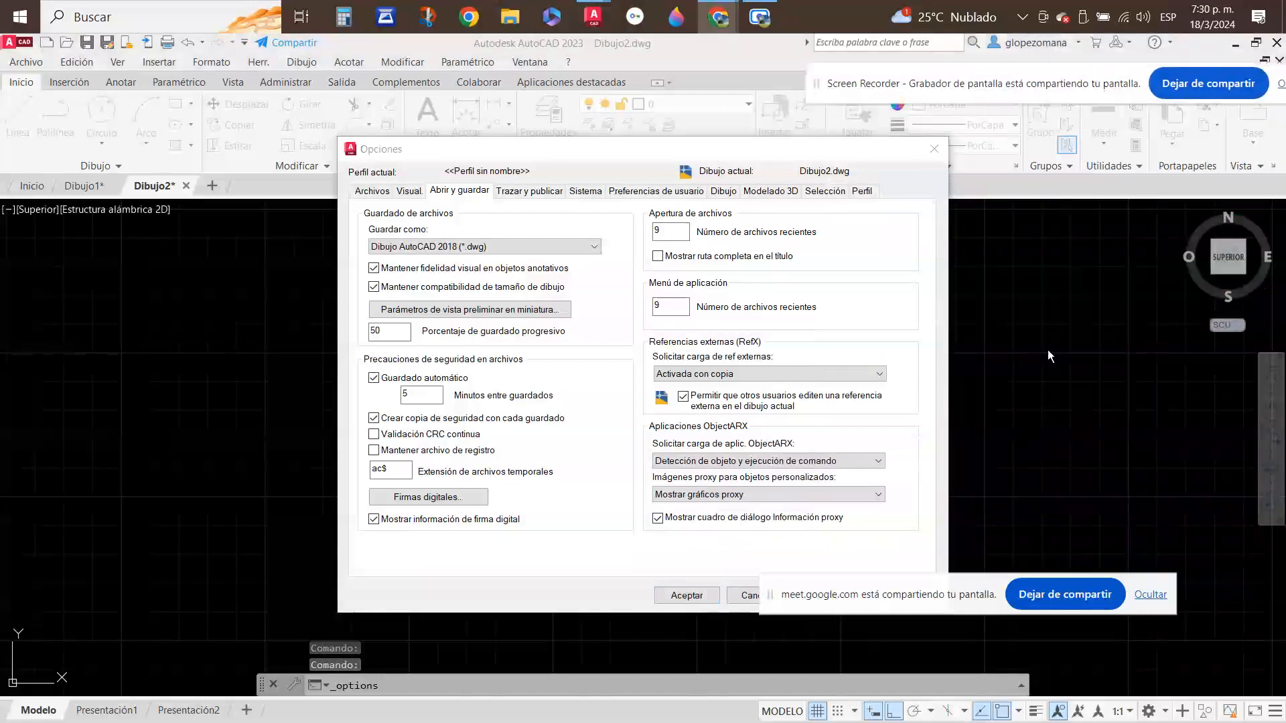
{"action": "left_click_drag", "start_coordinate": [983, 597], "coordinate": [1019, 647]}
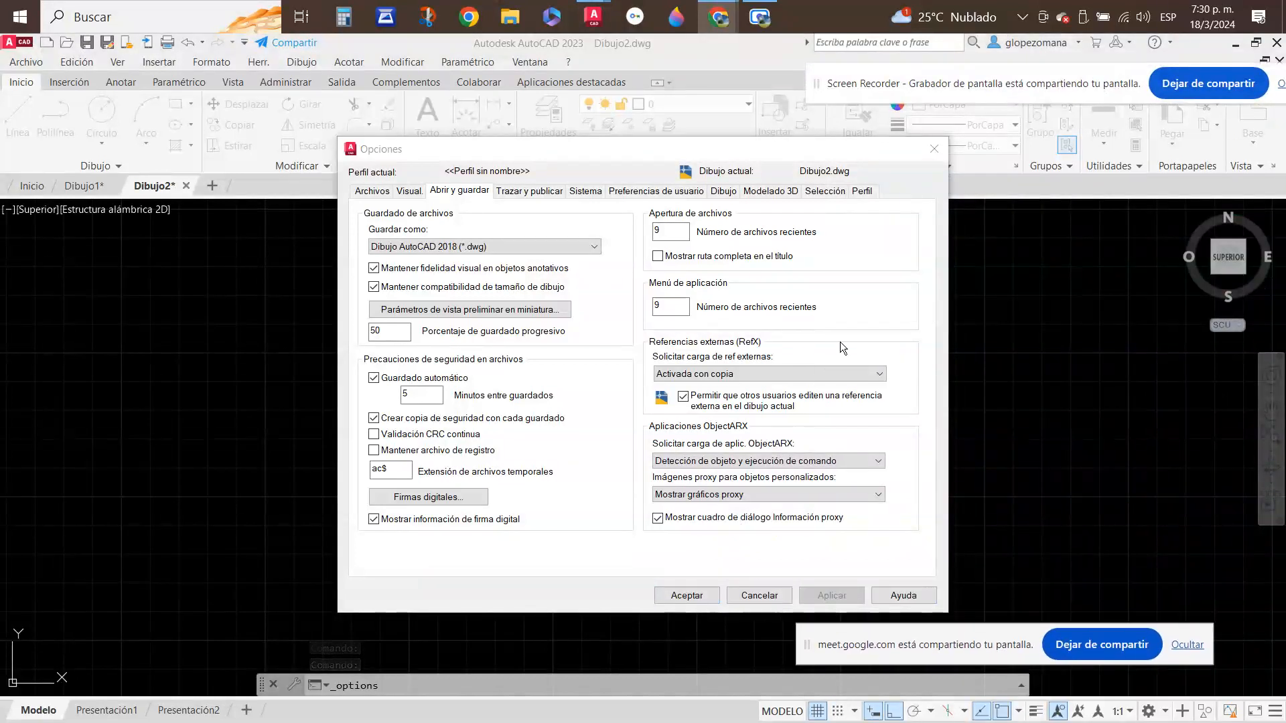
- Look through the file, open-and-save and plotting options, ending on the Visual settings
{"action": "left_click", "coordinate": [369, 193]}
{"action": "left_click", "coordinate": [409, 192]}
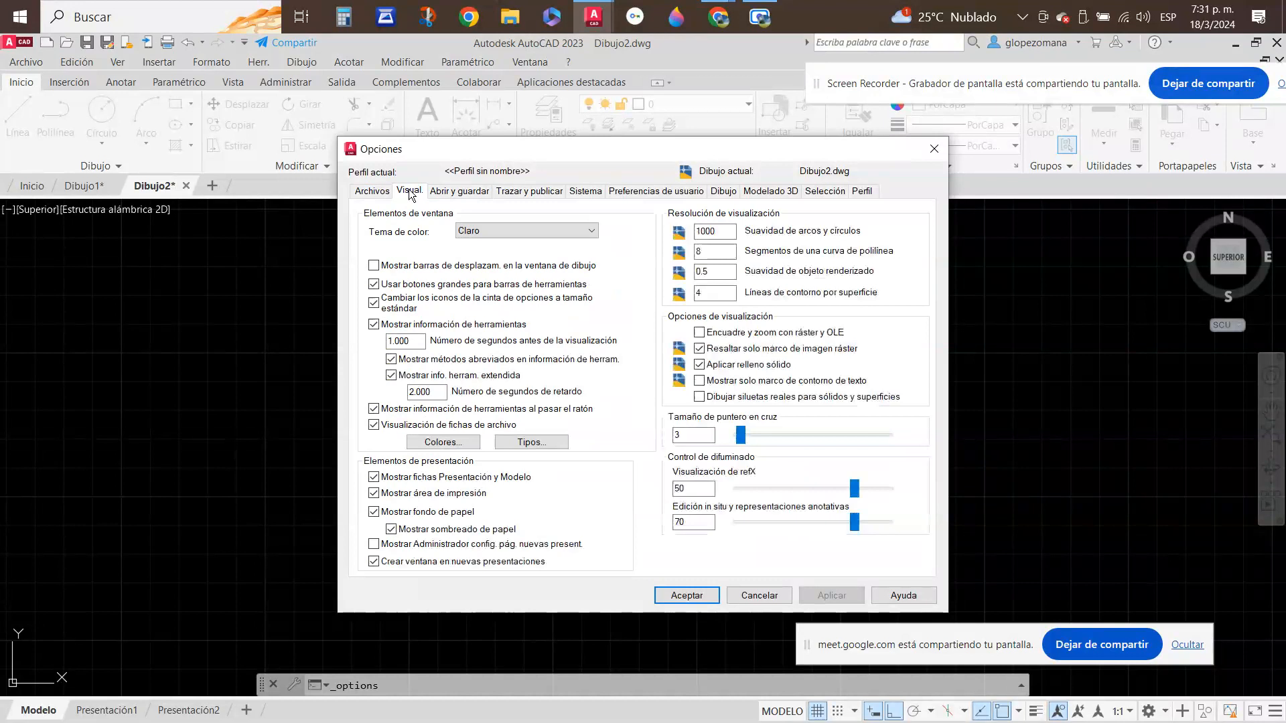
{"action": "left_click", "coordinate": [467, 193]}
{"action": "left_click", "coordinate": [520, 192]}
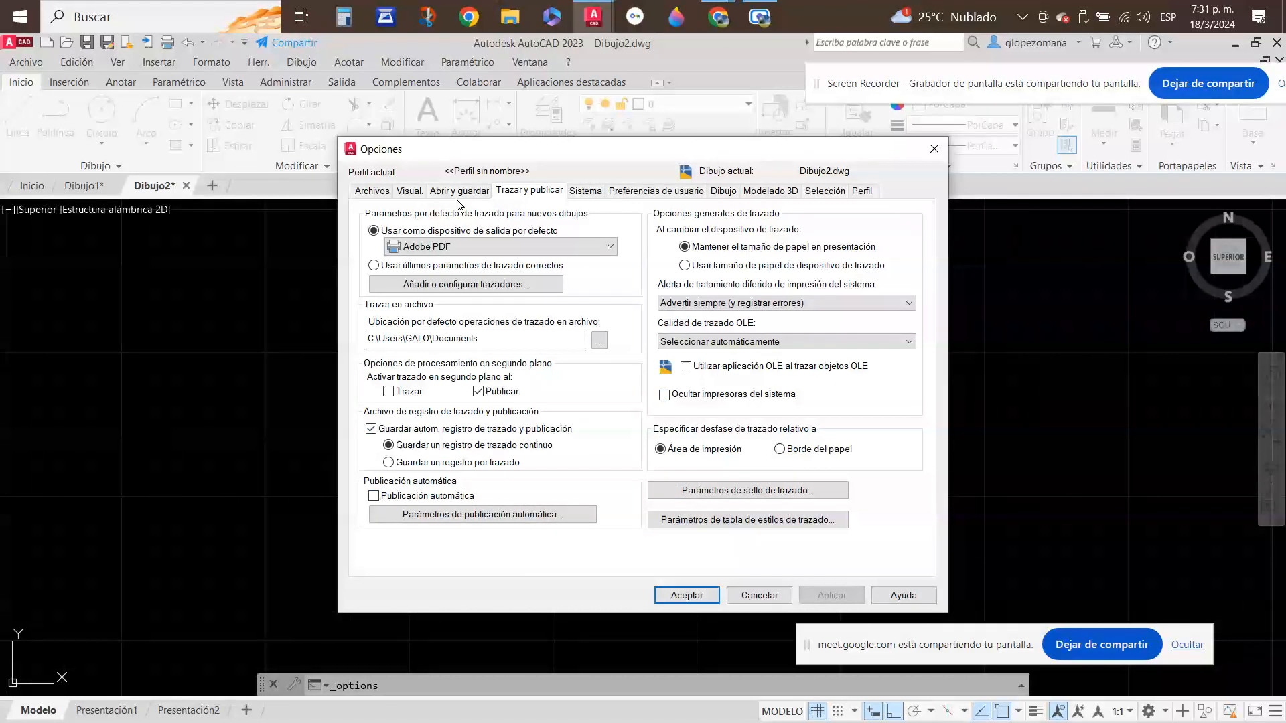
{"action": "left_click", "coordinate": [413, 194]}
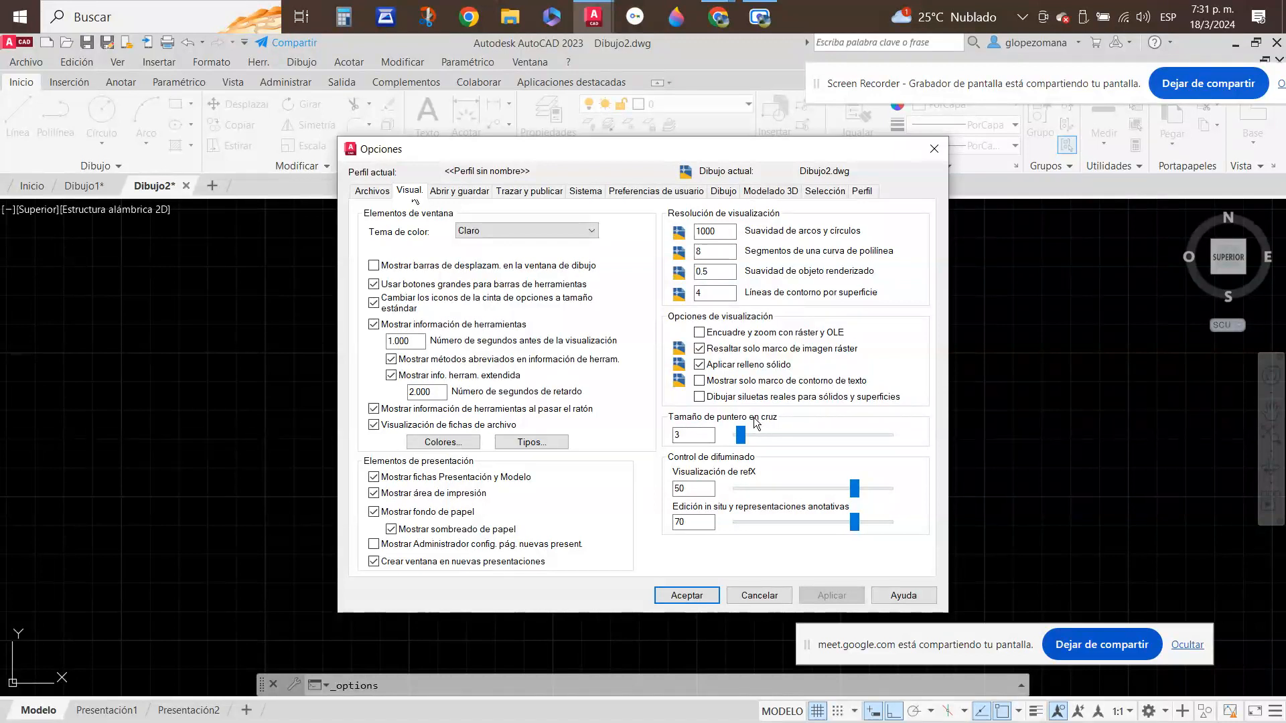
- Check the recommended crosshair size in the Google Docs guide, and return to the AutoCAD Options dialog
{"action": "left_click", "coordinate": [718, 17]}
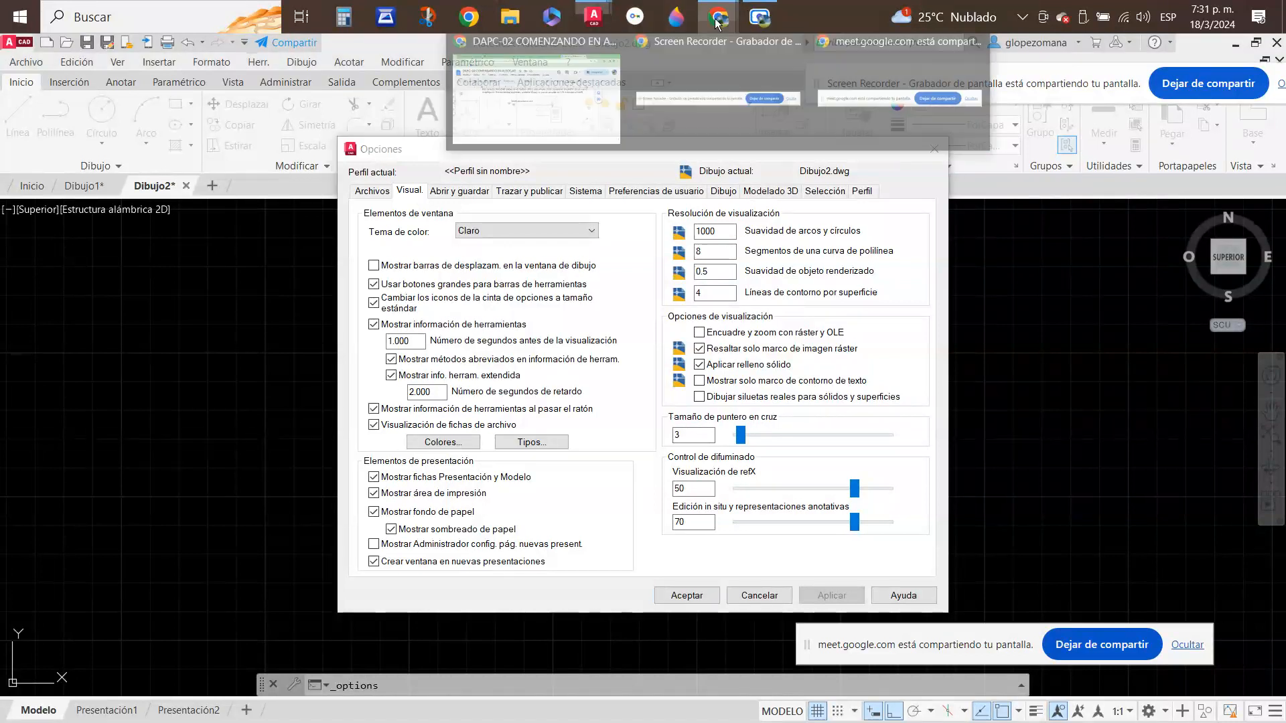
{"action": "left_click", "coordinate": [566, 107]}
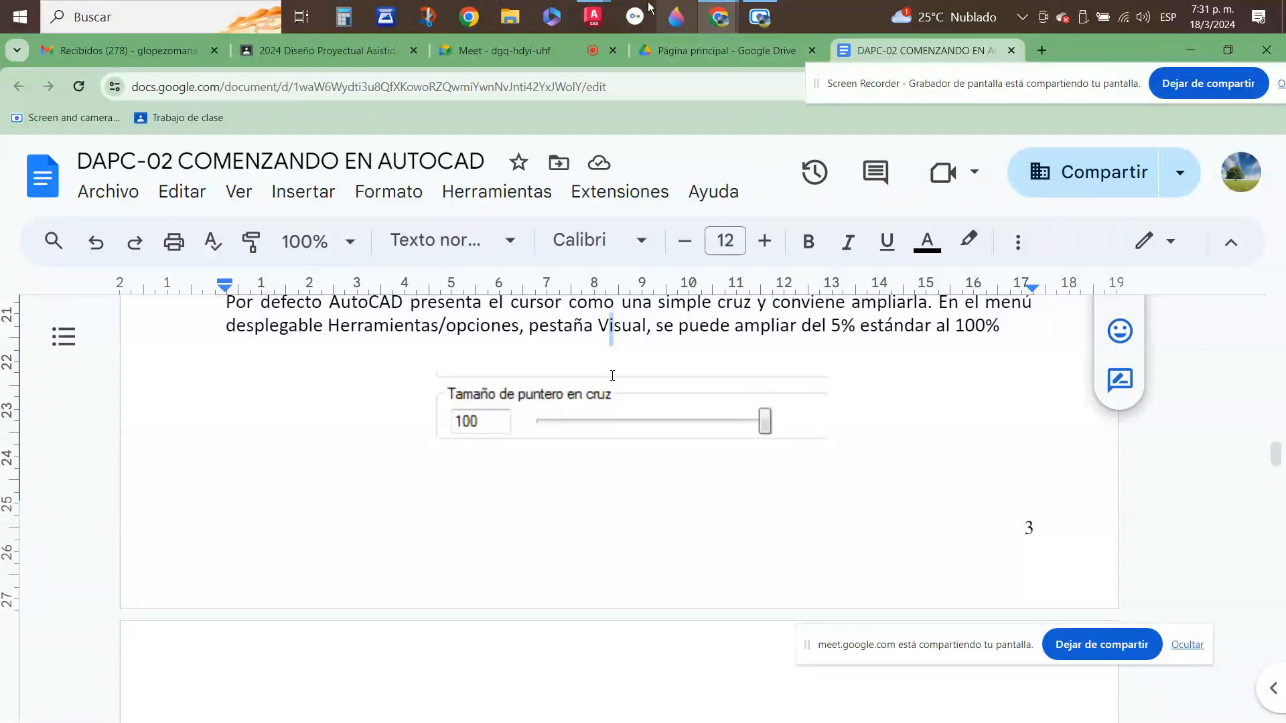
{"action": "mouse_move", "coordinate": [592, 19]}
{"action": "left_click", "coordinate": [661, 105]}
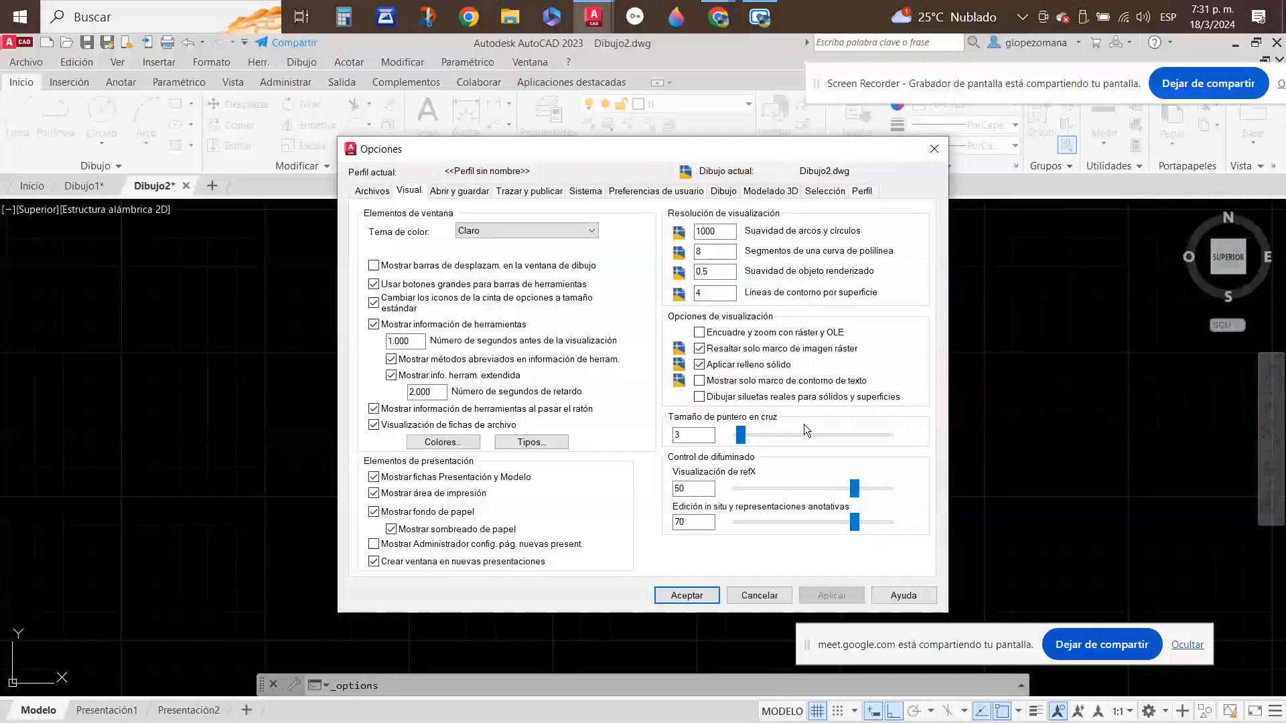
- Set the crosshair size to its maximum of 100 and accept the options
{"action": "mouse_move", "coordinate": [741, 435]}
{"action": "left_mouse_down"}
{"action": "mouse_move", "coordinate": [914, 438]}
{"action": "mouse_move", "coordinate": [741, 438]}
{"action": "left_mouse_up"}
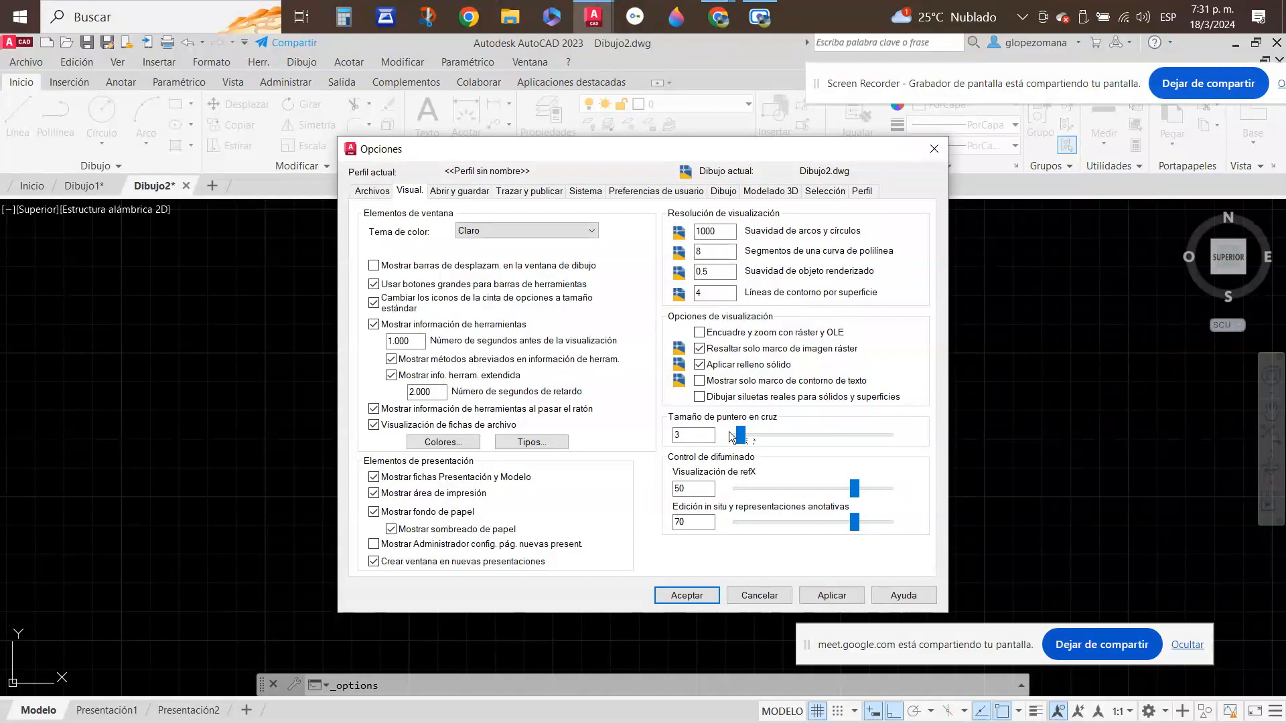
{"action": "left_click_drag", "start_coordinate": [732, 437], "coordinate": [935, 433]}
{"action": "left_click", "coordinate": [695, 594]}
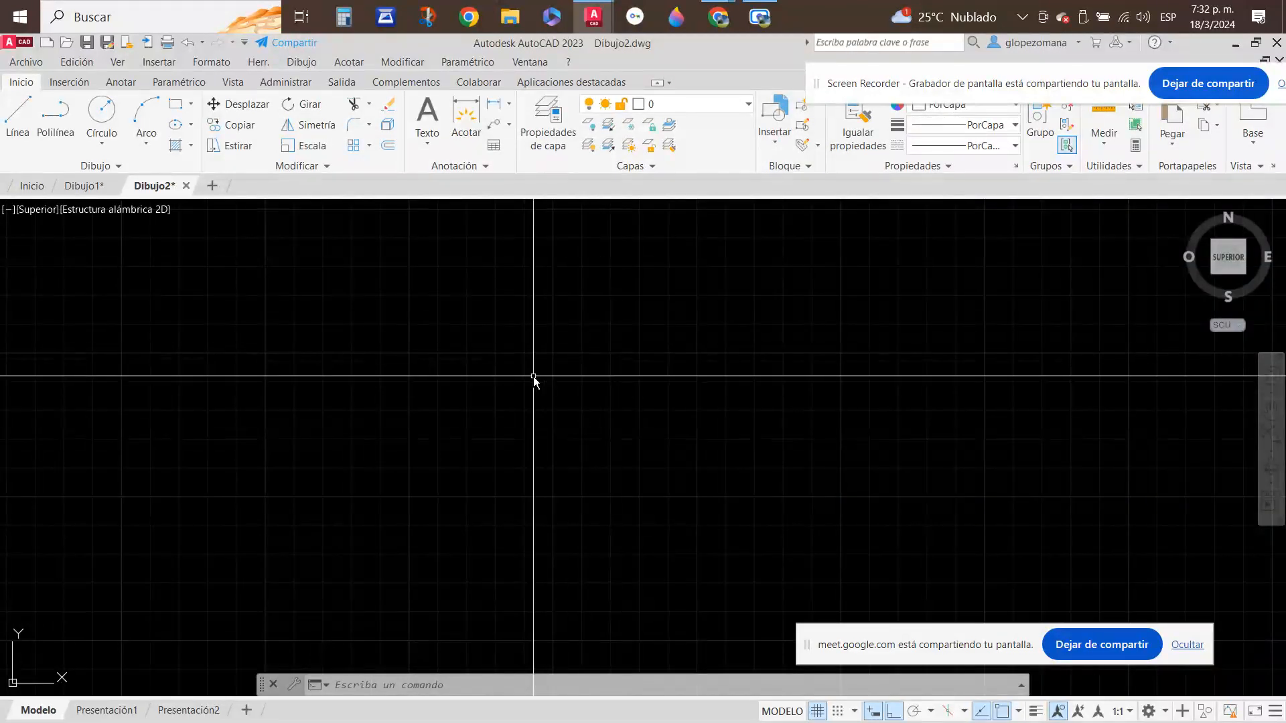
- Draw a horizontal line and a vertical line rising from its far end, using the full-screen crosshair for alignment
{"action": "left_click", "coordinate": [473, 376]}
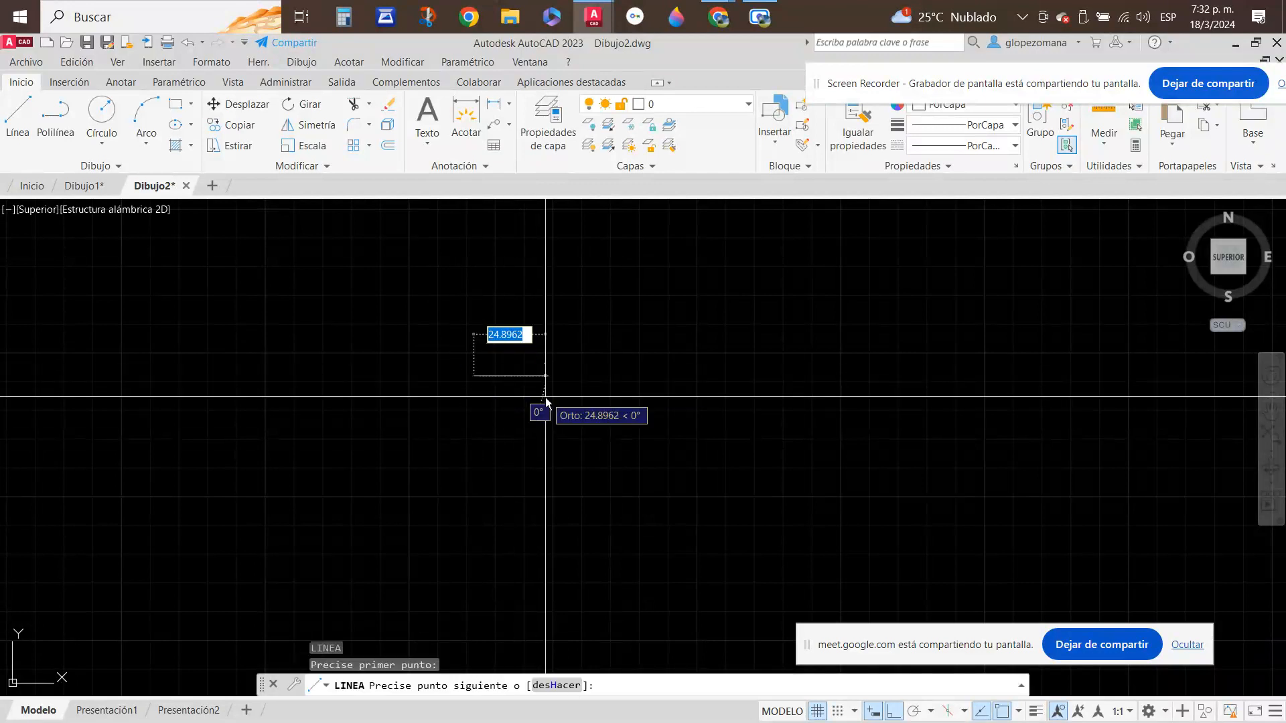
{"action": "left_click", "coordinate": [592, 379]}
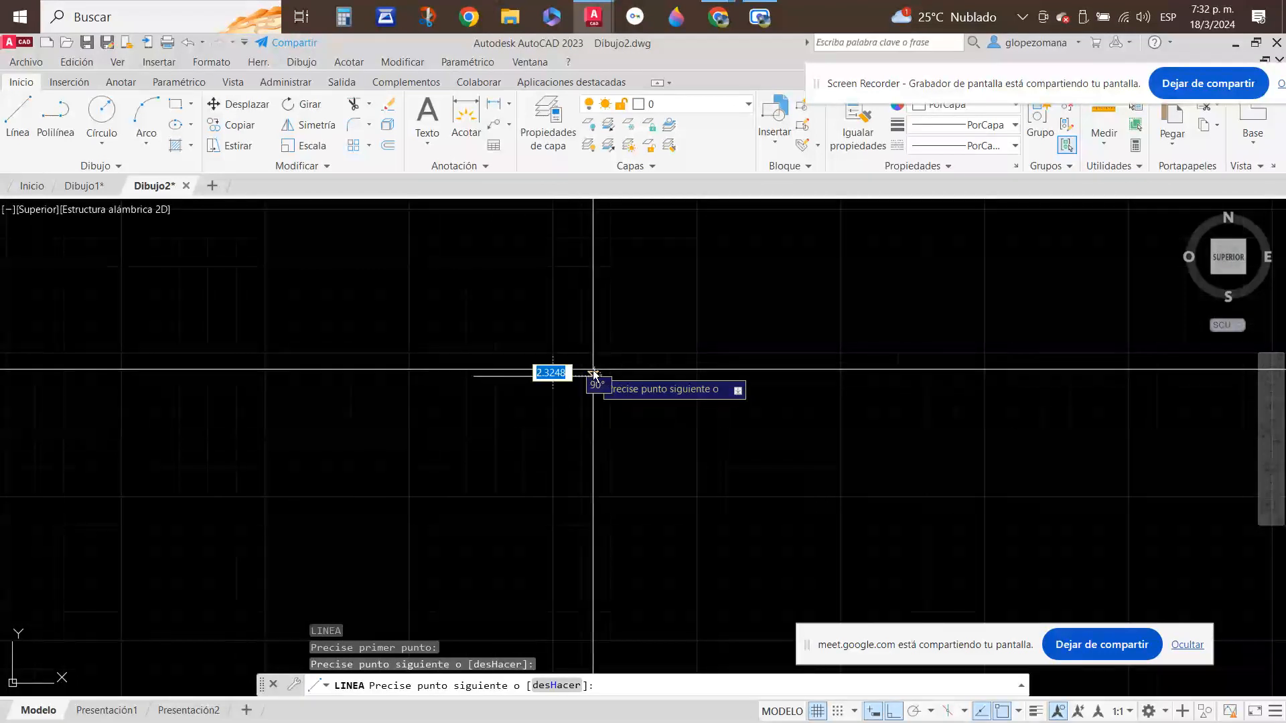
{"action": "left_click", "coordinate": [597, 378]}
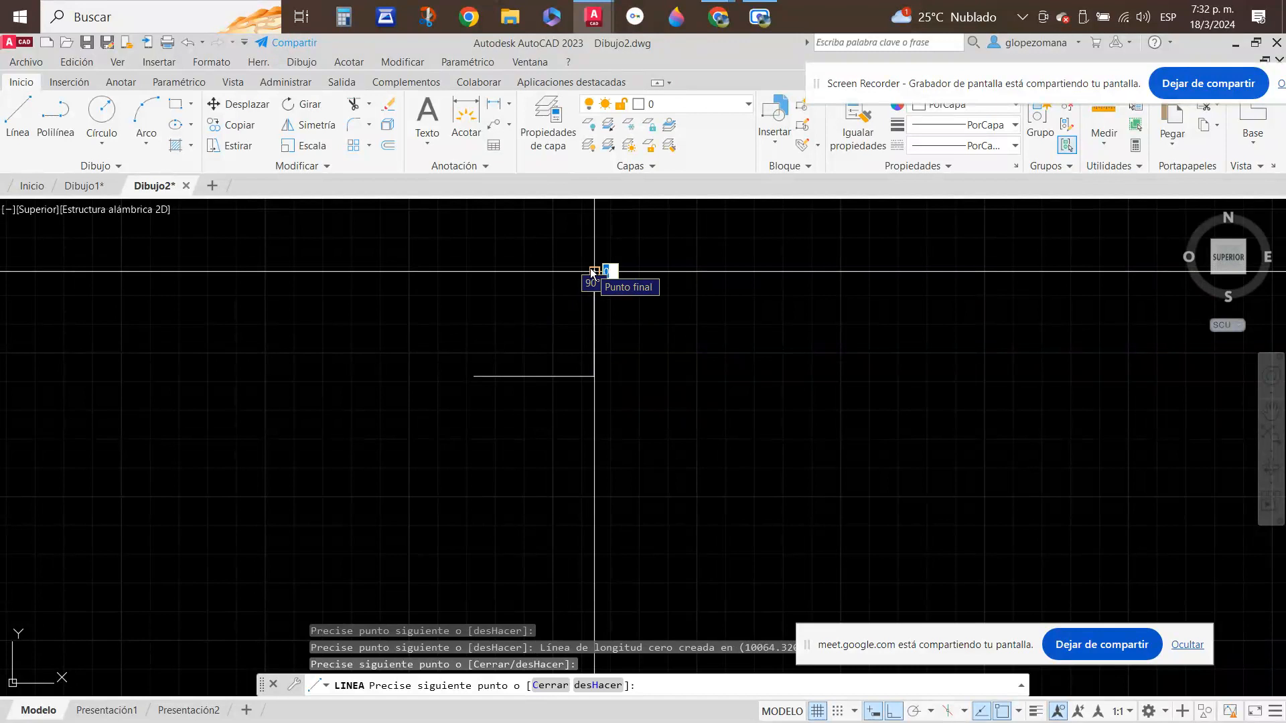
{"action": "left_click", "coordinate": [592, 271]}
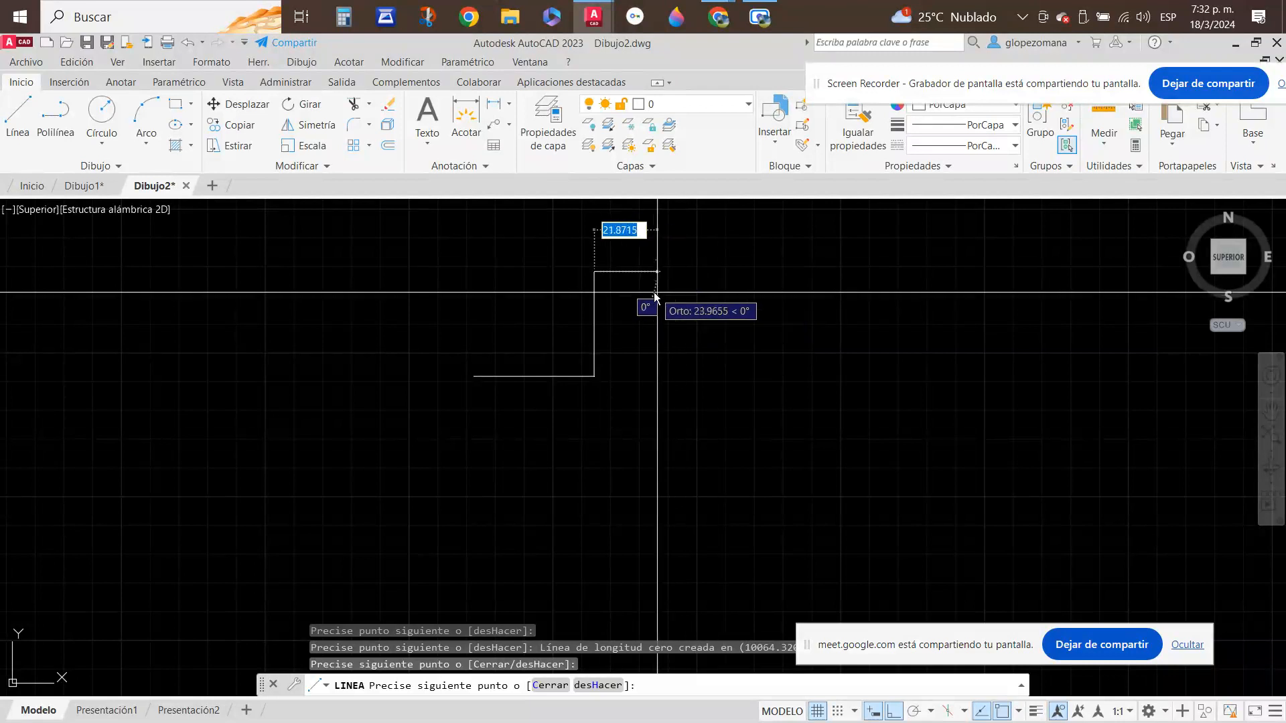
{"action": "key", "text": "Escape"}
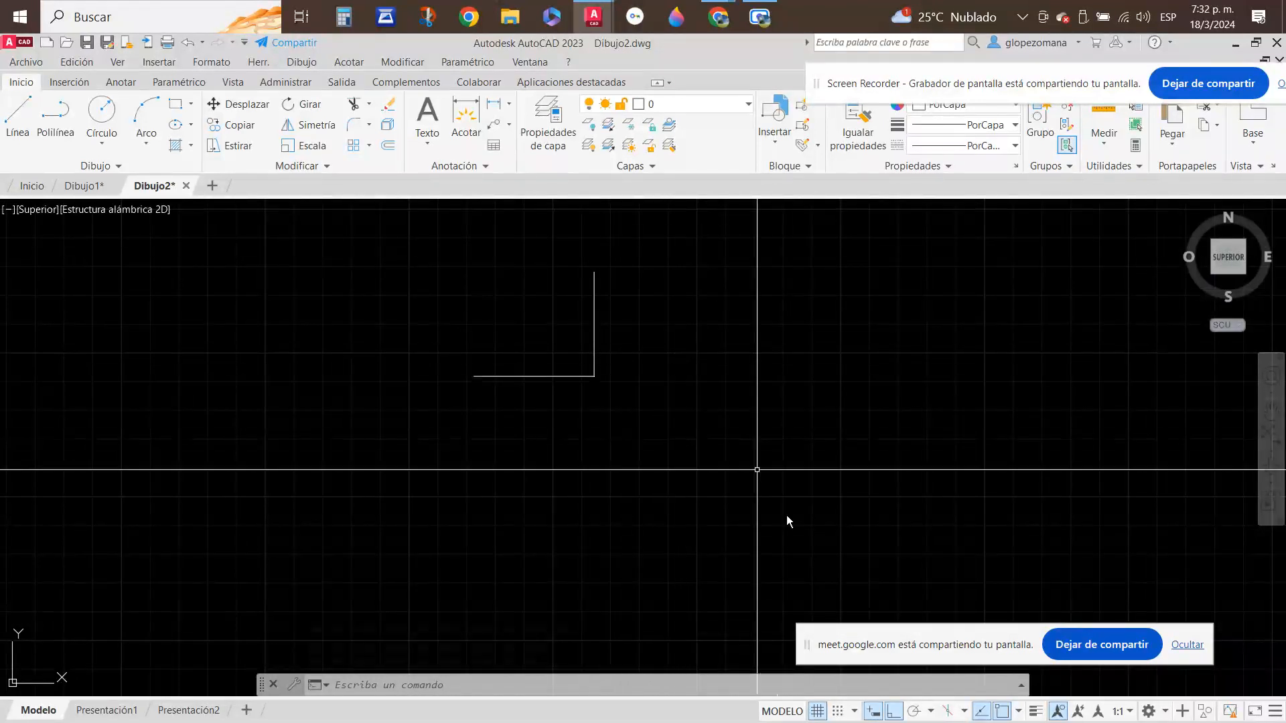
- Erase the connected horizontal and vertical practice lines
{"action": "left_click", "coordinate": [603, 324]}
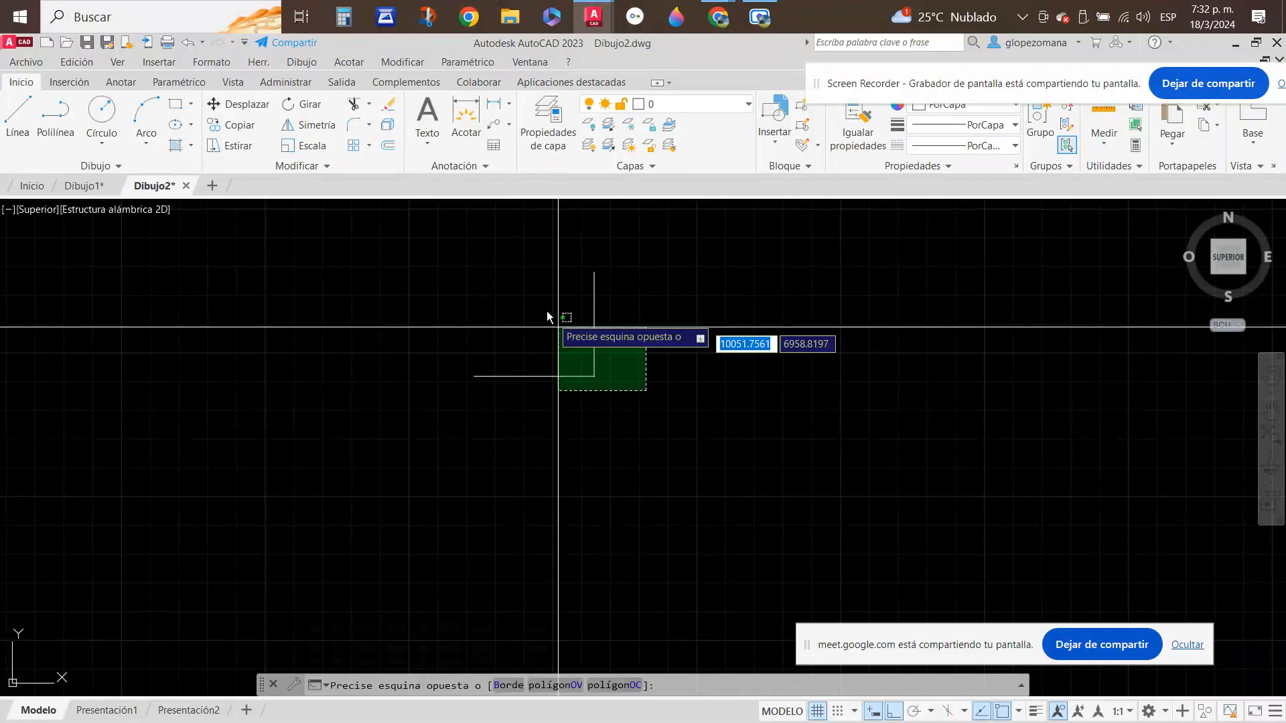
{"action": "left_click", "coordinate": [519, 395]}
{"action": "type", "text": "e"}
{"action": "key", "text": "Return"}
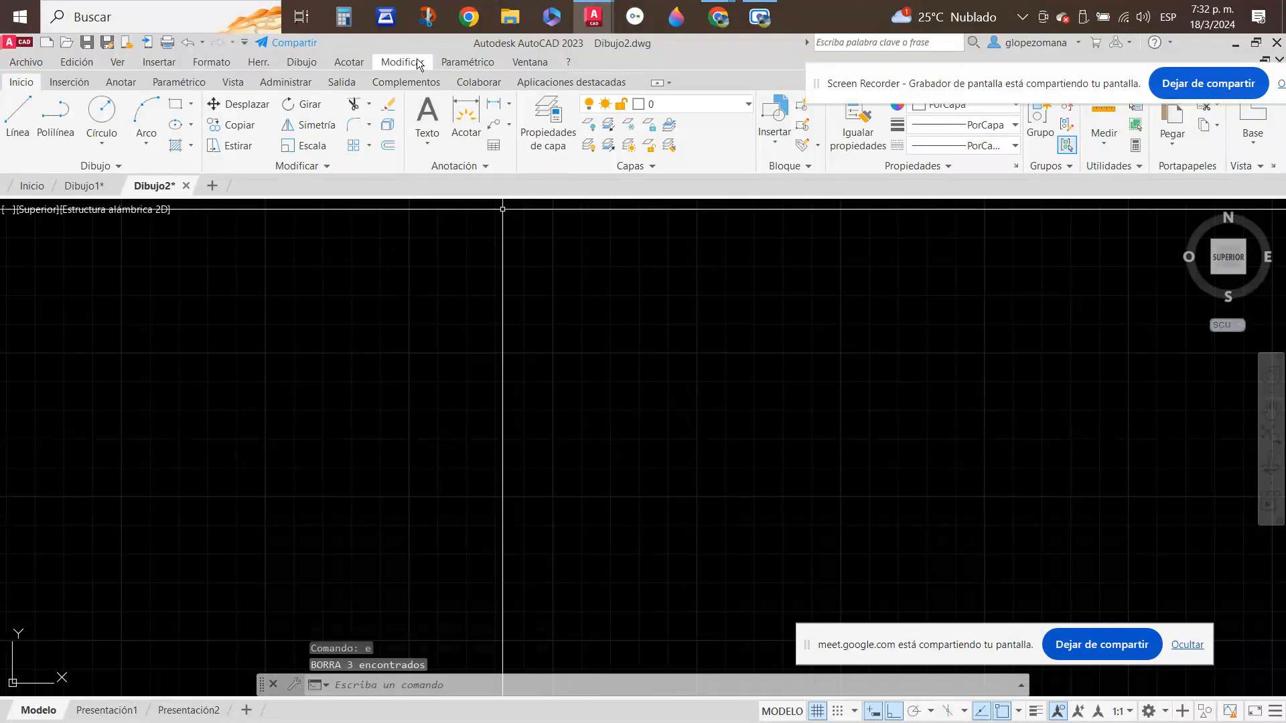
- Reopen the program options and reduce the crosshair size to 3, then apply and accept the change
{"action": "left_click", "coordinate": [258, 62]}
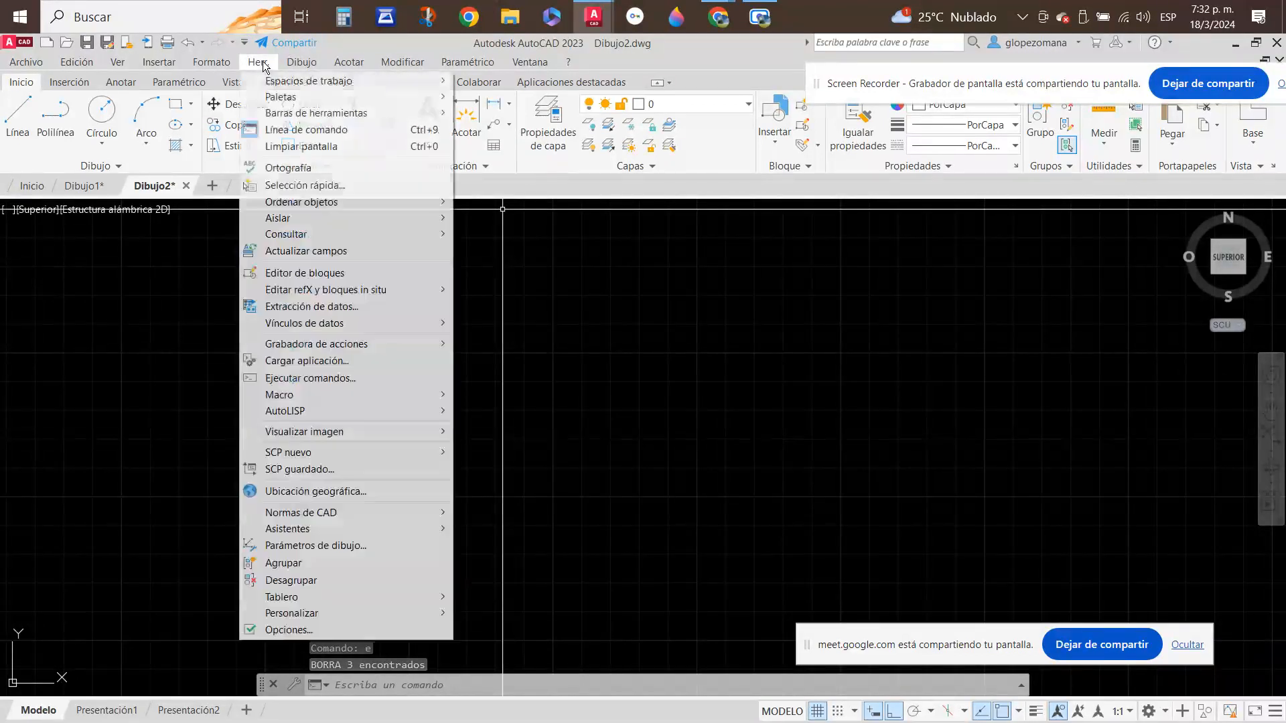
{"action": "left_click", "coordinate": [296, 632]}
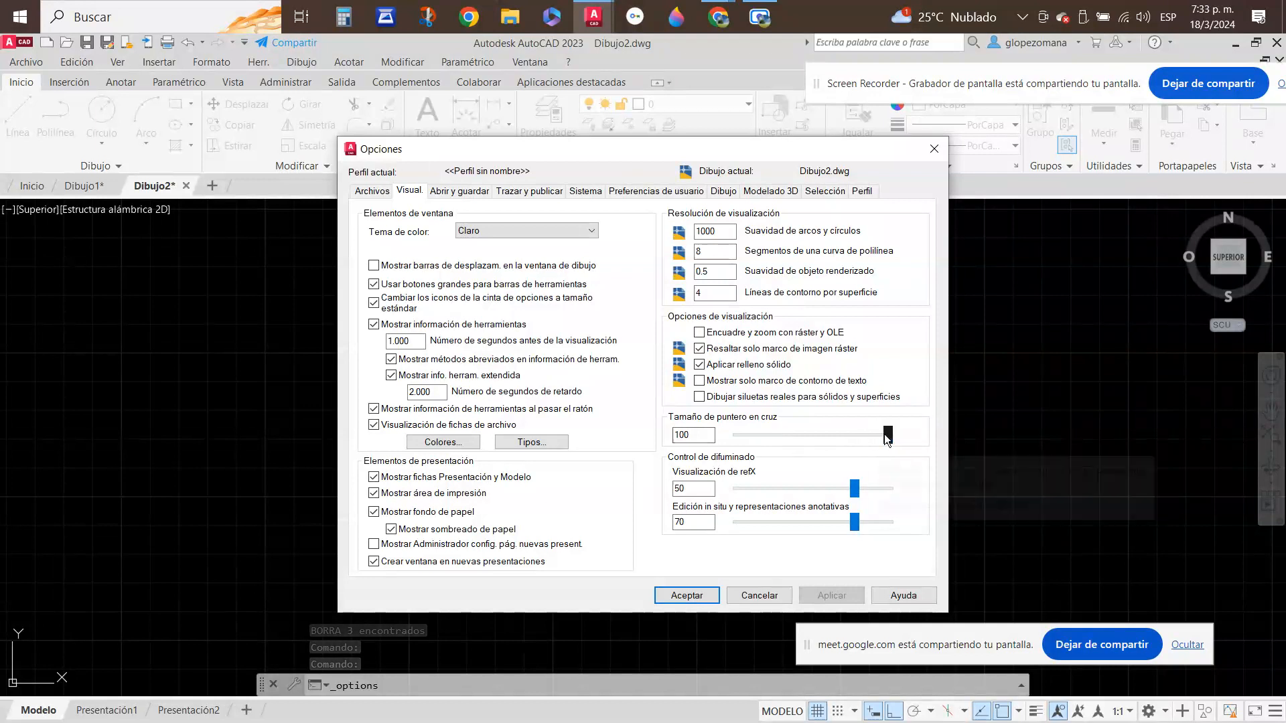
{"action": "left_click_drag", "start_coordinate": [888, 434], "coordinate": [740, 434]}
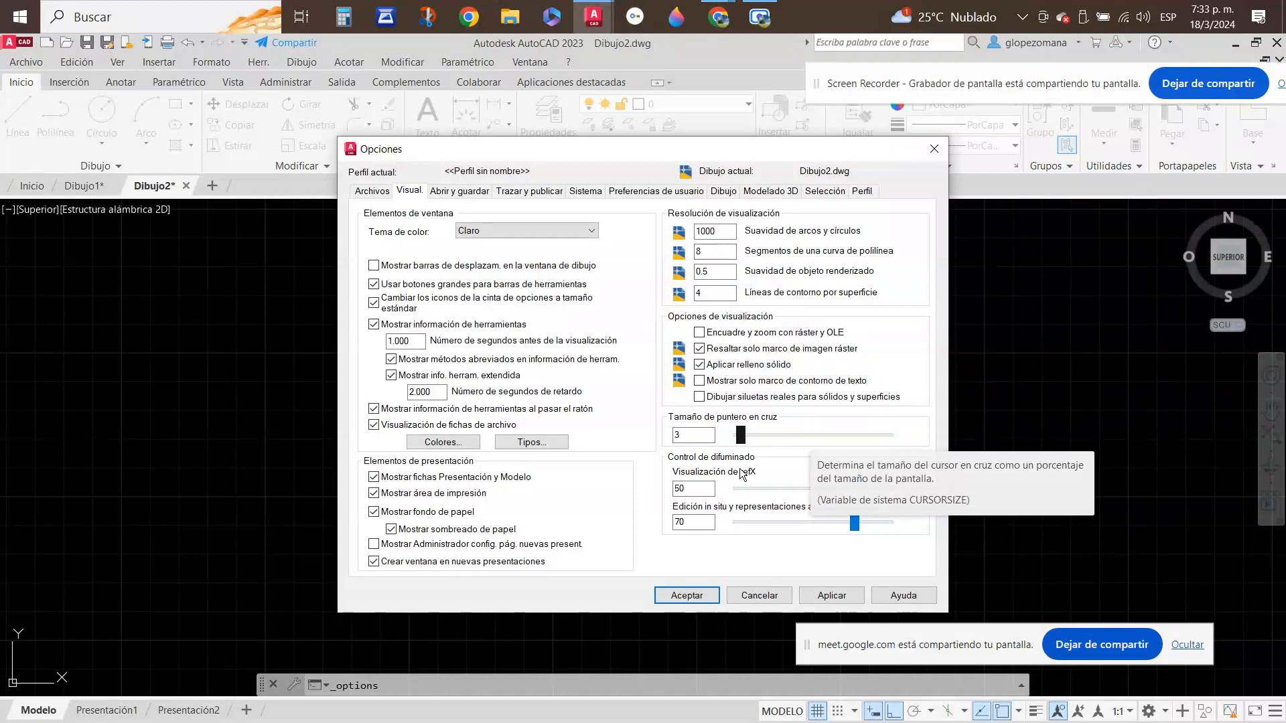
{"action": "left_click", "coordinate": [810, 596]}
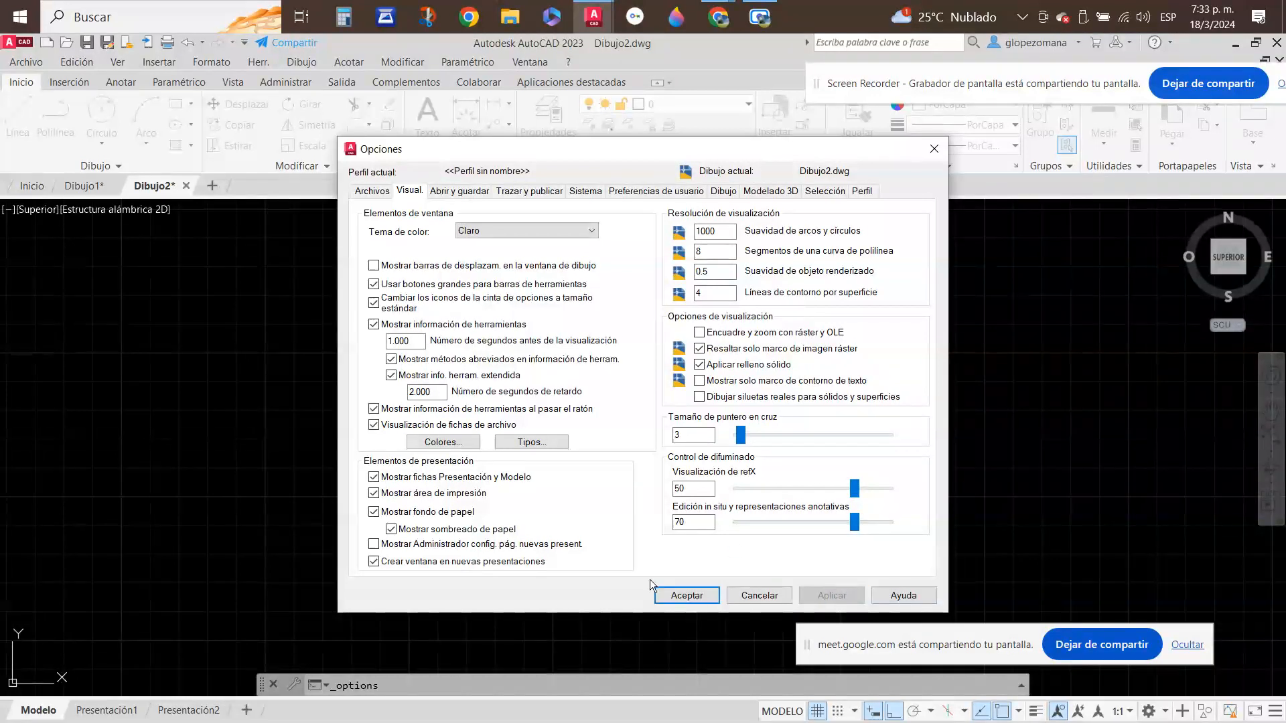
{"action": "left_click", "coordinate": [689, 600]}
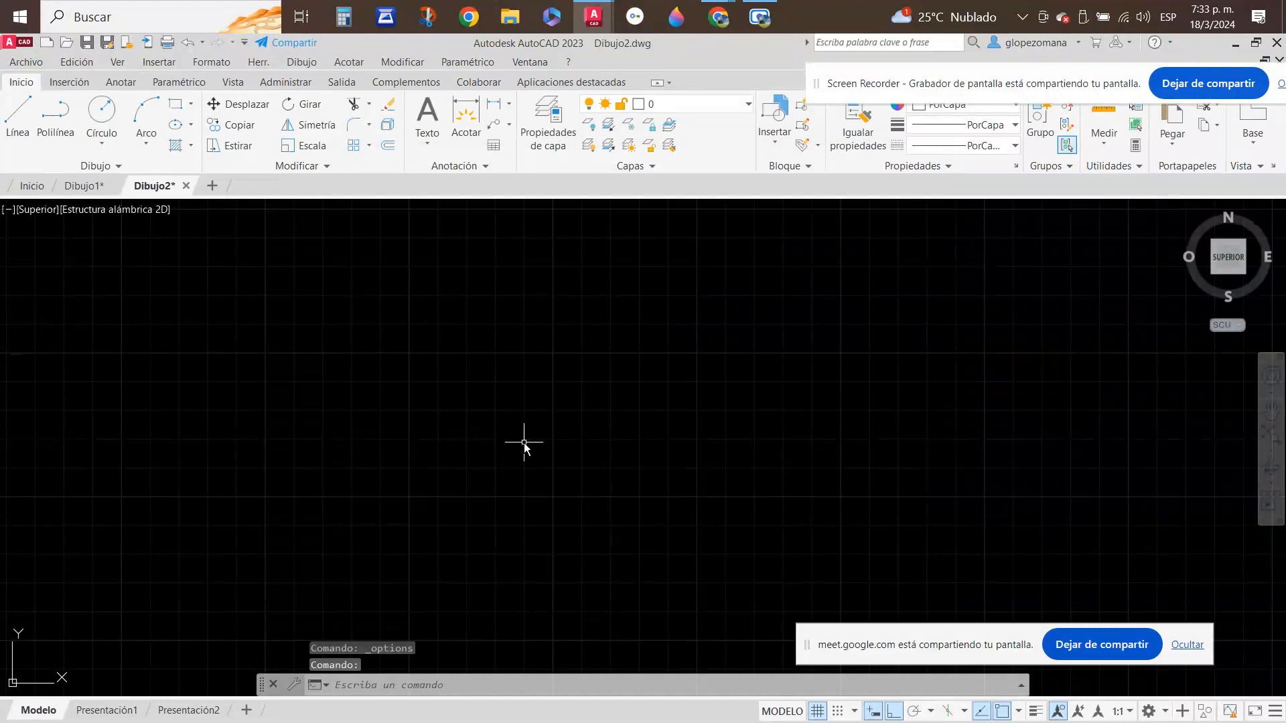
- Draw a horizontal practice line about 49 units long with the small crosshair and end the Line command
{"action": "type", "text": "l"}
{"action": "key", "text": "Return"}
{"action": "left_click", "coordinate": [456, 407]}
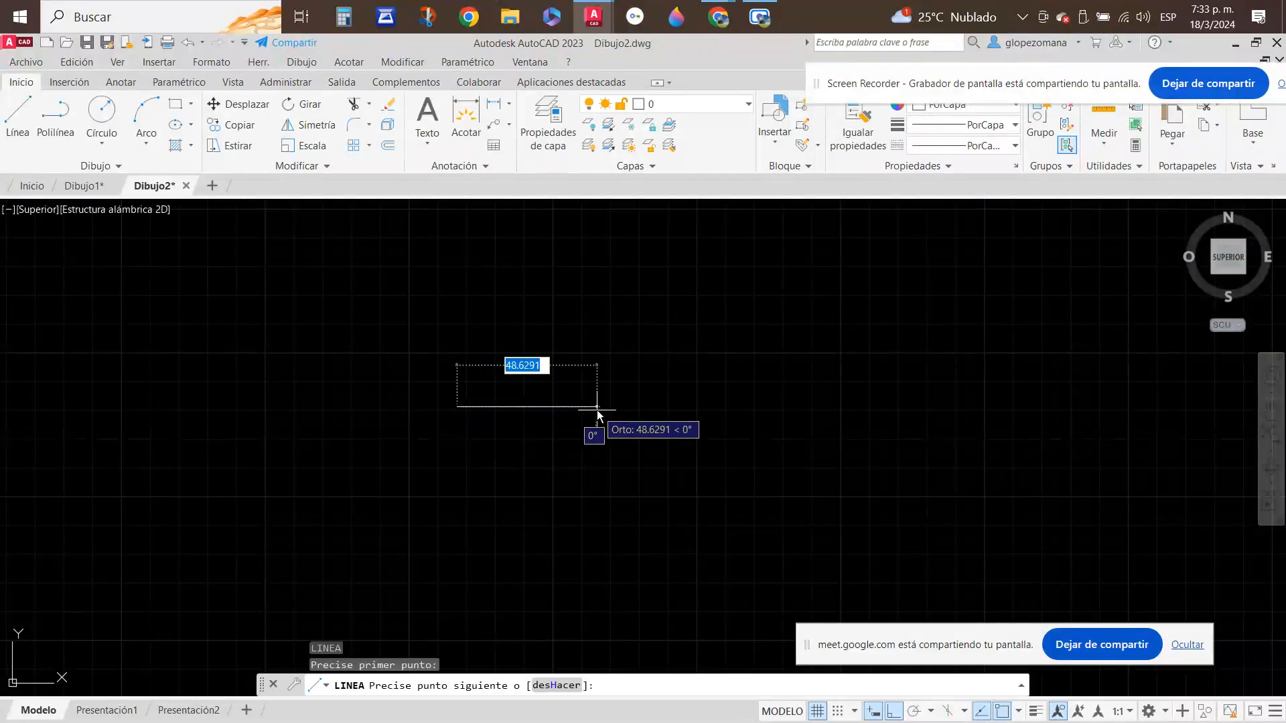
{"action": "left_click", "coordinate": [601, 408]}
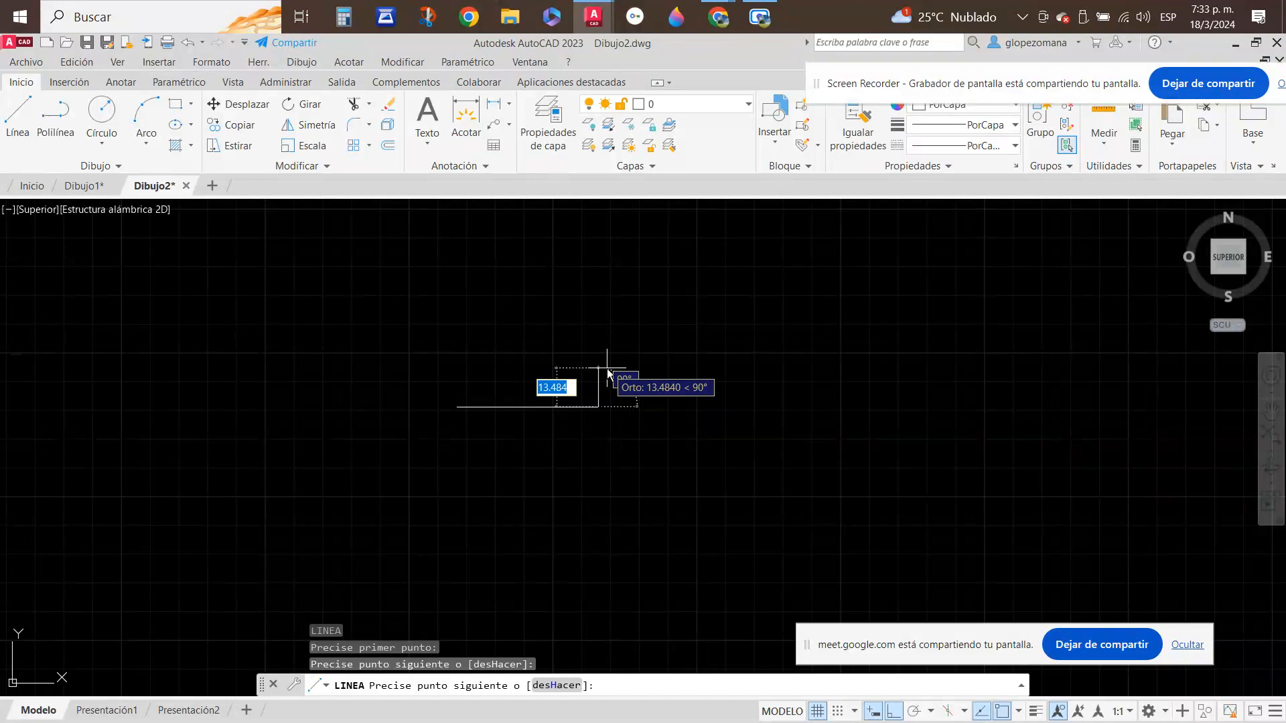
{"action": "key", "text": "Escape"}
- Select the horizontal practice line with a selection window and erase it
{"action": "left_click", "coordinate": [636, 376]}
{"action": "left_click", "coordinate": [515, 444]}
{"action": "type", "text": "e"}
{"action": "key", "text": "Return"}
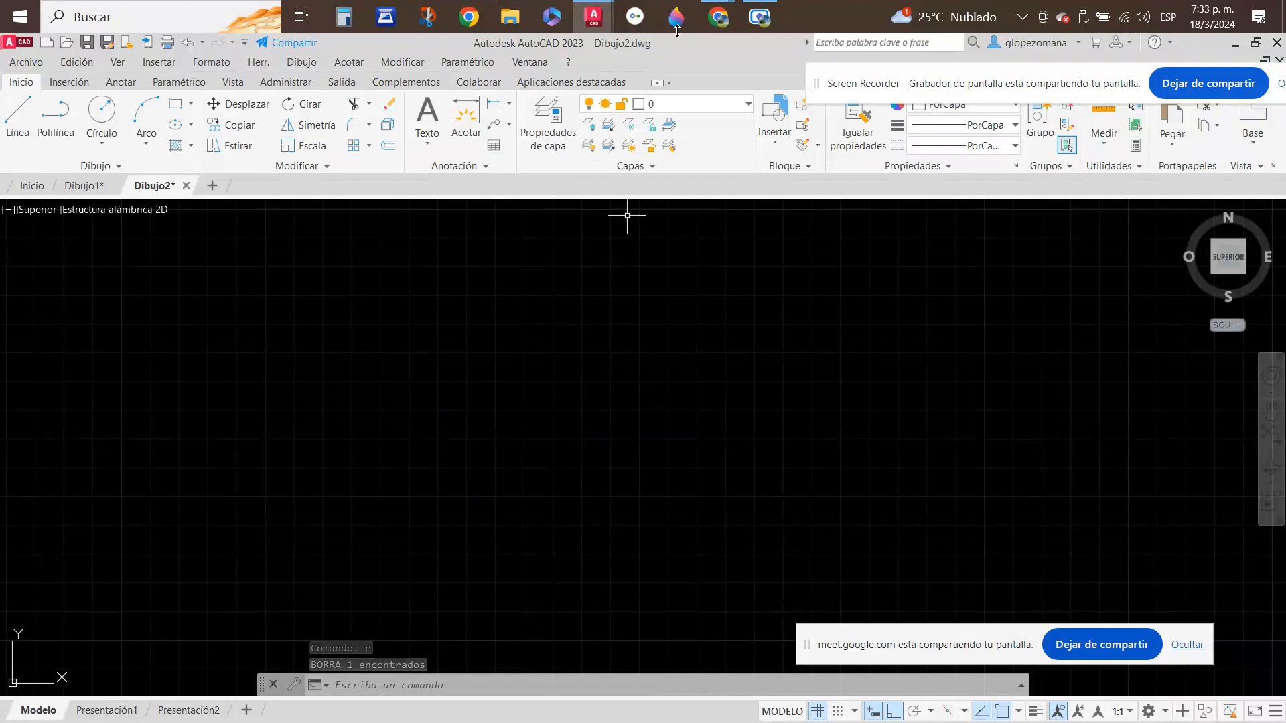
- Switch to the Google Docs guide and read the sections on drawing entities, invoking commands, and repeating and cancelling commands
{"action": "mouse_move", "coordinate": [719, 20]}
{"action": "left_click", "coordinate": [576, 123]}
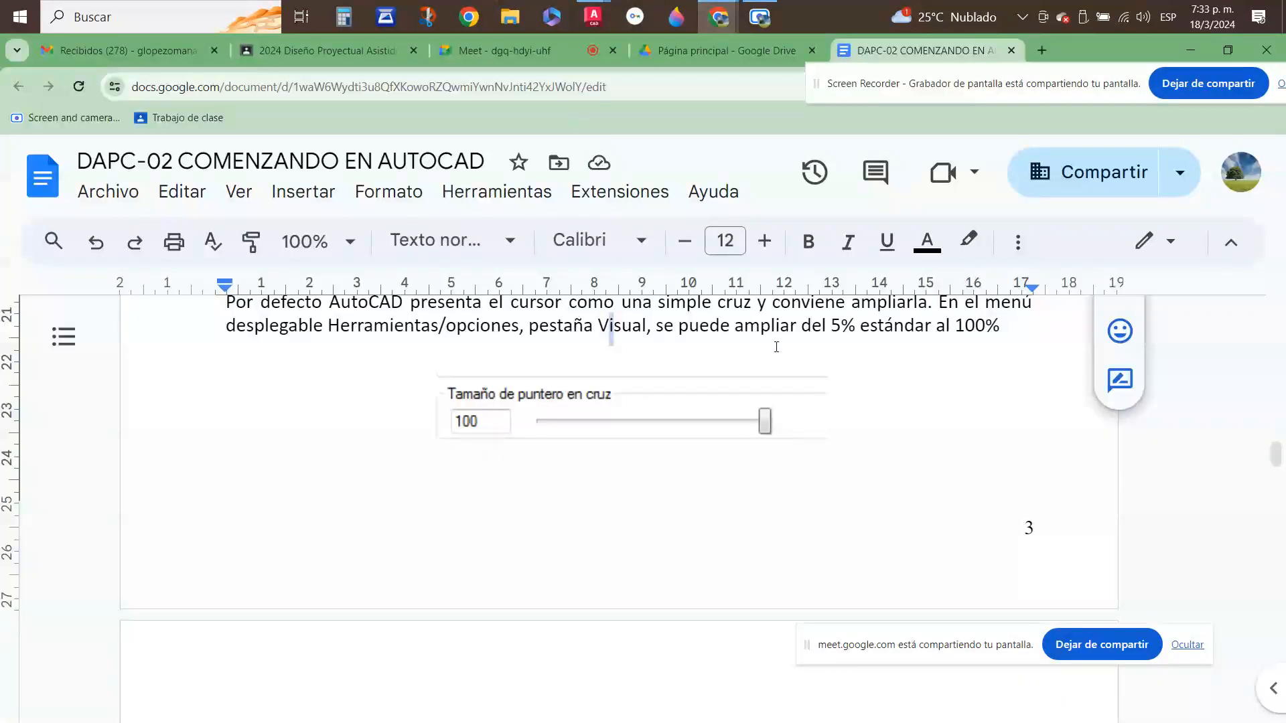
{"action": "scroll", "coordinate": [648, 442], "scroll_direction": "down", "scroll_amount": 3}
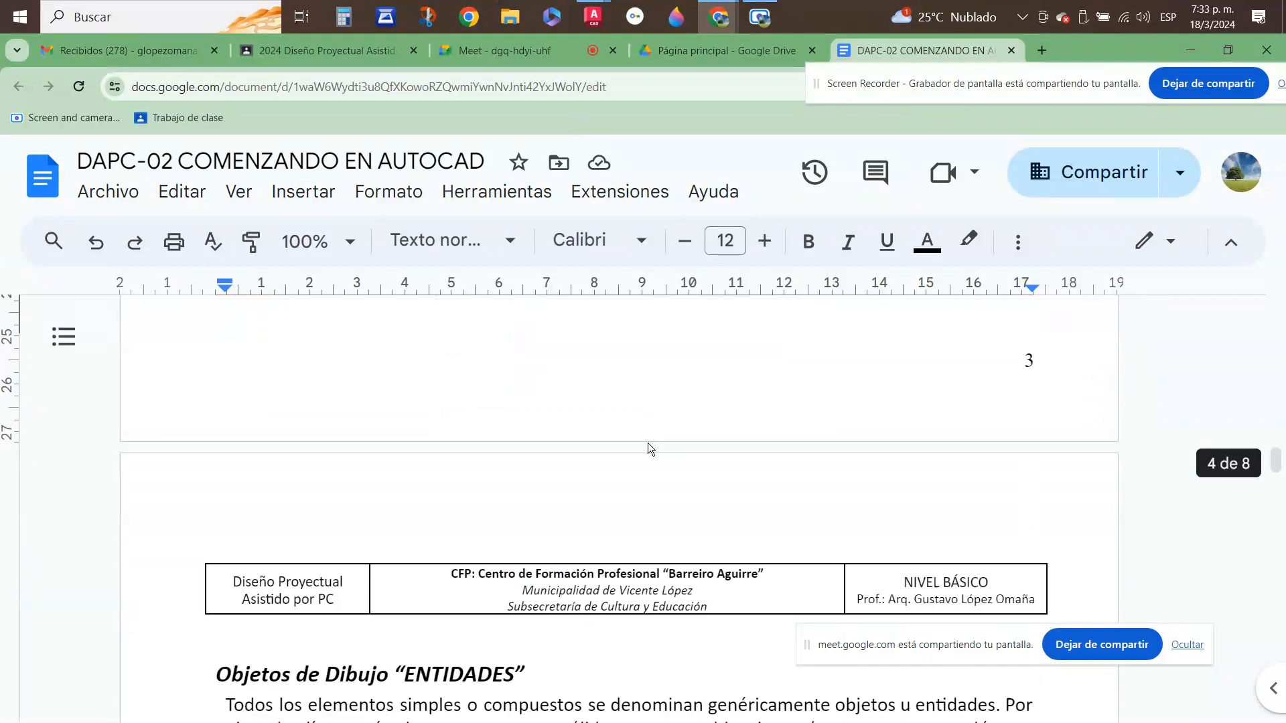
{"action": "scroll", "coordinate": [648, 444], "scroll_direction": "down", "scroll_amount": 3}
{"action": "scroll", "coordinate": [647, 437], "scroll_direction": "down", "scroll_amount": 1}
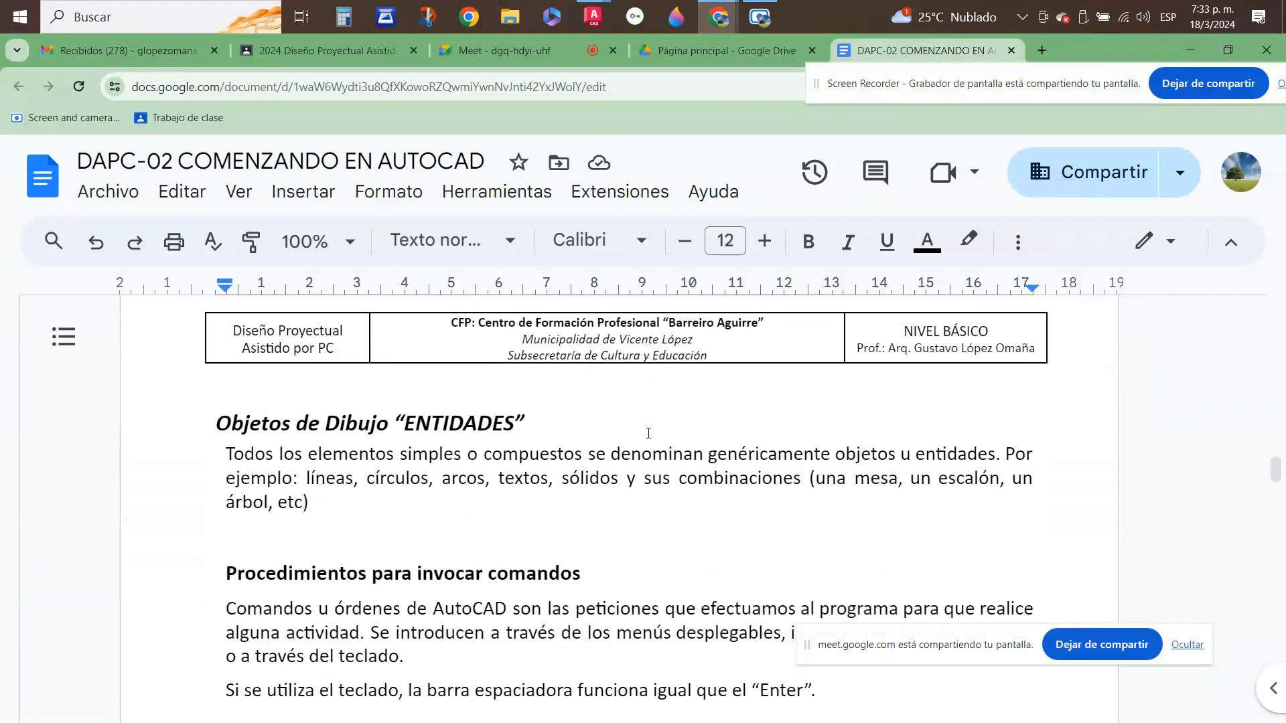
{"action": "scroll", "coordinate": [648, 433], "scroll_direction": "down", "scroll_amount": 1}
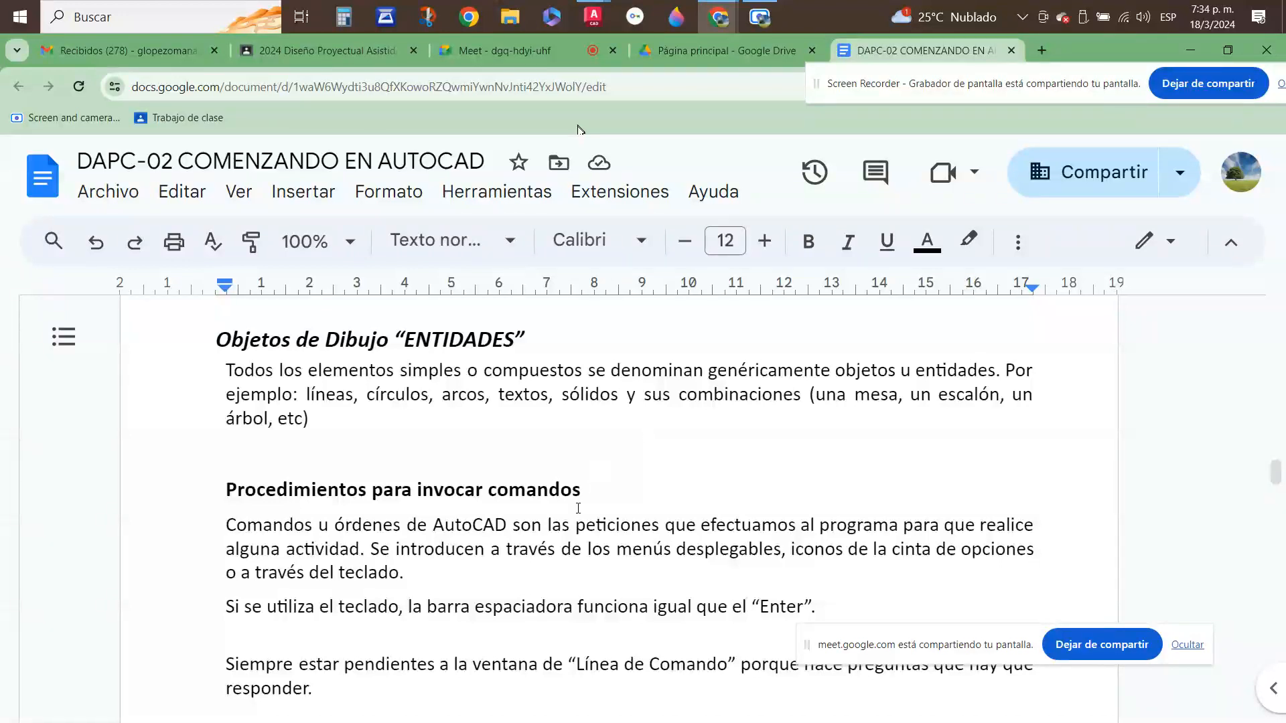
{"action": "scroll", "coordinate": [578, 508], "scroll_direction": "down", "scroll_amount": 3}
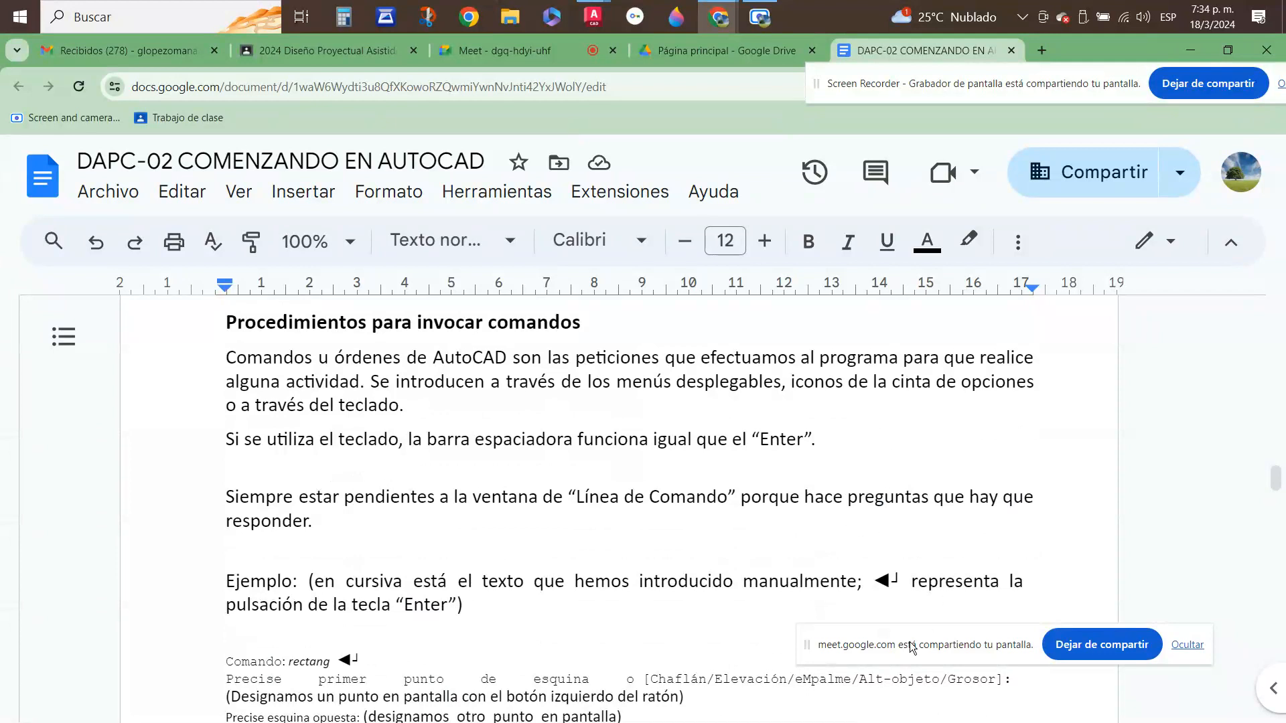
{"action": "scroll", "coordinate": [829, 494], "scroll_direction": "down", "scroll_amount": 5}
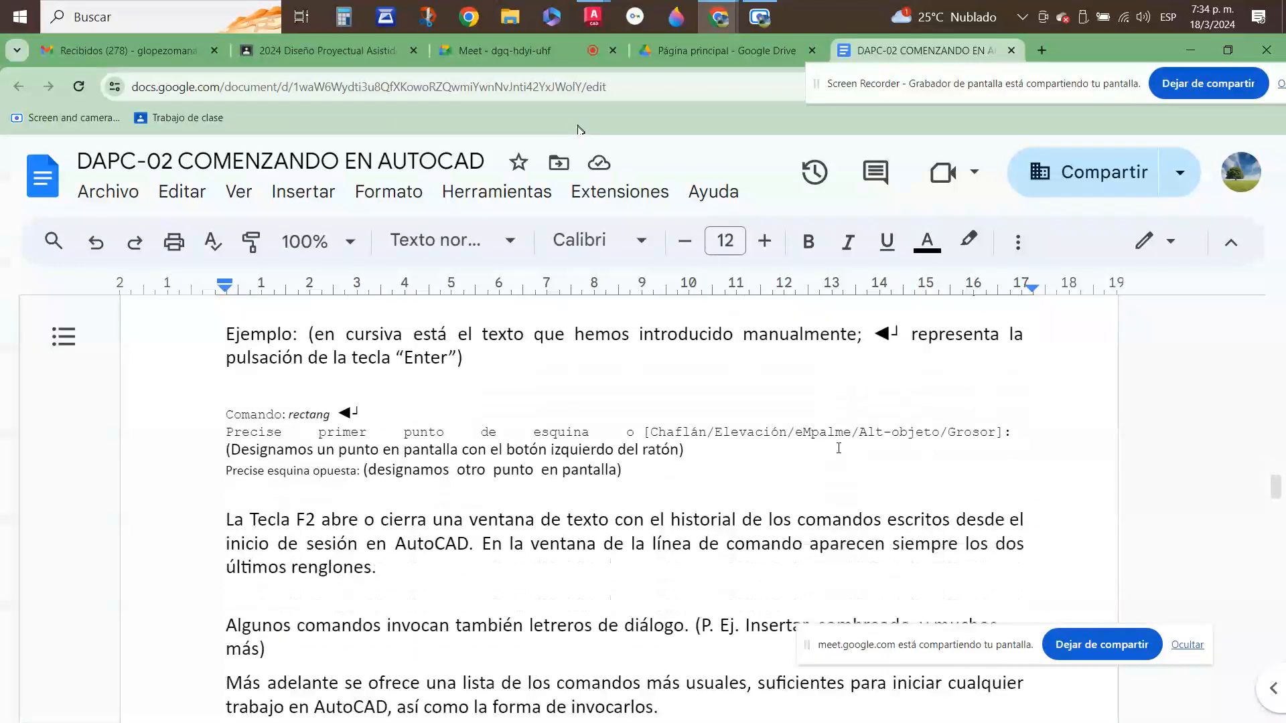
{"action": "scroll", "coordinate": [839, 447], "scroll_direction": "down", "scroll_amount": 1}
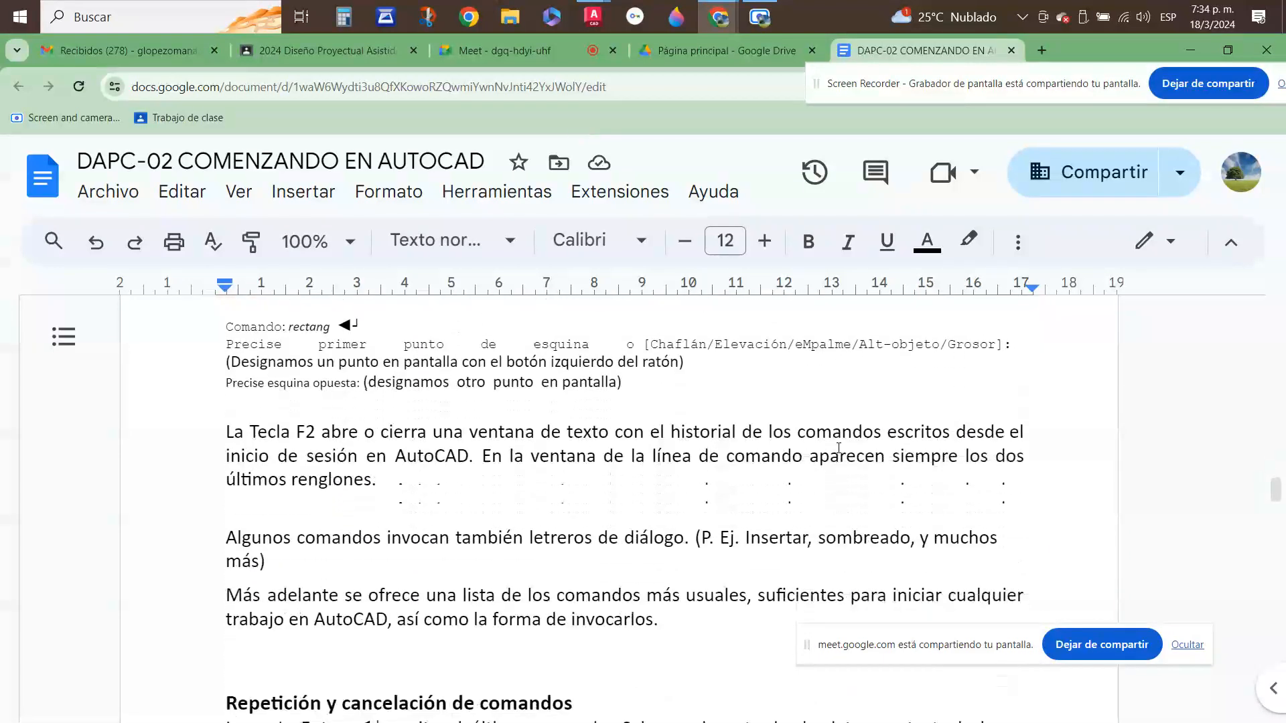
{"action": "scroll", "coordinate": [839, 447], "scroll_direction": "up", "scroll_amount": 3}
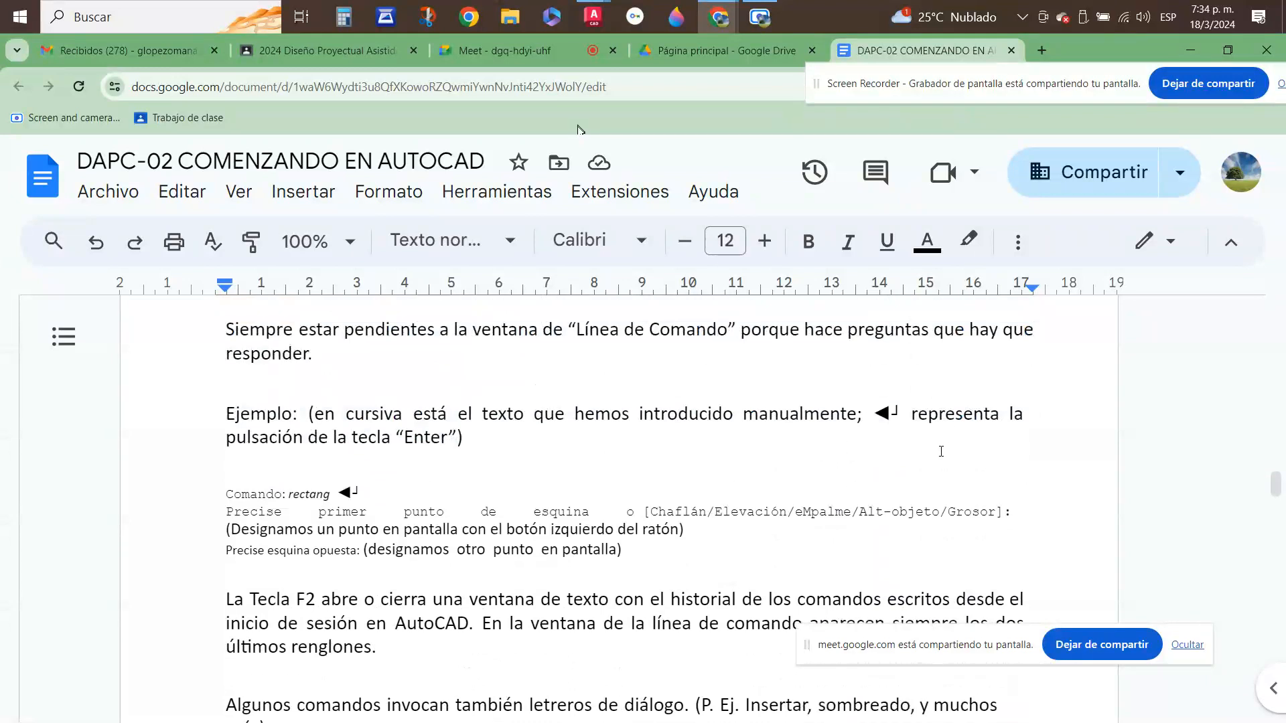
{"action": "scroll", "coordinate": [941, 452], "scroll_direction": "down", "scroll_amount": 4}
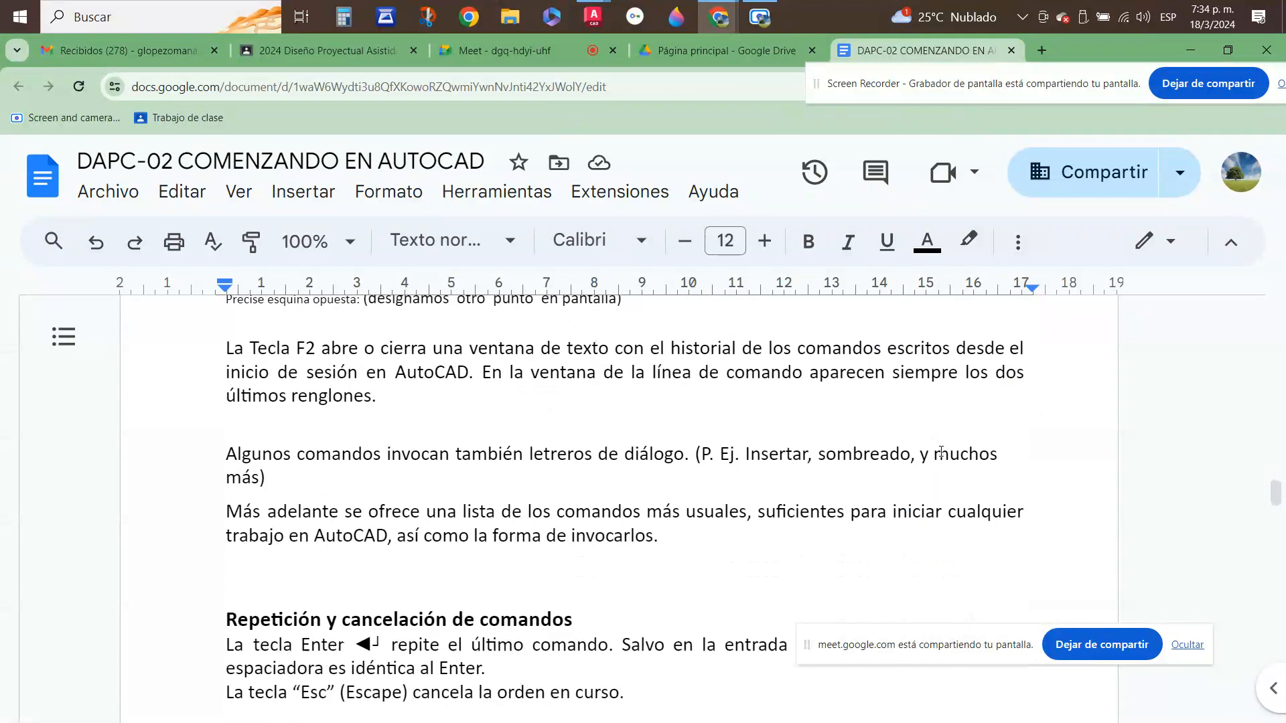
{"action": "scroll", "coordinate": [941, 452], "scroll_direction": "down", "scroll_amount": 7}
{"action": "scroll", "coordinate": [930, 457], "scroll_direction": "up", "scroll_amount": 5}
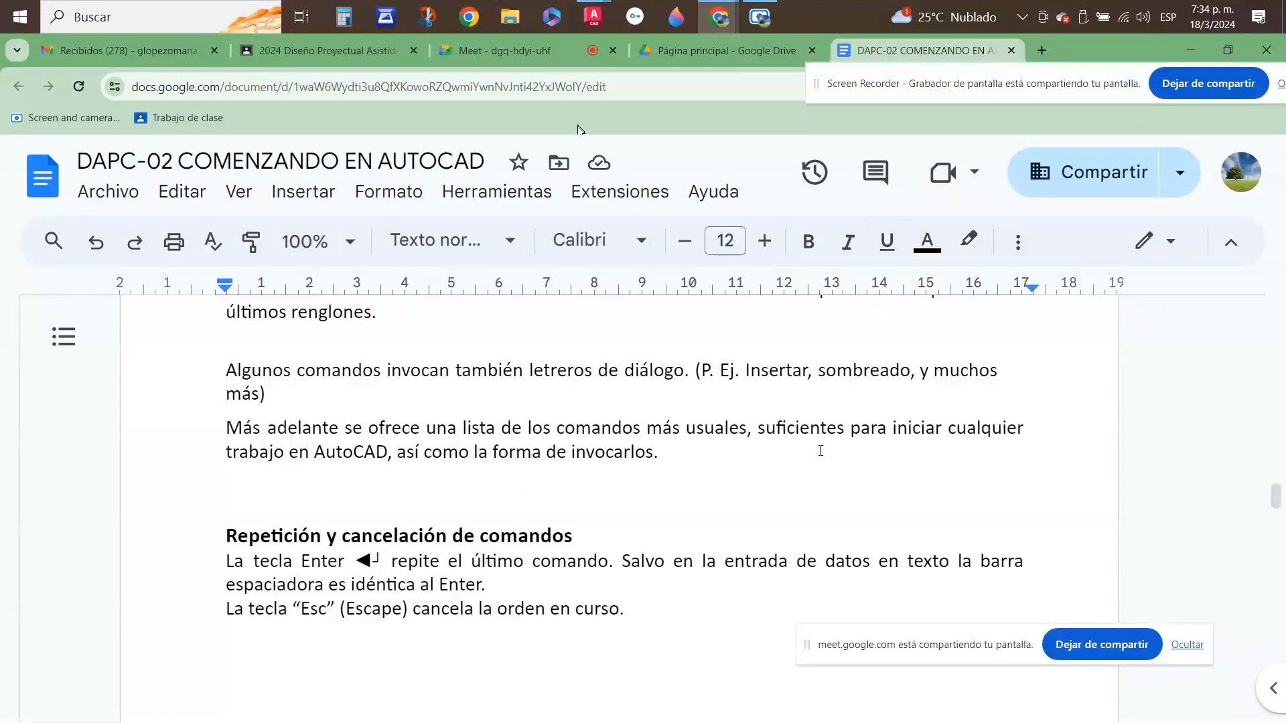
- Switch back to Dibujo2.dwg in AutoCAD and draw a horizontal line about 65 units long with a vertical segment down from its far end
{"action": "mouse_move", "coordinate": [599, 27]}
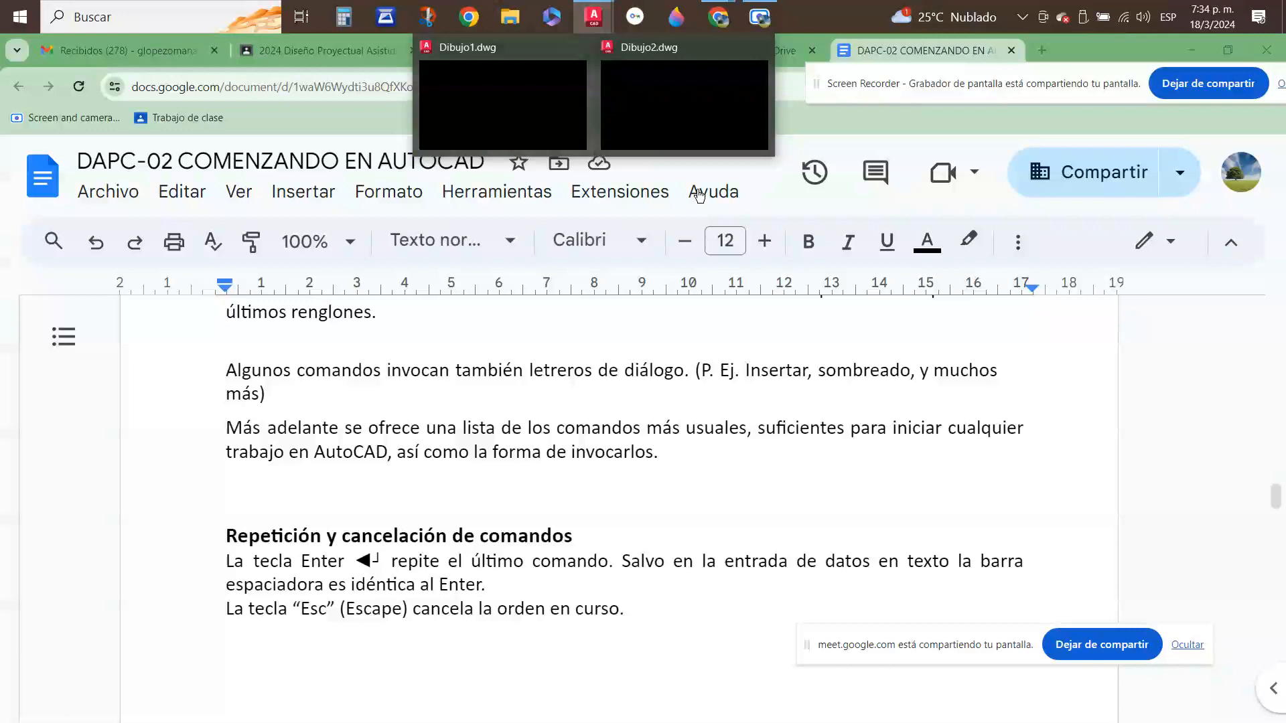
{"action": "left_click", "coordinate": [692, 115]}
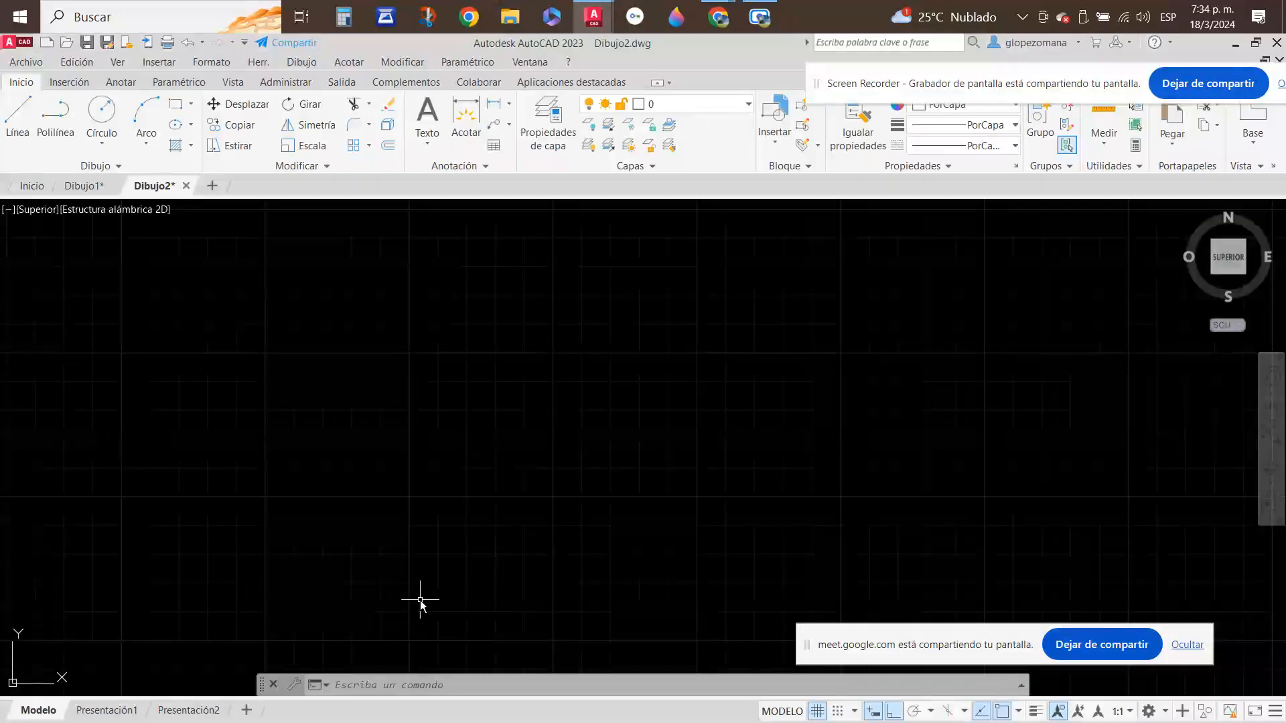
{"action": "left_click", "coordinate": [18, 115]}
{"action": "left_click", "coordinate": [467, 501]}
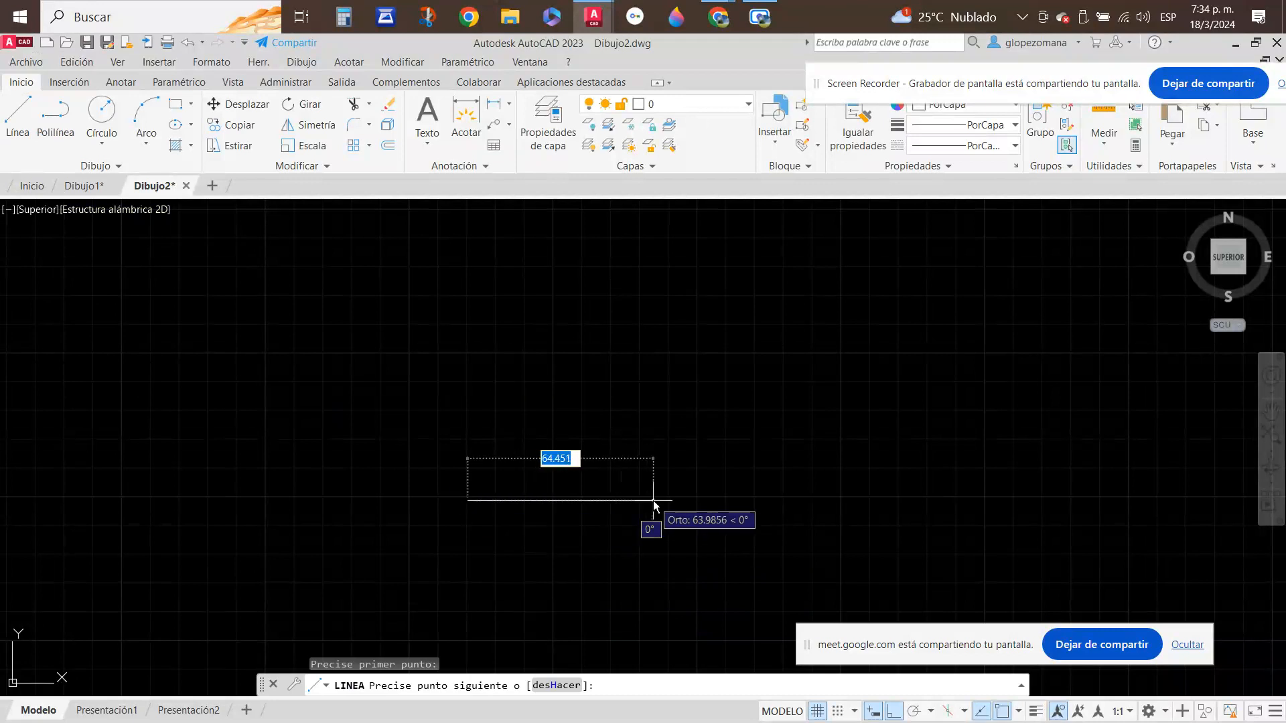
{"action": "left_click", "coordinate": [655, 500]}
{"action": "left_click", "coordinate": [643, 567]}
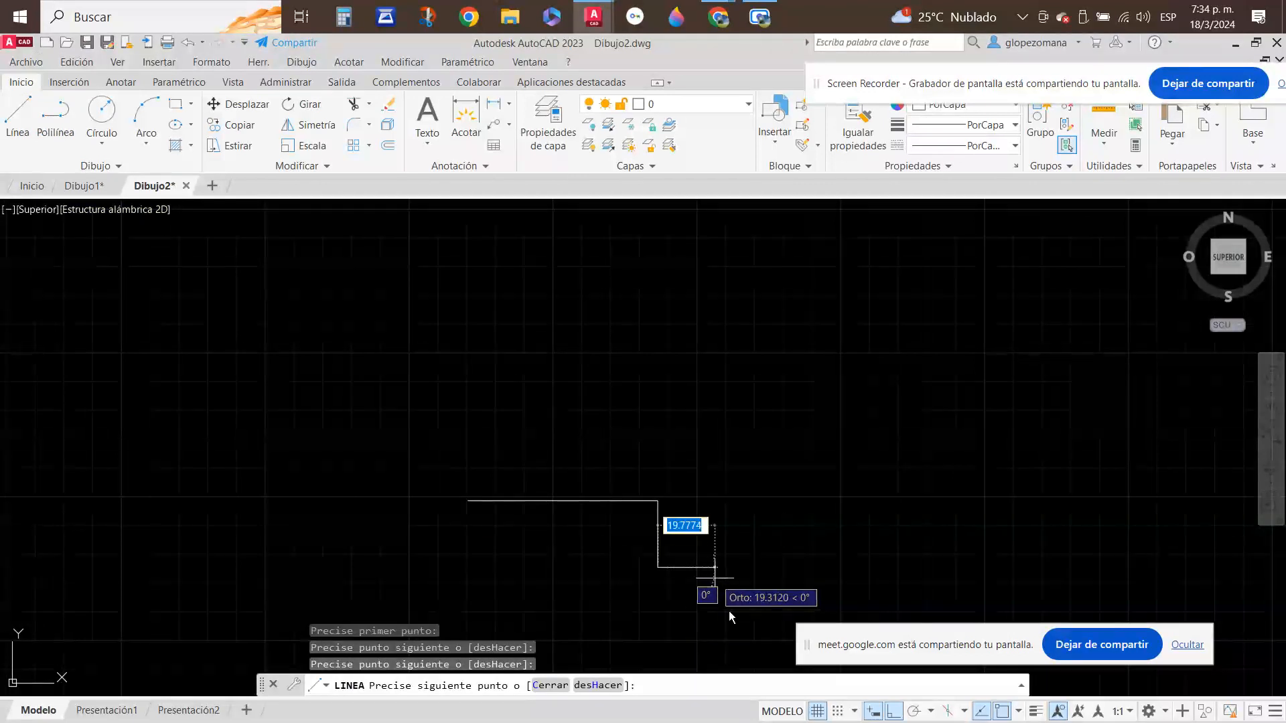
- While the Line command is running, turn off dynamic input, ortho mode, object snap tracking and the grid, and switch object snap off and on again
{"action": "left_click", "coordinate": [894, 712]}
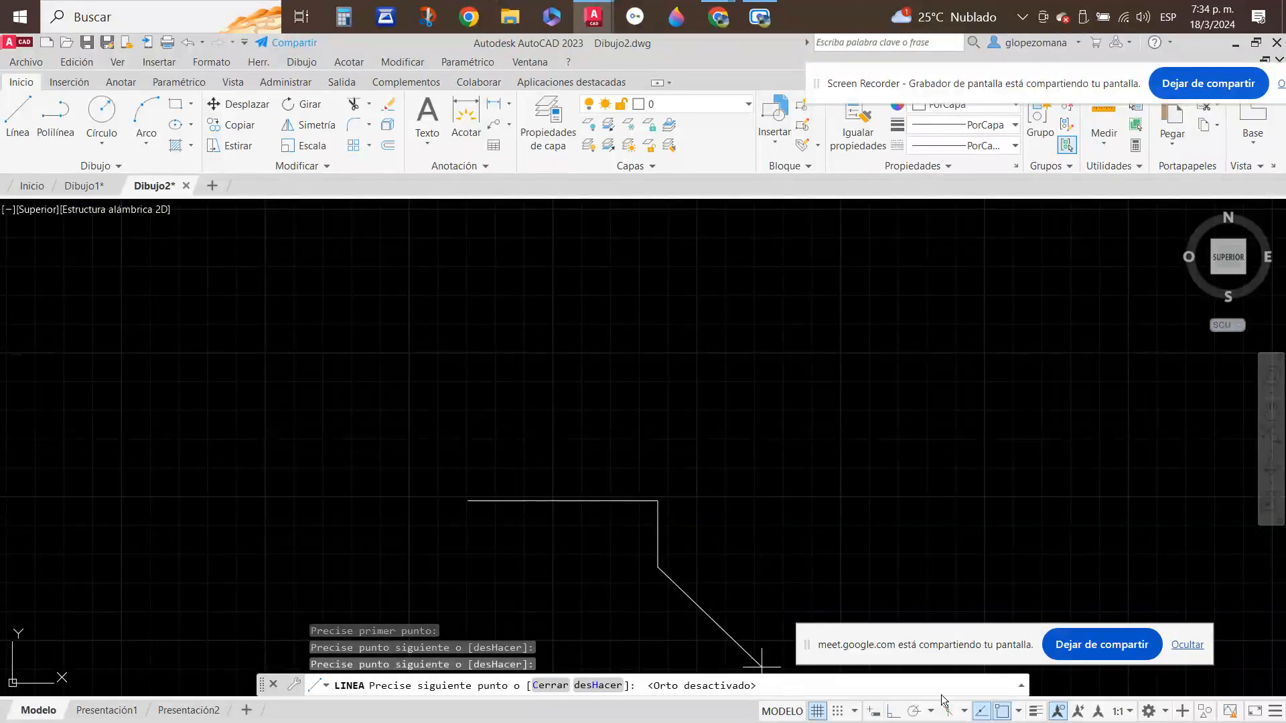
{"action": "left_click", "coordinate": [981, 711]}
{"action": "left_click", "coordinate": [1002, 711]}
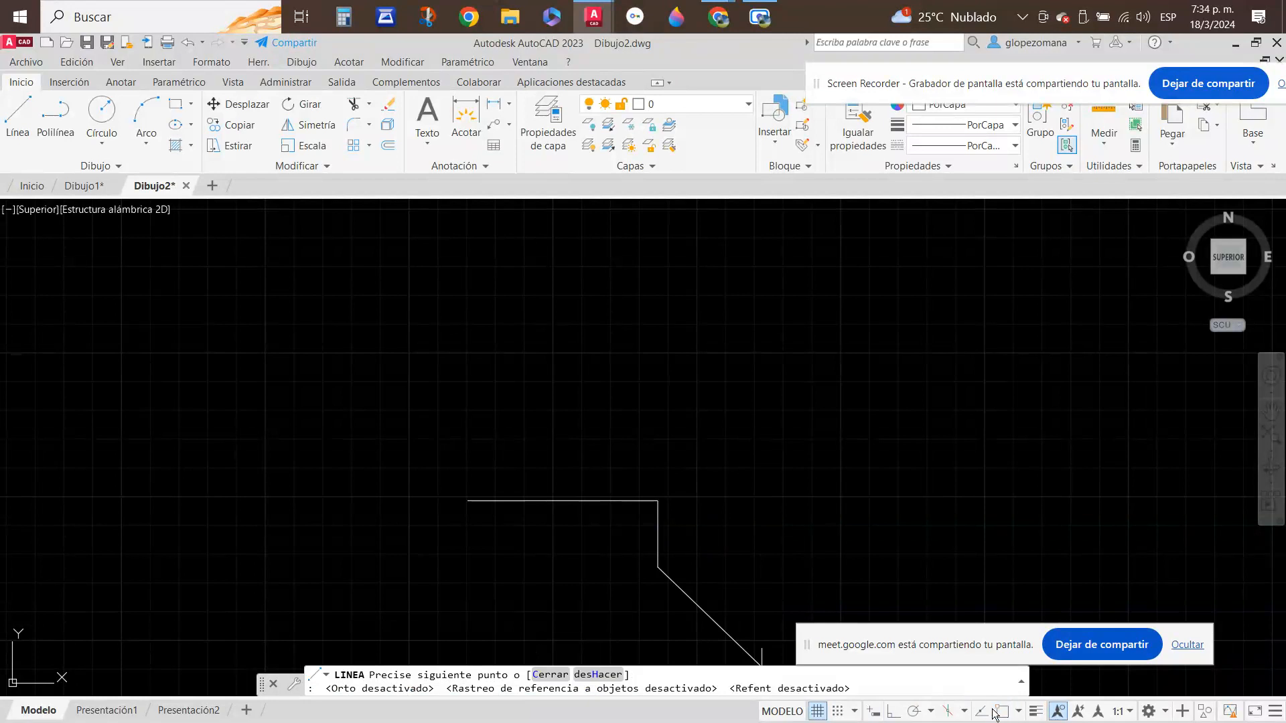
{"action": "left_click", "coordinate": [817, 711]}
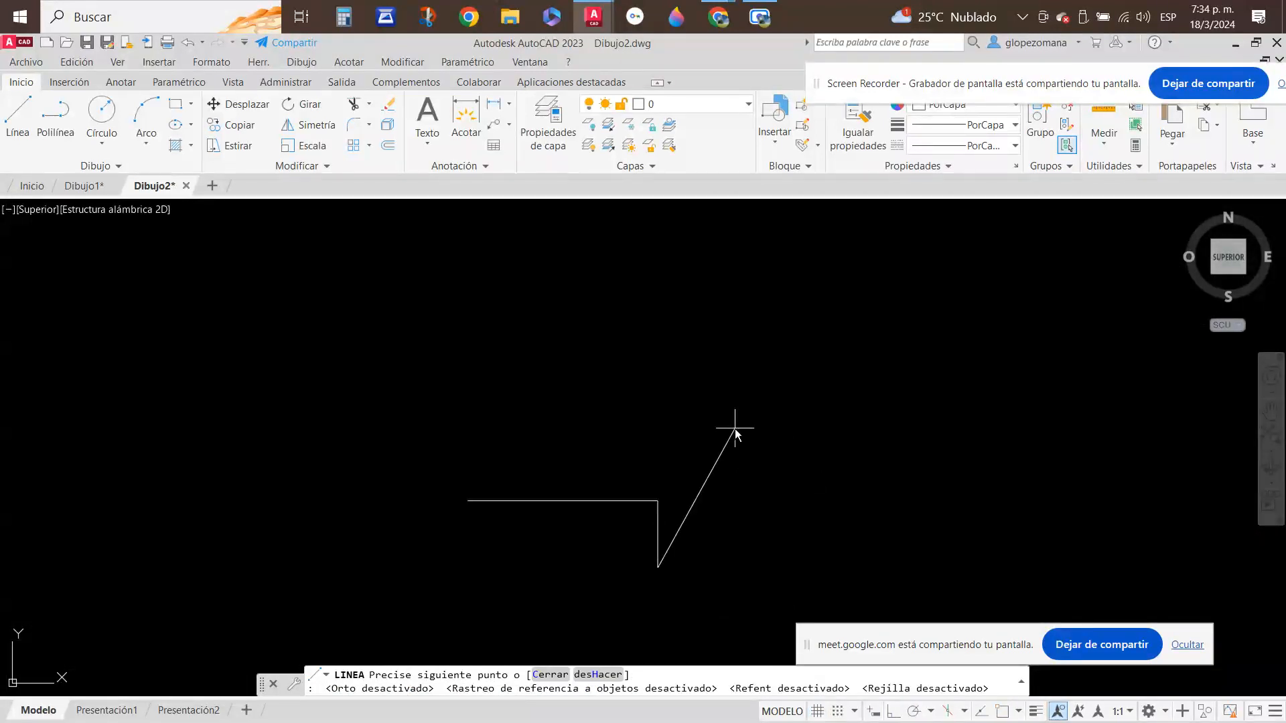
{"action": "key", "text": "F3"}
- Continue the line with two oblique segments, one down-left and one up-left, and end the command
{"action": "middle_click_drag", "start_coordinate": [716, 553], "coordinate": [722, 490]}
{"action": "left_click", "coordinate": [599, 541]}
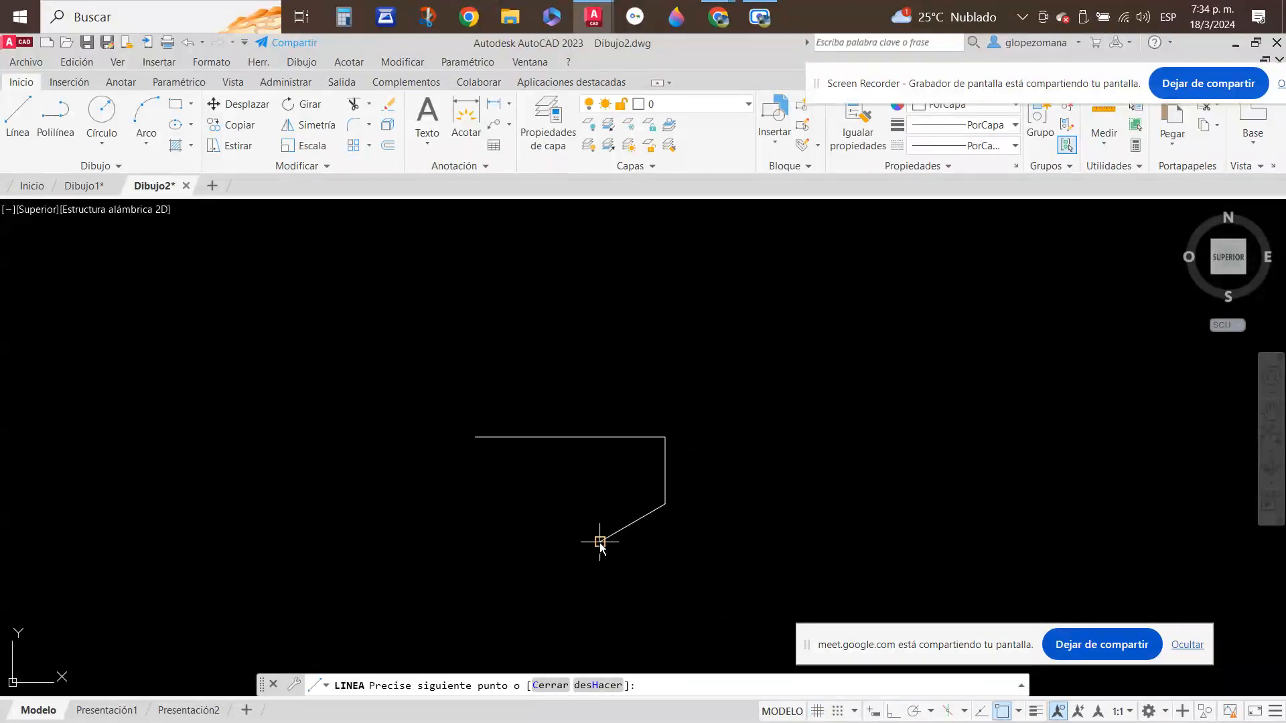
{"action": "left_click", "coordinate": [566, 521]}
{"action": "key", "text": "Return"}
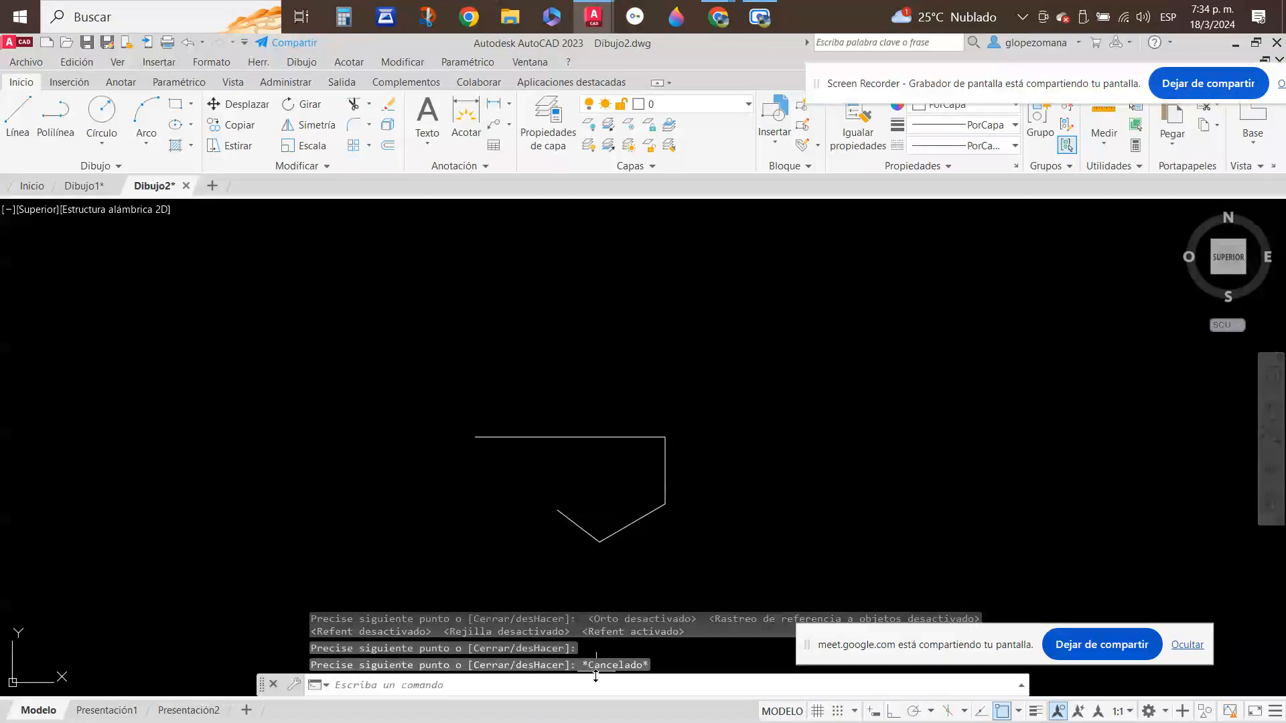
- Repeat the Line command from the shape's open lower end, add two more zigzag segments, and end the command
{"action": "key", "text": "Return"}
{"action": "left_click", "coordinate": [547, 518]}
{"action": "left_click", "coordinate": [500, 548]}
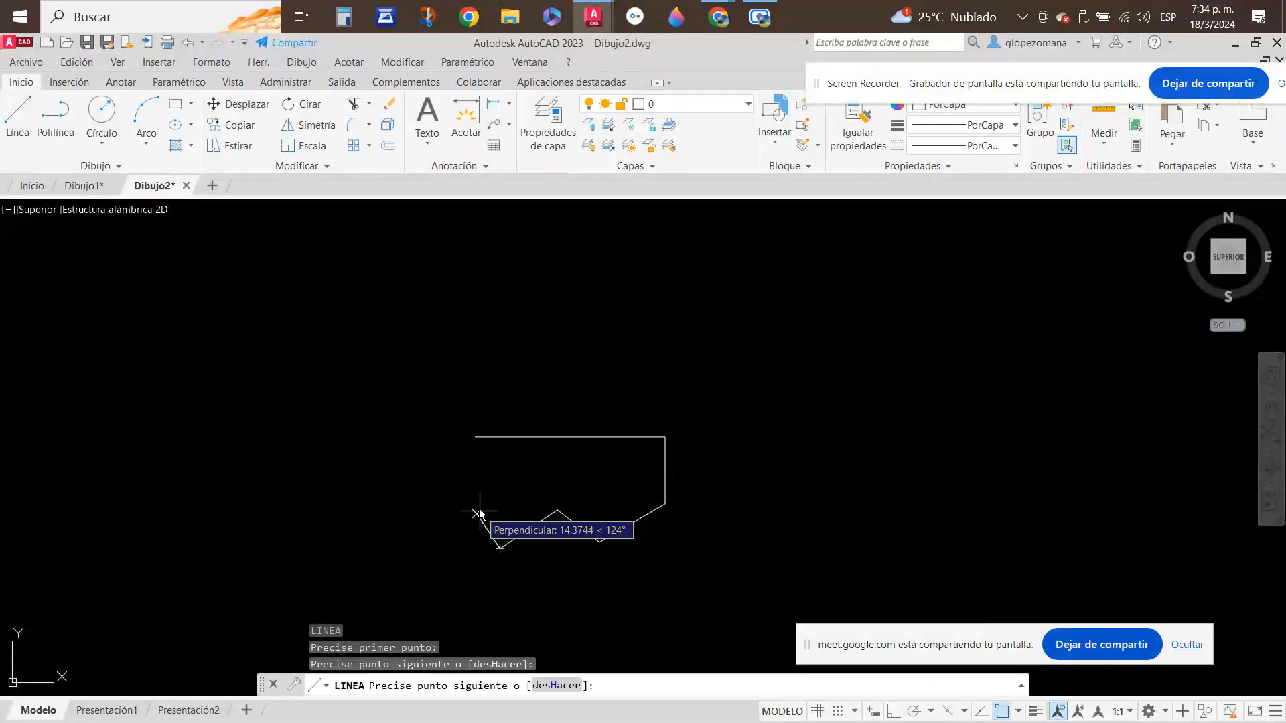
{"action": "left_click", "coordinate": [474, 511]}
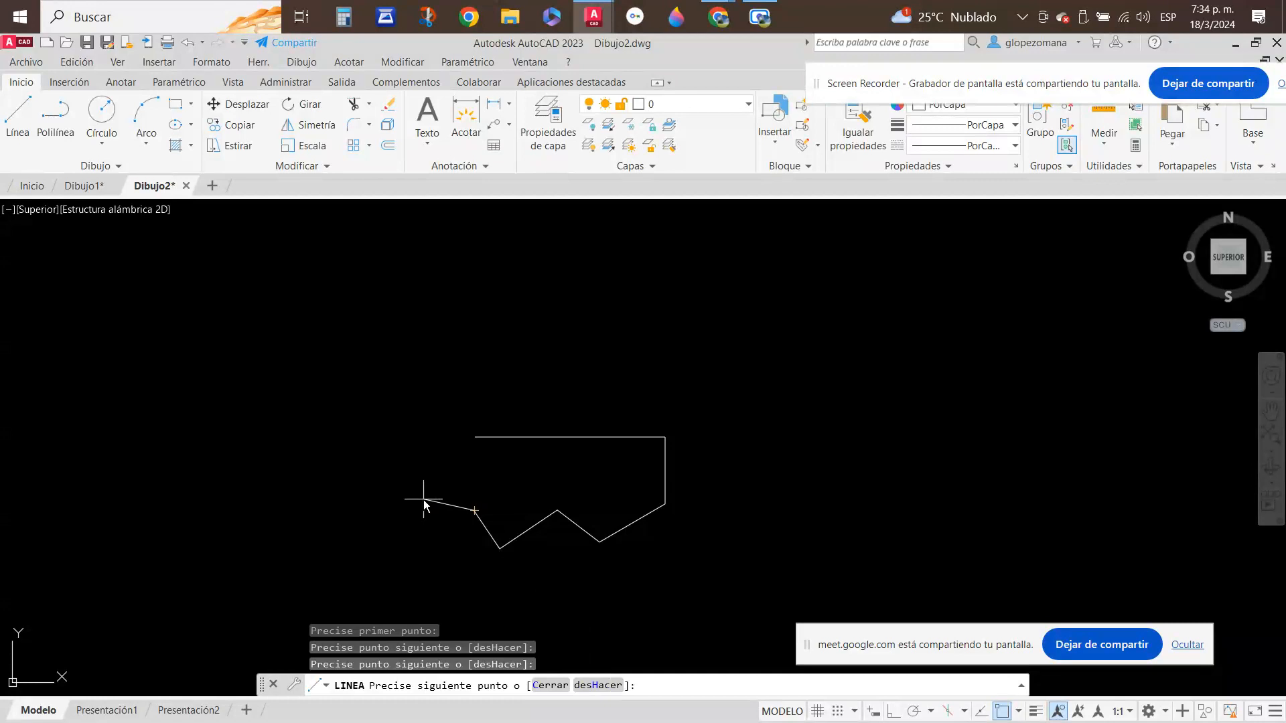
{"action": "key", "text": "Escape"}
- Draw a second open shape of three connected line segments in the empty area beside the first, and end the command
{"action": "middle_click_drag", "start_coordinate": [643, 415], "coordinate": [310, 375]}
{"action": "middle_click_drag", "start_coordinate": [482, 366], "coordinate": [393, 370]}
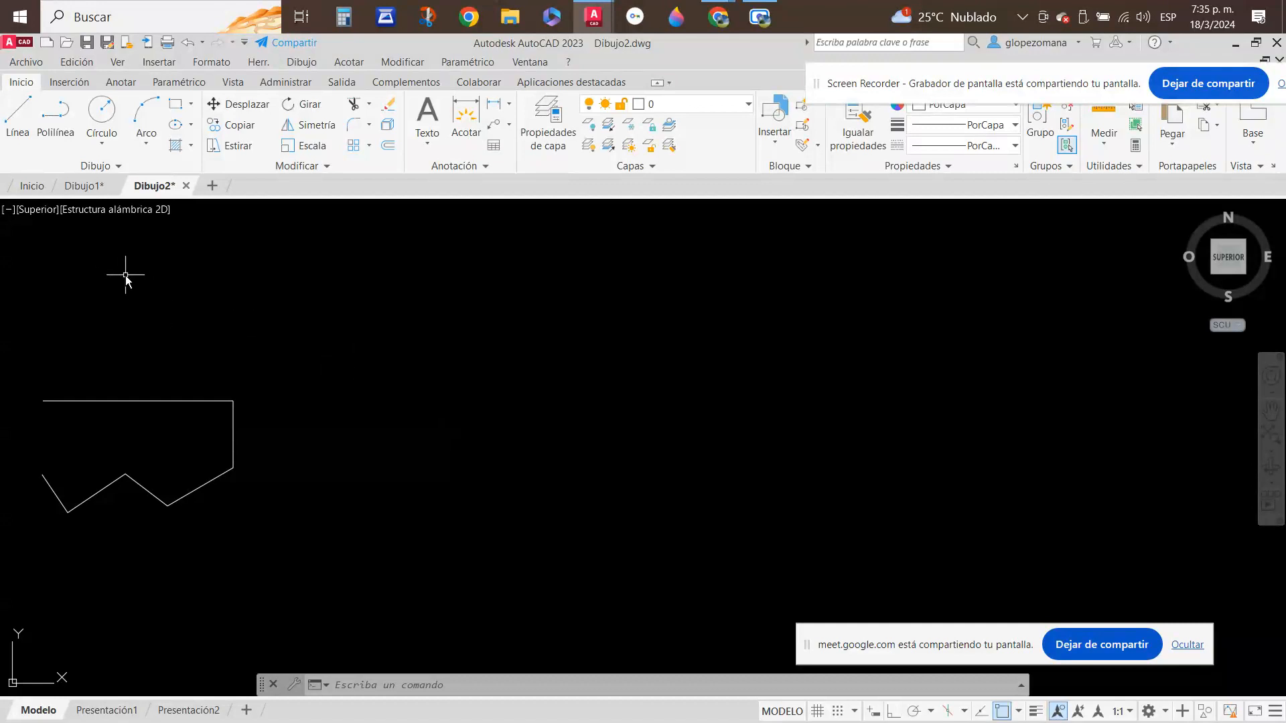
{"action": "left_click", "coordinate": [13, 109]}
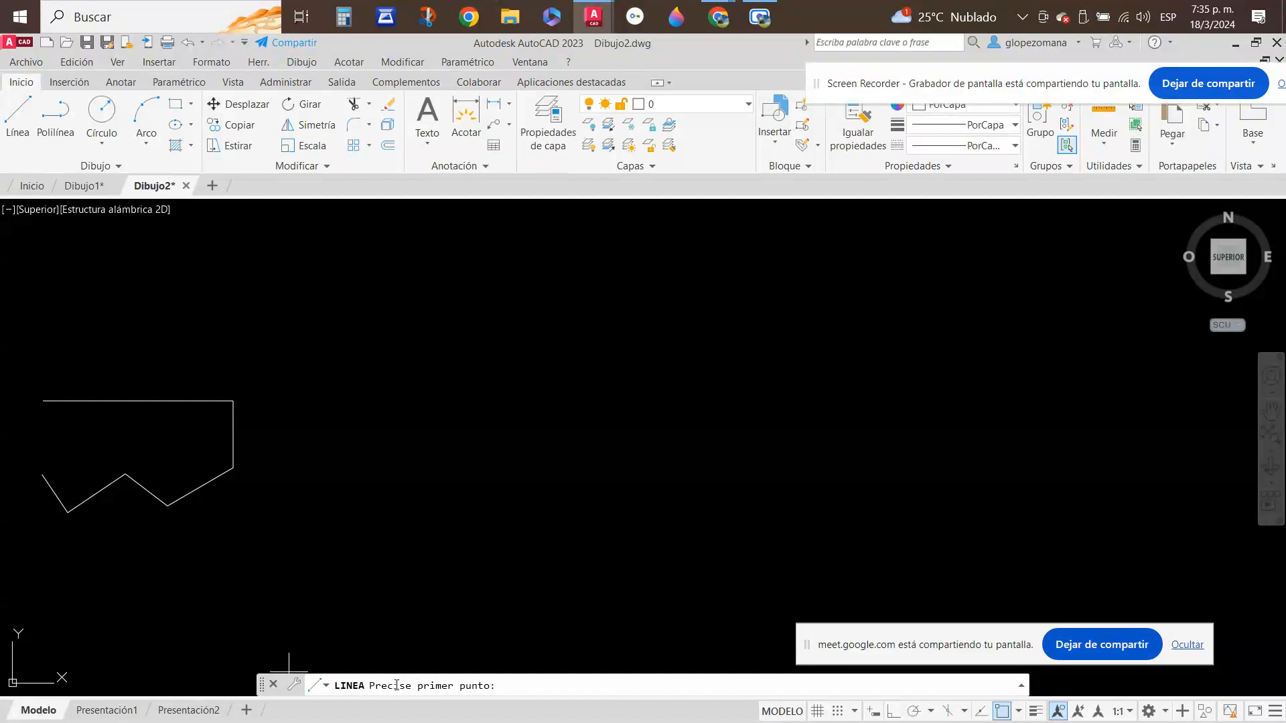
{"action": "left_click", "coordinate": [409, 316]}
{"action": "left_click", "coordinate": [654, 306]}
{"action": "left_click", "coordinate": [660, 414]}
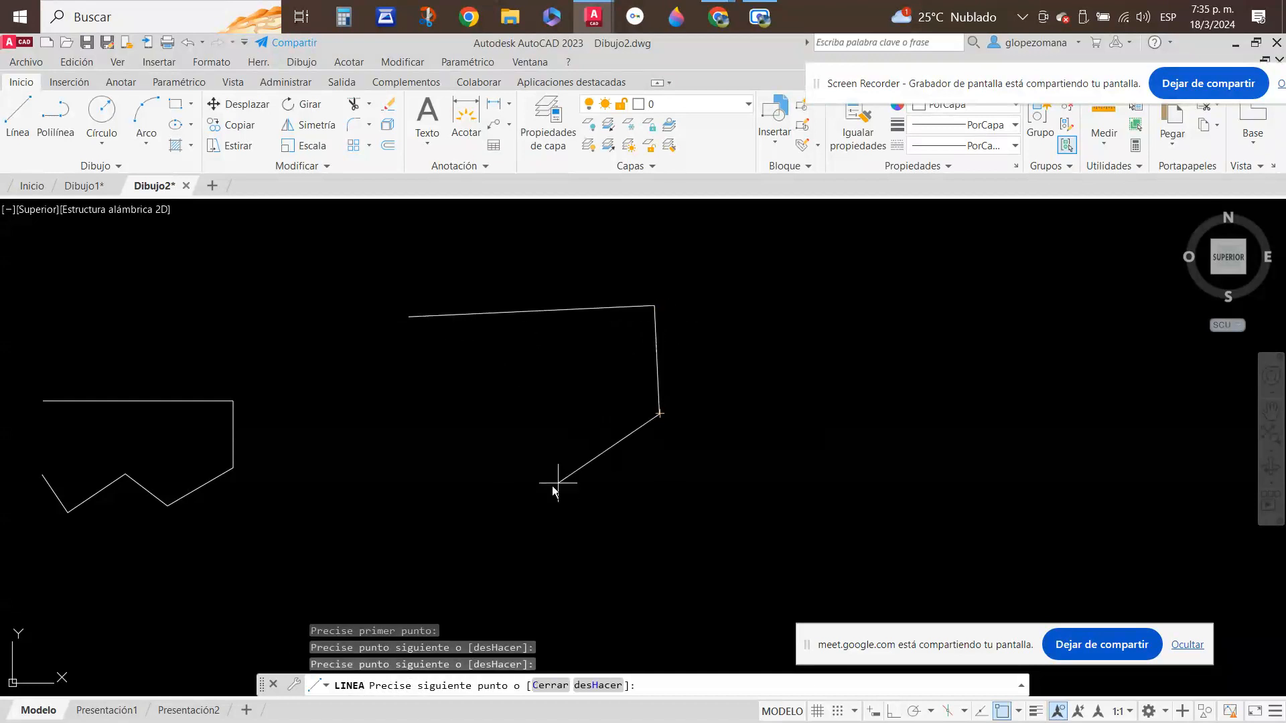
{"action": "left_click", "coordinate": [528, 485]}
{"action": "key", "text": "Escape"}
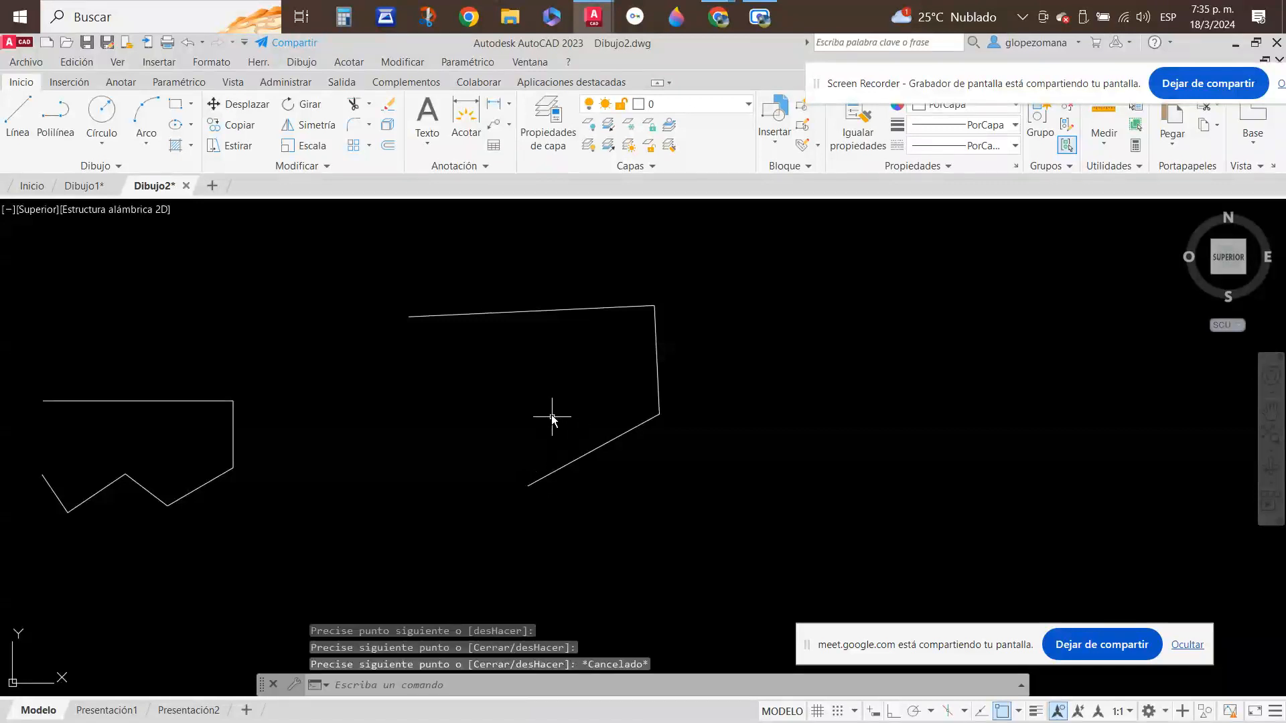
- Repeat the Line command from the second shape's lower open end, add one nearly vertical upward segment, and end the command
{"action": "key", "text": "Return"}
{"action": "left_click", "coordinate": [527, 494]}
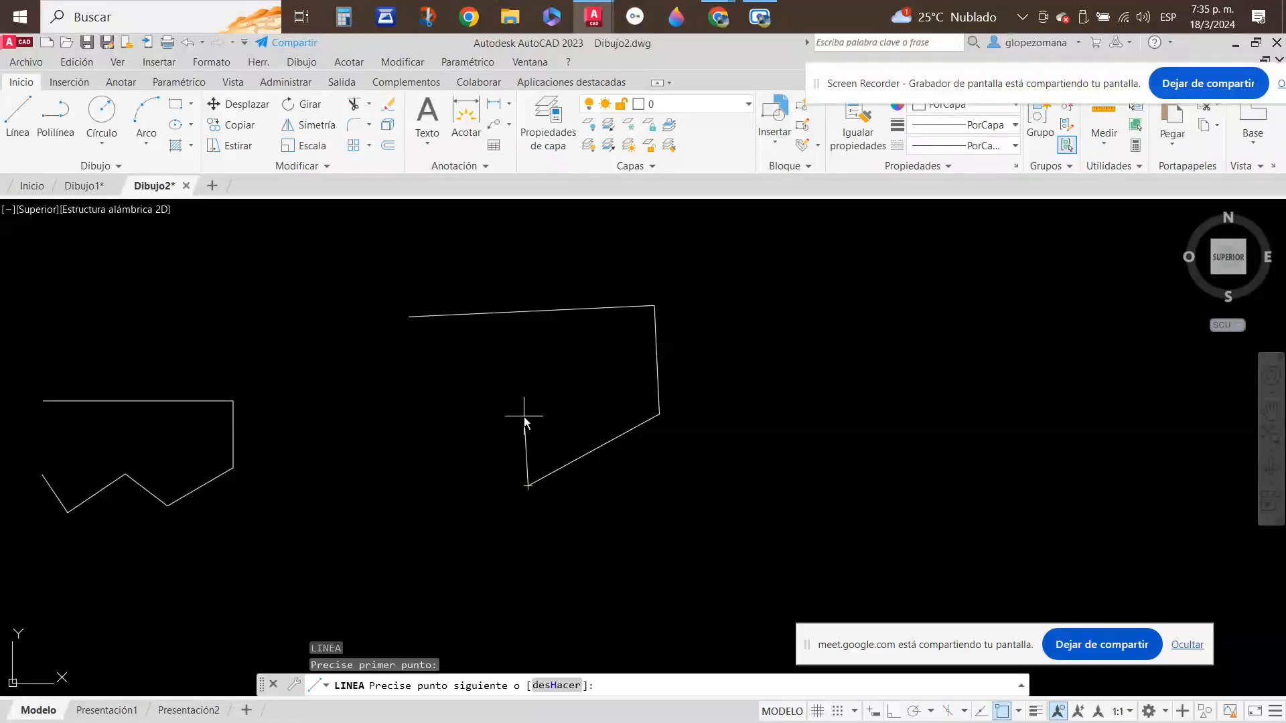
{"action": "left_click", "coordinate": [525, 417]}
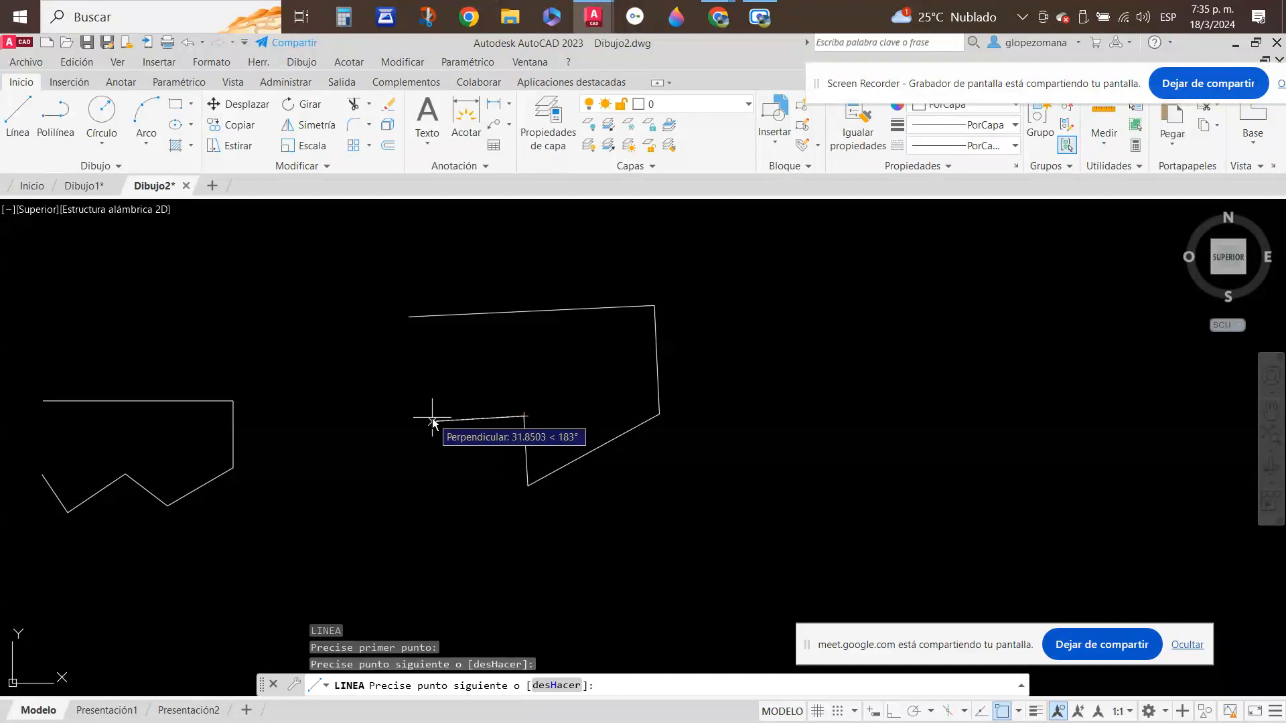
{"action": "key", "text": "Return"}
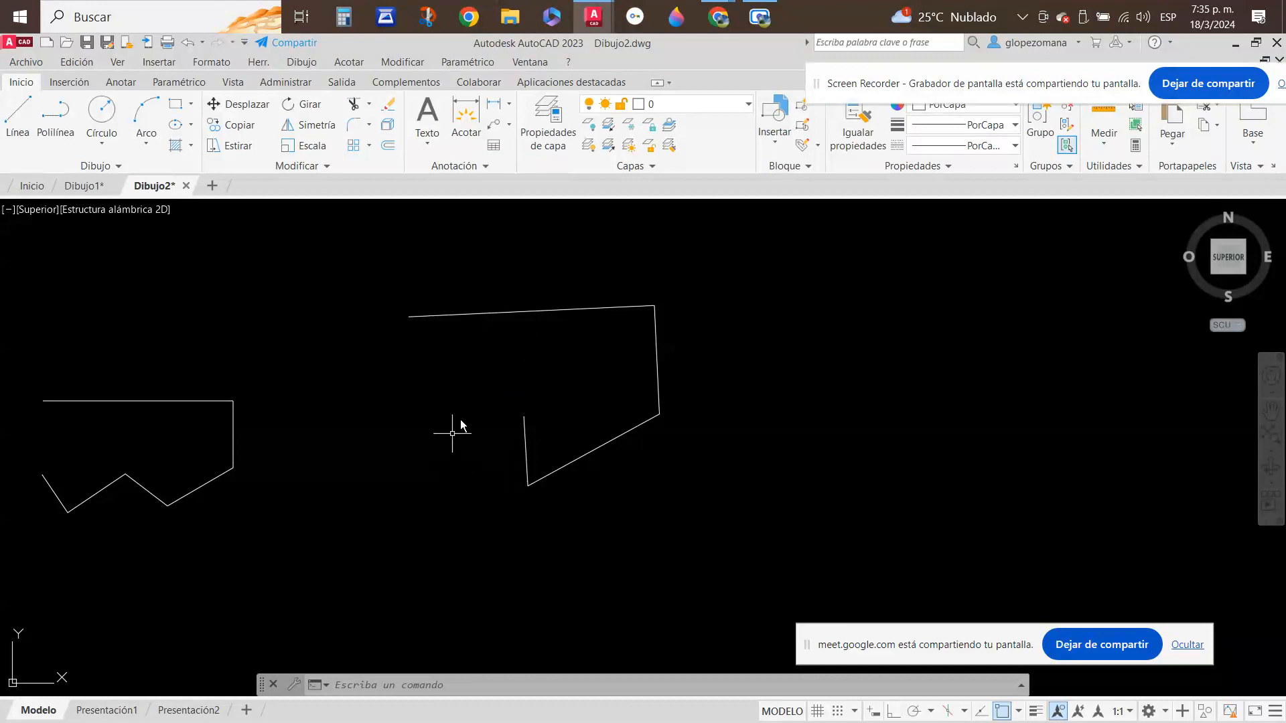
- Draw a circle with a radius of about 20.7 in the empty area beside the second open shape
{"action": "mouse_move", "coordinate": [658, 395]}
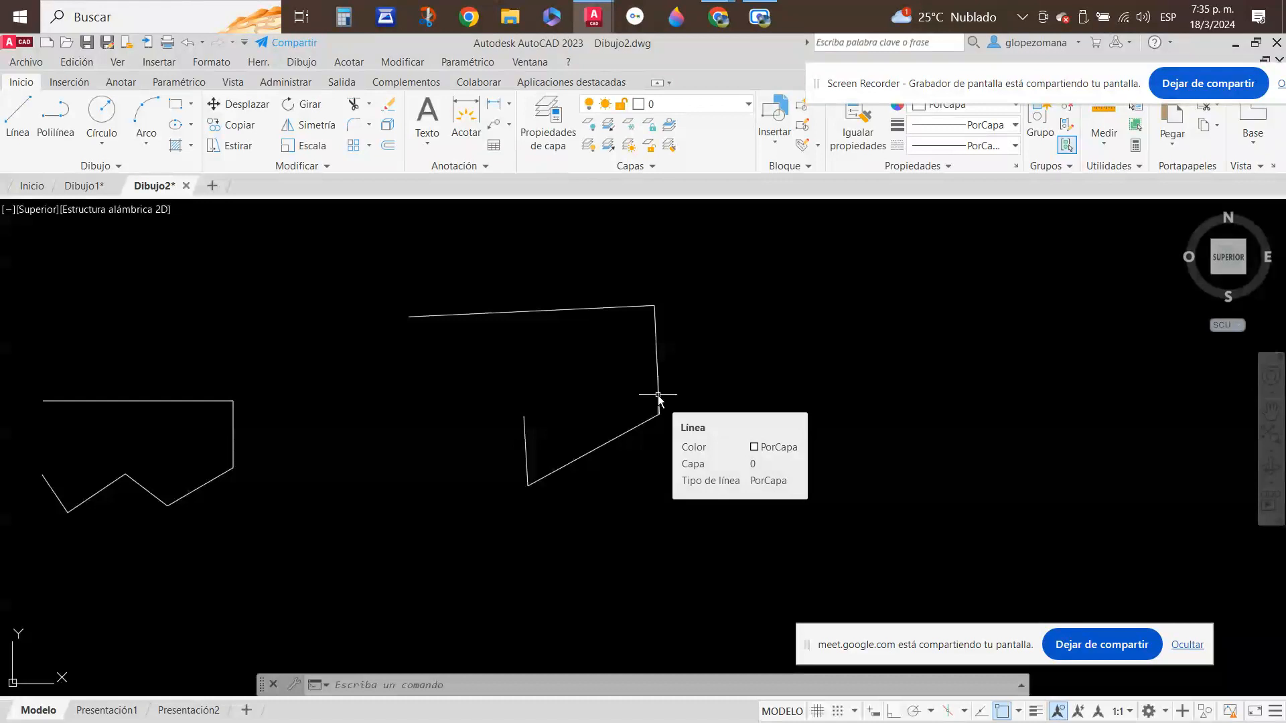
{"action": "middle_click_drag", "start_coordinate": [588, 419], "coordinate": [500, 422]}
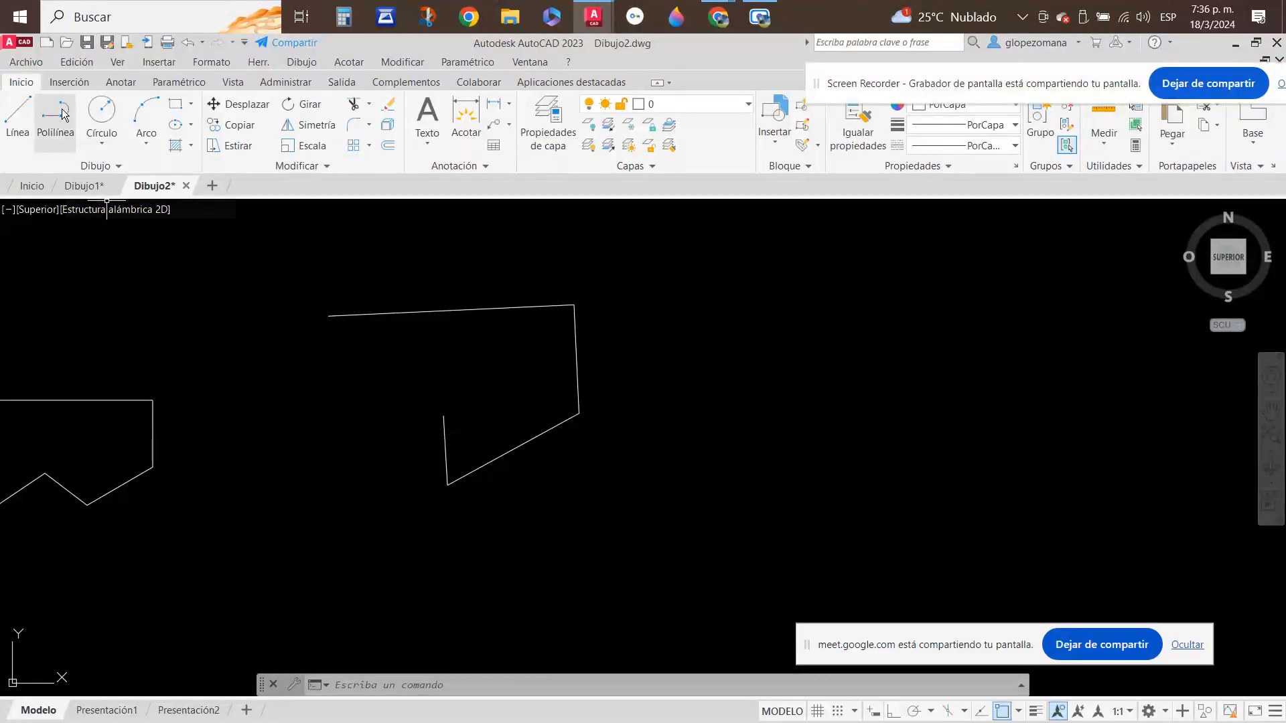
{"action": "left_click", "coordinate": [104, 118]}
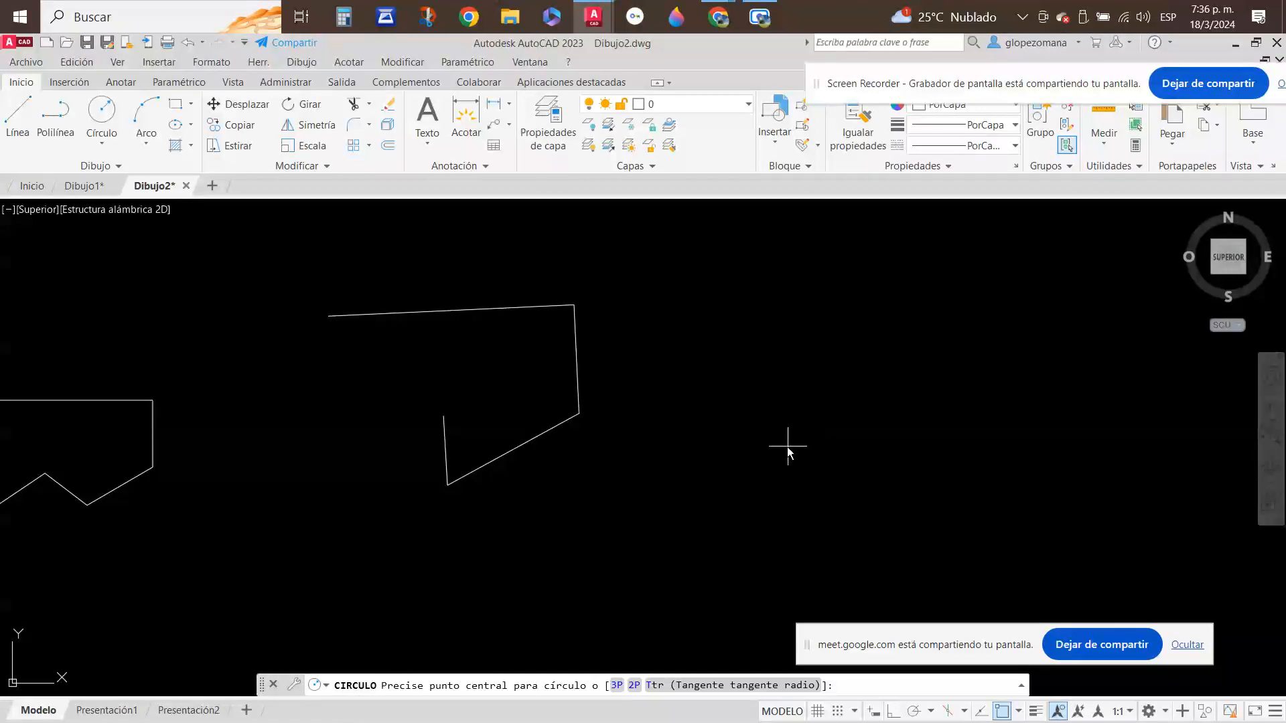
{"action": "left_click", "coordinate": [766, 410]}
{"action": "left_click", "coordinate": [825, 402]}
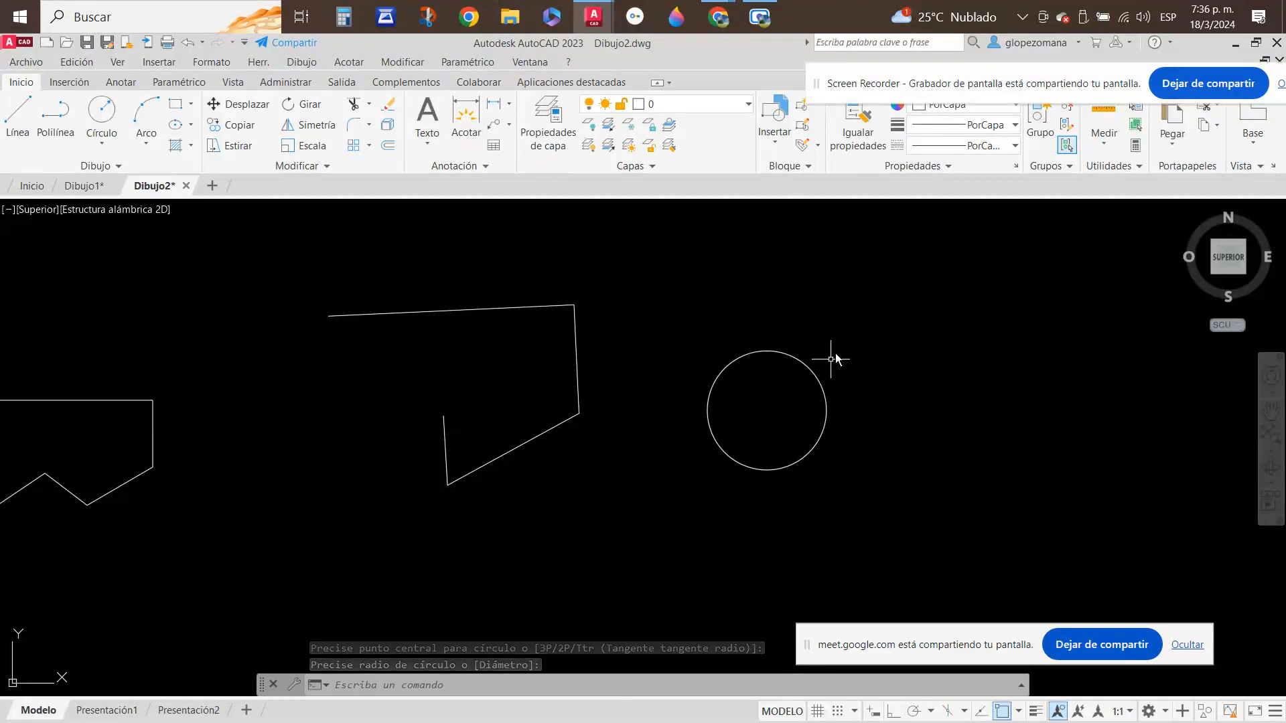
{"action": "middle_click_drag", "start_coordinate": [870, 376], "coordinate": [780, 384]}
{"action": "key", "text": "Escape"}
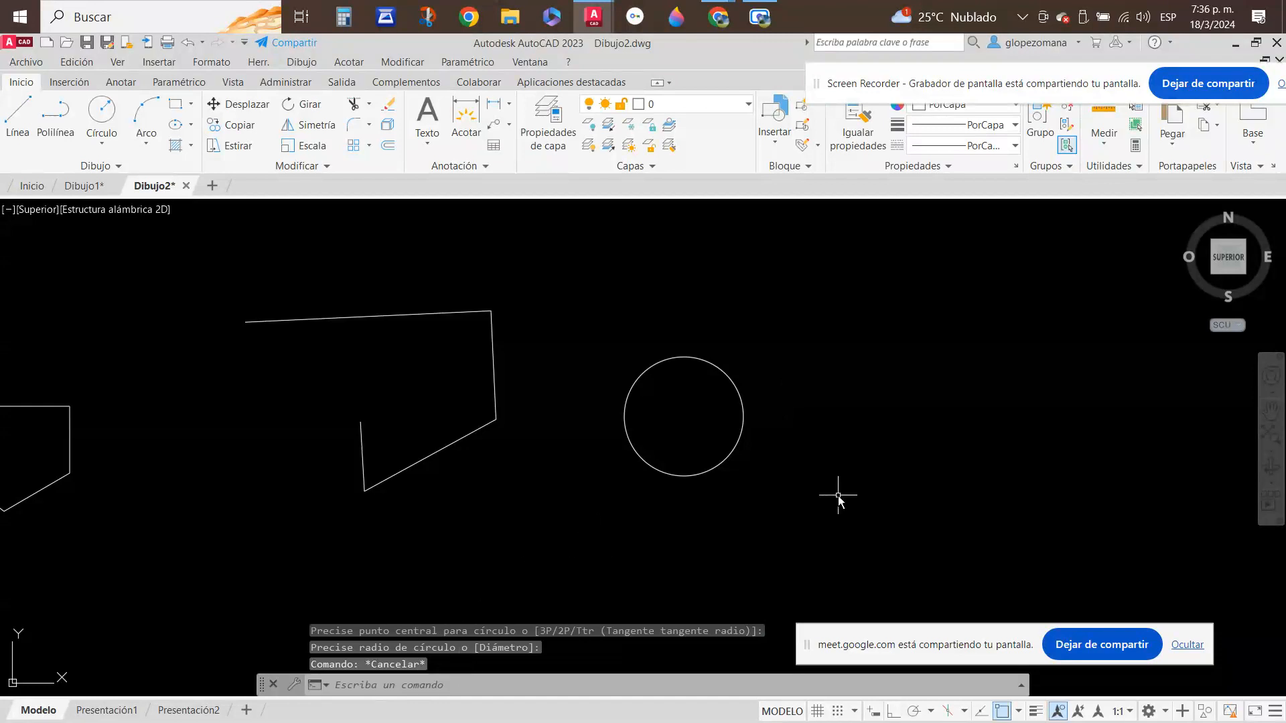
- Draw an open zigzag shape of six connected line segments on the far side of the circle, and end the command
{"action": "type", "text": "l"}
{"action": "key", "text": "Return"}
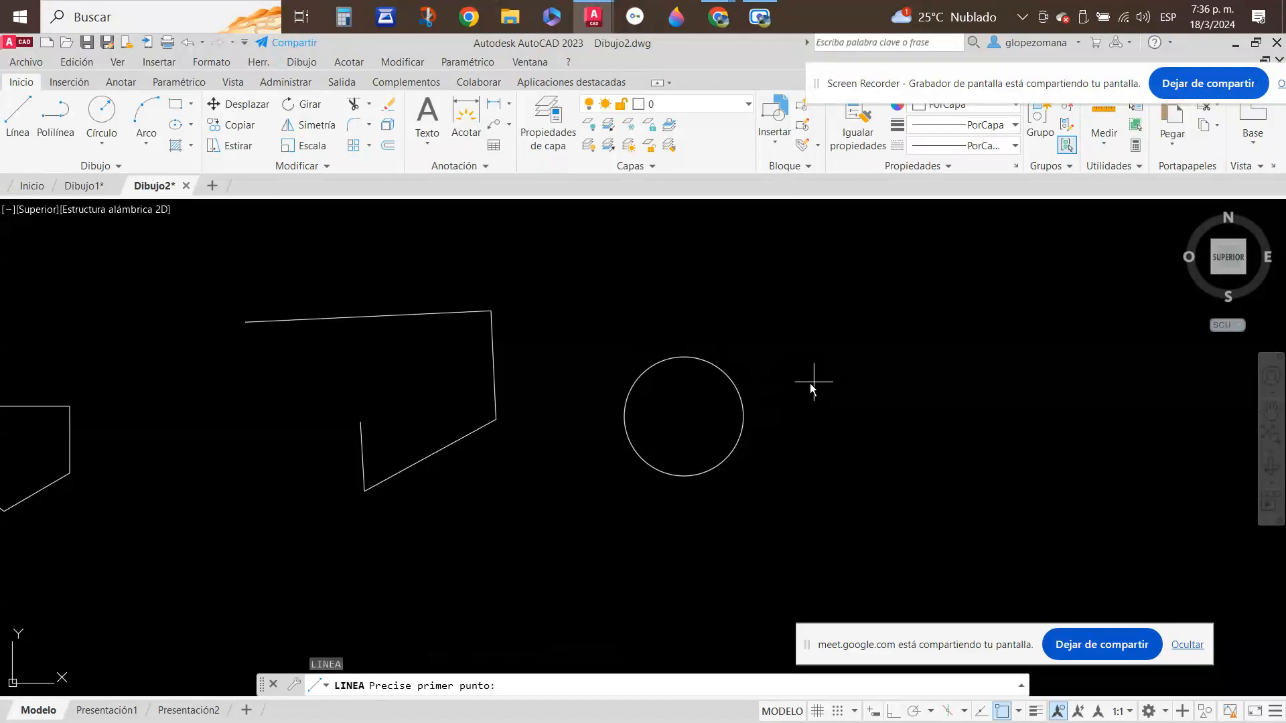
{"action": "left_click", "coordinate": [876, 330]}
{"action": "left_click", "coordinate": [963, 437]}
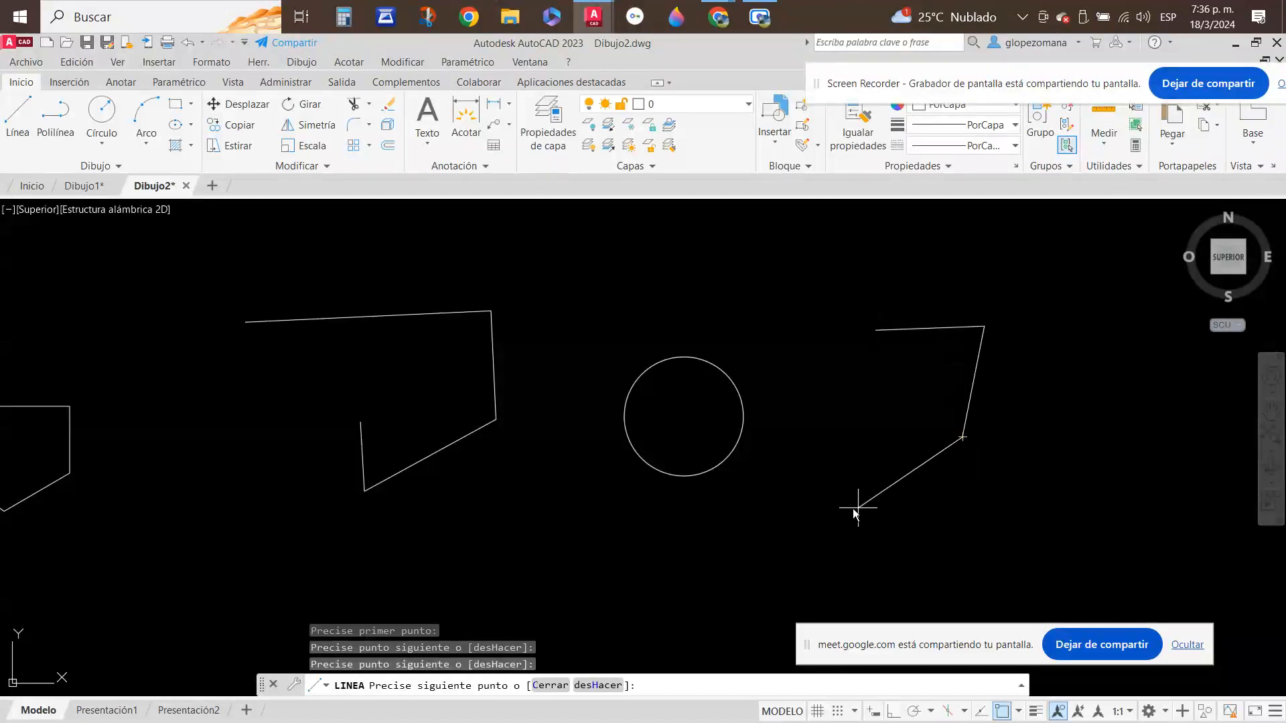
{"action": "left_click", "coordinate": [884, 384]}
{"action": "left_click", "coordinate": [838, 455]}
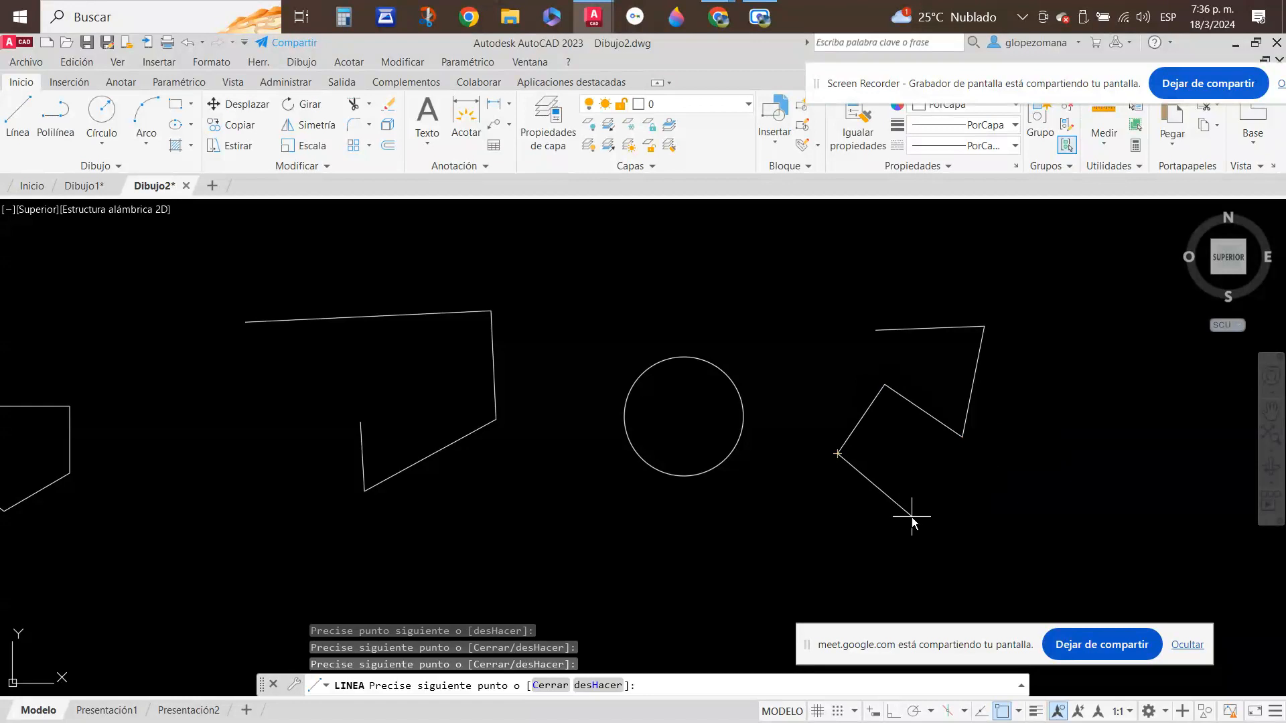
{"action": "left_click", "coordinate": [903, 497]}
{"action": "left_click", "coordinate": [1032, 489]}
{"action": "key", "text": "Escape"}
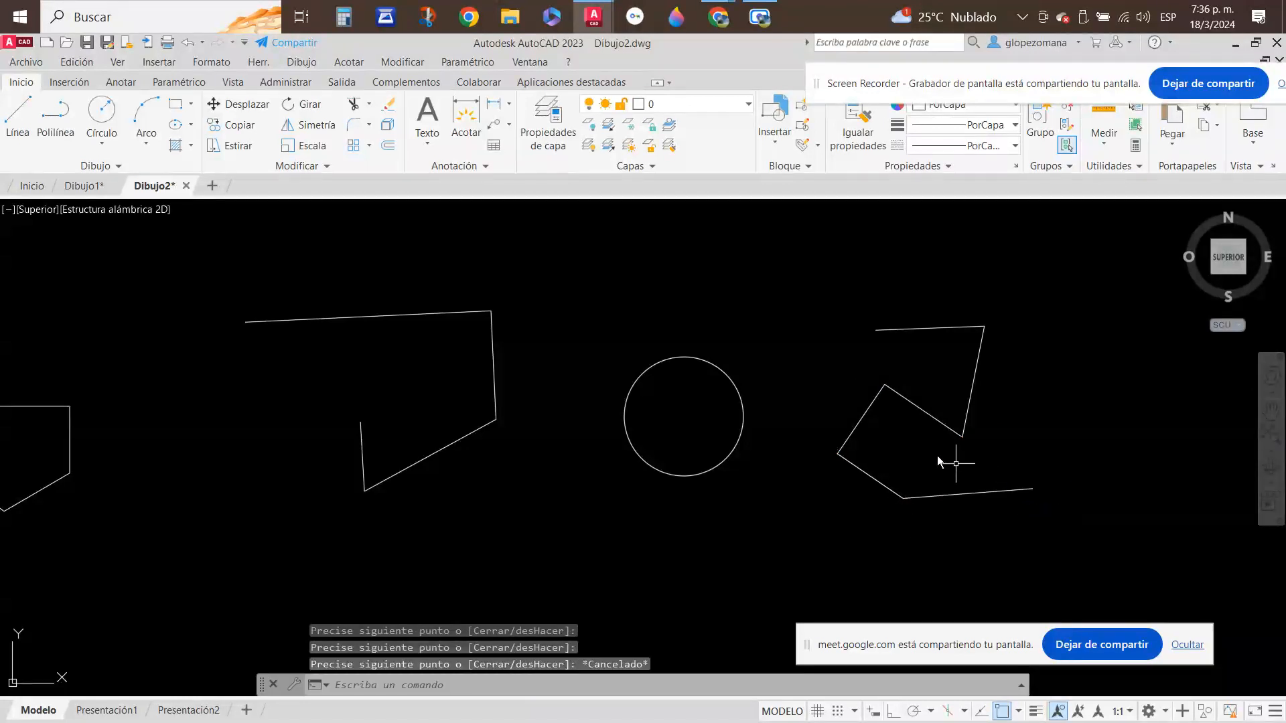
- Draw a smaller circle just below the second open shape, and leave no command active
{"action": "left_click", "coordinate": [102, 114]}
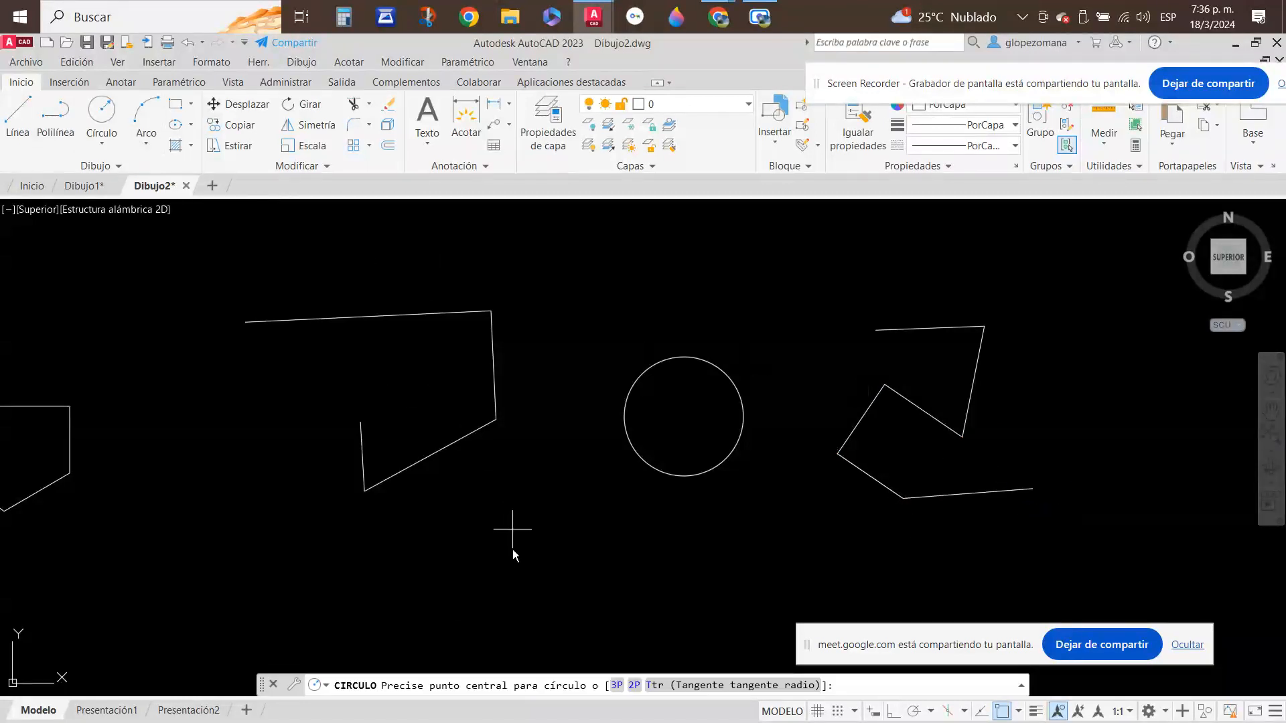
{"action": "left_click", "coordinate": [475, 549]}
{"action": "left_click", "coordinate": [514, 550]}
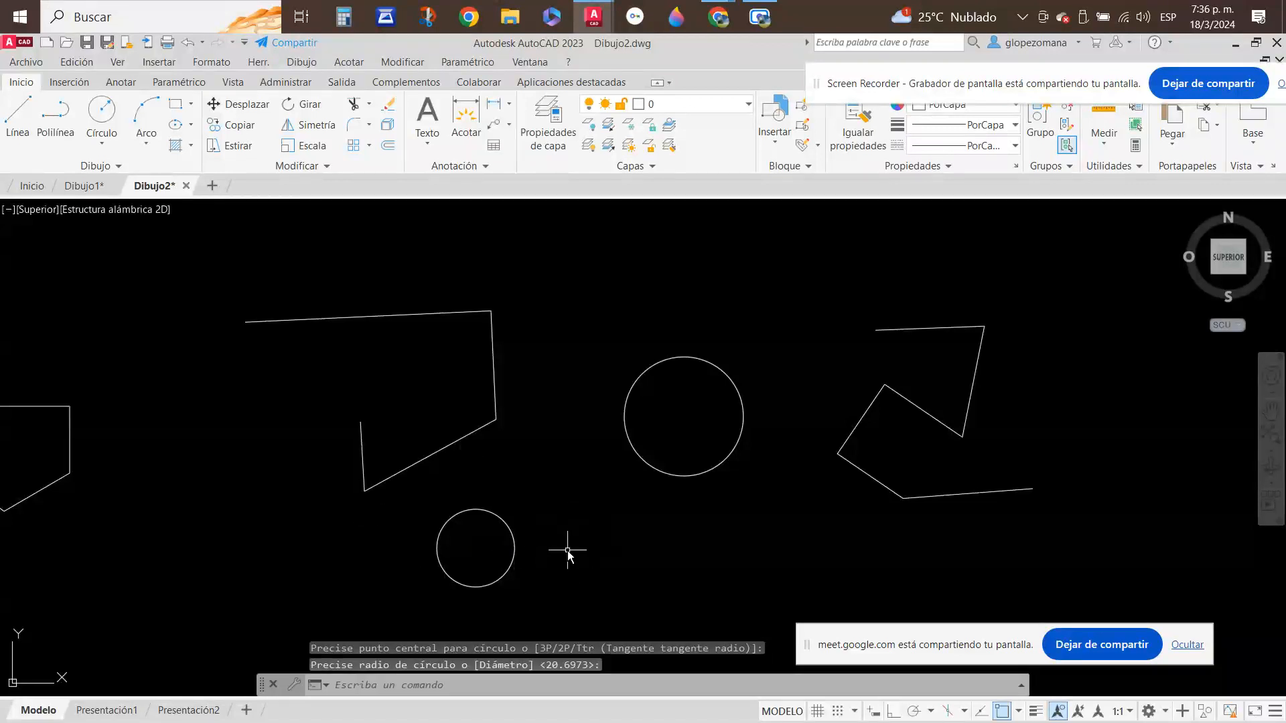
{"action": "left_click", "coordinate": [351, 687]}
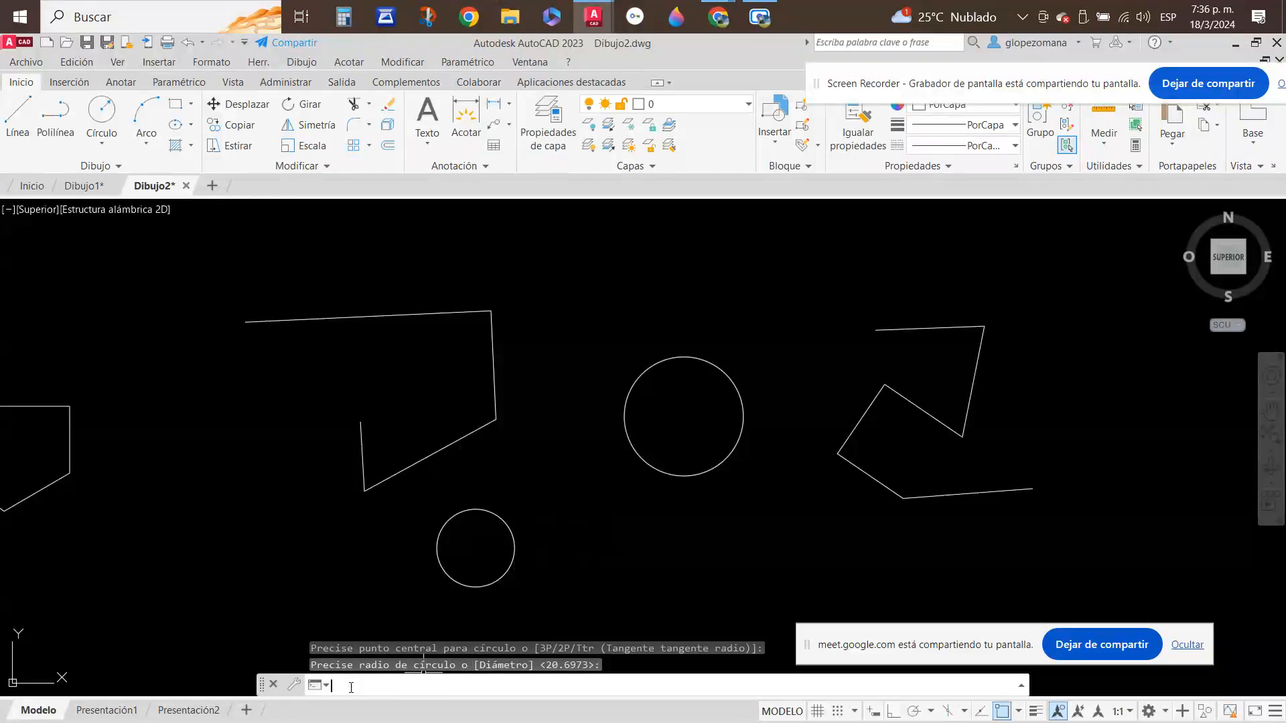
{"action": "key", "text": "Escape"}
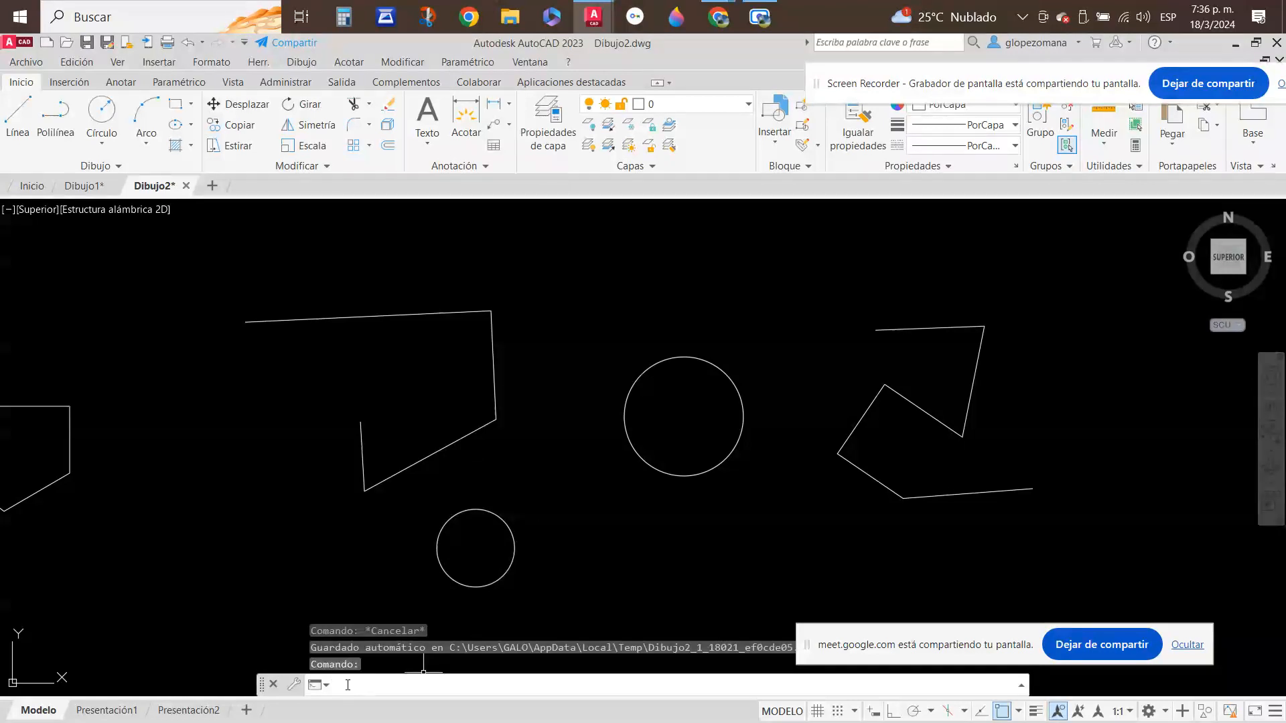
{"action": "key", "text": "Escape"}
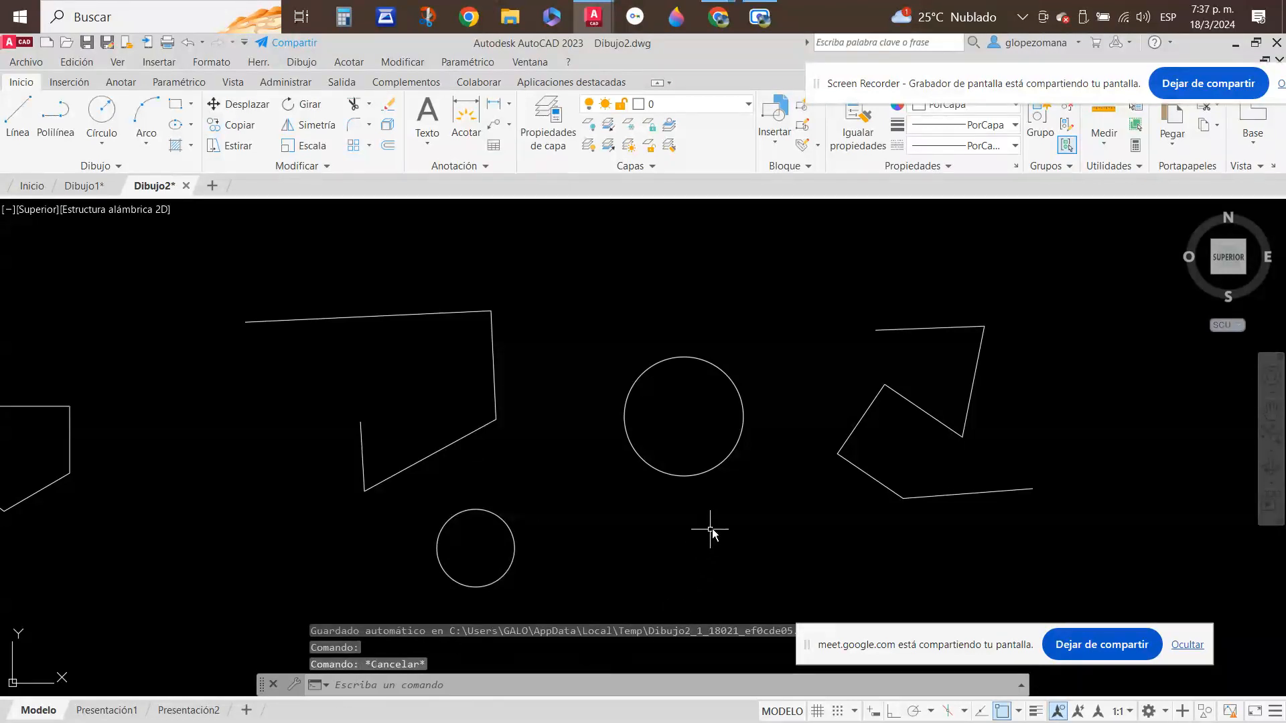
- Erase all the line shapes and both circles, selecting them with crossing windows, and leave the Erase command
{"action": "type", "text": "b"}
{"action": "key", "text": "Return"}
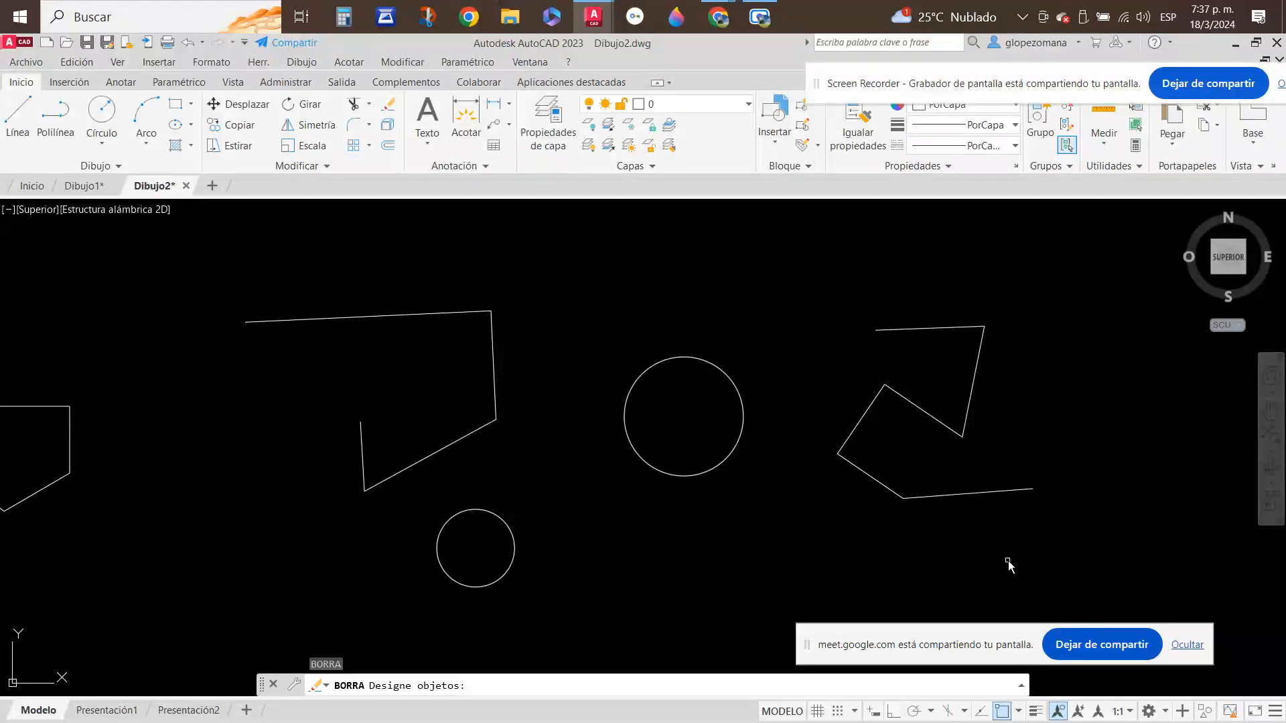
{"action": "left_click", "coordinate": [1023, 267]}
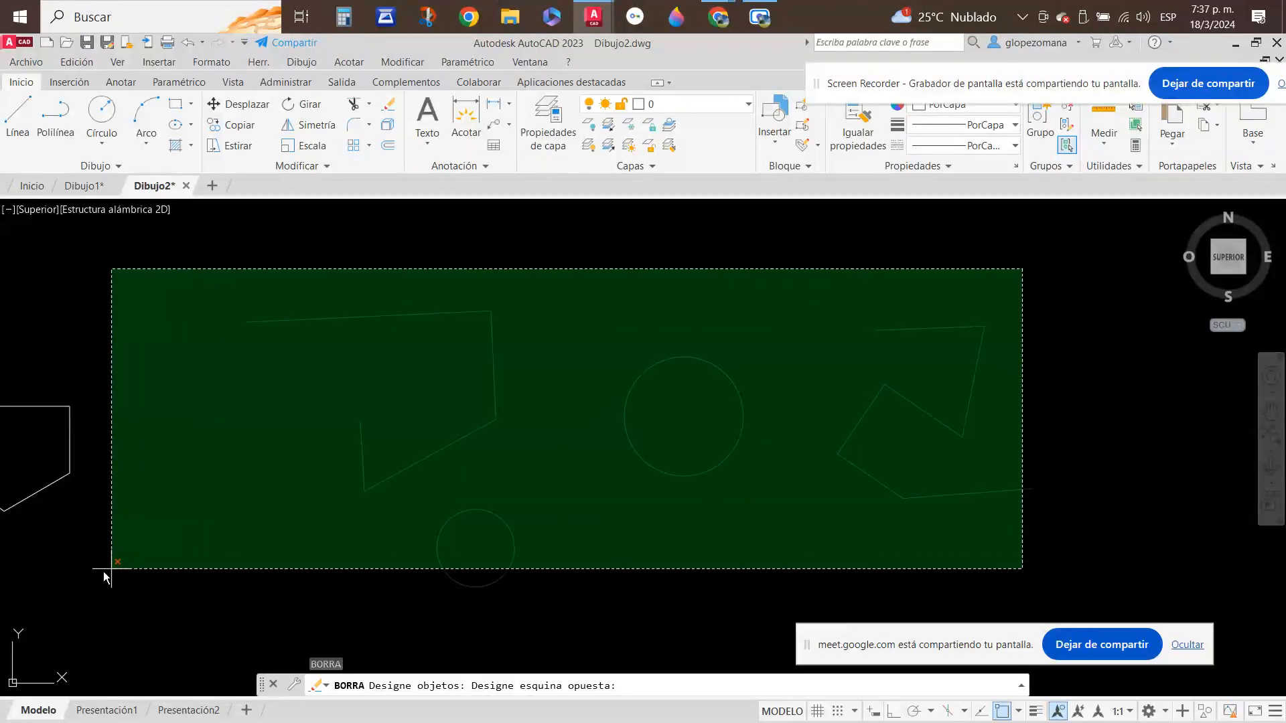
{"action": "left_click", "coordinate": [107, 573]}
{"action": "key", "text": "Return"}
{"action": "middle_click_drag", "start_coordinate": [214, 483], "coordinate": [315, 462]}
{"action": "left_click", "coordinate": [135, 421]}
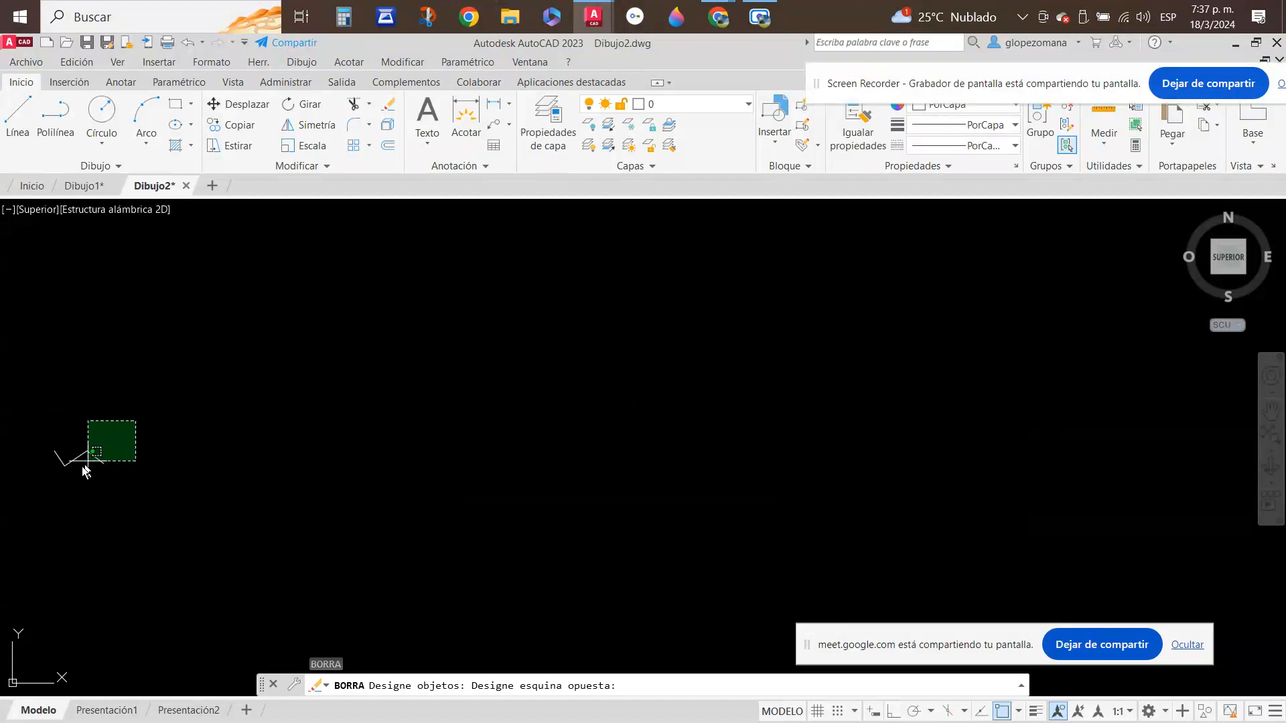
{"action": "left_click", "coordinate": [37, 495]}
{"action": "key", "text": "Return"}
{"action": "key", "text": "Escape"}
{"action": "key", "text": "Escape"}
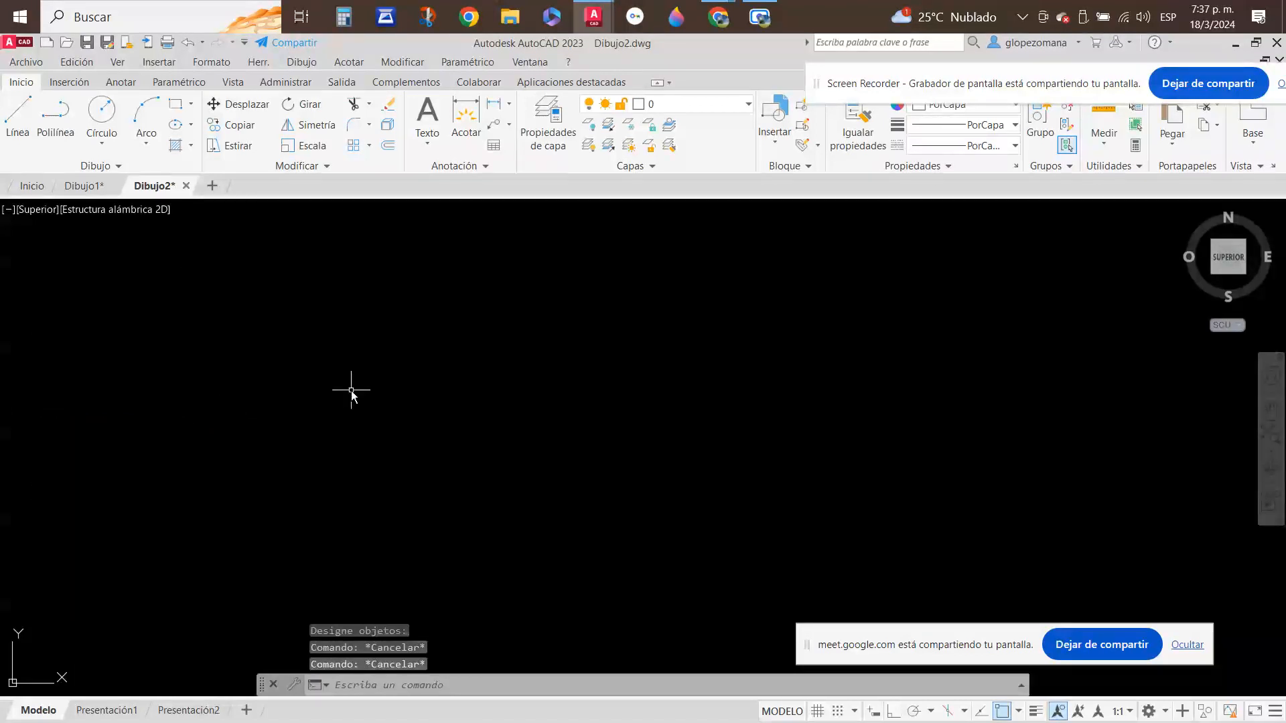
- Draw a single oblique line descending to the right in the empty drawing, and end the command
{"action": "left_click", "coordinate": [18, 115]}
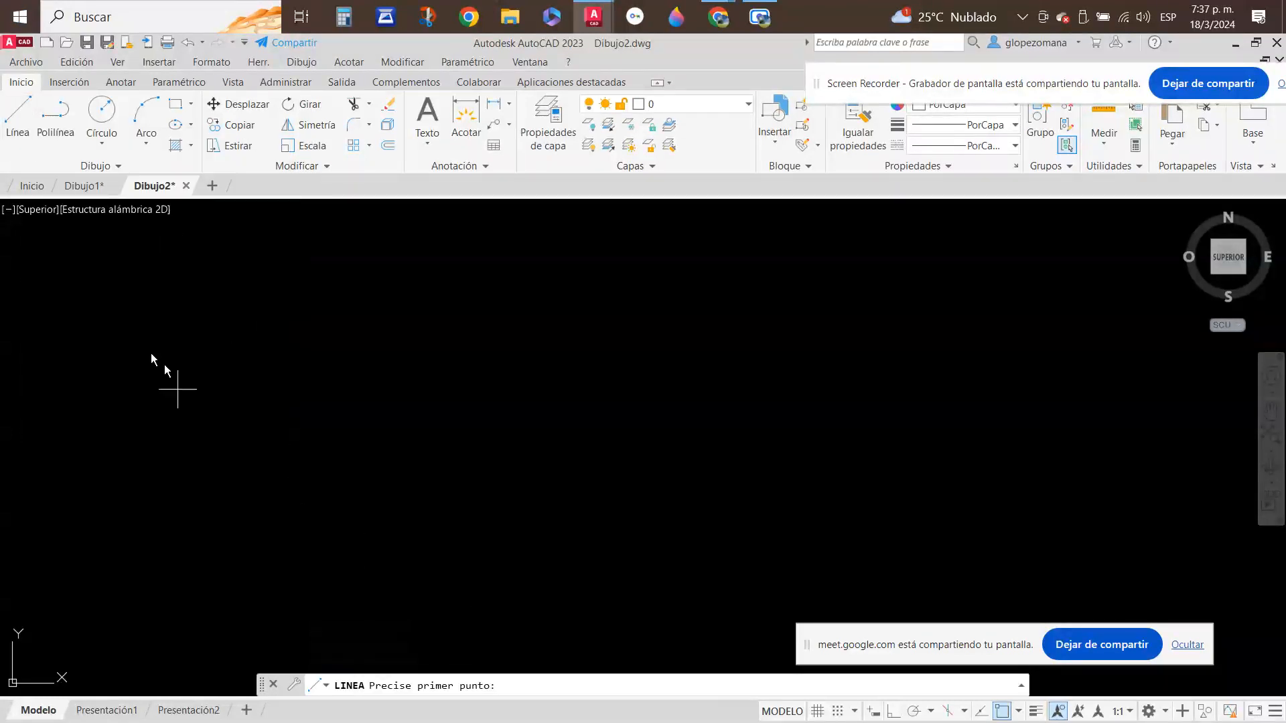
{"action": "left_click", "coordinate": [130, 342]}
{"action": "left_click", "coordinate": [226, 422]}
{"action": "key", "text": "Escape"}
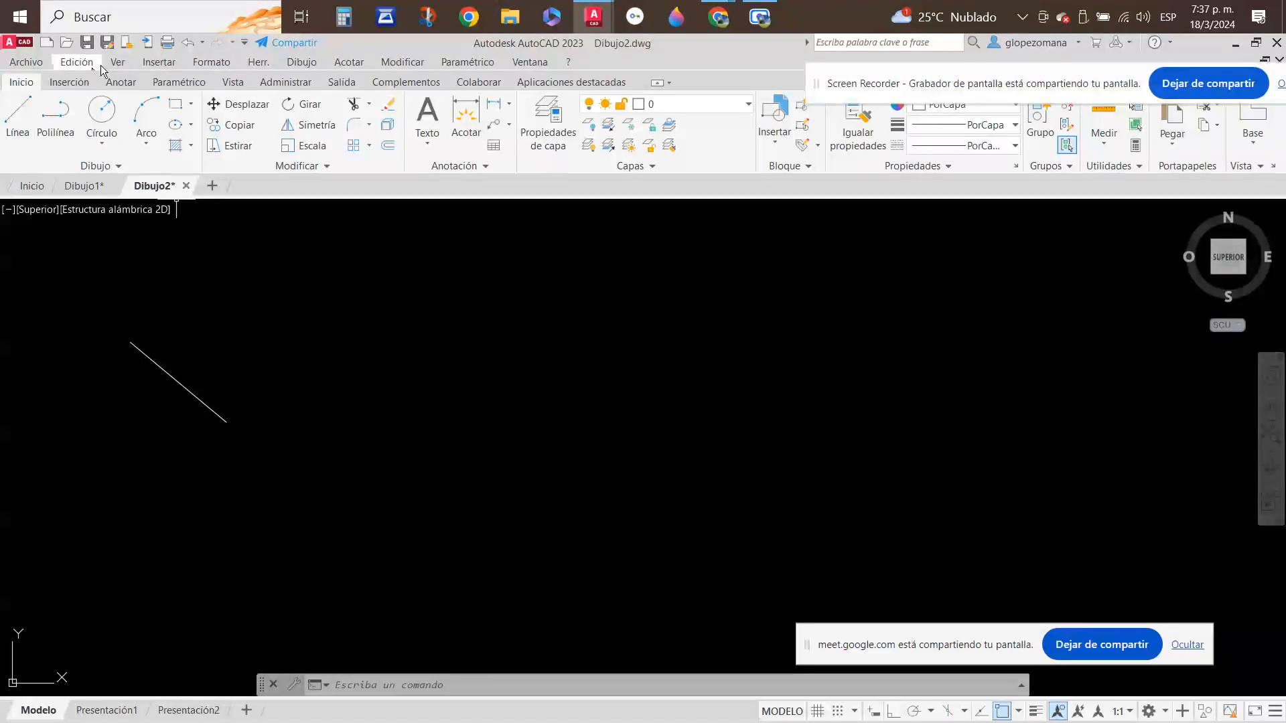
- Start the Line command a different way, draw a second oblique line beside the first, and end the command
{"action": "left_click", "coordinate": [302, 63]}
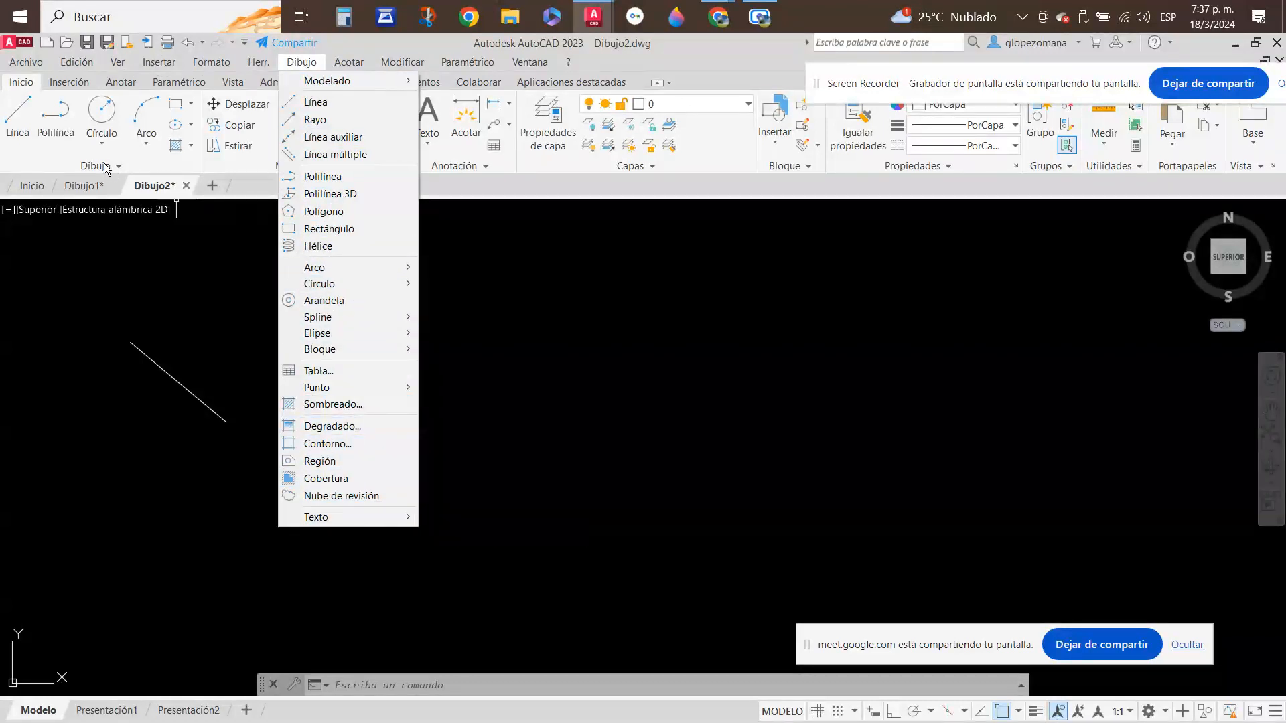
{"action": "left_click", "coordinate": [320, 103]}
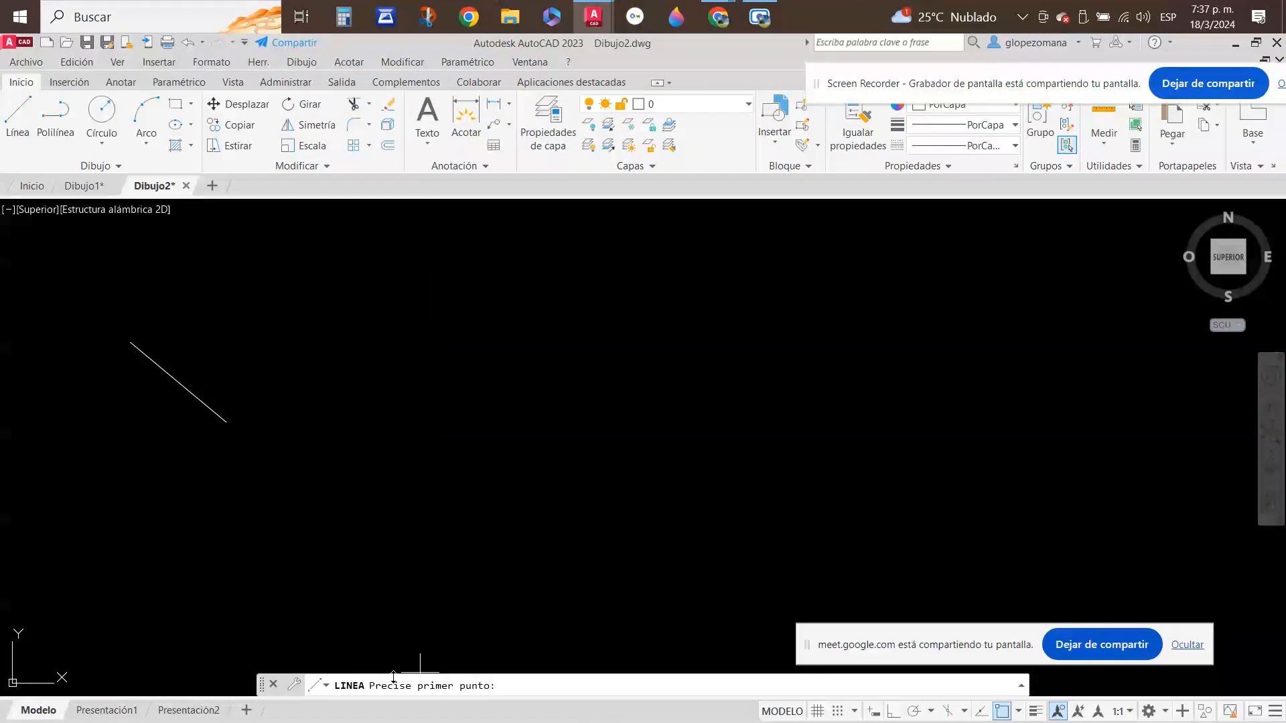
{"action": "left_click", "coordinate": [269, 315]}
{"action": "left_click", "coordinate": [358, 414]}
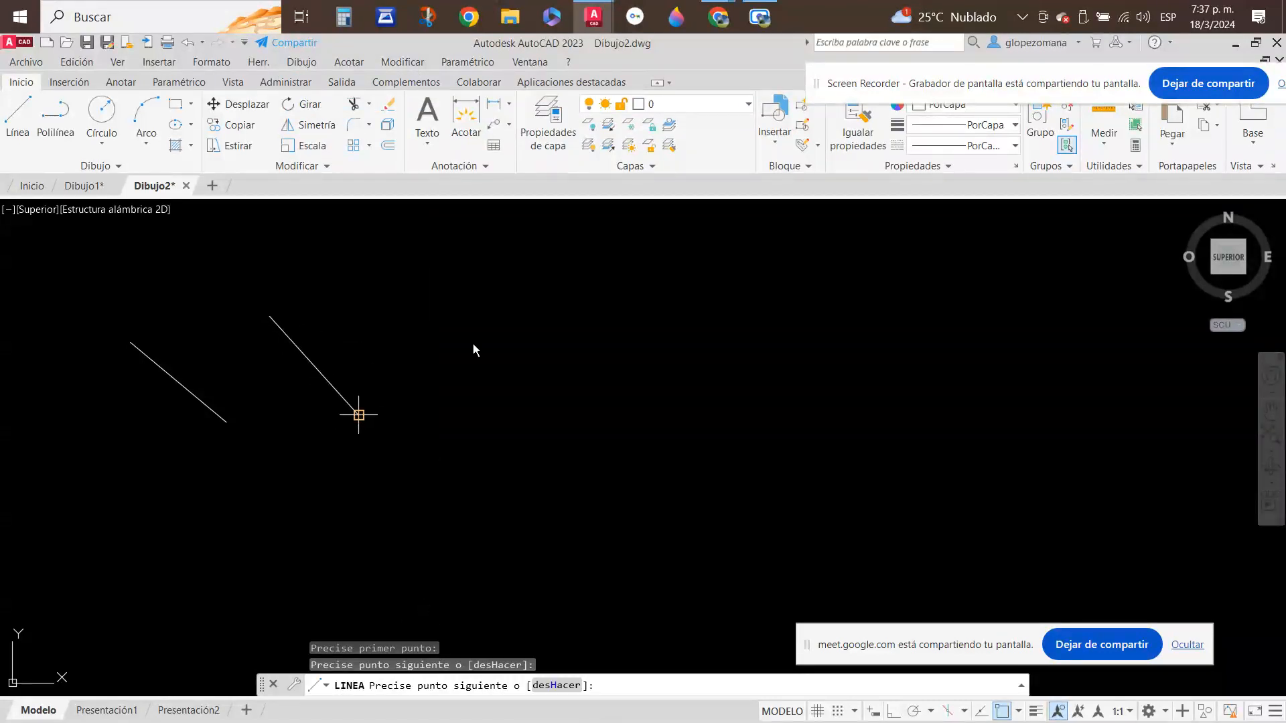
{"action": "key", "text": "Escape"}
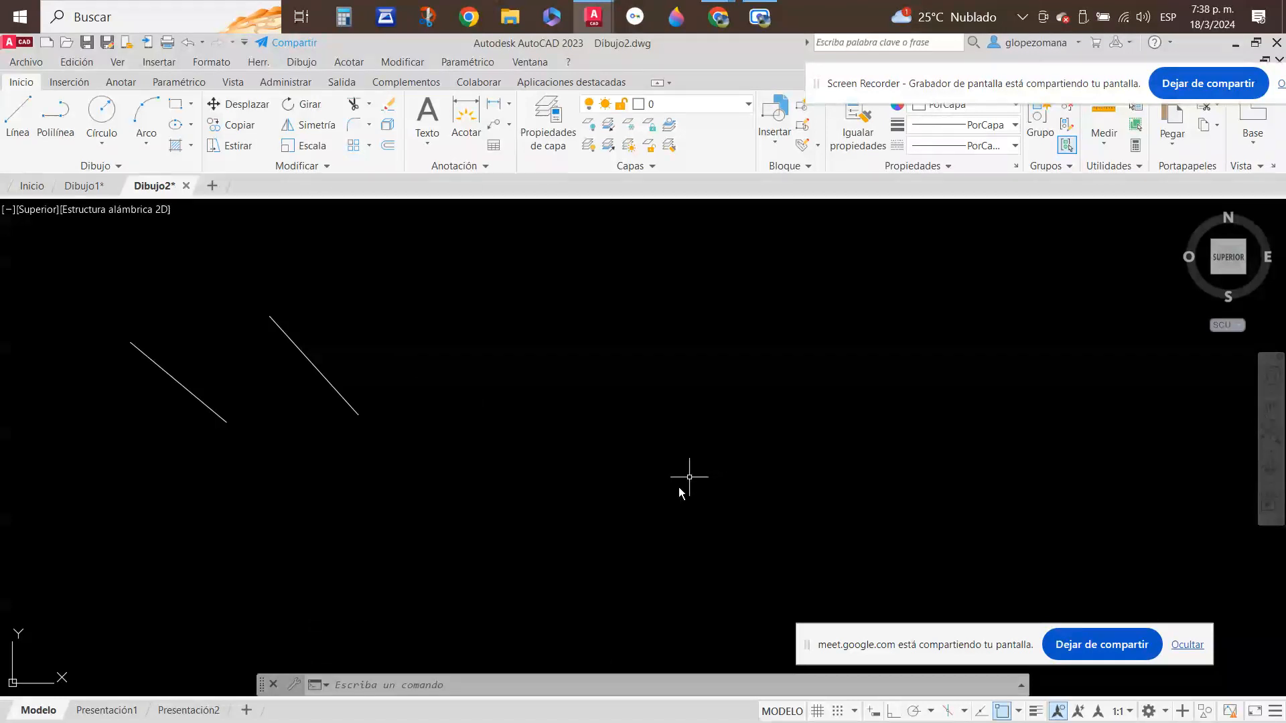
- Start and cancel the Line command, and look through the command suggestions for L down to LLAMADA (DIRECTRIZM) without running one
{"action": "left_click", "coordinate": [18, 115]}
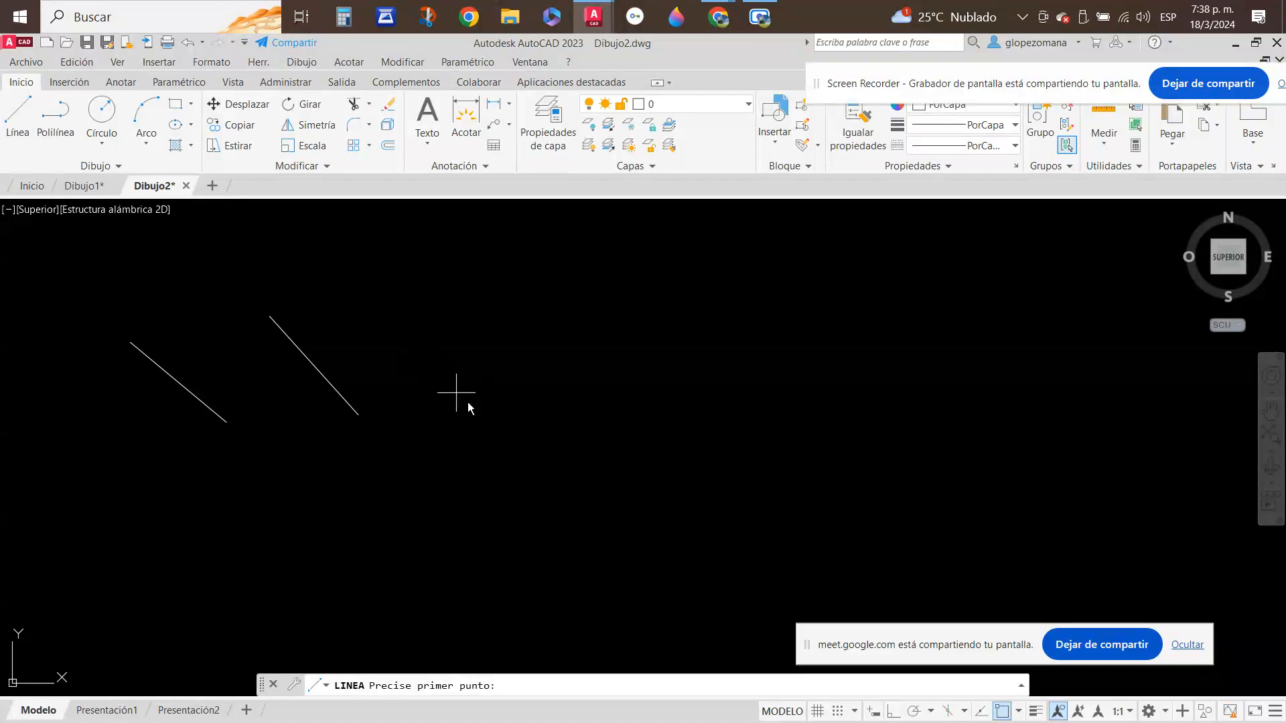
{"action": "key", "text": "Escape"}
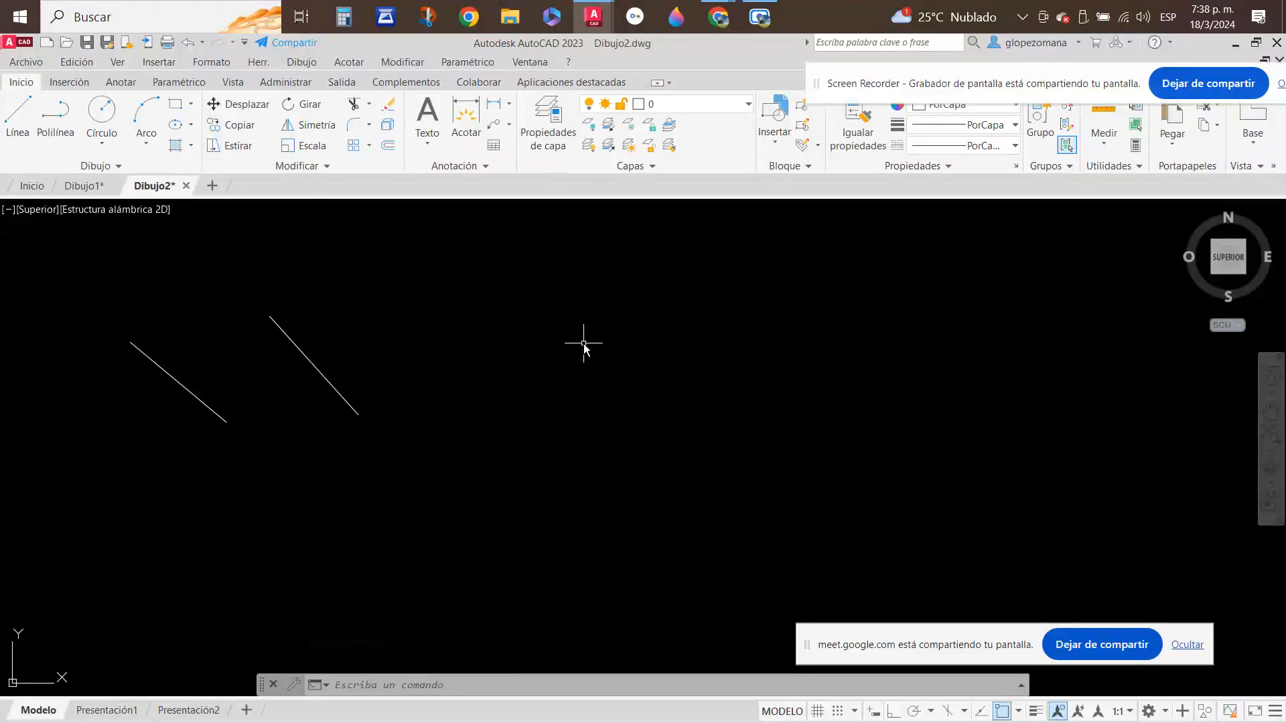
{"action": "type", "text": "l"}
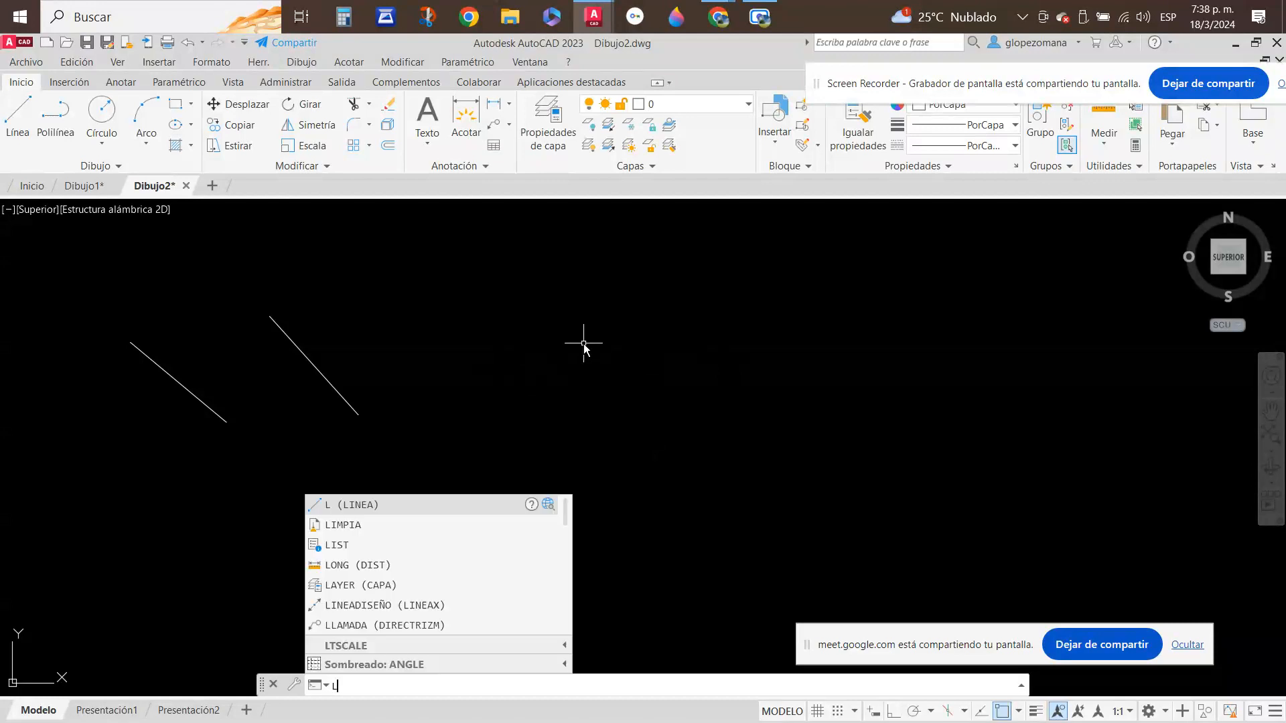
{"action": "key", "text": "Down"}
{"action": "key", "text": "Down"}
{"action": "key", "text": "Down"}
{"action": "key", "text": "Down"}
{"action": "key", "text": "Down"}
{"action": "key", "text": "Down"}
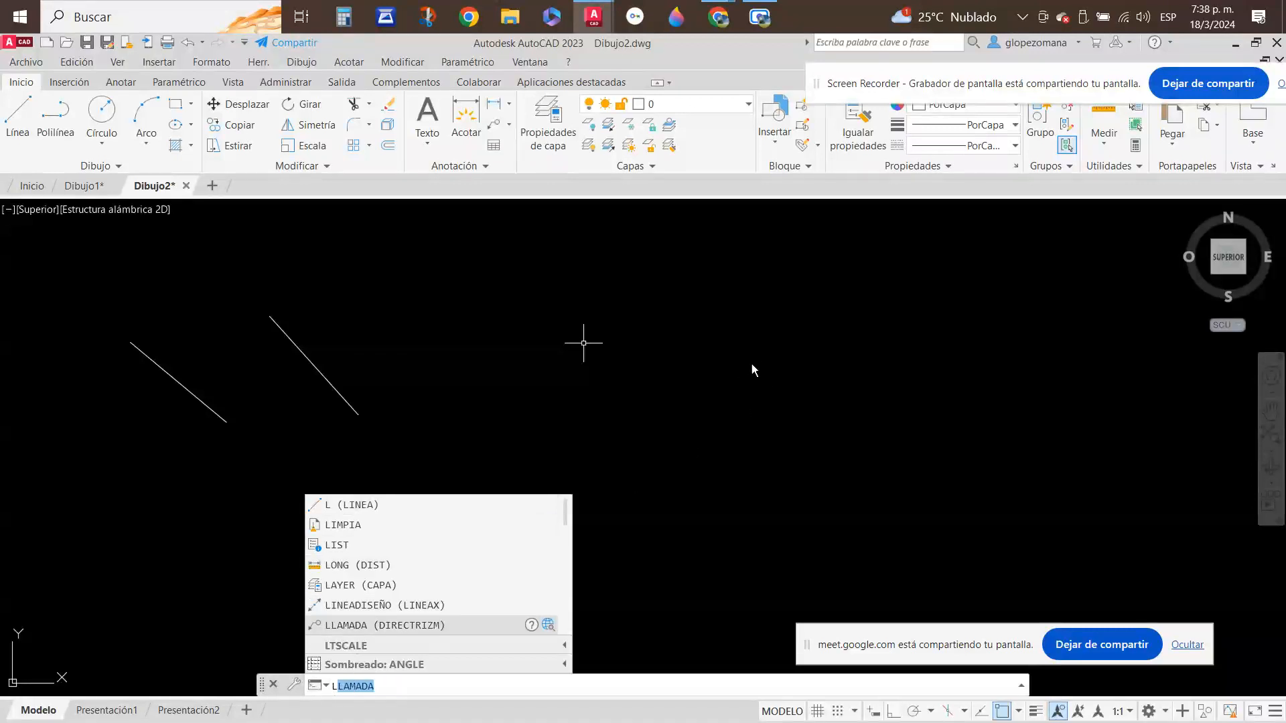
{"action": "key", "text": "Escape"}
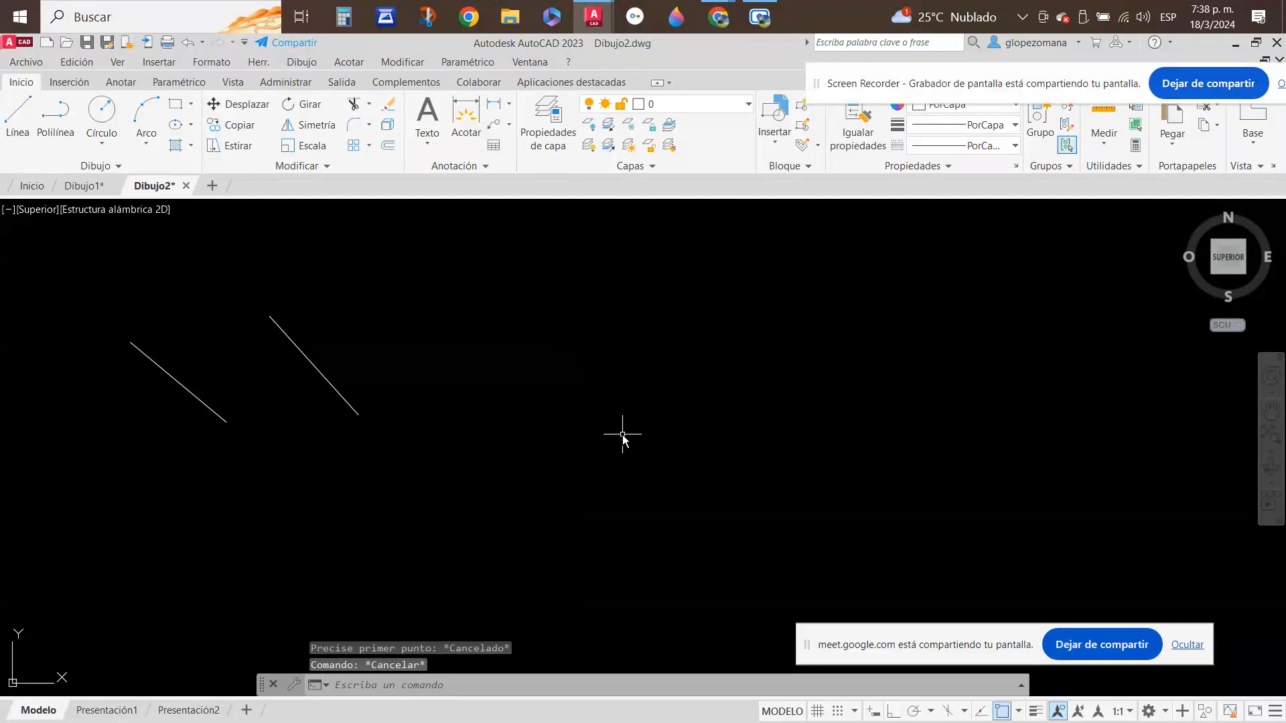
- Invoke Line by its alias L, draw a third oblique line beside the other two, and end the command
{"action": "type", "text": "l"}
{"action": "key", "text": "Return"}
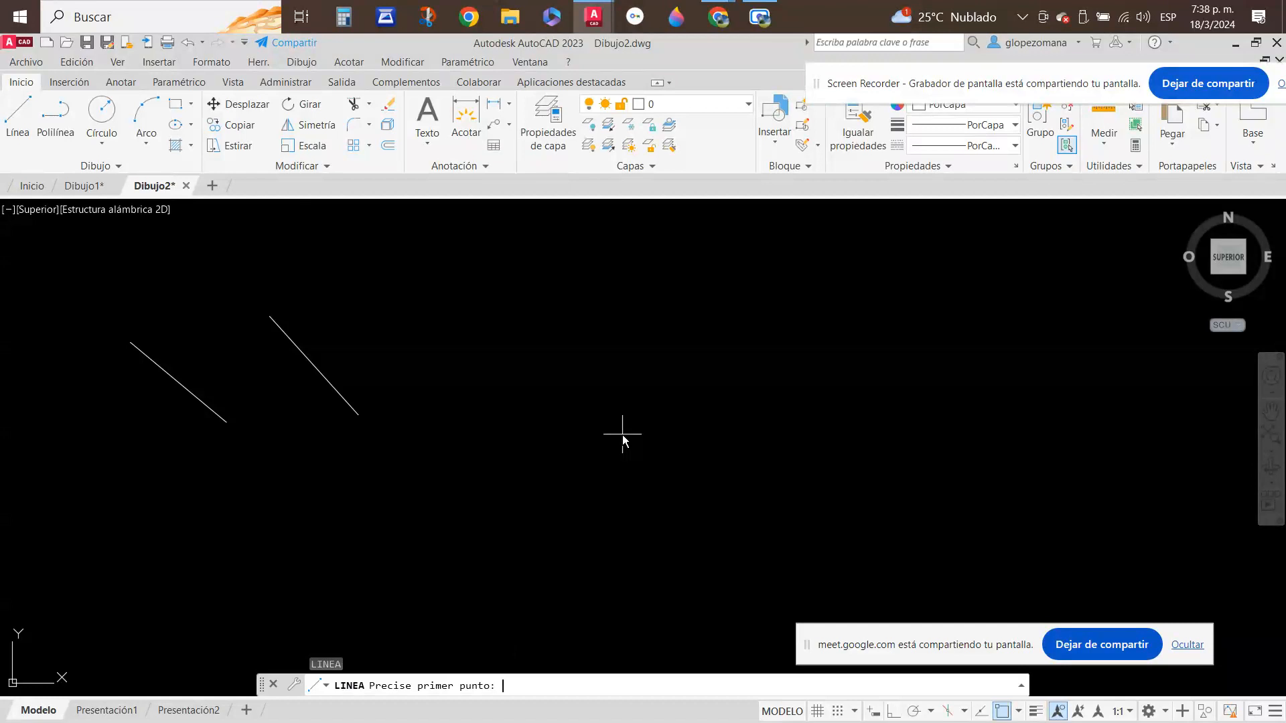
{"action": "left_click", "coordinate": [455, 300]}
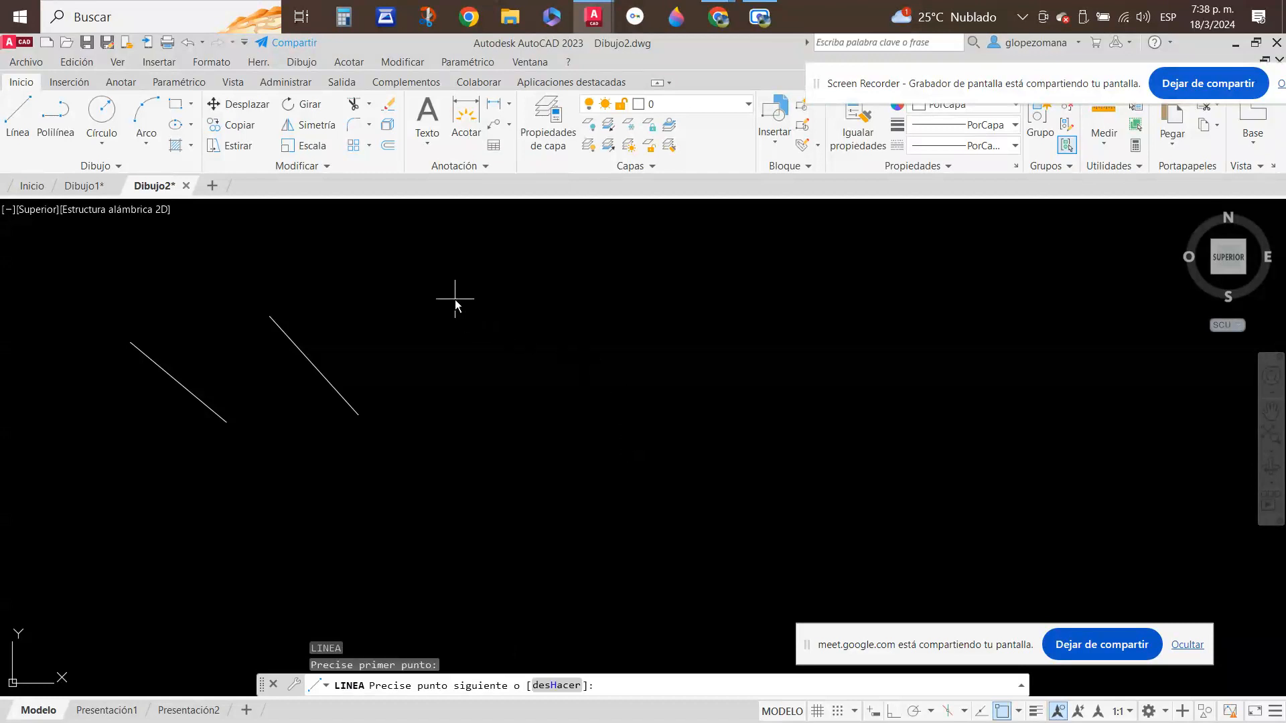
{"action": "left_click", "coordinate": [542, 416]}
{"action": "key", "text": "Return"}
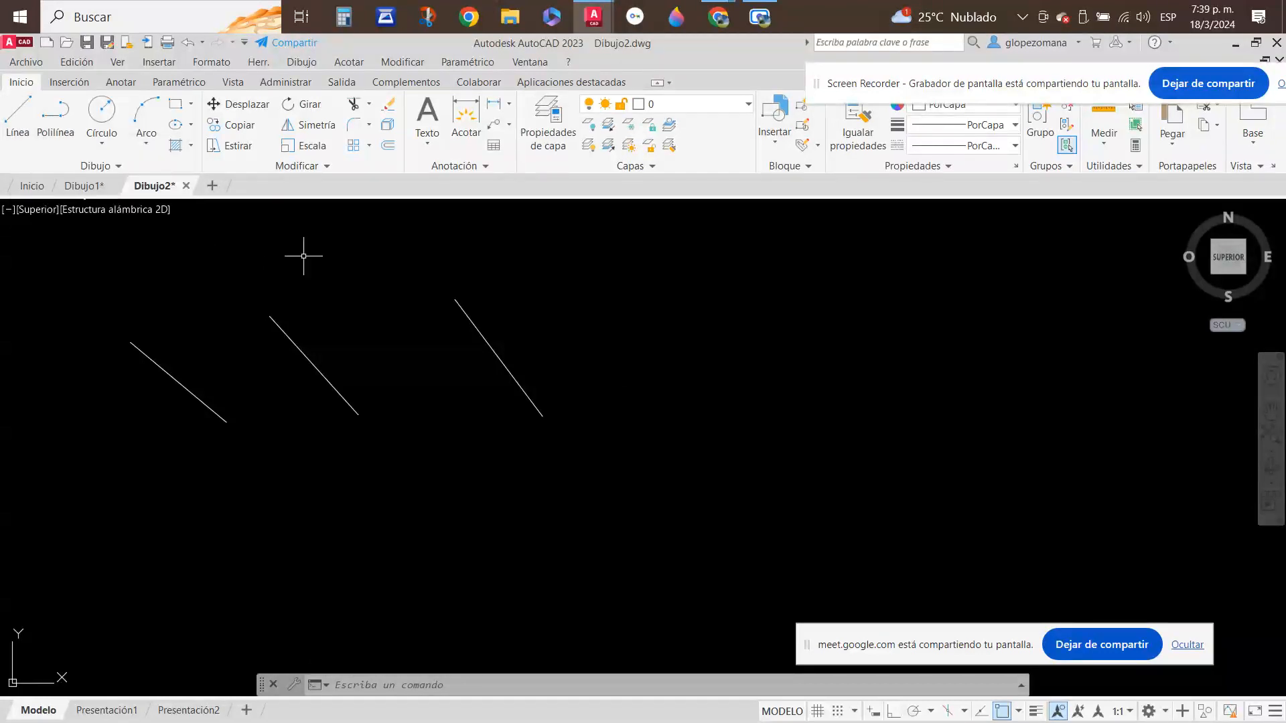
- Select the three oblique lines together with a crossing window and erase them
{"action": "left_click", "coordinate": [566, 327]}
{"action": "left_click", "coordinate": [127, 460]}
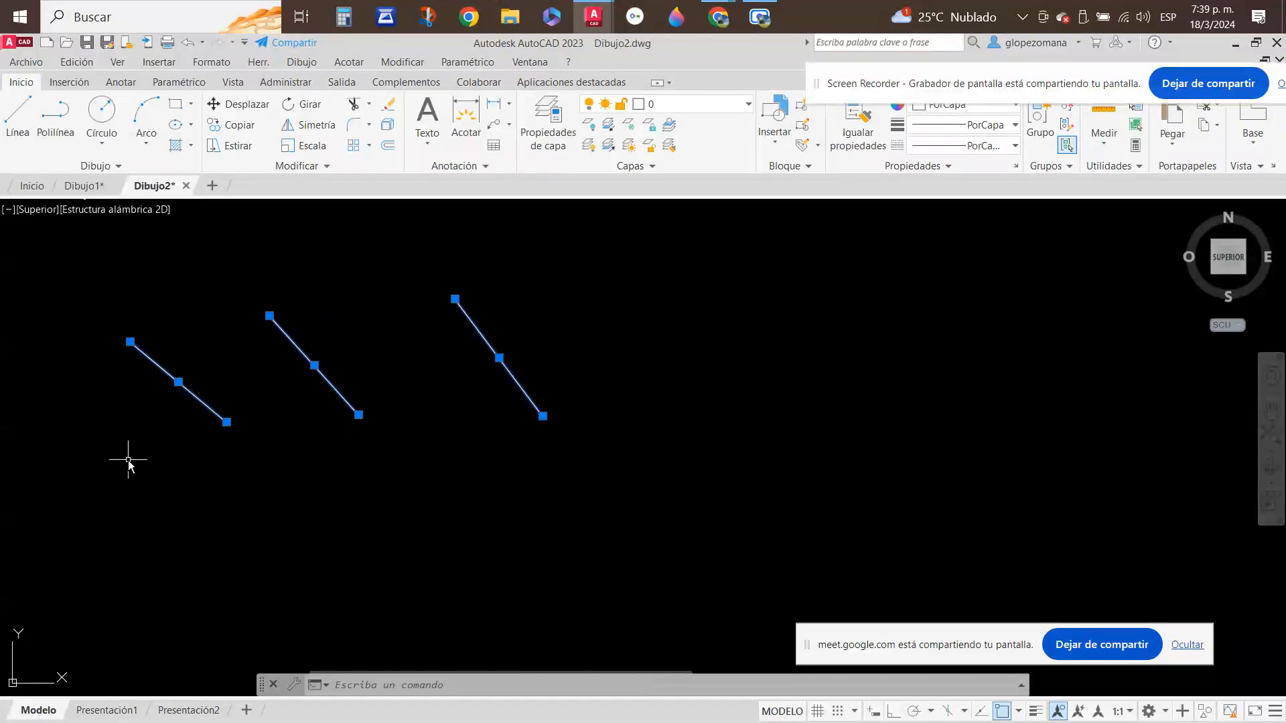
{"action": "type", "text": "e"}
{"action": "key", "text": "Return"}
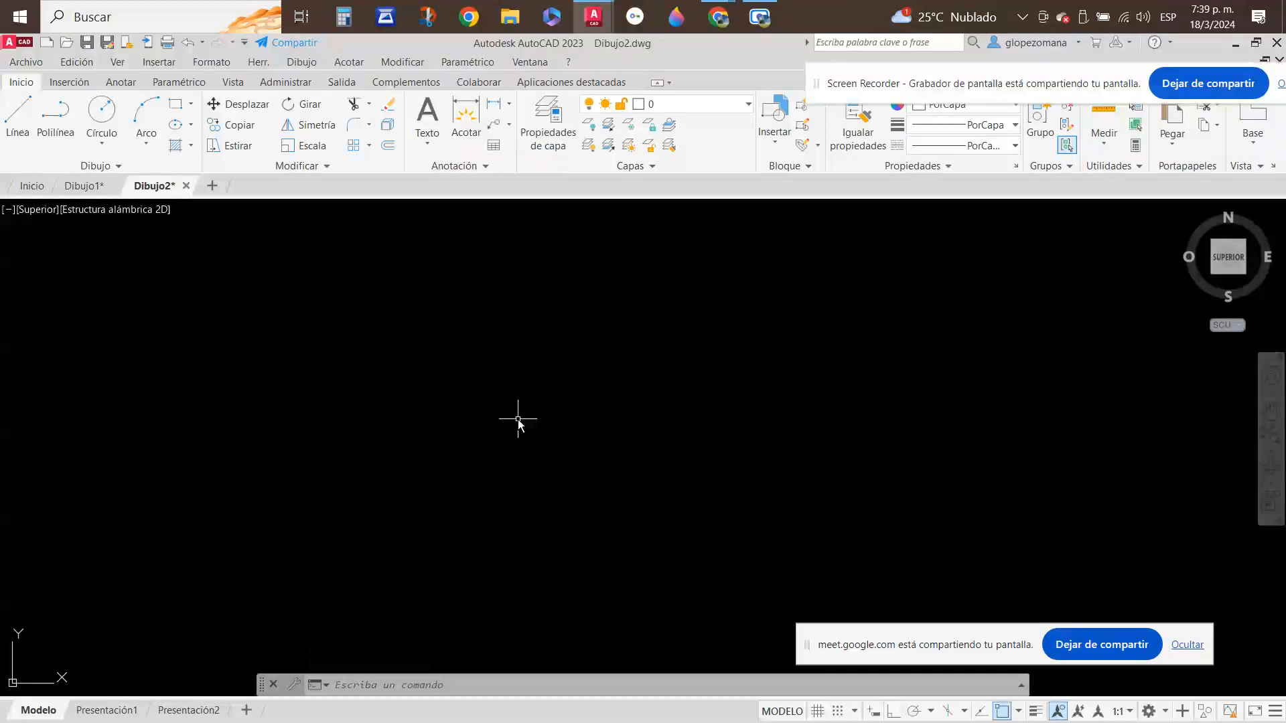
- Invoke Line by its alias L, draw two connected segments, one rising and one descending to the right, and end the command
{"action": "type", "text": "l"}
{"action": "key", "text": "Return"}
{"action": "left_click", "coordinate": [347, 376]}
{"action": "left_click", "coordinate": [530, 290]}
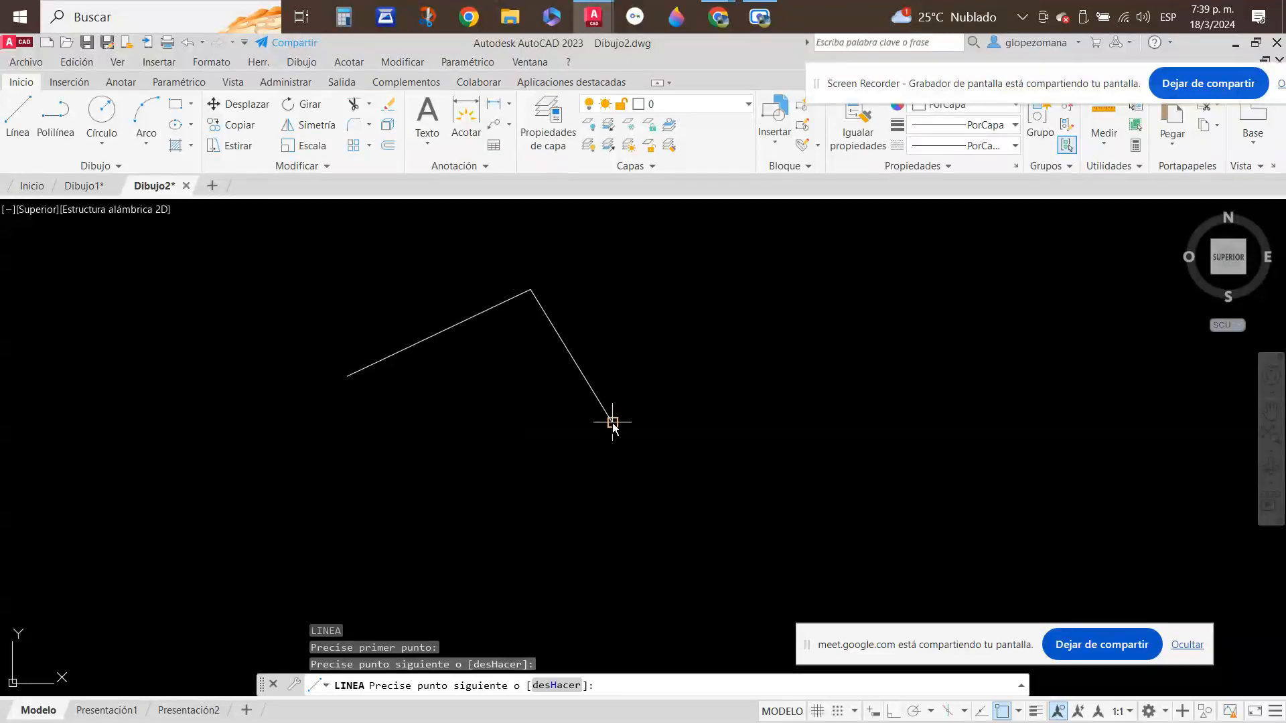
{"action": "left_click", "coordinate": [612, 422]}
{"action": "key", "text": "Return"}
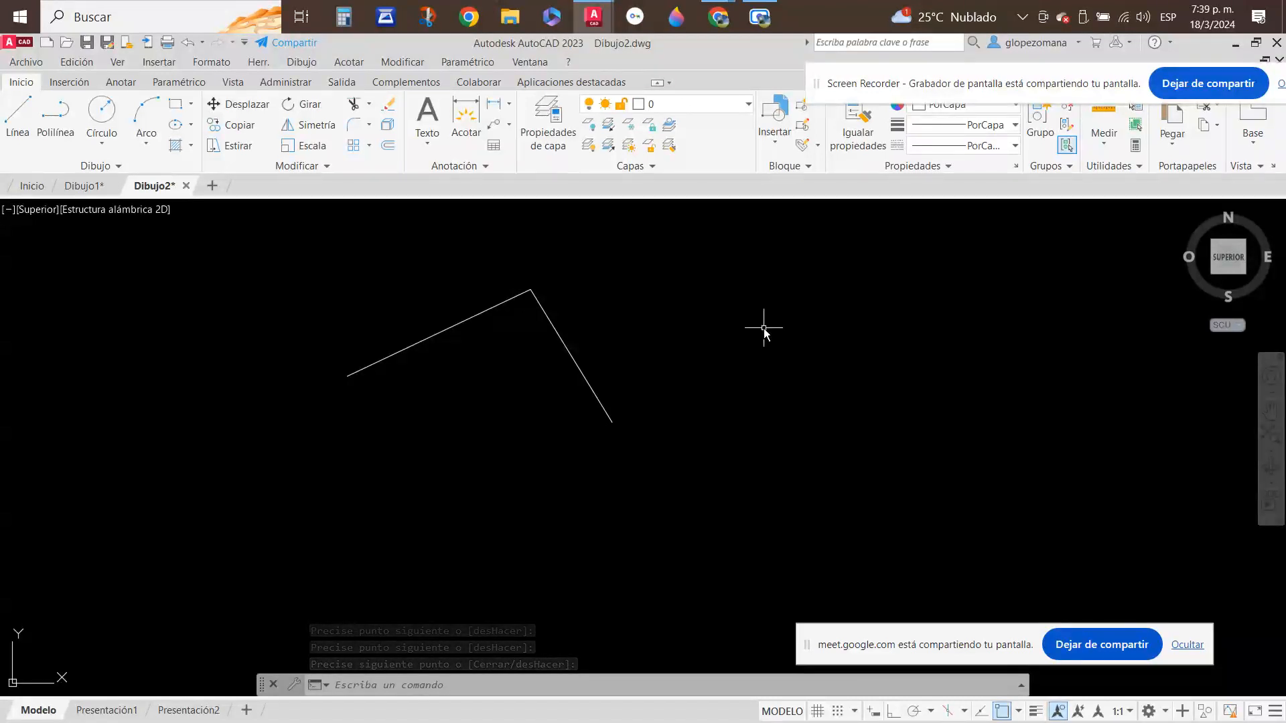
- Start Erase by its alias E before selecting anything, window-select both connected segments, and confirm their removal
{"action": "key", "text": "Escape"}
{"action": "type", "text": "e"}
{"action": "key", "text": "Return"}
{"action": "left_click", "coordinate": [694, 261]}
{"action": "left_click", "coordinate": [395, 427]}
{"action": "key", "text": "Return"}
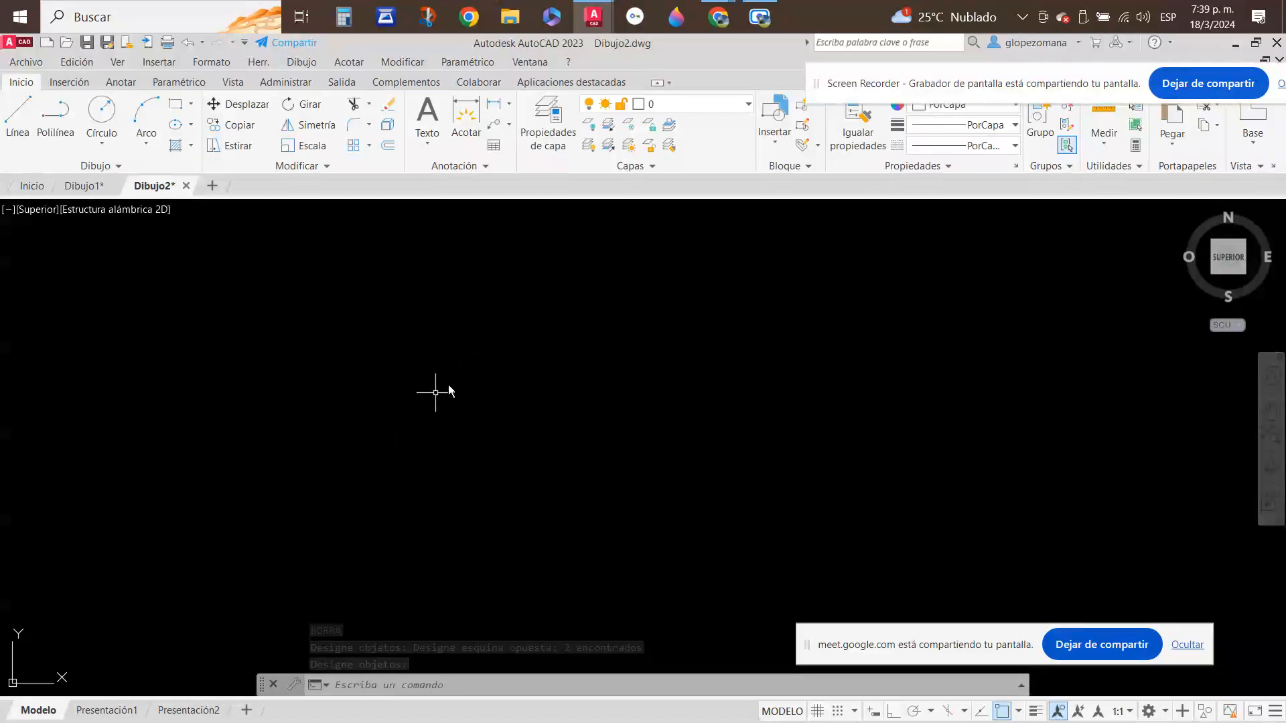
- Switch to the DAPC-02 guide in Chrome, review the section on invoking commands with its rectang example, and return to AutoCAD
{"action": "mouse_move", "coordinate": [718, 17]}
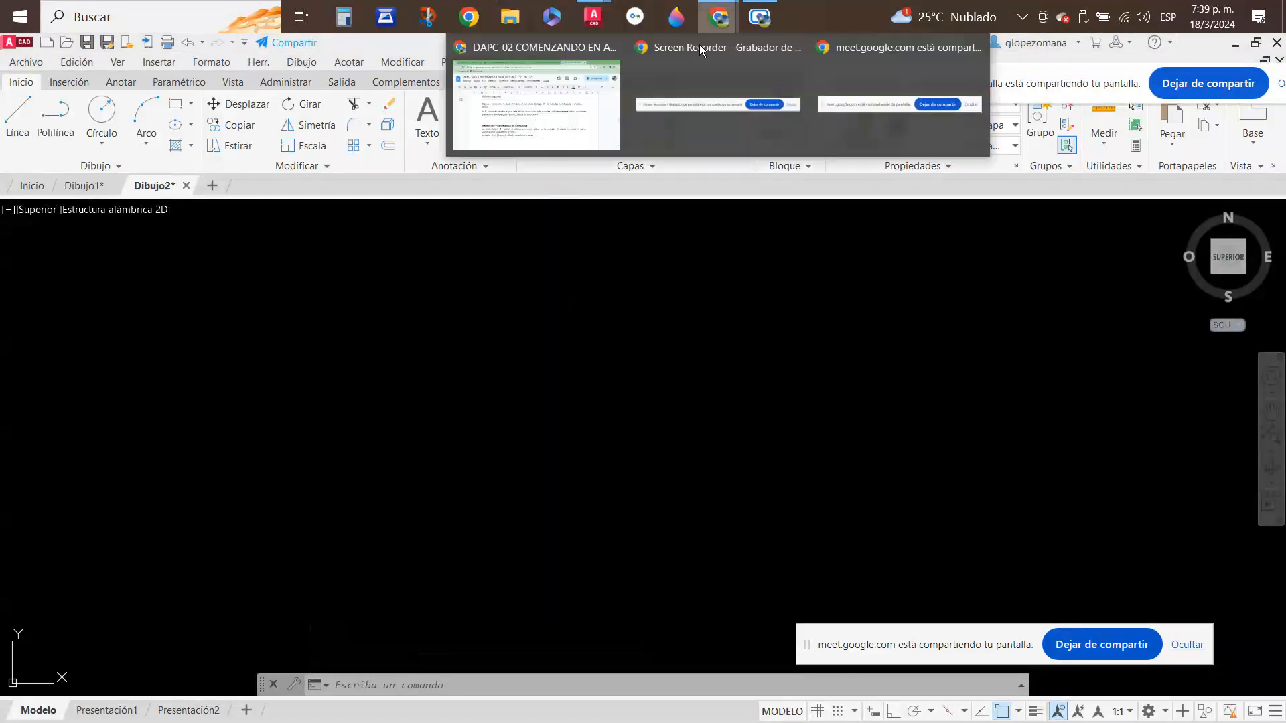
{"action": "left_click", "coordinate": [529, 119]}
{"action": "scroll", "coordinate": [674, 499], "scroll_direction": "up", "scroll_amount": 1}
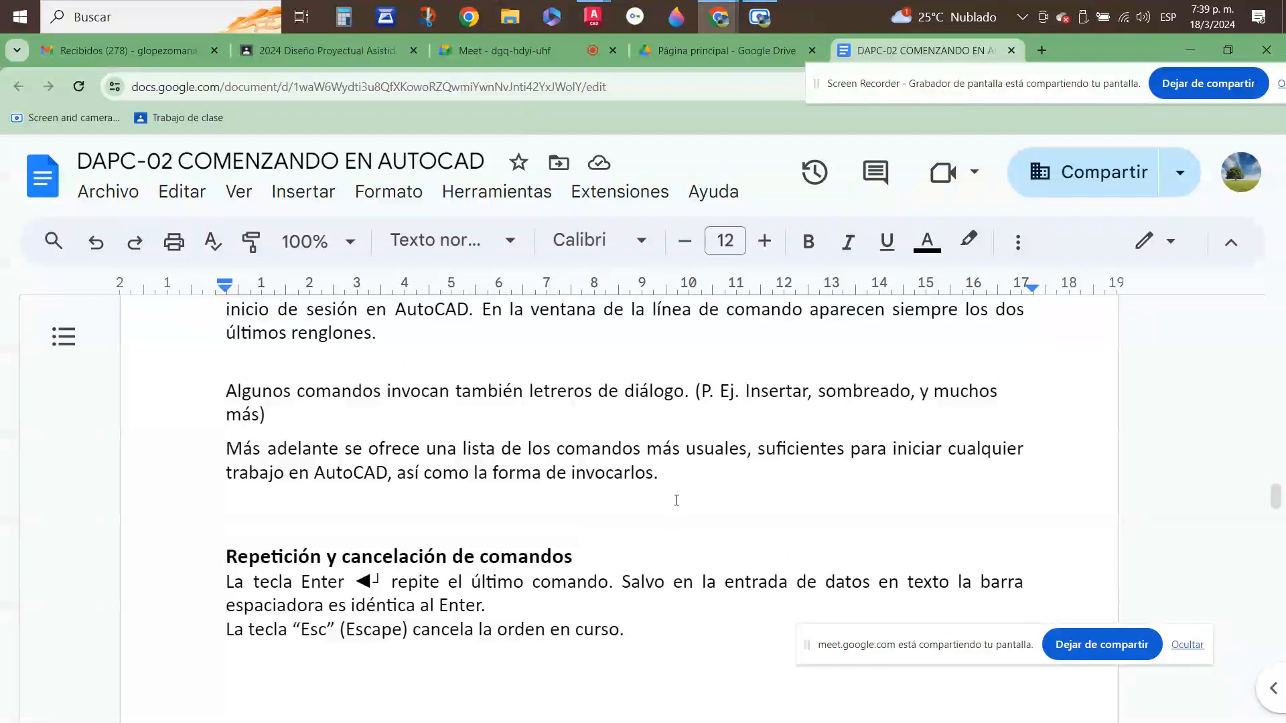
{"action": "scroll", "coordinate": [676, 500], "scroll_direction": "up", "scroll_amount": 7}
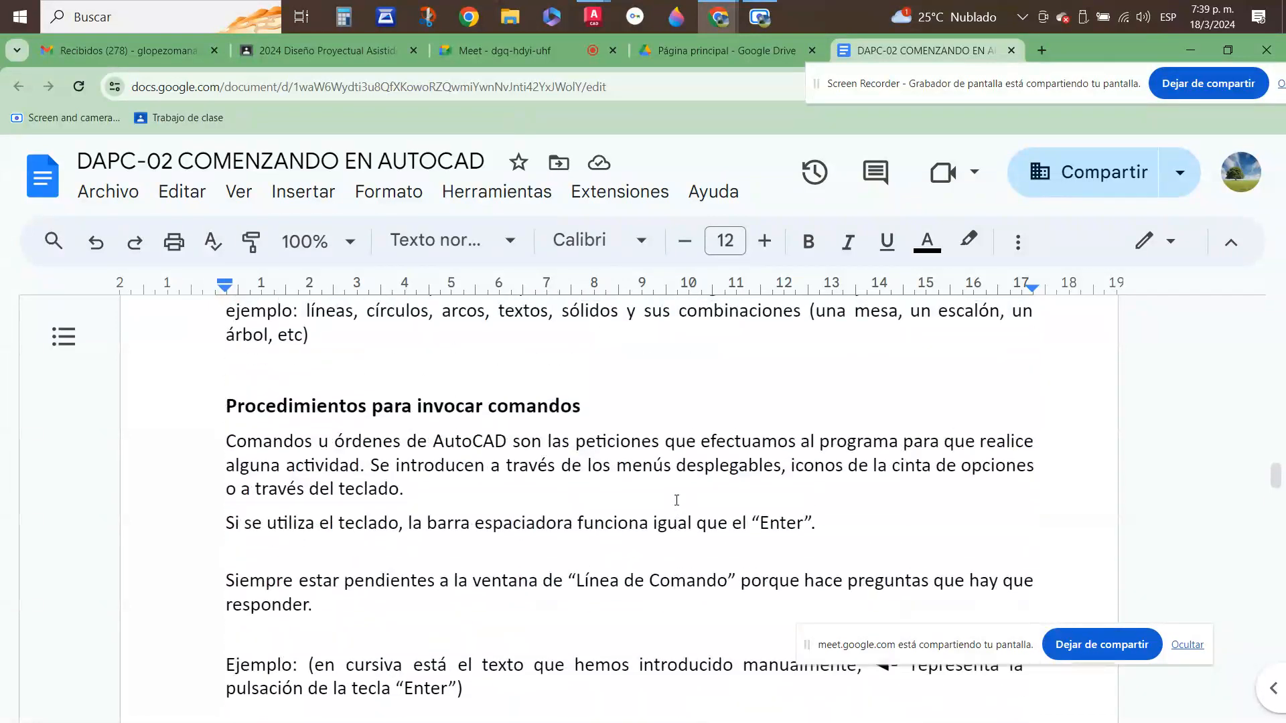
{"action": "scroll", "coordinate": [677, 500], "scroll_direction": "down", "scroll_amount": 2}
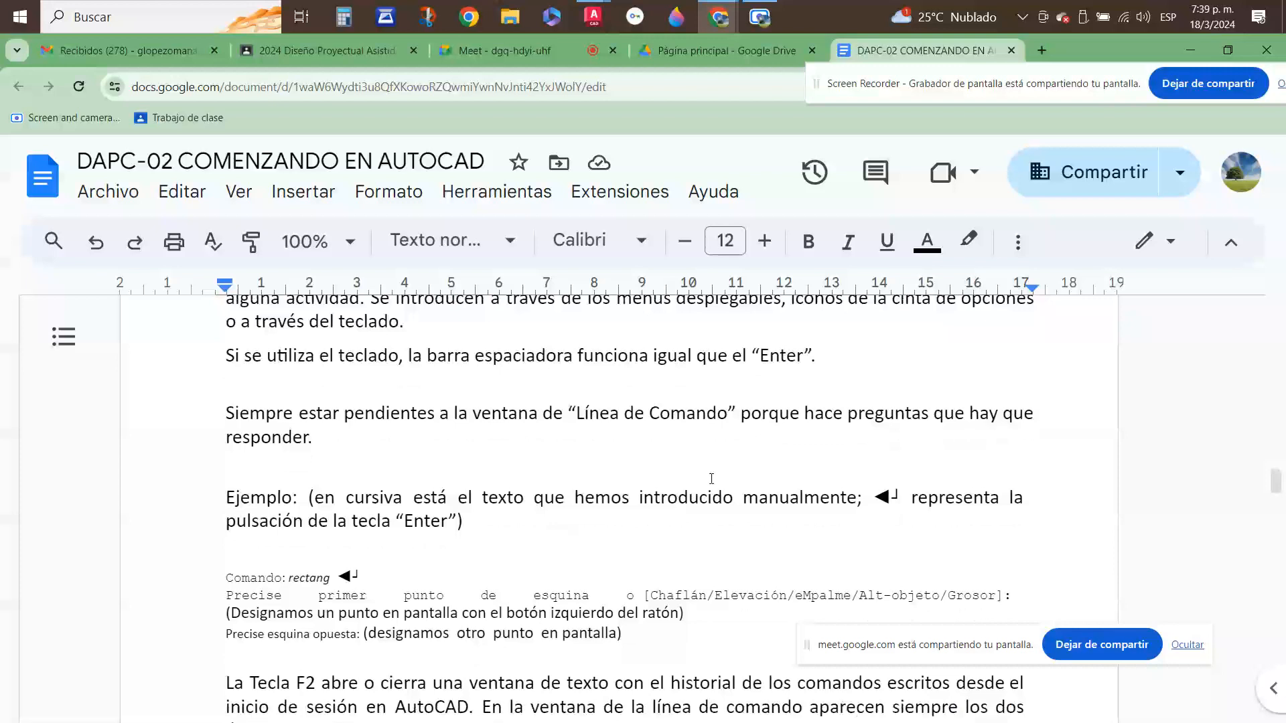
{"action": "scroll", "coordinate": [711, 479], "scroll_direction": "down", "scroll_amount": 2}
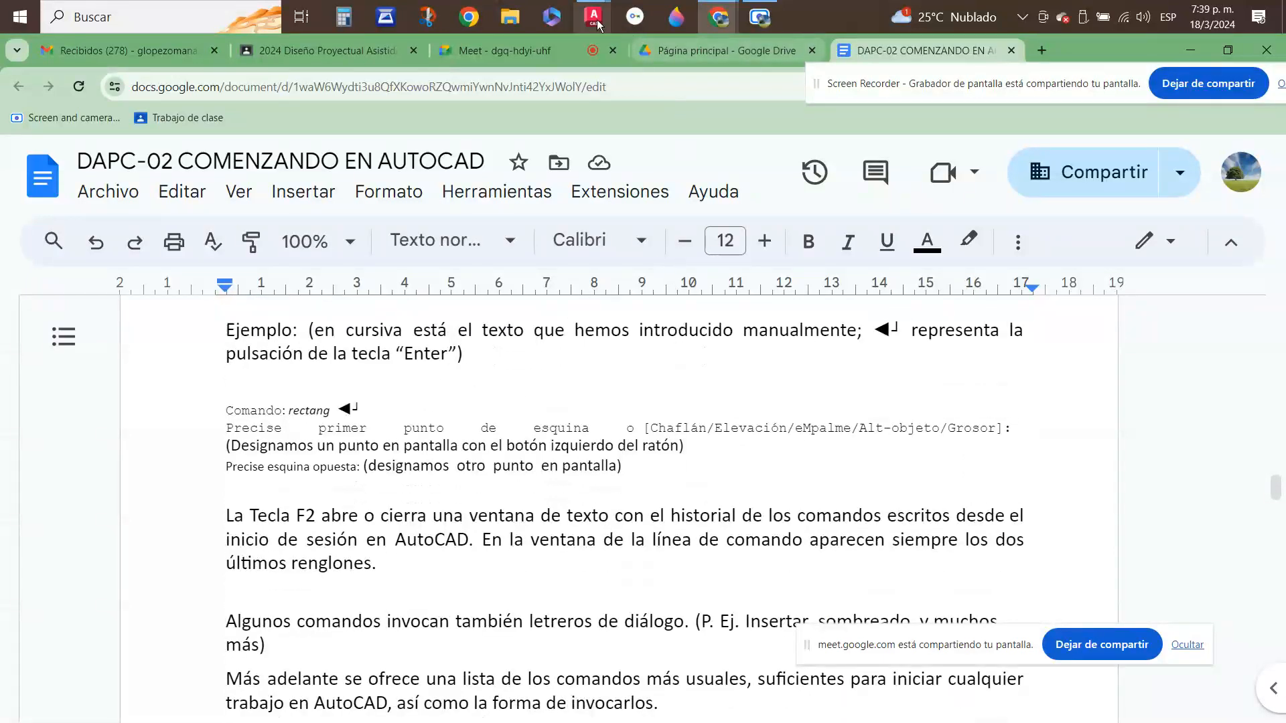
{"action": "mouse_move", "coordinate": [593, 22]}
{"action": "left_click", "coordinate": [703, 114]}
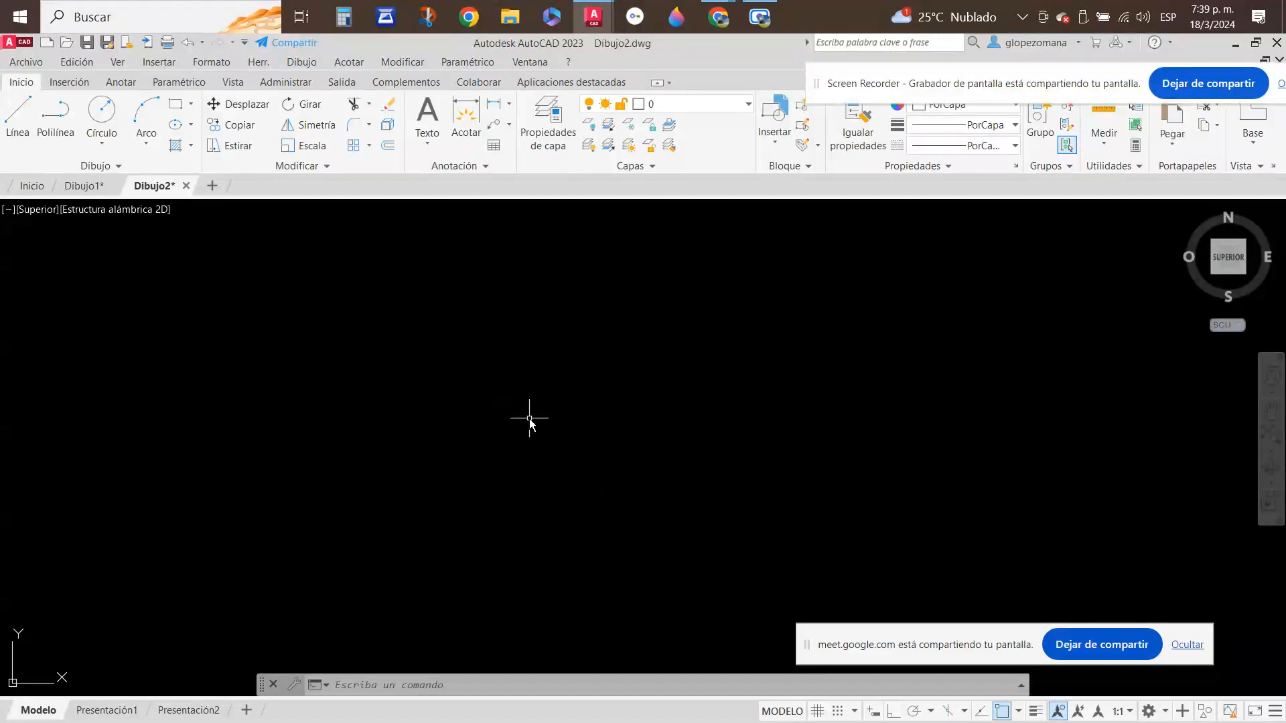
- Look through the command suggestions for LI, start LINEA from the suggestions, and cancel the command
{"action": "type", "text": "li"}
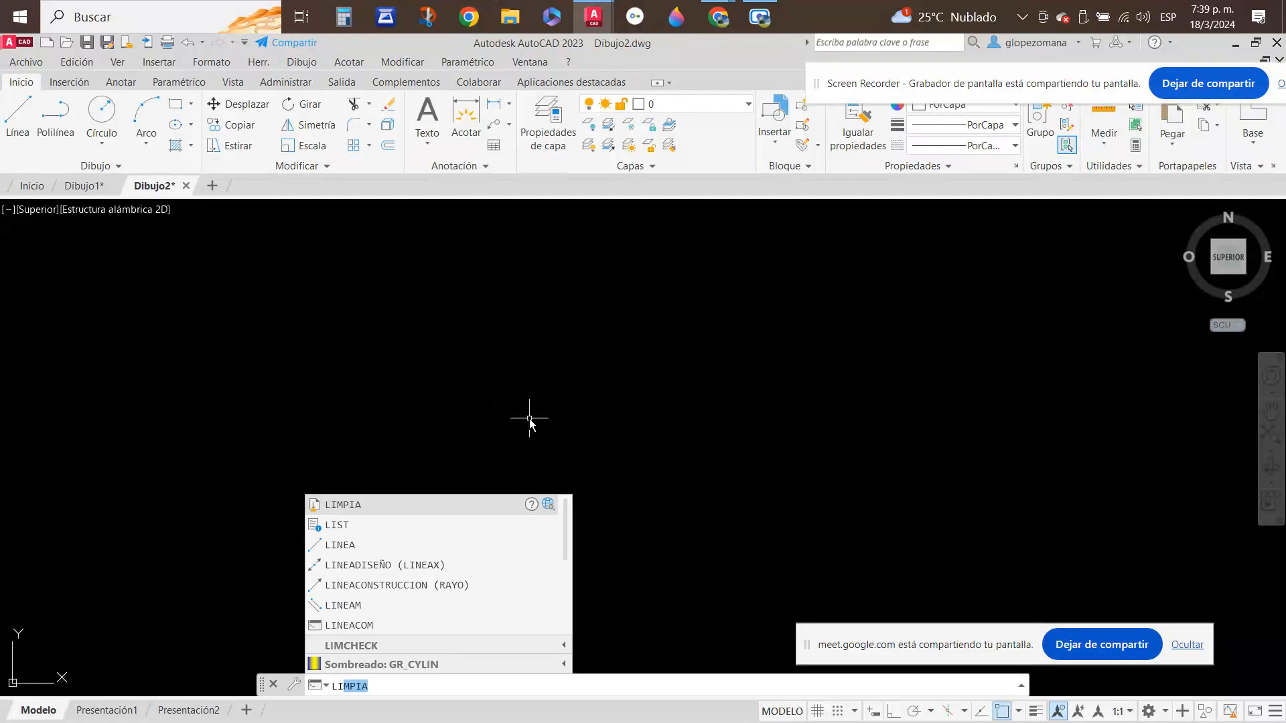
{"action": "key", "text": "Escape"}
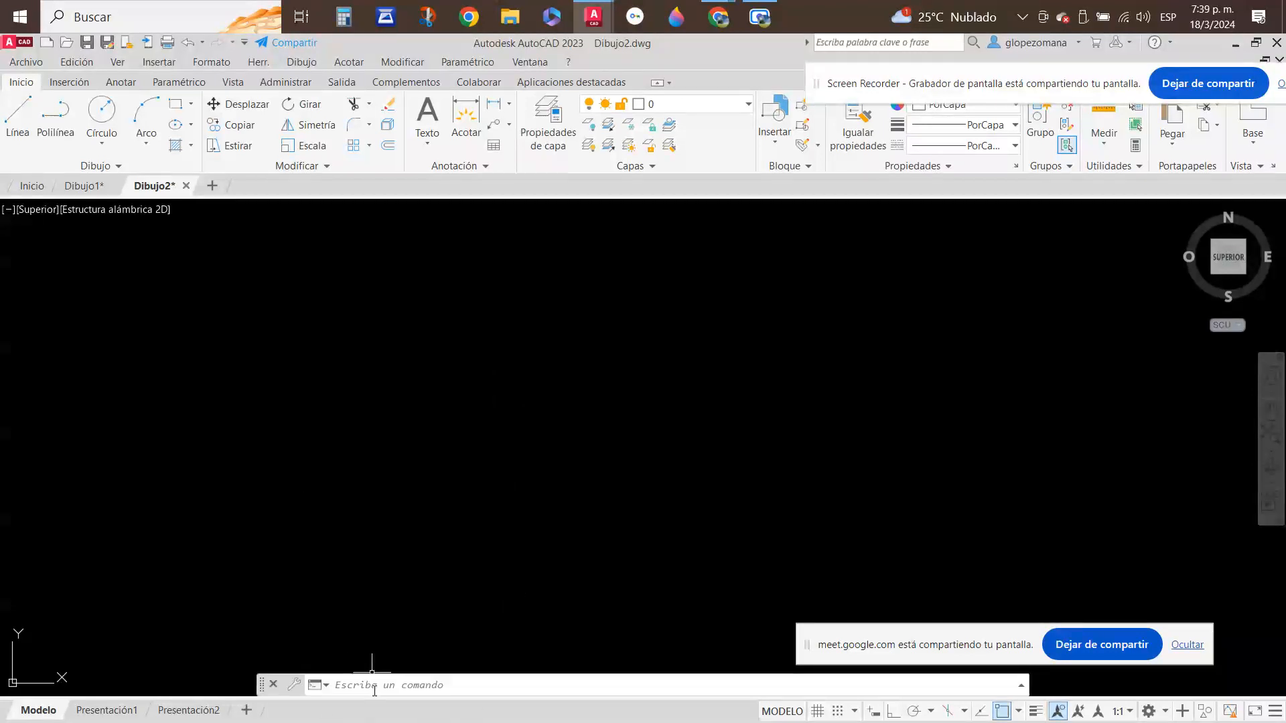
{"action": "left_click", "coordinate": [379, 688]}
{"action": "type", "text": "LI"}
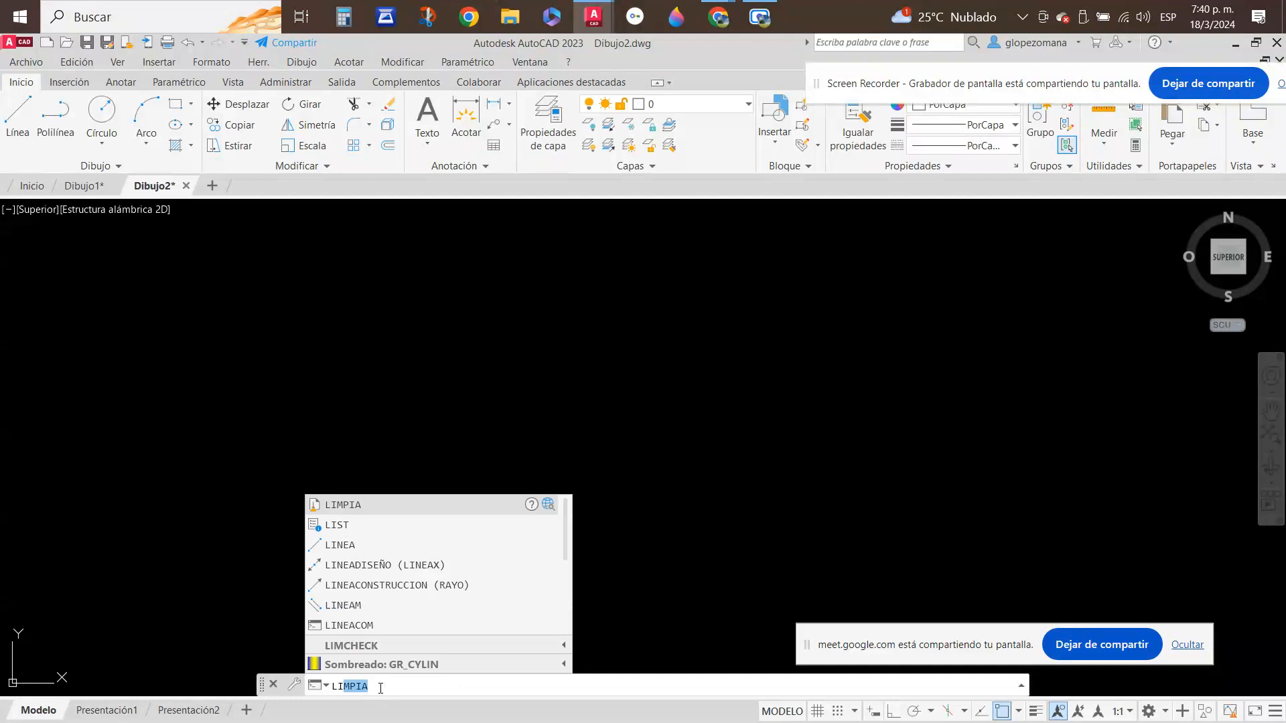
{"action": "key", "text": "BackSpace"}
{"action": "key", "text": "BackSpace"}
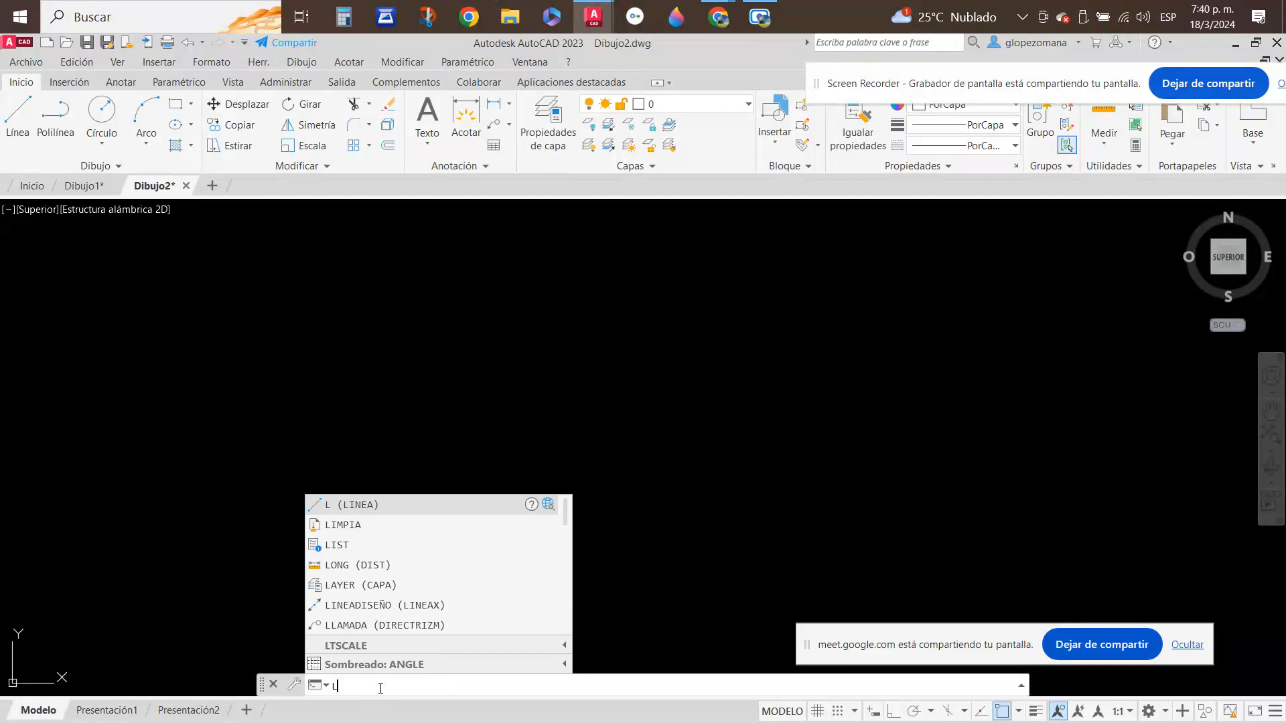
{"action": "type", "text": "INEA"}
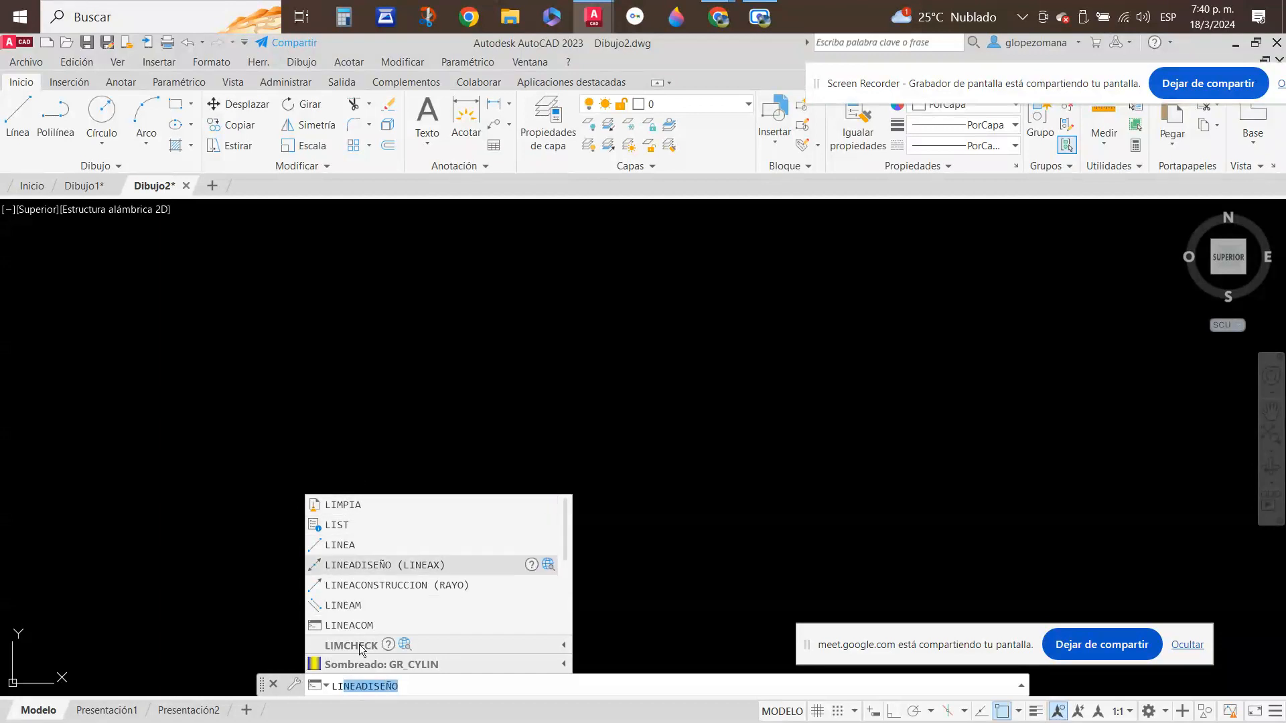
{"action": "left_click", "coordinate": [345, 545]}
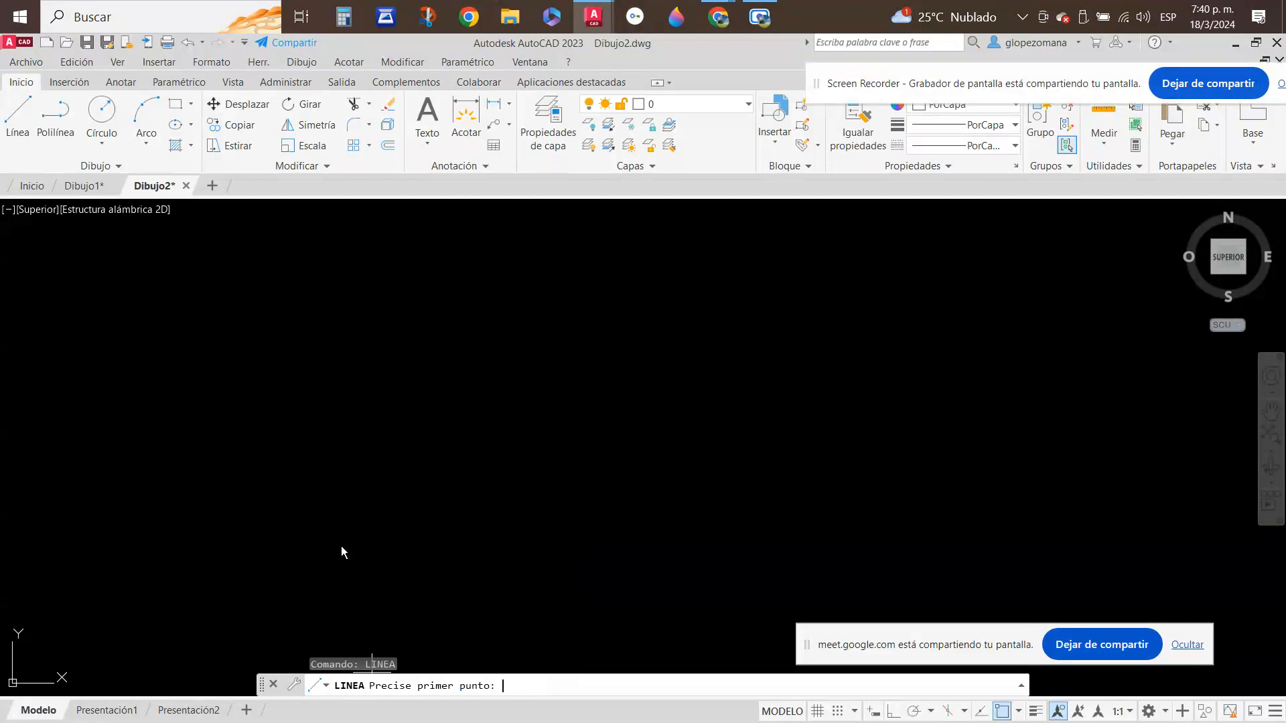
{"action": "key", "text": "Escape"}
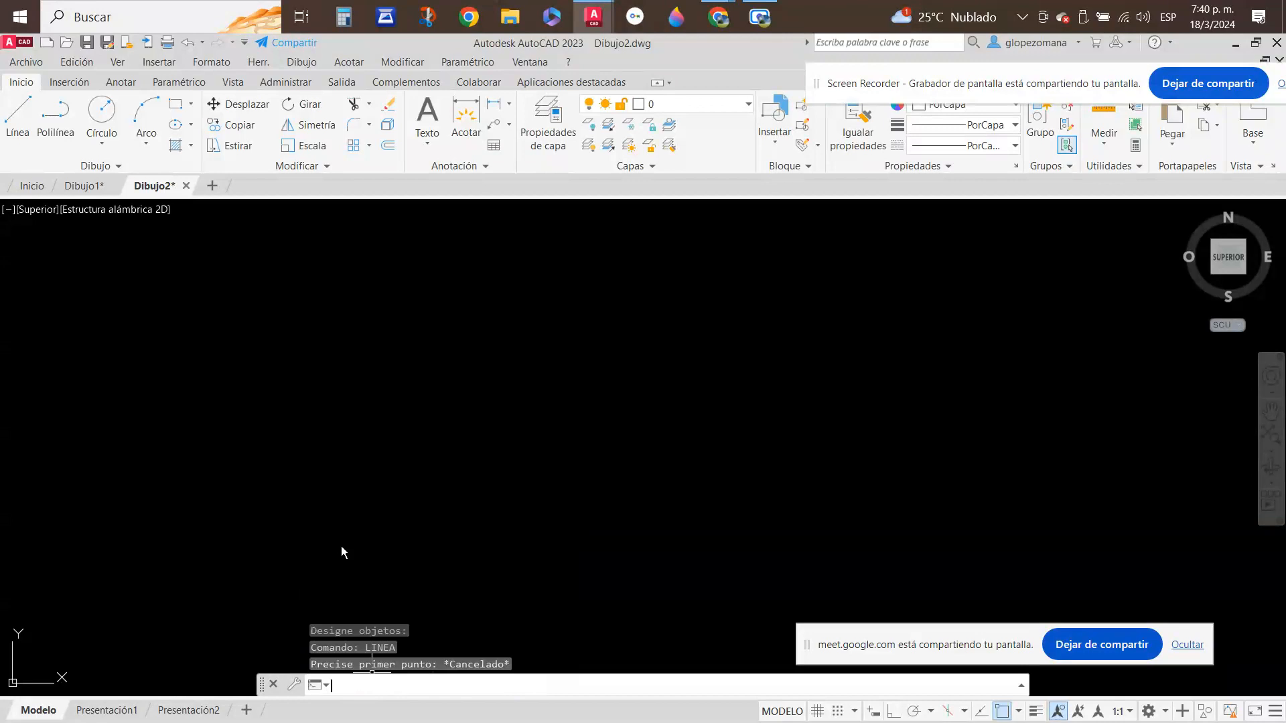
- Run LINEA from the command suggestions for LI, draw one oblique line descending to the right, and end the command
{"action": "type", "text": "1"}
{"action": "type", "text": "i"}
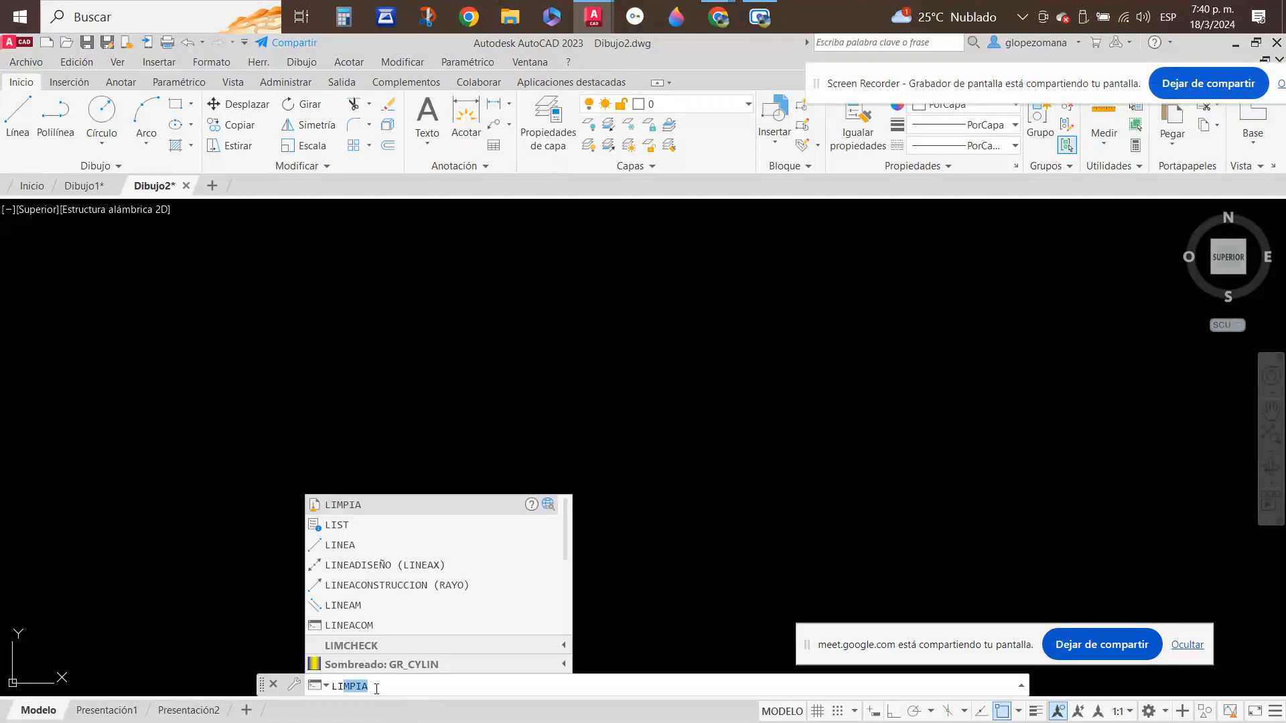
{"action": "left_click", "coordinate": [347, 545]}
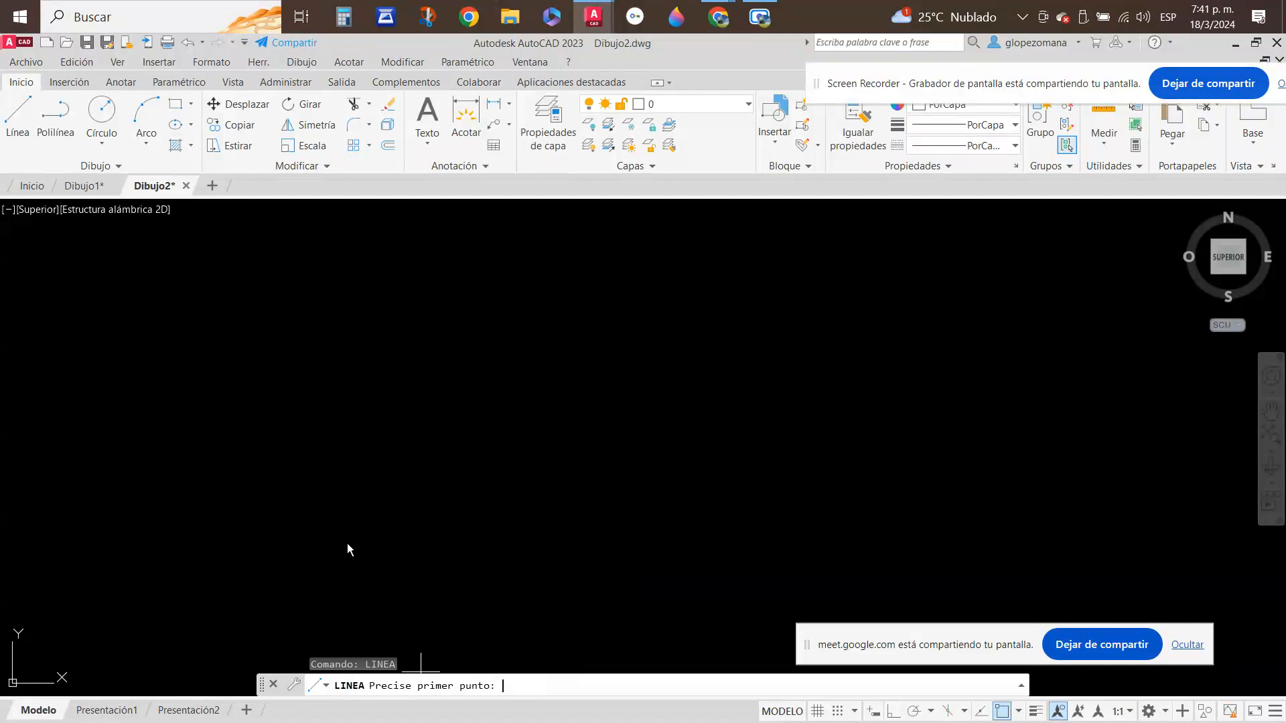
{"action": "left_click", "coordinate": [309, 308]}
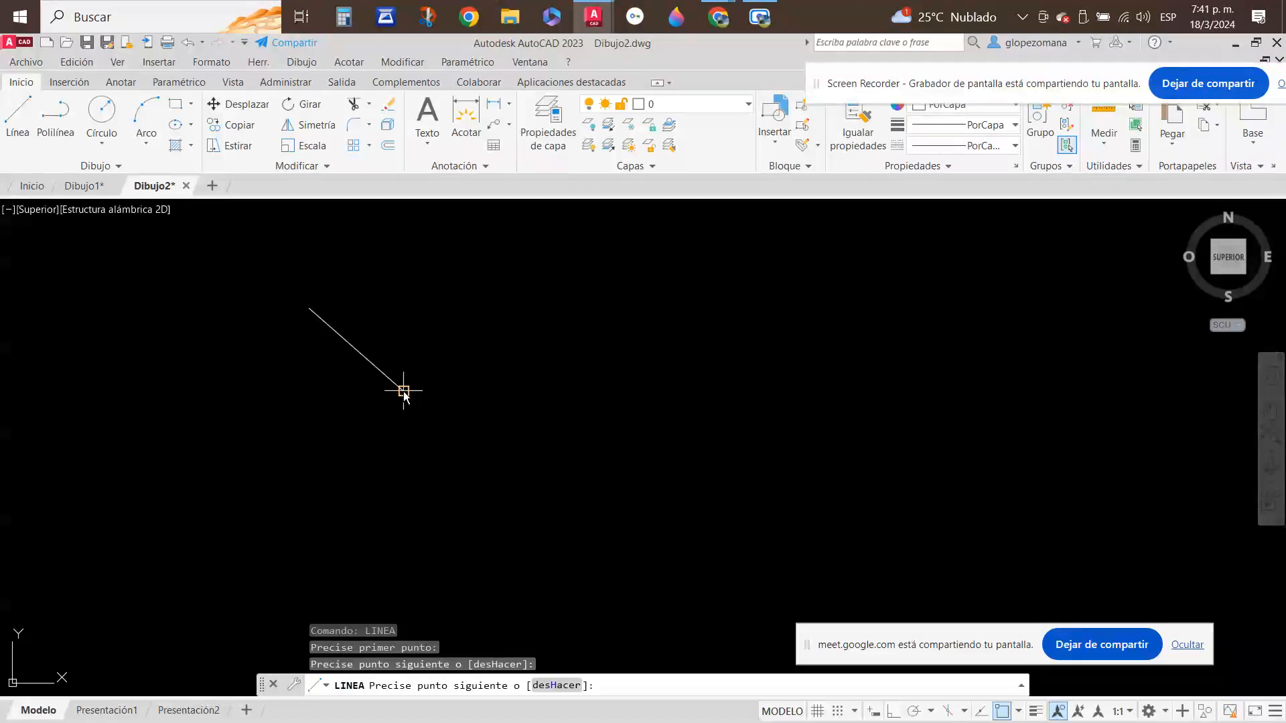
{"action": "key", "text": "Escape"}
- Select the oblique line with a crossing window and erase it using the alias E
{"action": "left_click", "coordinate": [448, 343]}
{"action": "left_click", "coordinate": [324, 404]}
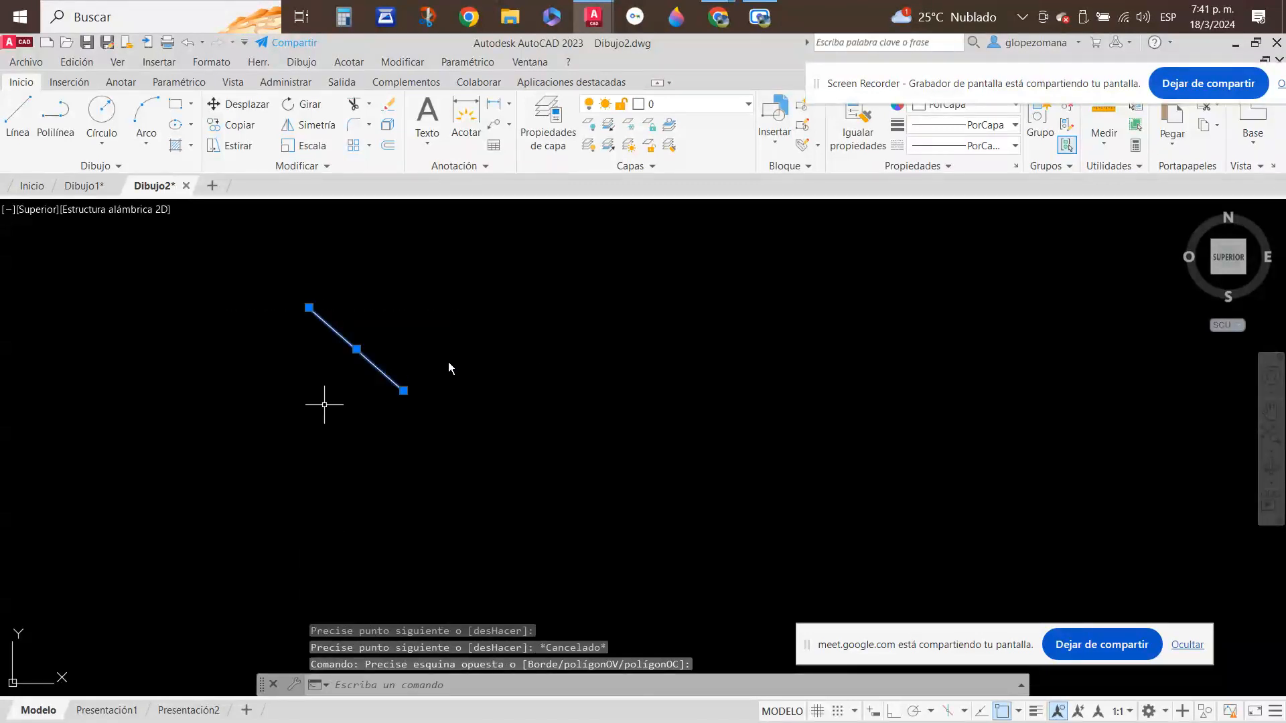
{"action": "type", "text": "e"}
{"action": "key", "text": "Return"}
- Switch to the guide in Chrome to read the paragraph about the command history text window, and return to AutoCAD
{"action": "mouse_move", "coordinate": [719, 16]}
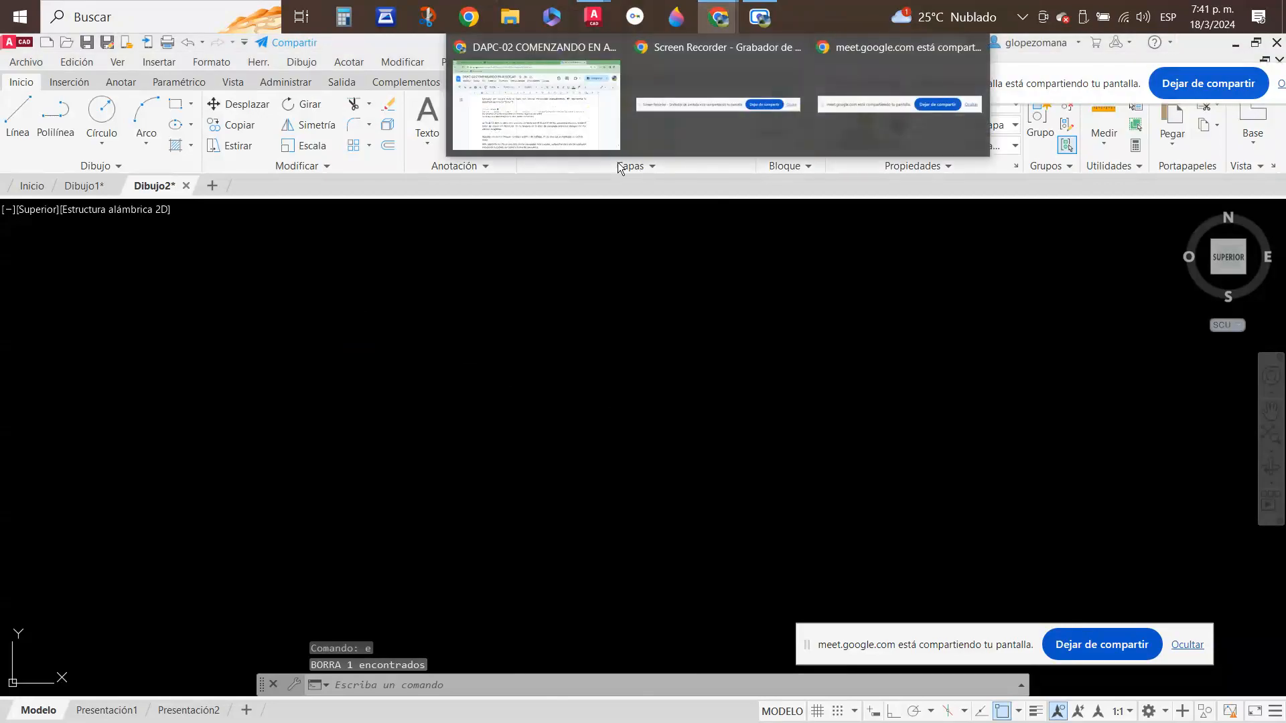
{"action": "left_click", "coordinate": [549, 114]}
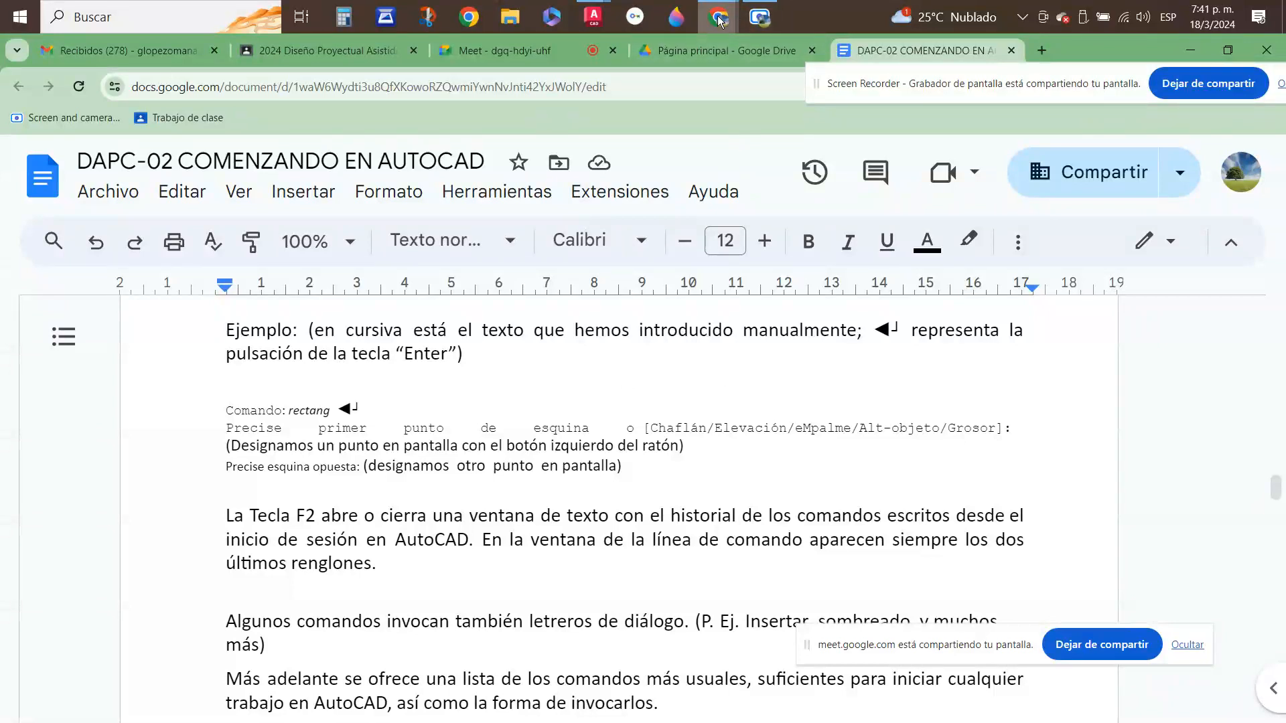
{"action": "mouse_move", "coordinate": [712, 20]}
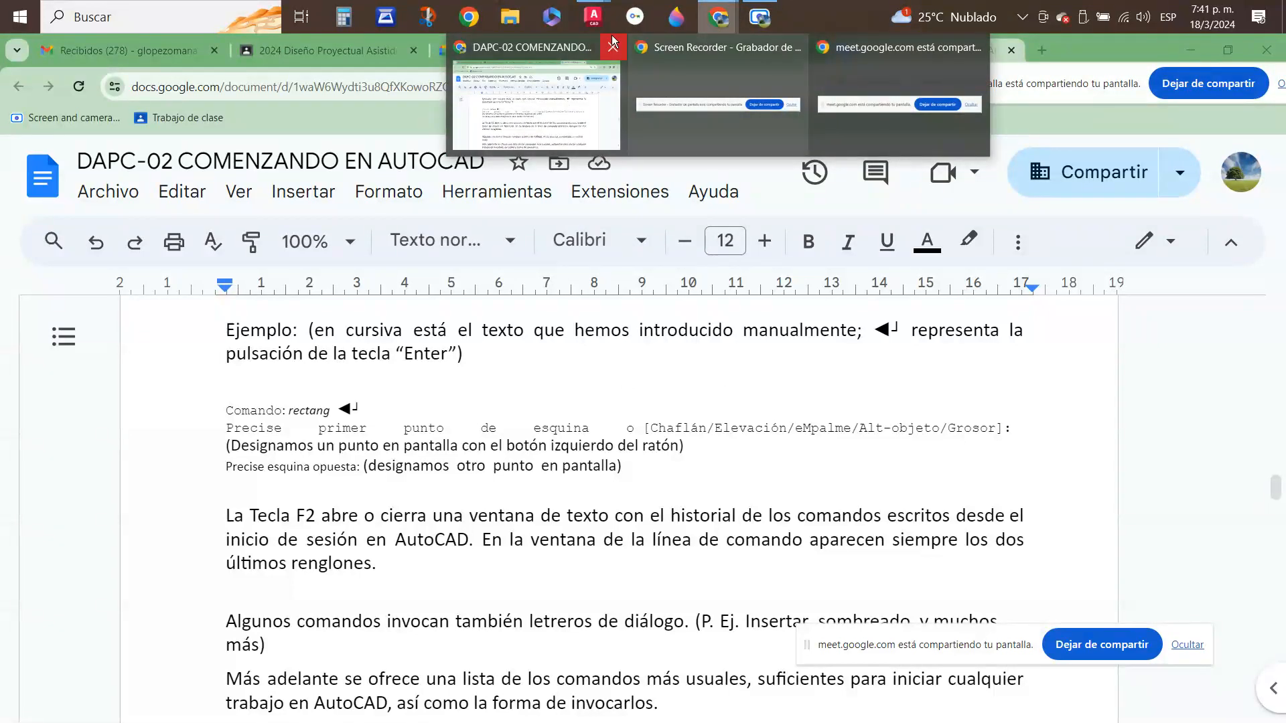
{"action": "mouse_move", "coordinate": [593, 19]}
{"action": "left_click", "coordinate": [702, 106]}
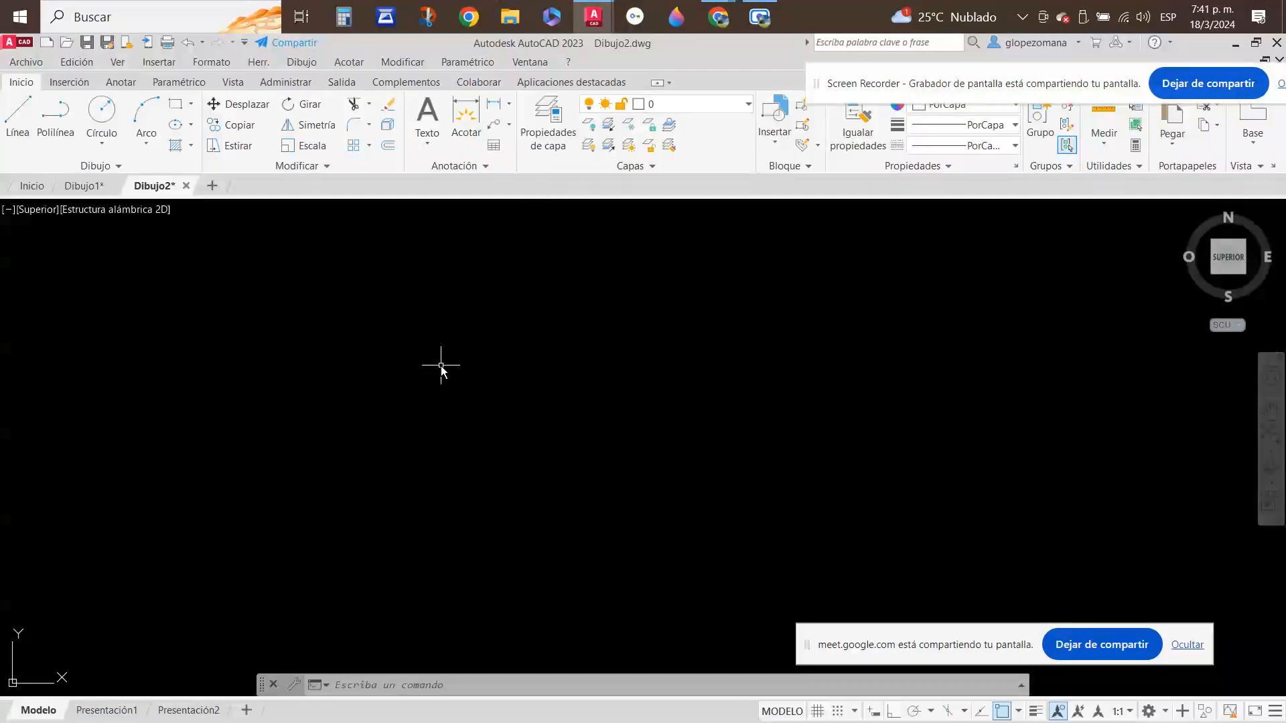
- Open the command history window, review the earlier Line and Erase entries back to the automatic save, and close it
{"action": "key", "text": "F2"}
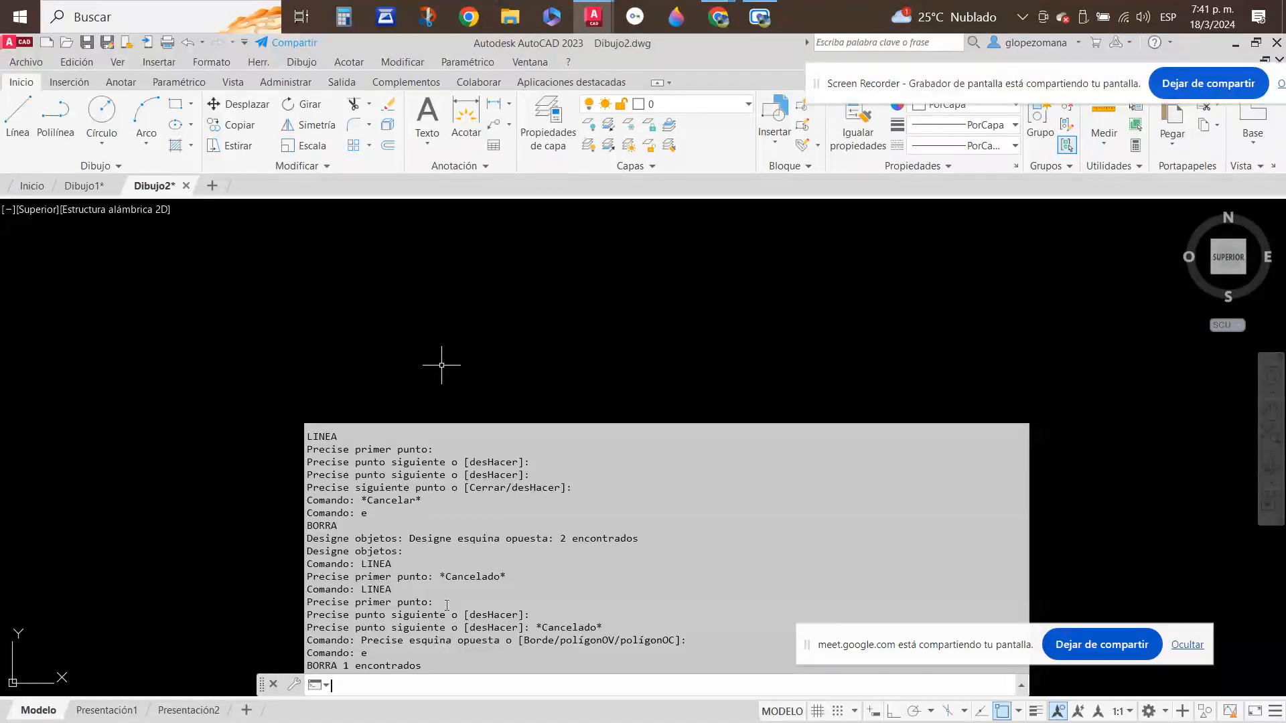
{"action": "scroll", "coordinate": [410, 543], "scroll_direction": "up", "scroll_amount": 3}
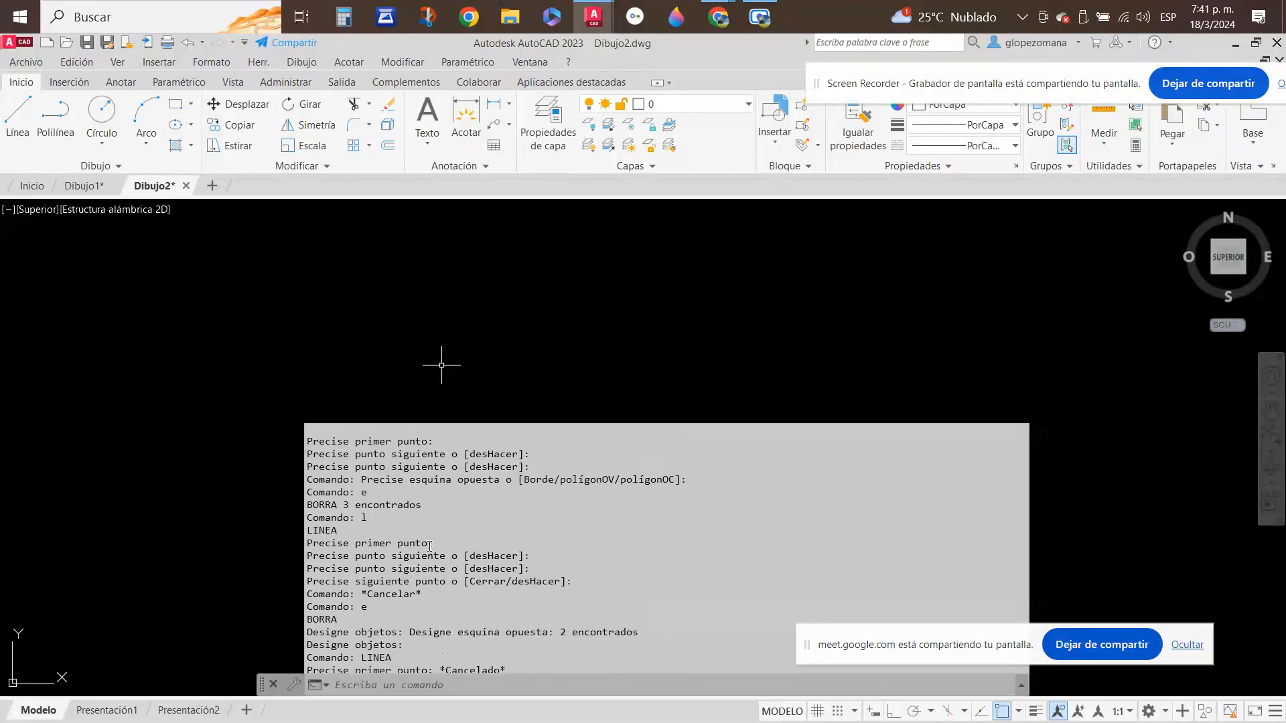
{"action": "scroll", "coordinate": [452, 555], "scroll_direction": "up", "scroll_amount": 6}
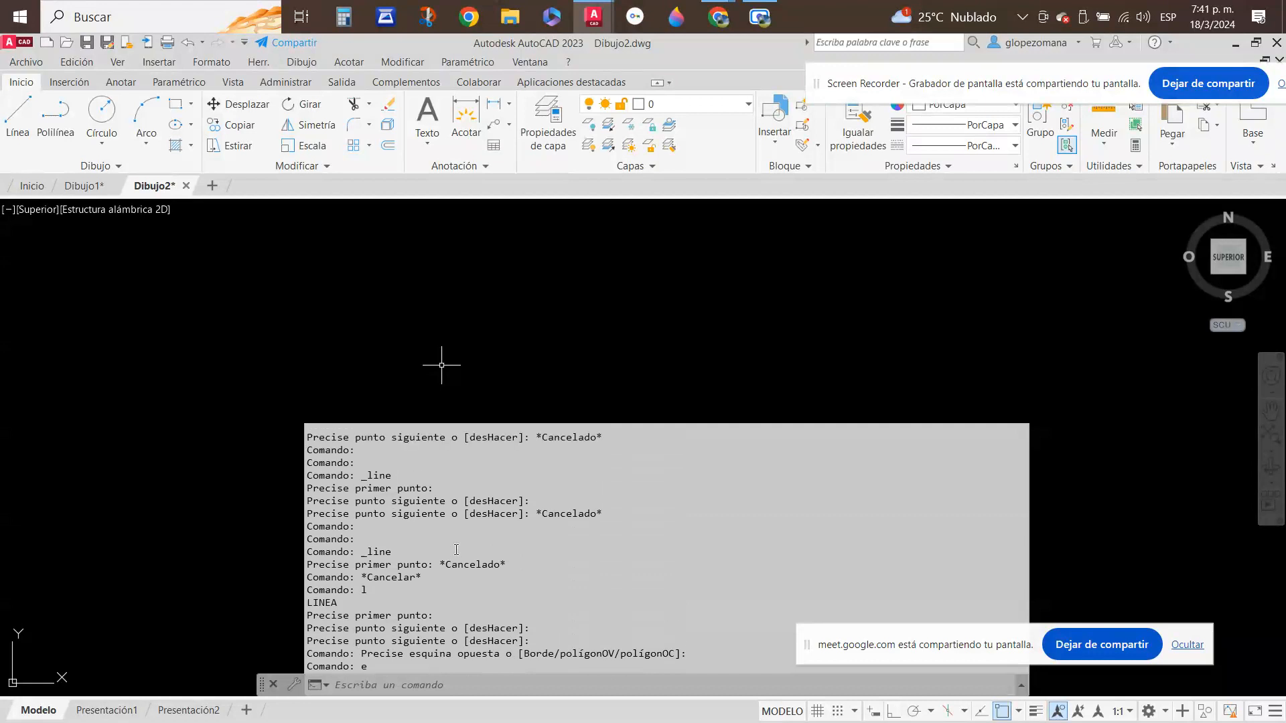
{"action": "scroll", "coordinate": [469, 509], "scroll_direction": "up", "scroll_amount": 5}
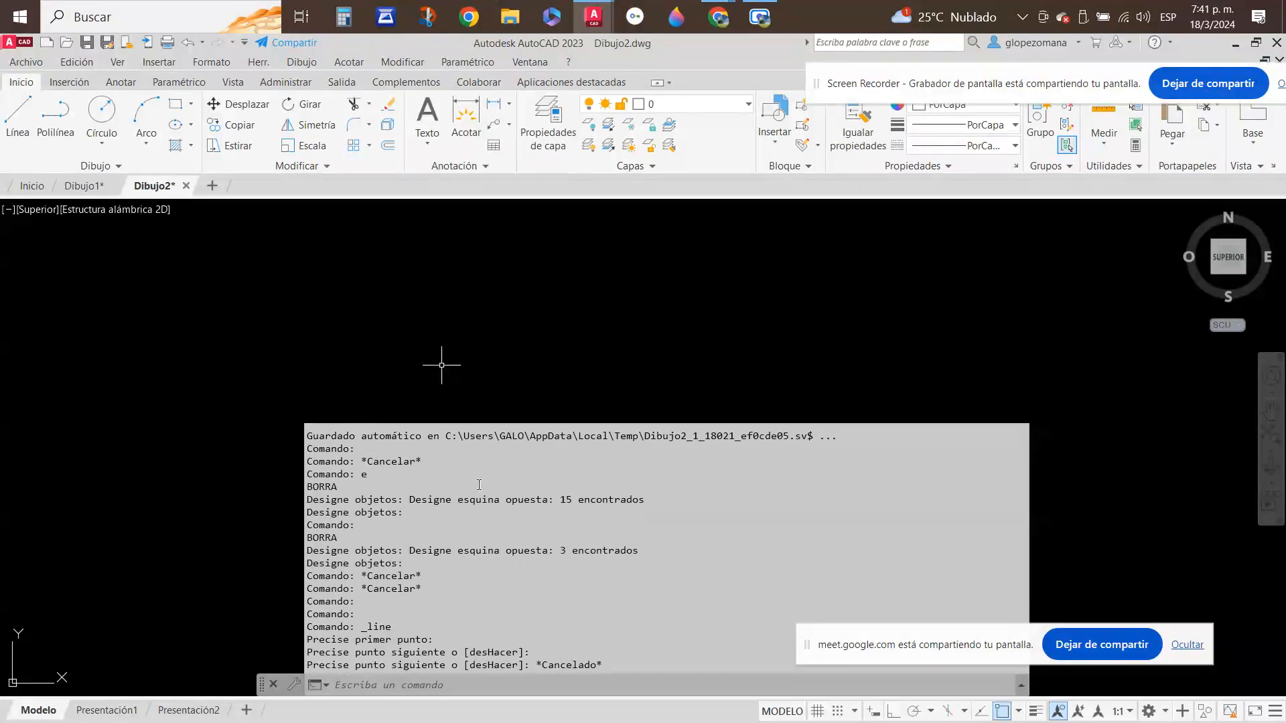
{"action": "scroll", "coordinate": [482, 483], "scroll_direction": "down", "scroll_amount": 5}
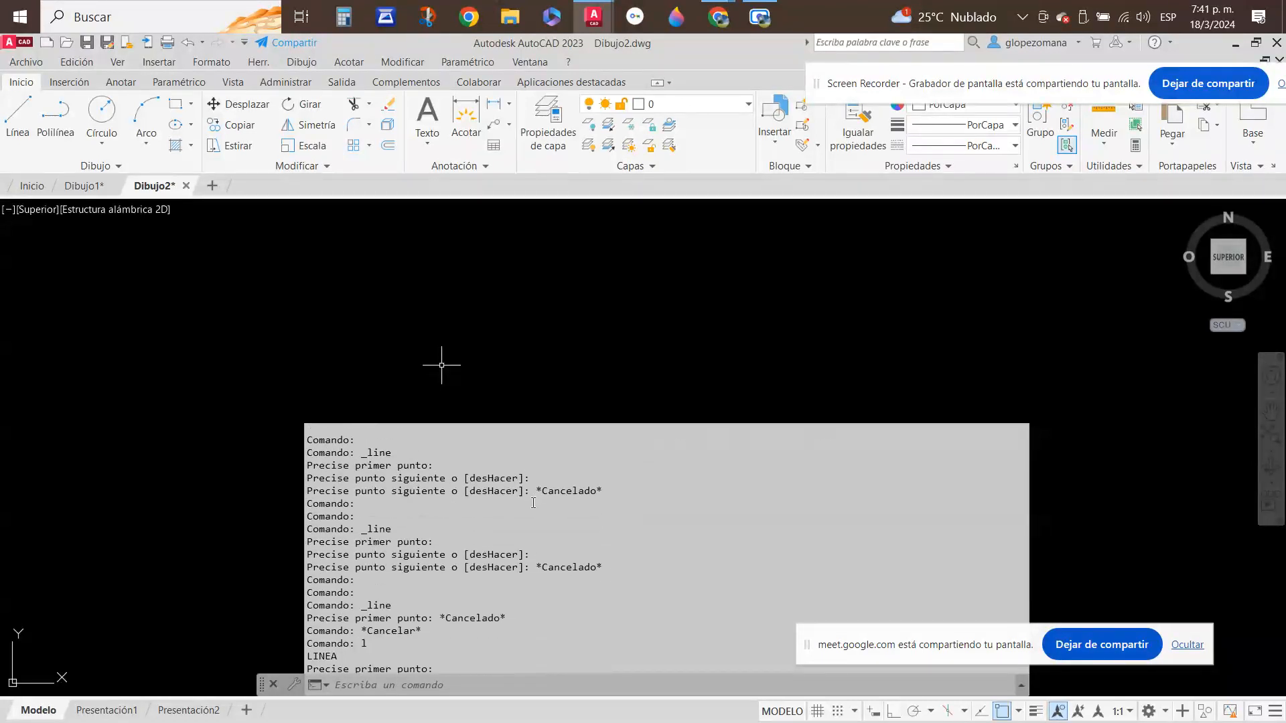
{"action": "scroll", "coordinate": [533, 501], "scroll_direction": "down", "scroll_amount": 4}
{"action": "key", "text": "Escape"}
{"action": "key", "text": "Escape"}
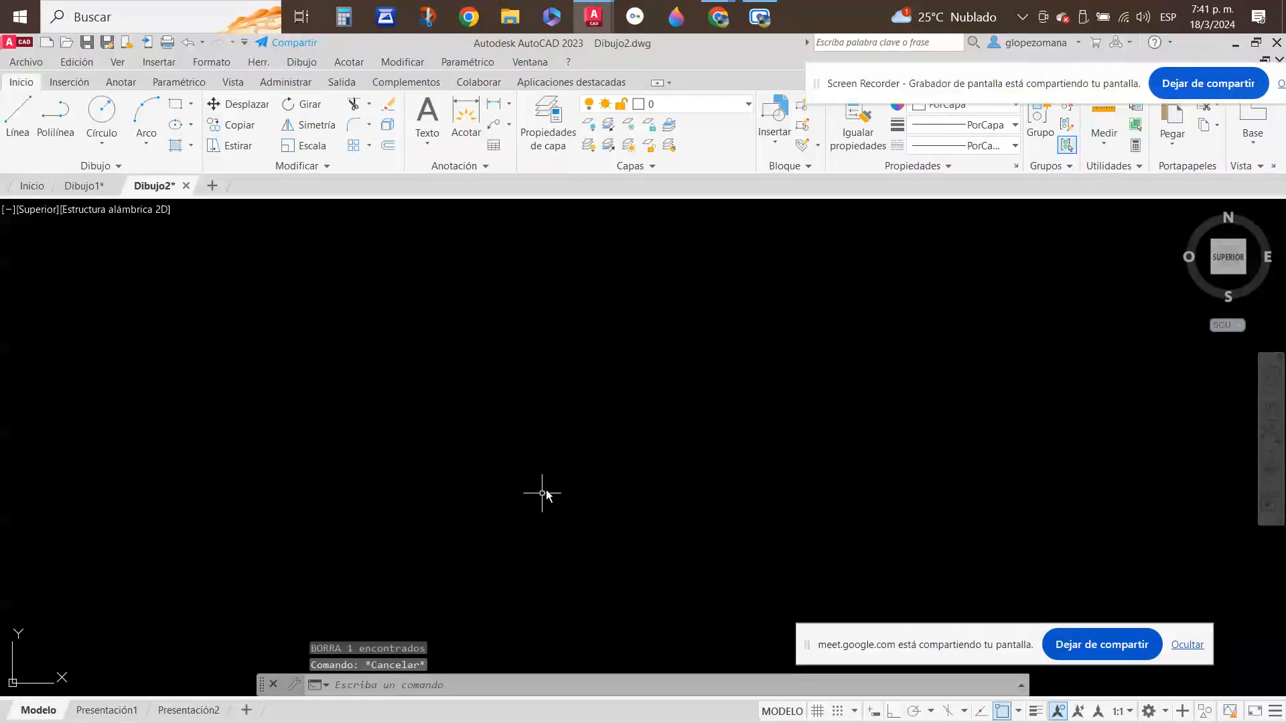
- Open the command history and review the entries back past the automatic save to the earlier circle and line commands
{"action": "left_click", "coordinate": [442, 683]}
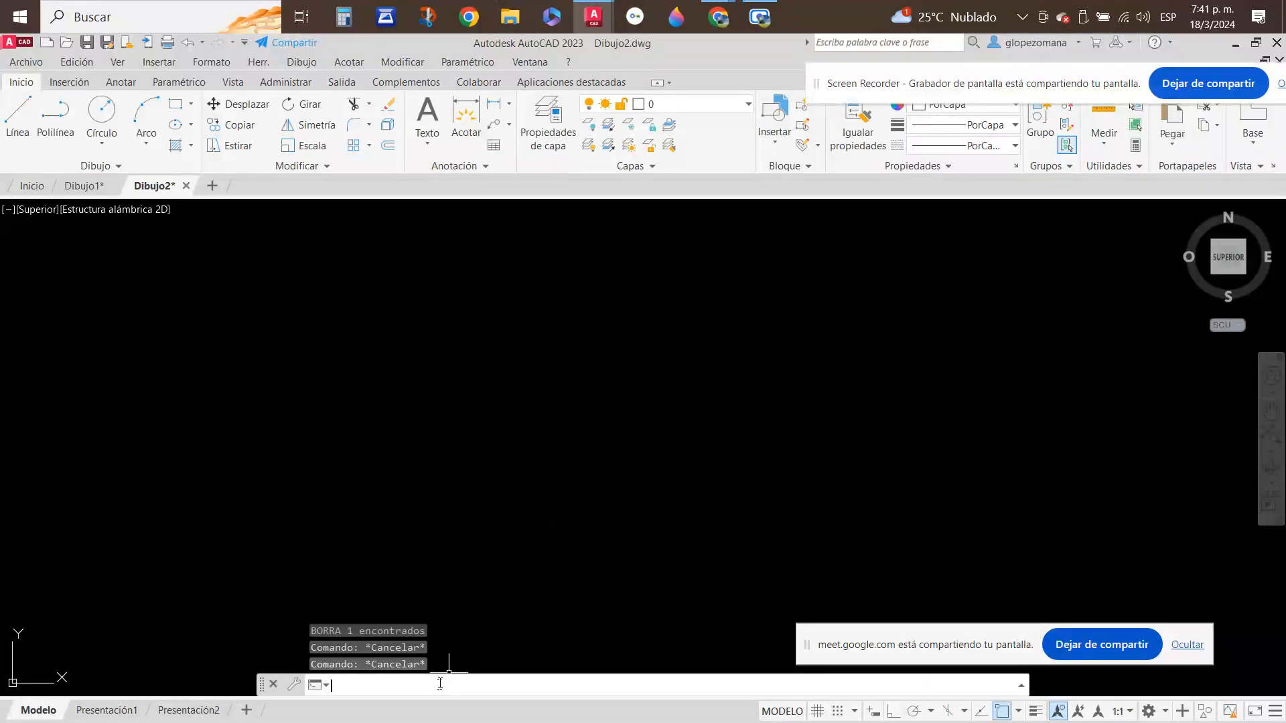
{"action": "key", "text": "F2"}
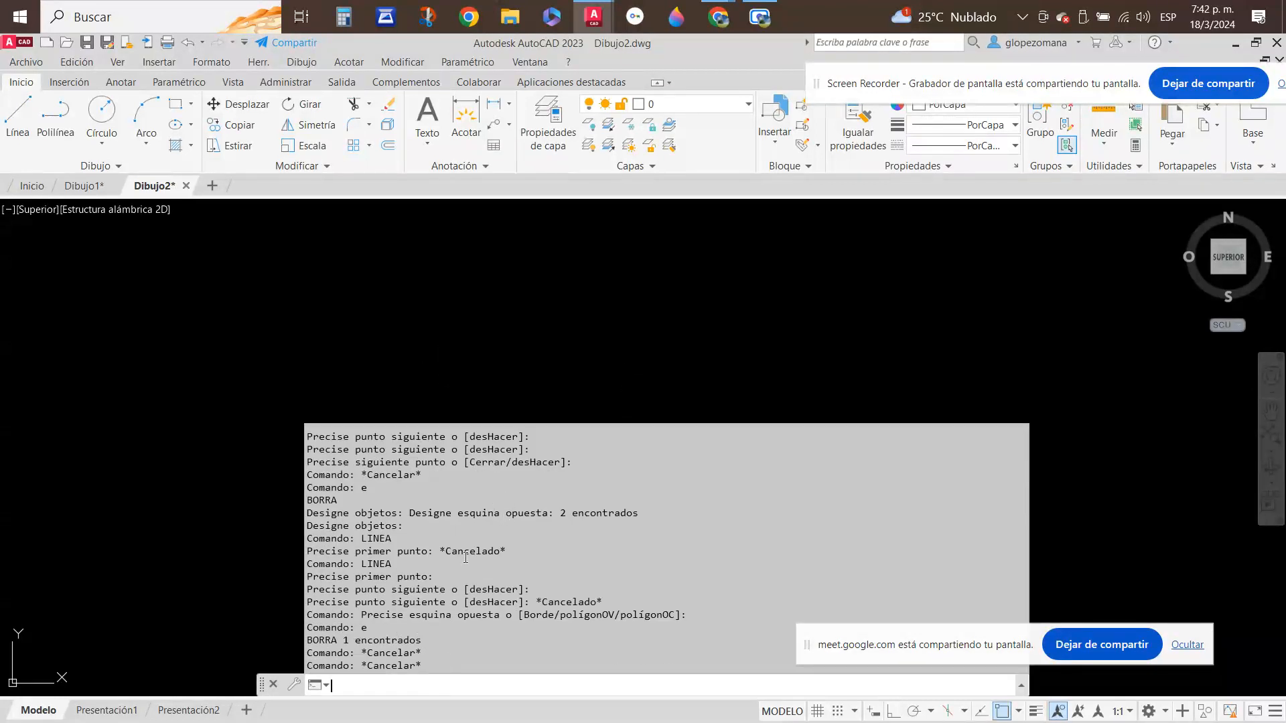
{"action": "scroll", "coordinate": [469, 591], "scroll_direction": "up", "scroll_amount": 1}
{"action": "scroll", "coordinate": [480, 599], "scroll_direction": "up", "scroll_amount": 6}
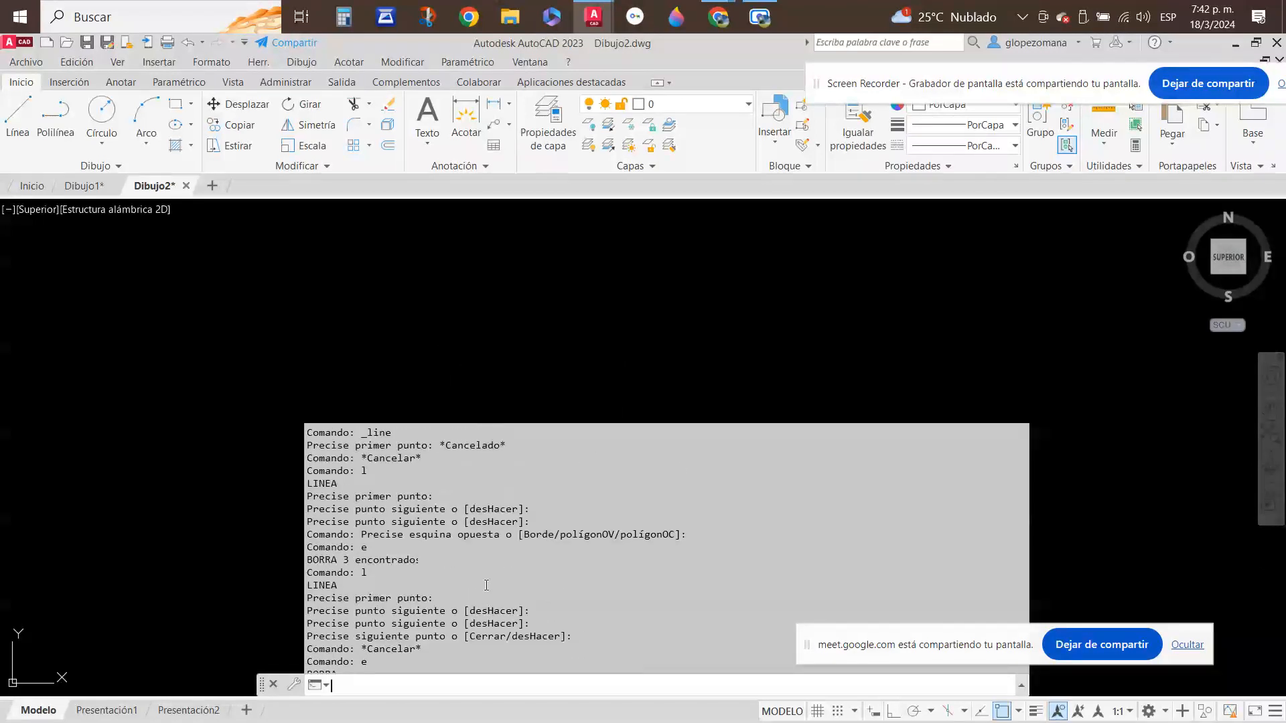
{"action": "scroll", "coordinate": [486, 584], "scroll_direction": "up", "scroll_amount": 6}
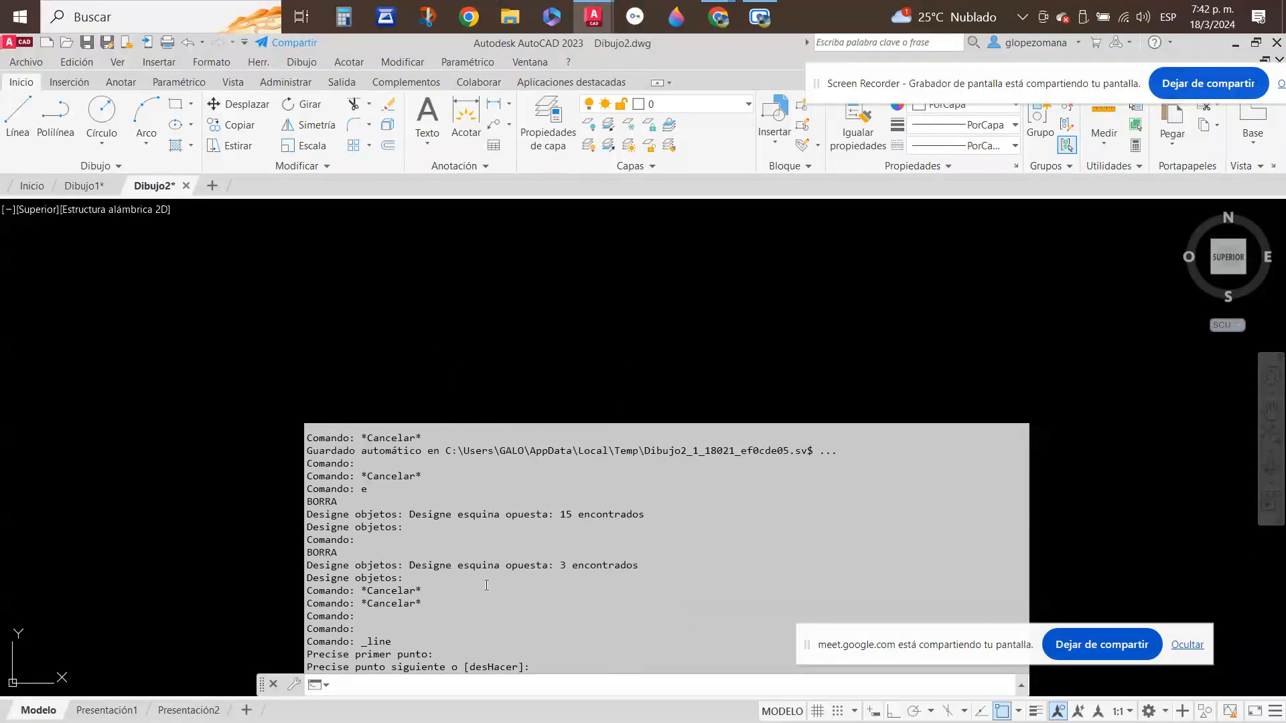
{"action": "scroll", "coordinate": [486, 585], "scroll_direction": "up", "scroll_amount": 3}
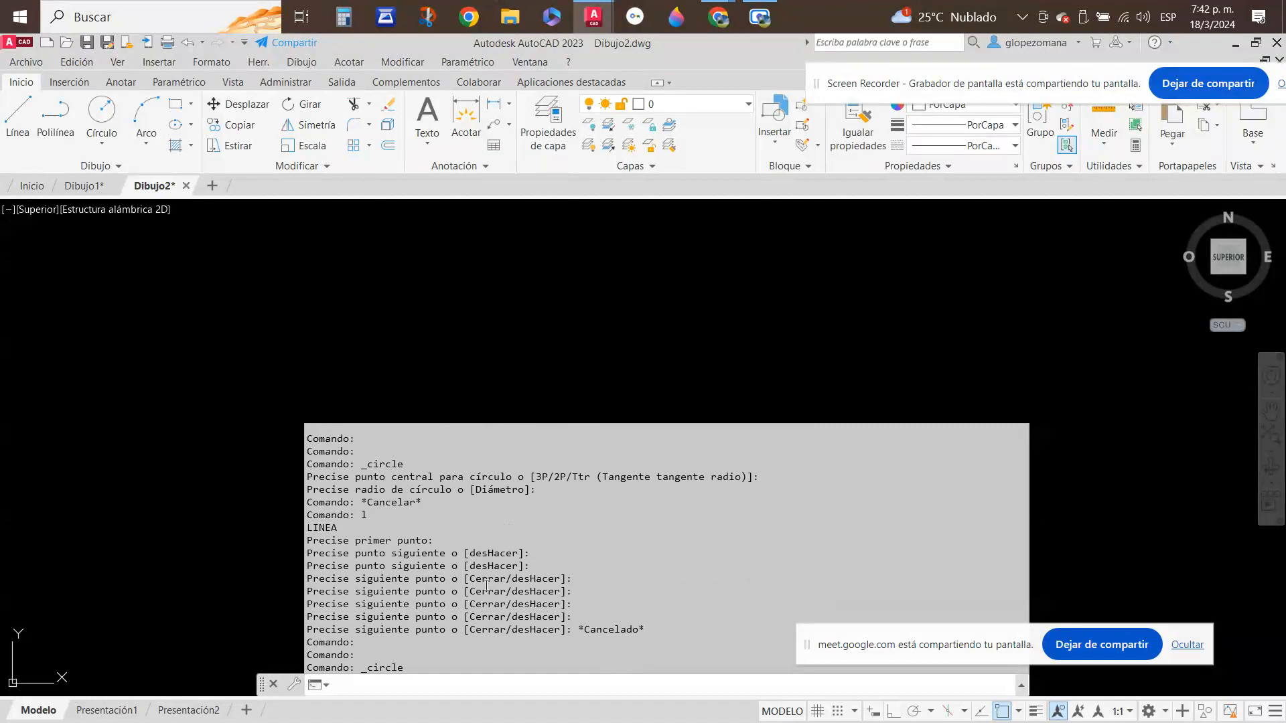
{"action": "scroll", "coordinate": [486, 584], "scroll_direction": "up", "scroll_amount": 3}
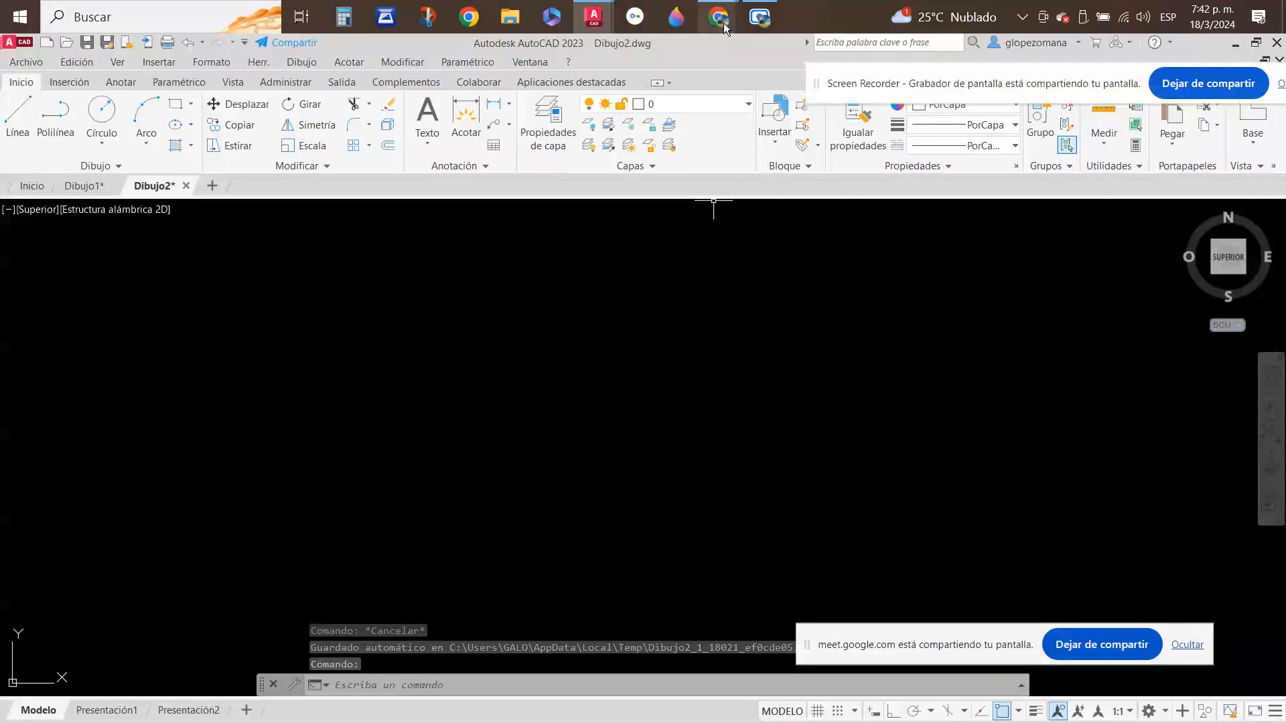
- Switch to the guide in Chrome and read from the command history paragraph through the section "Repetición y cancelación de comandos"
{"action": "mouse_move", "coordinate": [724, 27]}
{"action": "left_click", "coordinate": [532, 110]}
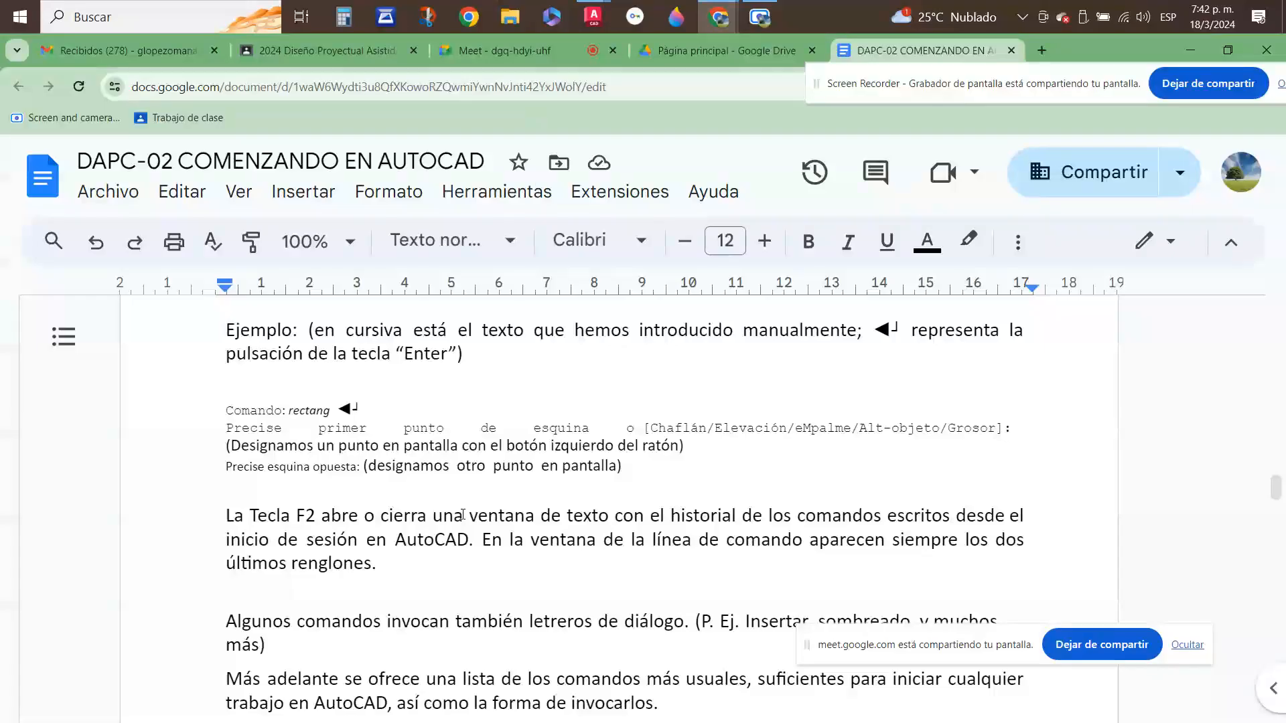
{"action": "triple_click", "coordinate": [233, 523]}
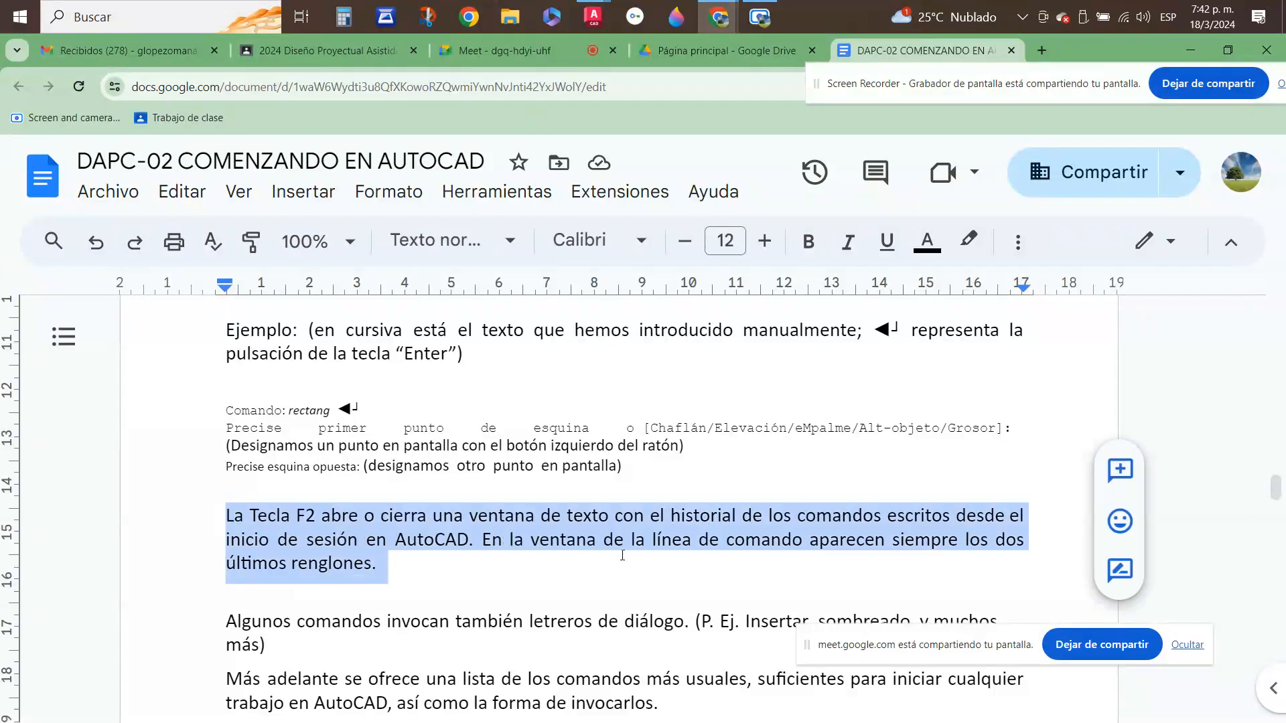
{"action": "scroll", "coordinate": [763, 499], "scroll_direction": "down", "scroll_amount": 1}
{"action": "scroll", "coordinate": [760, 492], "scroll_direction": "down", "scroll_amount": 1}
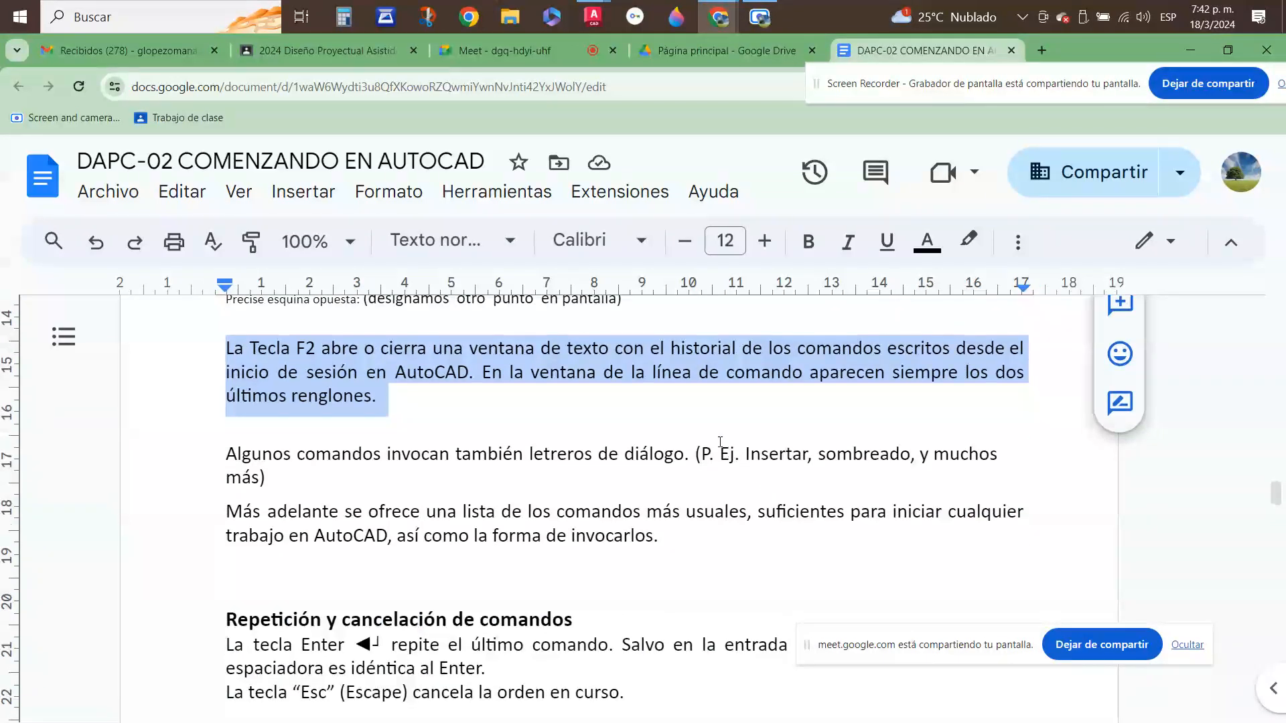
{"action": "left_click", "coordinate": [703, 453]}
{"action": "scroll", "coordinate": [414, 399], "scroll_direction": "down", "scroll_amount": 1}
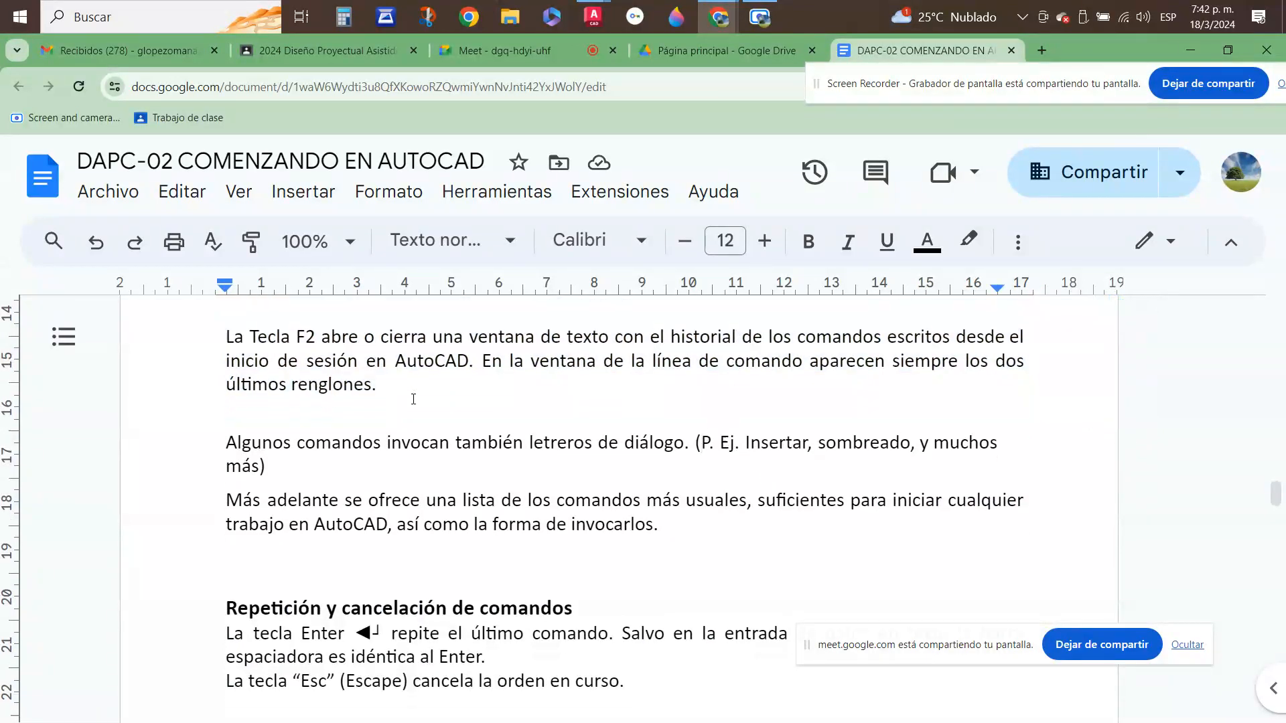
{"action": "scroll", "coordinate": [413, 399], "scroll_direction": "down", "scroll_amount": 1}
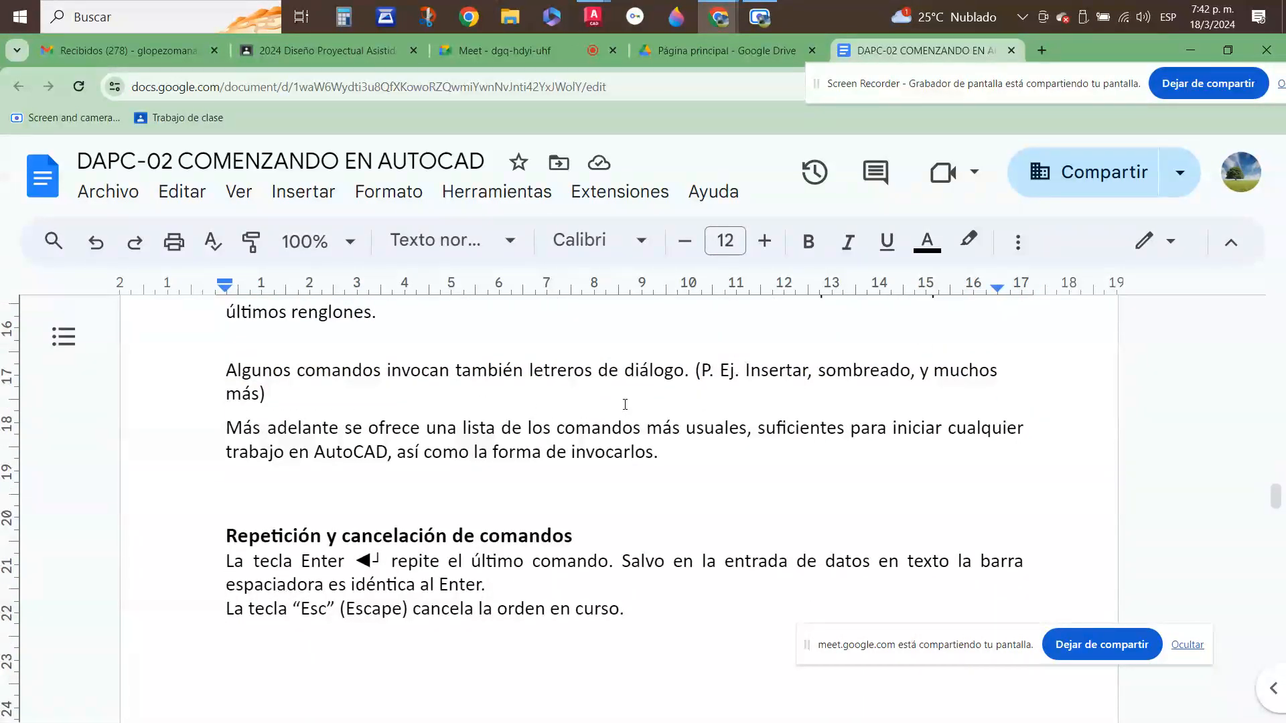
{"action": "scroll", "coordinate": [630, 402], "scroll_direction": "down", "scroll_amount": 1}
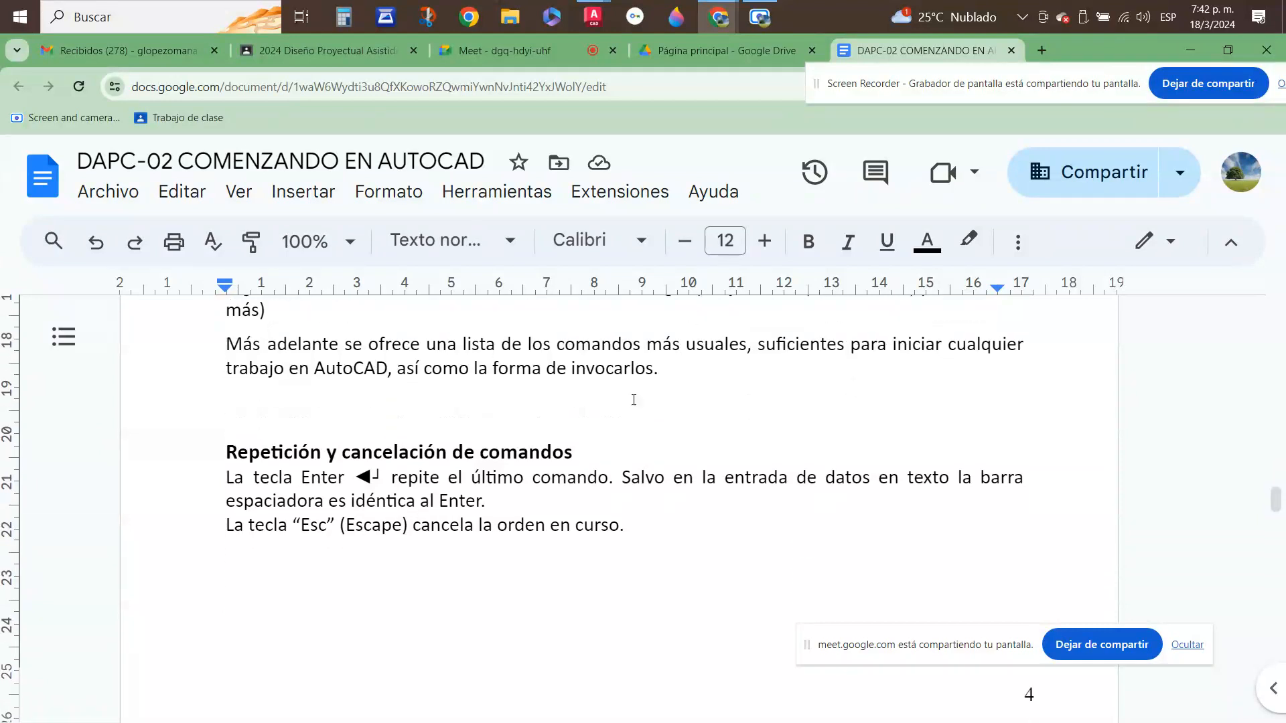
{"action": "scroll", "coordinate": [633, 400], "scroll_direction": "down", "scroll_amount": 1}
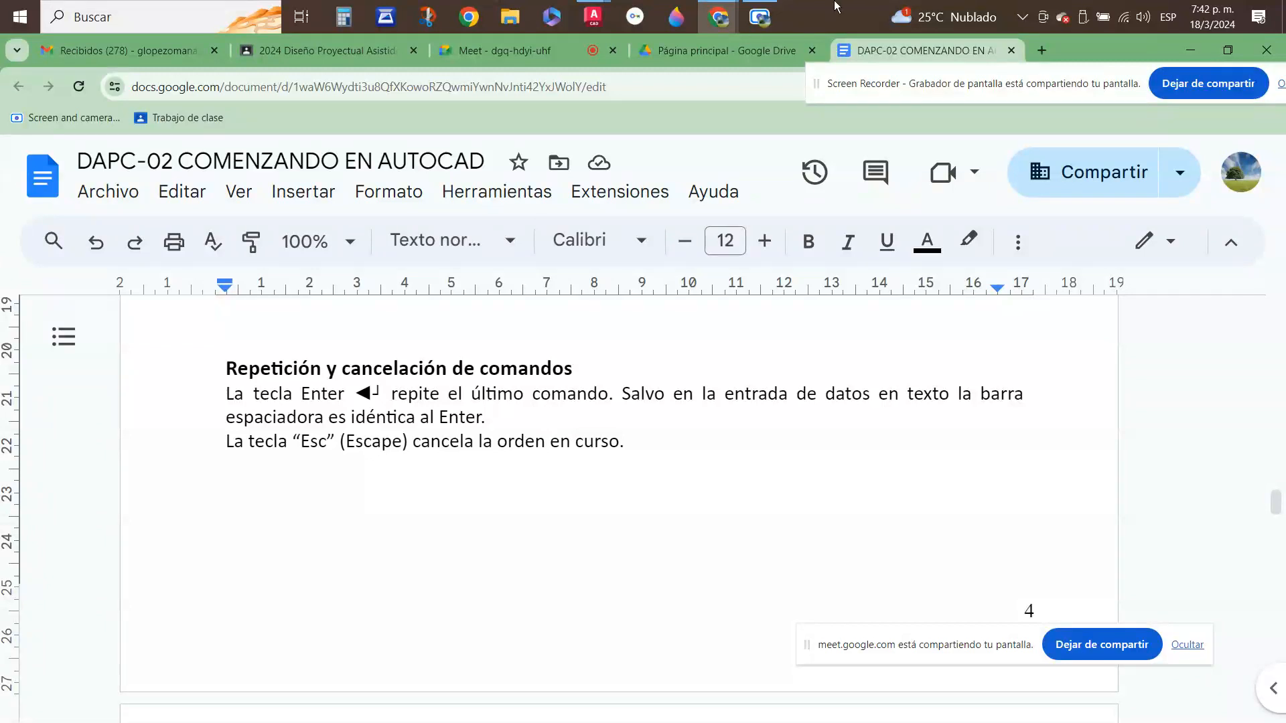
- Return to AutoCAD and draw an open zigzag of five connected line segments with the Line command, ending the command after the fifth
{"action": "mouse_move", "coordinate": [587, 30]}
{"action": "left_click", "coordinate": [662, 110]}
{"action": "left_click", "coordinate": [26, 127]}
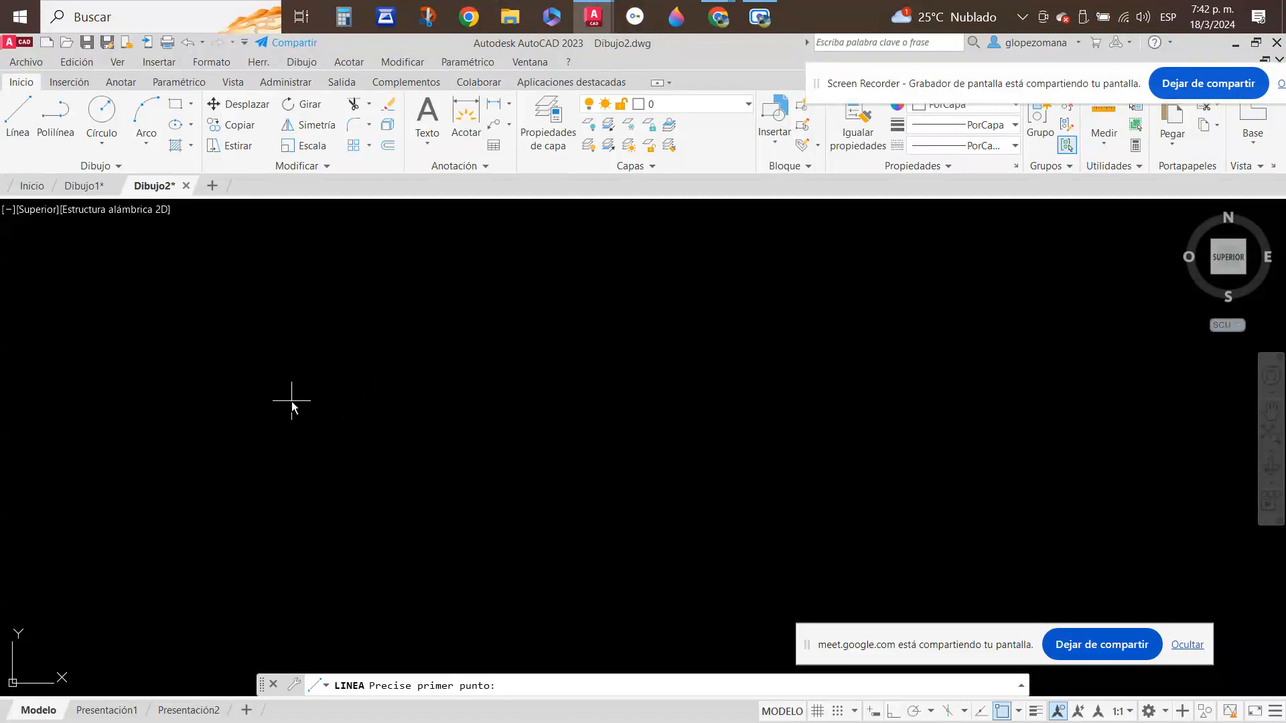
{"action": "left_click", "coordinate": [291, 401]}
{"action": "left_click", "coordinate": [411, 310]}
{"action": "left_click", "coordinate": [482, 402]}
{"action": "left_click", "coordinate": [571, 361]}
{"action": "left_click", "coordinate": [559, 463]}
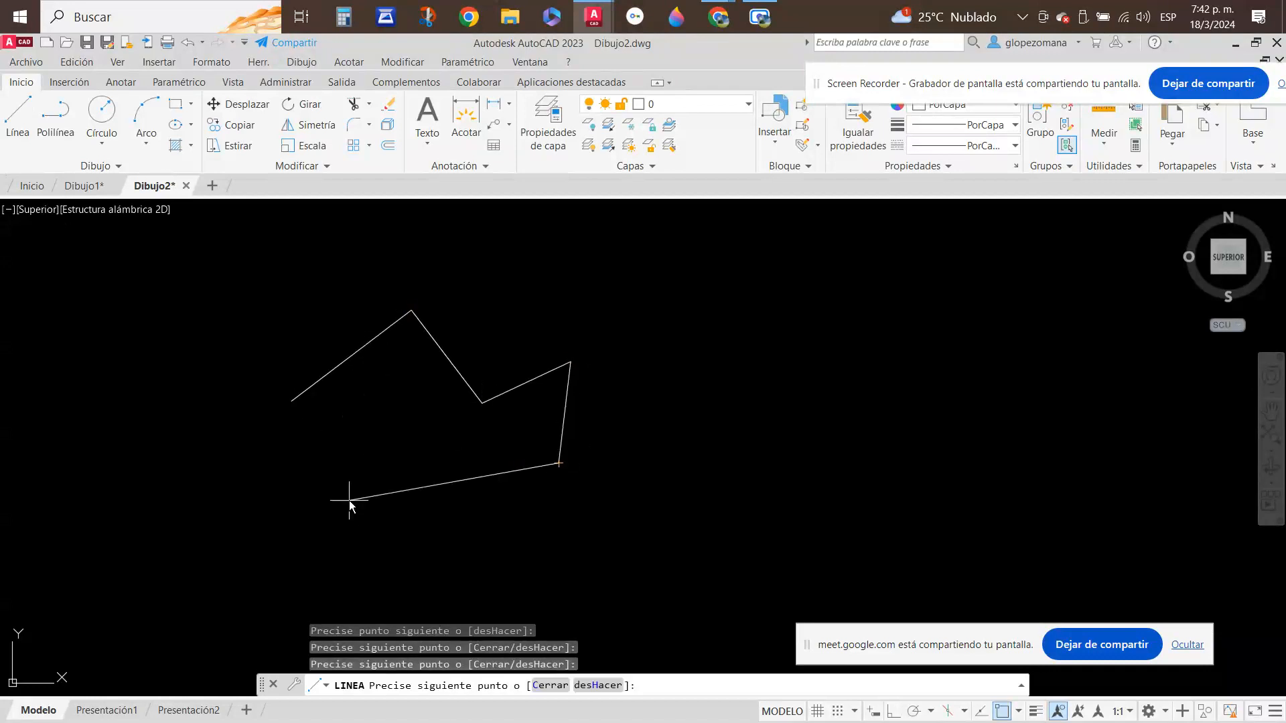
{"action": "left_click", "coordinate": [350, 499]}
{"action": "key", "text": "Escape"}
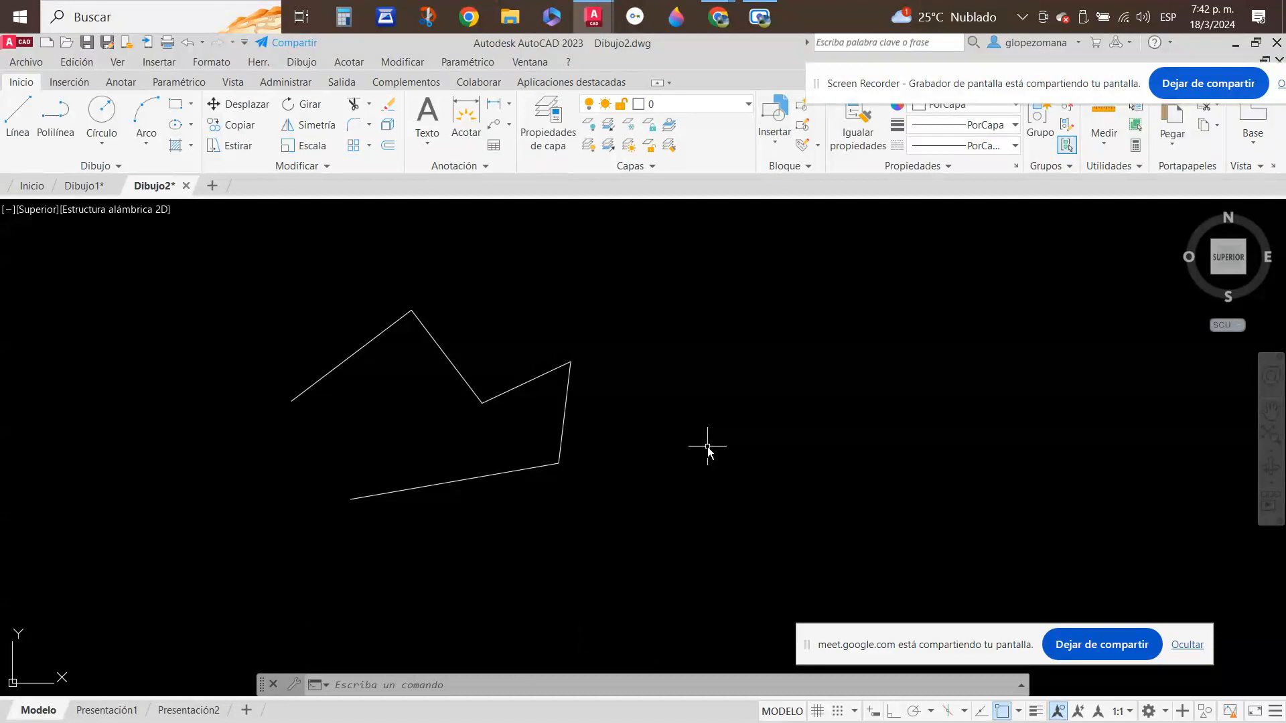
- Run Line with the alias L and draw three more connected segments from the zigzag's lower end, finishing up and to the right
{"action": "type", "text": "l"}
{"action": "key", "text": "Return"}
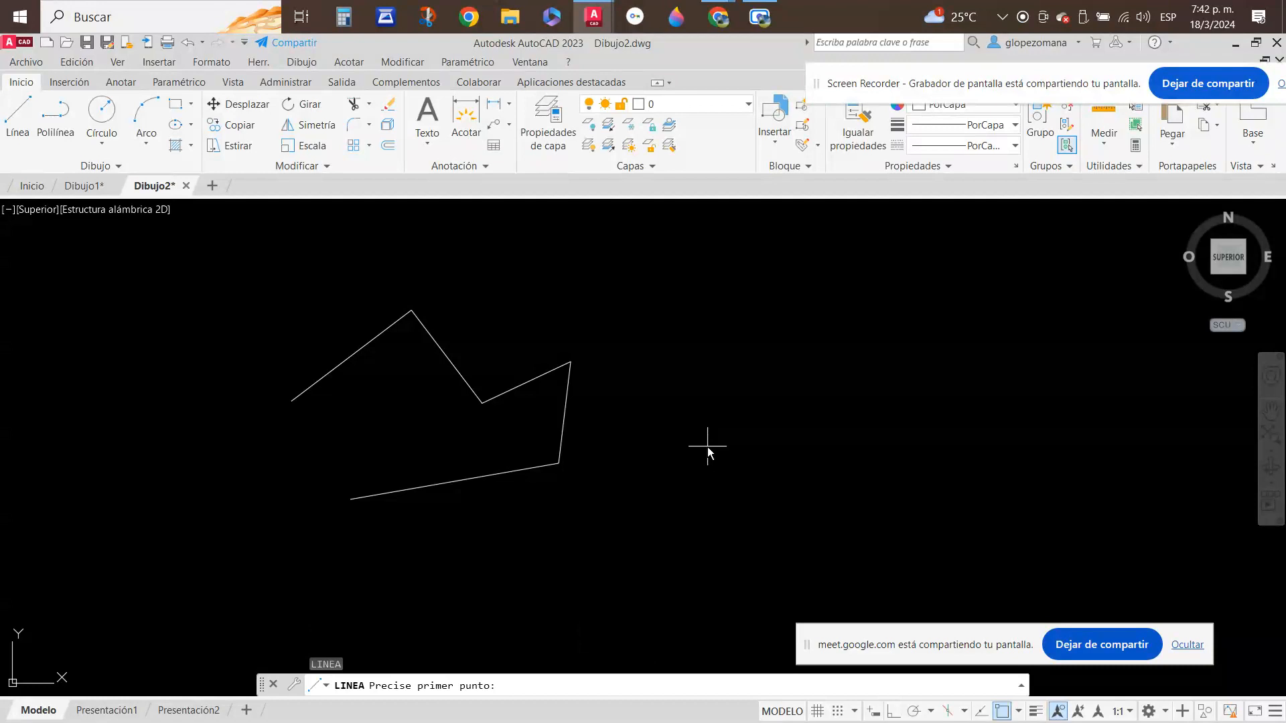
{"action": "left_click", "coordinate": [351, 499]}
{"action": "left_click", "coordinate": [493, 572]}
{"action": "left_click", "coordinate": [674, 484]}
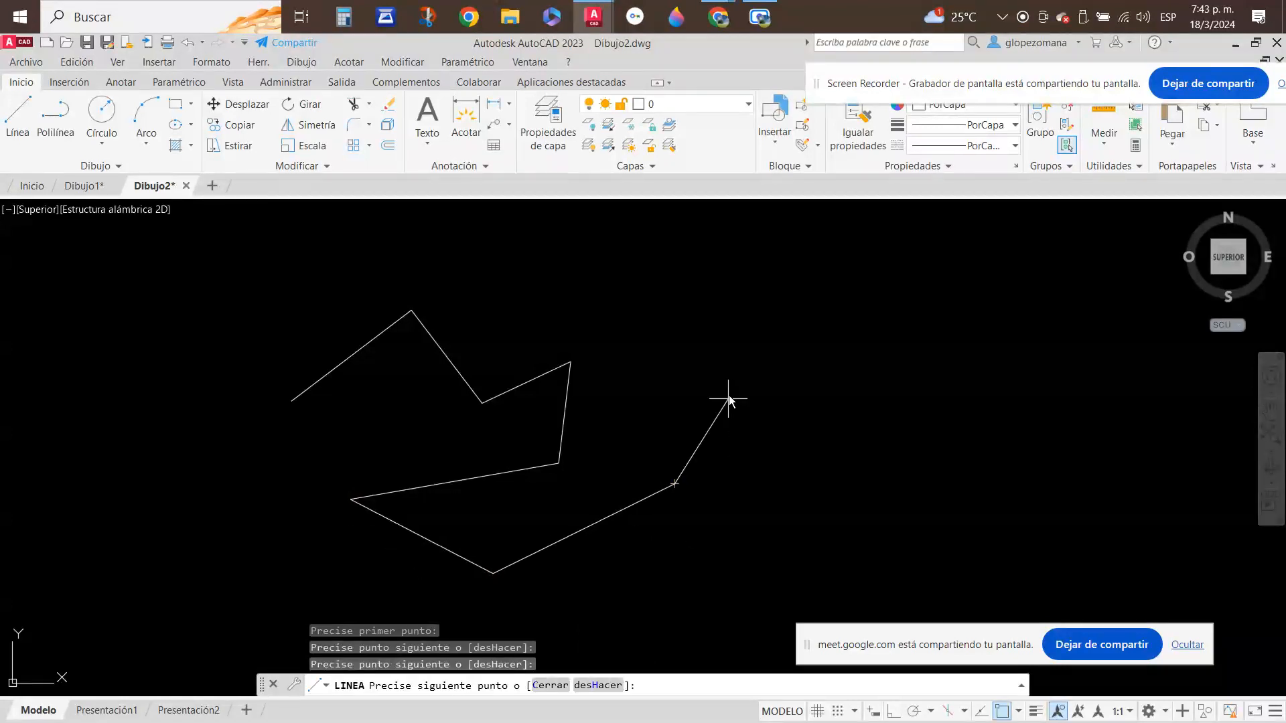
{"action": "left_click", "coordinate": [733, 369]}
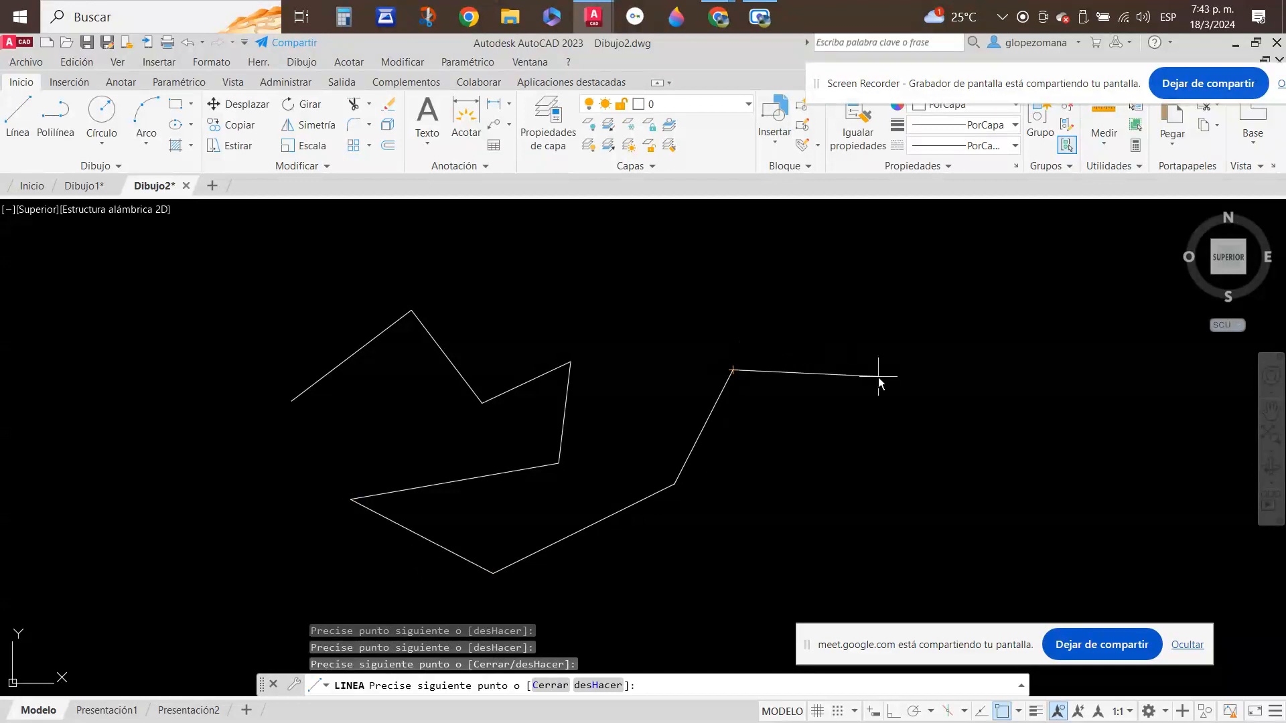
{"action": "key", "text": "Escape"}
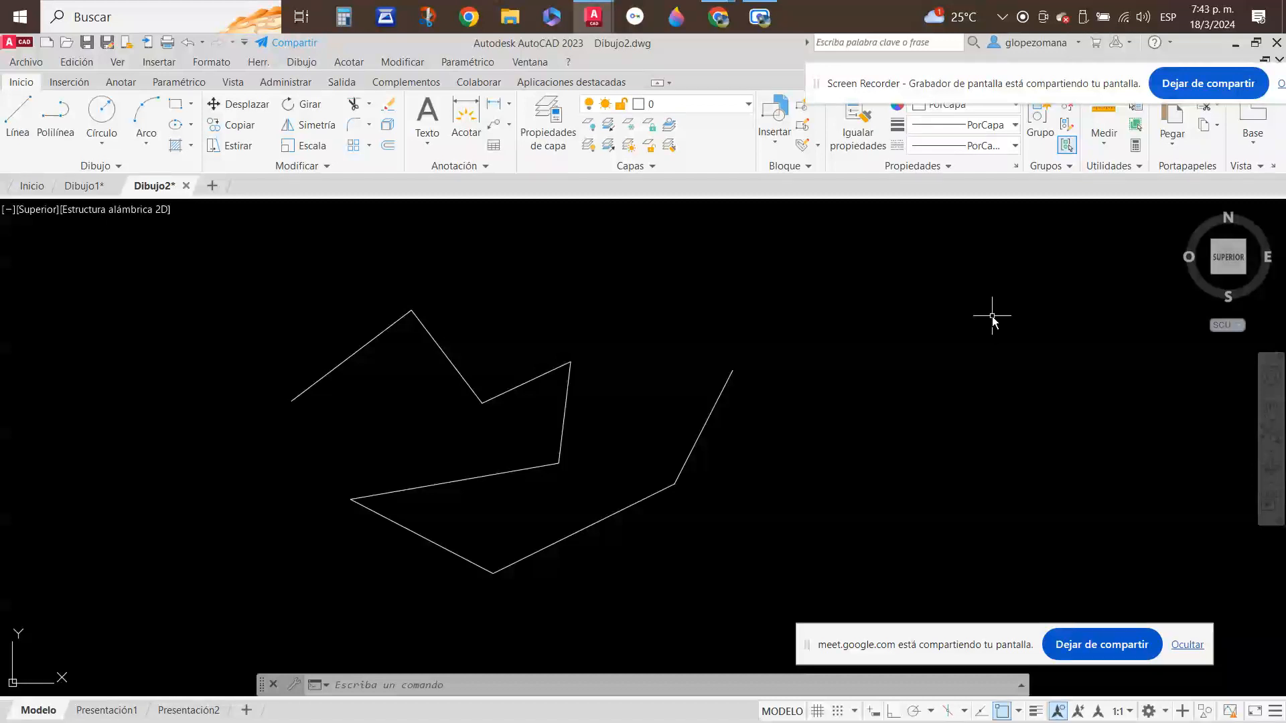
- Run Line with the alias L again and add one short segment descending to the right from the chain's upper-right end
{"action": "type", "text": "l"}
{"action": "key", "text": "Return"}
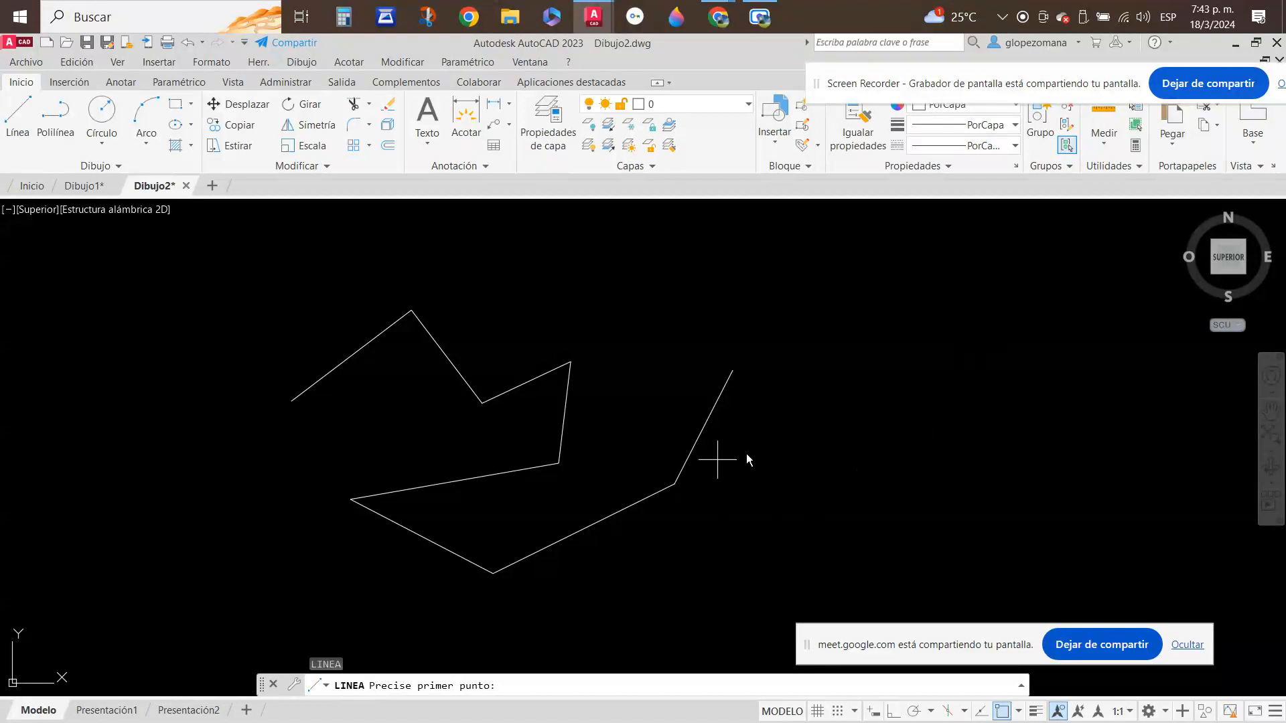
{"action": "left_click", "coordinate": [733, 370]}
{"action": "left_click", "coordinate": [794, 390]}
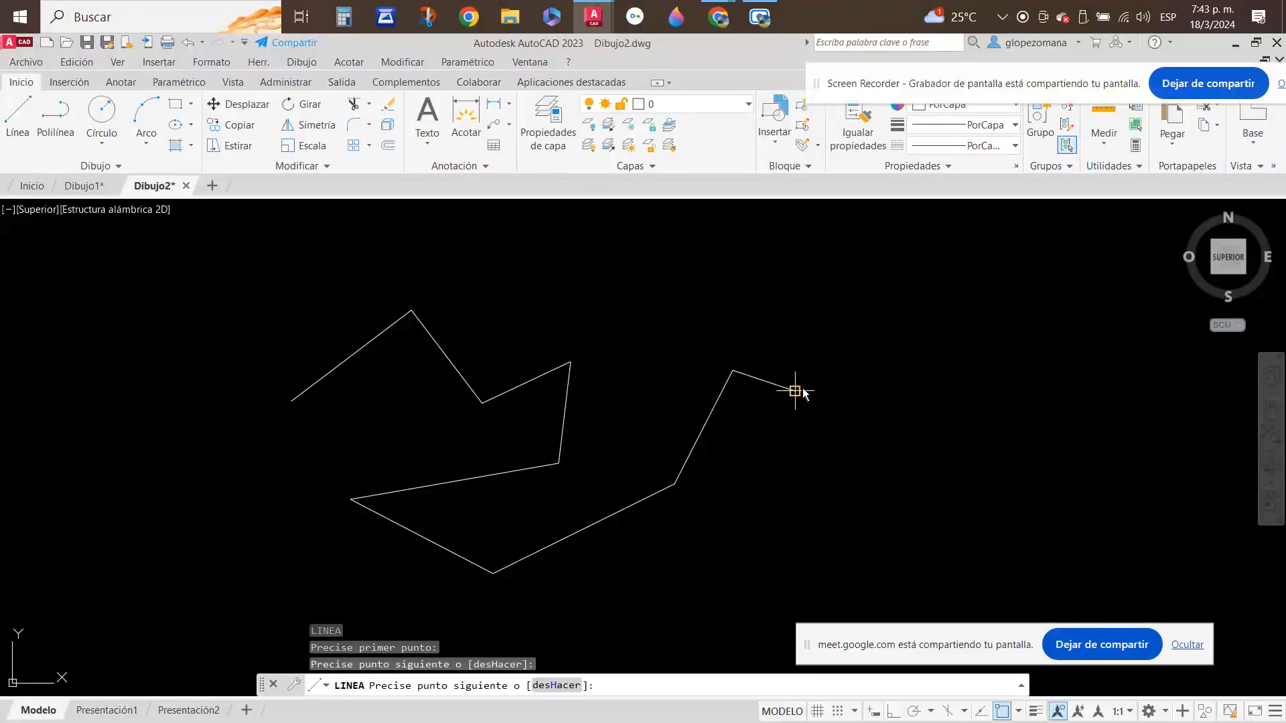
{"action": "key", "text": "Escape"}
- Draw a circle with a radius of about 36.93 in the empty area to the right of the line chain
{"action": "mouse_move", "coordinate": [833, 344]}
{"action": "middle_mouse_down"}
{"action": "mouse_move", "coordinate": [741, 388]}
{"action": "mouse_move", "coordinate": [656, 356]}
{"action": "middle_mouse_up"}
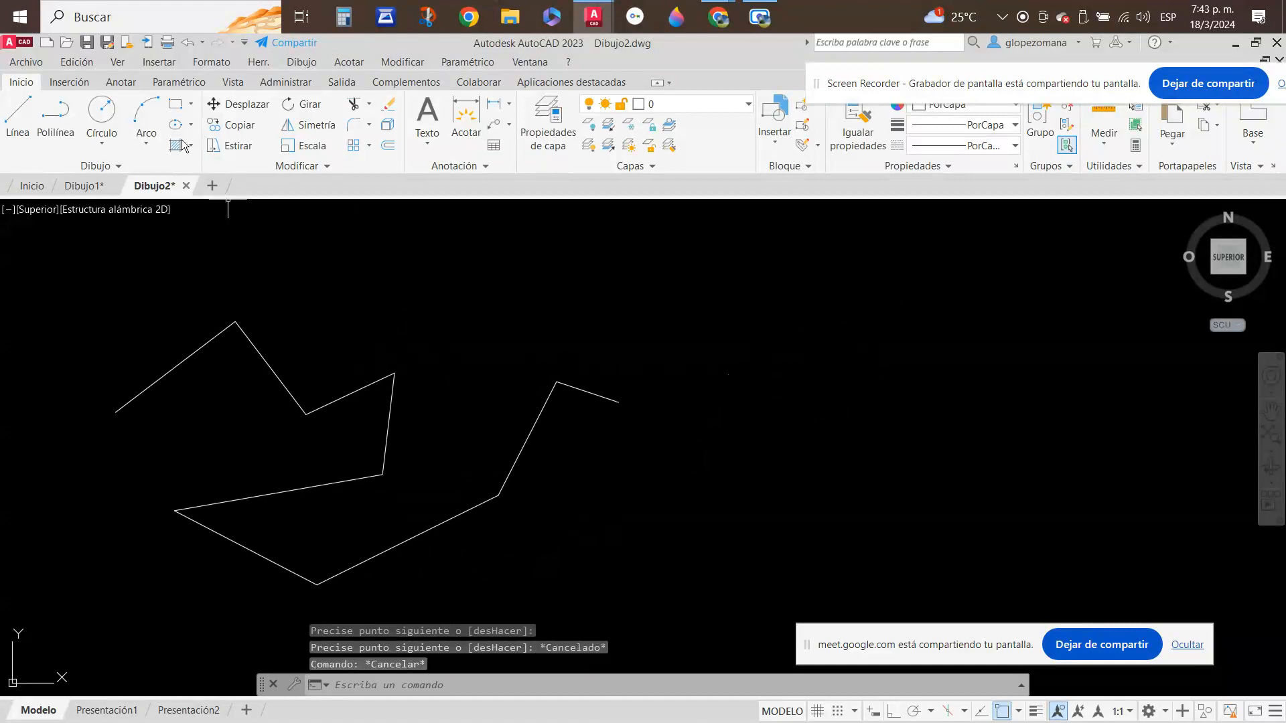
{"action": "left_click", "coordinate": [102, 113]}
{"action": "left_click", "coordinate": [741, 323]}
{"action": "left_click", "coordinate": [794, 361]}
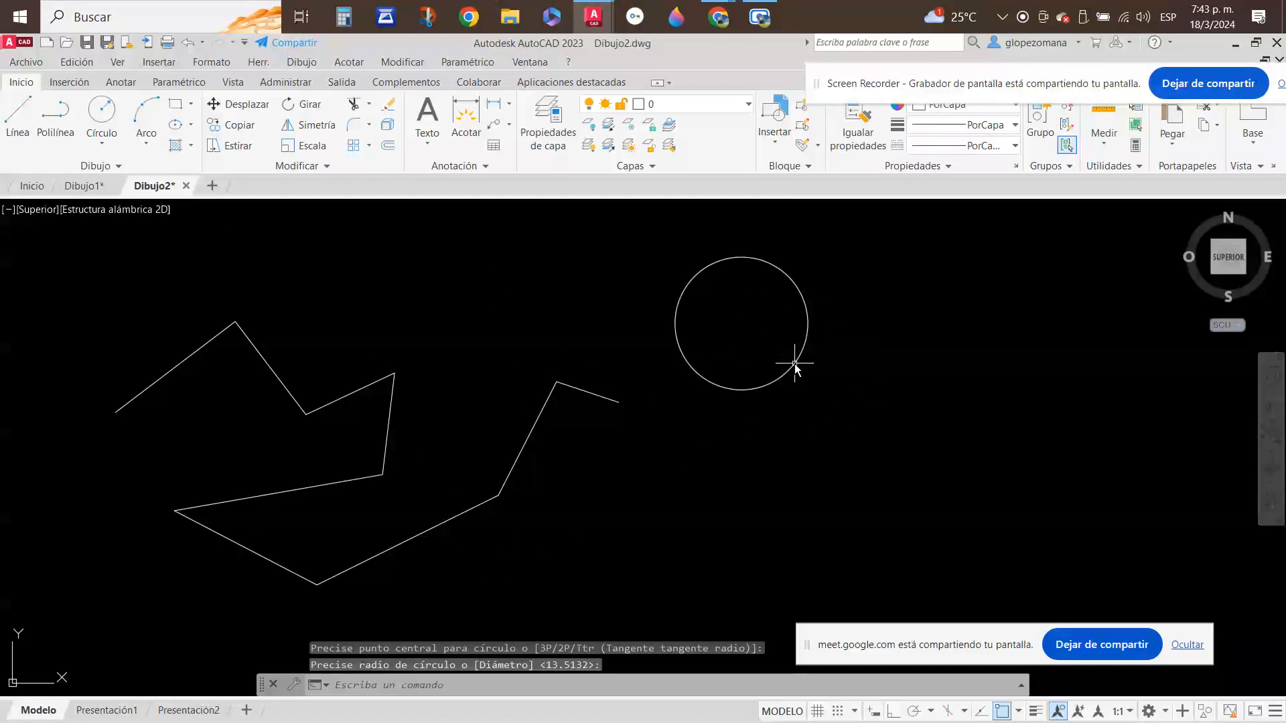
{"action": "key", "text": "Escape"}
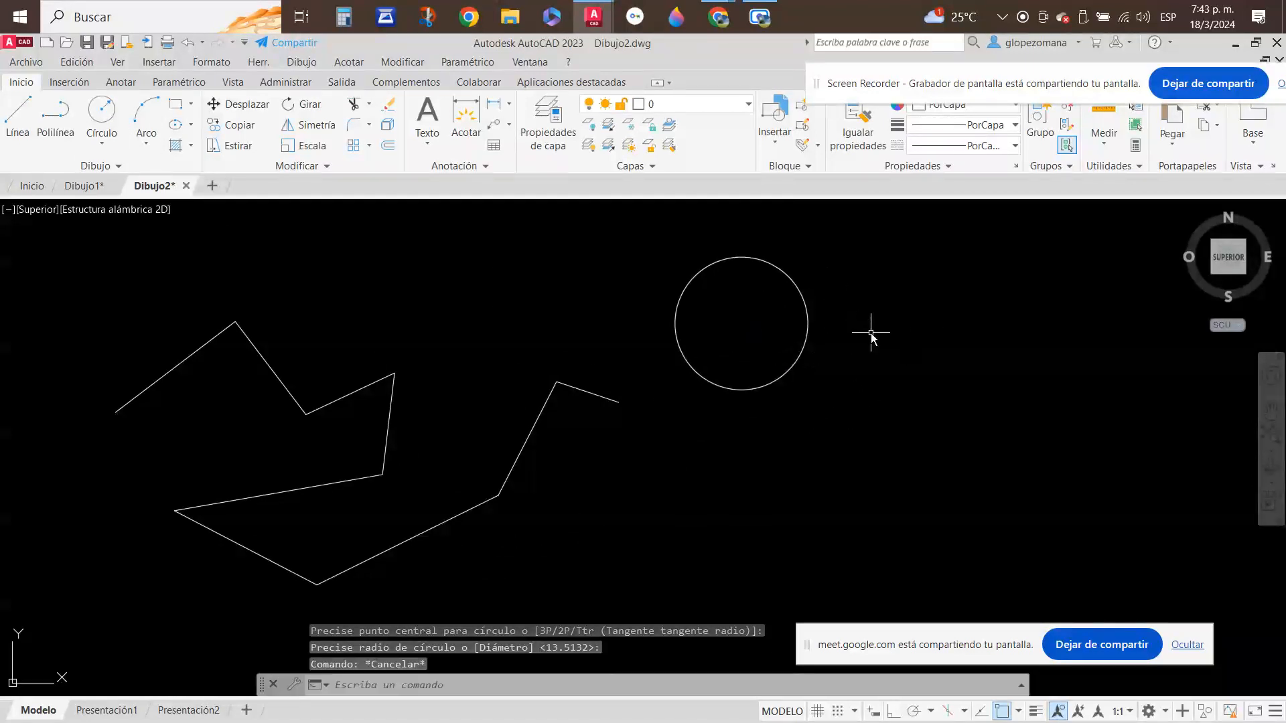
- Repeat the last Circle command and draw a smaller circle below and to the right of the first one
{"action": "key", "text": "Return"}
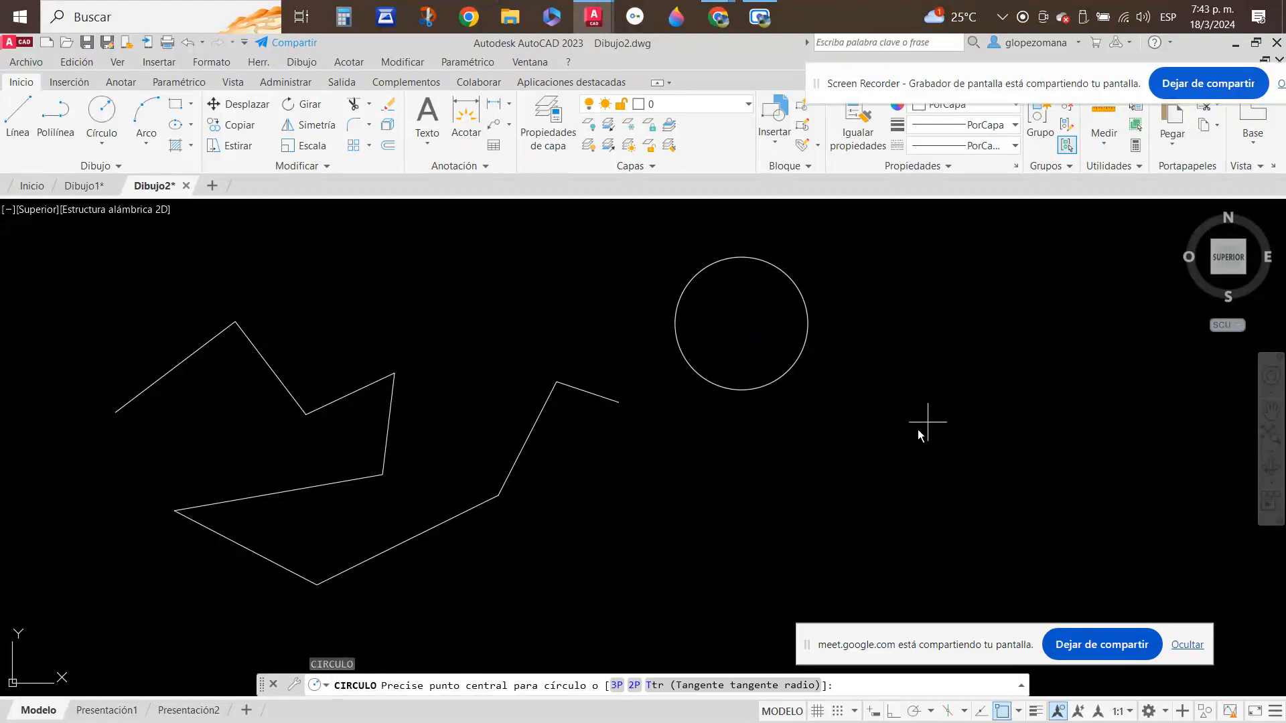
{"action": "left_click", "coordinate": [862, 428]}
{"action": "left_click", "coordinate": [900, 442]}
{"action": "key", "text": "Escape"}
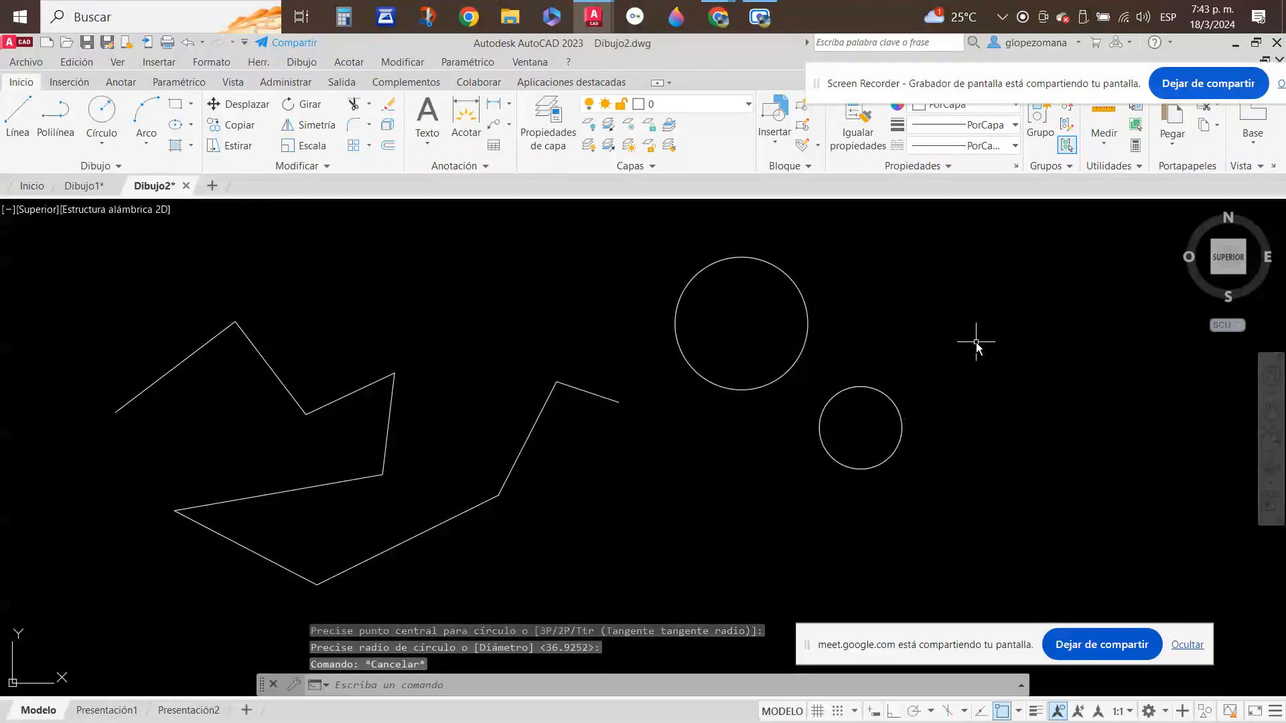
{"action": "mouse_move", "coordinate": [1066, 371]}
{"action": "middle_mouse_down"}
{"action": "mouse_move", "coordinate": [775, 367]}
{"action": "mouse_move", "coordinate": [703, 304]}
{"action": "middle_mouse_up"}
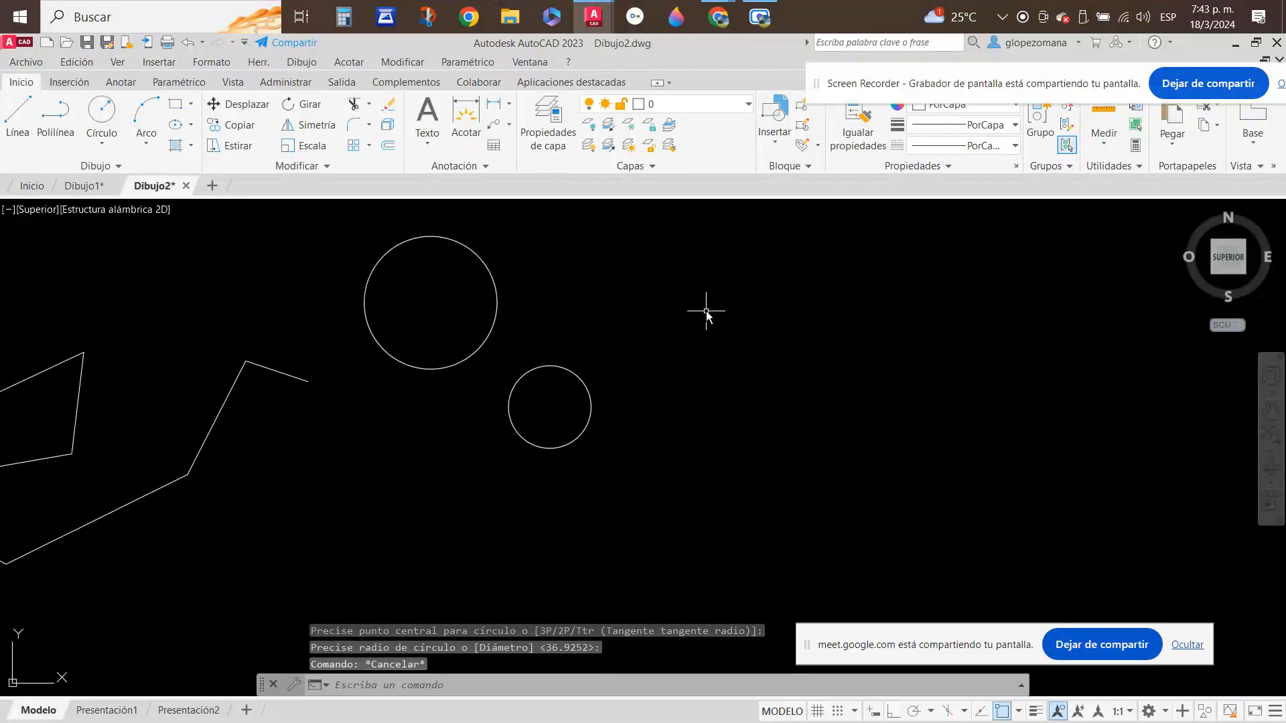
{"action": "key", "text": "Escape"}
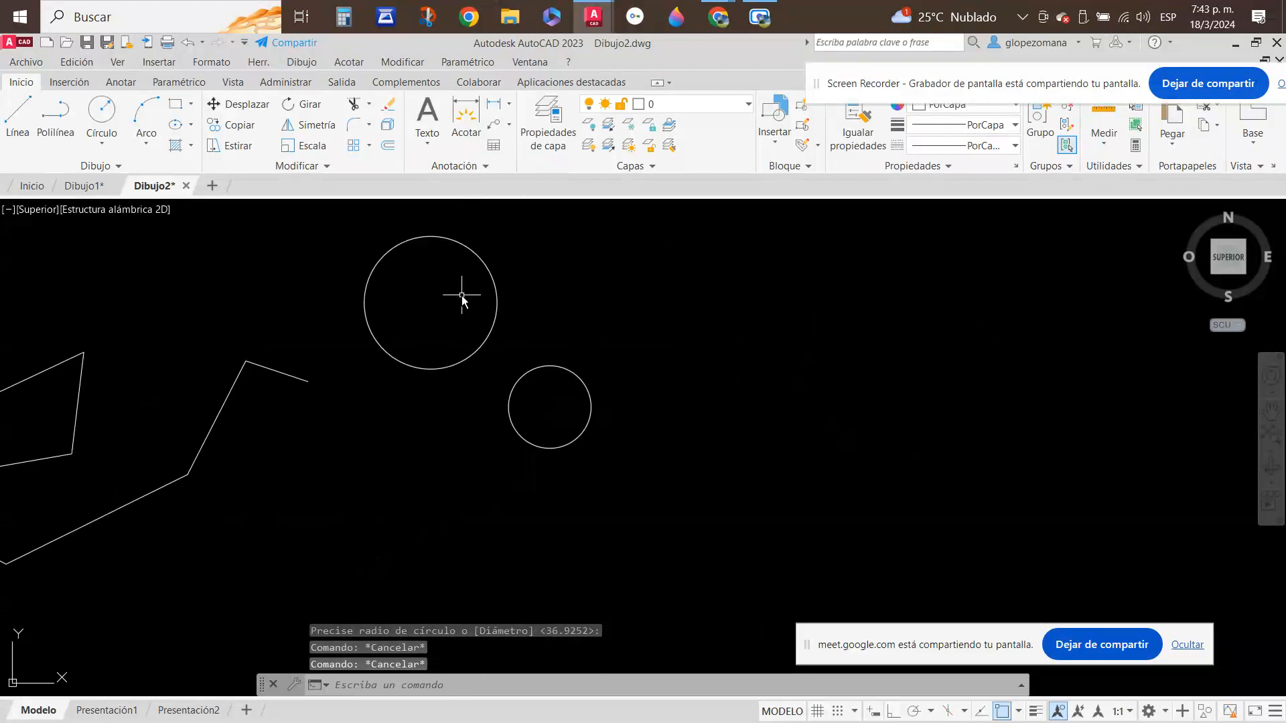
{"action": "scroll", "coordinate": [755, 381], "scroll_direction": "down", "scroll_amount": 1}
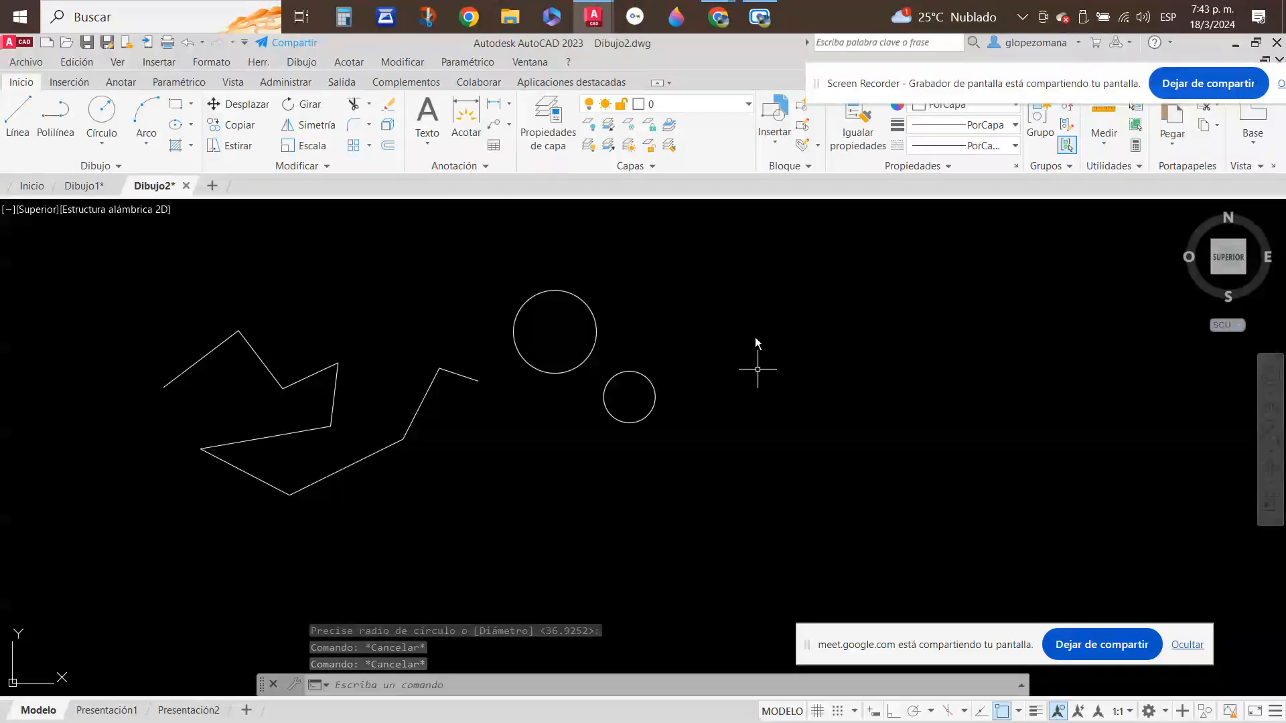
- Switch to the guide in Chrome to reread the section on repeating and cancelling commands, and return to AutoCAD
{"action": "mouse_move", "coordinate": [719, 17]}
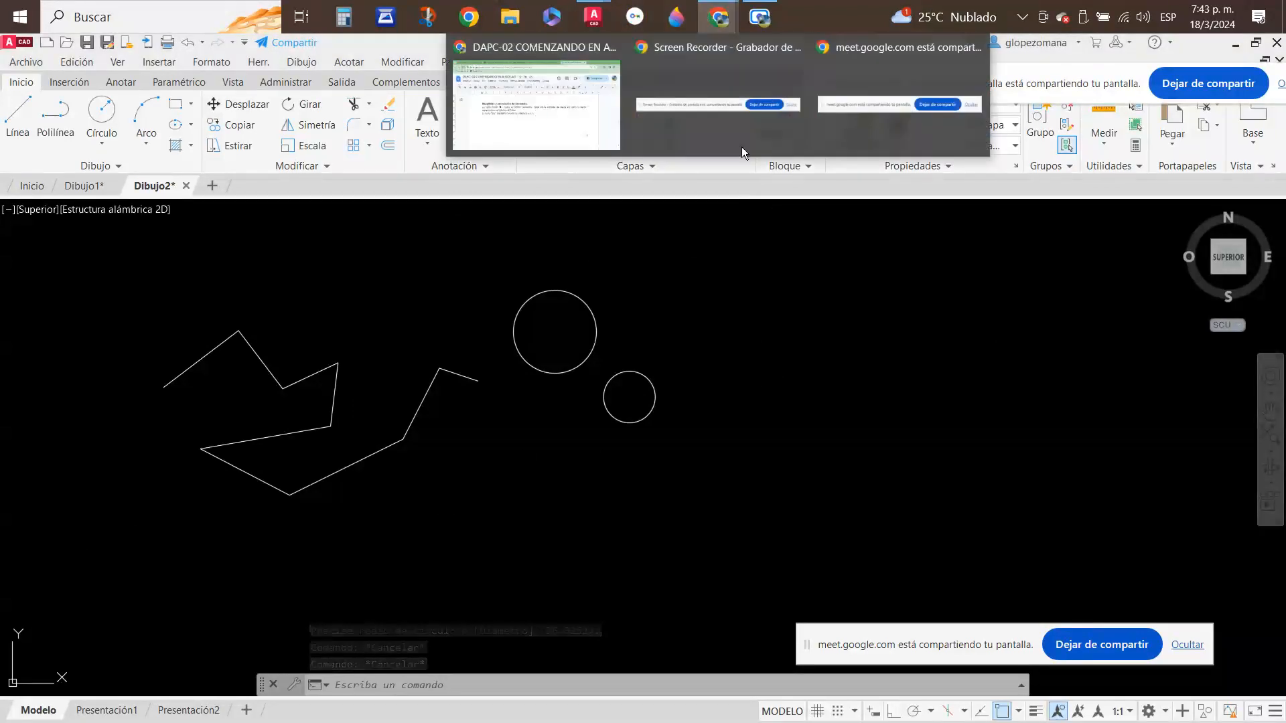
{"action": "left_click", "coordinate": [512, 101]}
{"action": "scroll", "coordinate": [561, 478], "scroll_direction": "down", "scroll_amount": 1}
{"action": "scroll", "coordinate": [561, 477], "scroll_direction": "up", "scroll_amount": 2}
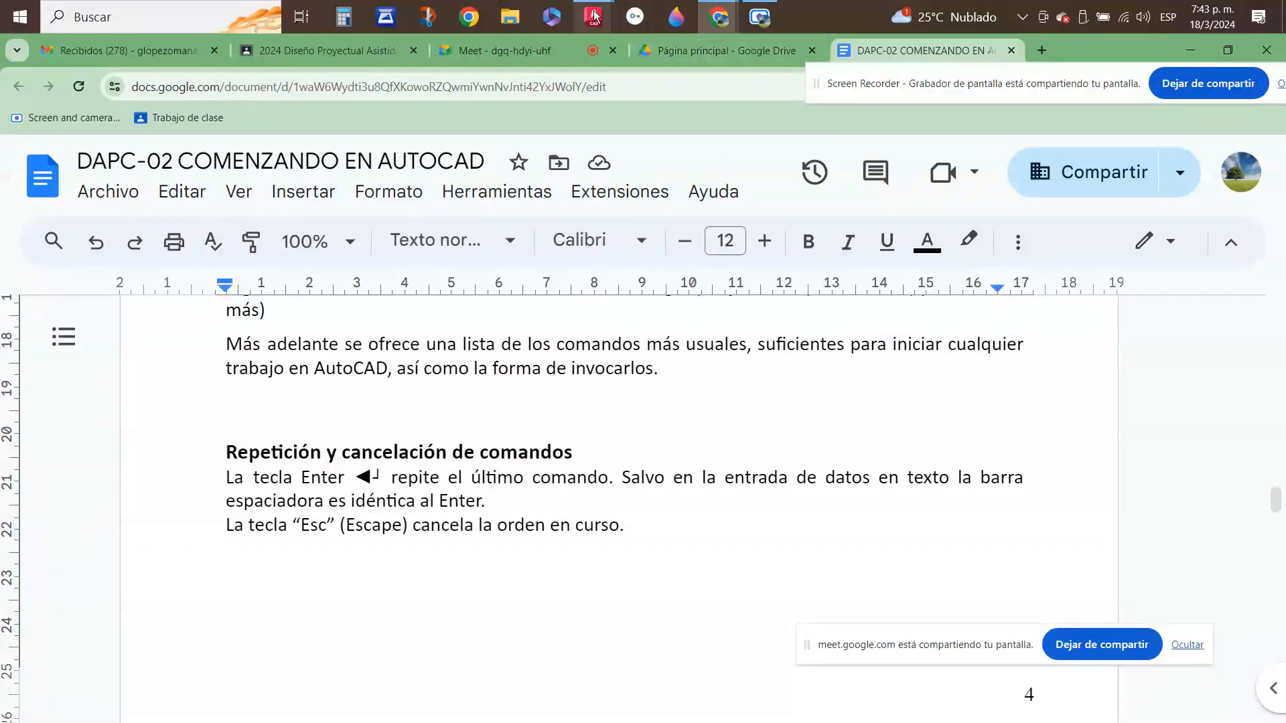
{"action": "mouse_move", "coordinate": [594, 17]}
{"action": "left_click", "coordinate": [649, 122]}
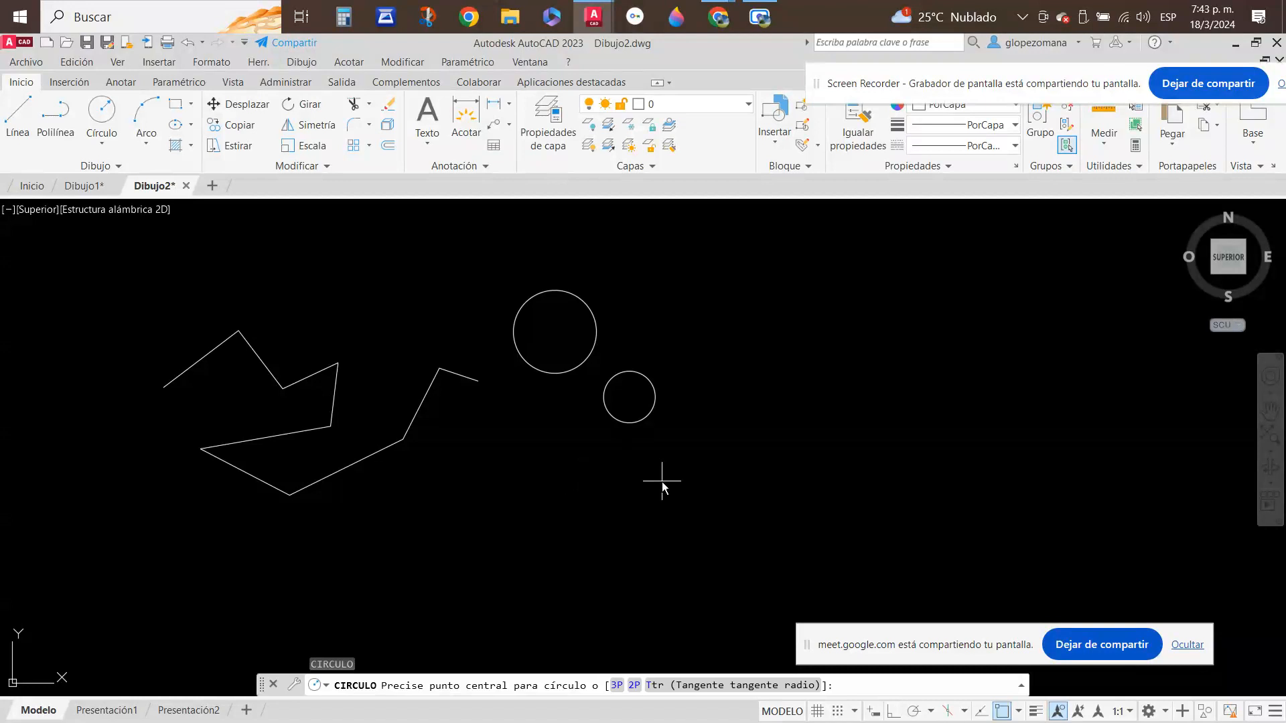
- Practise cancelling and repeating the Circle and Line commands without placing any geometry
{"action": "key", "text": "Escape"}
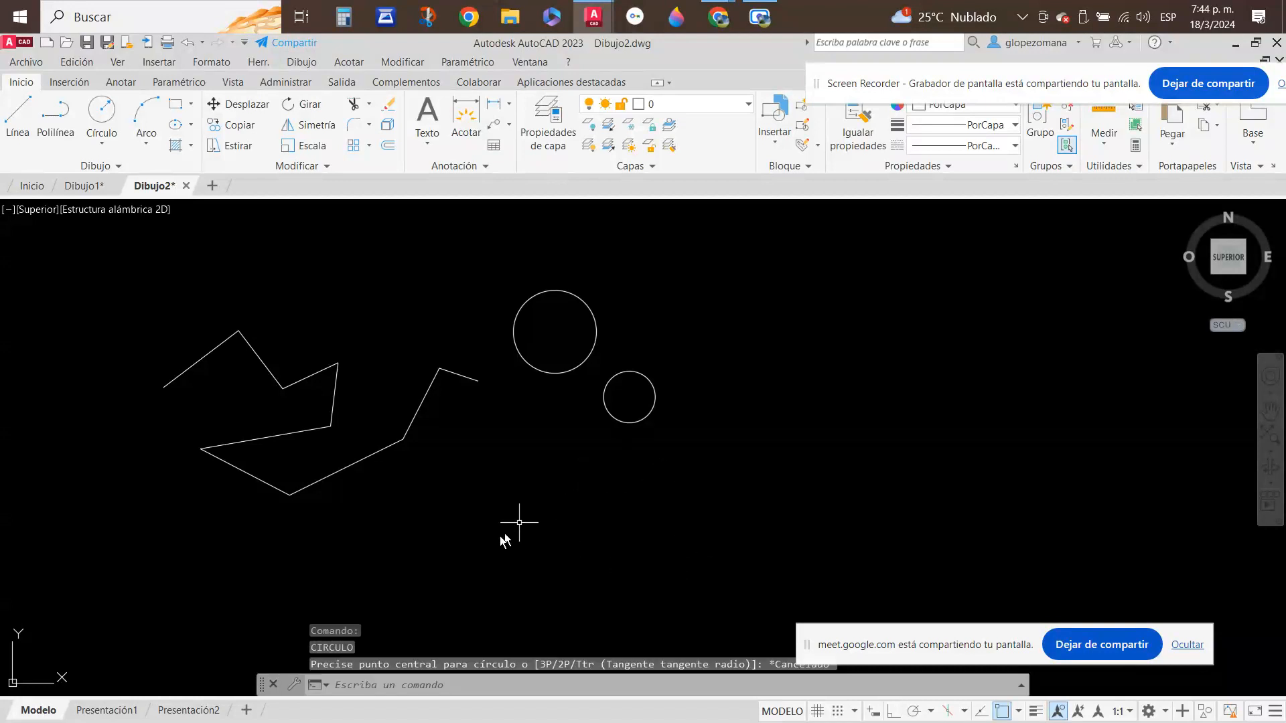
{"action": "key", "text": "Return"}
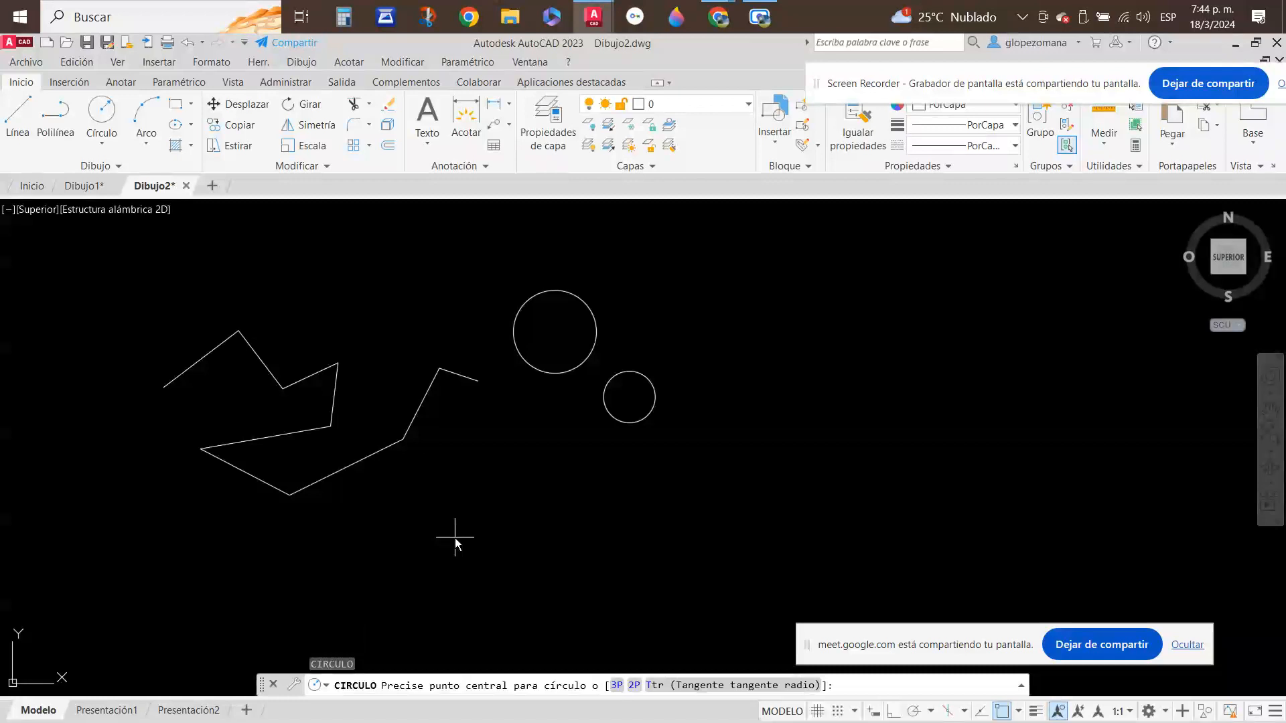
{"action": "left_click", "coordinate": [21, 121]}
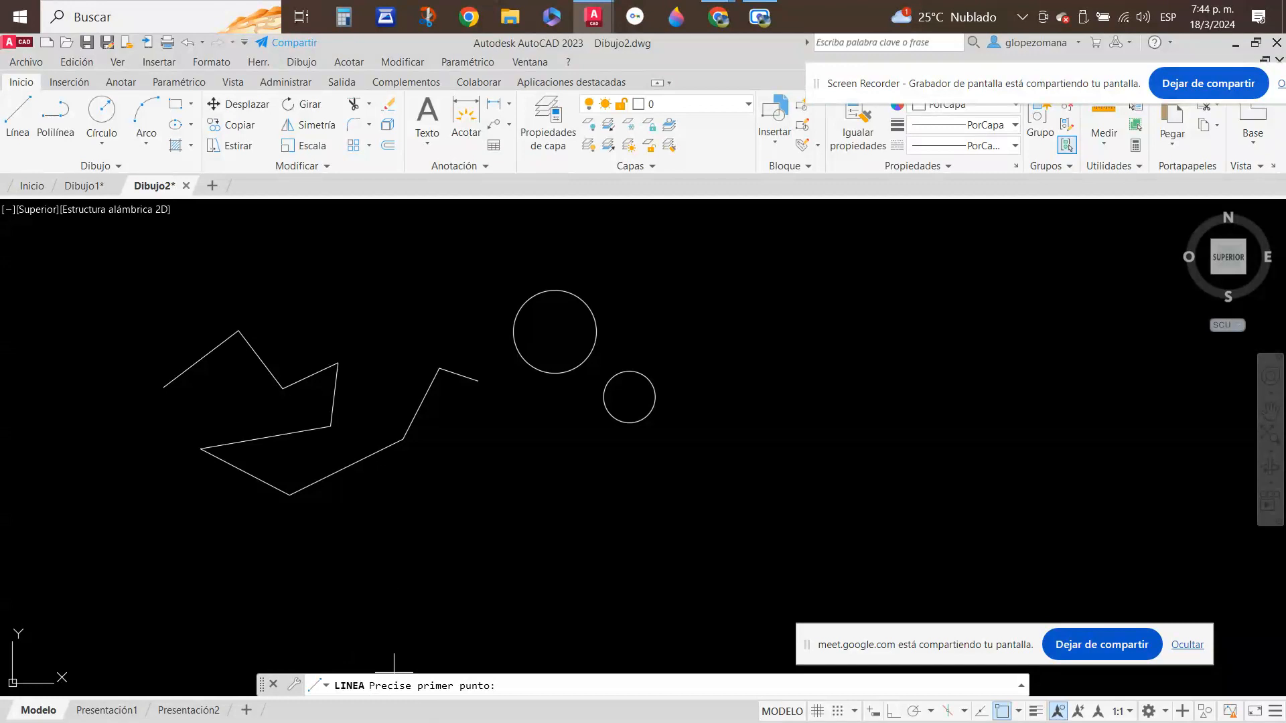
{"action": "key", "text": "Escape"}
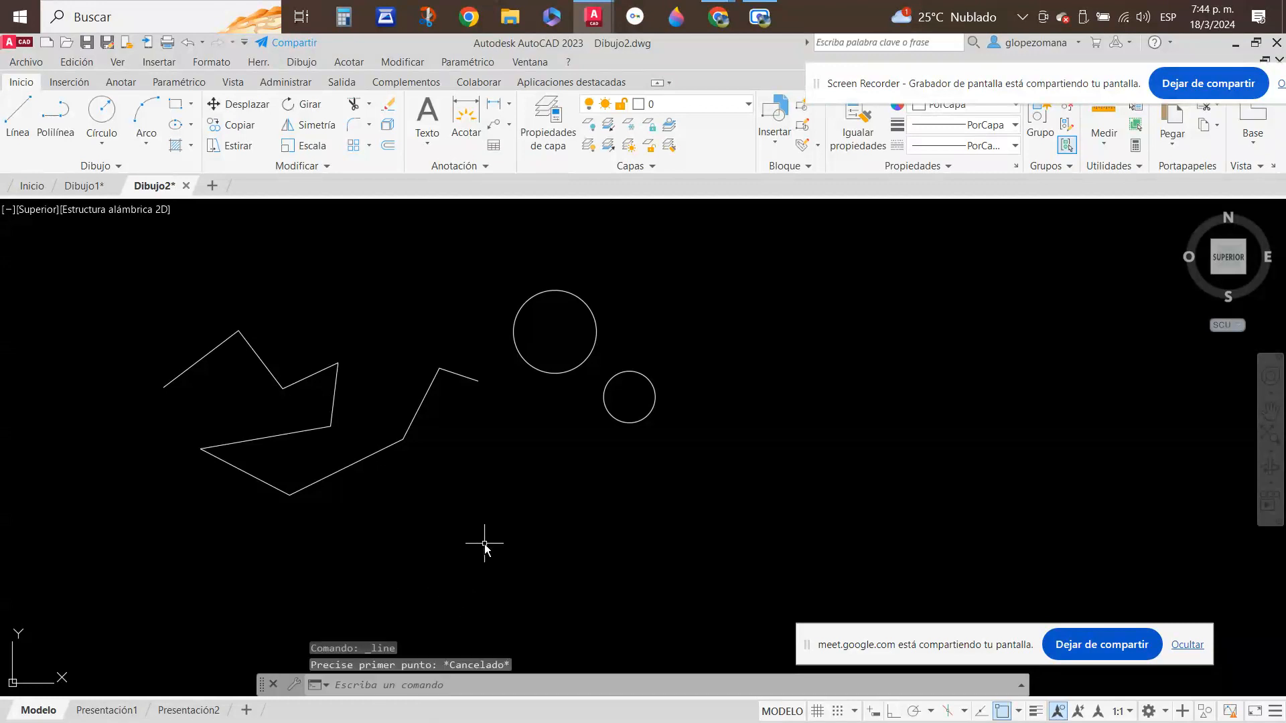
{"action": "key", "text": "Return"}
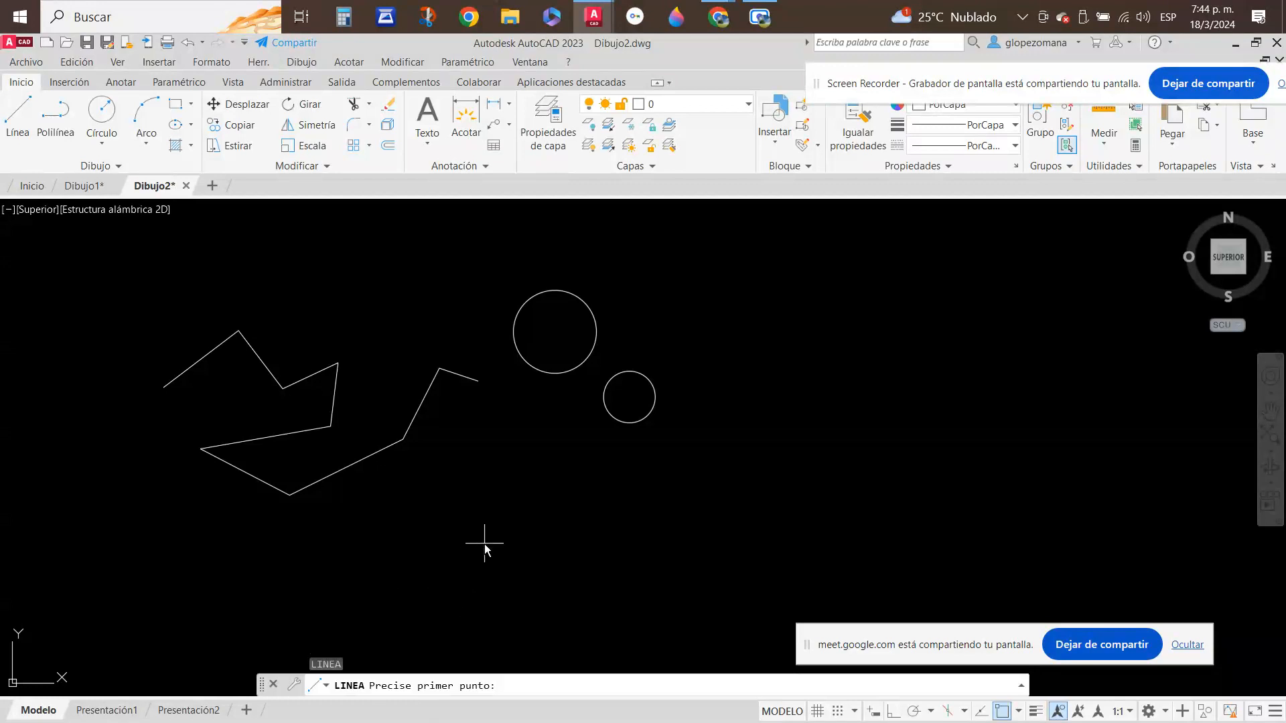
{"action": "key", "text": "Escape"}
{"action": "key", "text": "Escape"}
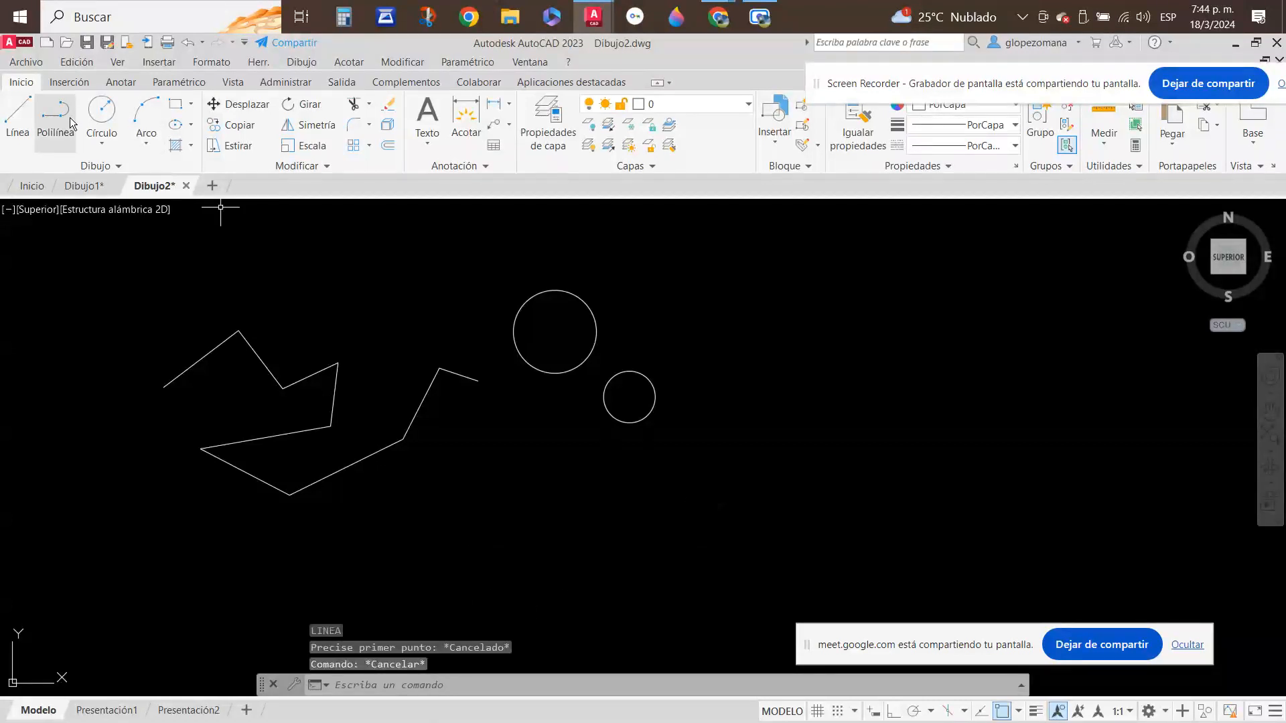
- Draw a small circle below the large one, and practise repeating and cancelling the Circle command
{"action": "left_click", "coordinate": [101, 112]}
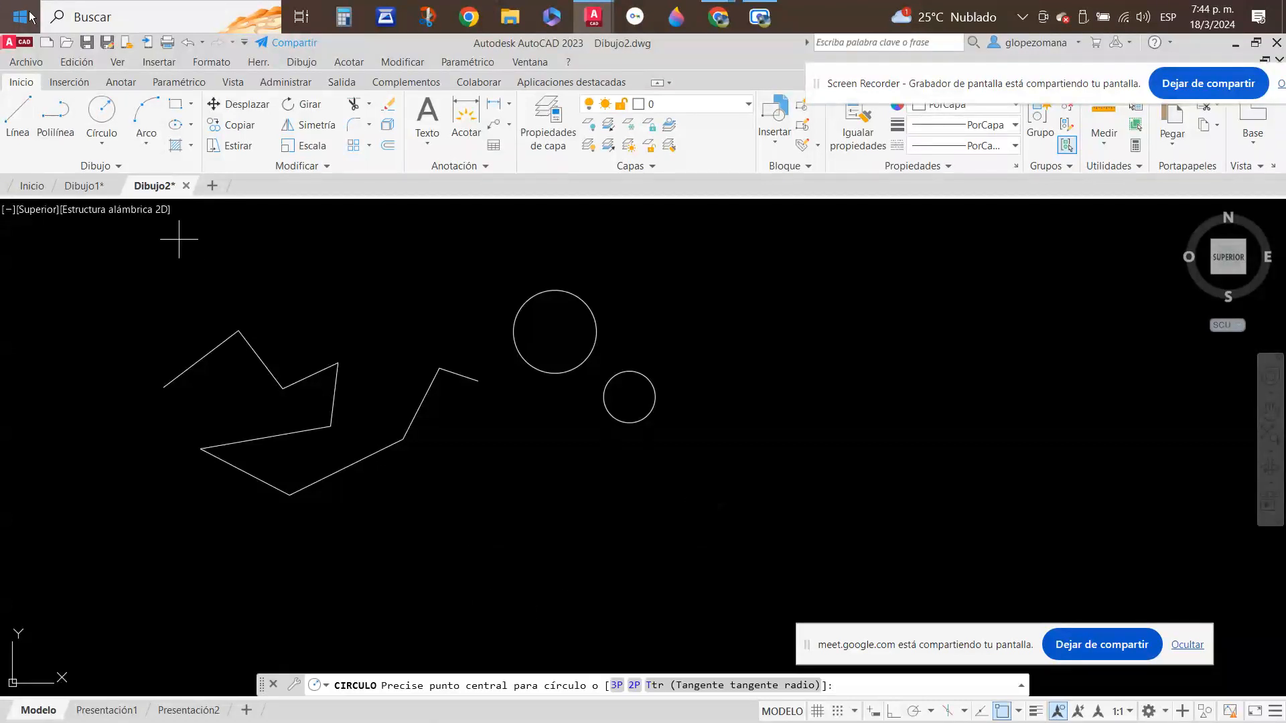
{"action": "left_click", "coordinate": [541, 491]}
{"action": "left_click", "coordinate": [567, 495]}
{"action": "key", "text": "Return"}
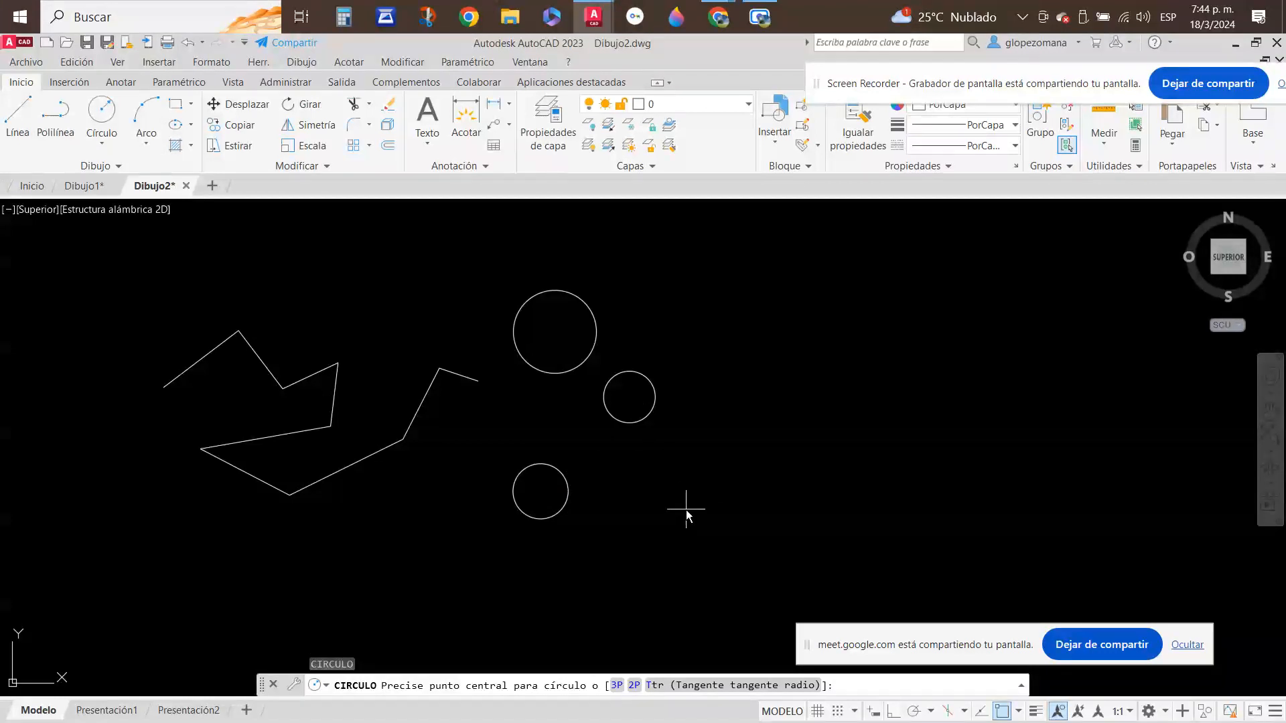
{"action": "key", "text": "Escape"}
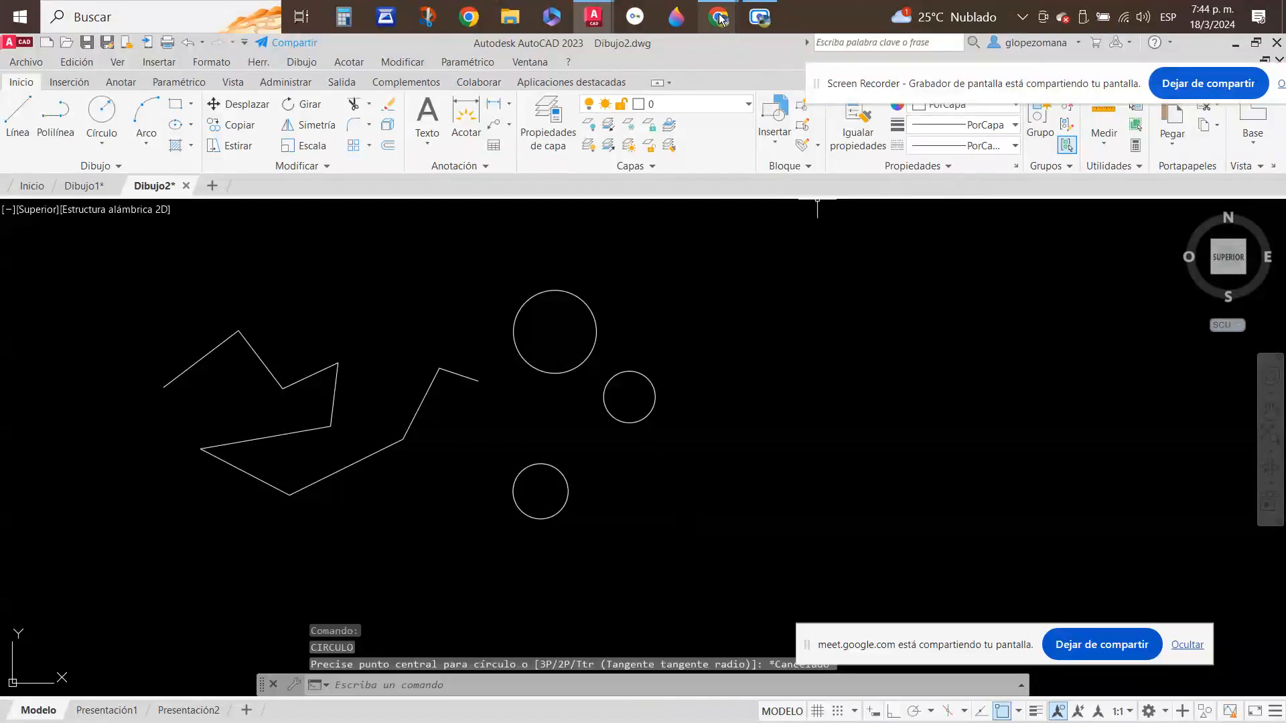
- Switch to the guide in Chrome and read the Teclado section, selecting the F2 and F1 entries in the function key list
{"action": "mouse_move", "coordinate": [718, 16]}
{"action": "left_click", "coordinate": [516, 111]}
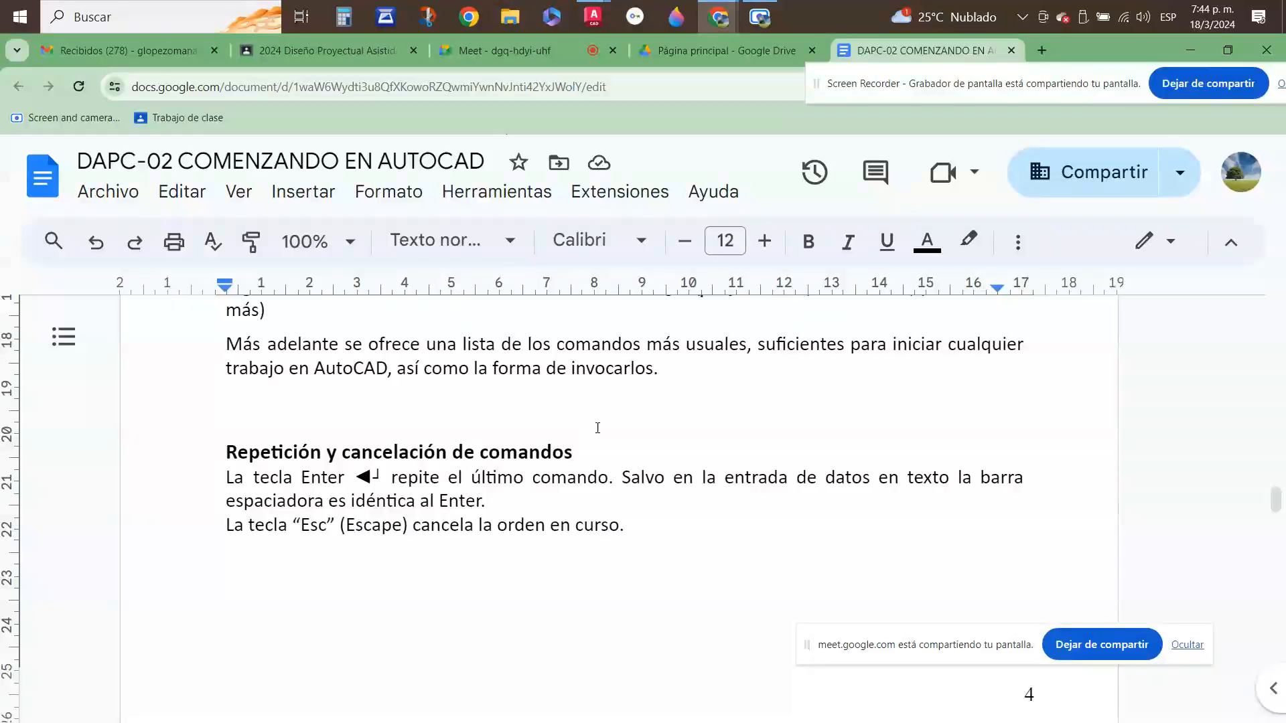
{"action": "scroll", "coordinate": [619, 435], "scroll_direction": "down", "scroll_amount": 8}
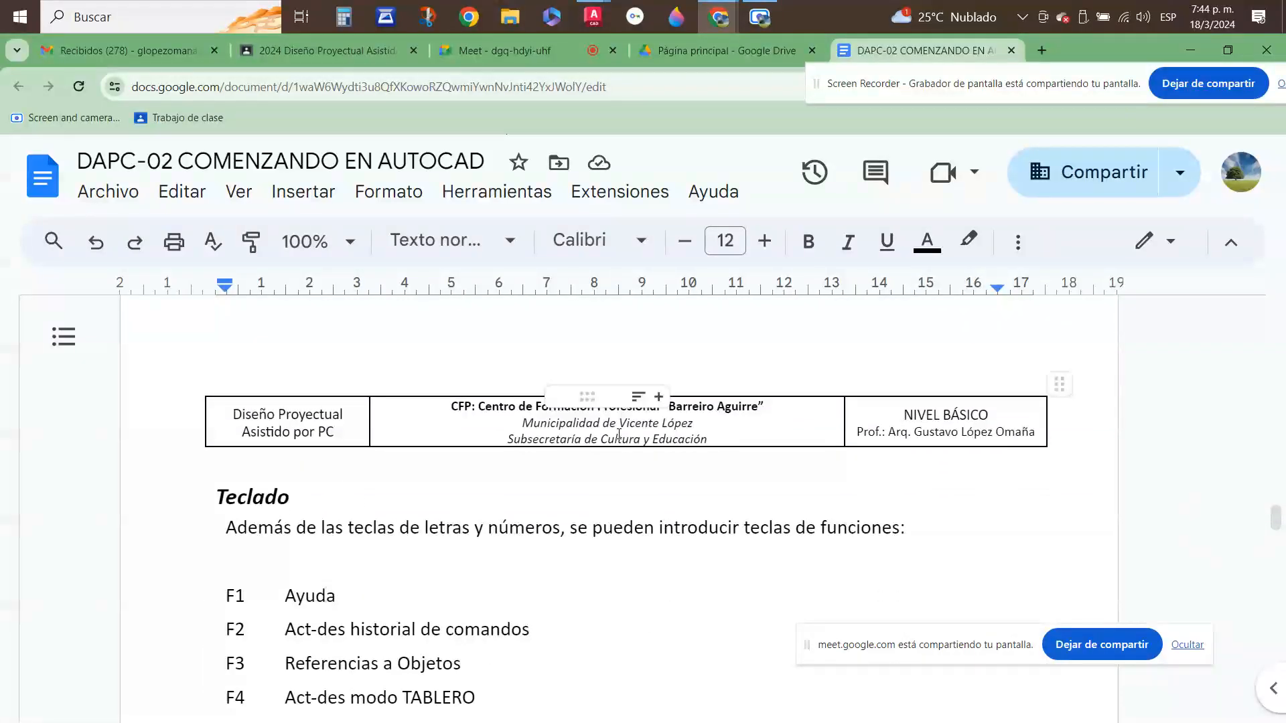
{"action": "scroll", "coordinate": [659, 433], "scroll_direction": "down", "scroll_amount": 1}
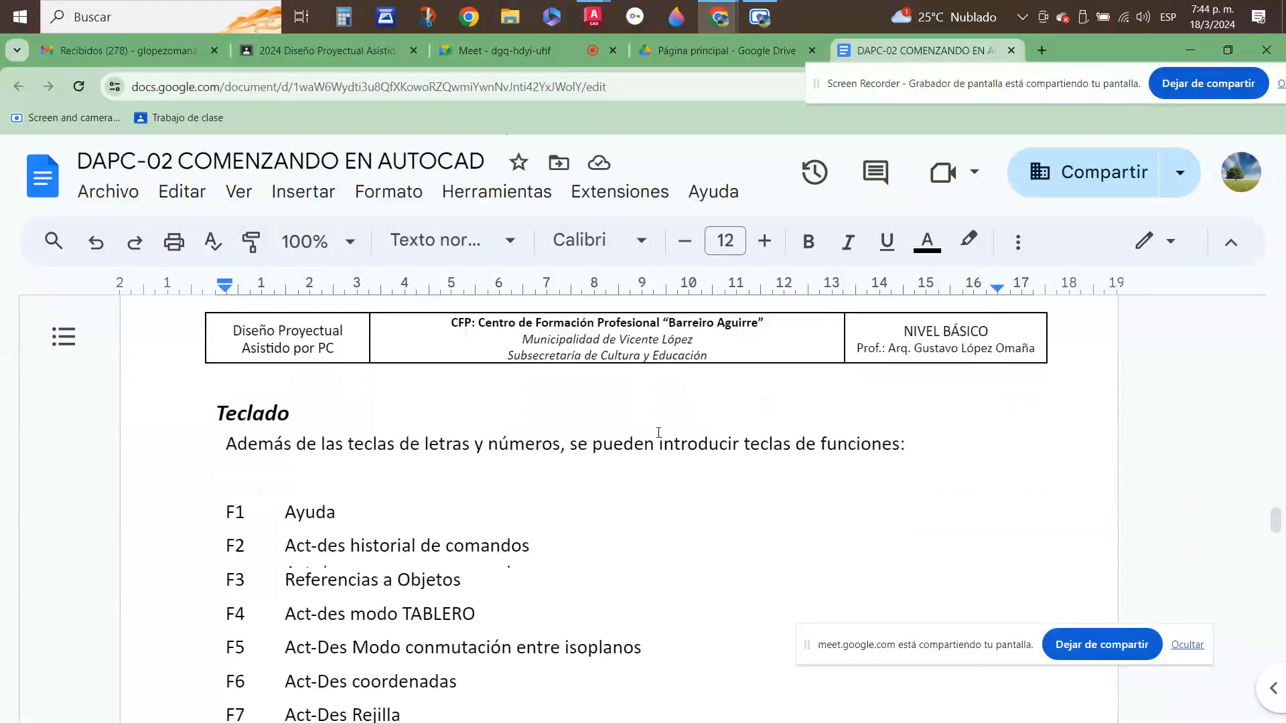
{"action": "scroll", "coordinate": [659, 433], "scroll_direction": "down", "scroll_amount": 1}
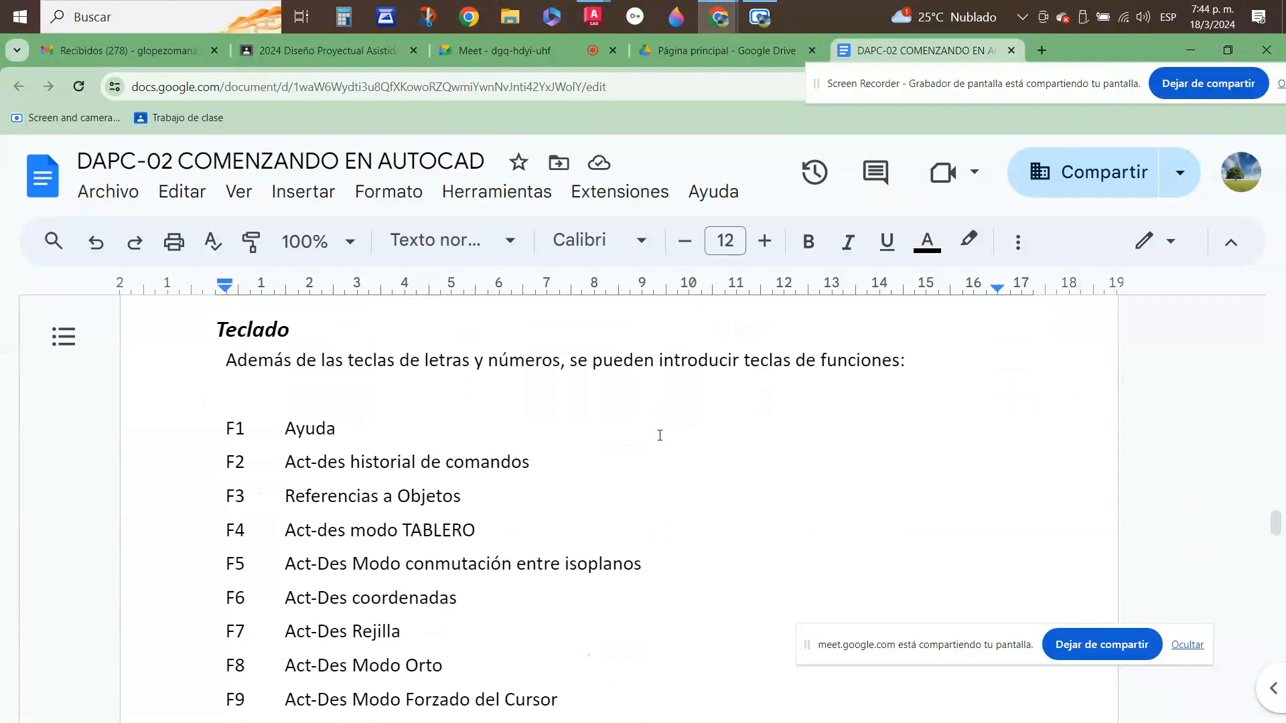
{"action": "scroll", "coordinate": [666, 493], "scroll_direction": "down", "scroll_amount": 2}
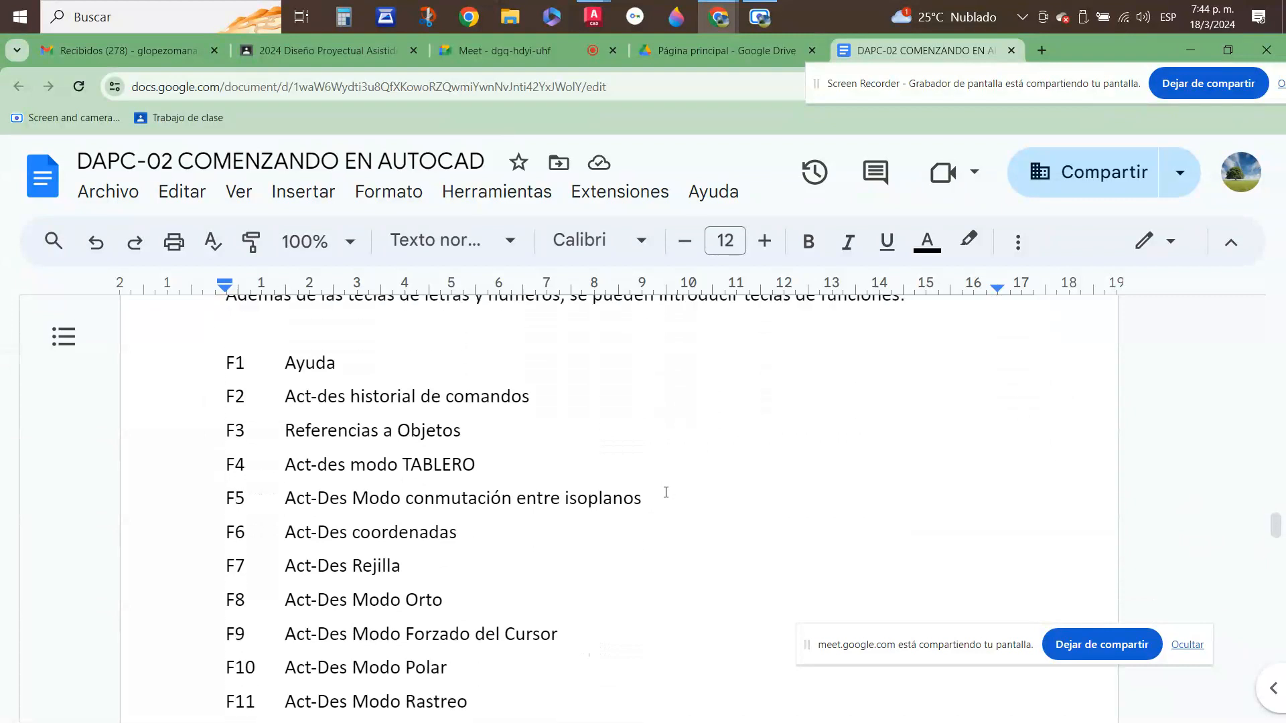
{"action": "scroll", "coordinate": [666, 493], "scroll_direction": "up", "scroll_amount": 1}
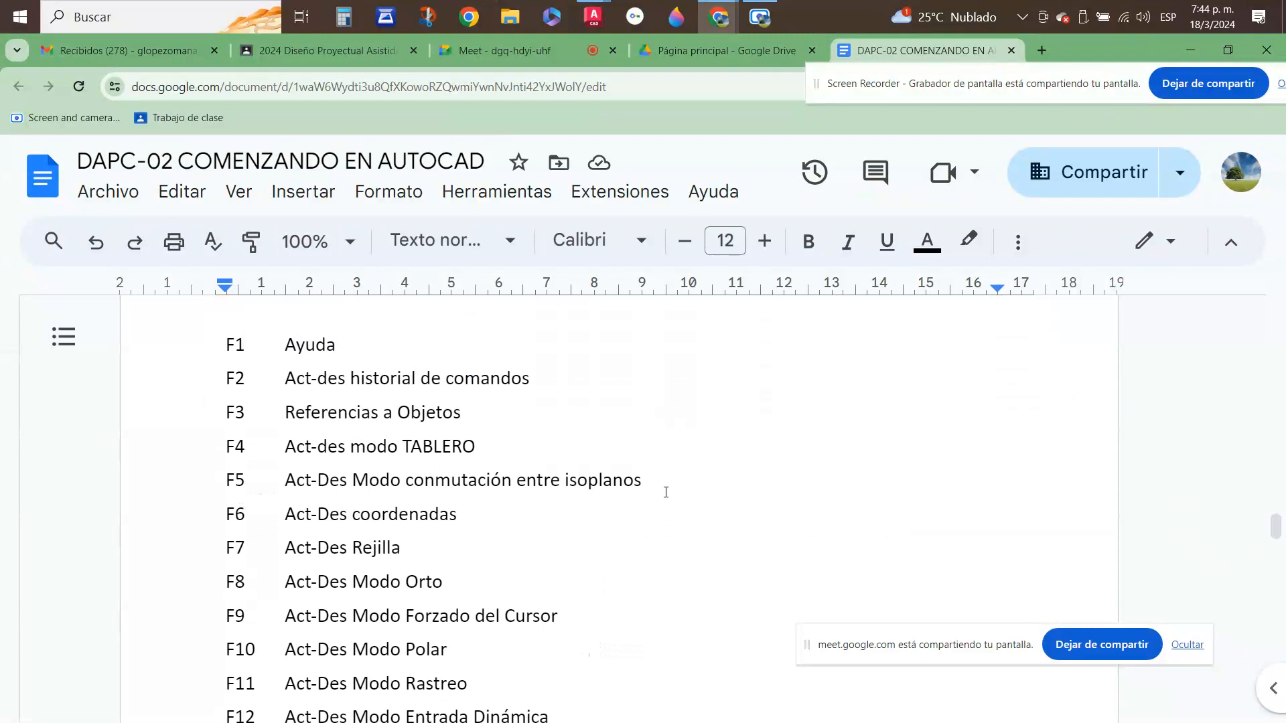
{"action": "left_click_drag", "start_coordinate": [222, 382], "coordinate": [255, 383]}
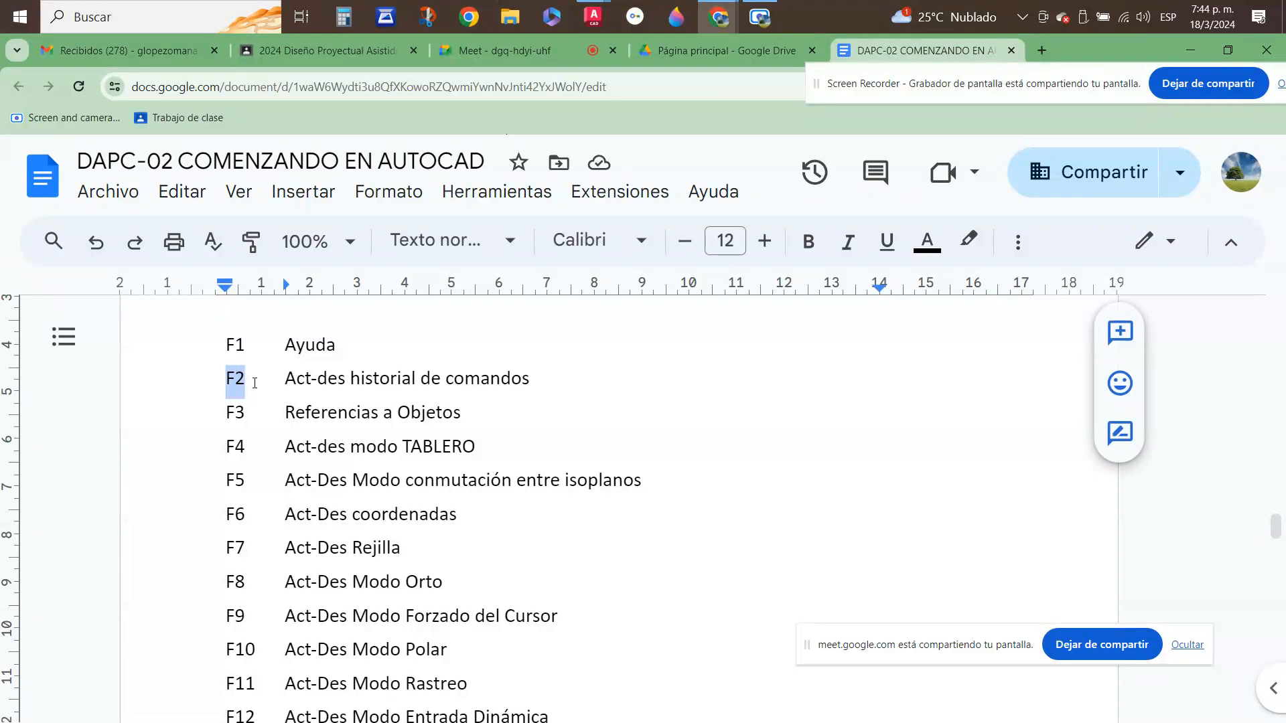
{"action": "left_click_drag", "start_coordinate": [540, 379], "coordinate": [274, 381]}
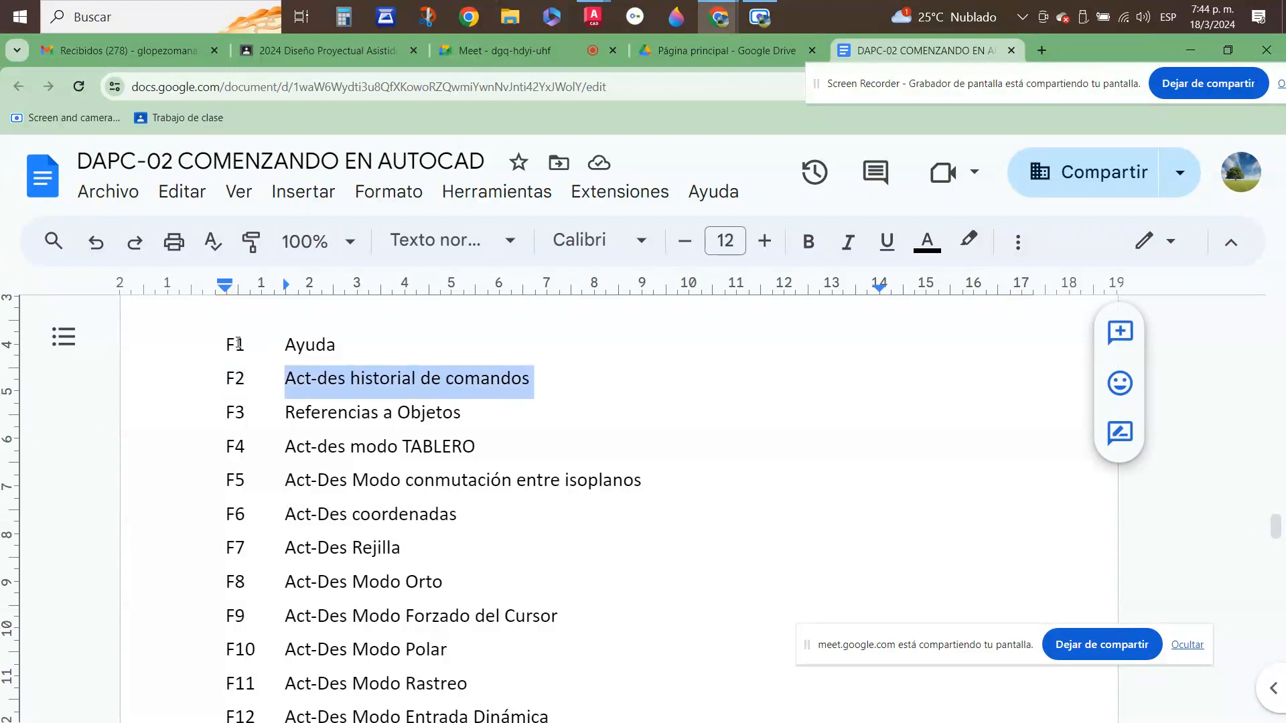
{"action": "left_click_drag", "start_coordinate": [224, 345], "coordinate": [352, 362]}
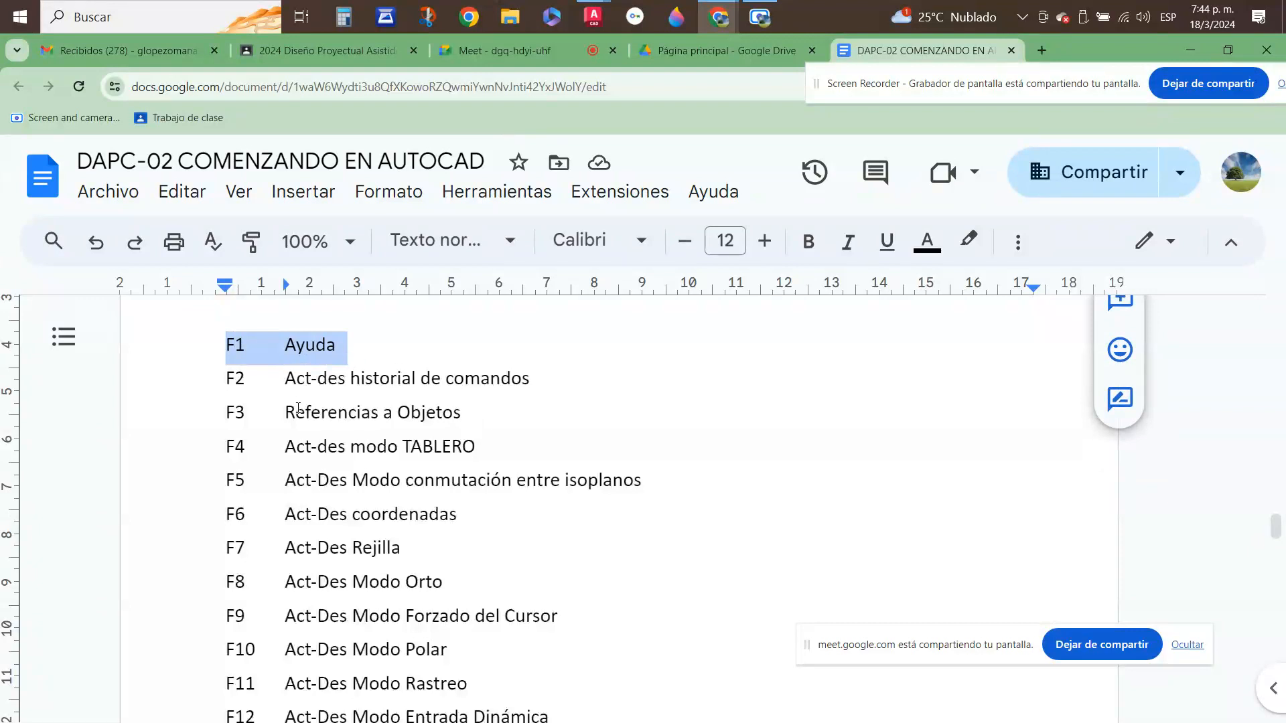
- Examine the guide's function key list from F3 to F12
{"action": "scroll", "coordinate": [299, 408], "scroll_direction": "down", "scroll_amount": 1}
{"action": "scroll", "coordinate": [359, 459], "scroll_direction": "up", "scroll_amount": 1}
{"action": "scroll", "coordinate": [387, 445], "scroll_direction": "down", "scroll_amount": 1}
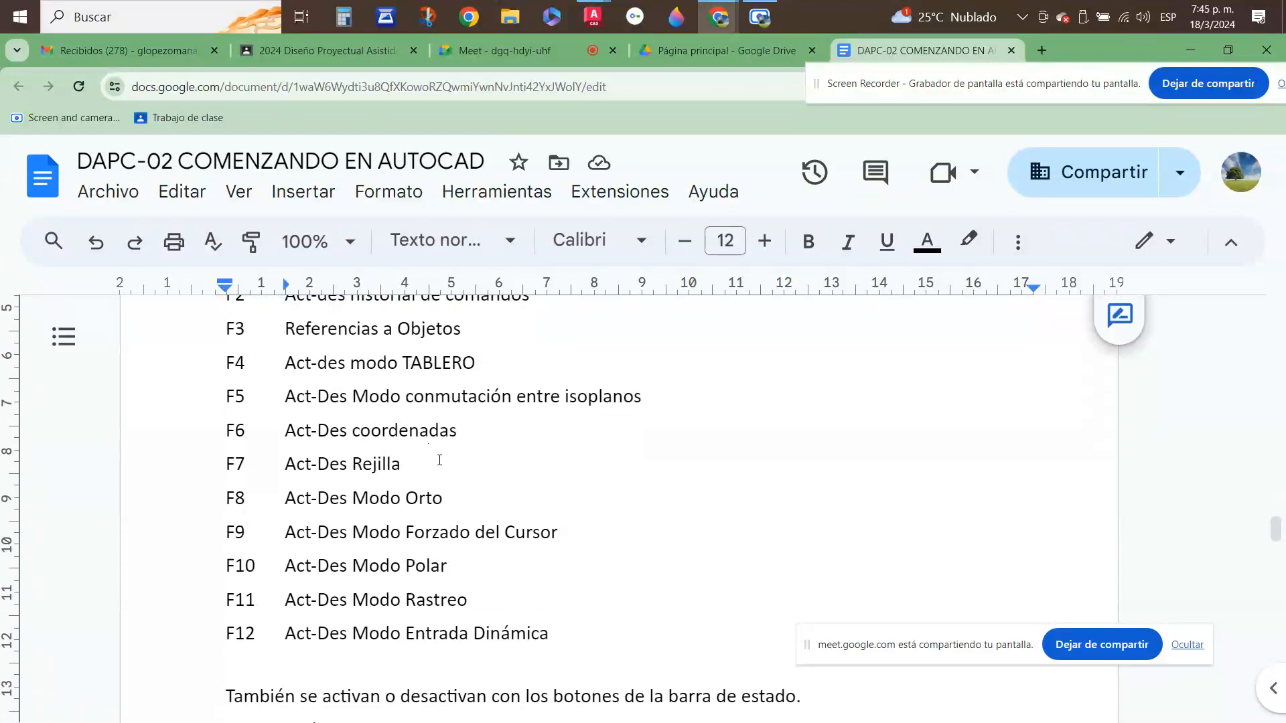
{"action": "scroll", "coordinate": [451, 468], "scroll_direction": "down", "scroll_amount": 1}
{"action": "scroll", "coordinate": [451, 469], "scroll_direction": "up", "scroll_amount": 2}
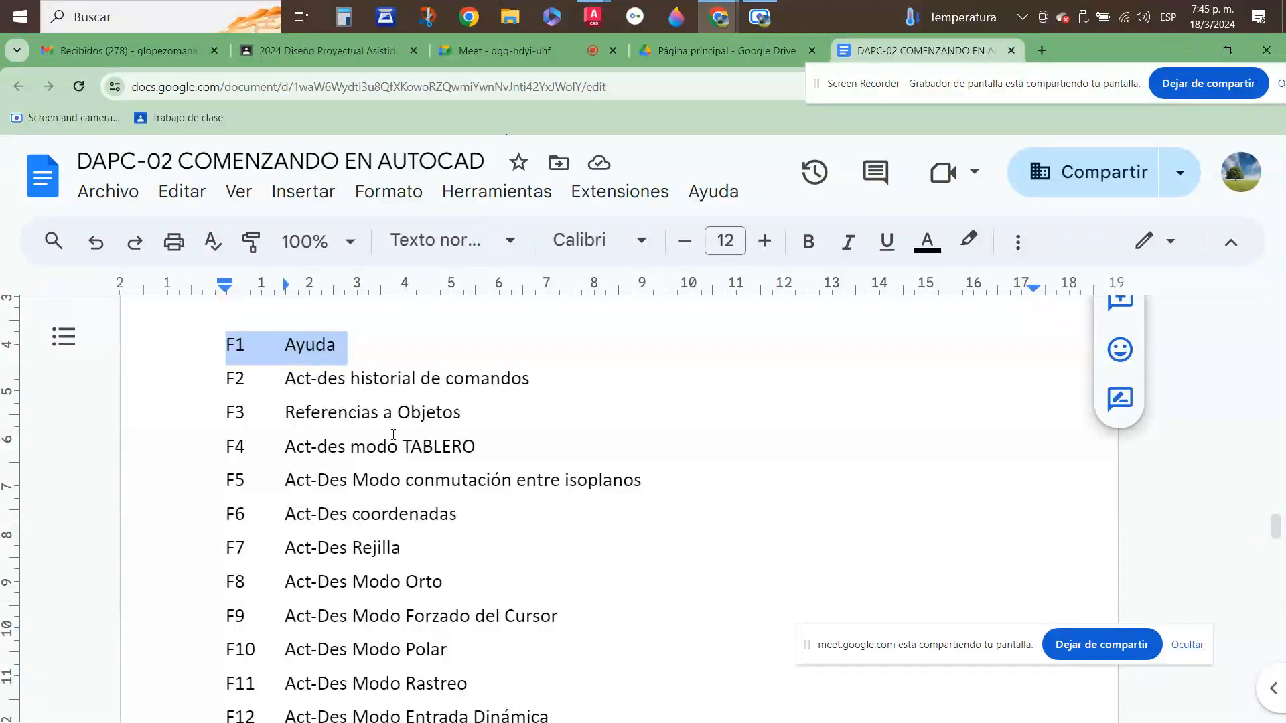
{"action": "scroll", "coordinate": [392, 432], "scroll_direction": "down", "scroll_amount": 1}
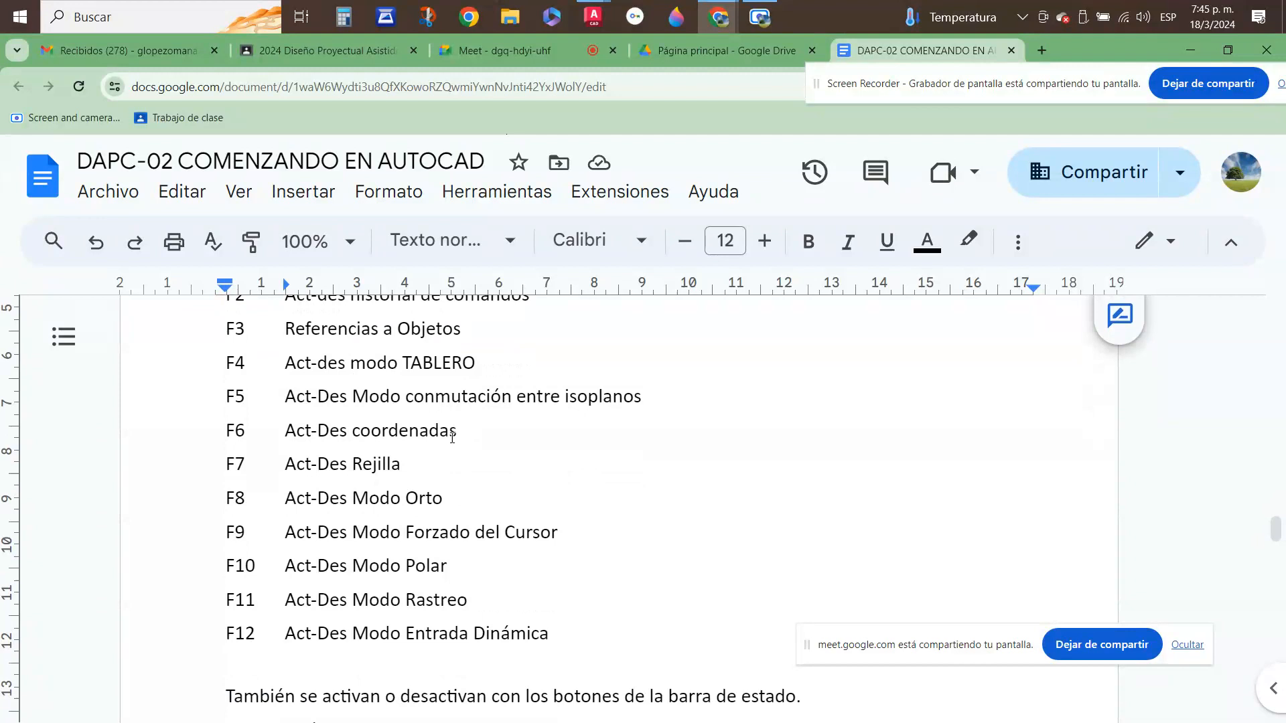
{"action": "scroll", "coordinate": [374, 385], "scroll_direction": "up", "scroll_amount": 1}
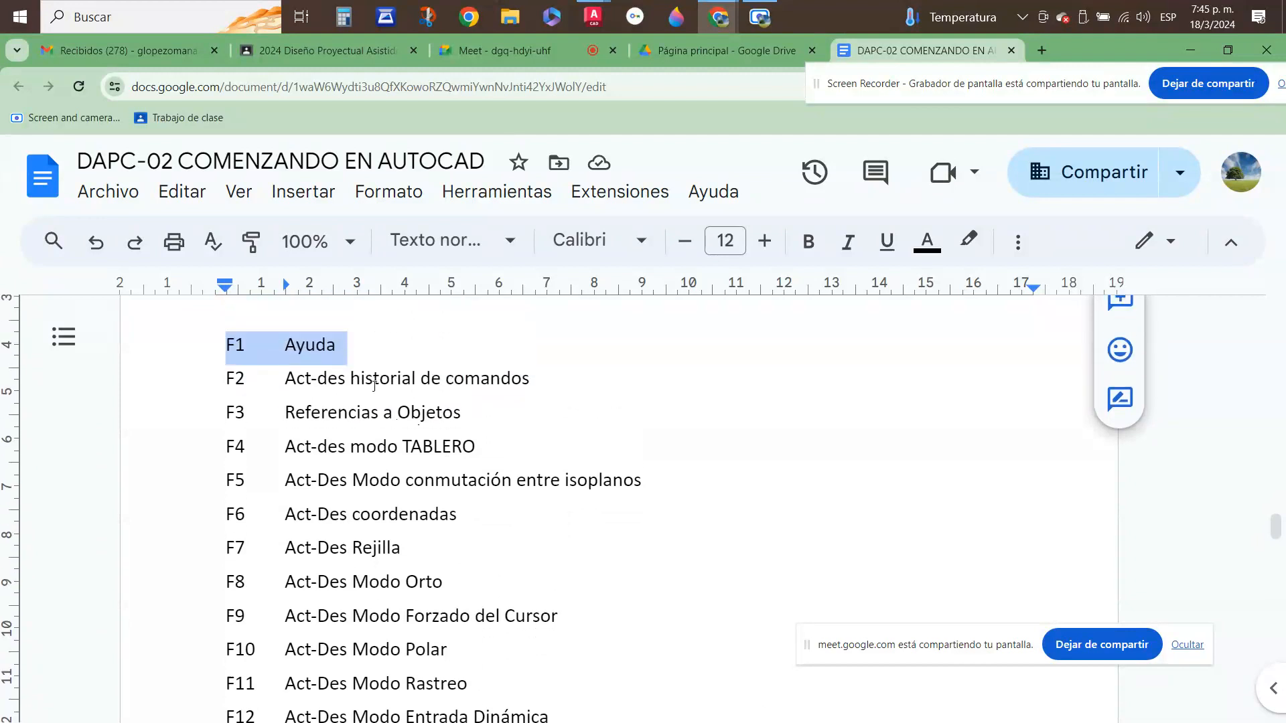
{"action": "scroll", "coordinate": [466, 489], "scroll_direction": "down", "scroll_amount": 1}
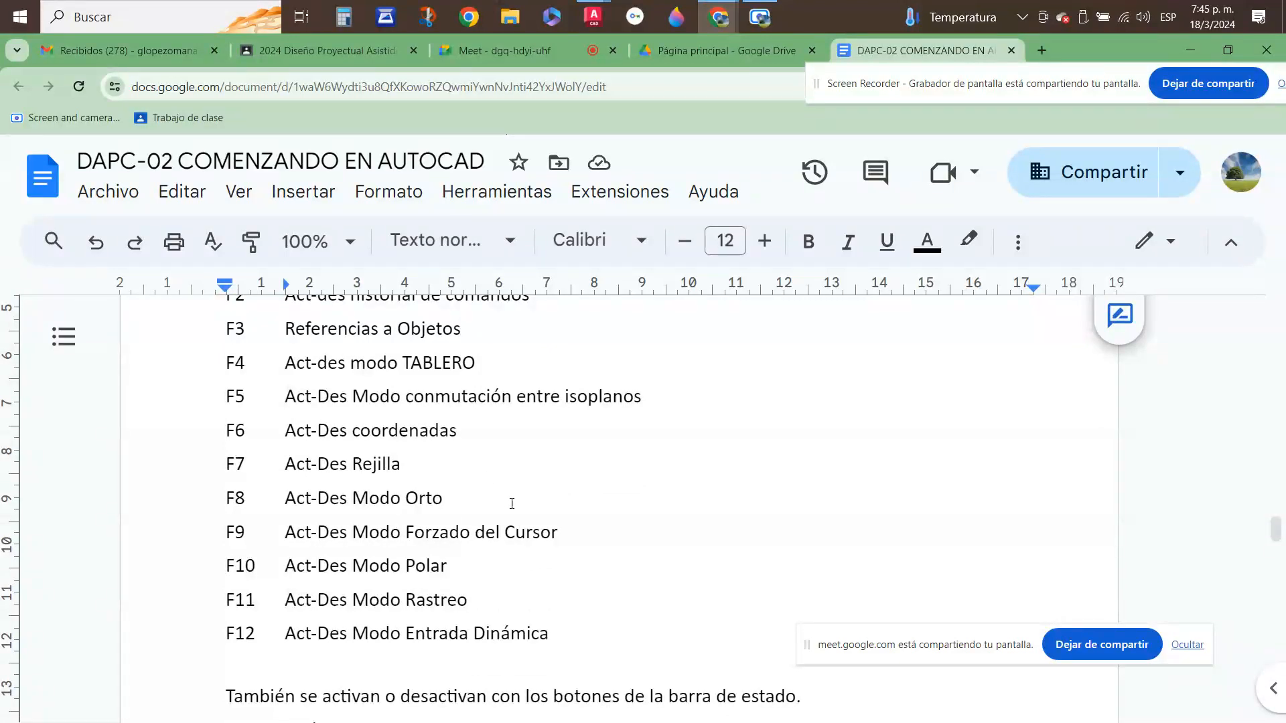
- Read the notes after the function key list and the guide's "Mouse - Ratón" section on mouse button actions
{"action": "scroll", "coordinate": [513, 503], "scroll_direction": "down", "scroll_amount": 3}
{"action": "scroll", "coordinate": [524, 503], "scroll_direction": "down", "scroll_amount": 1}
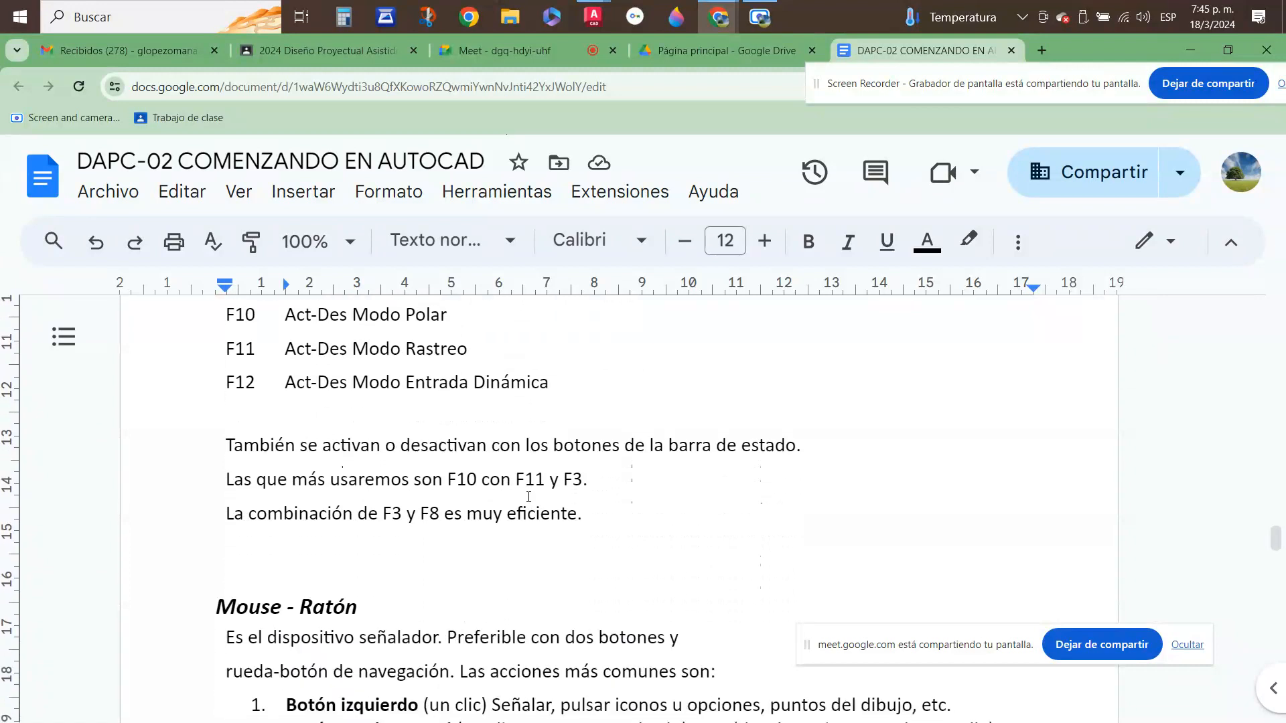
{"action": "scroll", "coordinate": [689, 473], "scroll_direction": "down", "scroll_amount": 1}
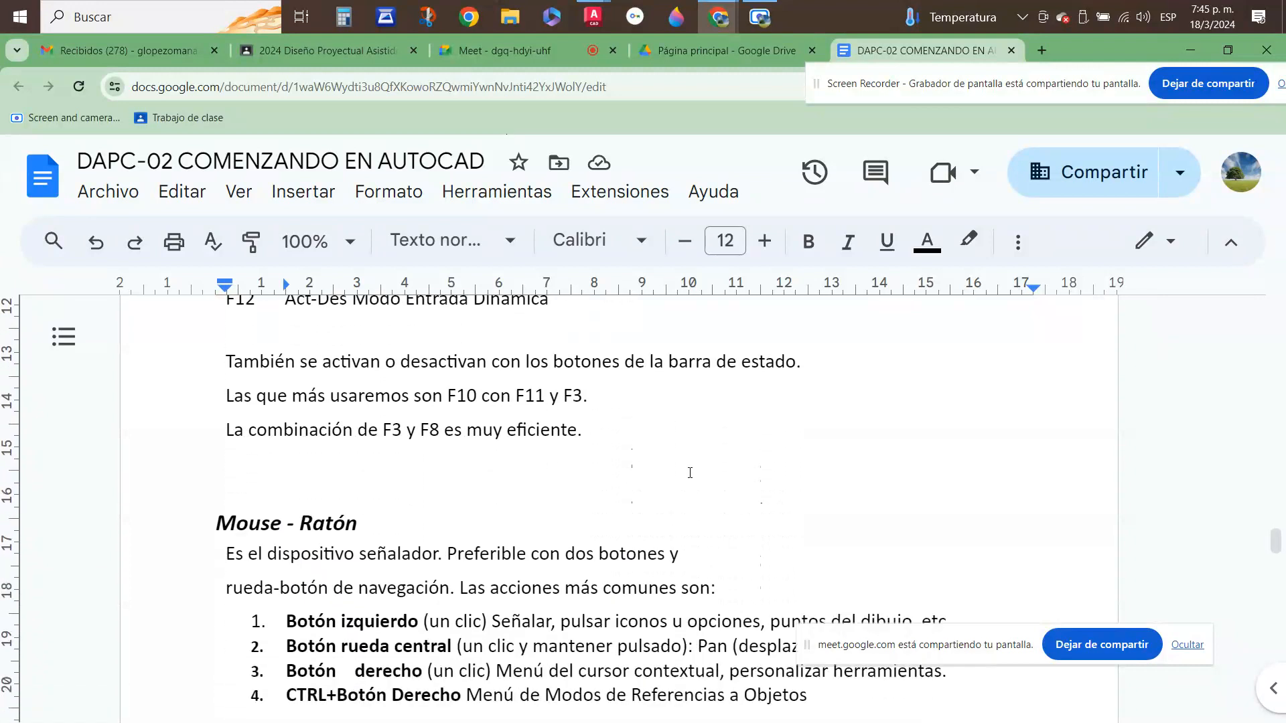
{"action": "scroll", "coordinate": [697, 473], "scroll_direction": "down", "scroll_amount": 2}
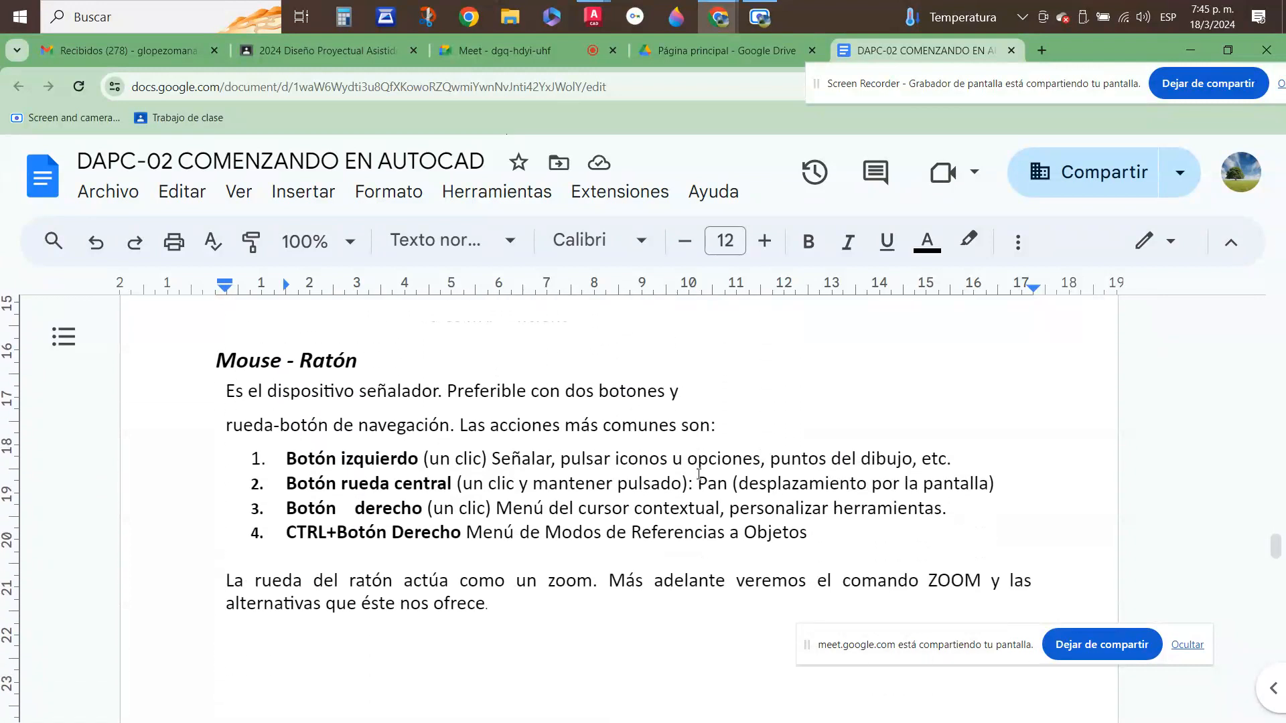
{"action": "scroll", "coordinate": [699, 473], "scroll_direction": "up", "scroll_amount": 1}
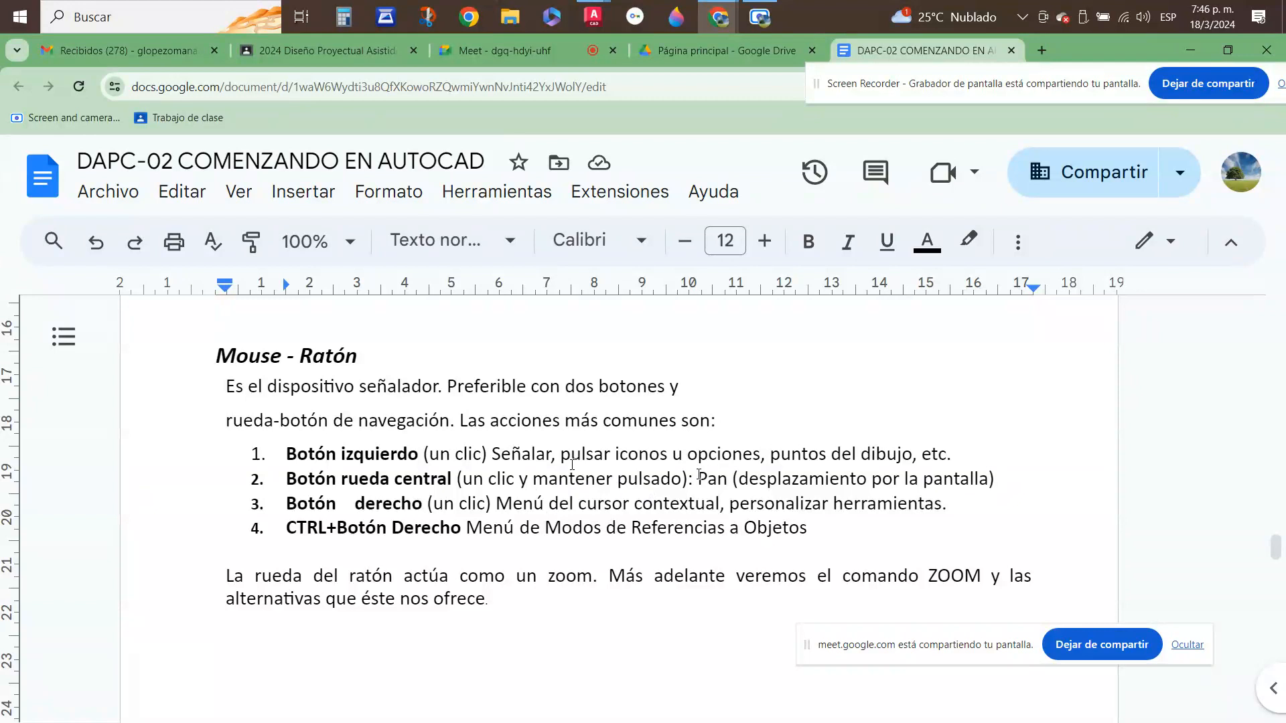
- Return to AutoCAD and practise panning the drawing and zooming in and out around the smaller circle beside the large one
{"action": "left_click", "coordinate": [656, 91]}
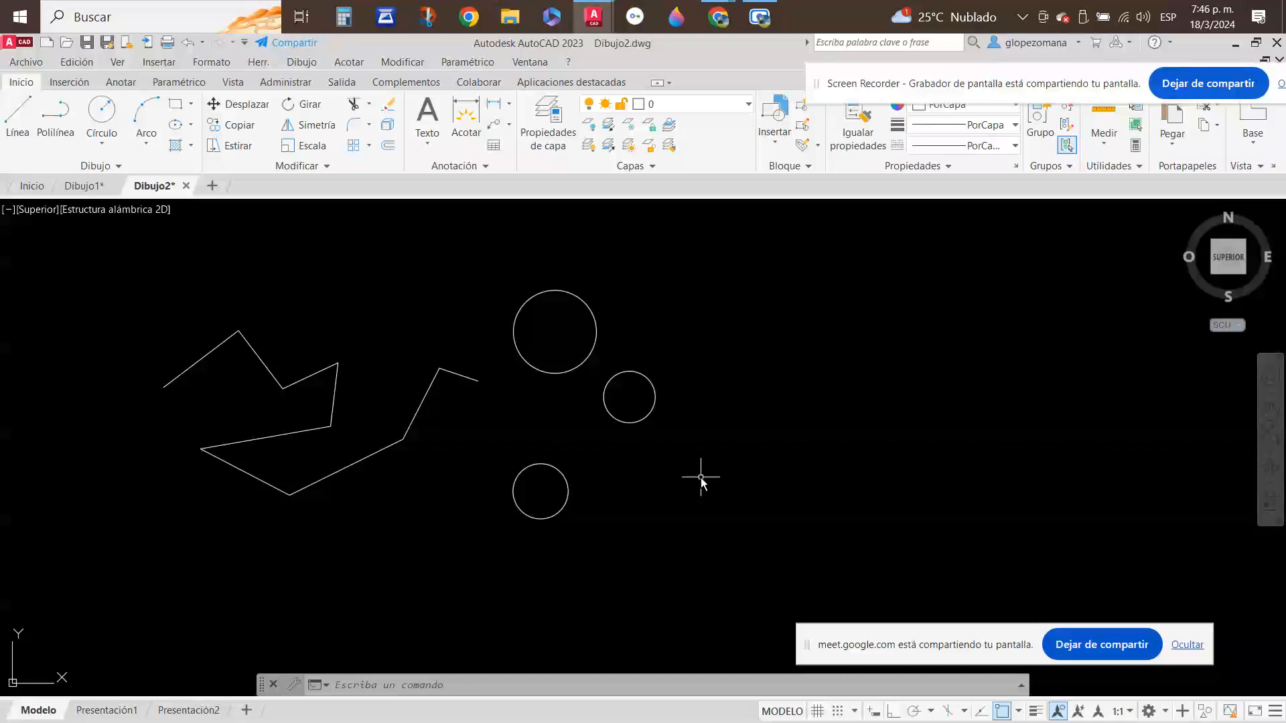
{"action": "mouse_move", "coordinate": [700, 477]}
{"action": "middle_mouse_down"}
{"action": "mouse_move", "coordinate": [761, 502]}
{"action": "mouse_move", "coordinate": [971, 436]}
{"action": "mouse_move", "coordinate": [743, 348]}
{"action": "mouse_move", "coordinate": [496, 614]}
{"action": "mouse_move", "coordinate": [849, 603]}
{"action": "mouse_move", "coordinate": [927, 388]}
{"action": "mouse_move", "coordinate": [663, 439]}
{"action": "mouse_move", "coordinate": [650, 514]}
{"action": "mouse_move", "coordinate": [1028, 344]}
{"action": "mouse_move", "coordinate": [1018, 393]}
{"action": "mouse_move", "coordinate": [657, 453]}
{"action": "mouse_move", "coordinate": [870, 306]}
{"action": "mouse_move", "coordinate": [916, 500]}
{"action": "mouse_move", "coordinate": [775, 467]}
{"action": "middle_mouse_up"}
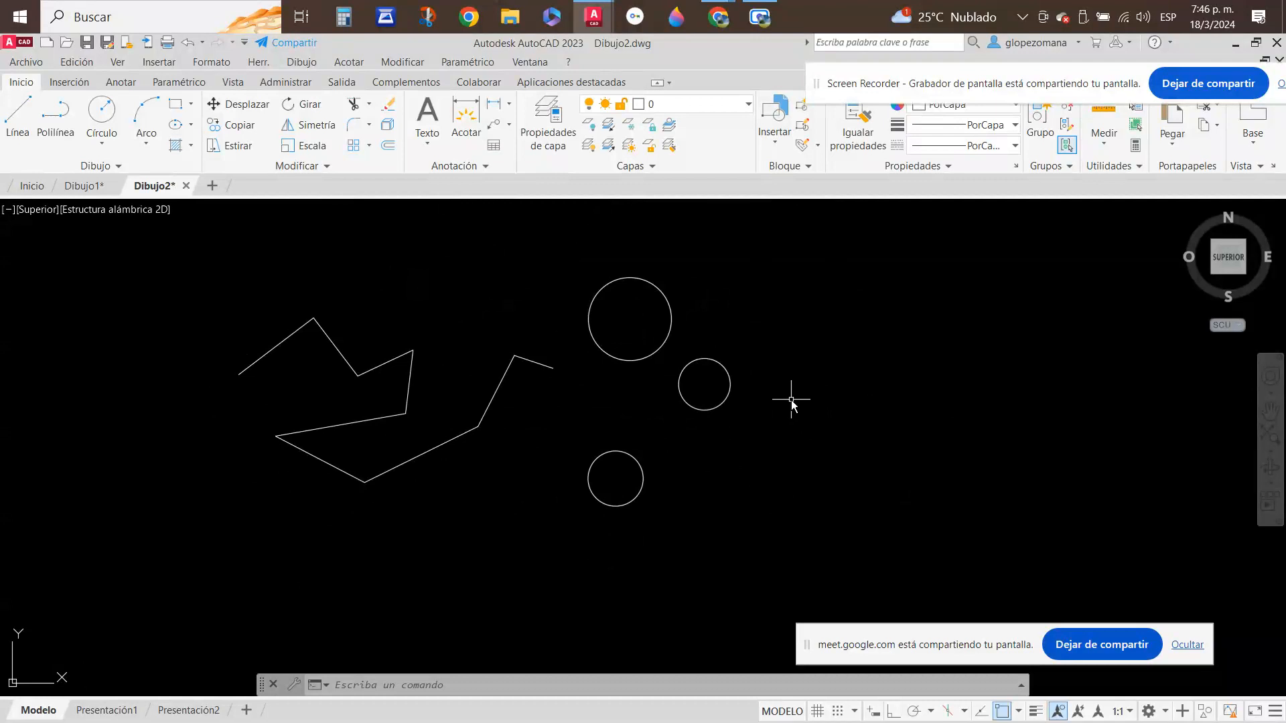
{"action": "scroll", "coordinate": [705, 378], "scroll_direction": "up", "scroll_amount": 4}
{"action": "scroll", "coordinate": [706, 375], "scroll_direction": "up", "scroll_amount": 4}
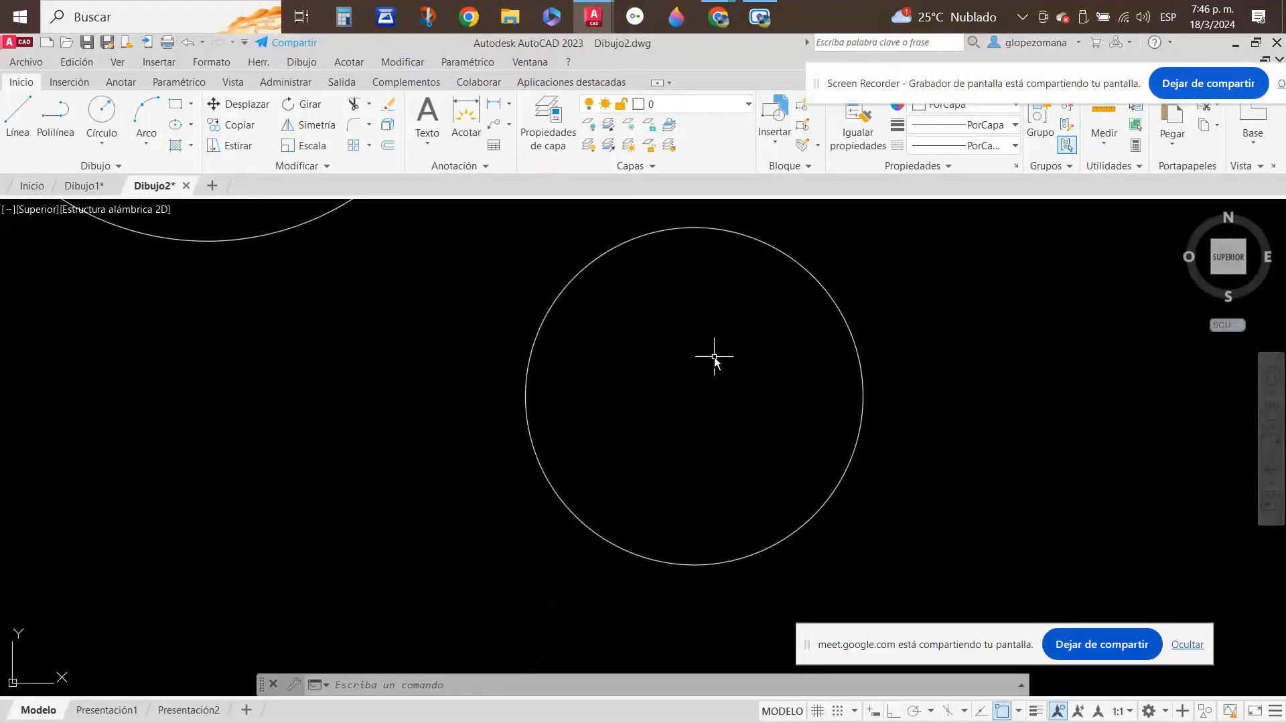
{"action": "scroll", "coordinate": [714, 362], "scroll_direction": "up", "scroll_amount": 2}
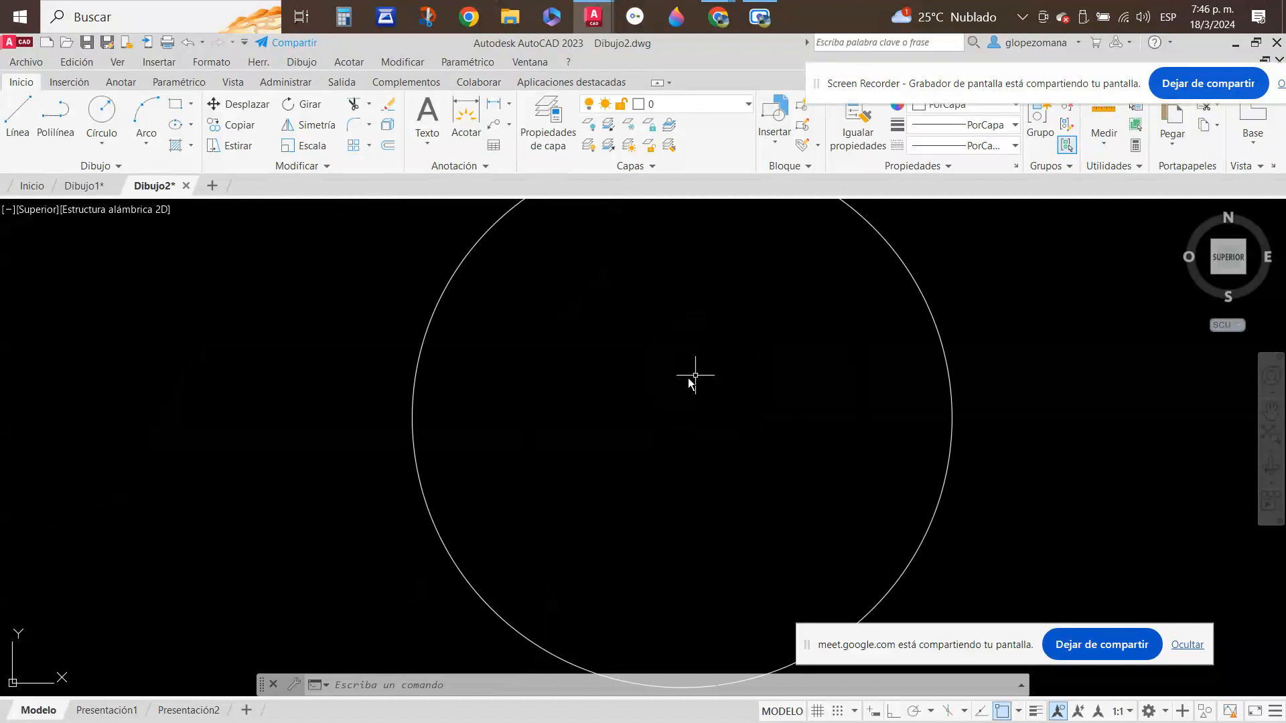
{"action": "scroll", "coordinate": [684, 379], "scroll_direction": "down", "scroll_amount": 10}
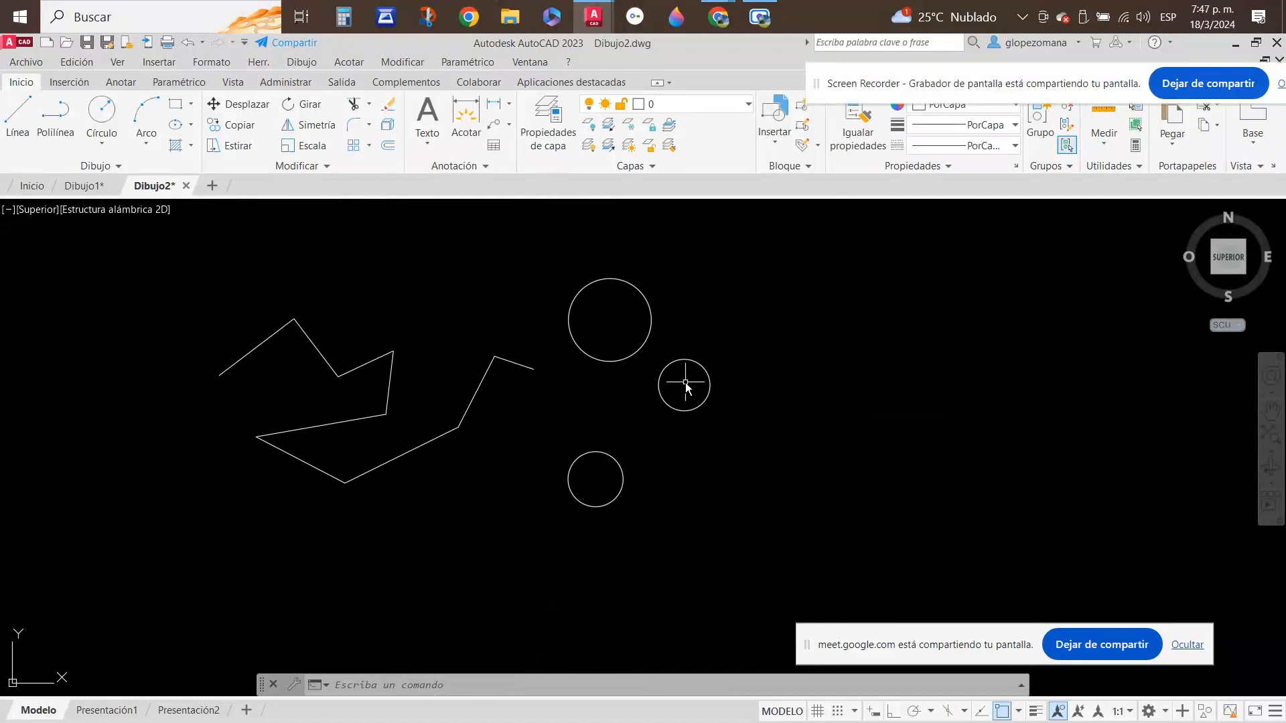
- Switch to the guide in Chrome to reread the mouse button actions, and return to the Dibujo2 drawing in AutoCAD
{"action": "mouse_move", "coordinate": [717, 17]}
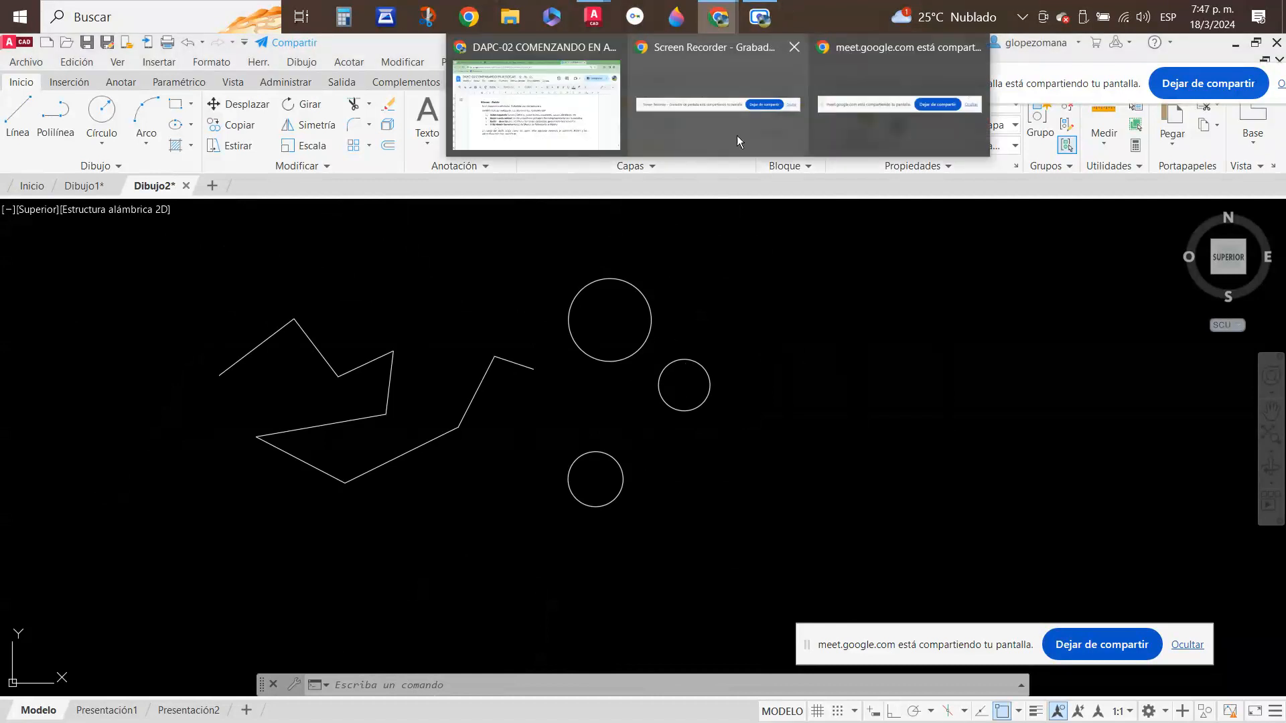
{"action": "left_click", "coordinate": [553, 116]}
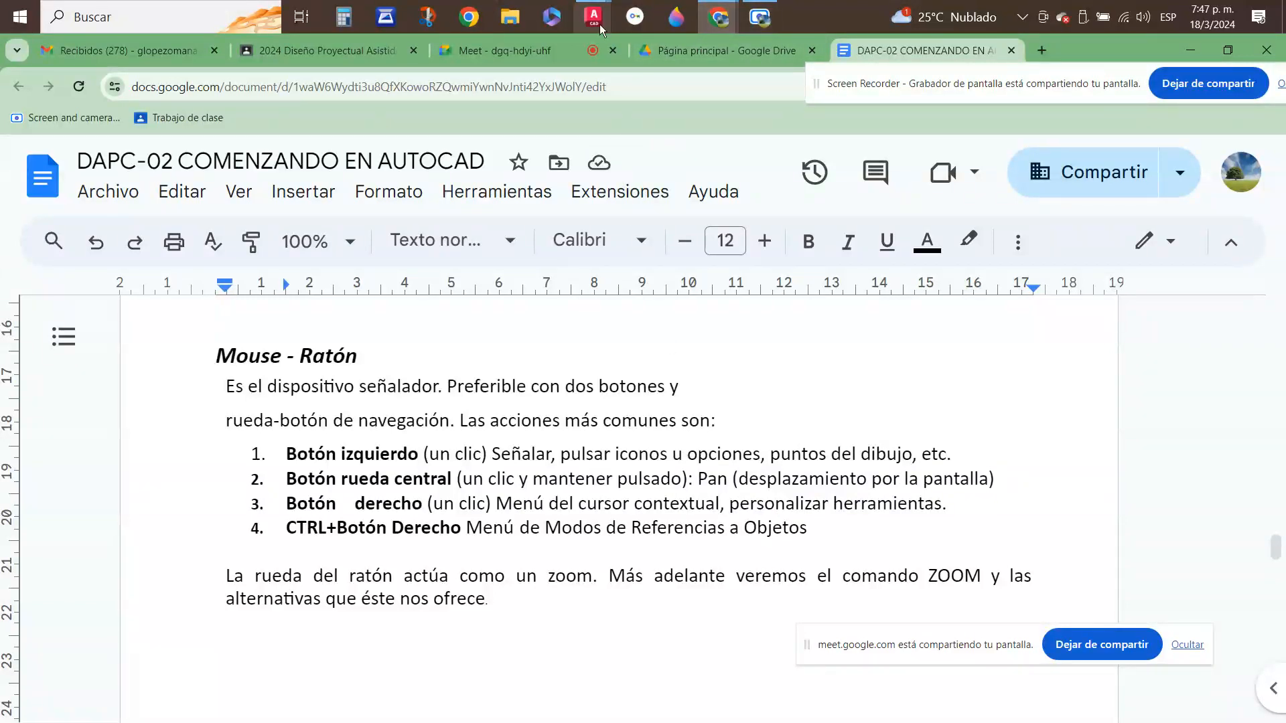
{"action": "mouse_move", "coordinate": [597, 24]}
{"action": "left_click", "coordinate": [642, 114]}
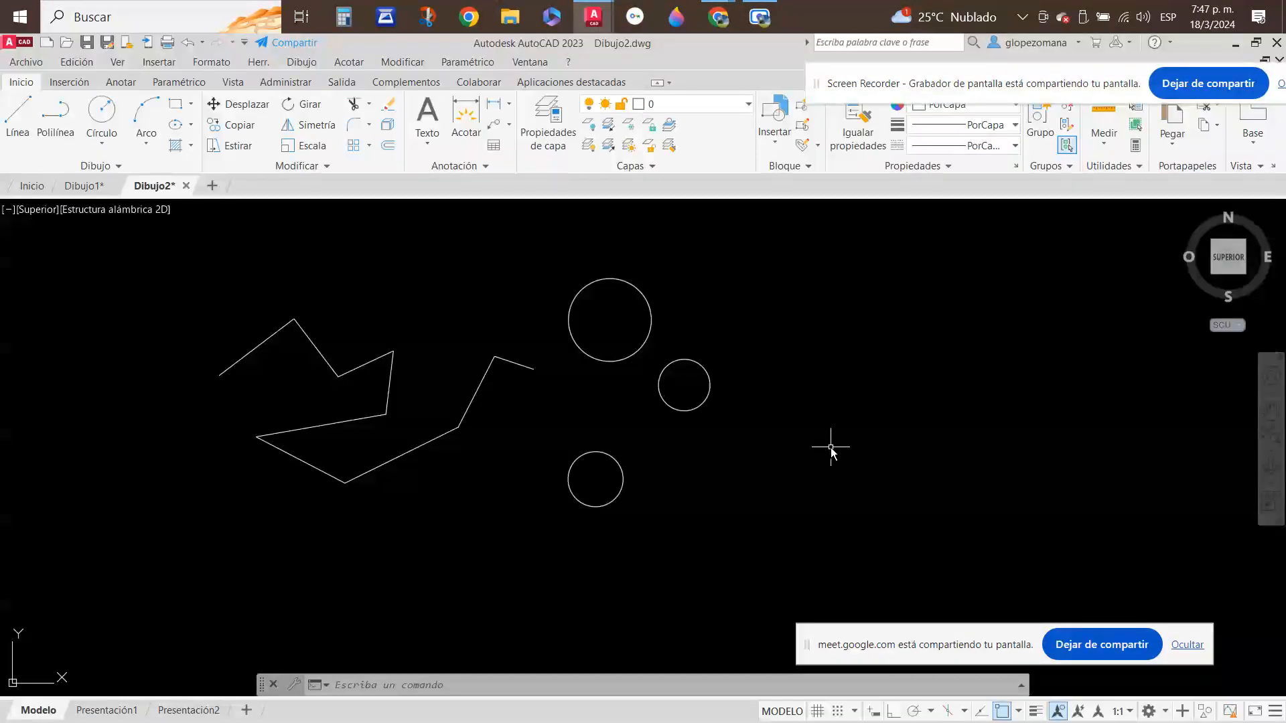
- Practise repeating and cancelling the Circle command, and view the object snap shortcut menu in the empty drawing area
{"action": "key", "text": "Return"}
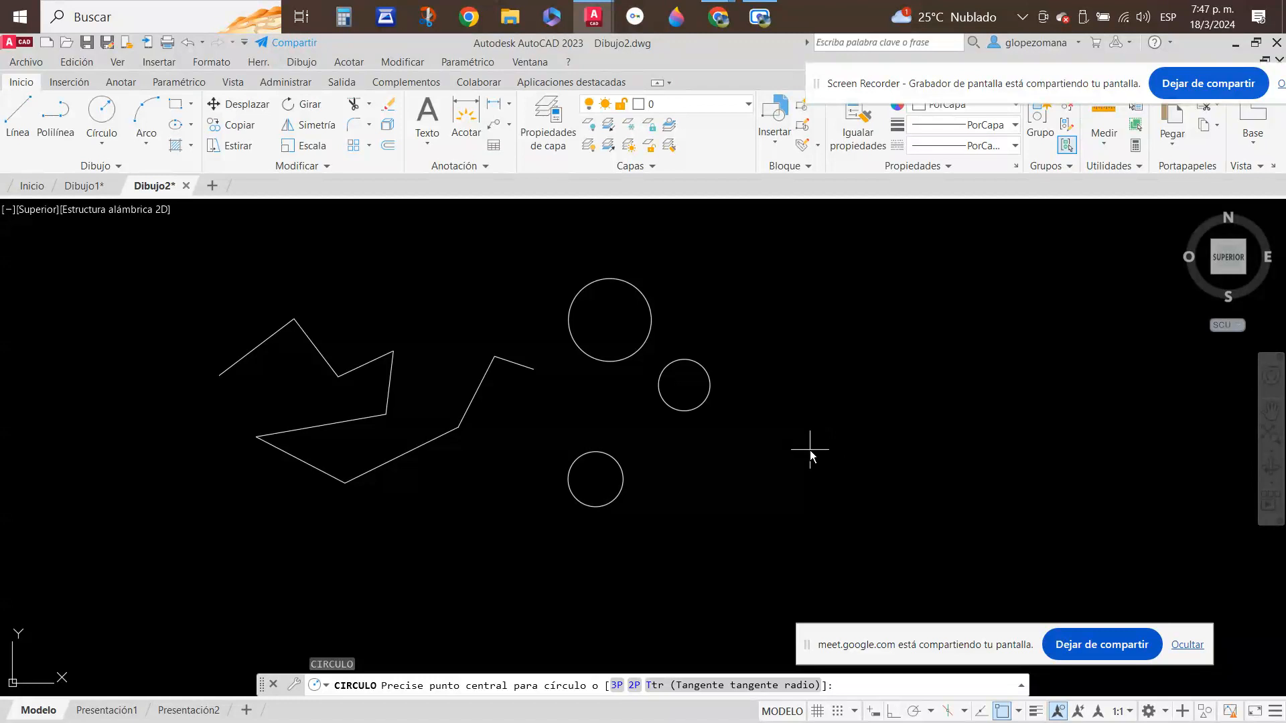
{"action": "key", "text": "Escape"}
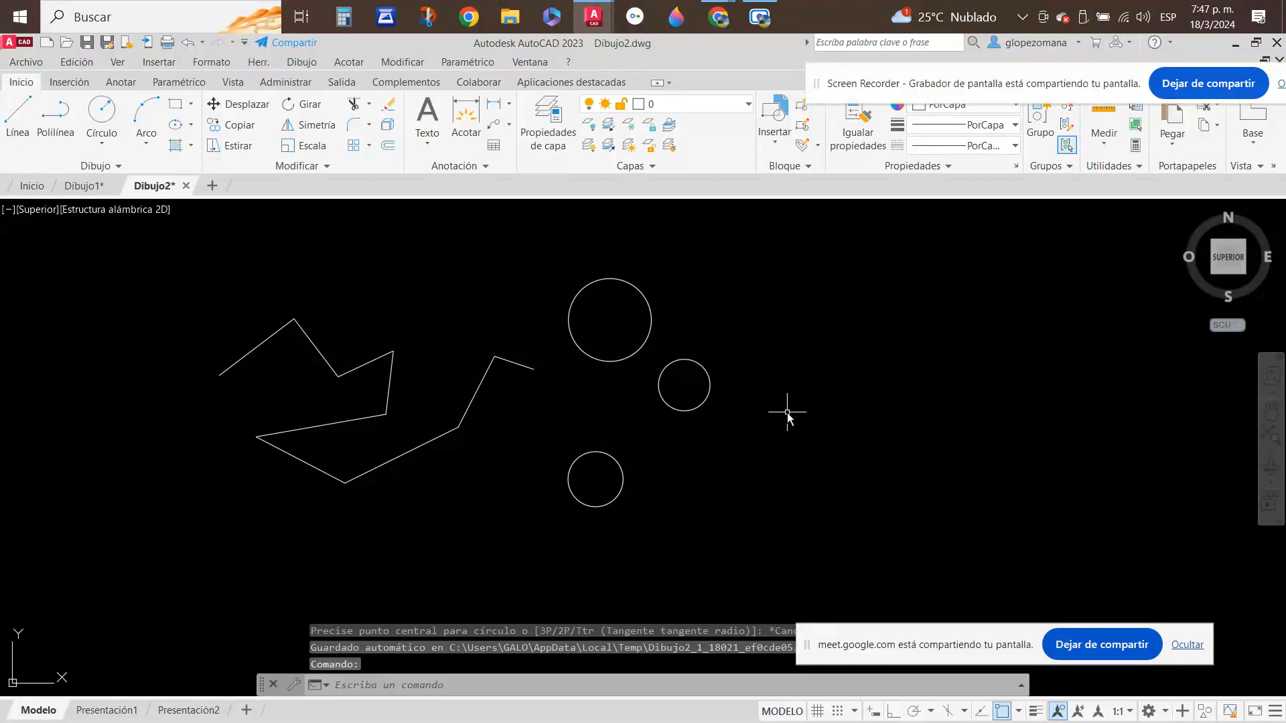
{"action": "right_click", "coordinate": [775, 402], "text": "shift"}
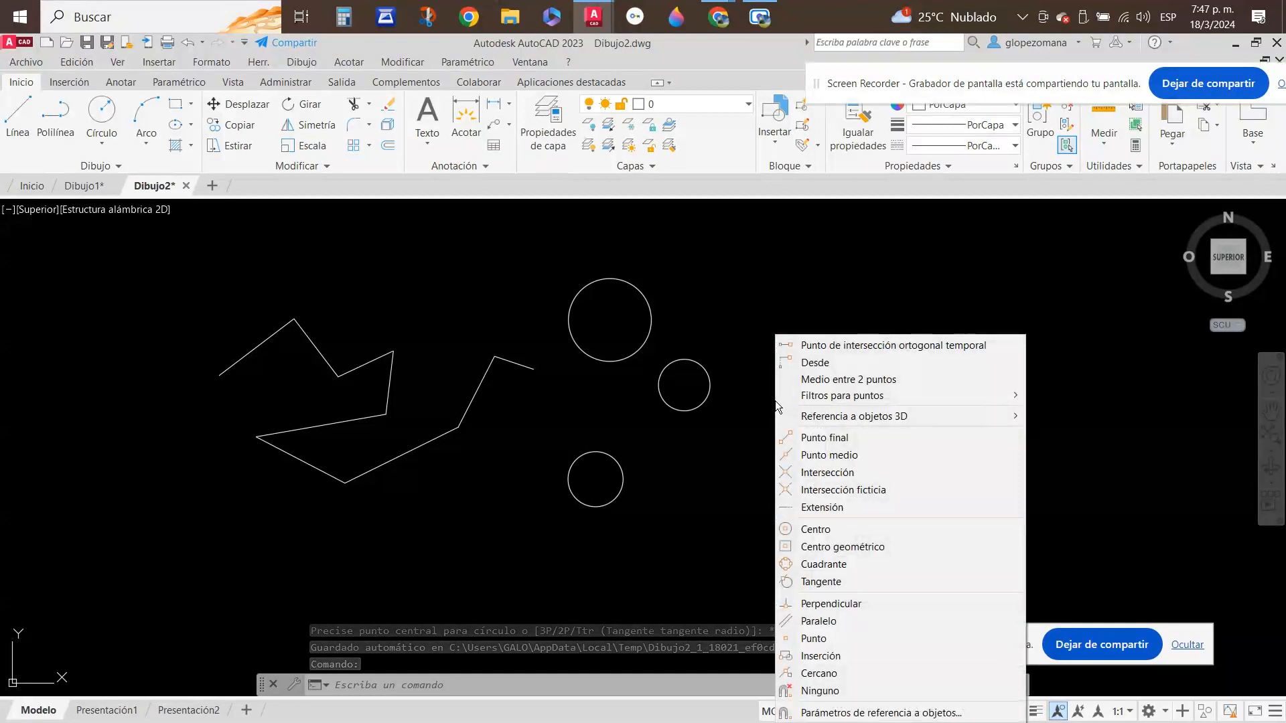
{"action": "key", "text": "Escape"}
{"action": "key", "text": "Return"}
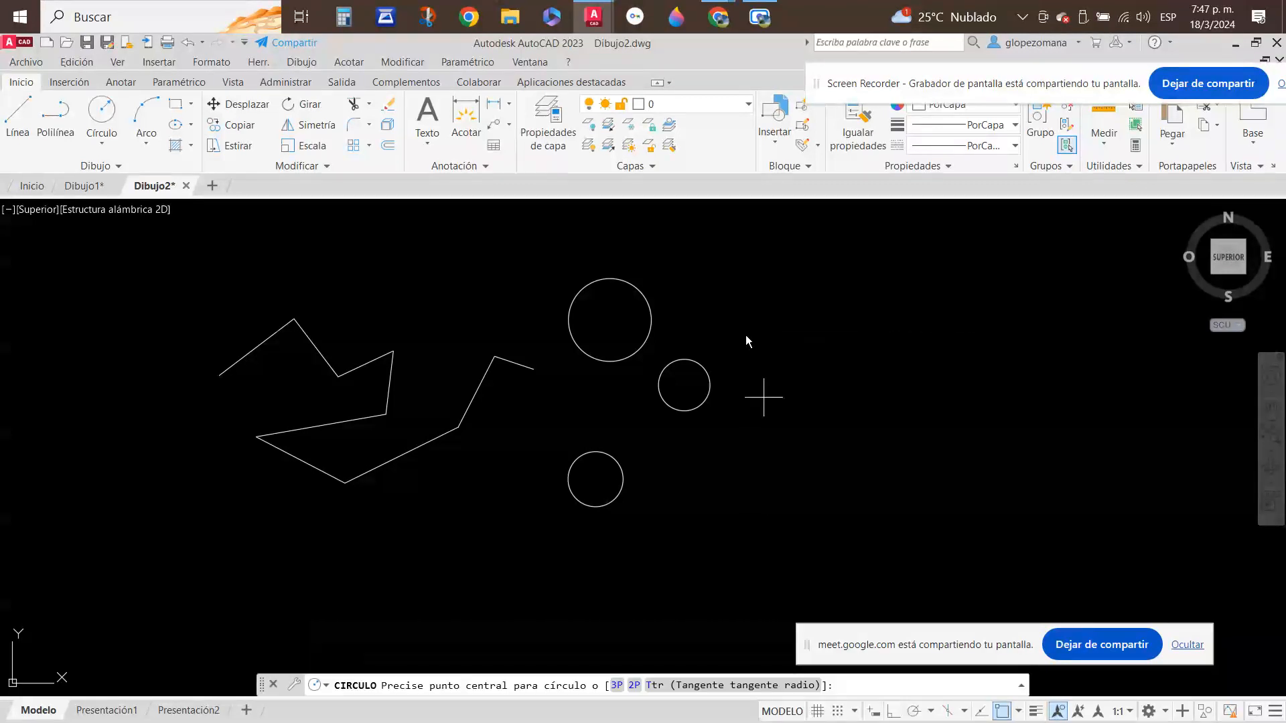
{"action": "key", "text": "Escape"}
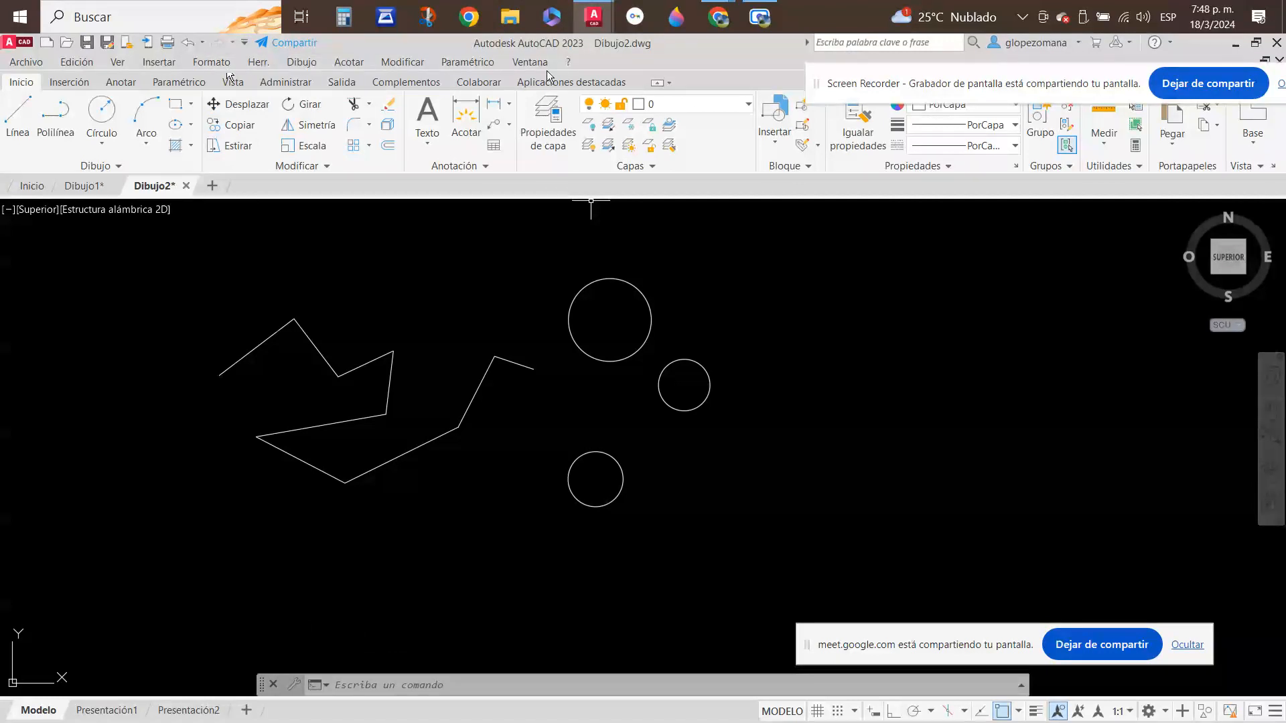
- Examine the Options settings for user preferences, drafting, 3D modelling, system, plotting and file saving, and close the dialog unchanged
{"action": "left_click", "coordinate": [260, 63]}
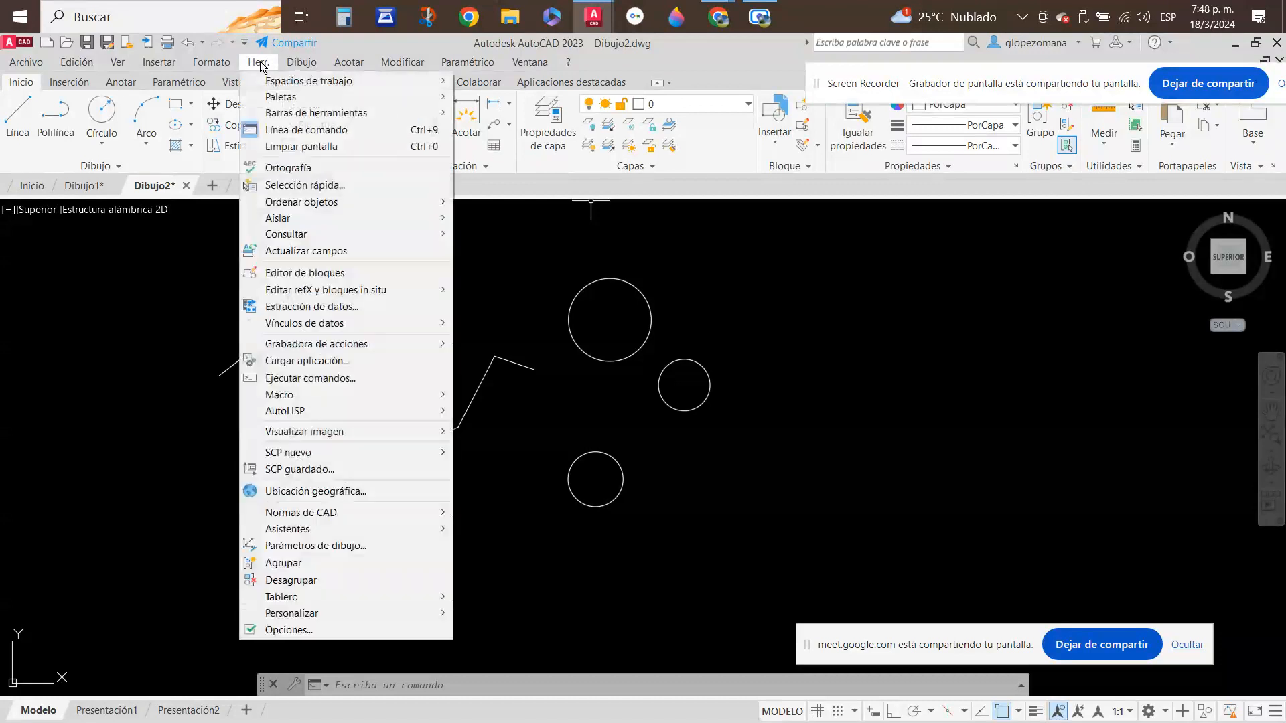
{"action": "left_click", "coordinate": [284, 629]}
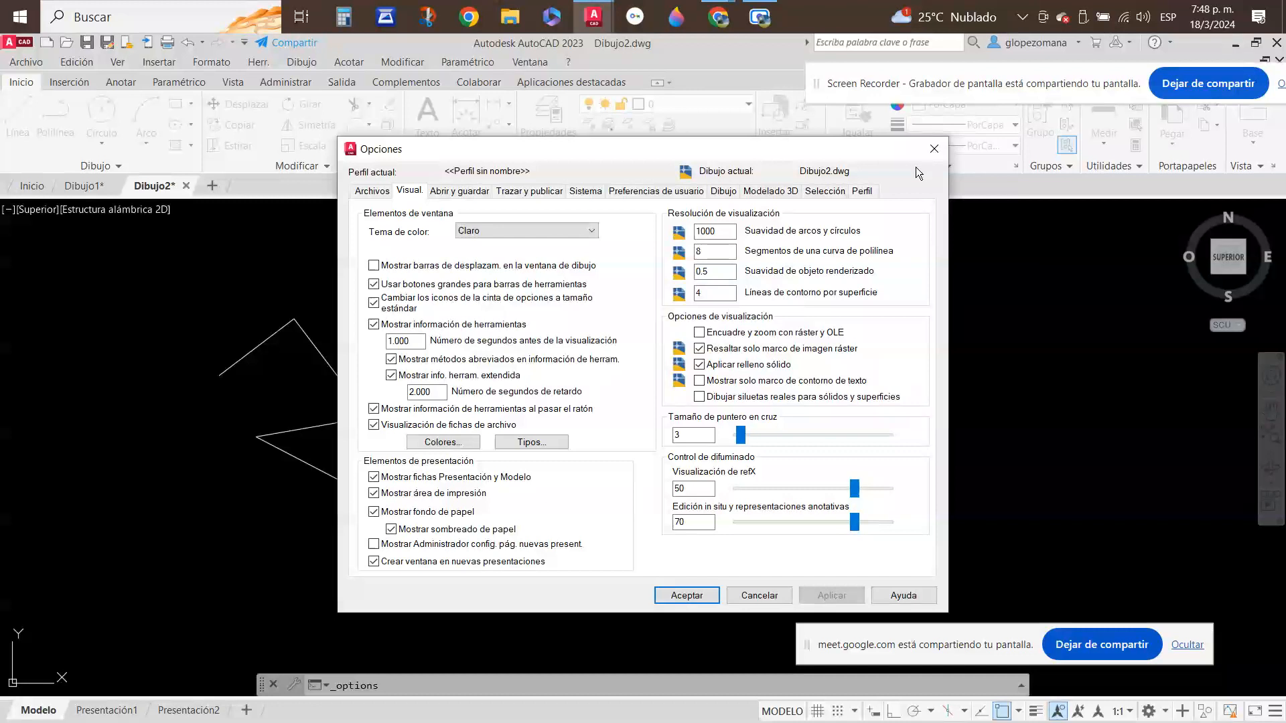
{"action": "left_click", "coordinate": [635, 192]}
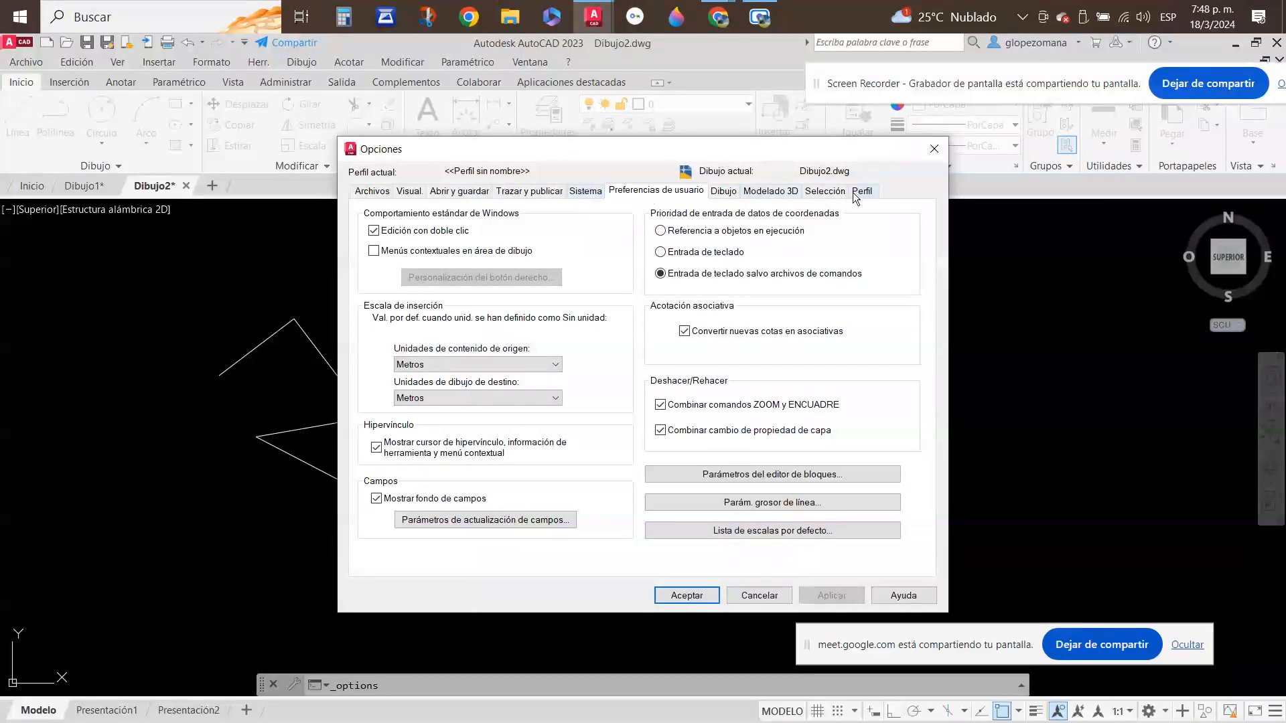
{"action": "left_click", "coordinate": [723, 192]}
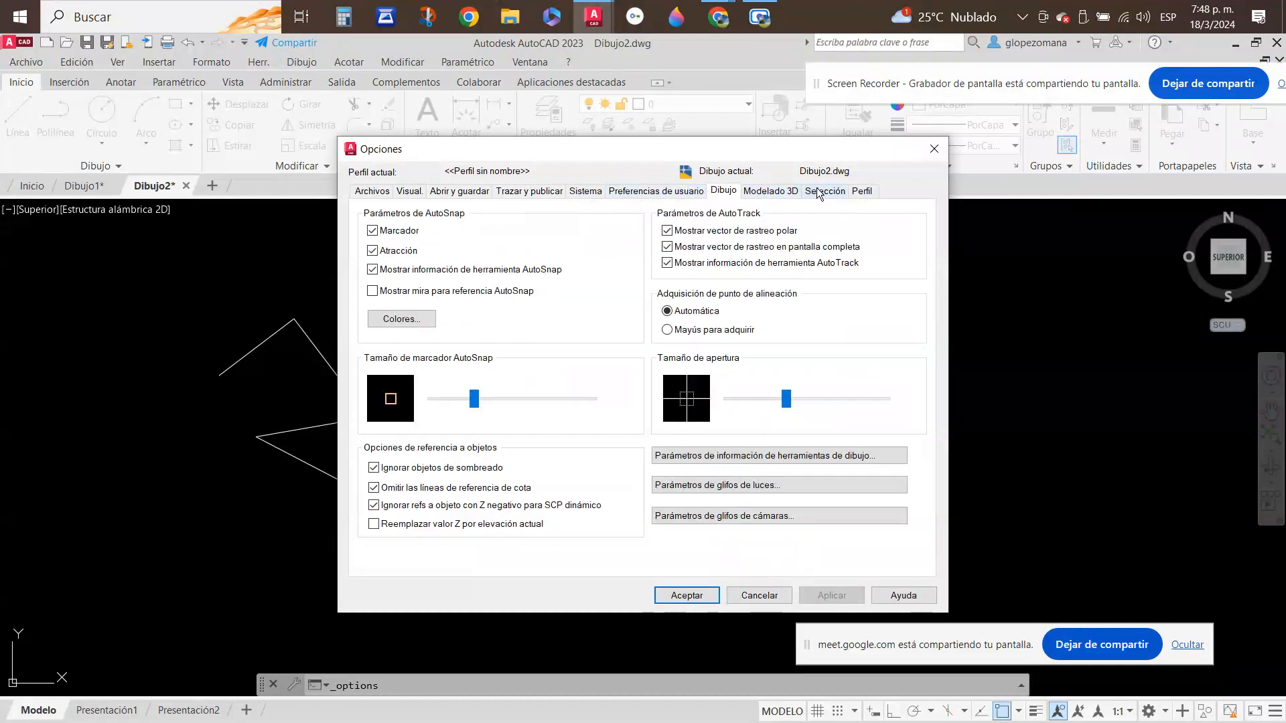
{"action": "left_click", "coordinate": [760, 192]}
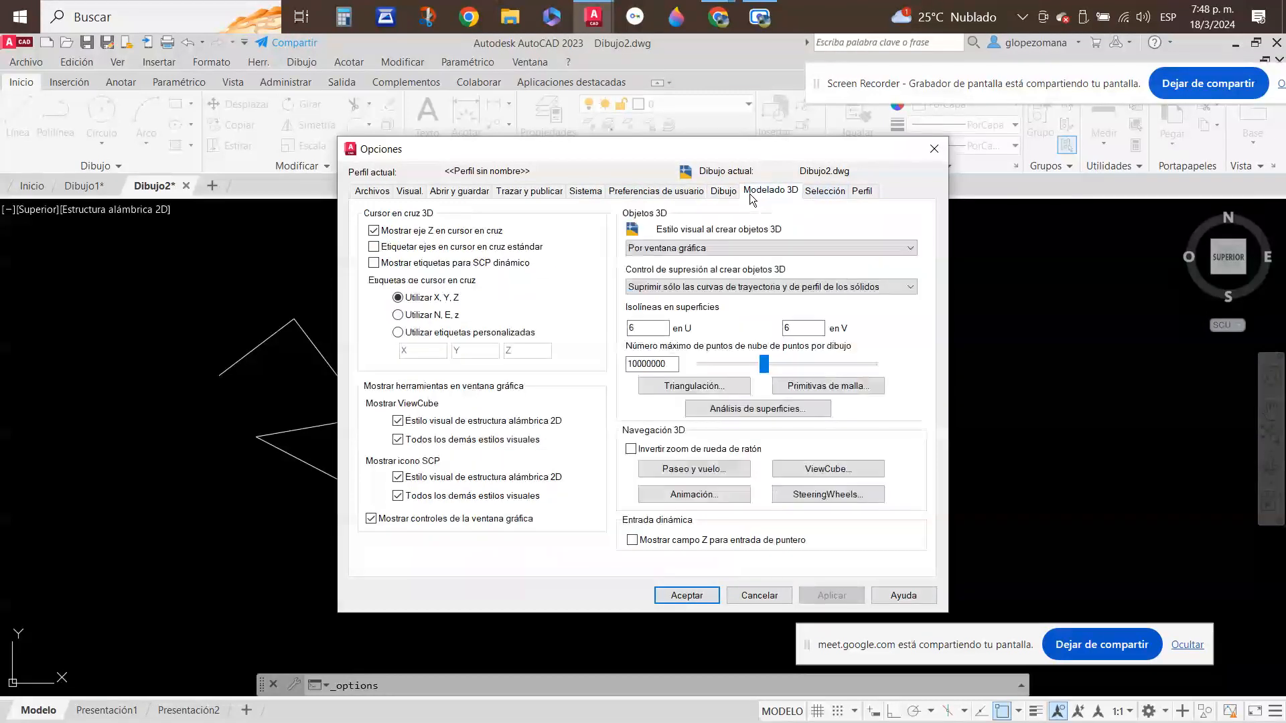
{"action": "left_click", "coordinate": [722, 192]}
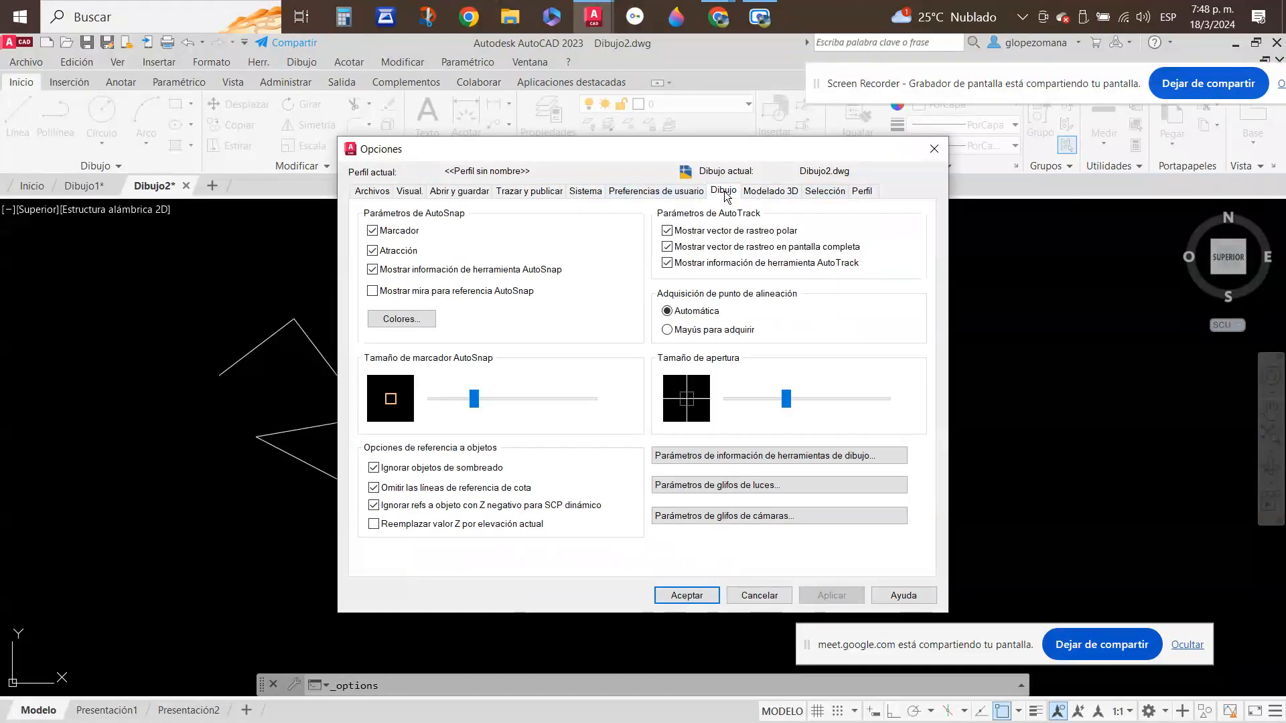
{"action": "left_click", "coordinate": [658, 193]}
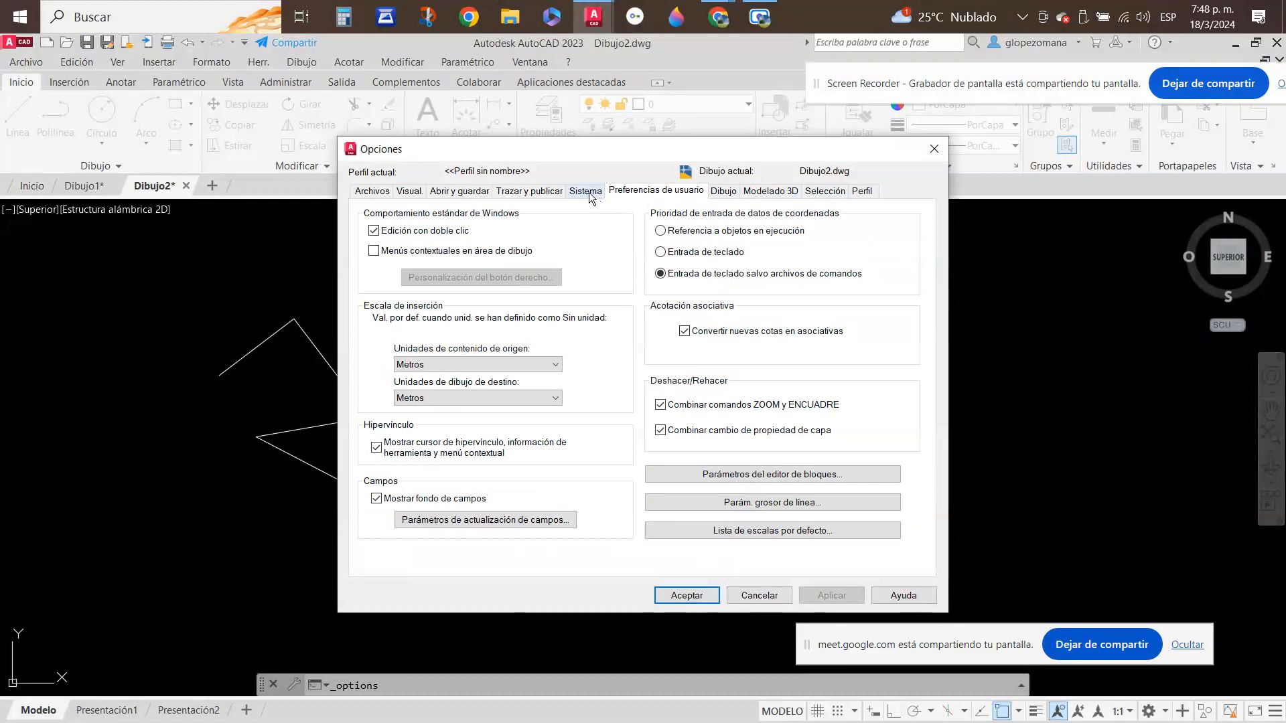
{"action": "left_click", "coordinate": [587, 193]}
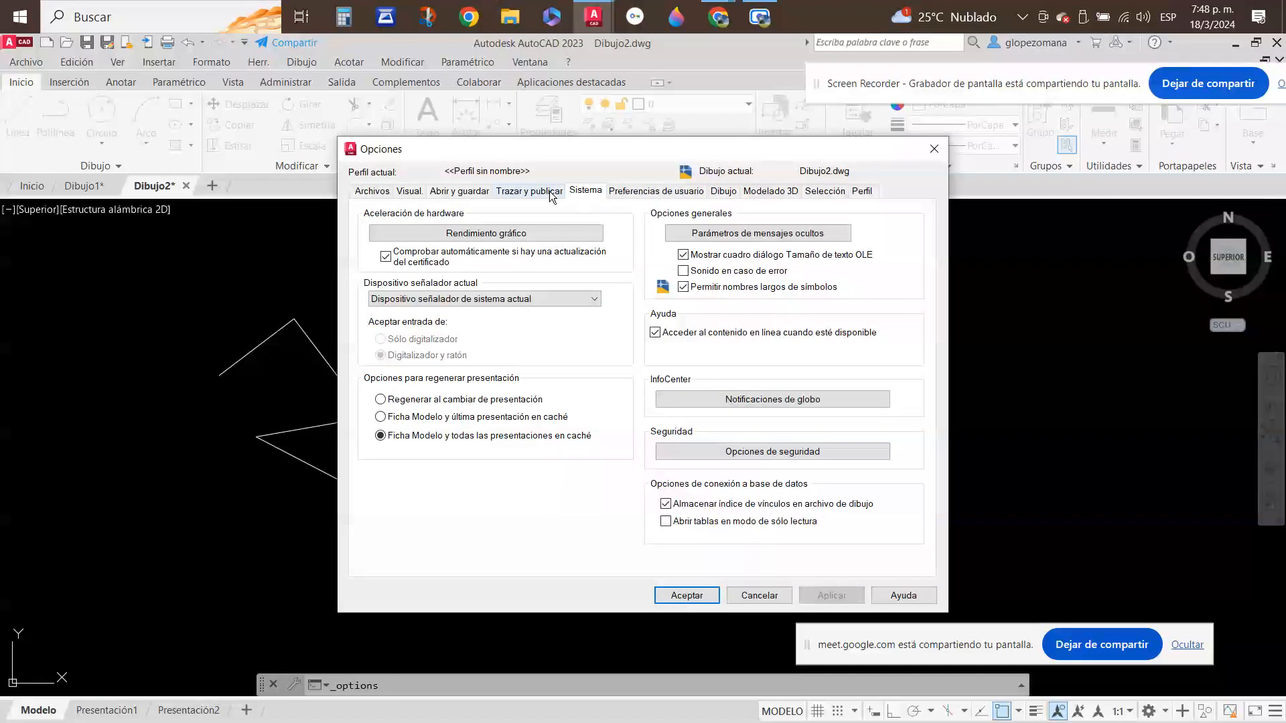
{"action": "left_click", "coordinate": [515, 193]}
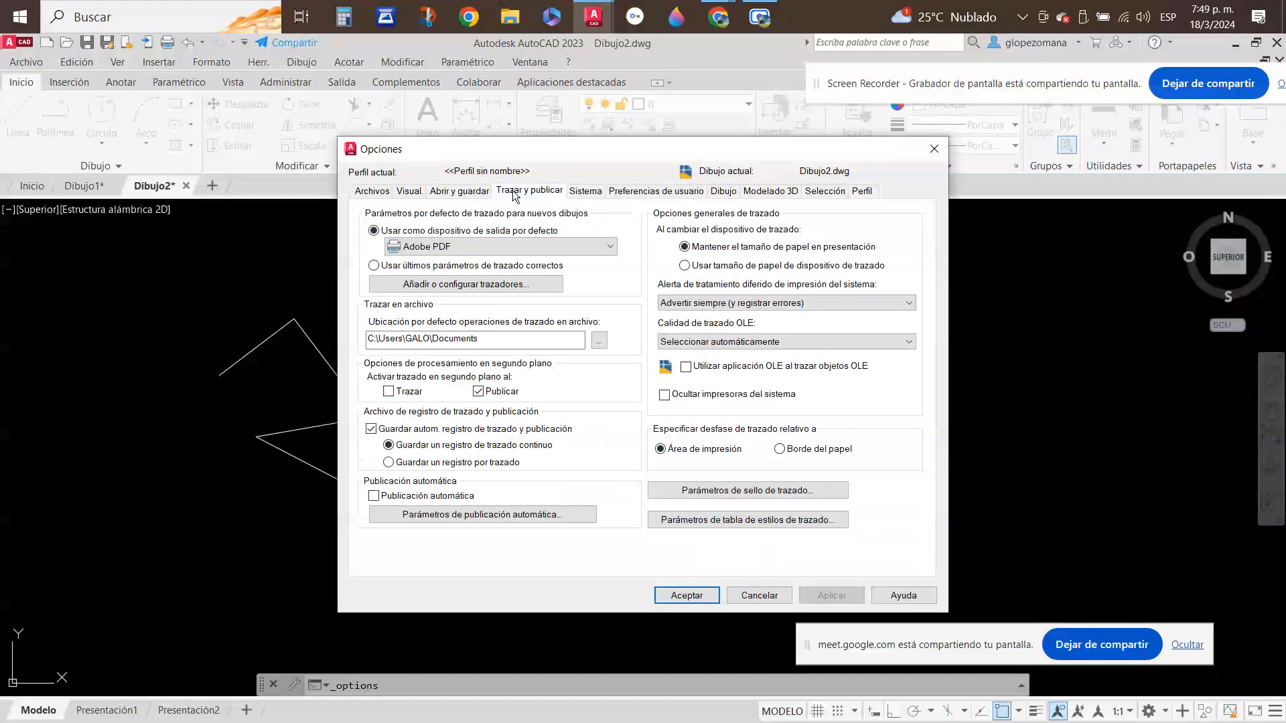
{"action": "left_click", "coordinate": [472, 194]}
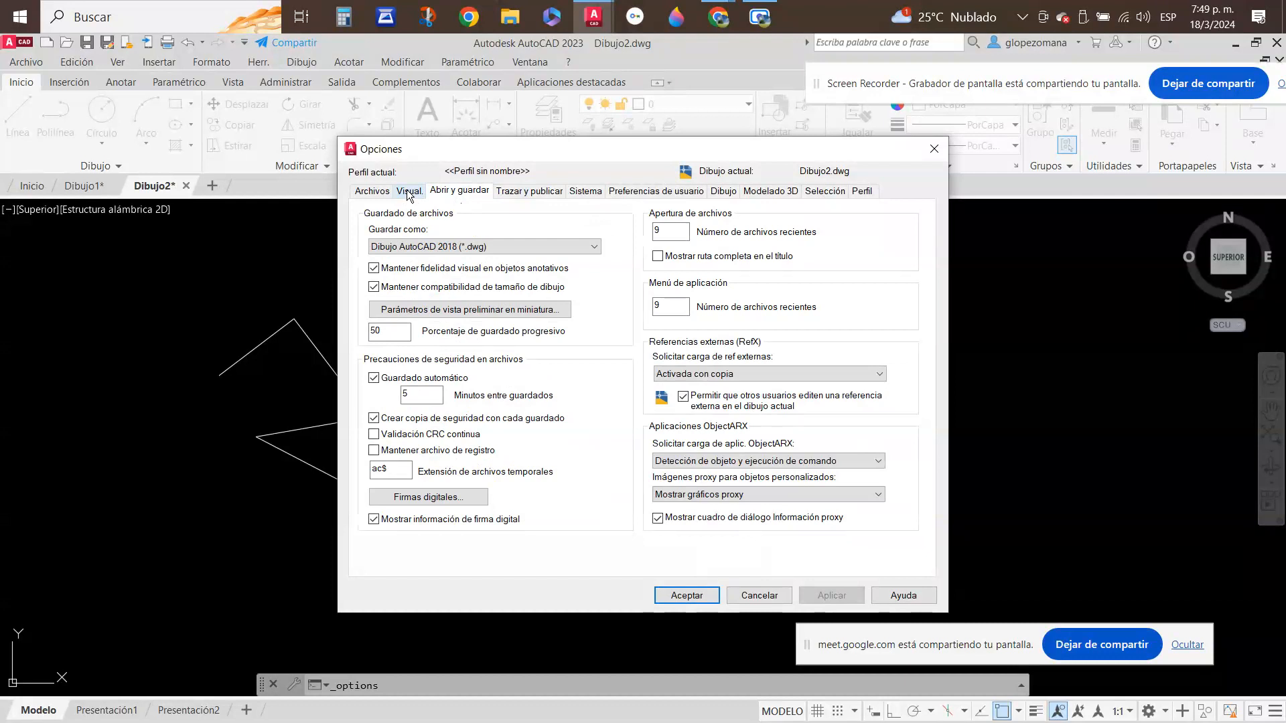
{"action": "key", "text": "Escape"}
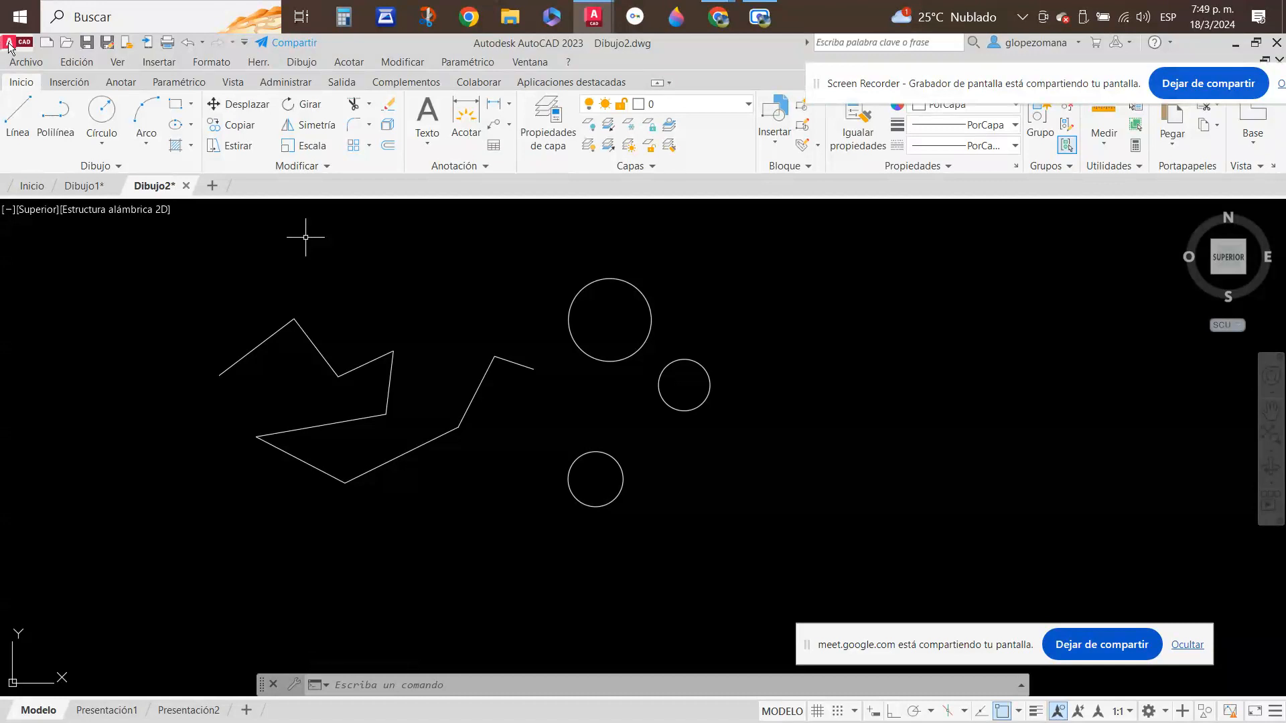
- Examine the Quick Access Toolbar customization choices, including the Ocultar barra de menús option for the menu bar
{"action": "left_click", "coordinate": [245, 44]}
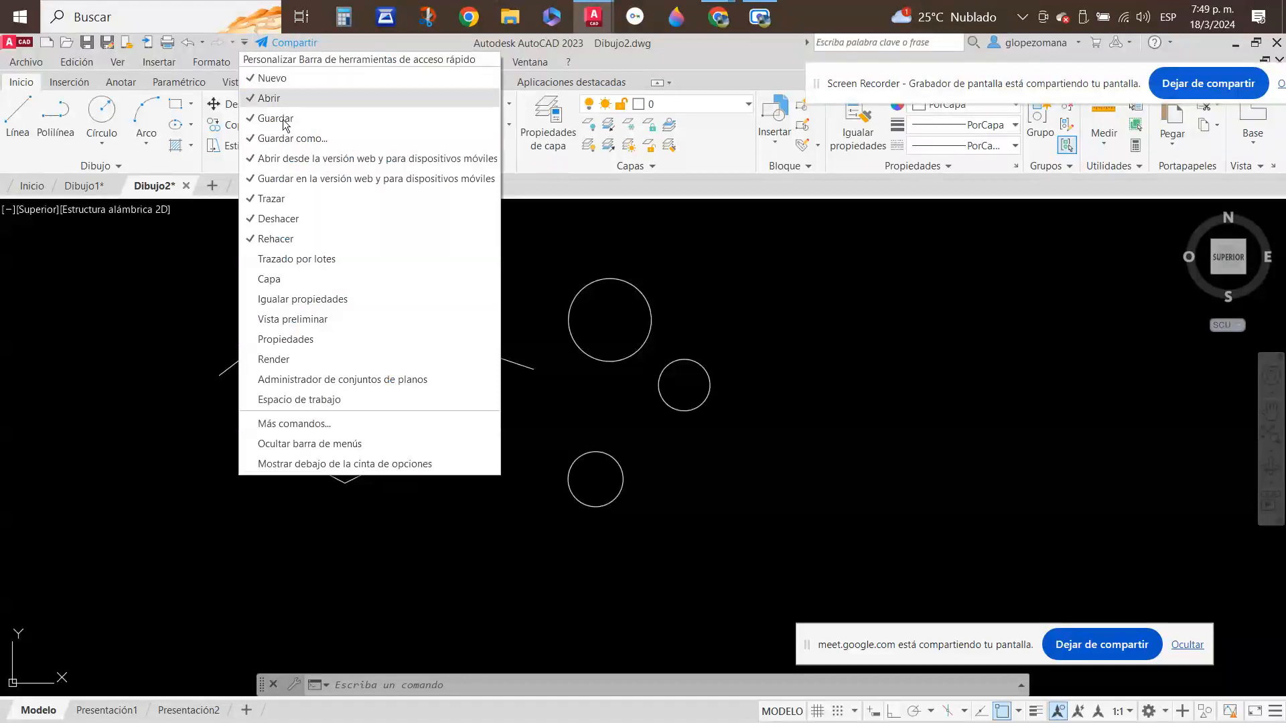
{"action": "left_click", "coordinate": [304, 445]}
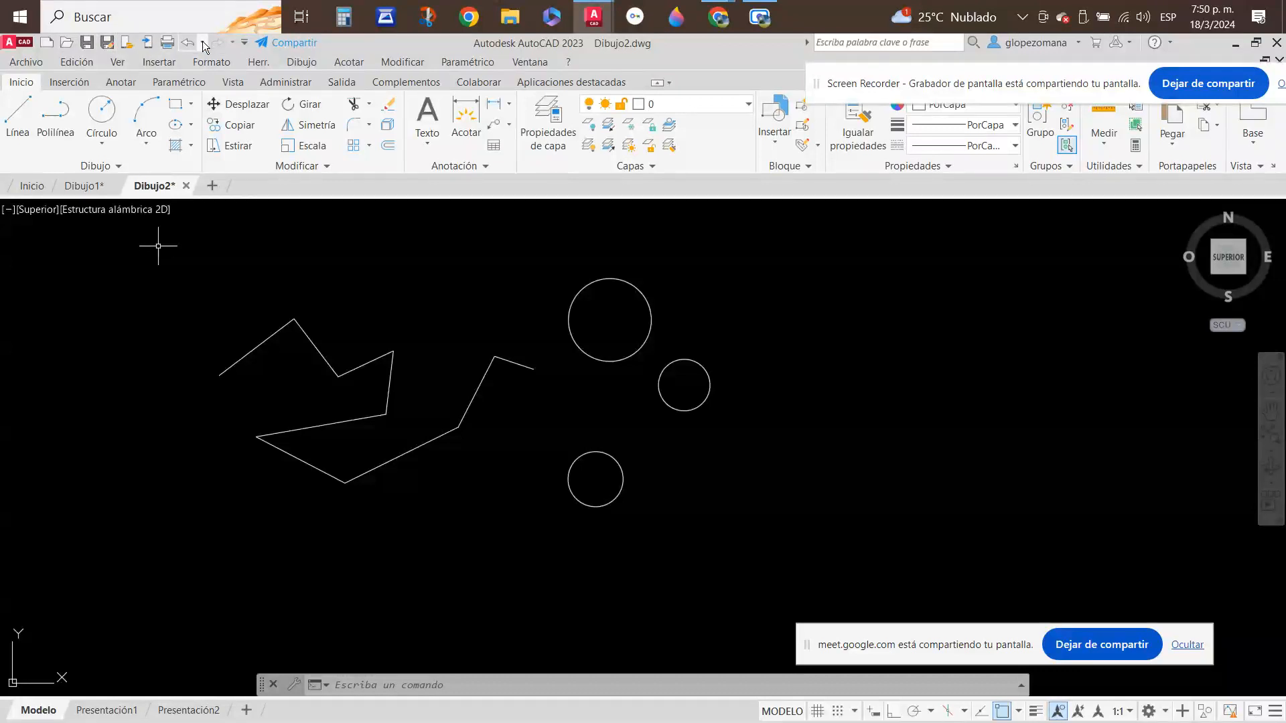
{"action": "left_click", "coordinate": [245, 43]}
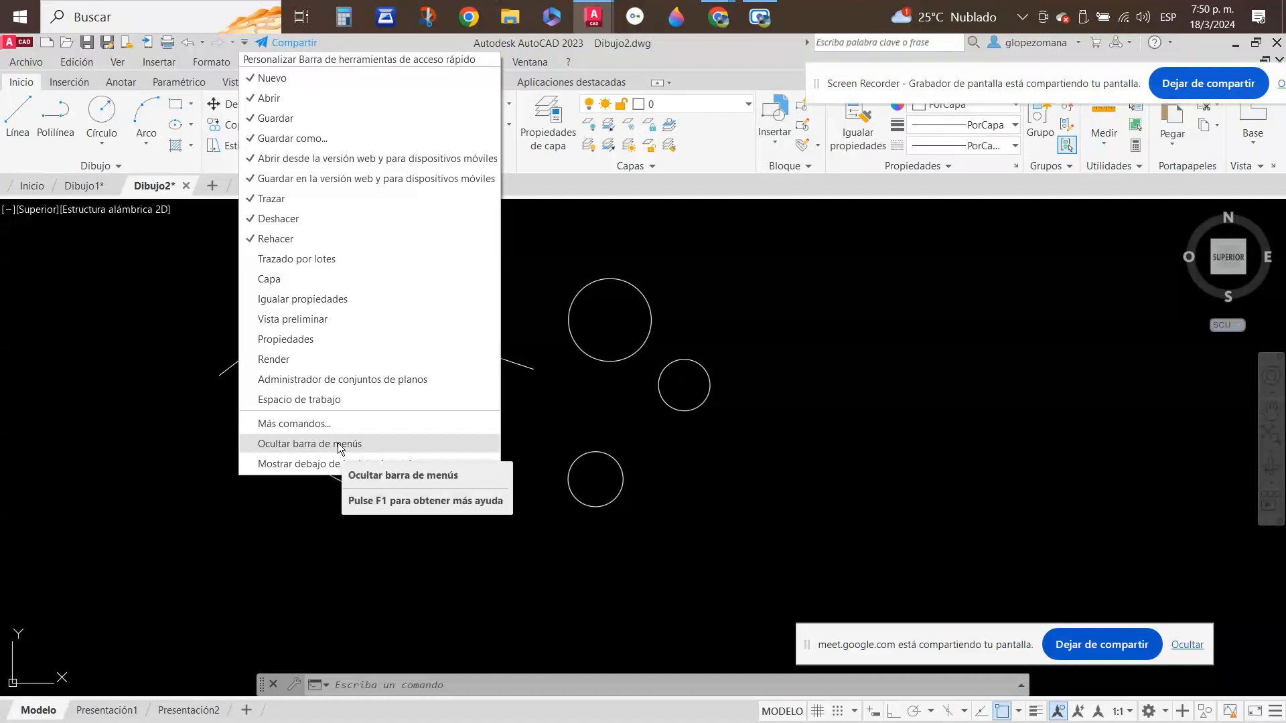
{"action": "key", "text": "Escape"}
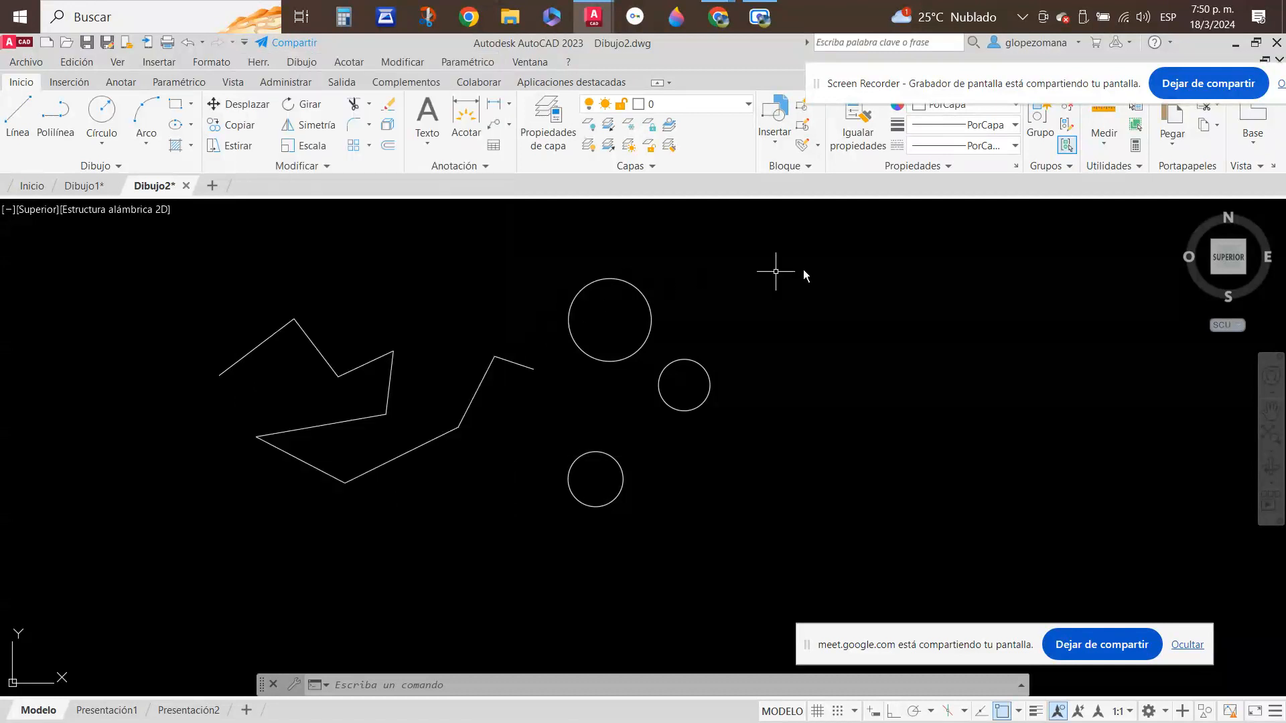
{"action": "key", "text": "Escape"}
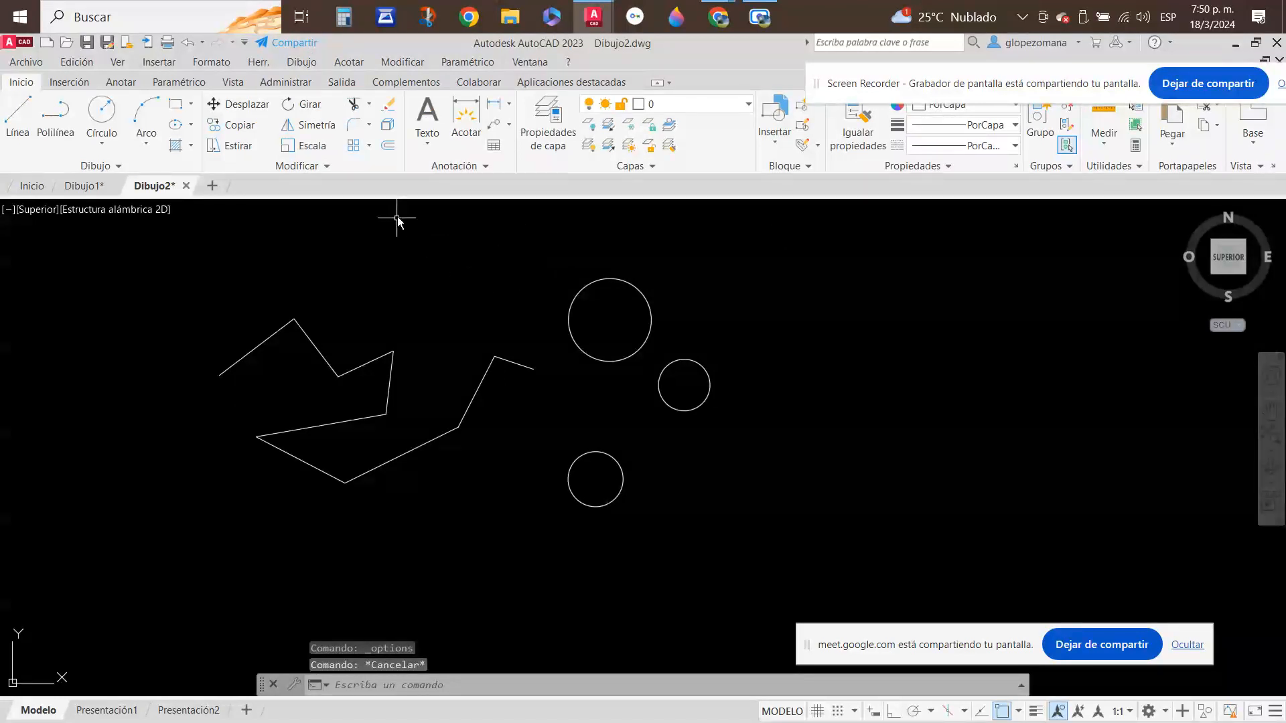
- Reopen the Options dialog and look through its settings categories from Archivos to Perfil
{"action": "left_click", "coordinate": [259, 61]}
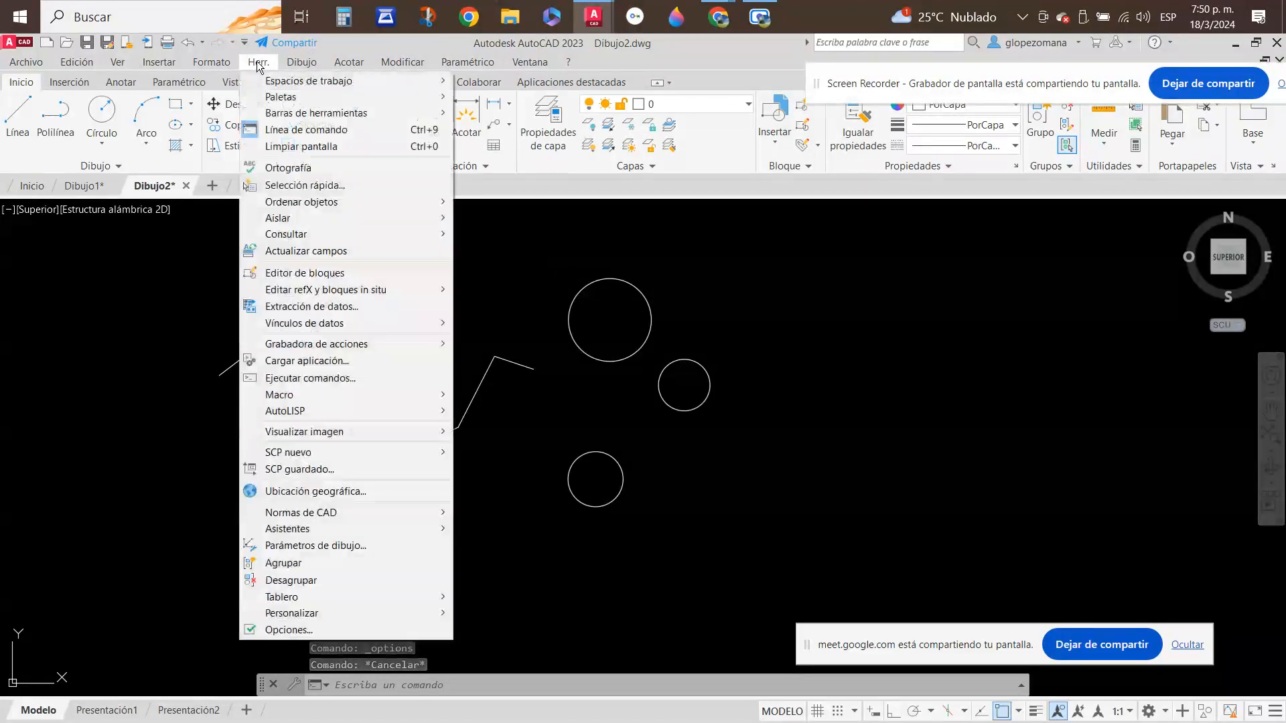
{"action": "left_click", "coordinate": [296, 630]}
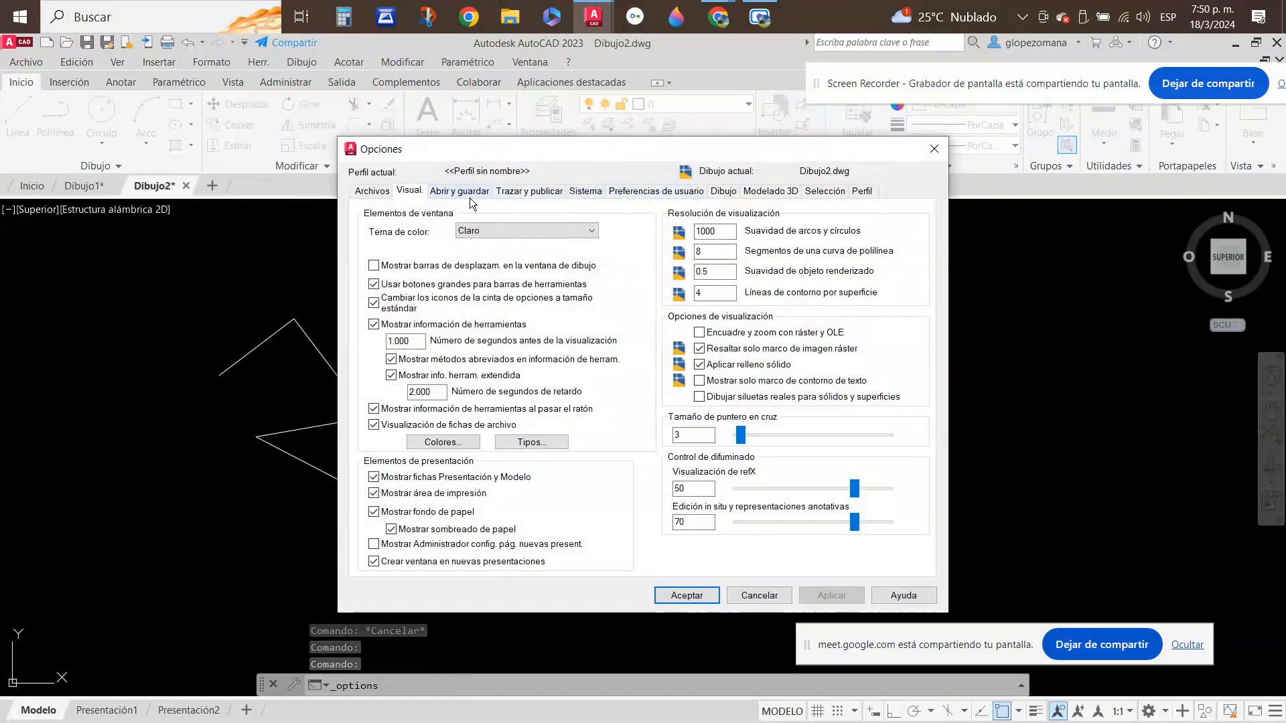
{"action": "left_click", "coordinate": [374, 191]}
{"action": "left_click", "coordinate": [411, 192]}
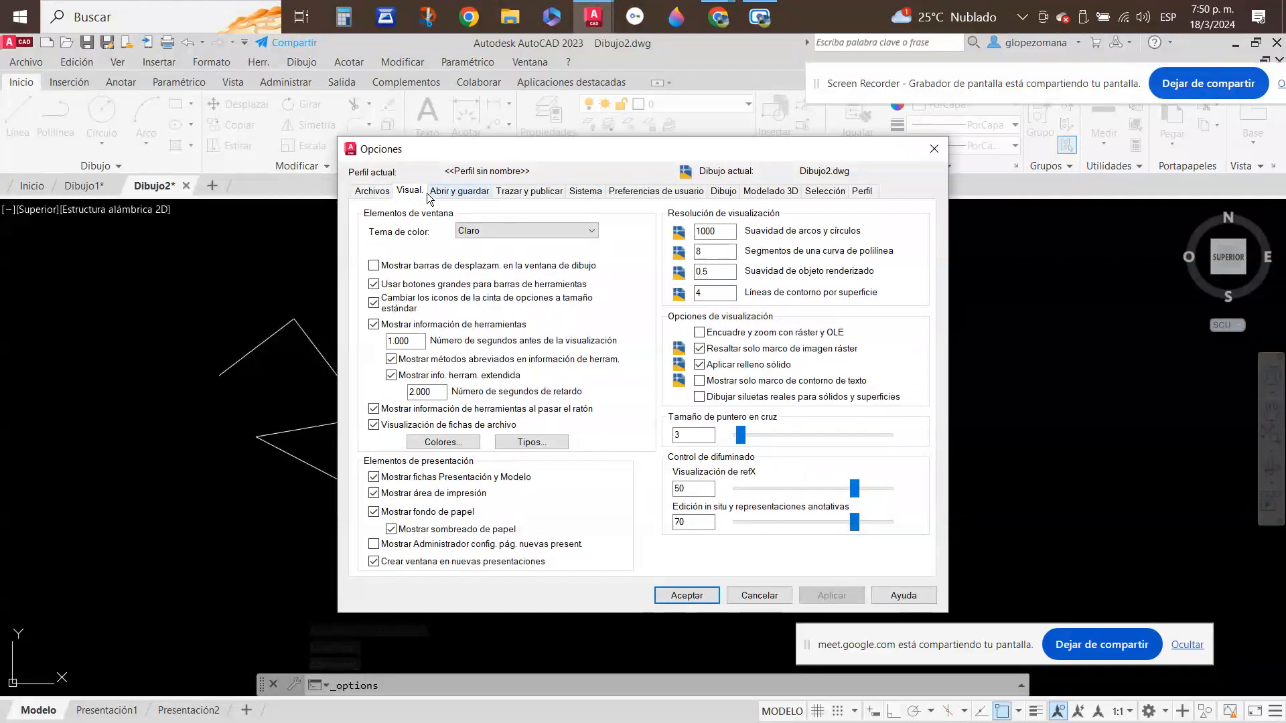
{"action": "left_click", "coordinate": [536, 192]}
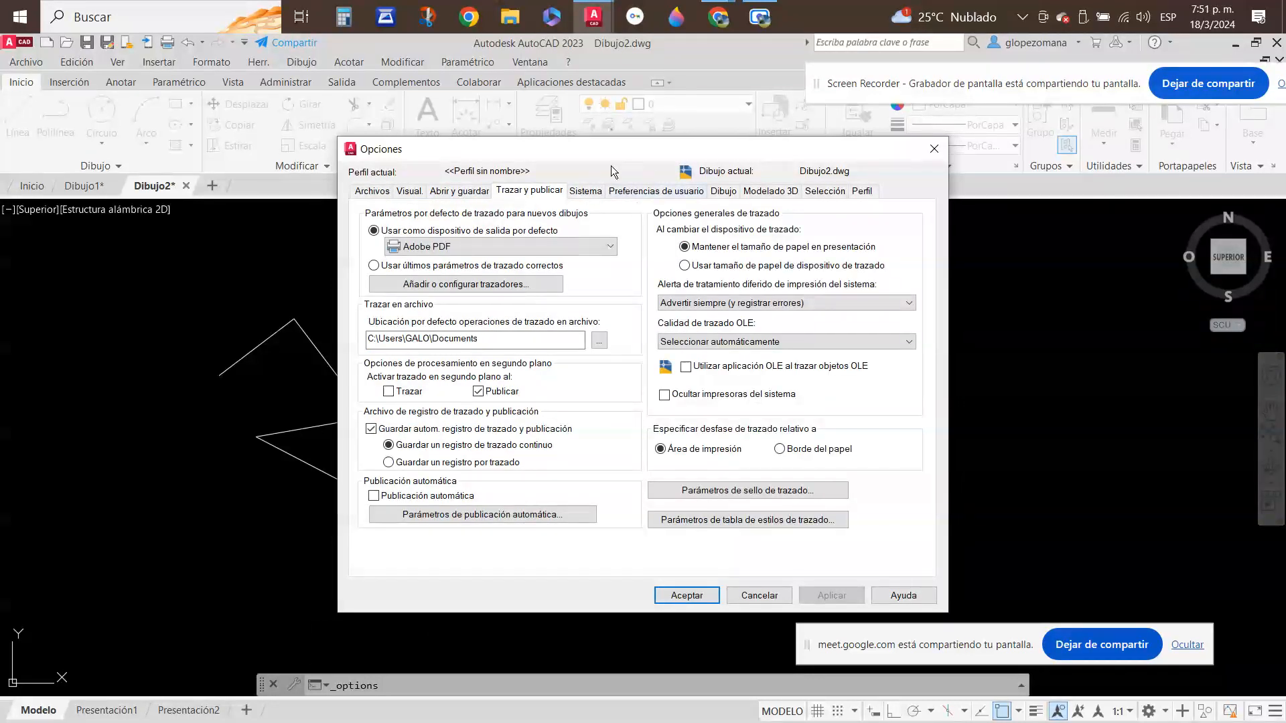
{"action": "left_click", "coordinate": [584, 192]}
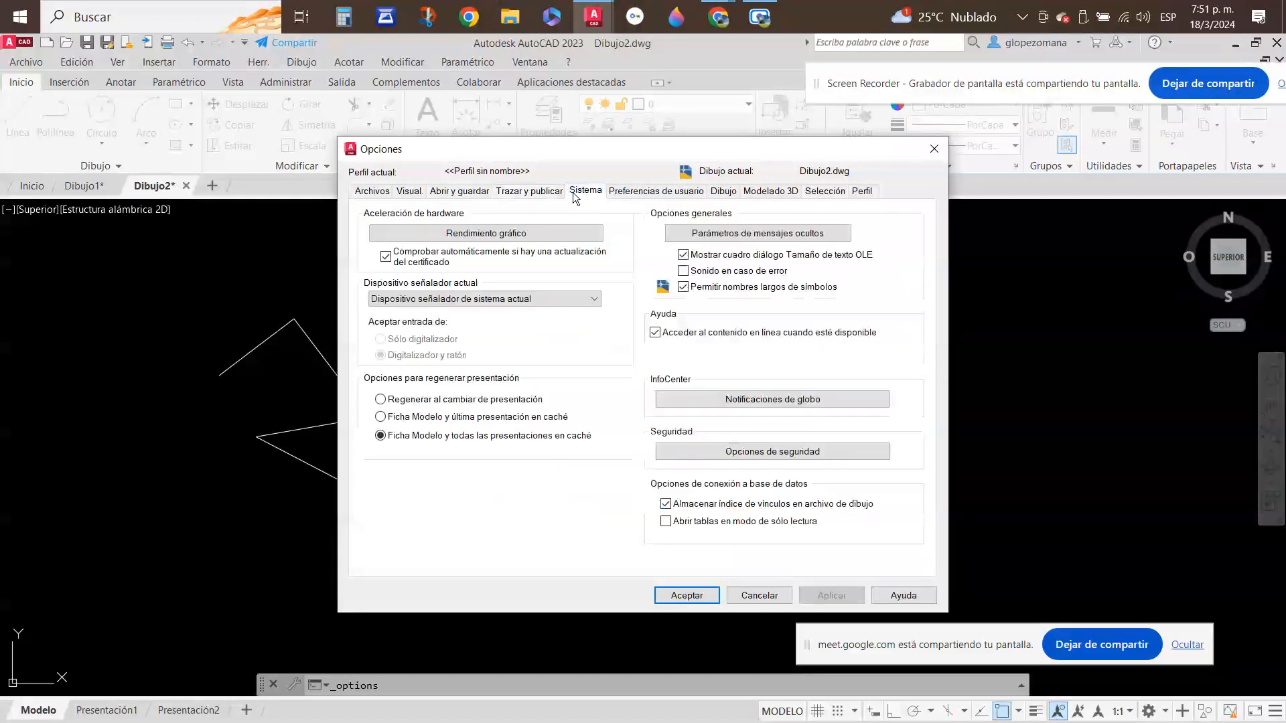
{"action": "left_click", "coordinate": [644, 193]}
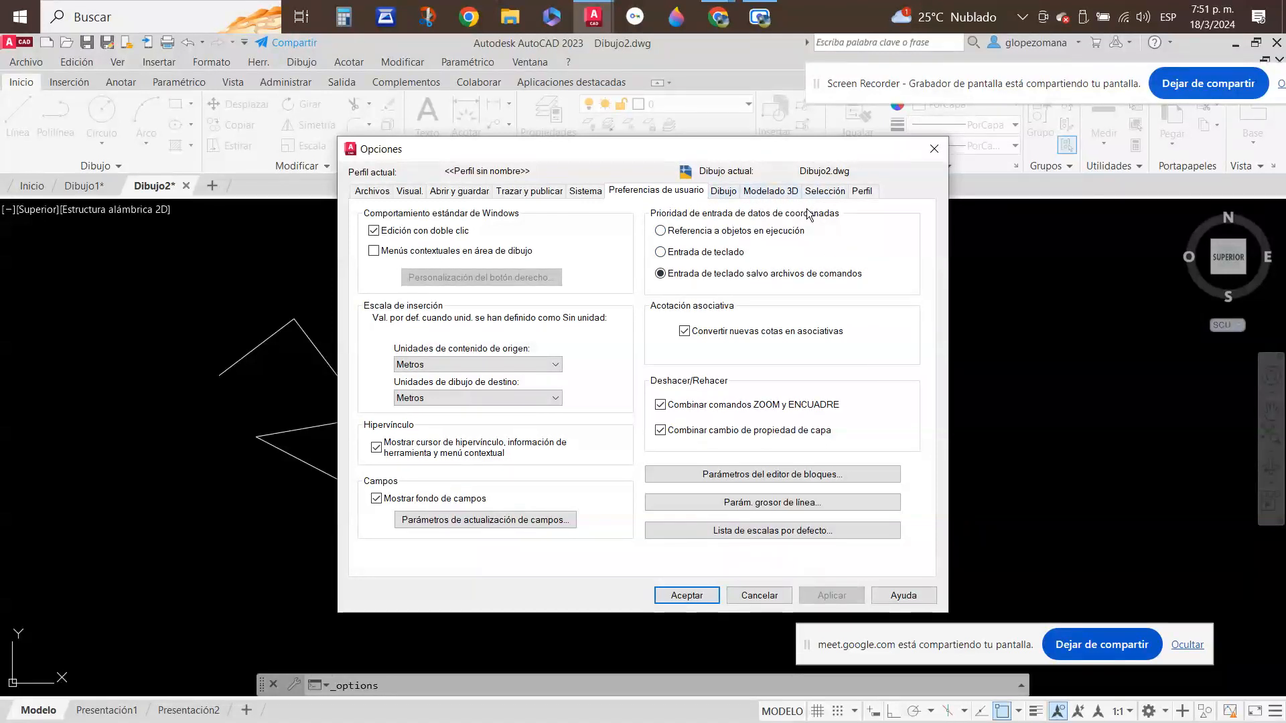
{"action": "left_click", "coordinate": [722, 193]}
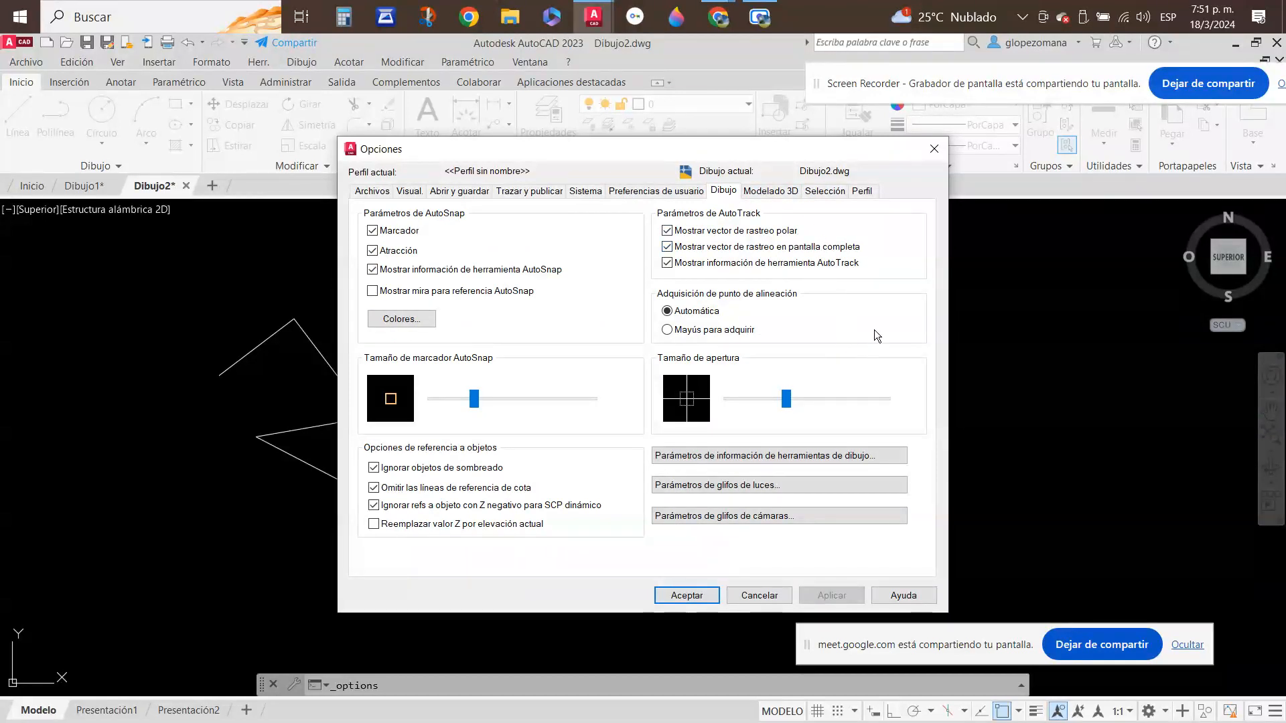
{"action": "left_click", "coordinate": [819, 192]}
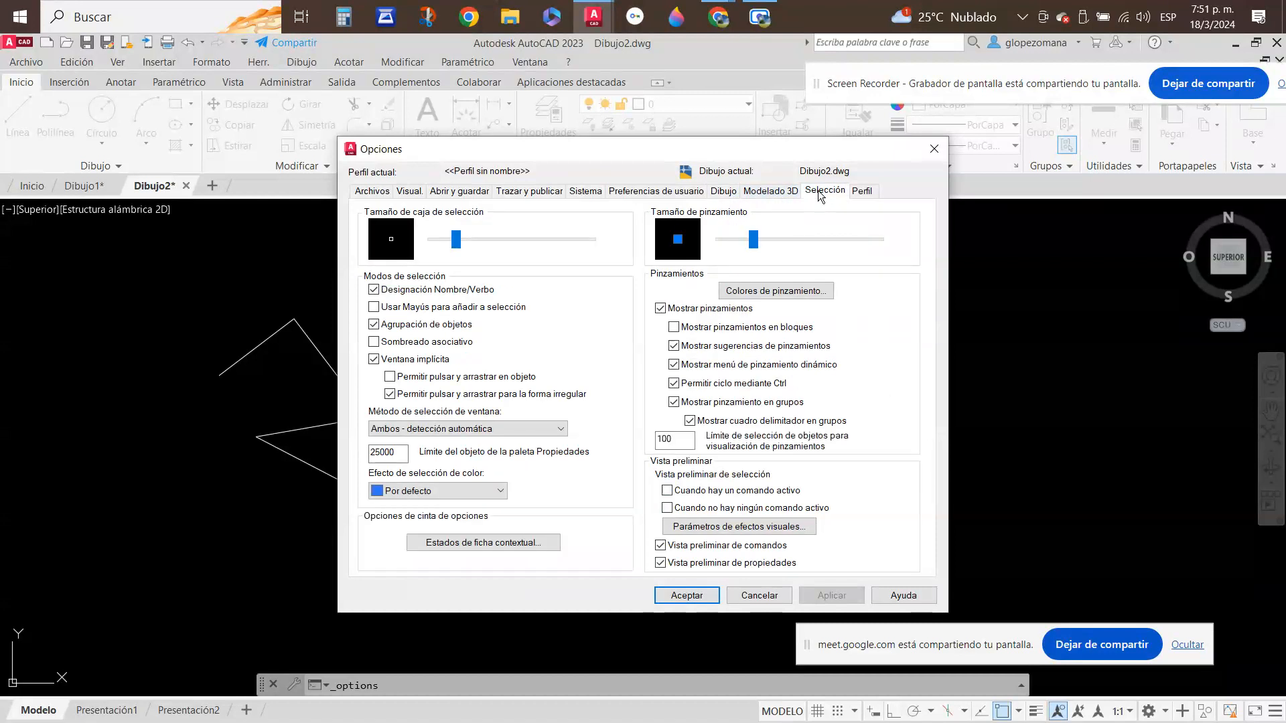
{"action": "left_click", "coordinate": [862, 192]}
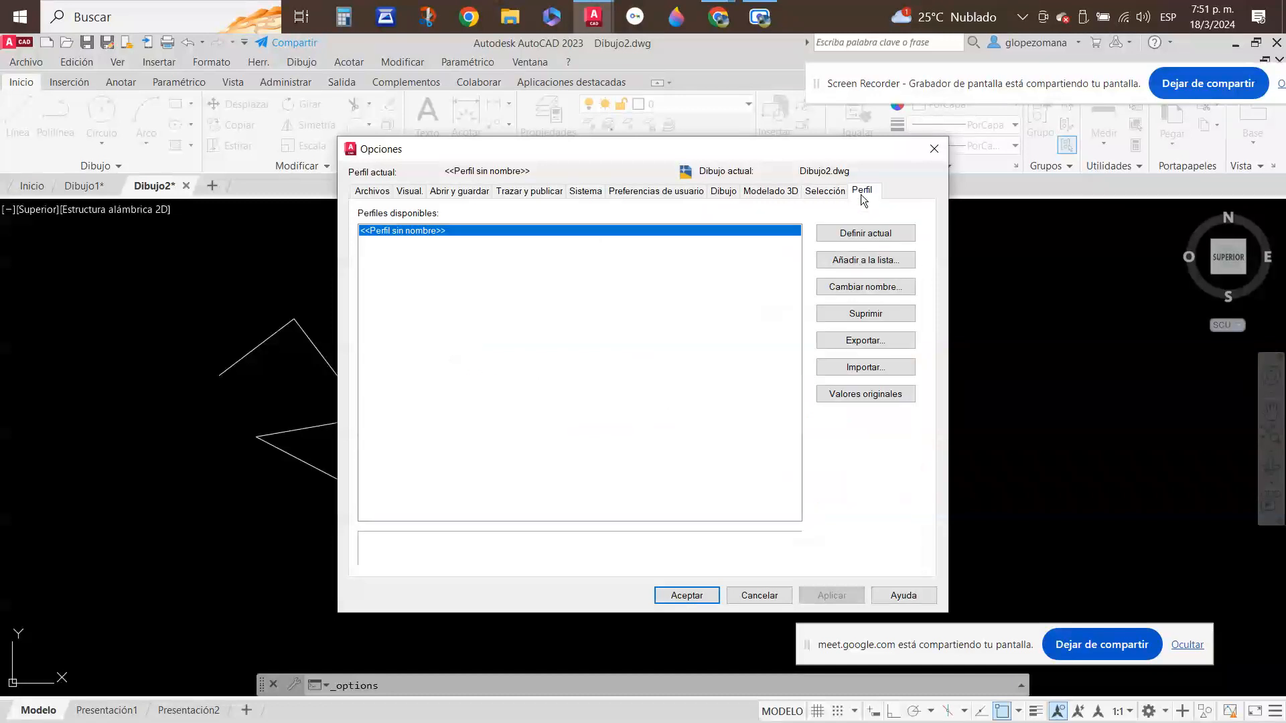
- Review the Options categories from Selección back to Abrir y guardar, and accept the dialog
{"action": "left_click", "coordinate": [821, 193]}
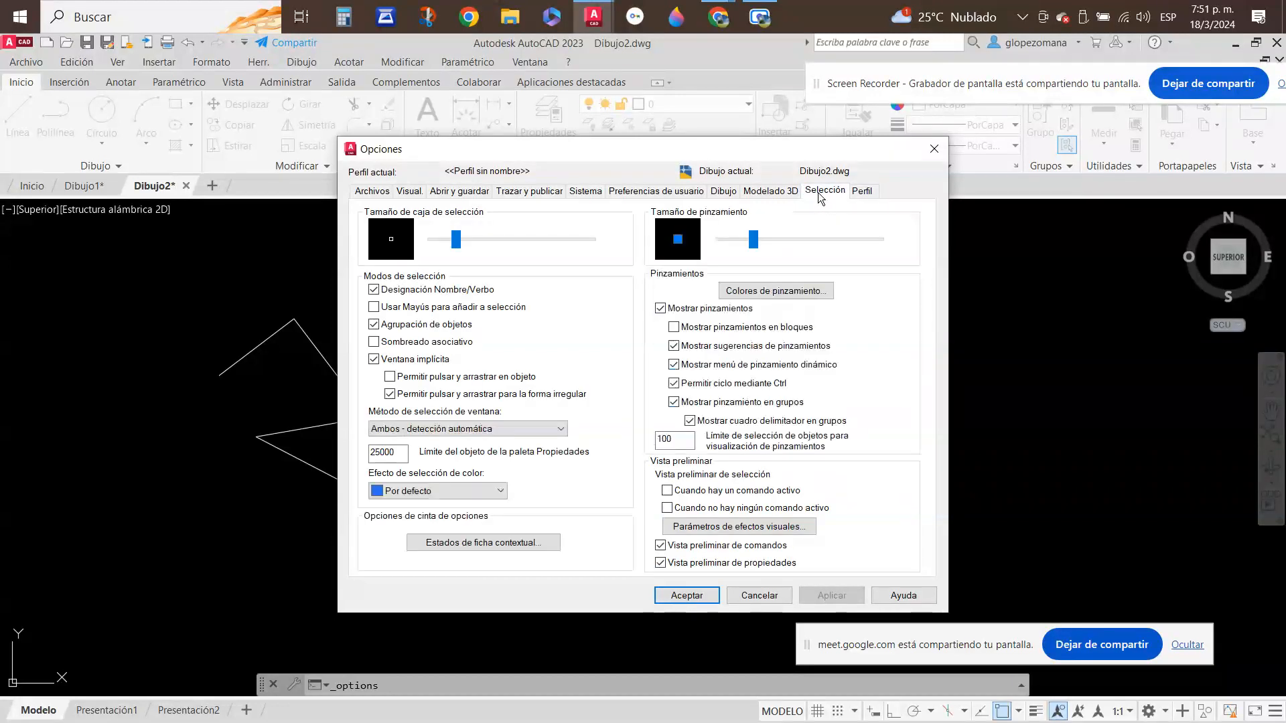
{"action": "left_click", "coordinate": [773, 192]}
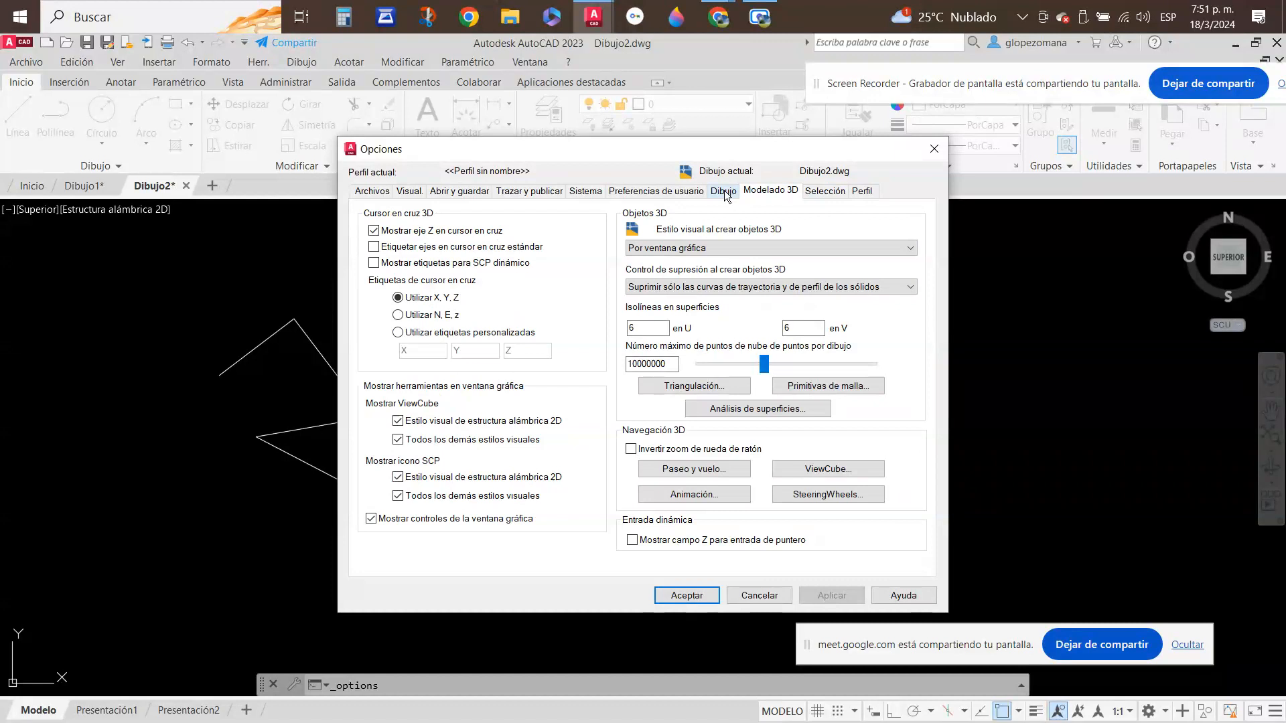
{"action": "left_click", "coordinate": [724, 192]}
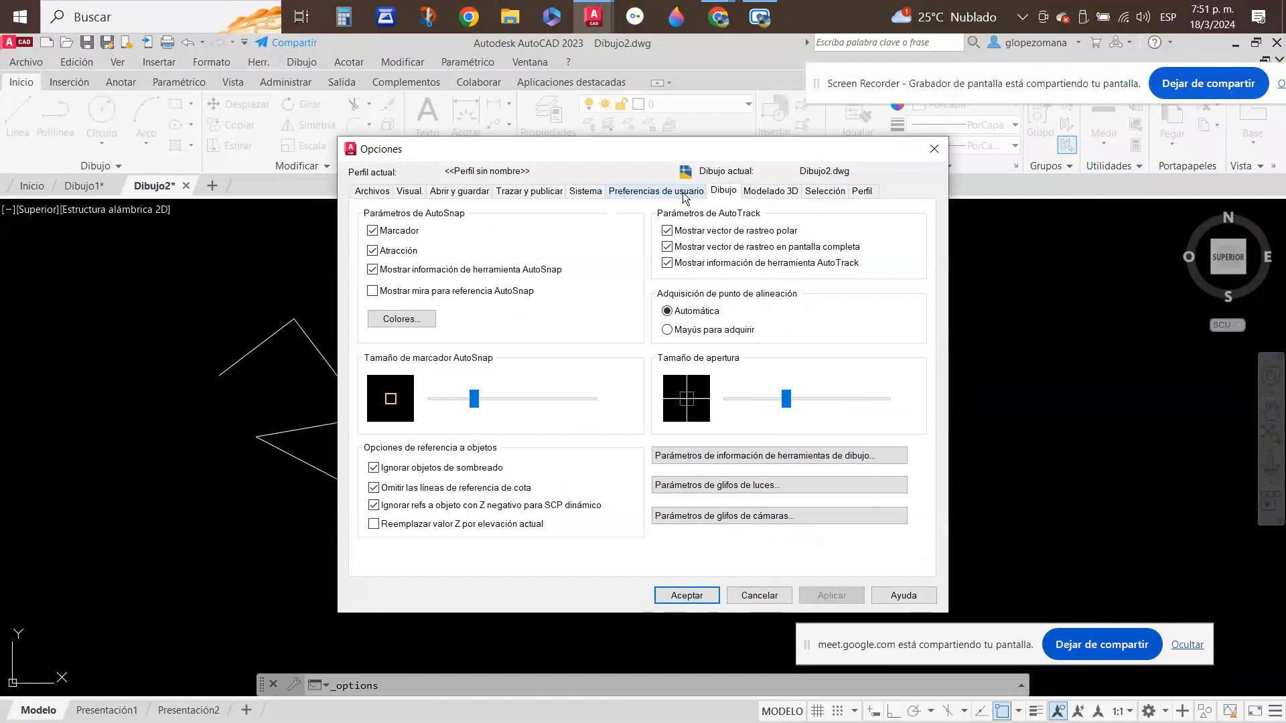
{"action": "left_click", "coordinate": [647, 193]}
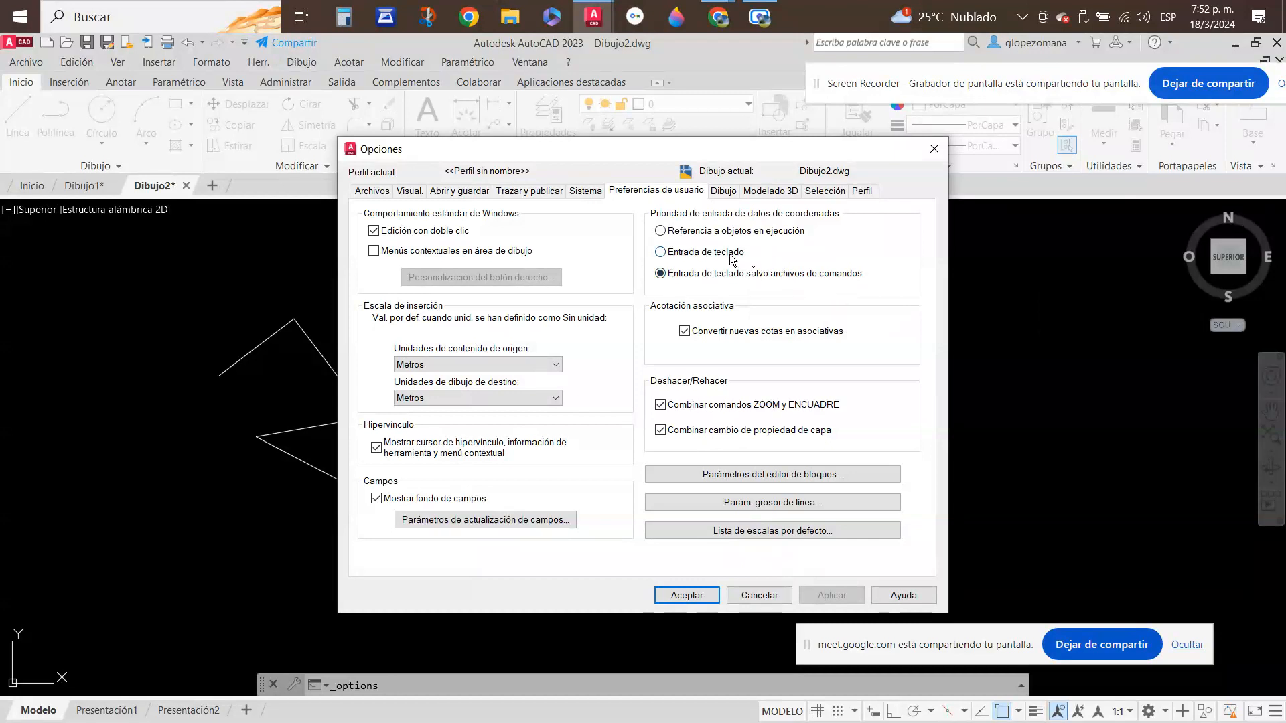
{"action": "left_click", "coordinate": [588, 192]}
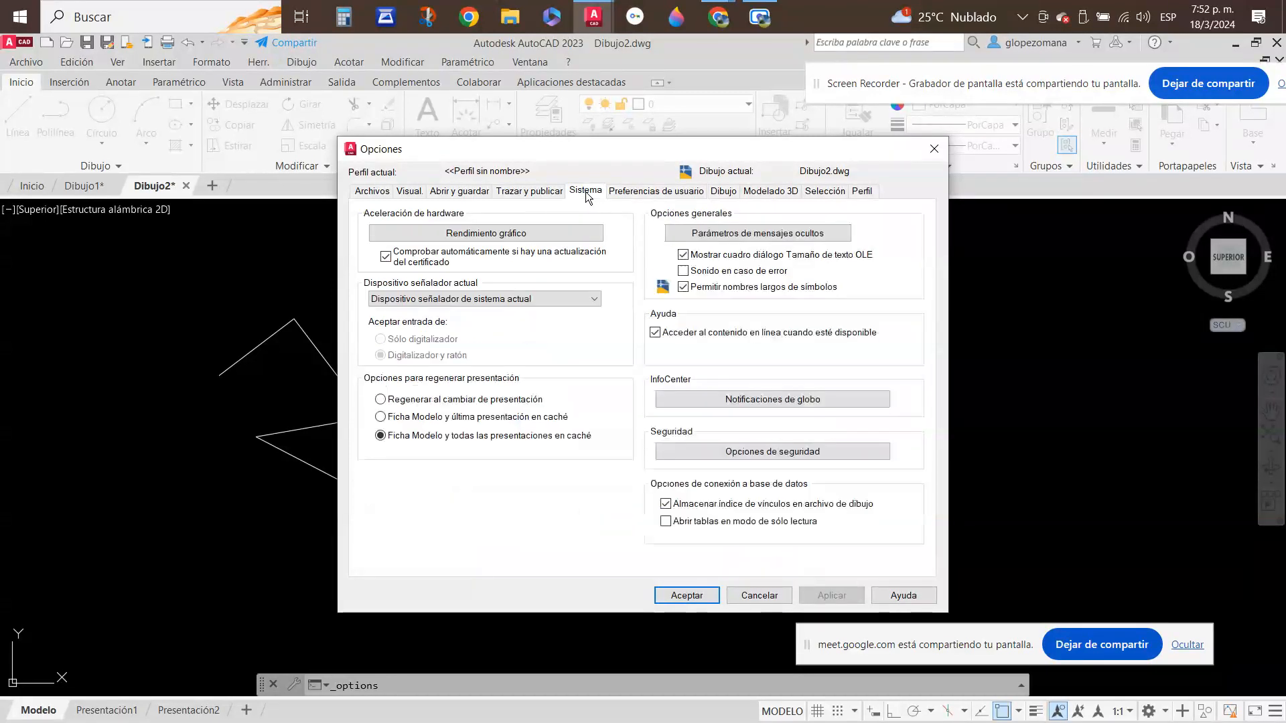
{"action": "left_click", "coordinate": [520, 191]}
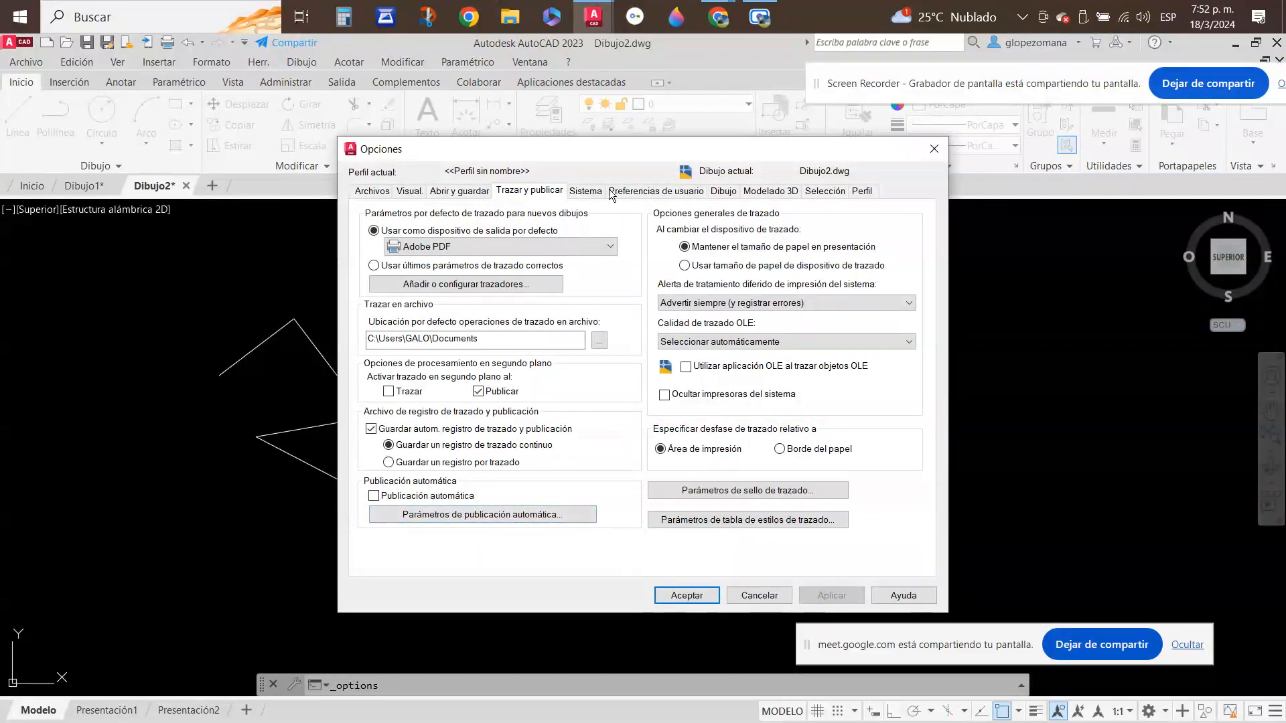
{"action": "left_click", "coordinate": [460, 192]}
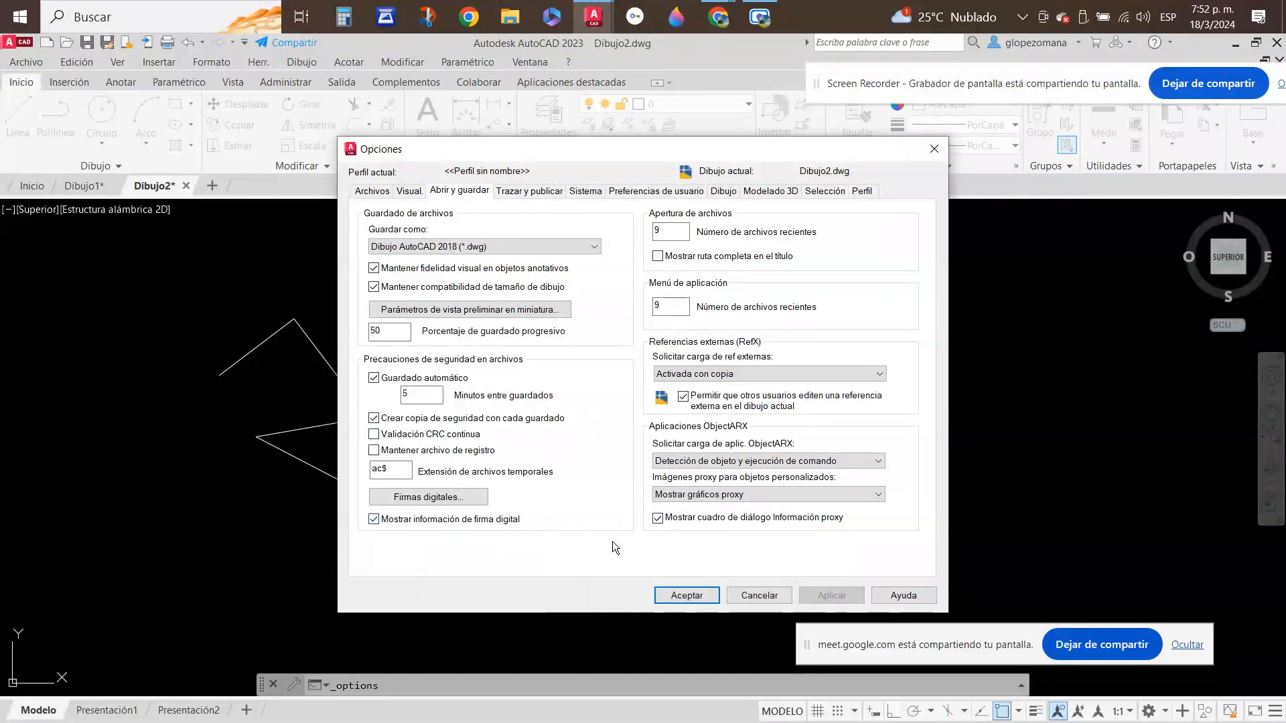
{"action": "key", "text": "Return"}
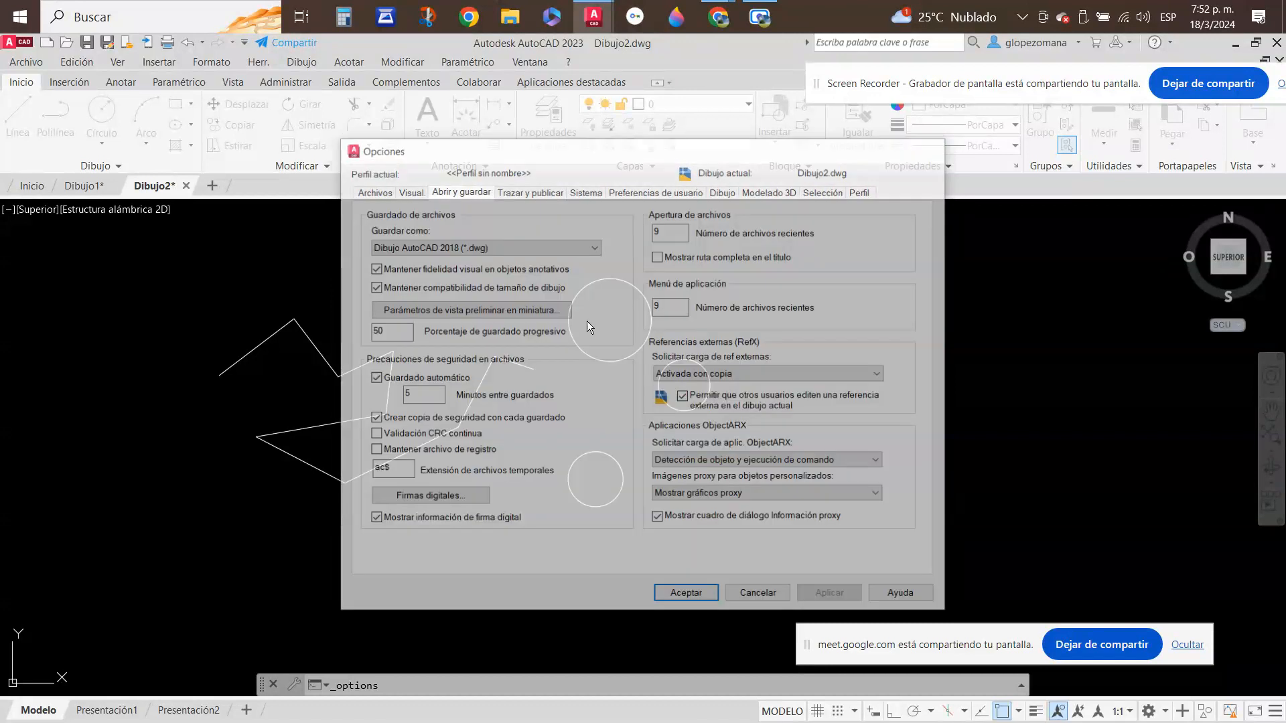
- Switch to the DAPC-02 COMENZANDO EN AUTOCAD guide in Google Docs and skim the sections following Mouse - Ratón
{"action": "left_click", "coordinate": [718, 17]}
{"action": "left_click", "coordinate": [534, 99]}
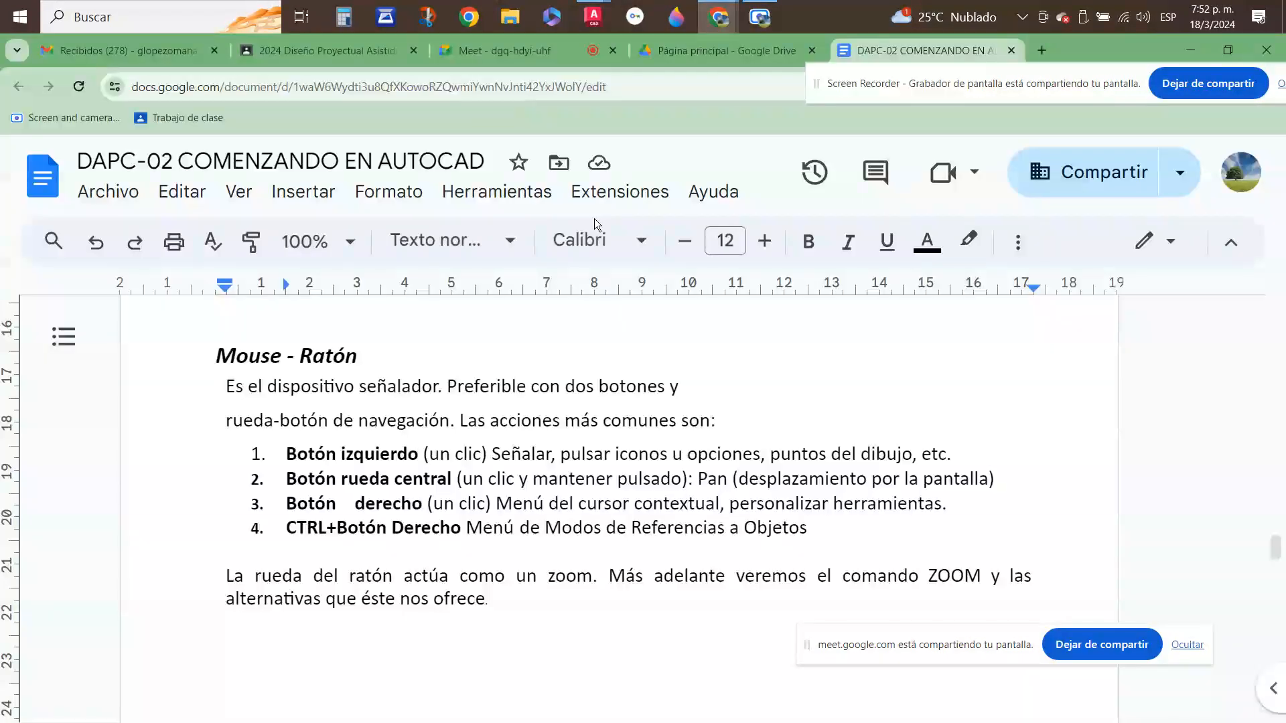
{"action": "scroll", "coordinate": [637, 487], "scroll_direction": "down", "scroll_amount": 2}
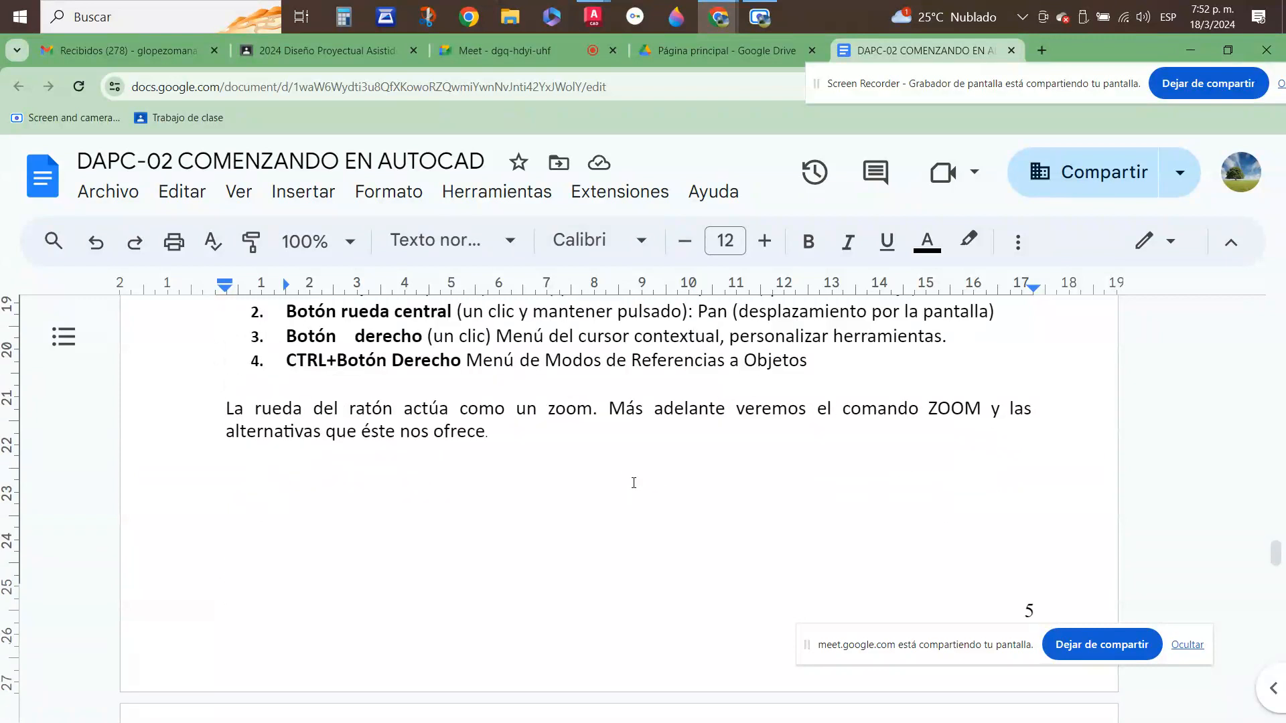
{"action": "scroll", "coordinate": [629, 409], "scroll_direction": "down", "scroll_amount": 5}
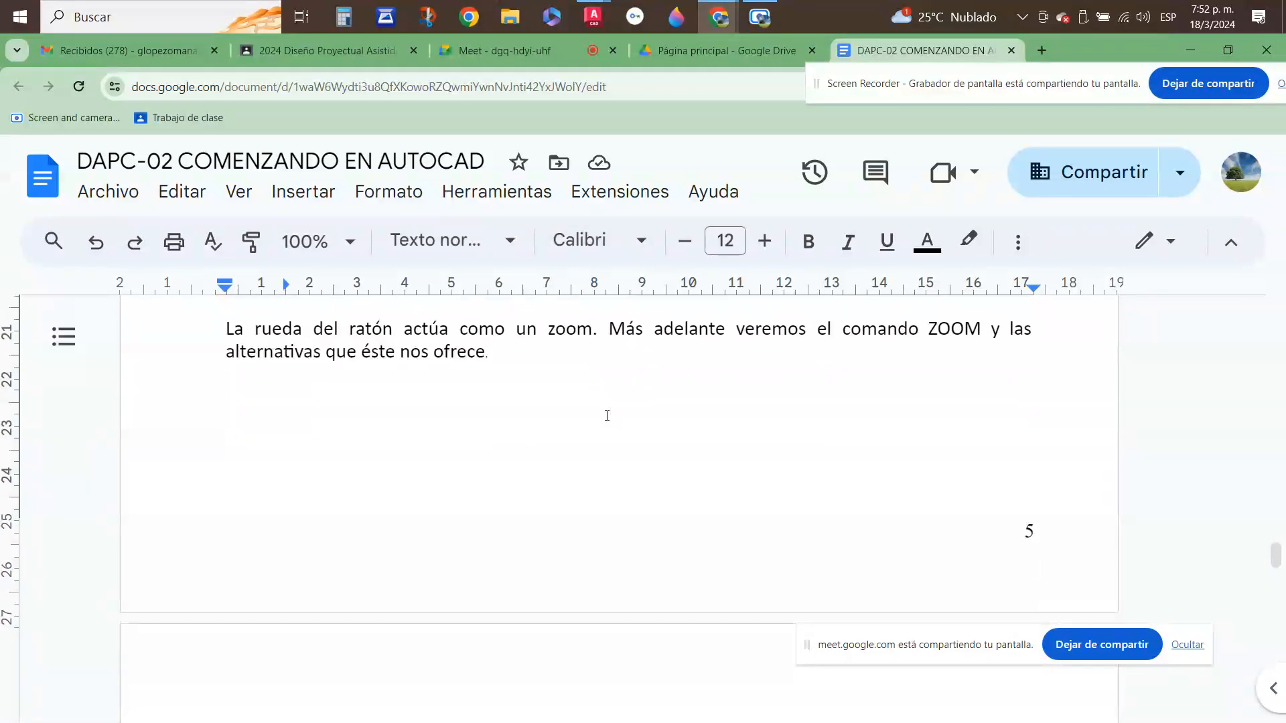
{"action": "scroll", "coordinate": [607, 416], "scroll_direction": "down", "scroll_amount": 5}
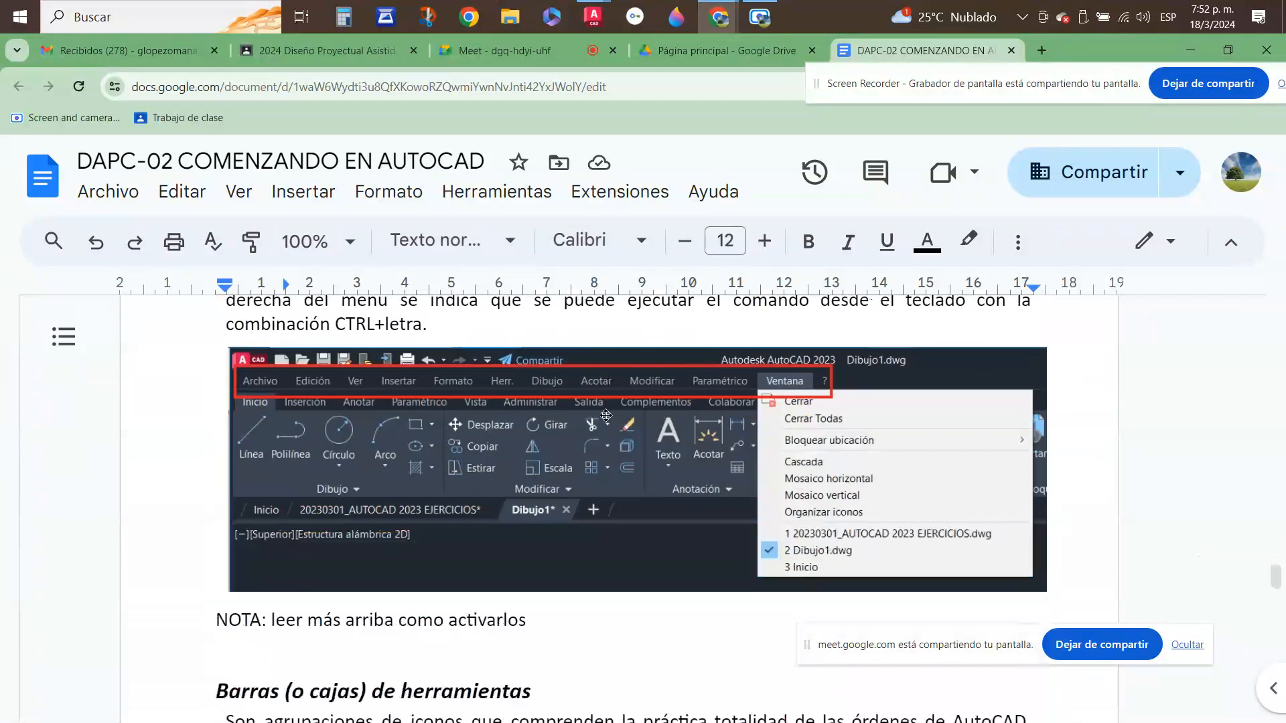
{"action": "scroll", "coordinate": [607, 416], "scroll_direction": "down", "scroll_amount": 7}
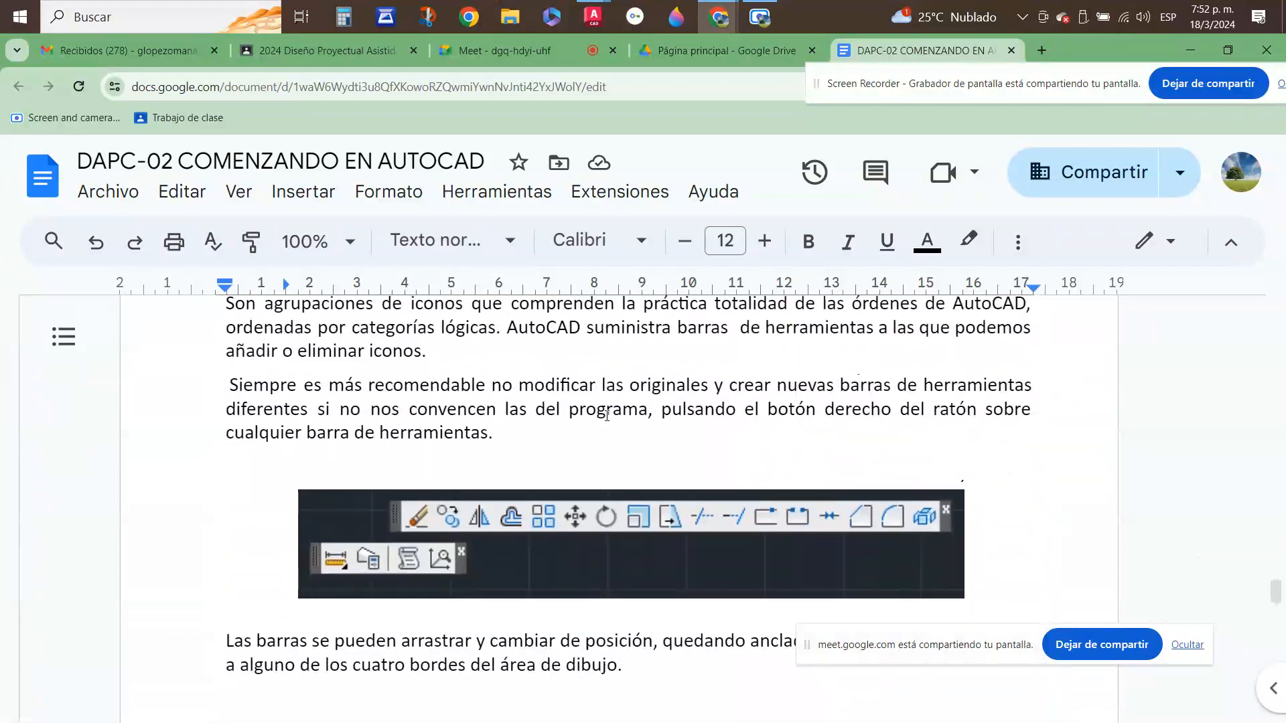
{"action": "scroll", "coordinate": [606, 416], "scroll_direction": "down", "scroll_amount": 12}
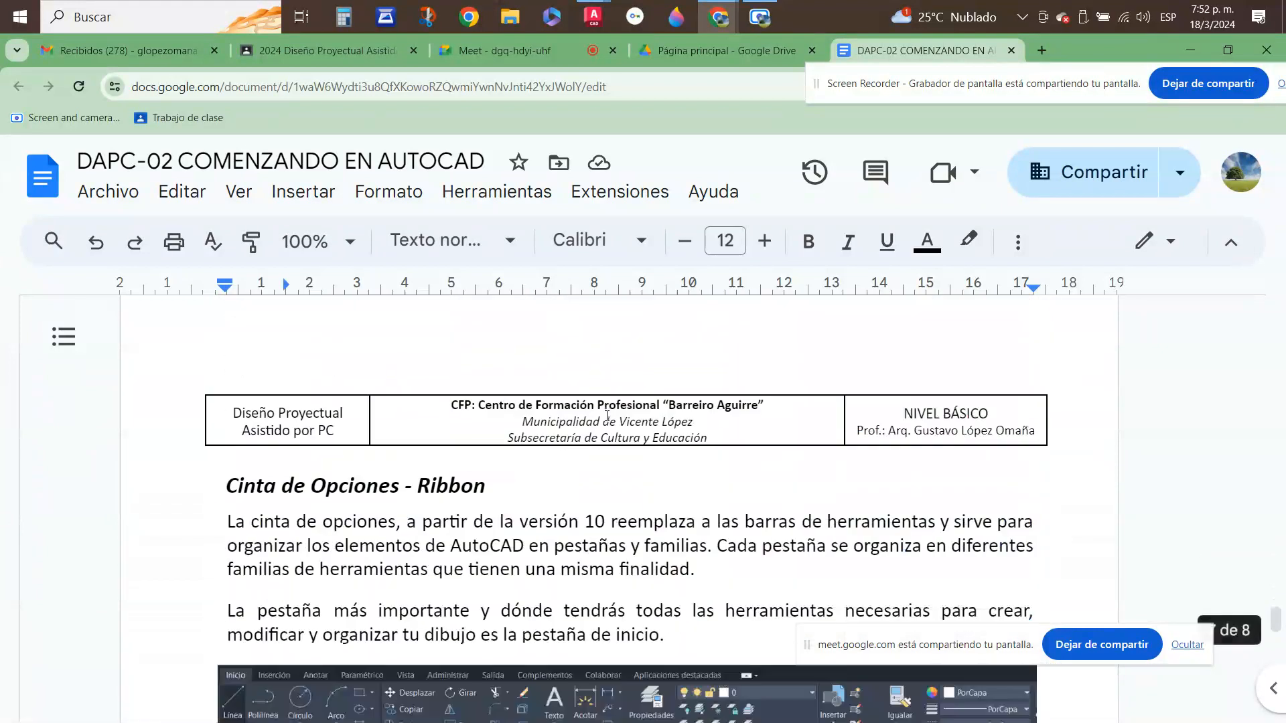
{"action": "scroll", "coordinate": [605, 415], "scroll_direction": "up", "scroll_amount": 6}
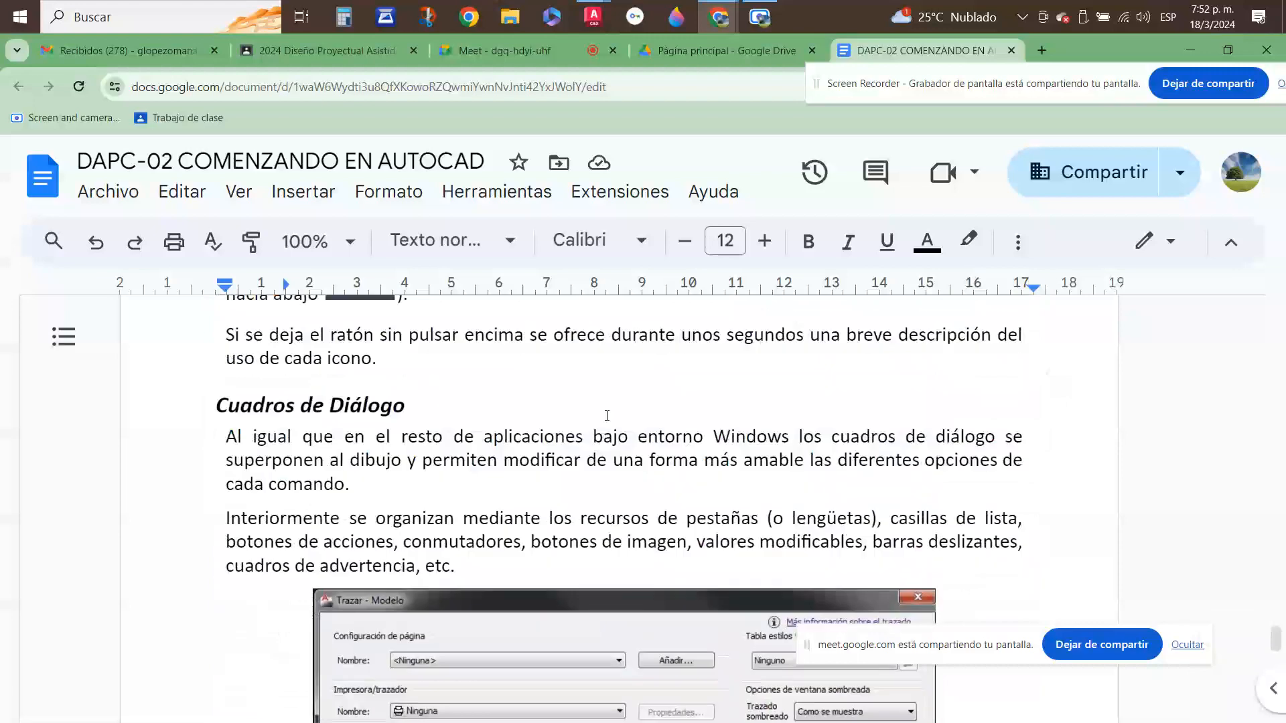
{"action": "scroll", "coordinate": [607, 415], "scroll_direction": "down", "scroll_amount": 14}
{"action": "scroll", "coordinate": [607, 416], "scroll_direction": "up", "scroll_amount": 15}
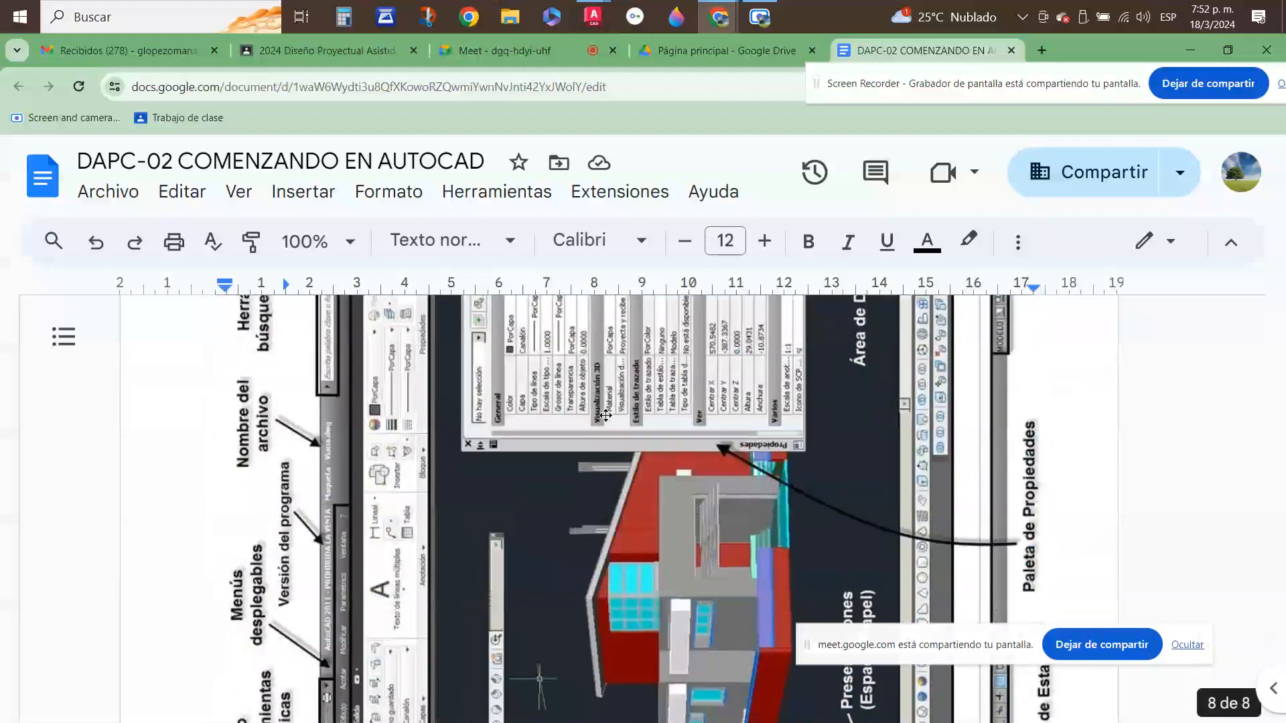
{"action": "scroll", "coordinate": [615, 412], "scroll_direction": "up", "scroll_amount": 15}
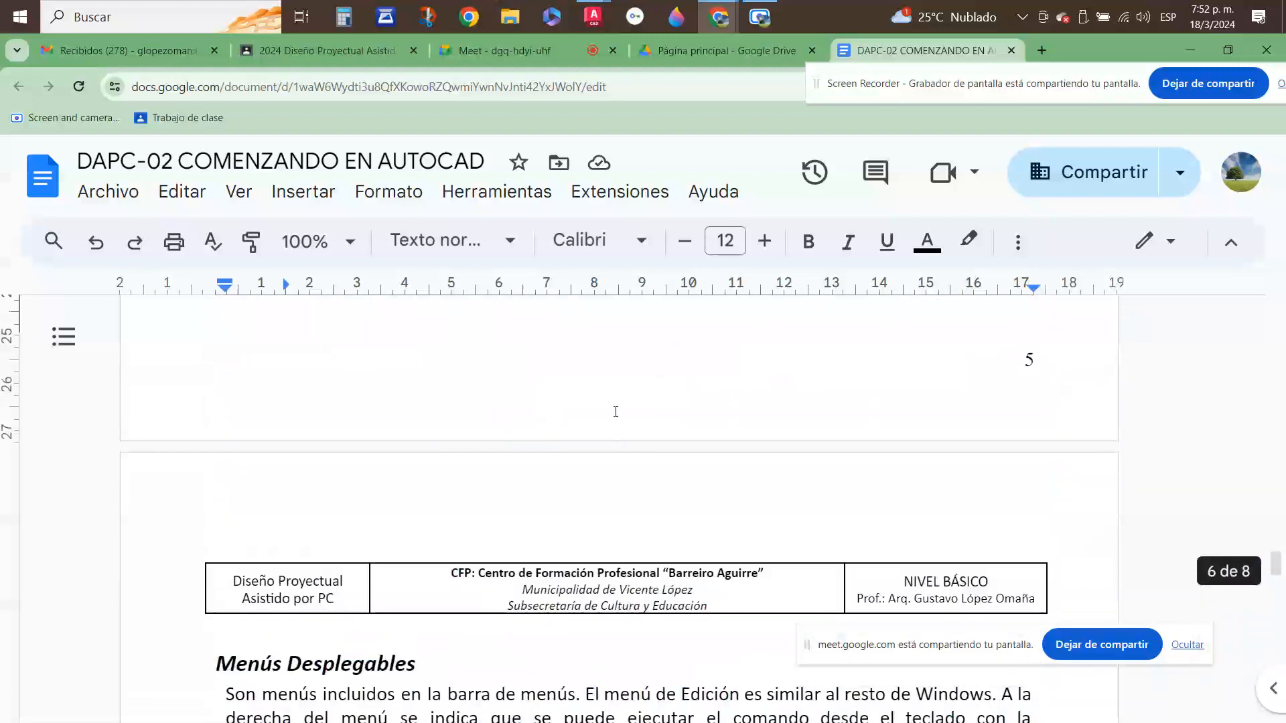
{"action": "scroll", "coordinate": [615, 412], "scroll_direction": "down", "scroll_amount": 8}
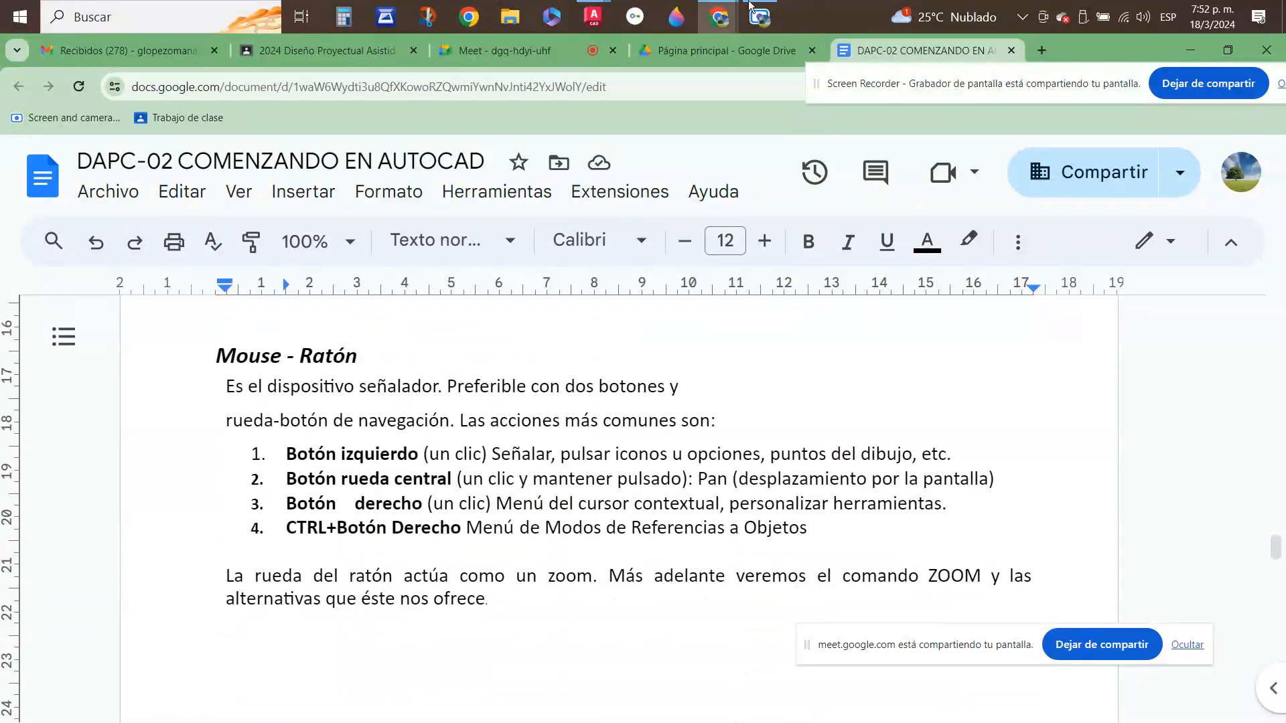
- Switch back to Dibujo2.dwg in AutoCAD, view the Preferencias de usuario settings in Options, and close the dialog
{"action": "mouse_move", "coordinate": [595, 20]}
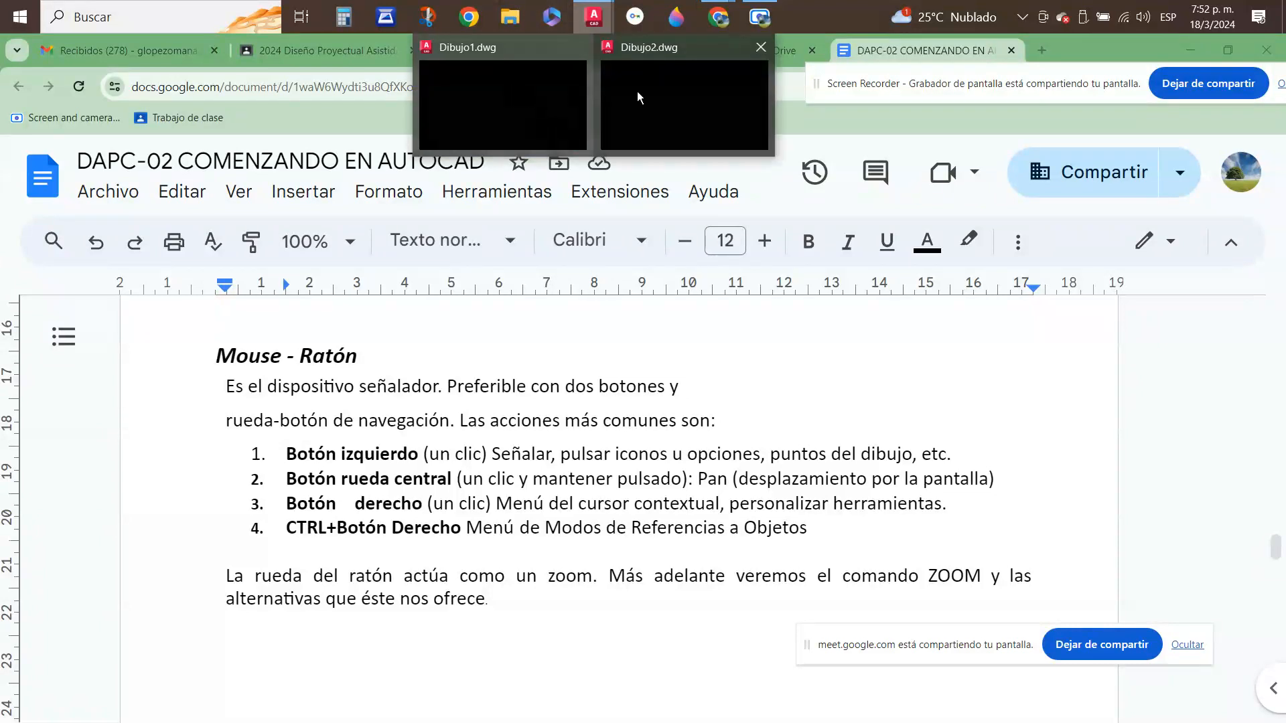
{"action": "left_click", "coordinate": [698, 86]}
{"action": "left_click", "coordinate": [265, 65]}
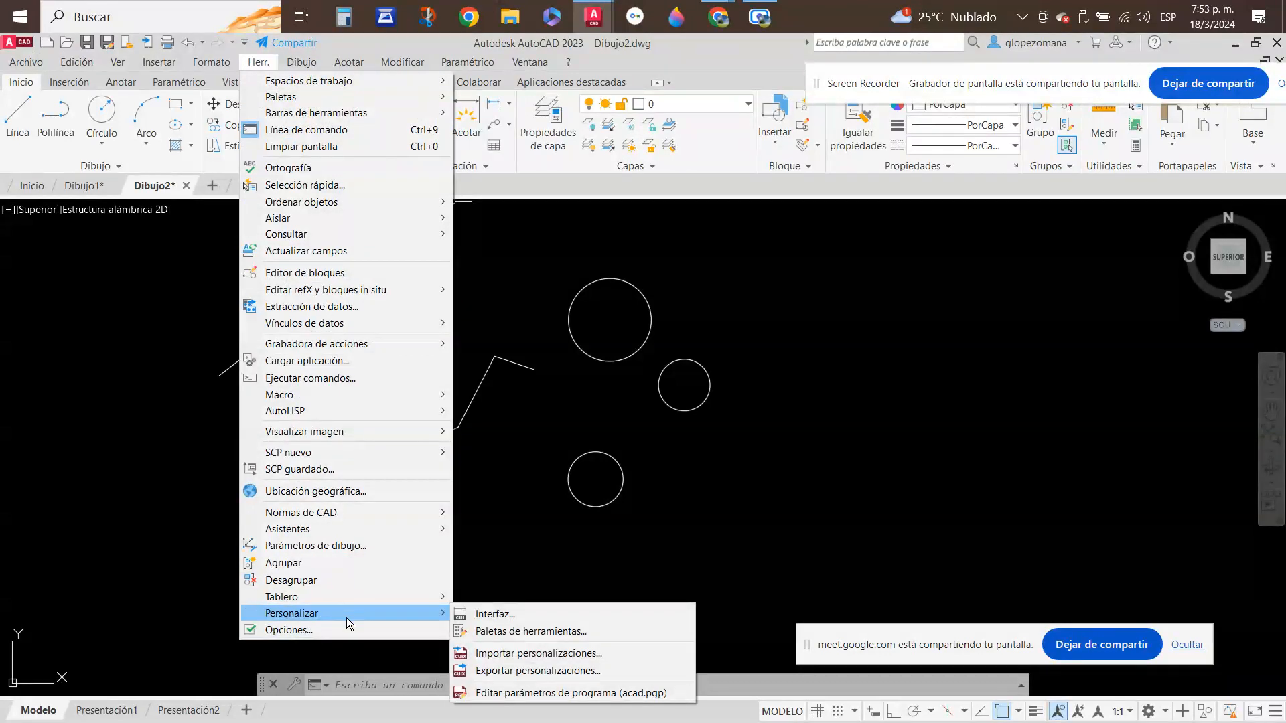
{"action": "left_click", "coordinate": [327, 633]}
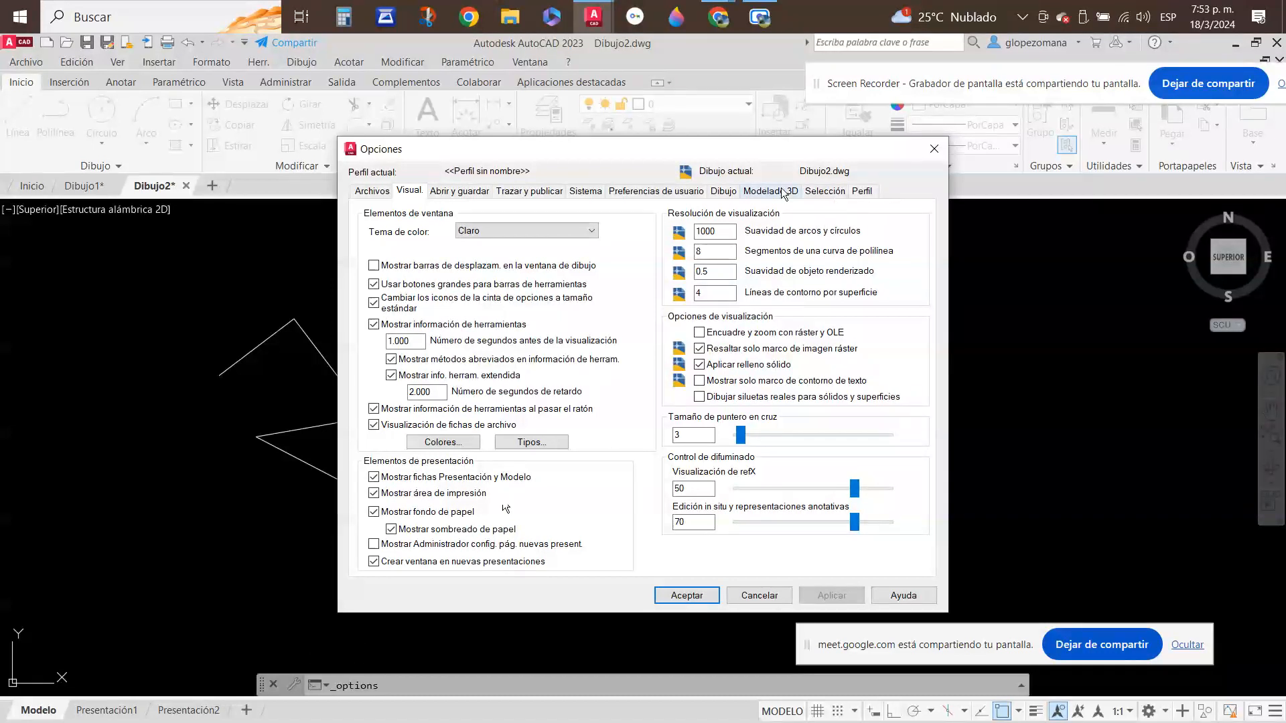
{"action": "left_click", "coordinate": [646, 193]}
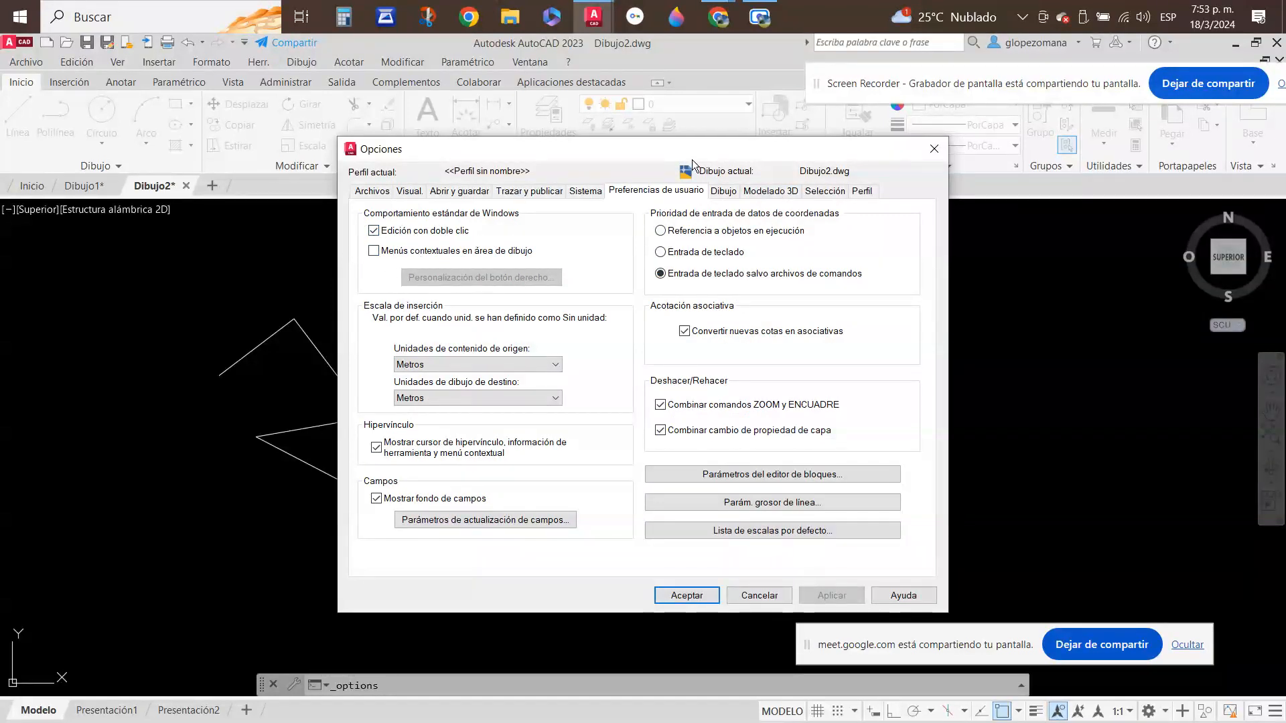
{"action": "left_click", "coordinate": [935, 149]}
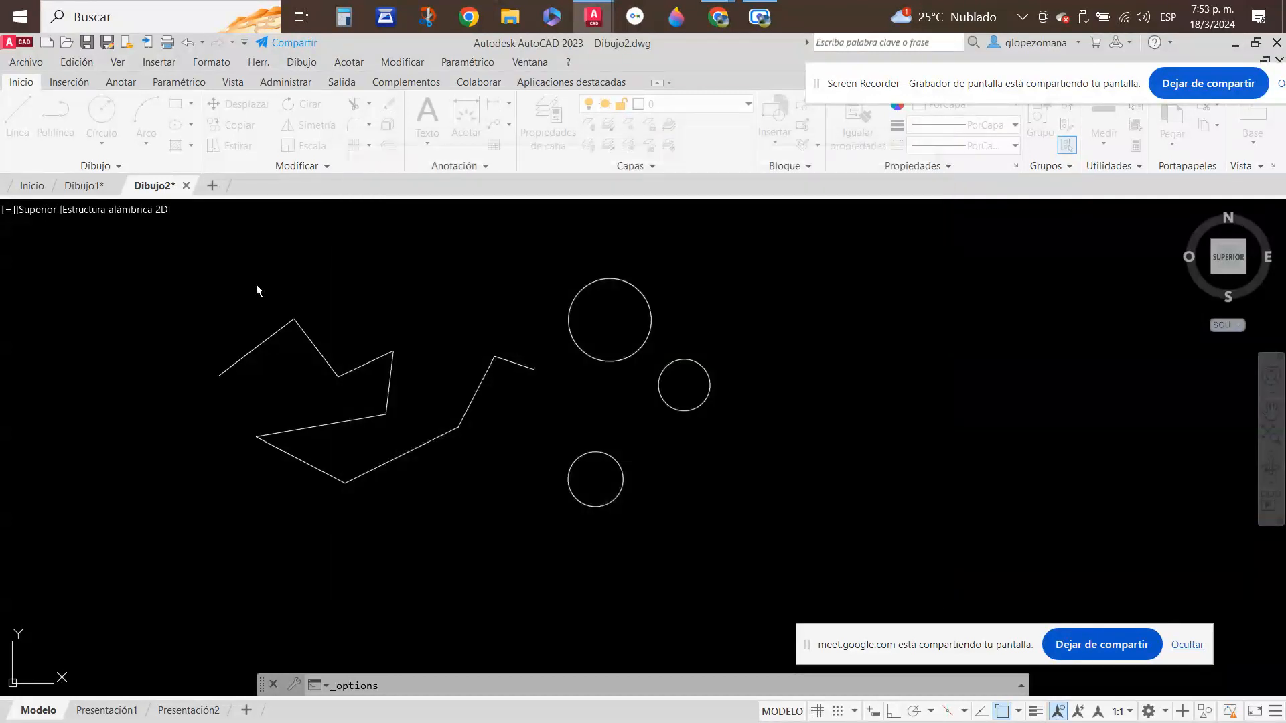
- Reopen Options and enable Menús contextuales en área de dibujo in the user preferences
{"action": "left_click", "coordinate": [258, 62]}
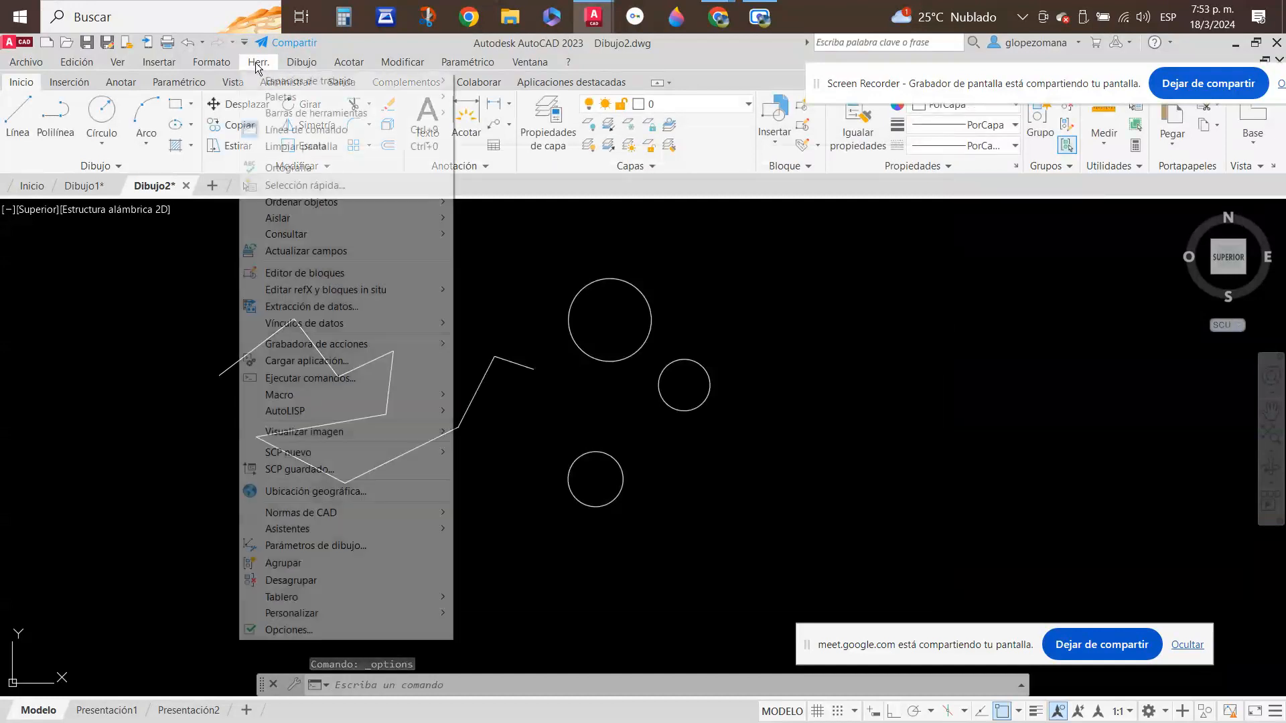
{"action": "left_click", "coordinate": [308, 629]}
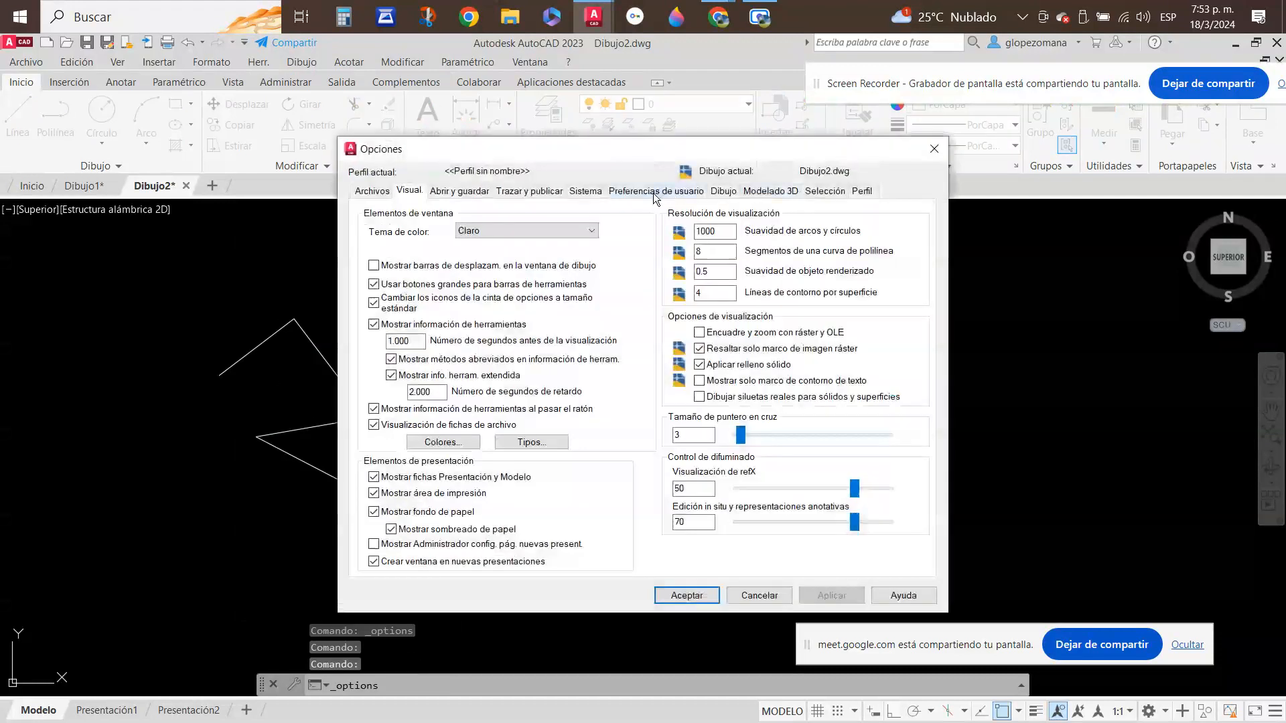
{"action": "left_click", "coordinate": [656, 192]}
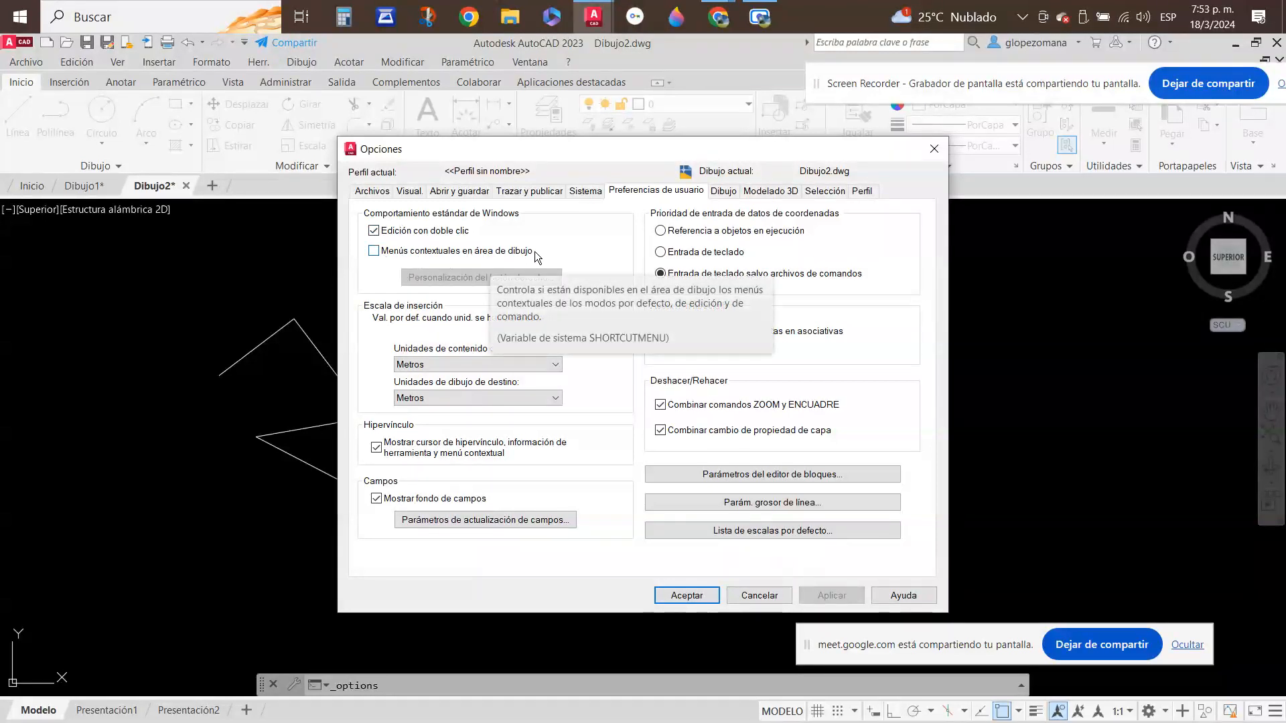
{"action": "left_click", "coordinate": [374, 252]}
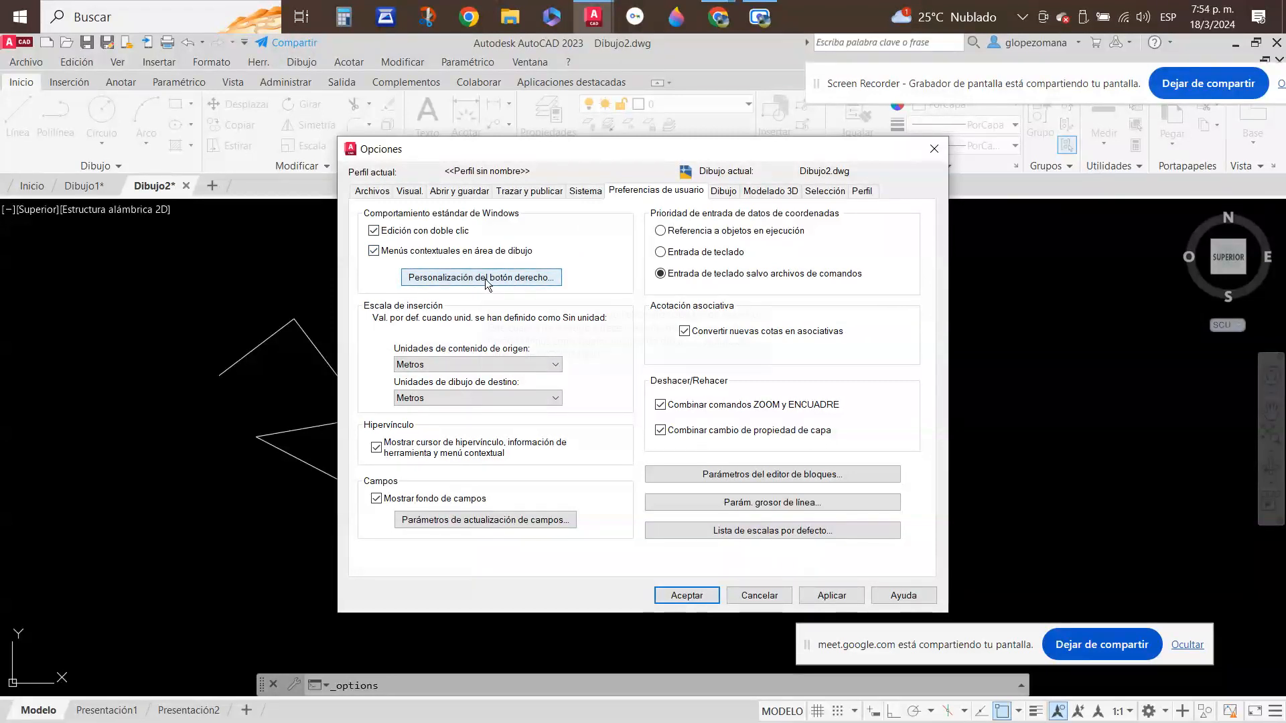
- Examine the Personalización botón derecho settings, cancel that dialog, and accept the Options changes
{"action": "left_click", "coordinate": [457, 277]}
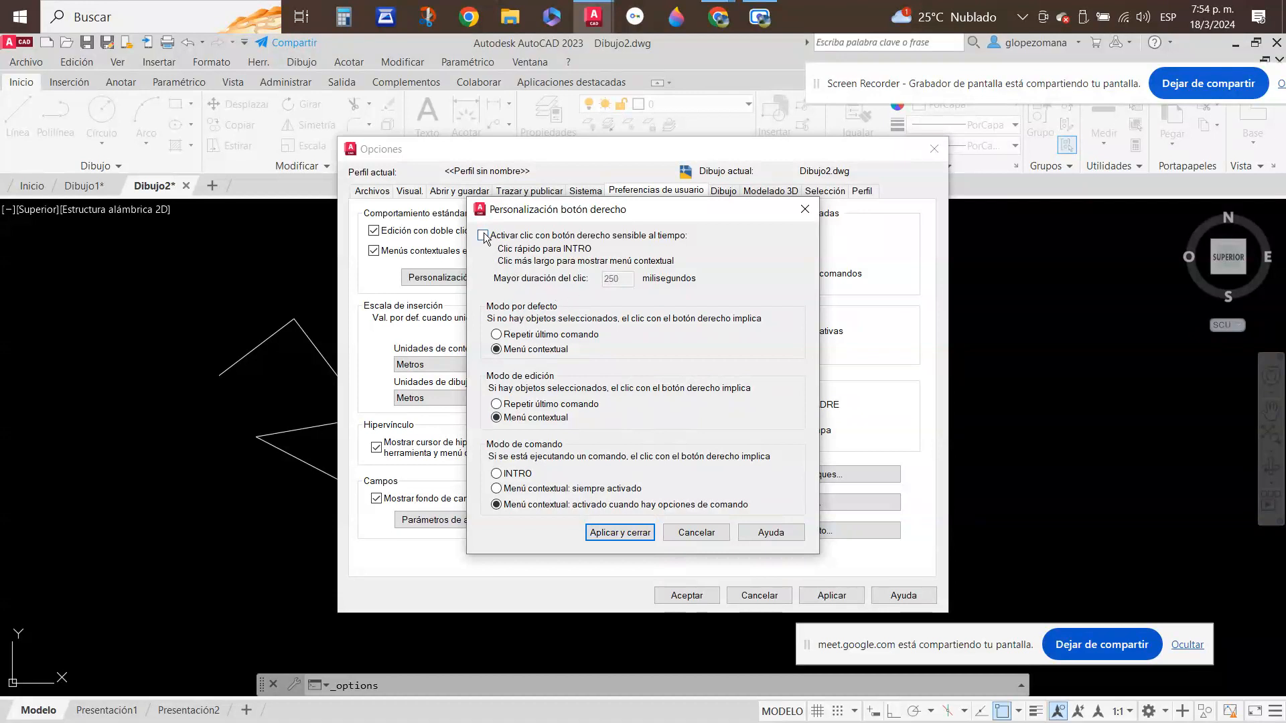
{"action": "mouse_move", "coordinate": [485, 241]}
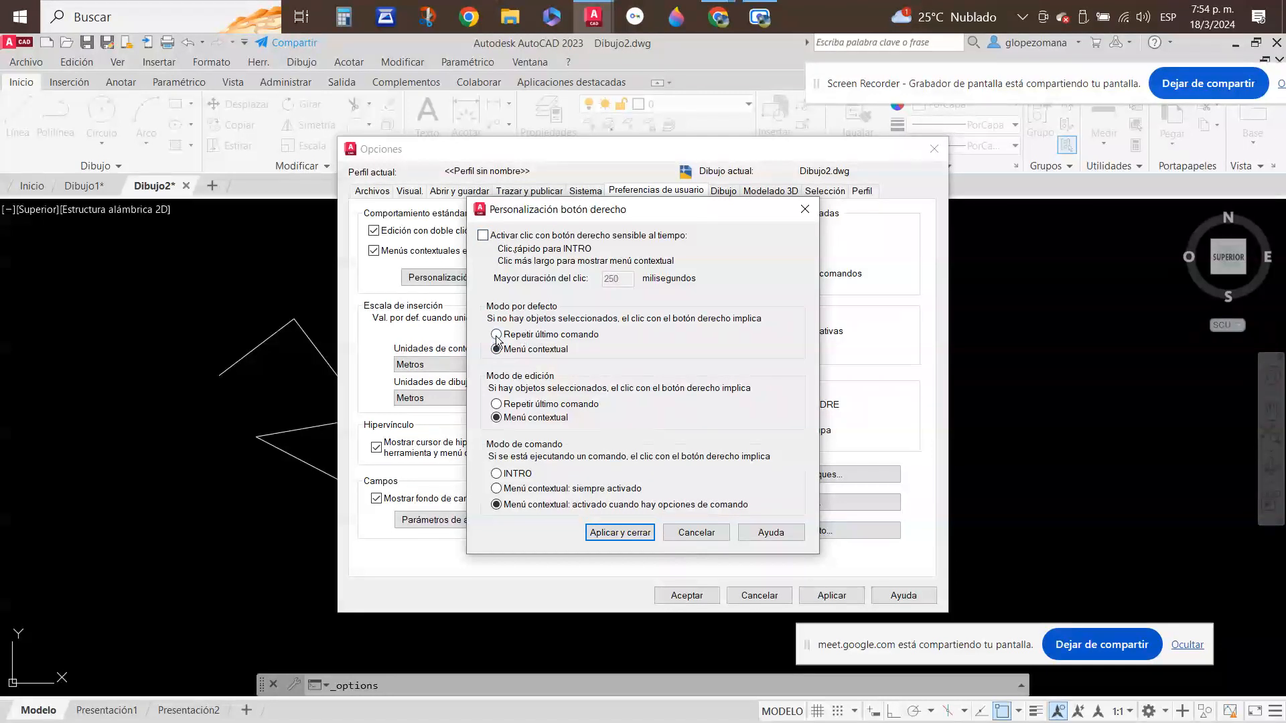
{"action": "mouse_move", "coordinate": [496, 338]}
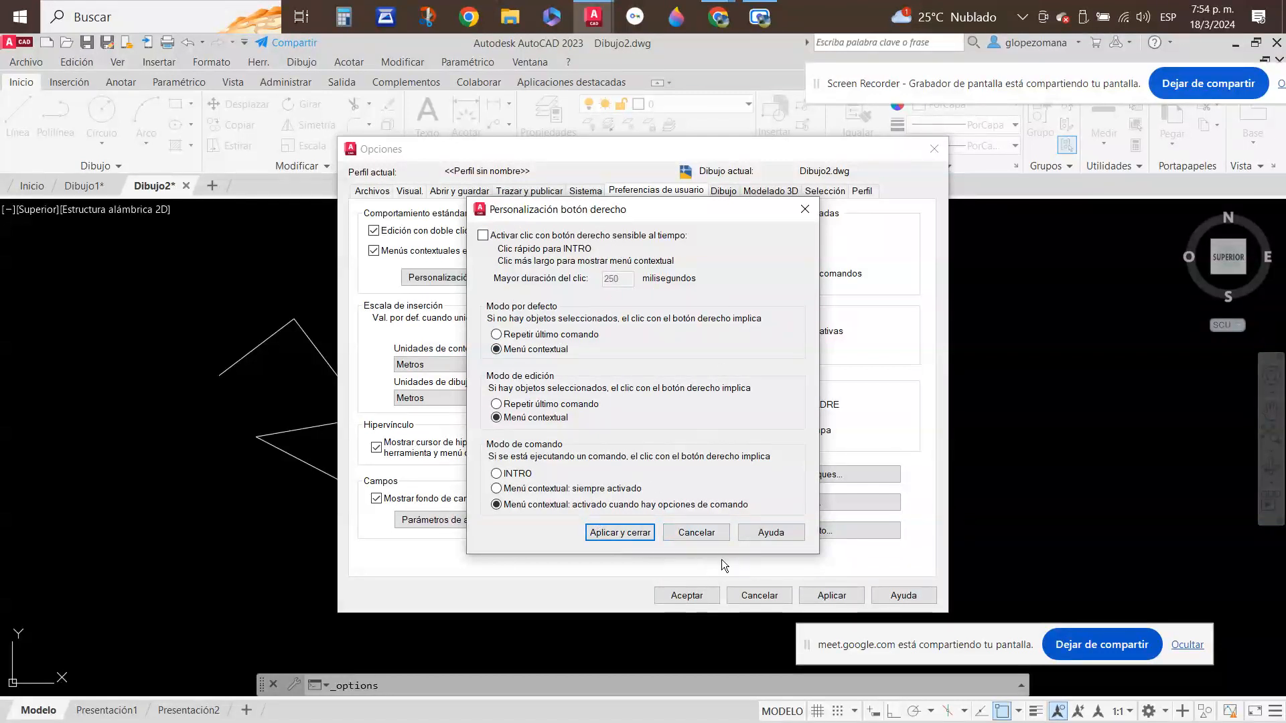
{"action": "left_click", "coordinate": [695, 533]}
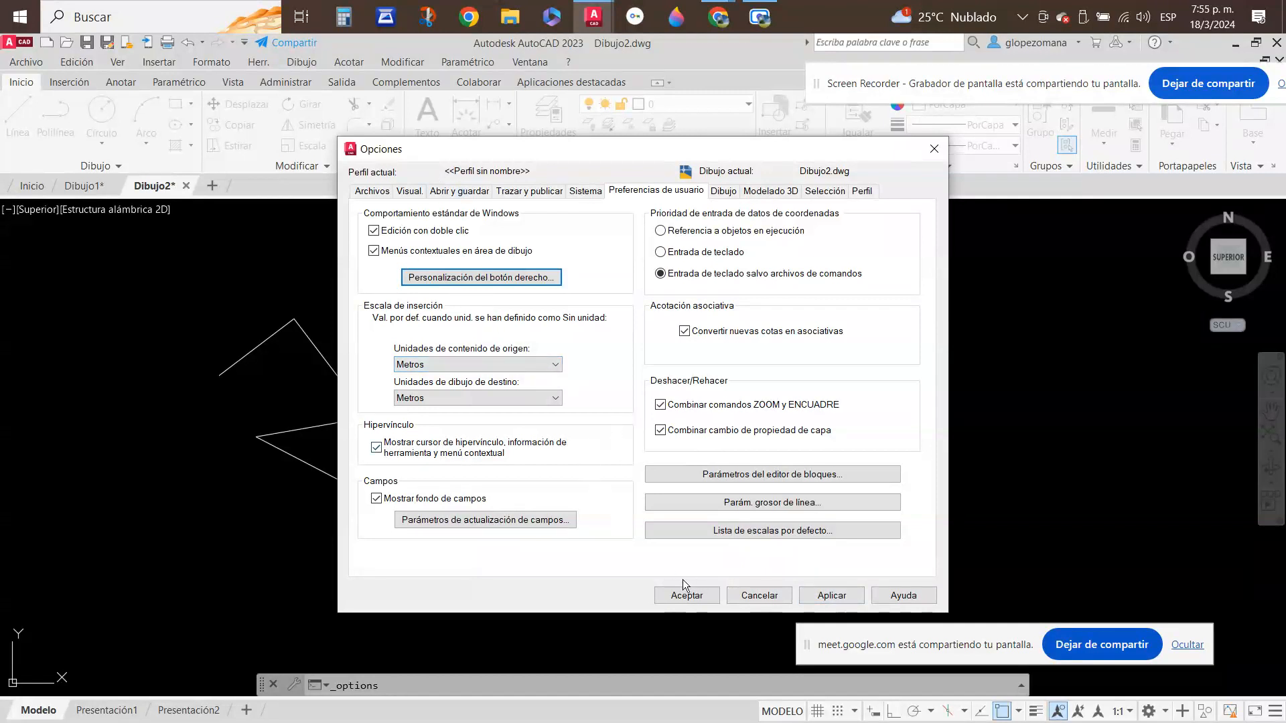
{"action": "left_click", "coordinate": [695, 597]}
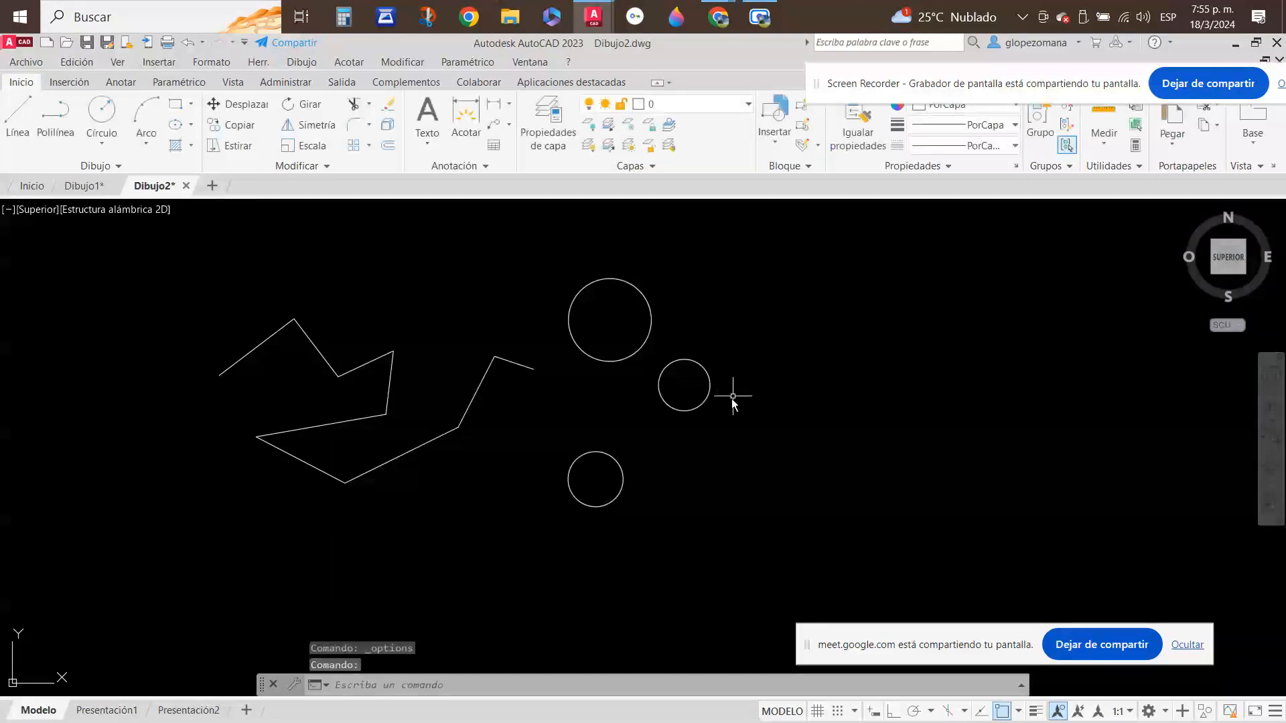
- Examine the shortcut menu in the empty drawing area with no objects selected, dismissing and reopening it once
{"action": "right_click", "coordinate": [809, 345]}
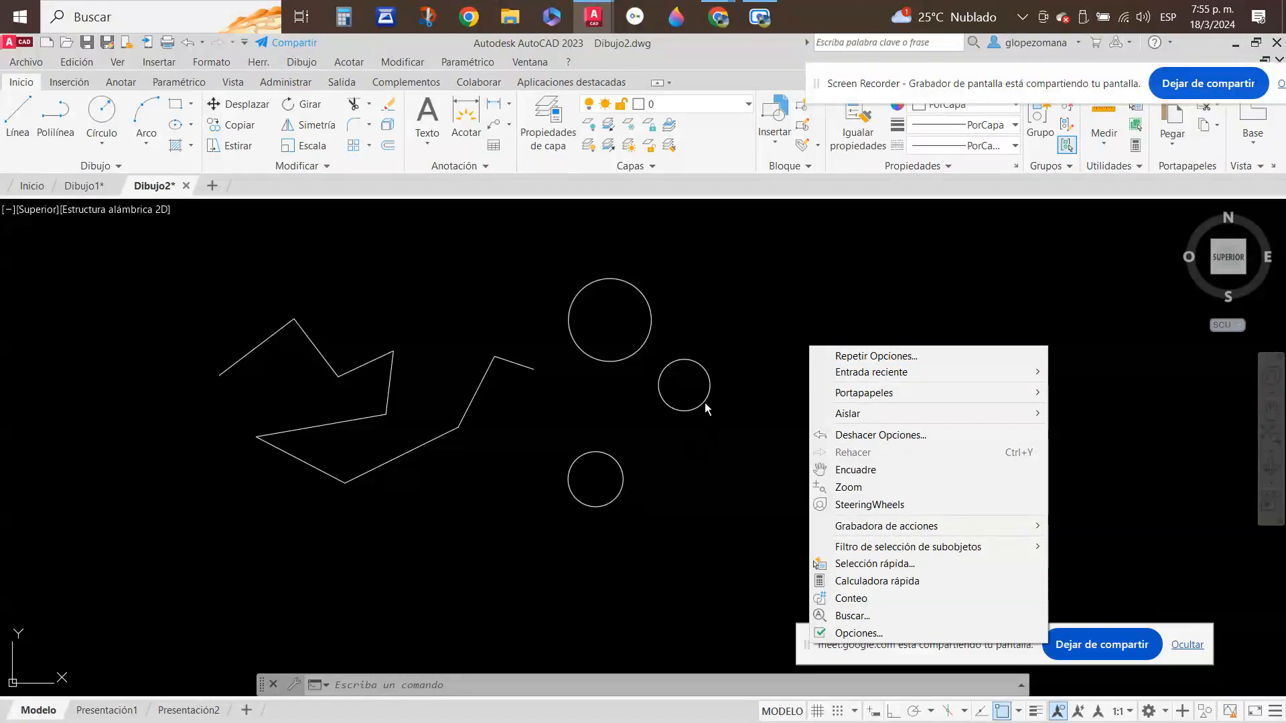
{"action": "left_click", "coordinate": [760, 336]}
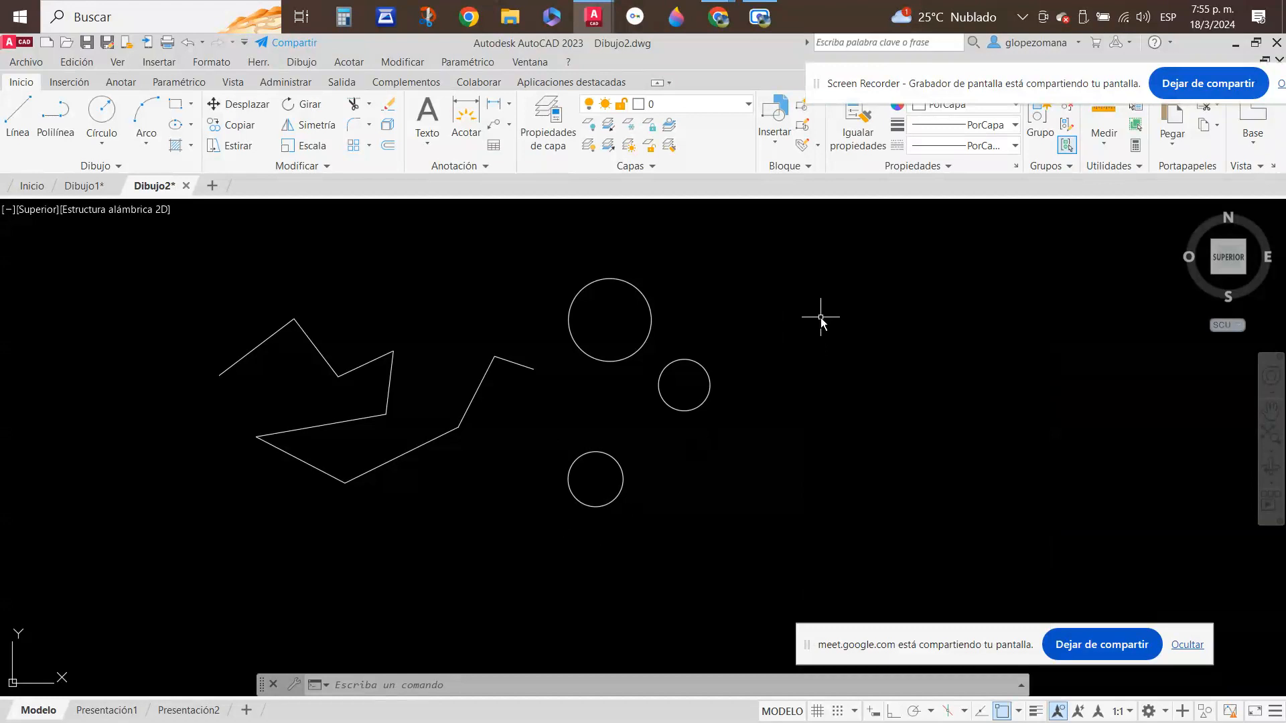
{"action": "right_click", "coordinate": [821, 317]}
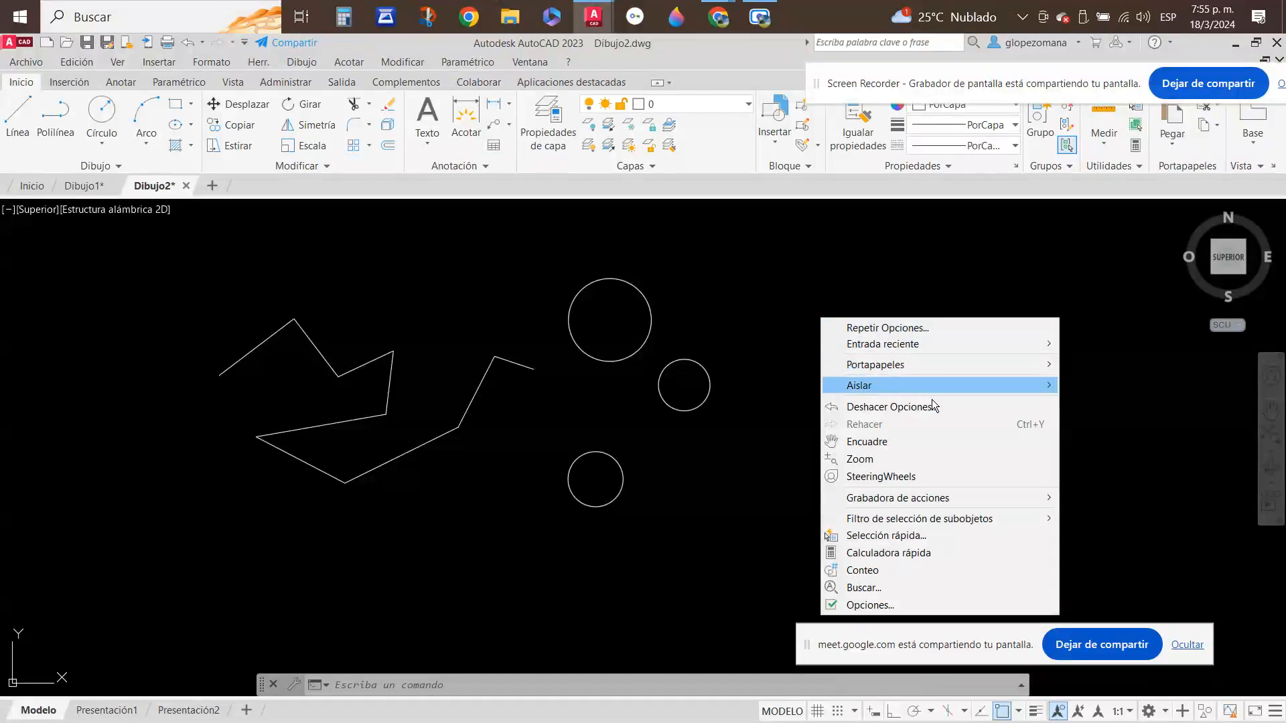
{"action": "mouse_move", "coordinate": [956, 348]}
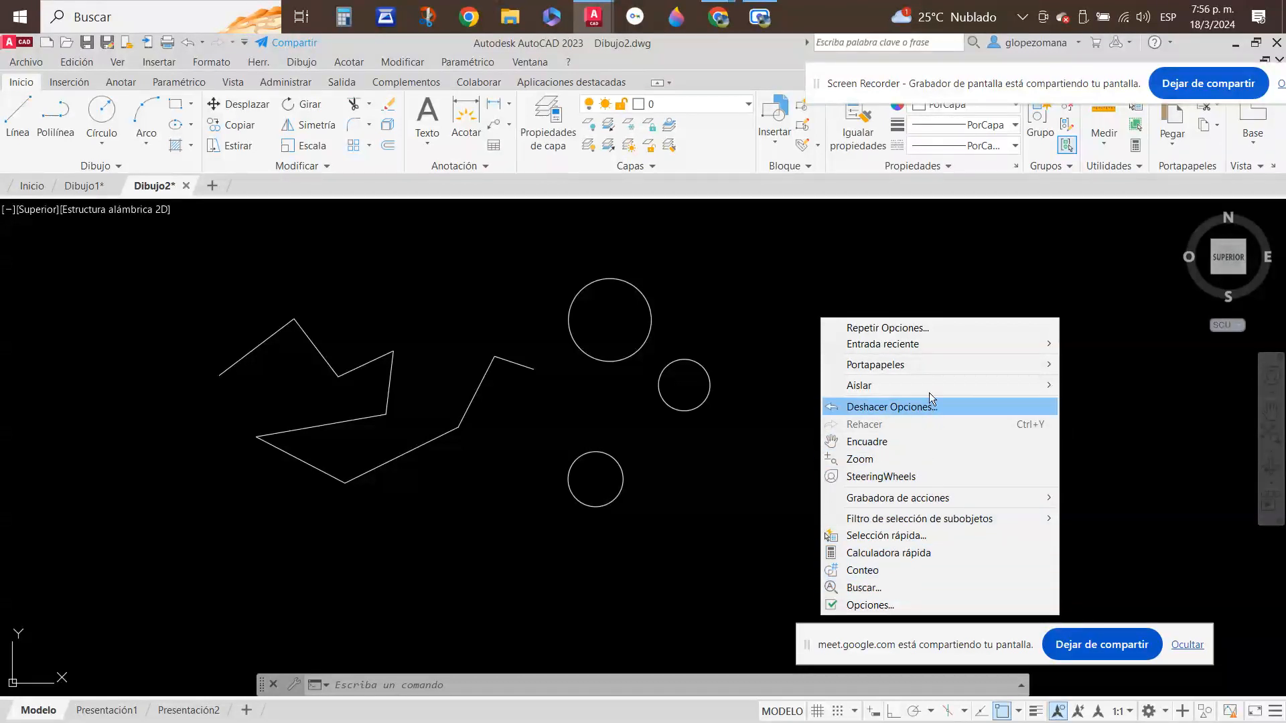
{"action": "left_click", "coordinate": [958, 327]}
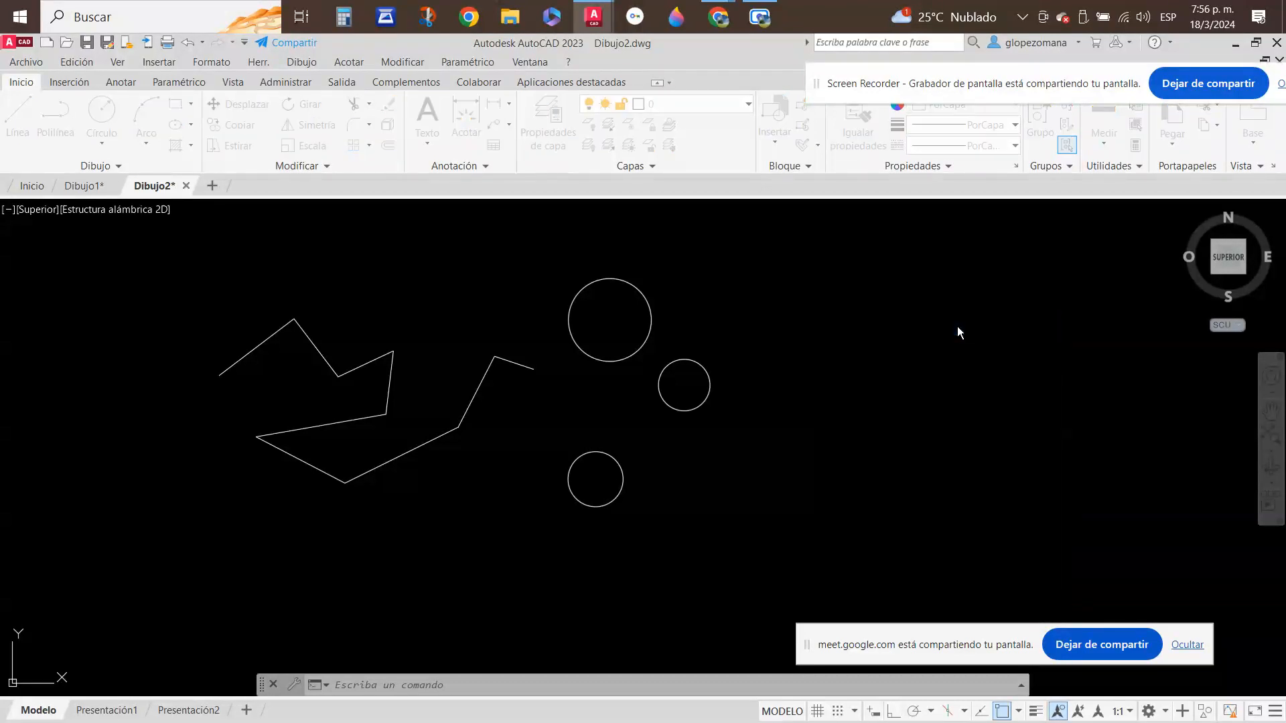
{"action": "key", "text": "Escape"}
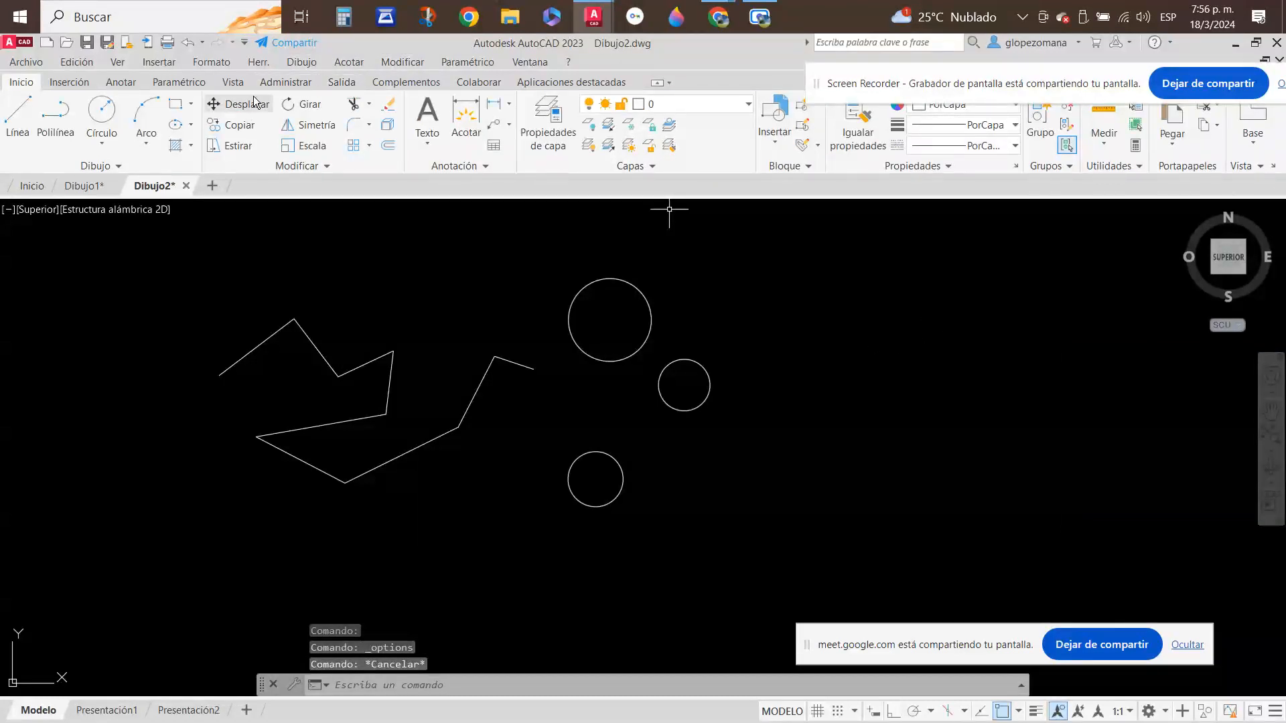
- Disable Menús contextuales en área de dibujo in the user preferences of Options and accept the change
{"action": "left_click", "coordinate": [258, 62]}
{"action": "left_click", "coordinate": [279, 629]}
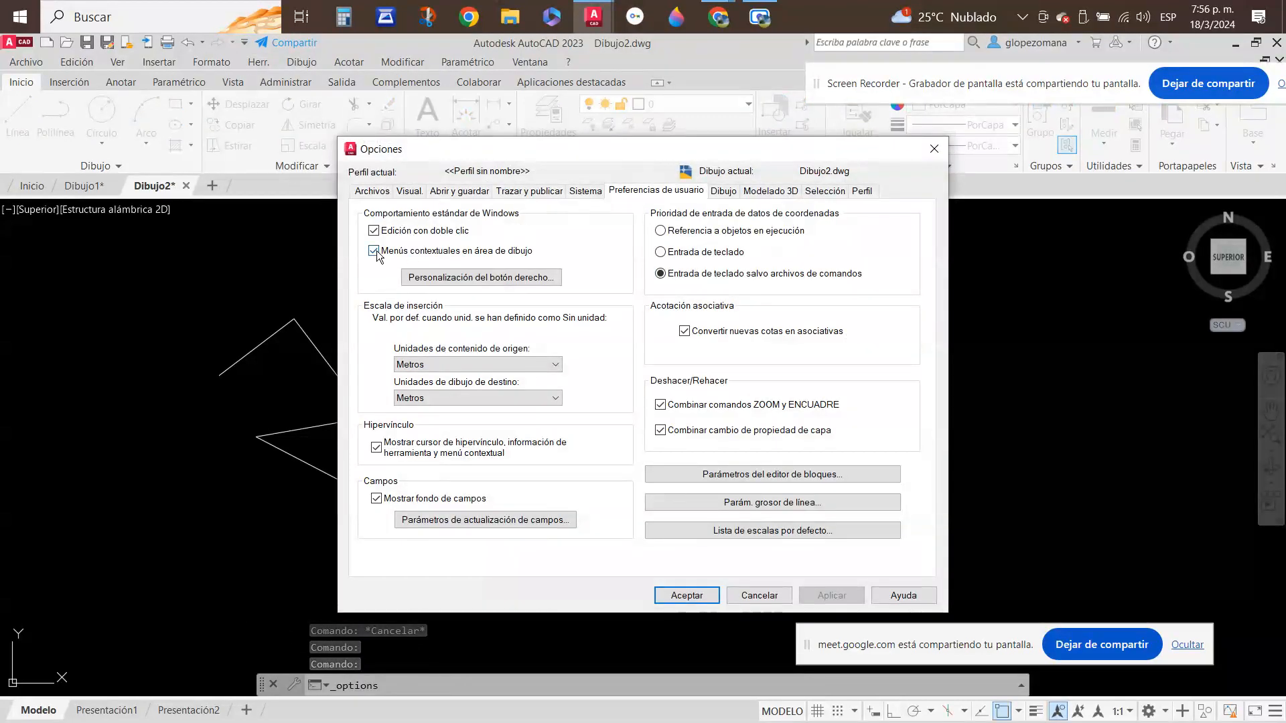
{"action": "left_click", "coordinate": [373, 251]}
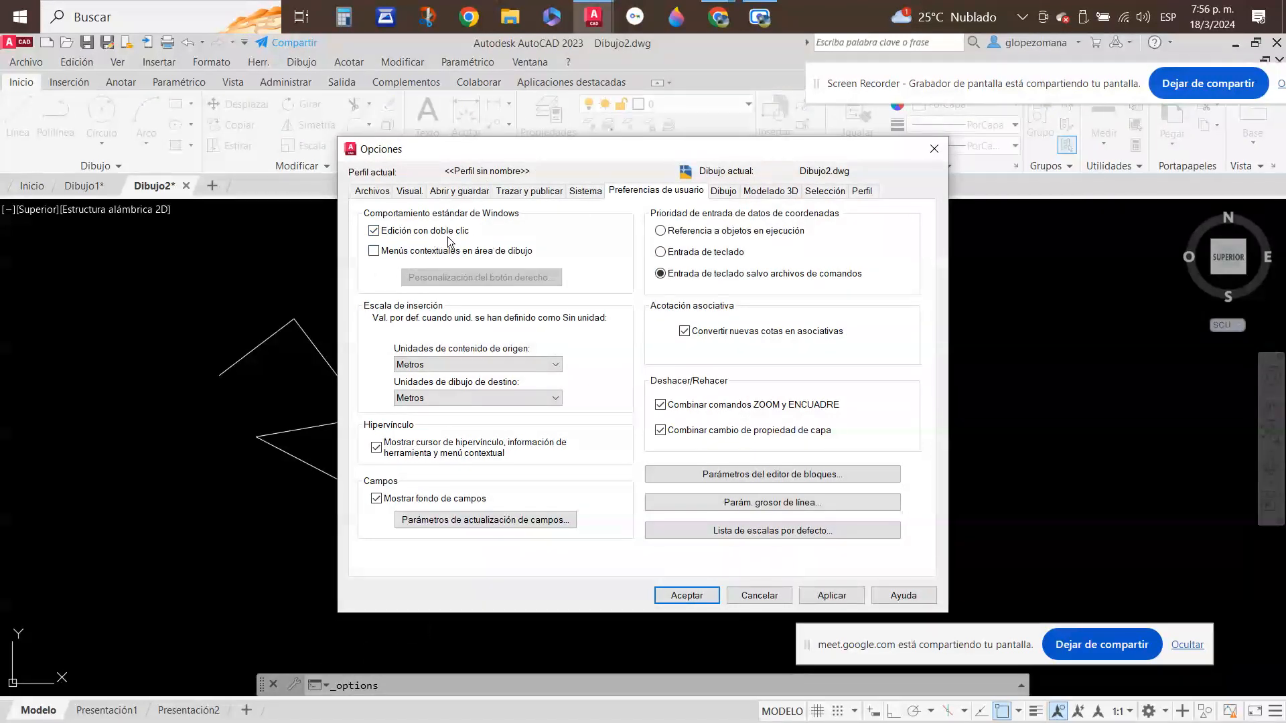
{"action": "left_click", "coordinate": [678, 595]}
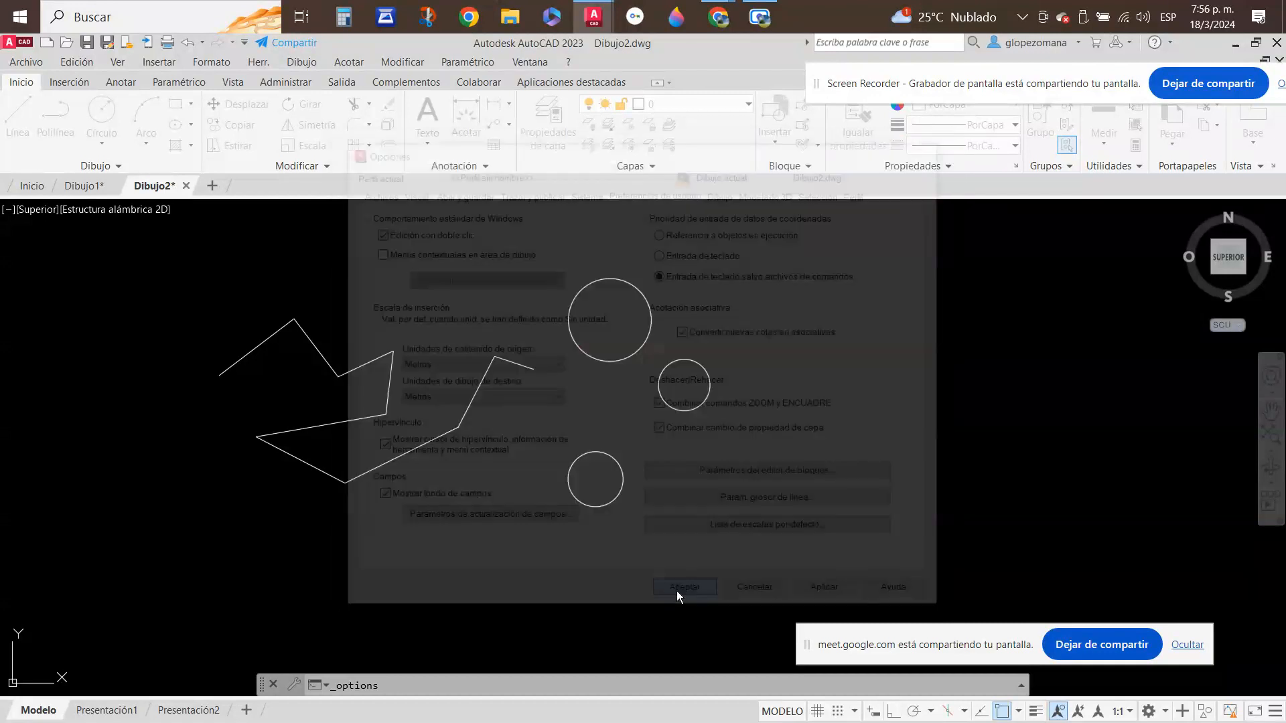
- Draw a circle beside the lowest circle, below the small circle on its right, and end the command
{"action": "type", "text": "cc"}
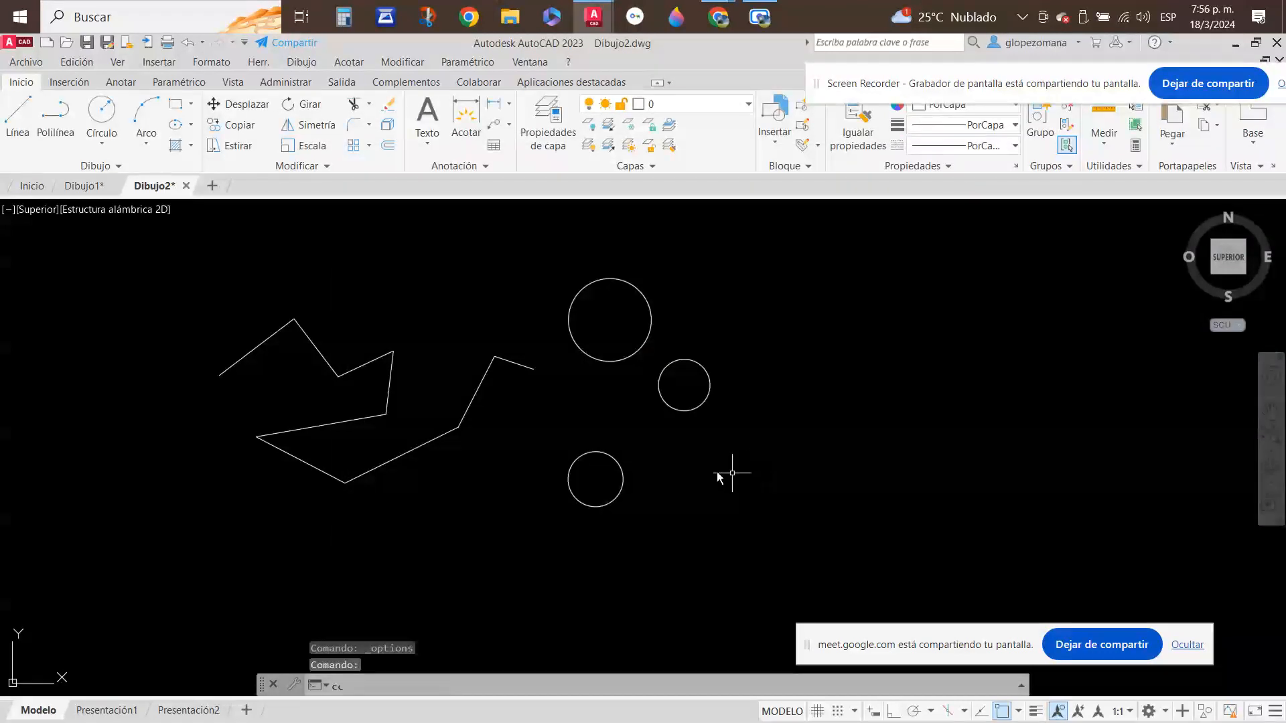
{"action": "key", "text": "Return"}
{"action": "left_click", "coordinate": [685, 480]}
{"action": "key", "text": "Escape"}
- Try repeating the circle command and starting BORRA, cancelling each one without drawing or selecting anything
{"action": "mouse_move", "coordinate": [790, 432]}
{"action": "middle_mouse_down"}
{"action": "mouse_move", "coordinate": [766, 451]}
{"action": "mouse_move", "coordinate": [625, 440]}
{"action": "middle_mouse_up"}
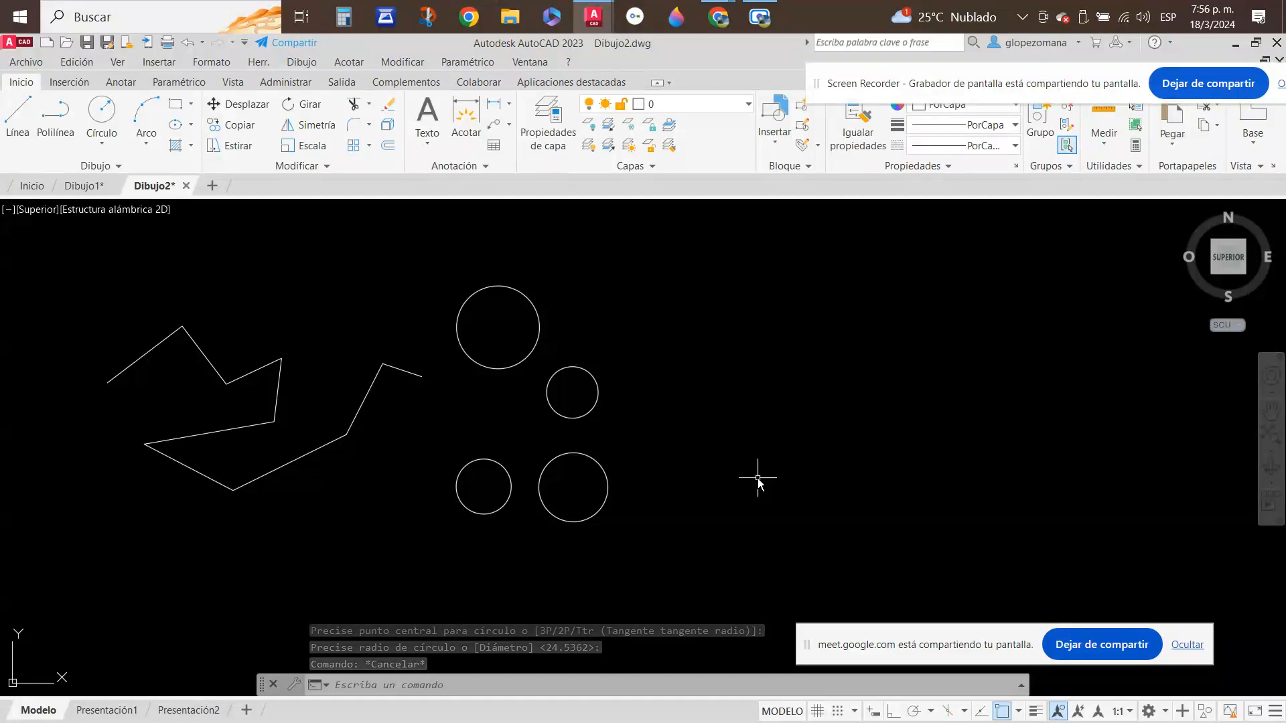
{"action": "key", "text": "Return"}
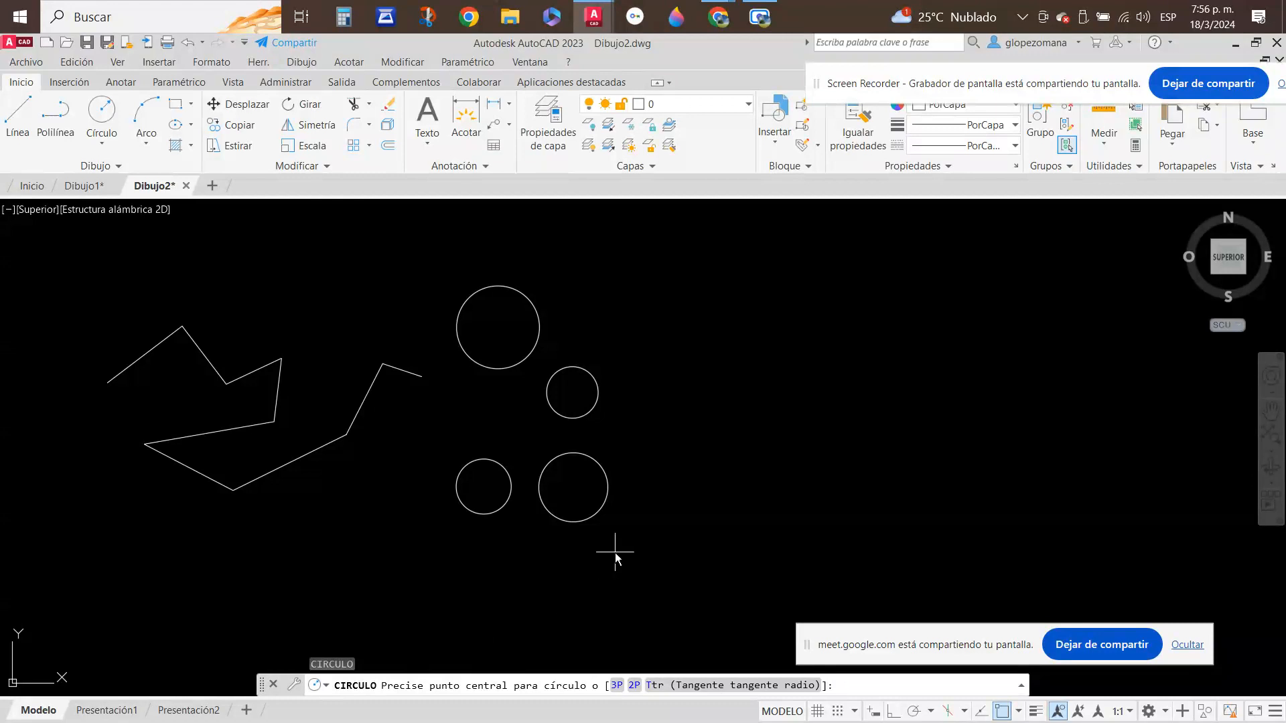
{"action": "key", "text": "Escape"}
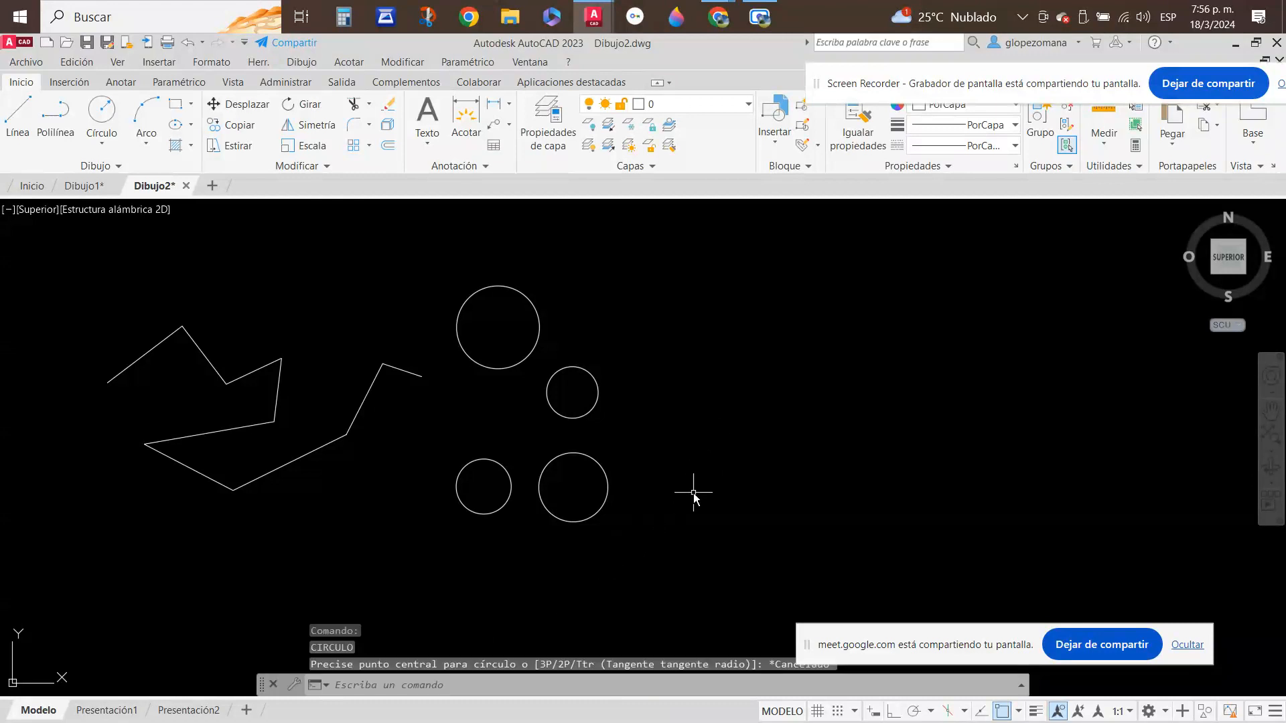
{"action": "type", "text": "borra"}
{"action": "key", "text": "Return"}
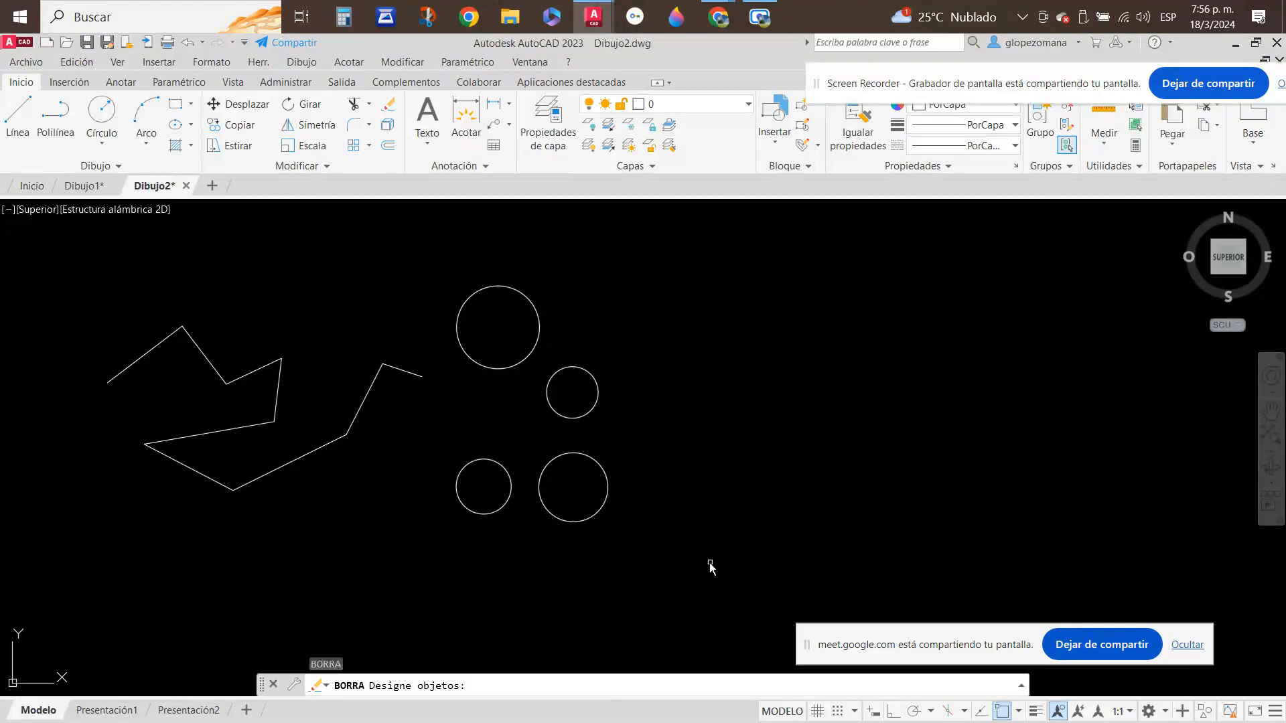
{"action": "left_click", "coordinate": [677, 549]}
{"action": "key", "text": "Escape"}
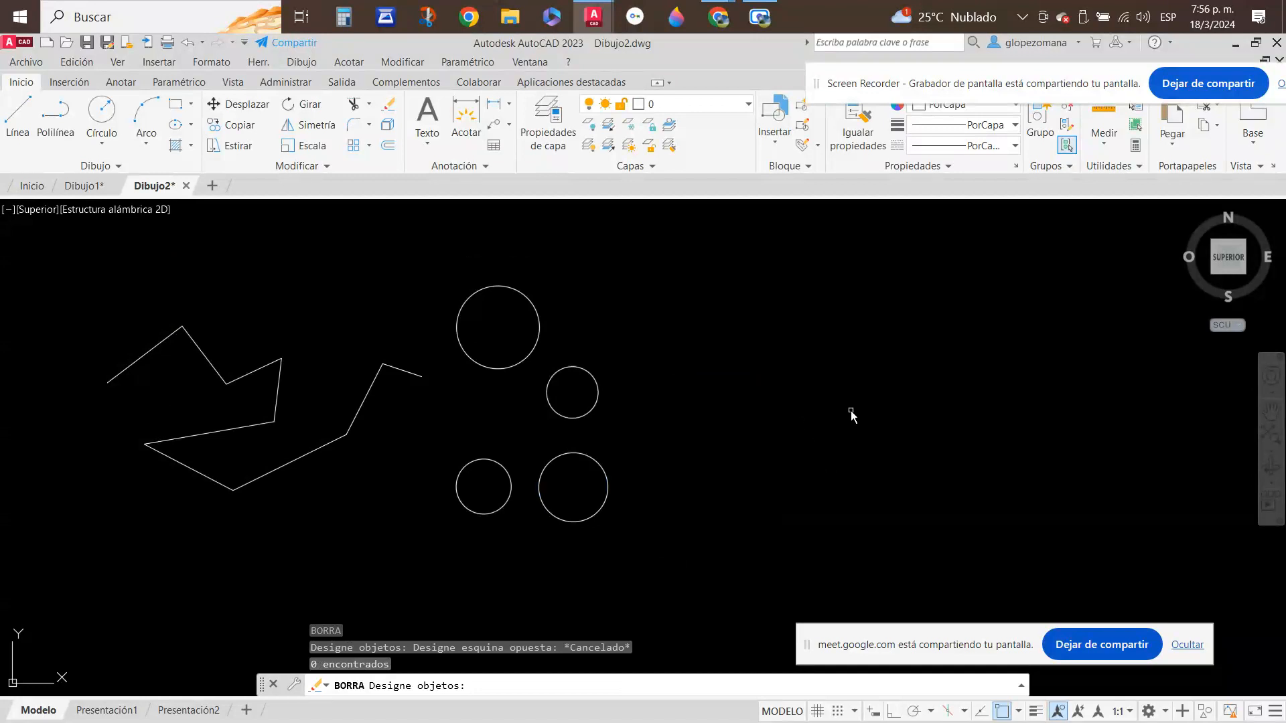
{"action": "key", "text": "Escape"}
- Reopen Options, switch Menús contextuales en área de dibujo on and back off, and apply and accept the settings
{"action": "left_click", "coordinate": [260, 62]}
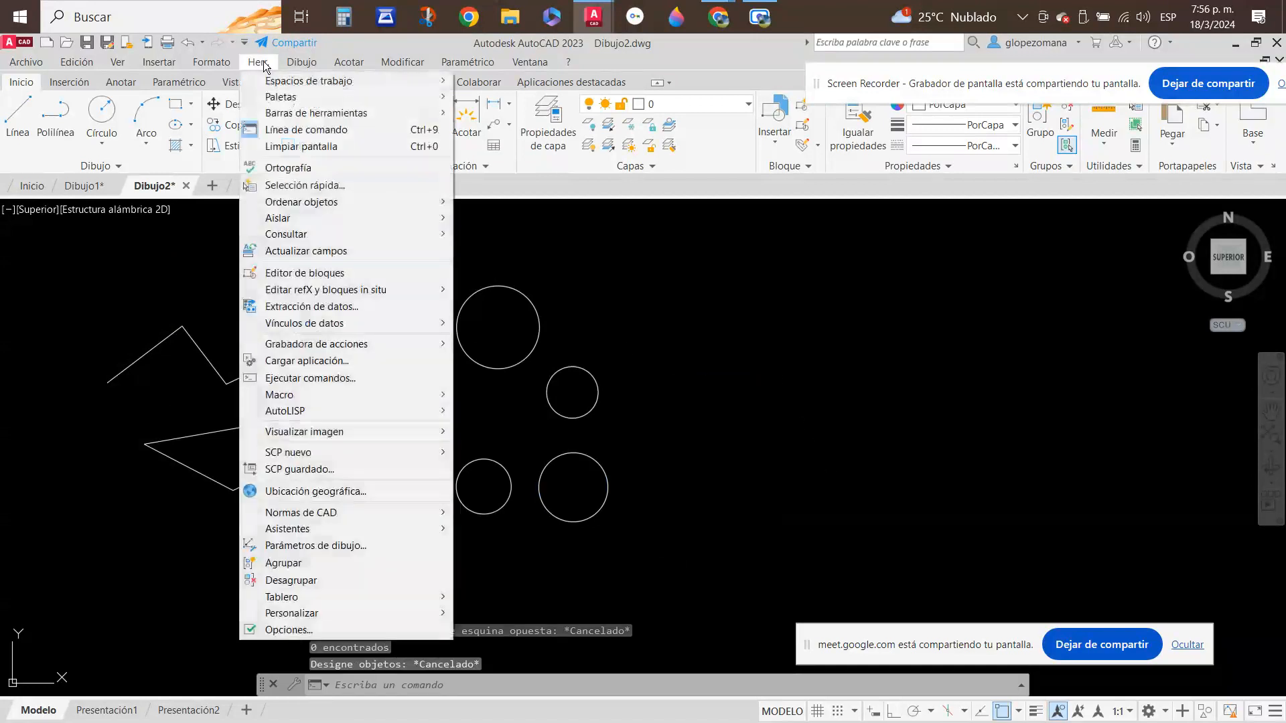
{"action": "left_click", "coordinate": [280, 629]}
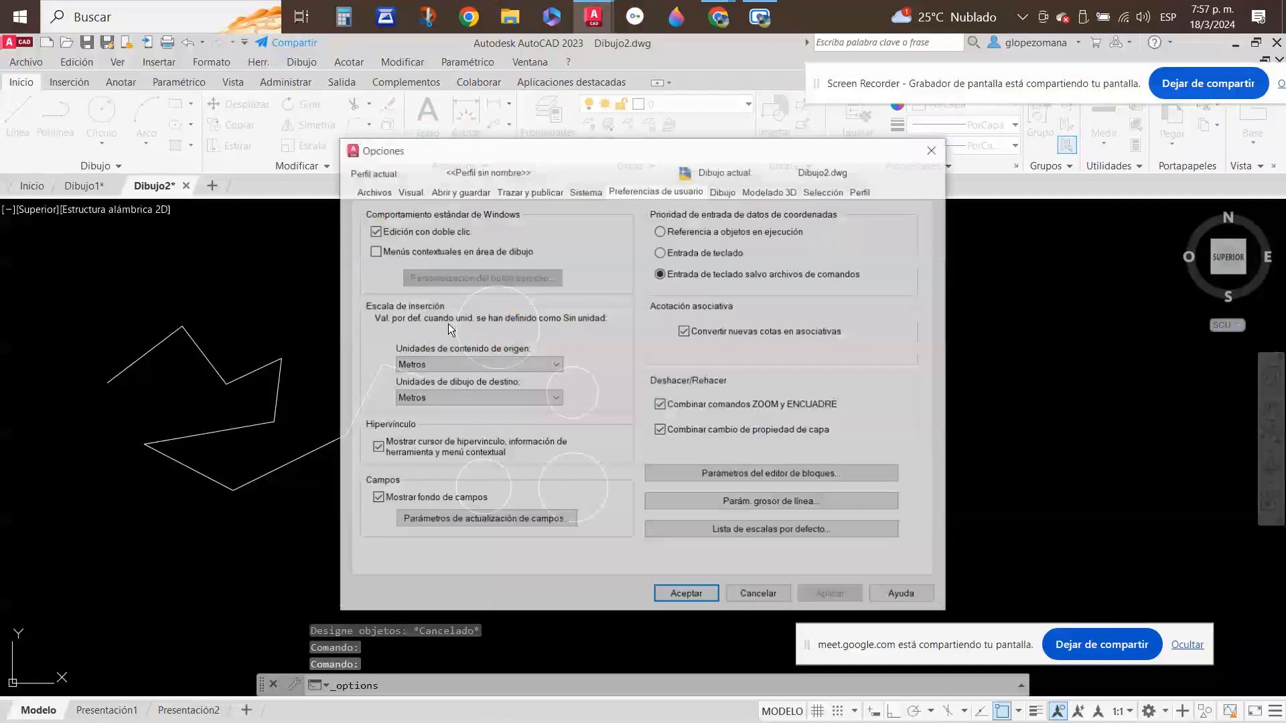
{"action": "left_click", "coordinate": [393, 251]}
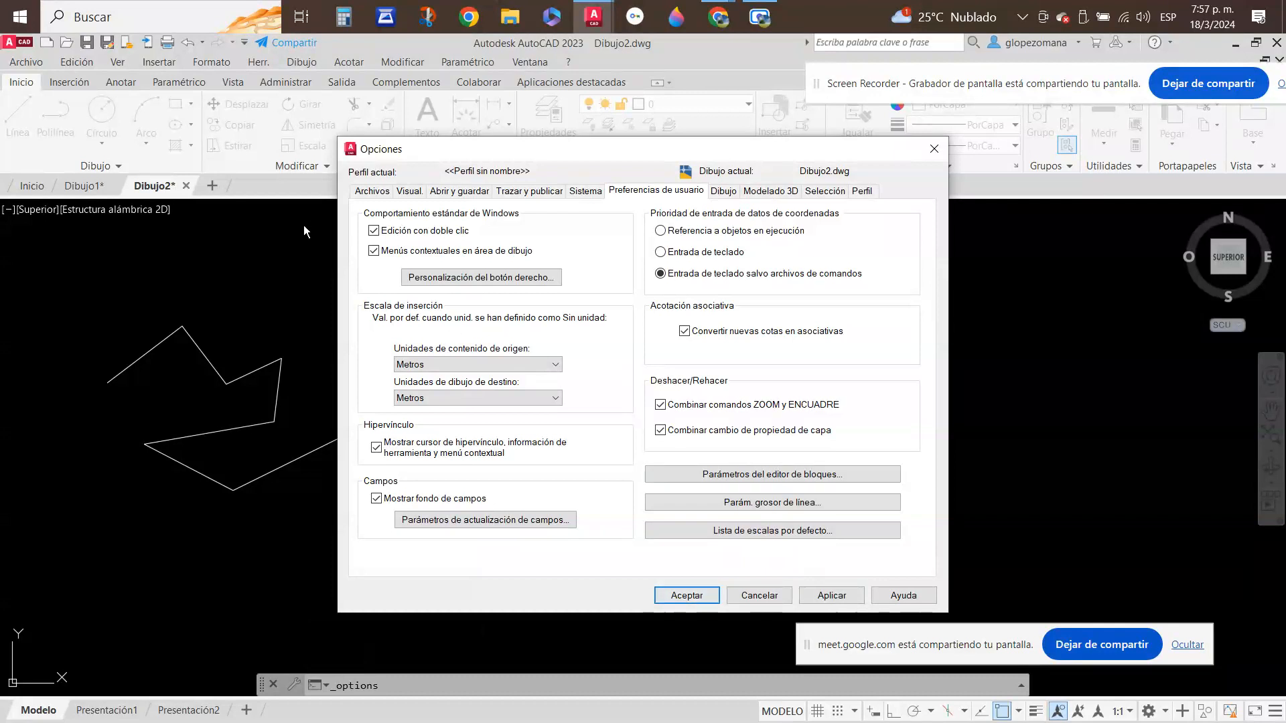
{"action": "left_click", "coordinate": [373, 251]}
{"action": "left_click", "coordinate": [938, 146]}
{"action": "left_click", "coordinate": [632, 409]}
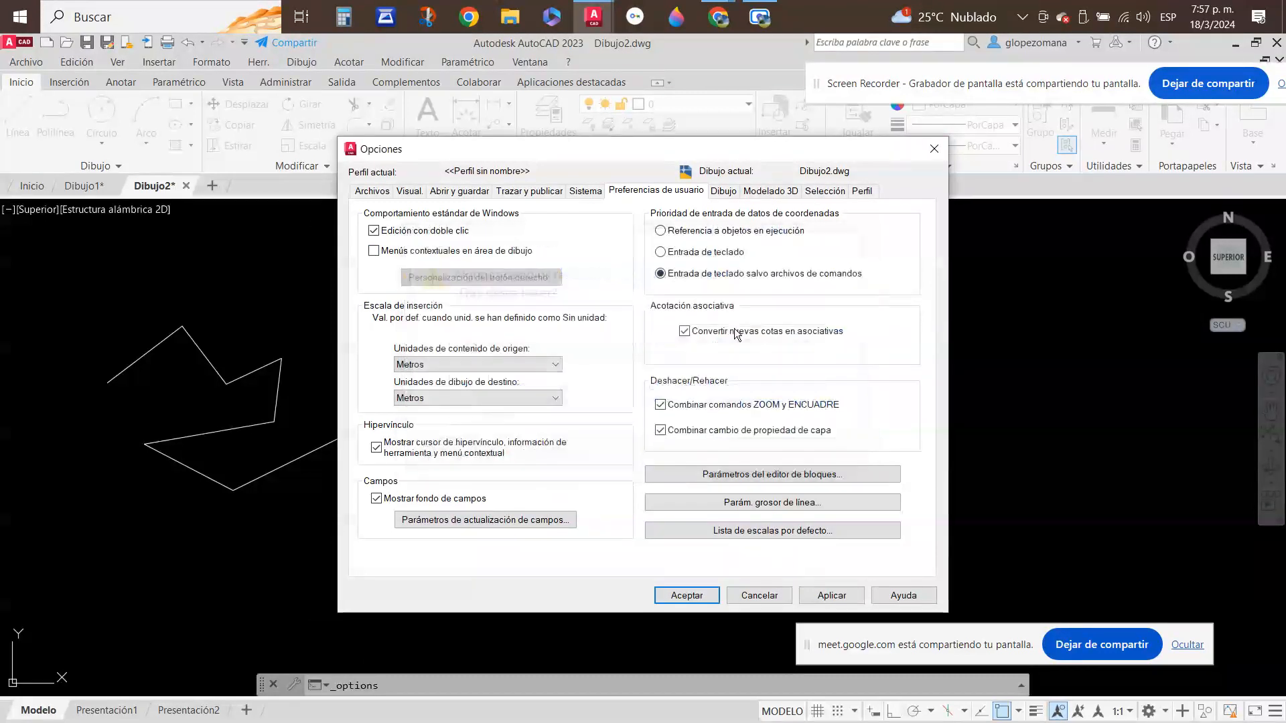
{"action": "left_click", "coordinate": [831, 596]}
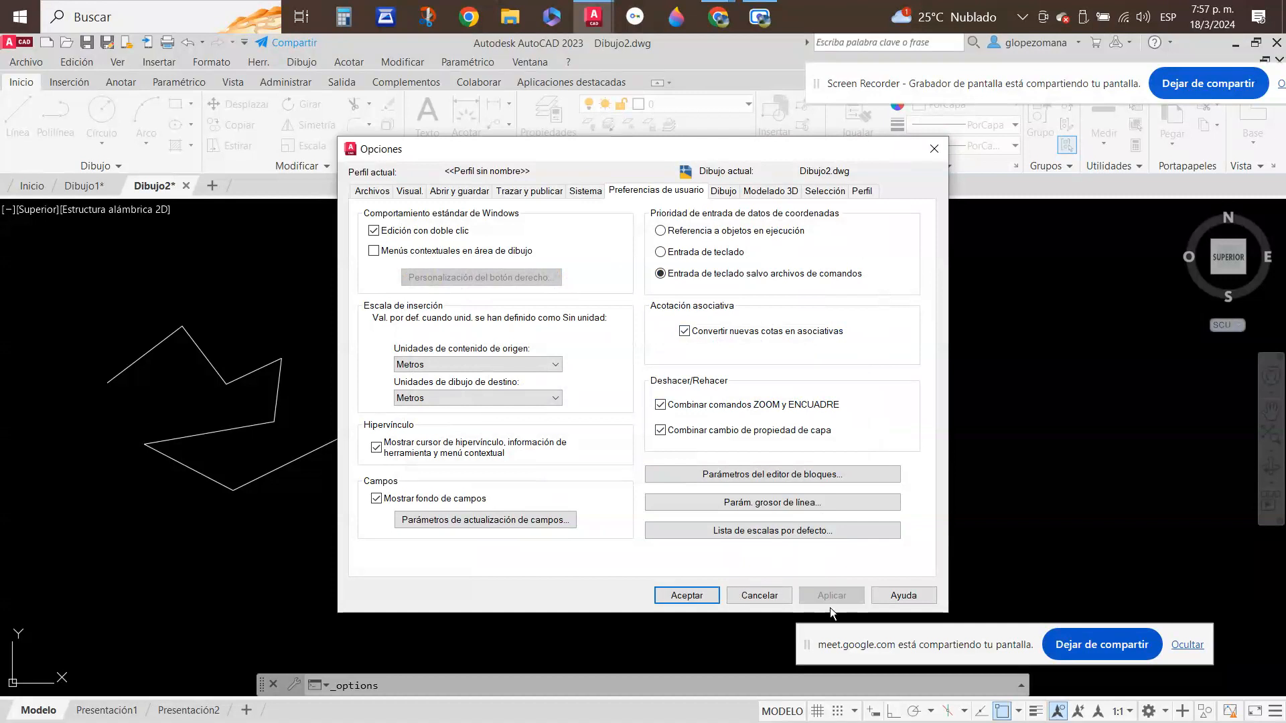
{"action": "left_click", "coordinate": [712, 591]}
{"action": "key", "text": "Escape"}
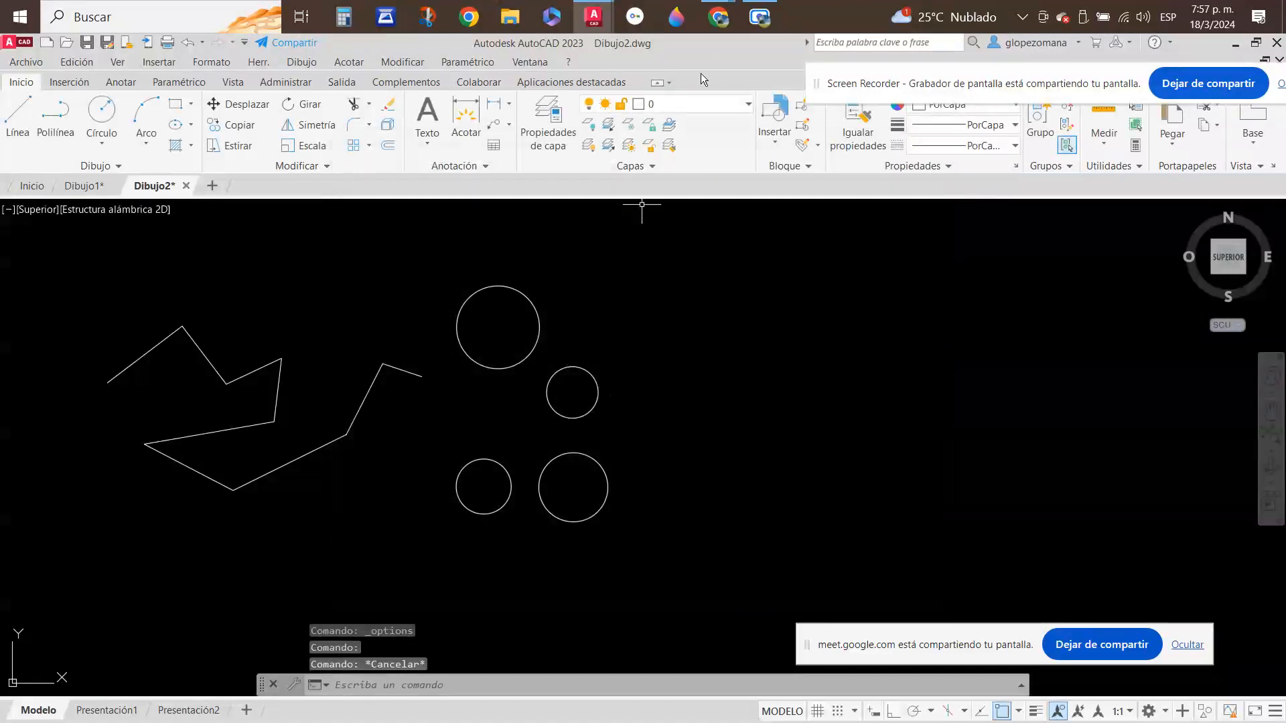
- Switch to the DAPC-02 COMENZANDO EN AUTOCAD document in Chrome and read the Menús Desplegables section
{"action": "mouse_move", "coordinate": [719, 17]}
{"action": "left_click", "coordinate": [573, 89]}
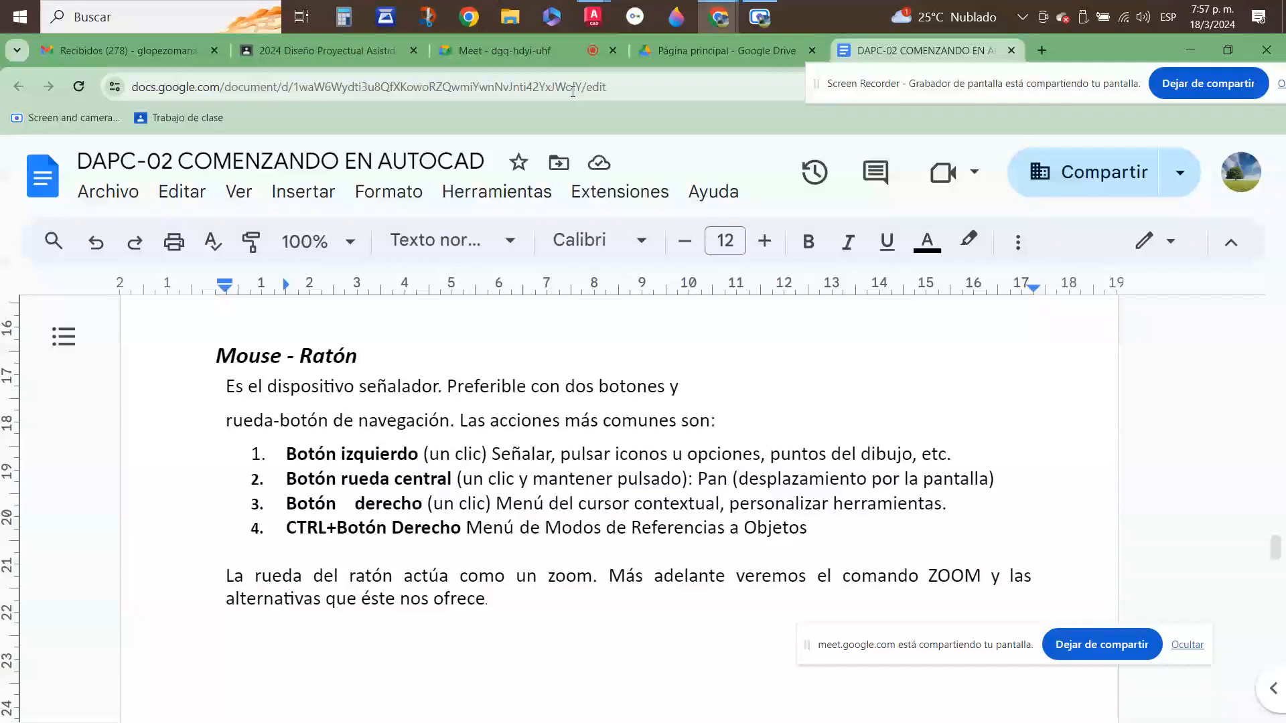
{"action": "scroll", "coordinate": [535, 403], "scroll_direction": "down", "scroll_amount": 10}
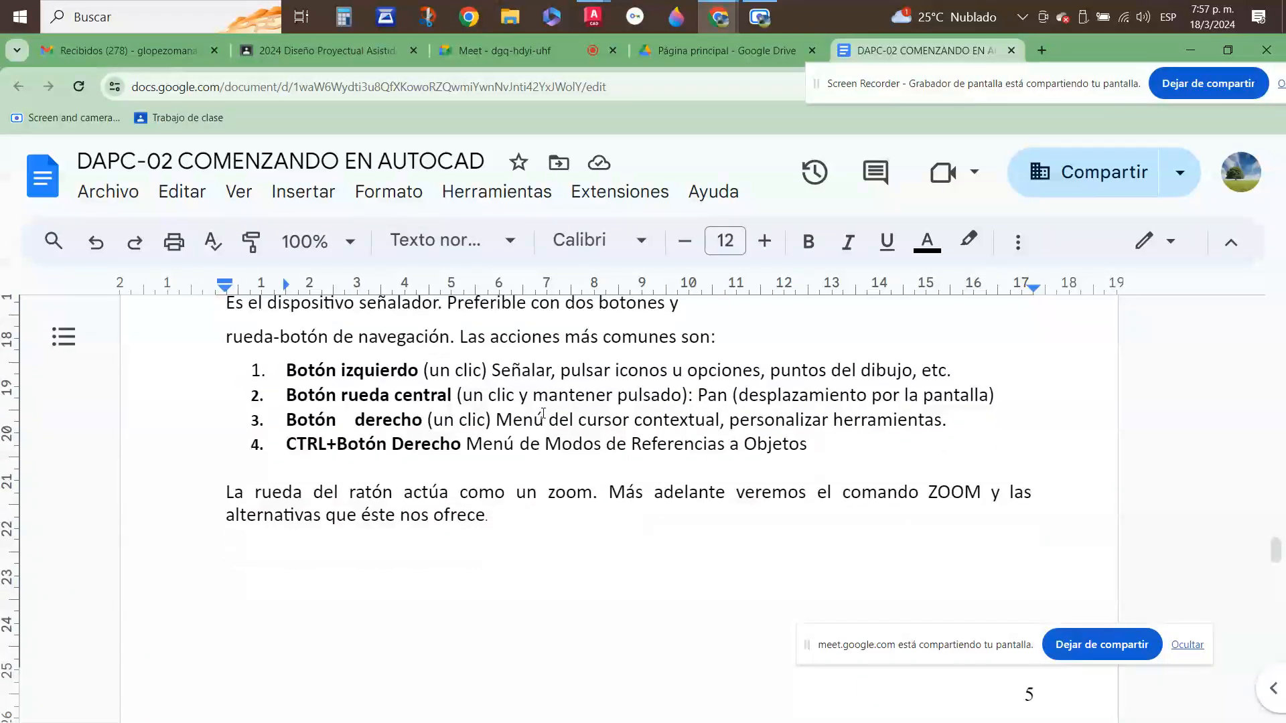
{"action": "scroll", "coordinate": [573, 486], "scroll_direction": "down", "scroll_amount": 2}
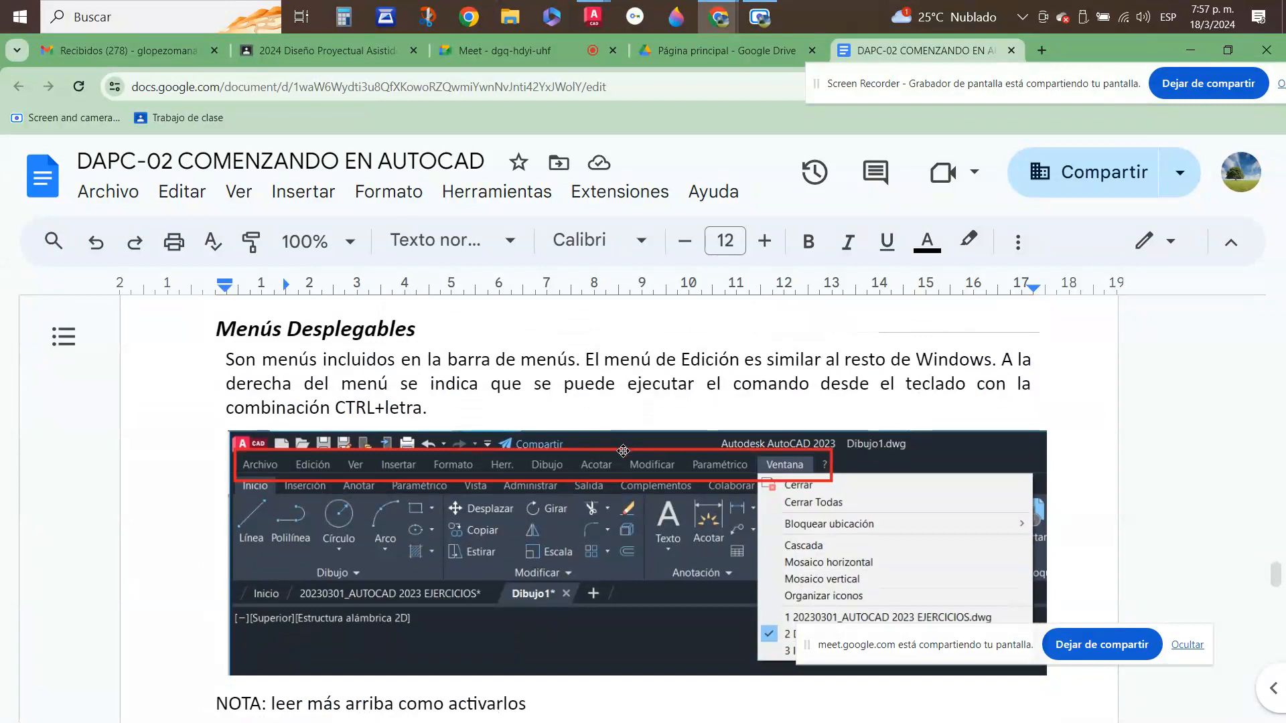
{"action": "scroll", "coordinate": [645, 444], "scroll_direction": "down", "scroll_amount": 2}
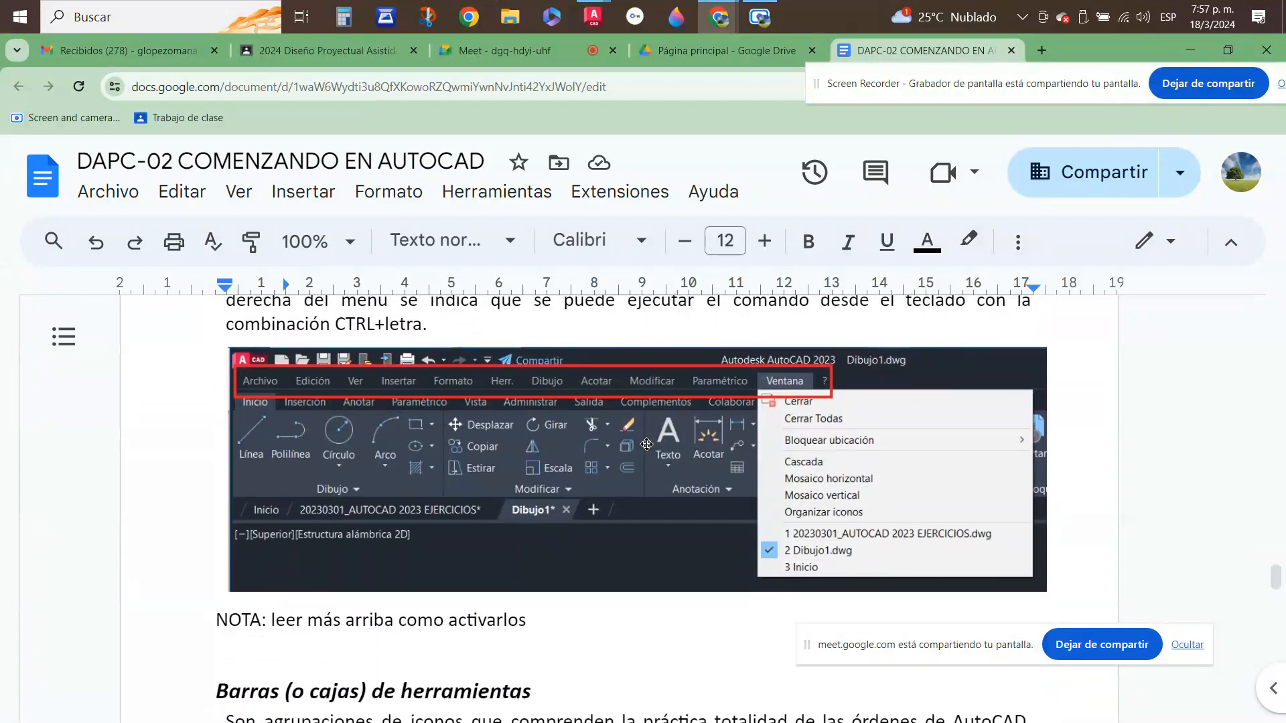
{"action": "scroll", "coordinate": [640, 455], "scroll_direction": "up", "scroll_amount": 2}
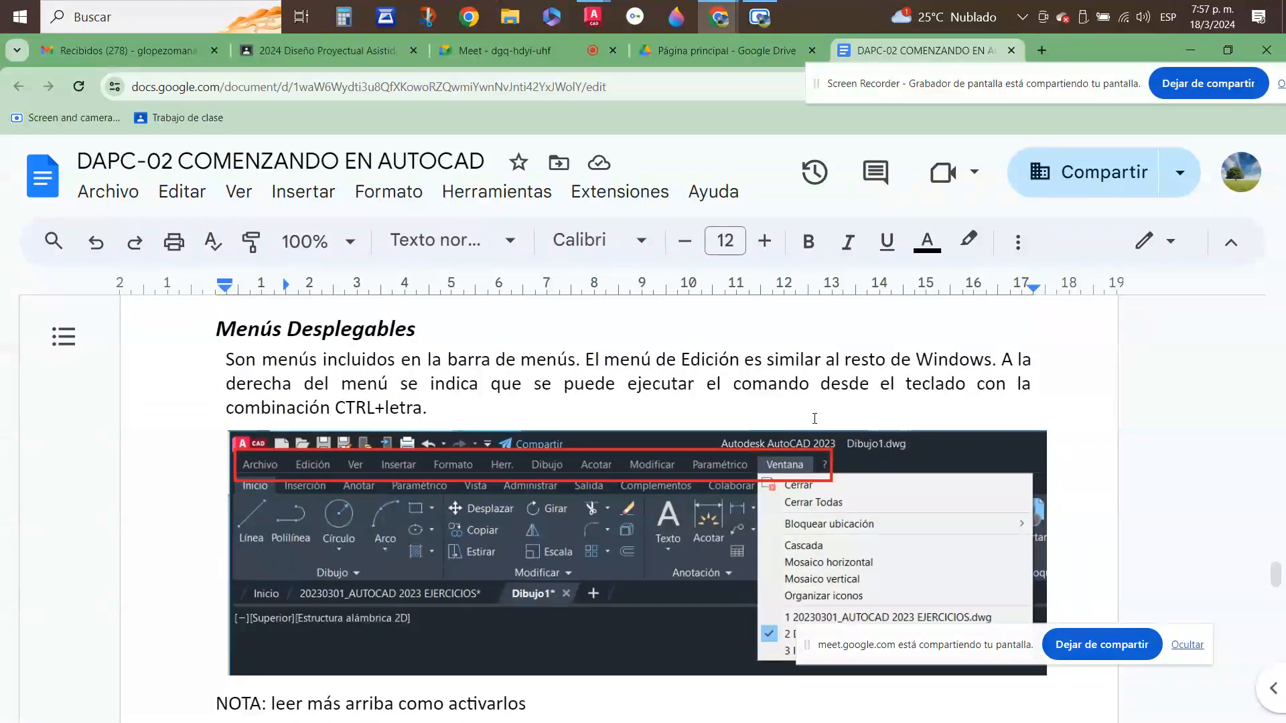
{"action": "scroll", "coordinate": [456, 399], "scroll_direction": "down", "scroll_amount": 2}
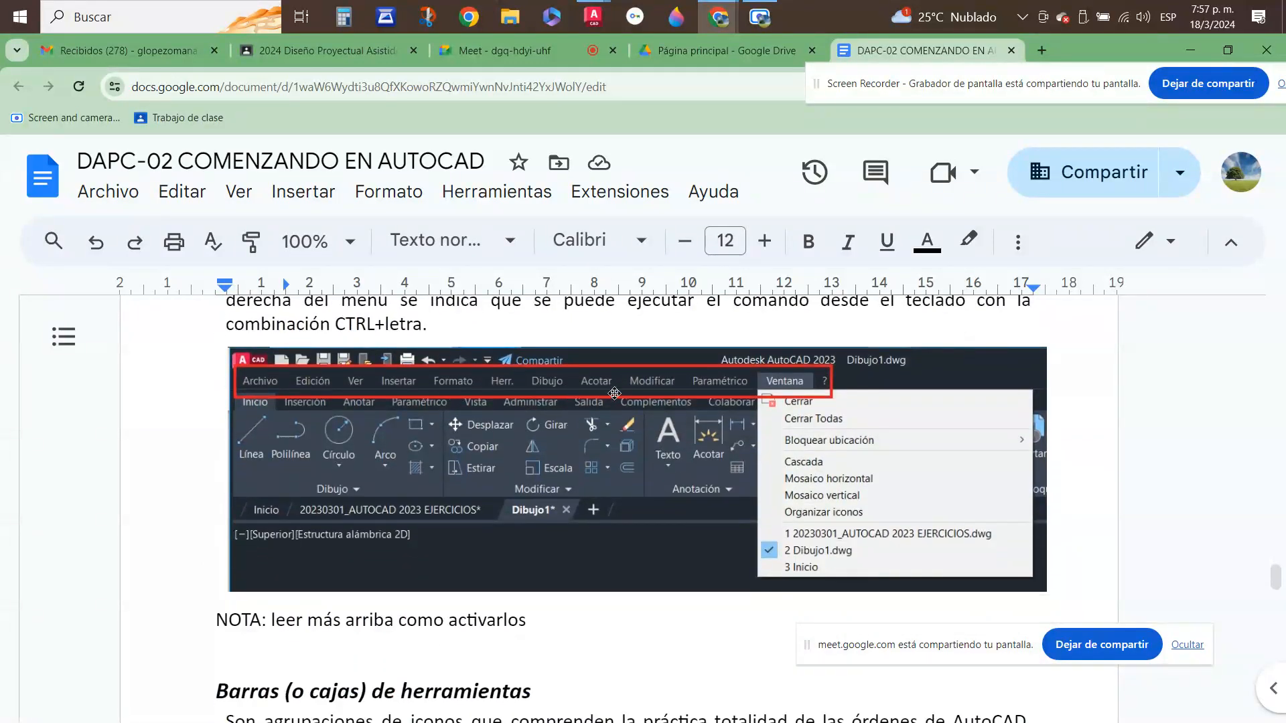
{"action": "scroll", "coordinate": [614, 394], "scroll_direction": "down", "scroll_amount": 2}
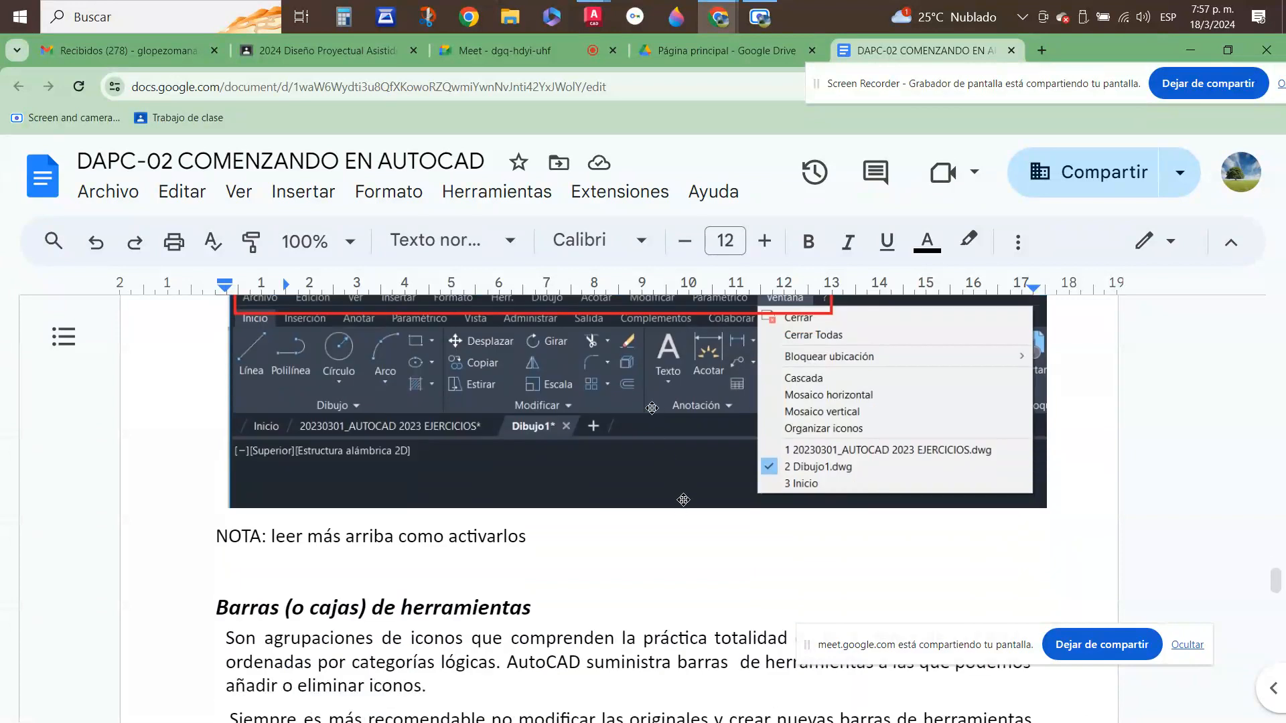
- Read the Barras (o cajas) de herramientas section, including its toolbar image and the notes on docking and activating toolbars
{"action": "scroll", "coordinate": [683, 500], "scroll_direction": "down", "scroll_amount": 2}
{"action": "scroll", "coordinate": [607, 465], "scroll_direction": "down", "scroll_amount": 4}
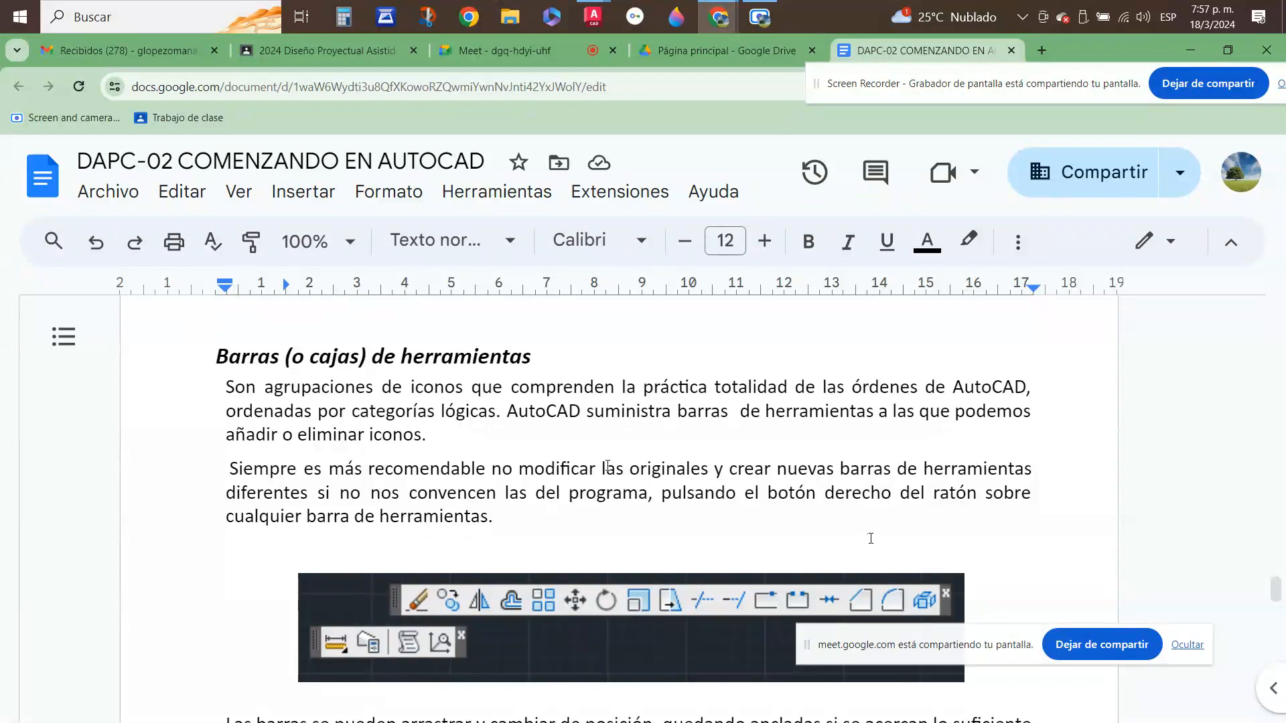
{"action": "scroll", "coordinate": [777, 442], "scroll_direction": "down", "scroll_amount": 2}
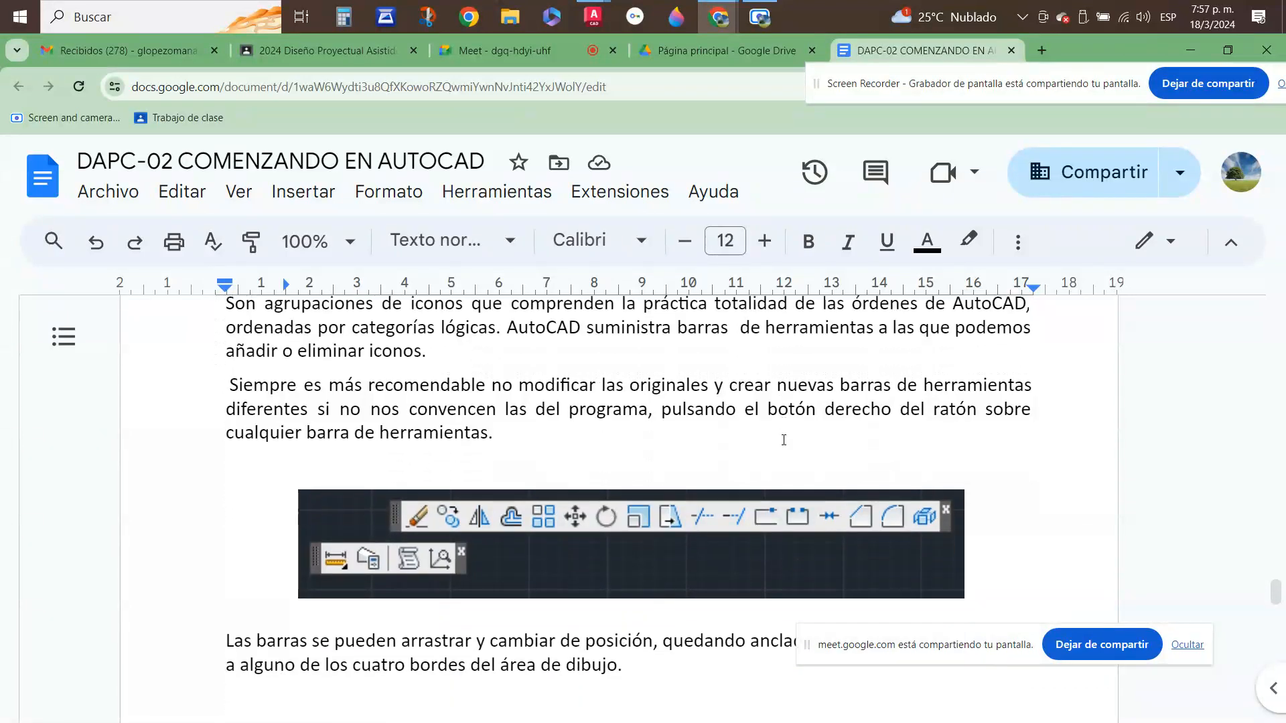
{"action": "scroll", "coordinate": [784, 440], "scroll_direction": "down", "scroll_amount": 2}
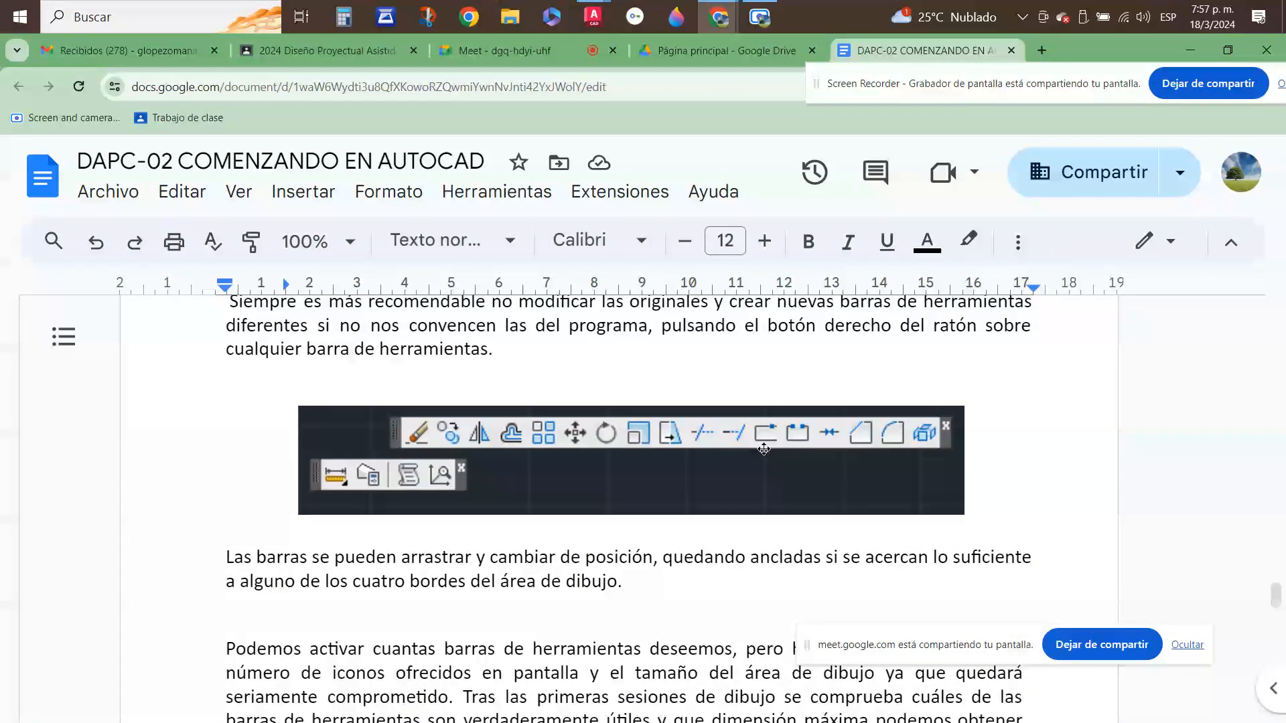
{"action": "scroll", "coordinate": [801, 500], "scroll_direction": "down", "scroll_amount": 4}
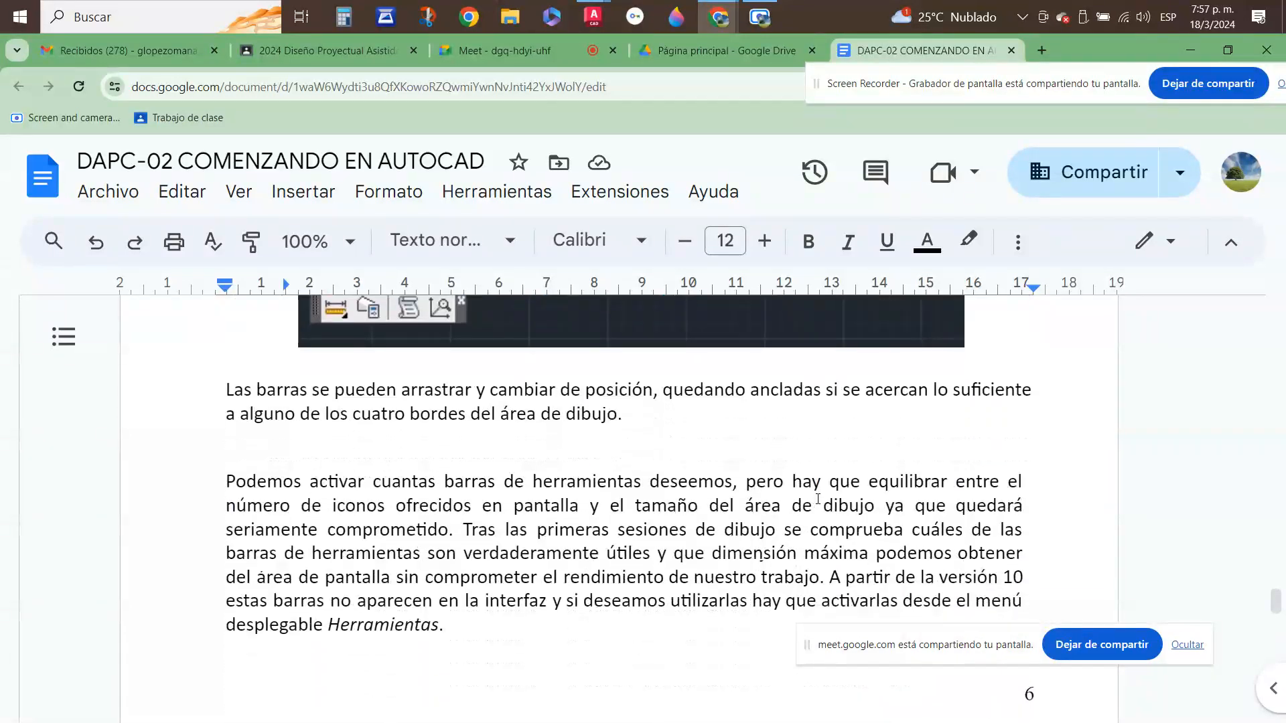
{"action": "scroll", "coordinate": [818, 499], "scroll_direction": "down", "scroll_amount": 2}
{"action": "scroll", "coordinate": [818, 499], "scroll_direction": "up", "scroll_amount": 2}
{"action": "scroll", "coordinate": [819, 496], "scroll_direction": "up", "scroll_amount": 4}
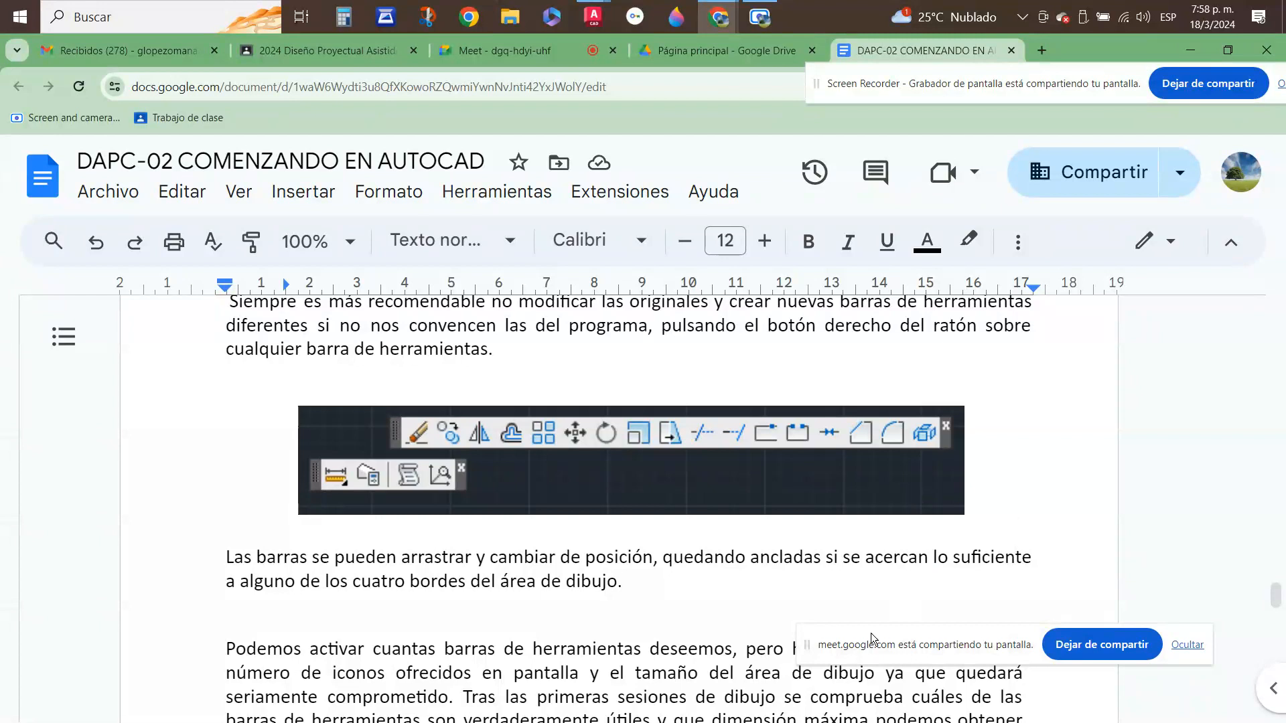
- Check the speaker volume and the available audio playback devices, and dismiss the sound panel
{"action": "left_click", "coordinate": [1144, 23]}
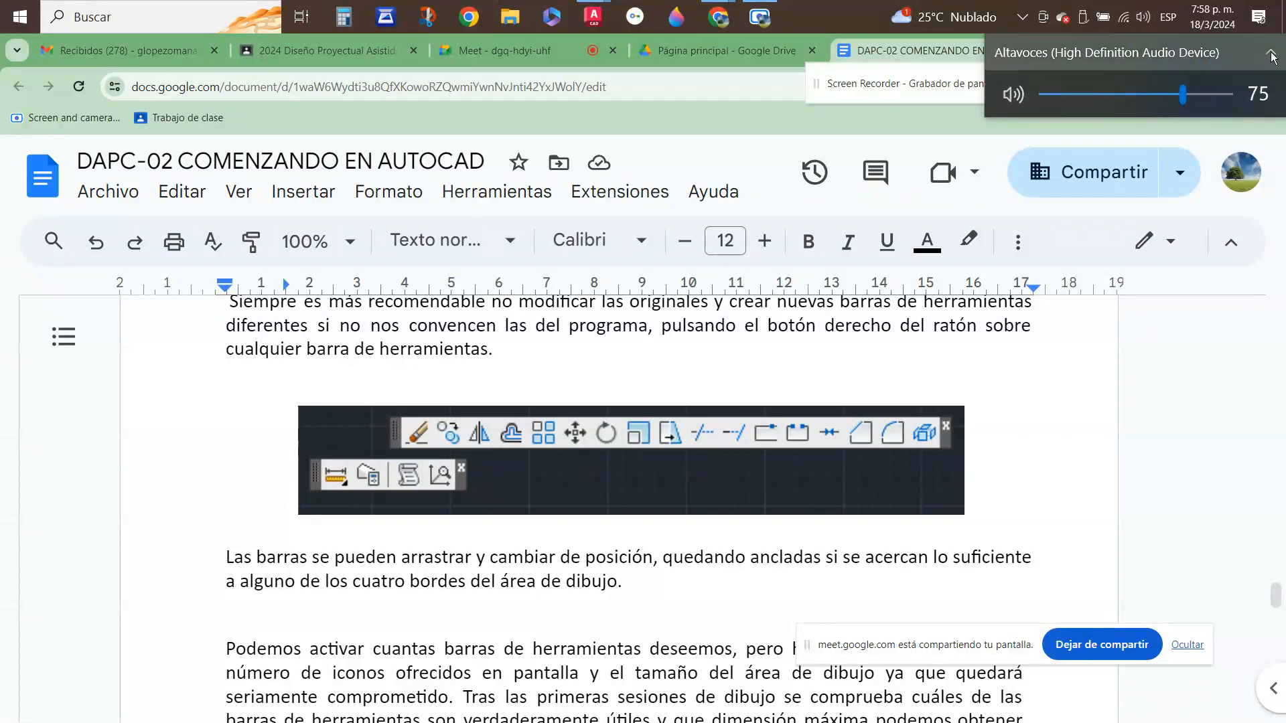
{"action": "left_click", "coordinate": [1143, 17]}
{"action": "left_click", "coordinate": [1276, 55]}
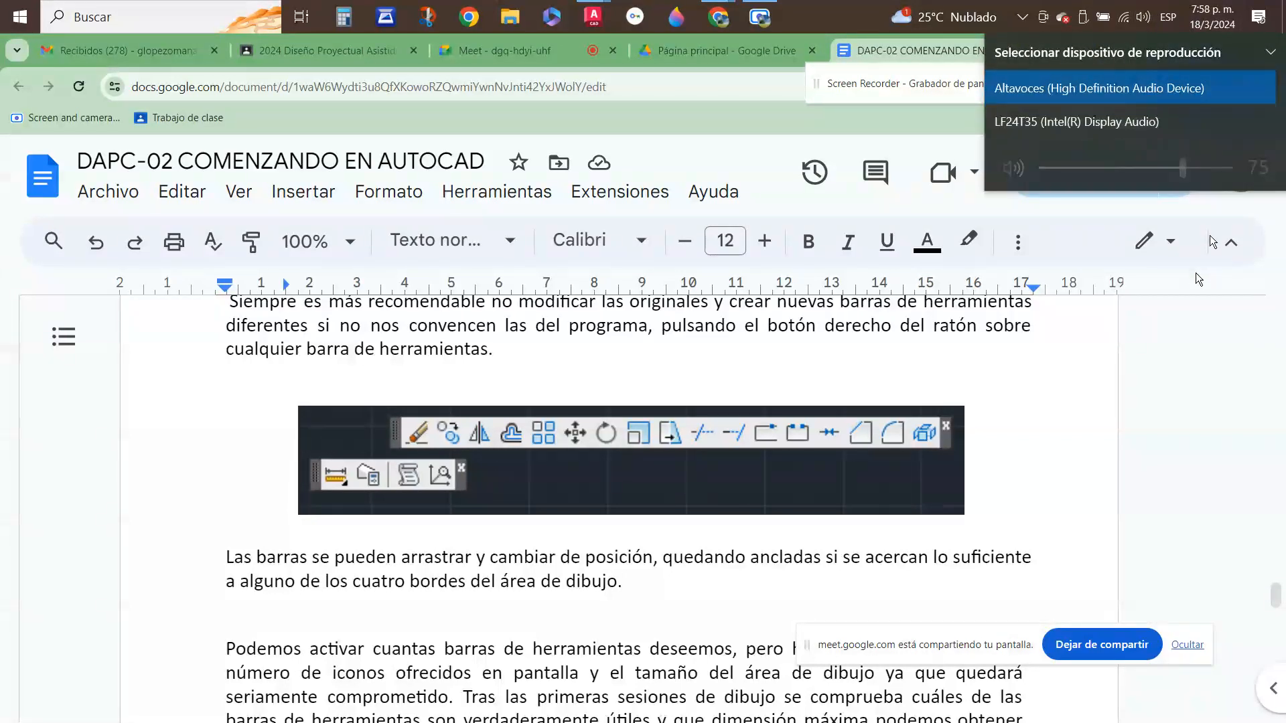
{"action": "left_click", "coordinate": [200, 496]}
- Review the rest of the toolbars section and continue to the Cinta de Opciones - Ribbon section
{"action": "left_click", "coordinate": [485, 506]}
{"action": "scroll", "coordinate": [540, 531], "scroll_direction": "down", "scroll_amount": 1}
{"action": "scroll", "coordinate": [539, 530], "scroll_direction": "down", "scroll_amount": 2}
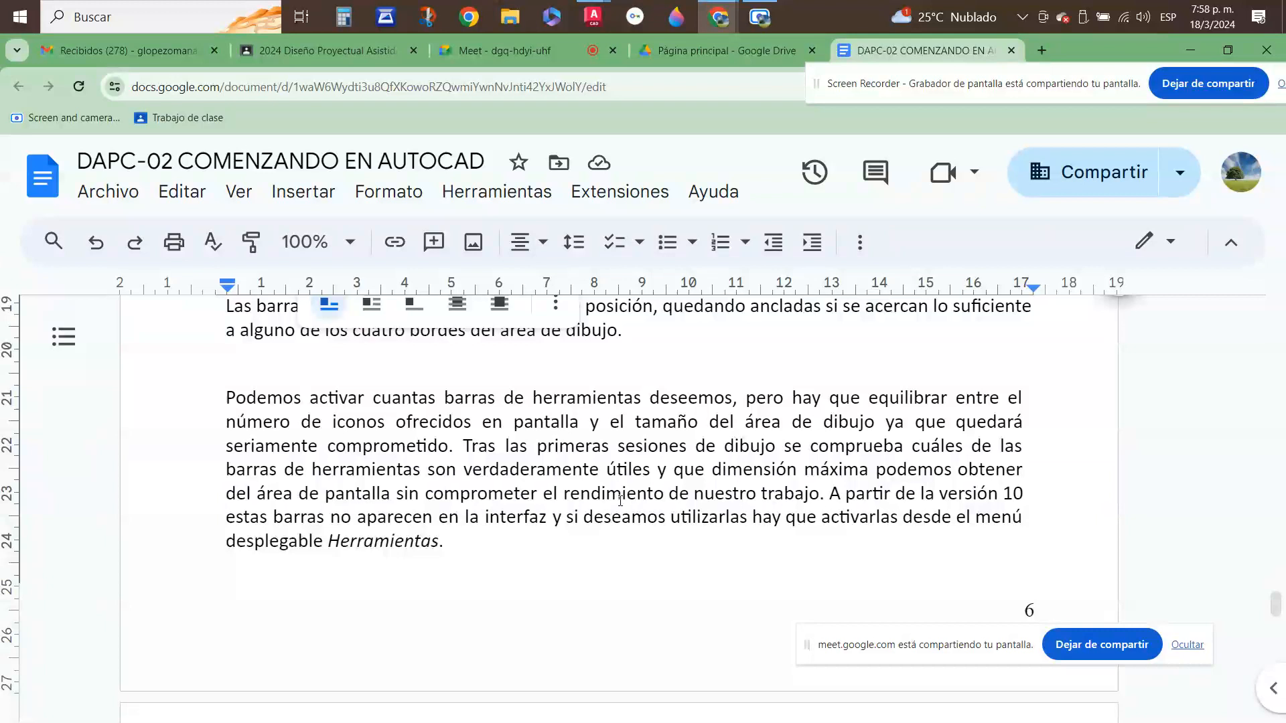
{"action": "scroll", "coordinate": [707, 486], "scroll_direction": "up", "scroll_amount": 2}
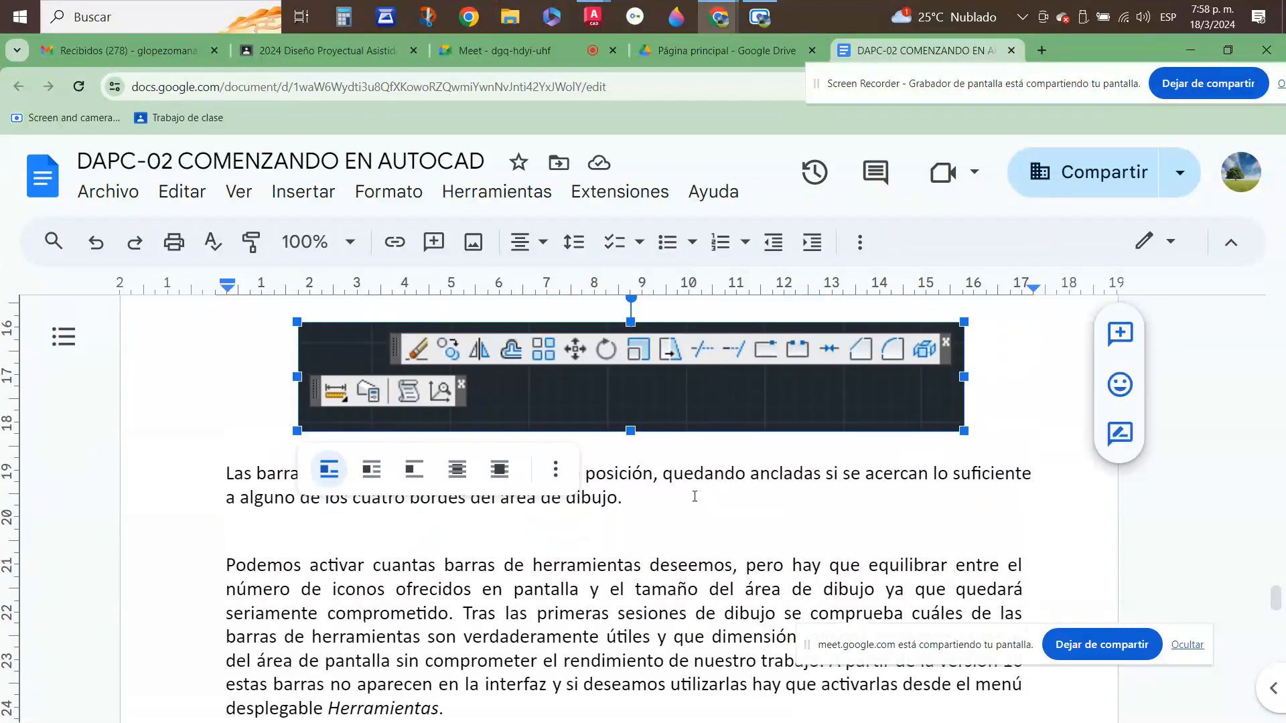
{"action": "left_click", "coordinate": [188, 558]}
{"action": "scroll", "coordinate": [663, 475], "scroll_direction": "down", "scroll_amount": 8}
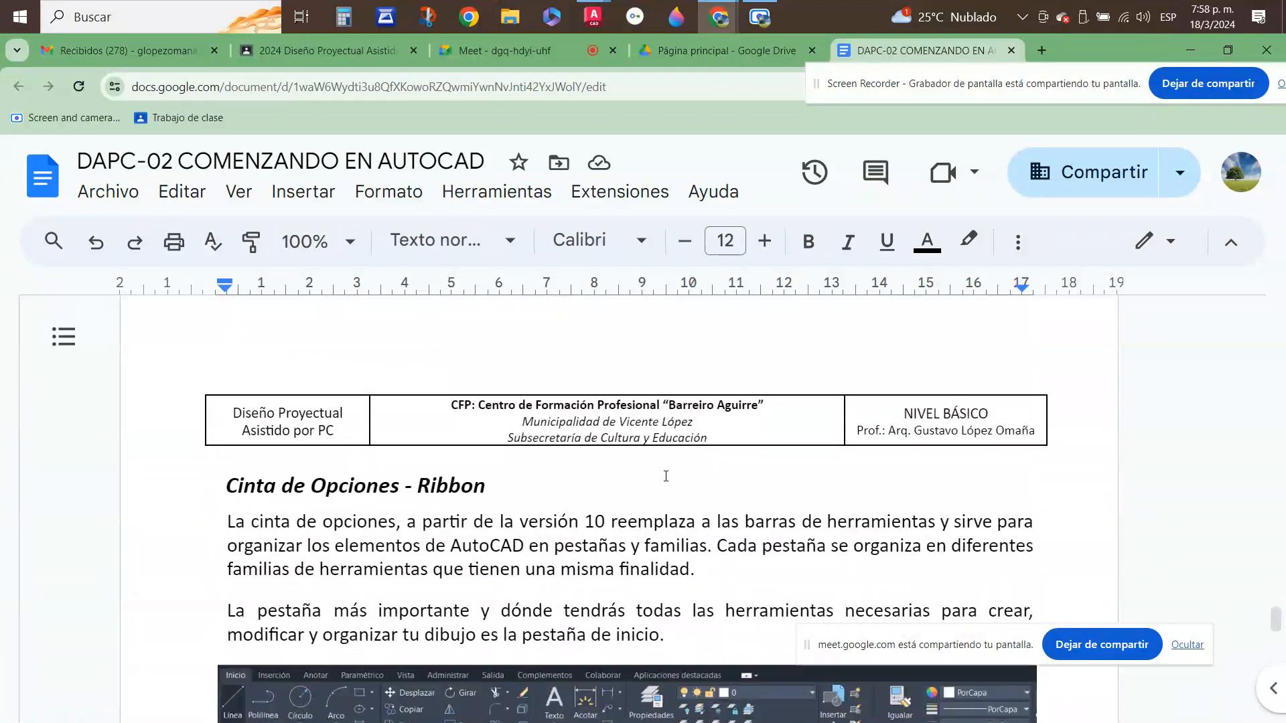
- Read the Cinta de Opciones - Ribbon section, including its Inicio tab image and the note on expandable icons
{"action": "scroll", "coordinate": [665, 475], "scroll_direction": "down", "scroll_amount": 2}
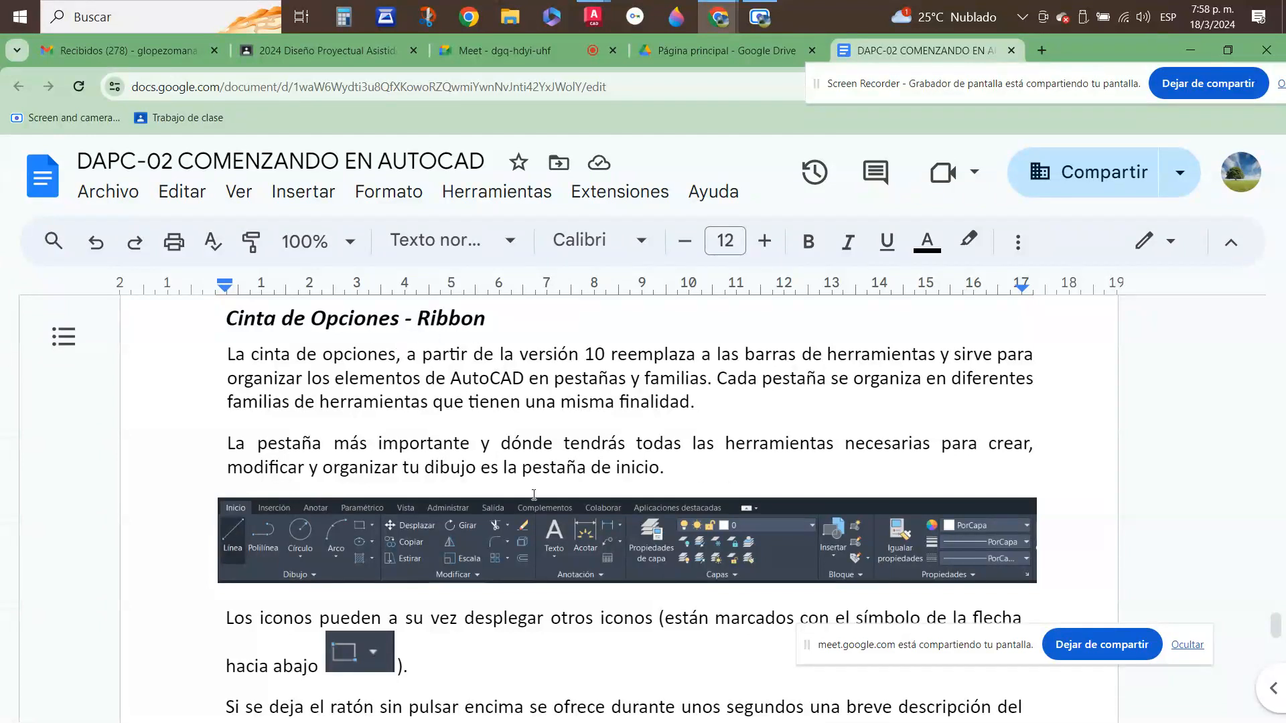
{"action": "scroll", "coordinate": [440, 491], "scroll_direction": "down", "scroll_amount": 1}
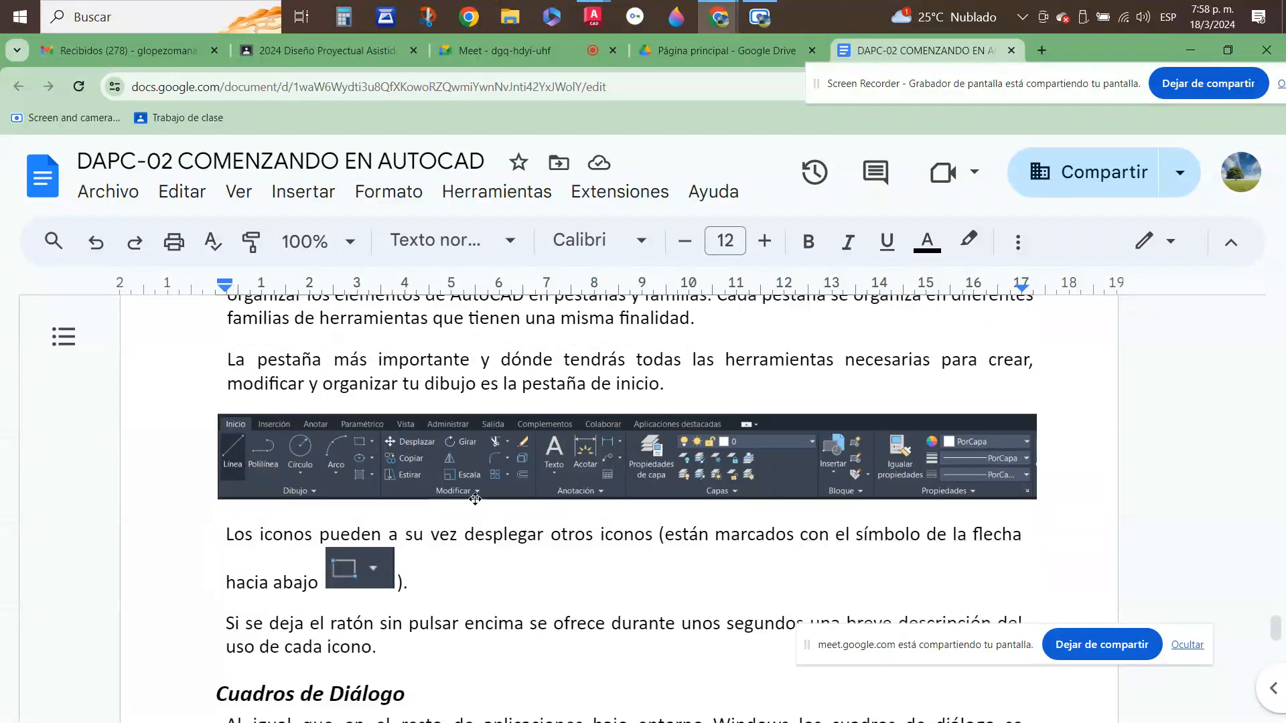
{"action": "scroll", "coordinate": [416, 567], "scroll_direction": "down", "scroll_amount": 1}
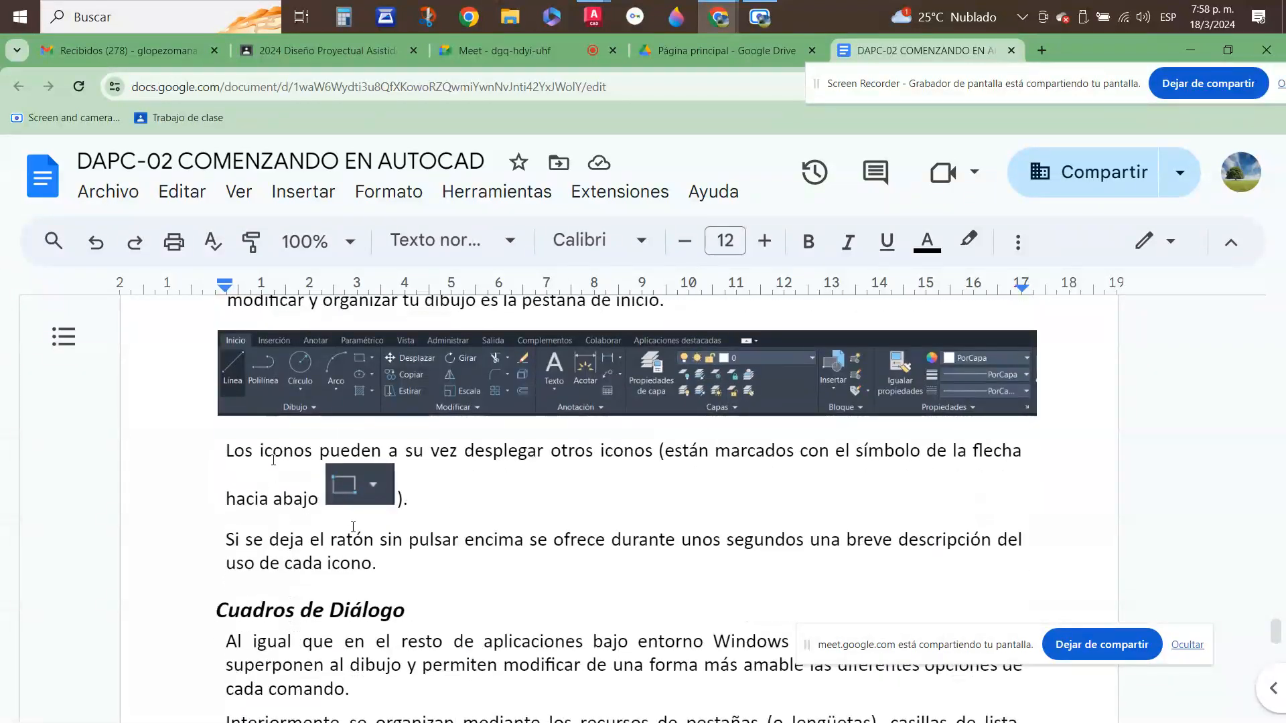
- Read the Cuadros de Diálogo section and examine its Trazar - Modelo dialog example
{"action": "scroll", "coordinate": [575, 515], "scroll_direction": "down", "scroll_amount": 4}
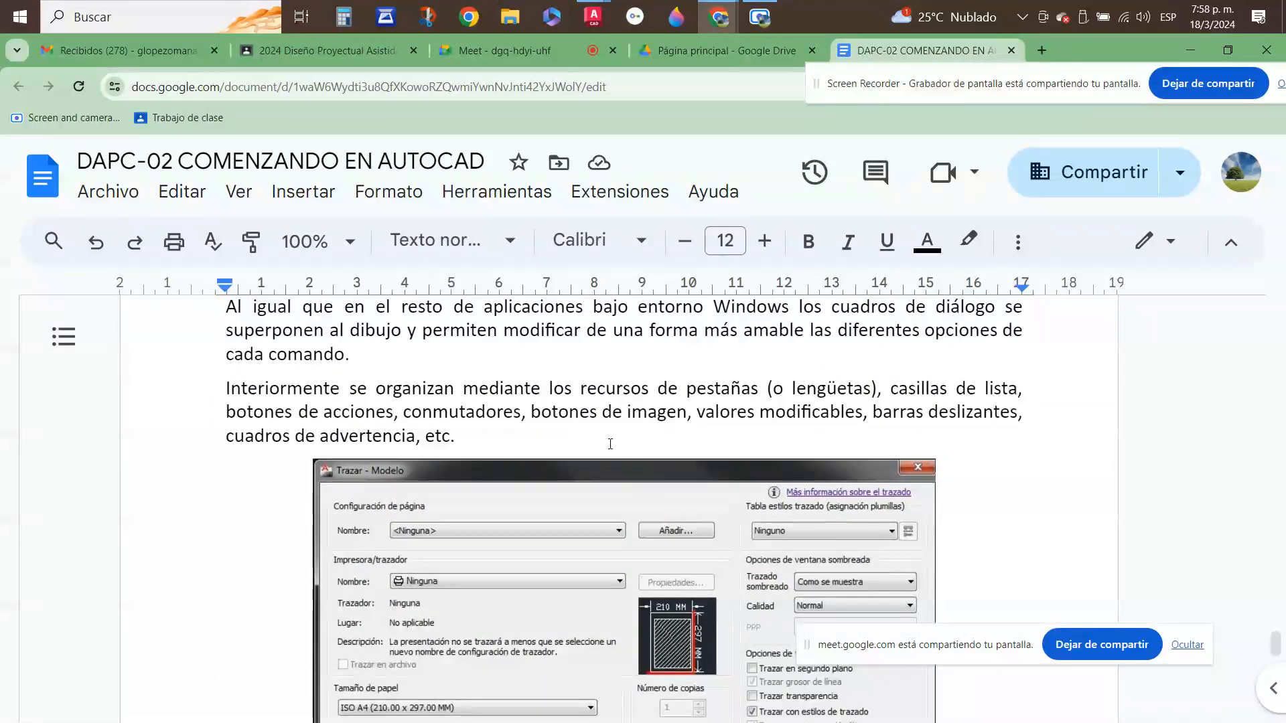
{"action": "scroll", "coordinate": [612, 446], "scroll_direction": "up", "scroll_amount": 2}
{"action": "scroll", "coordinate": [450, 459], "scroll_direction": "down", "scroll_amount": 3}
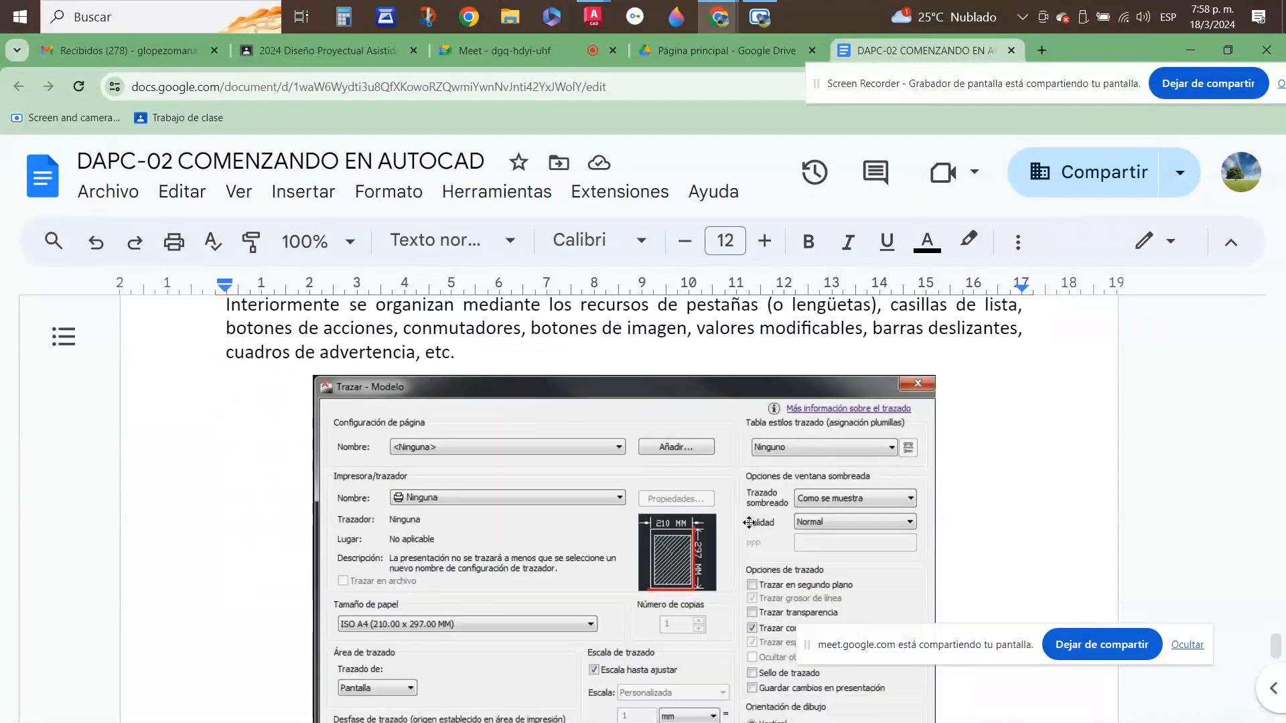
{"action": "scroll", "coordinate": [944, 499], "scroll_direction": "down", "scroll_amount": 2}
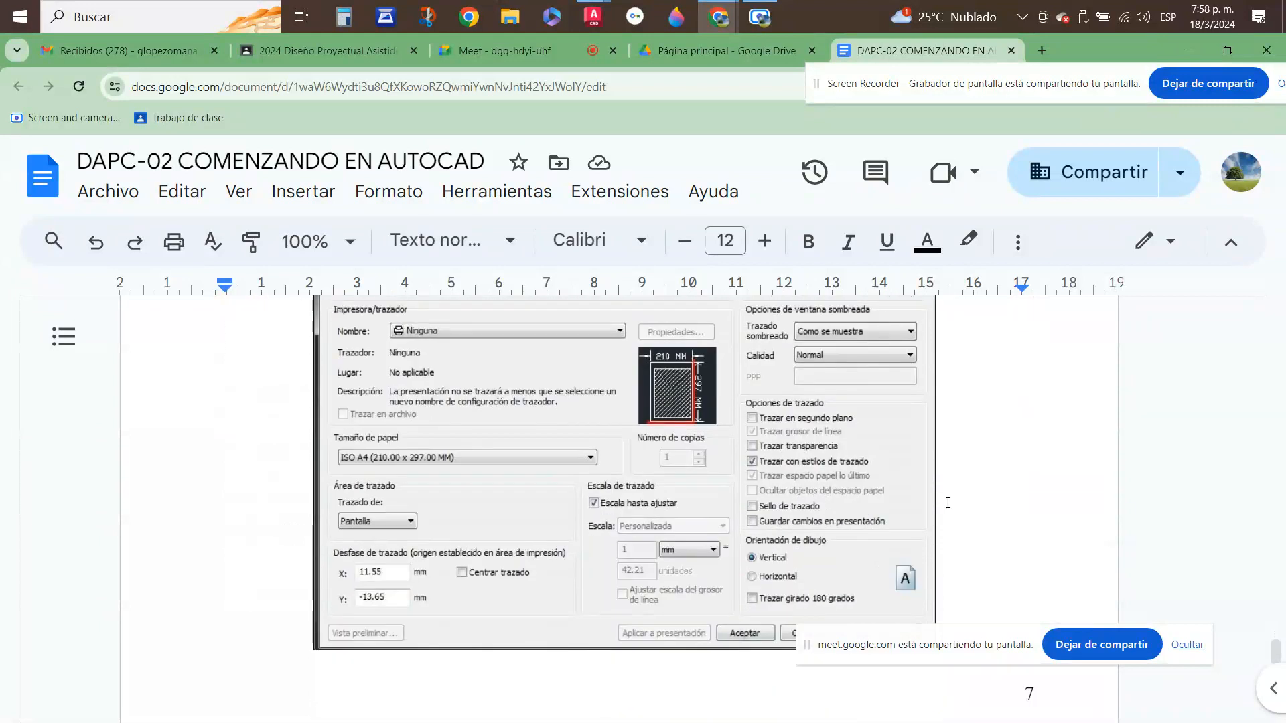
{"action": "scroll", "coordinate": [933, 474], "scroll_direction": "down", "scroll_amount": 1}
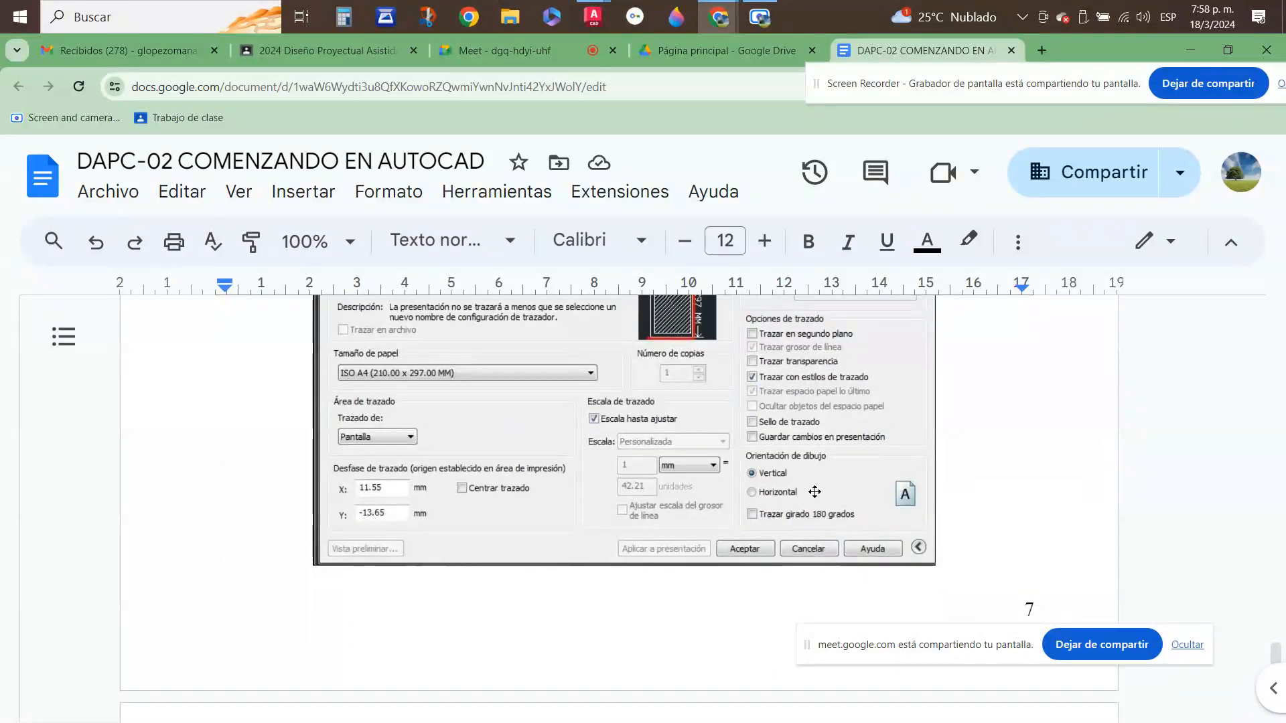
{"action": "scroll", "coordinate": [869, 445], "scroll_direction": "down", "scroll_amount": 3}
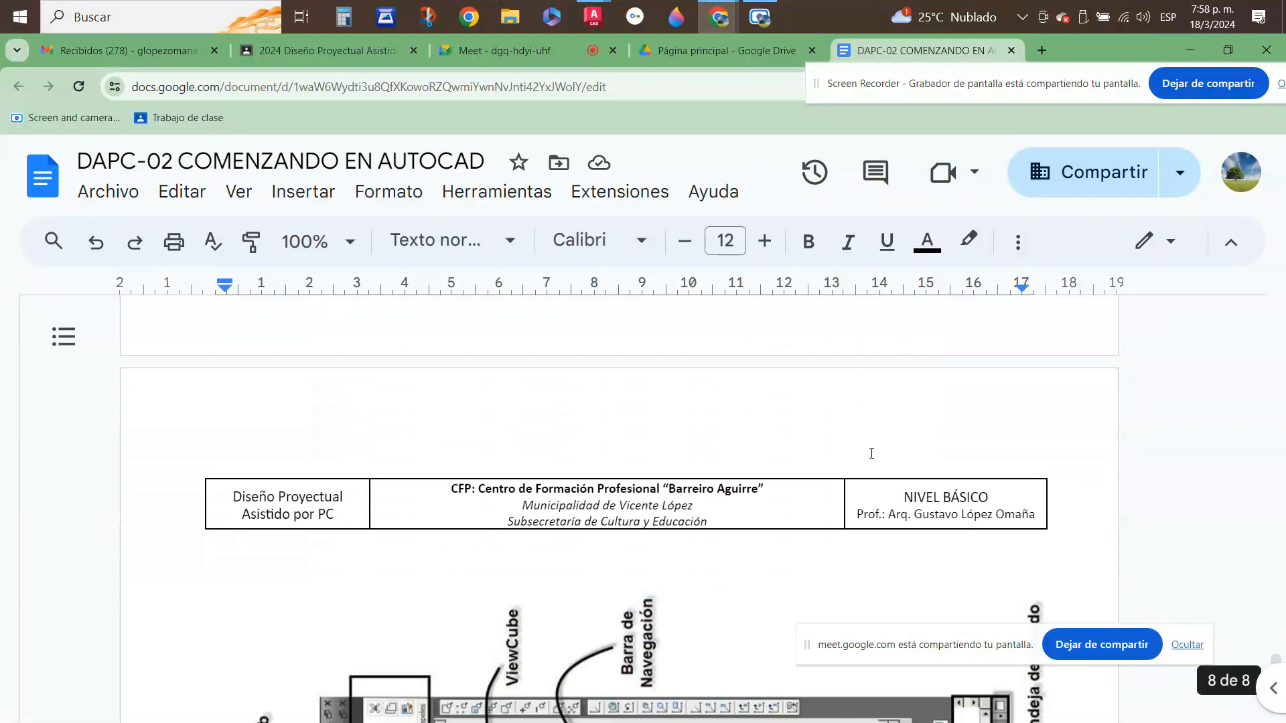
{"action": "scroll", "coordinate": [870, 451], "scroll_direction": "up", "scroll_amount": 2}
{"action": "scroll", "coordinate": [872, 462], "scroll_direction": "up", "scroll_amount": 4}
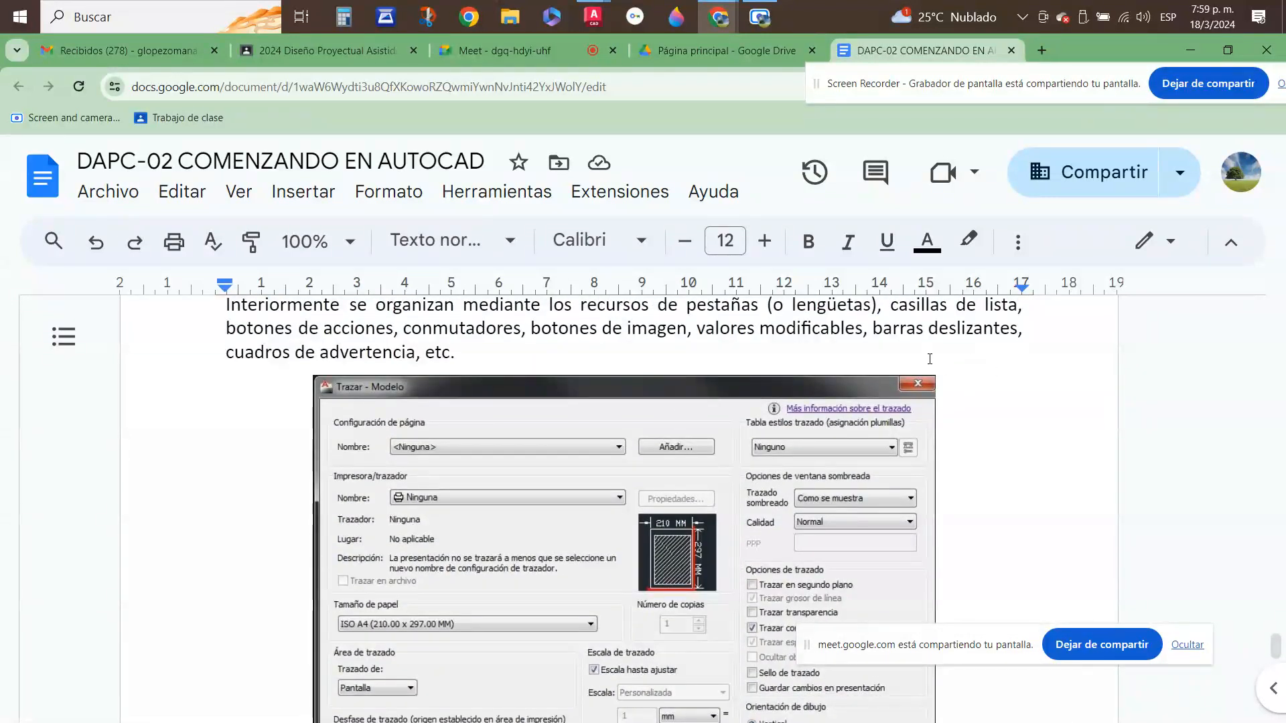
{"action": "scroll", "coordinate": [779, 441], "scroll_direction": "down", "scroll_amount": 1}
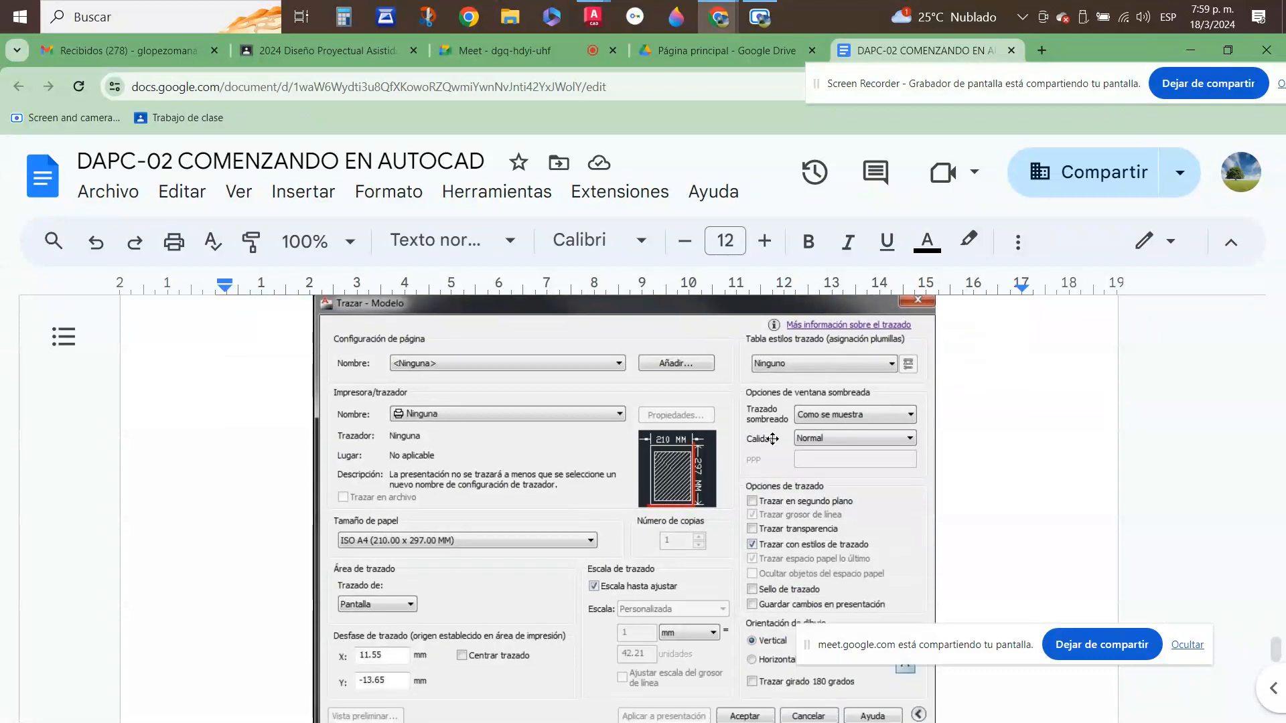
- Examine the labelled AutoCAD interface diagram on page 8, and go back up to the Mouse - Ratón section
{"action": "scroll", "coordinate": [773, 438], "scroll_direction": "down", "scroll_amount": 5}
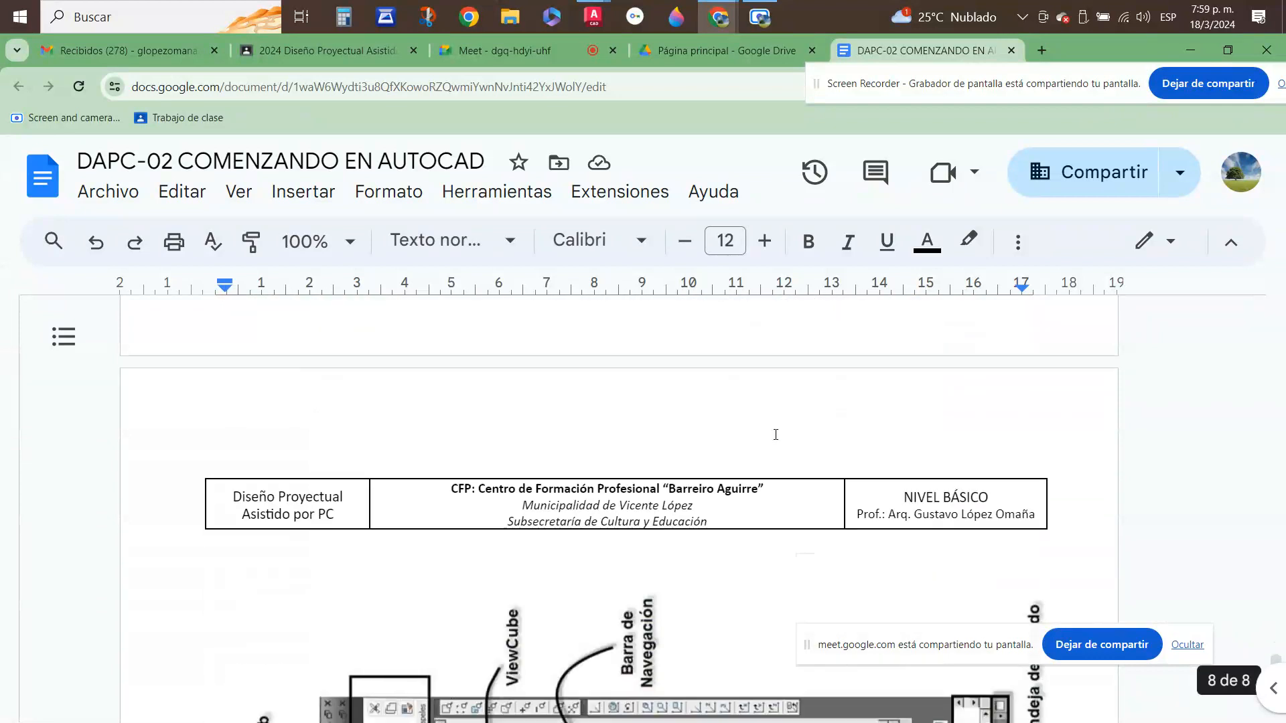
{"action": "scroll", "coordinate": [775, 434], "scroll_direction": "down", "scroll_amount": 6}
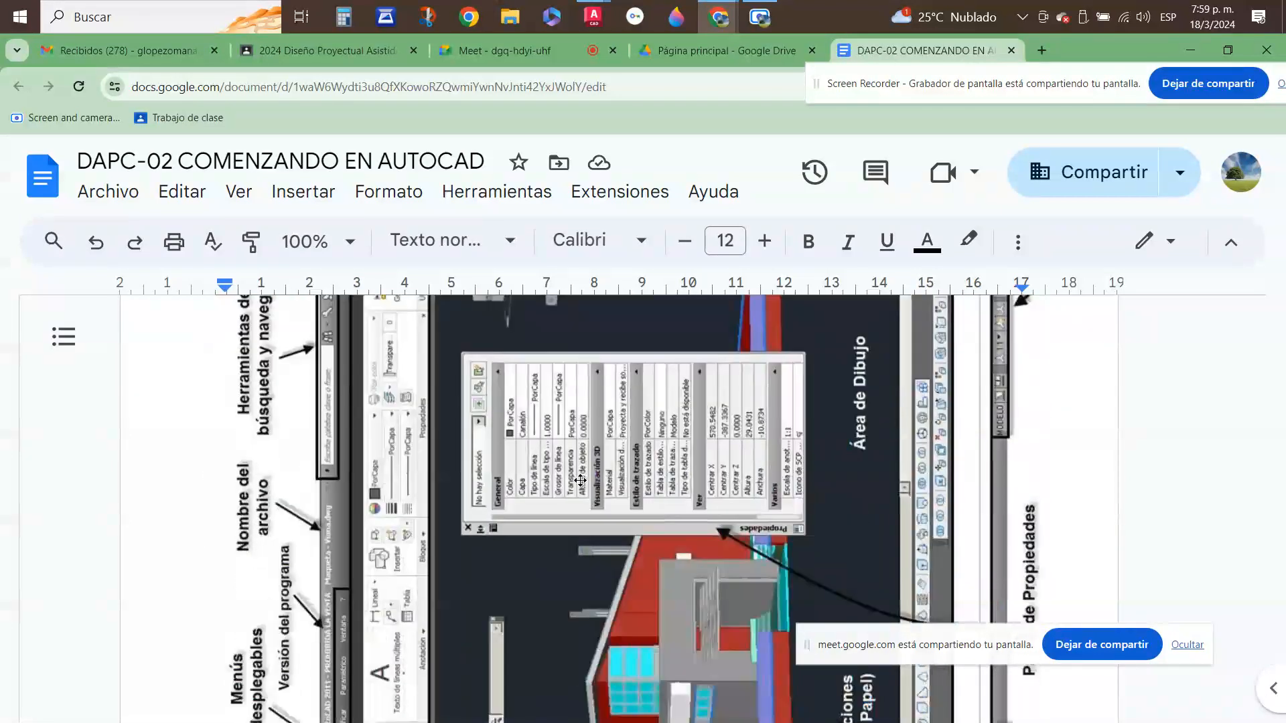
{"action": "scroll", "coordinate": [580, 480], "scroll_direction": "up", "scroll_amount": 3}
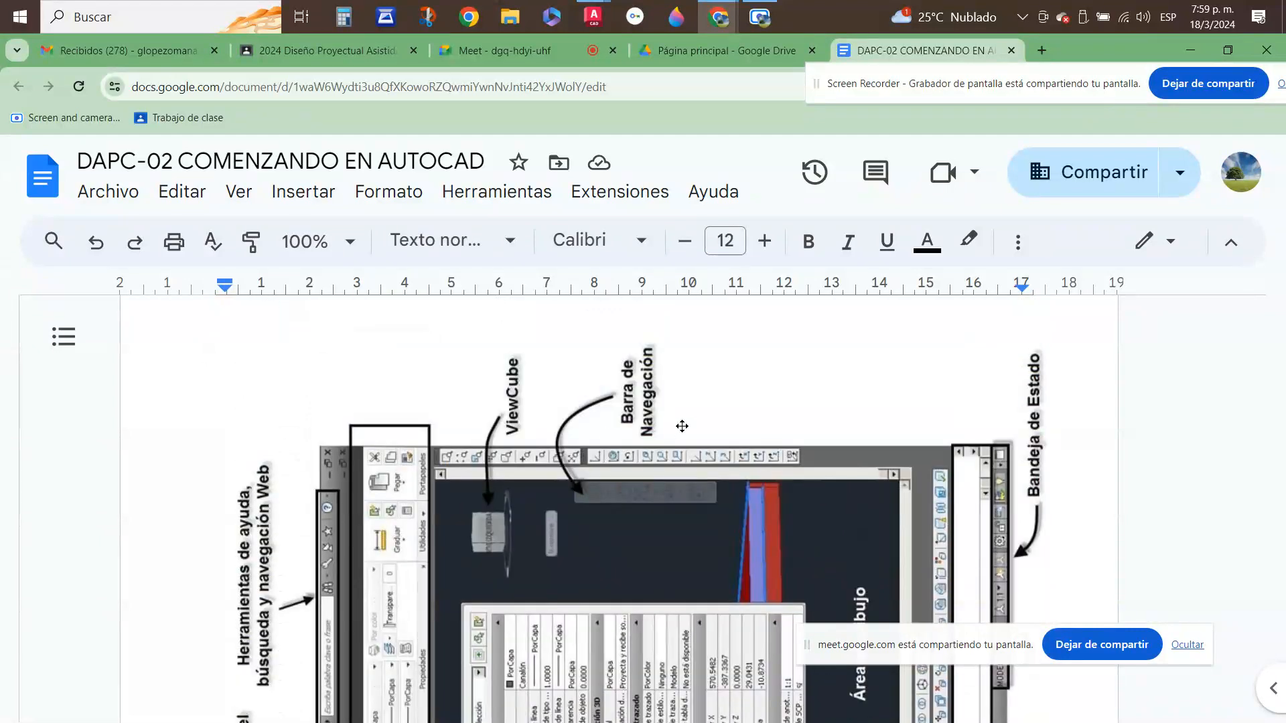
{"action": "scroll", "coordinate": [687, 429], "scroll_direction": "down", "scroll_amount": 1}
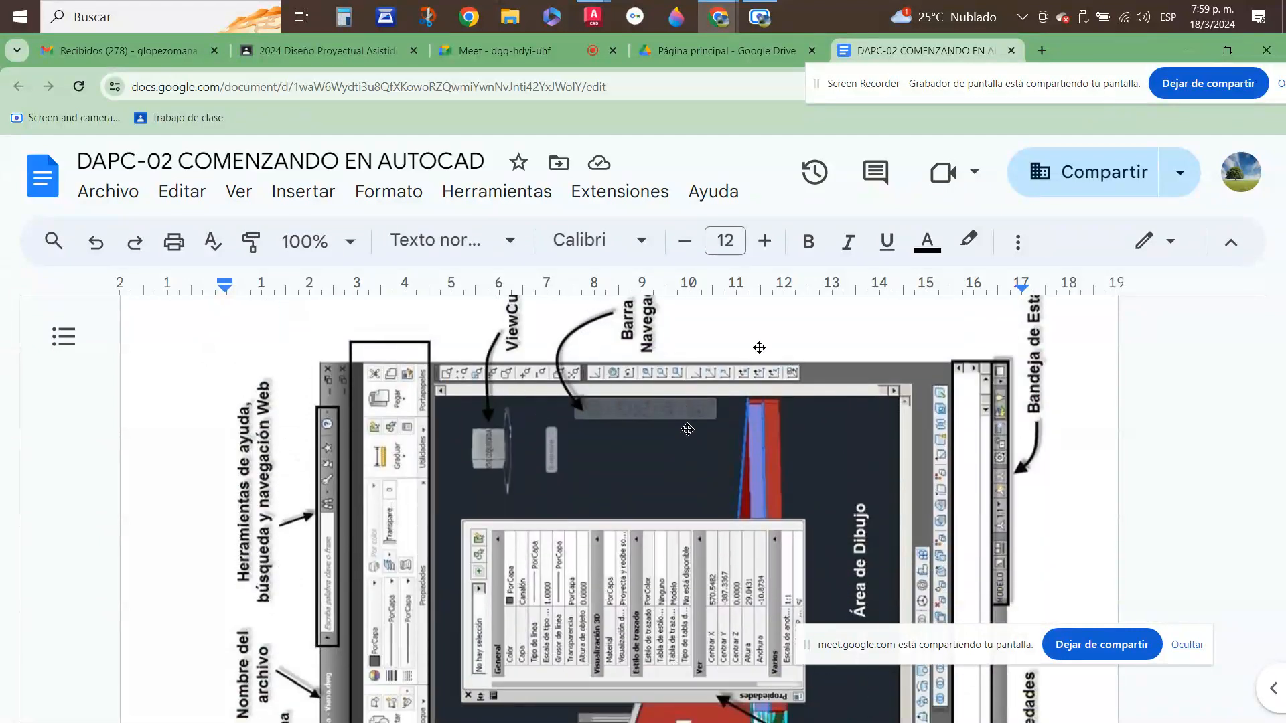
{"action": "scroll", "coordinate": [1050, 401], "scroll_direction": "down", "scroll_amount": 8}
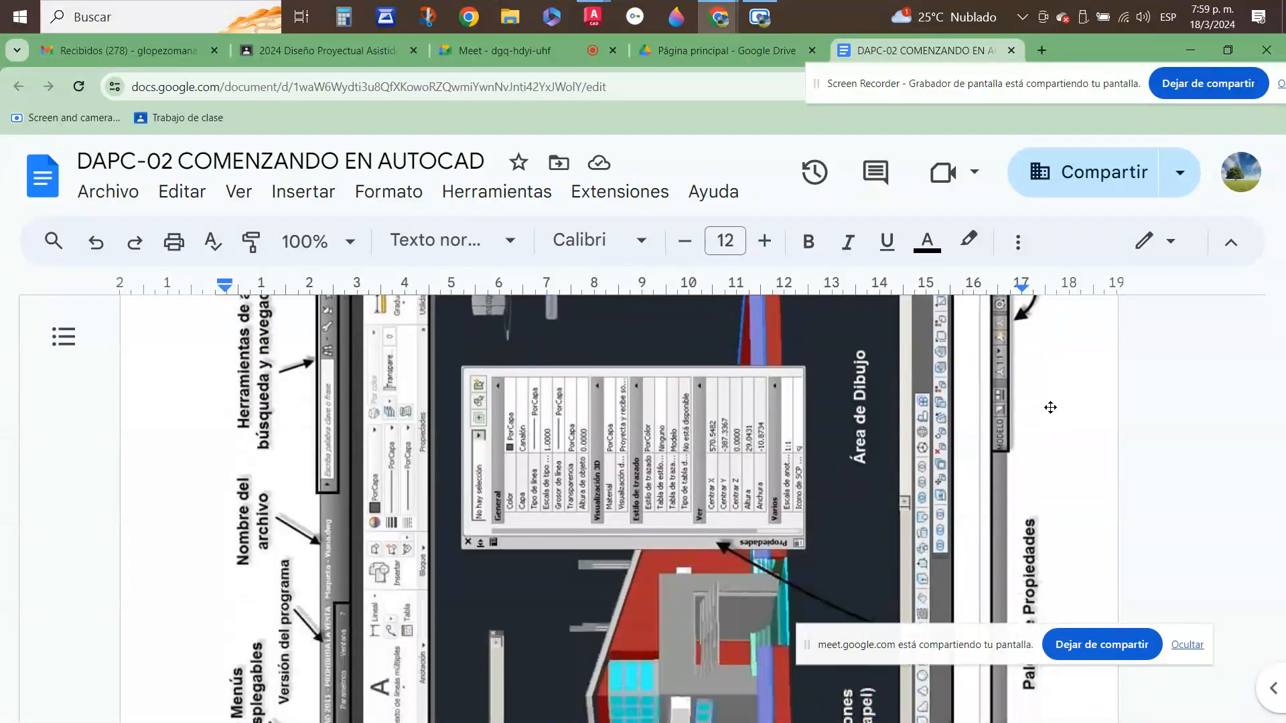
{"action": "scroll", "coordinate": [806, 455], "scroll_direction": "down", "scroll_amount": 1}
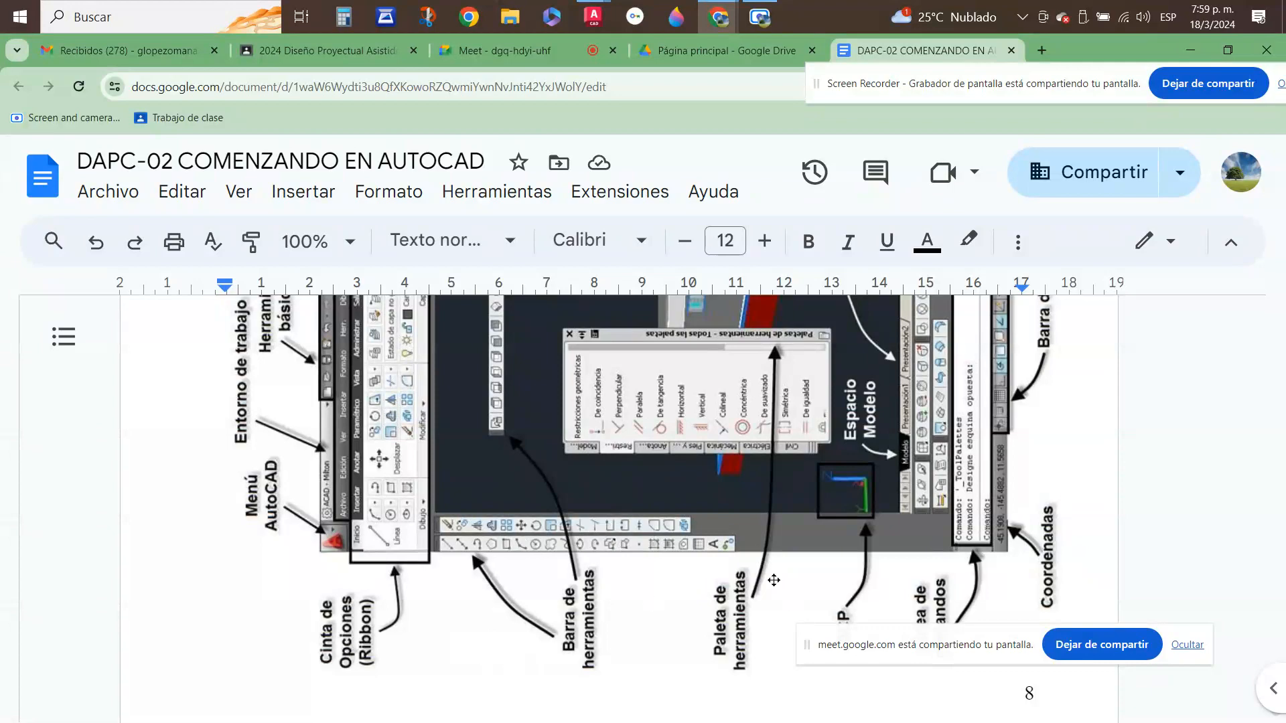
{"action": "scroll", "coordinate": [758, 561], "scroll_direction": "up", "scroll_amount": 6}
{"action": "scroll", "coordinate": [758, 561], "scroll_direction": "down", "scroll_amount": 7}
{"action": "scroll", "coordinate": [763, 552], "scroll_direction": "up", "scroll_amount": 15}
{"action": "scroll", "coordinate": [768, 547], "scroll_direction": "up", "scroll_amount": 20}
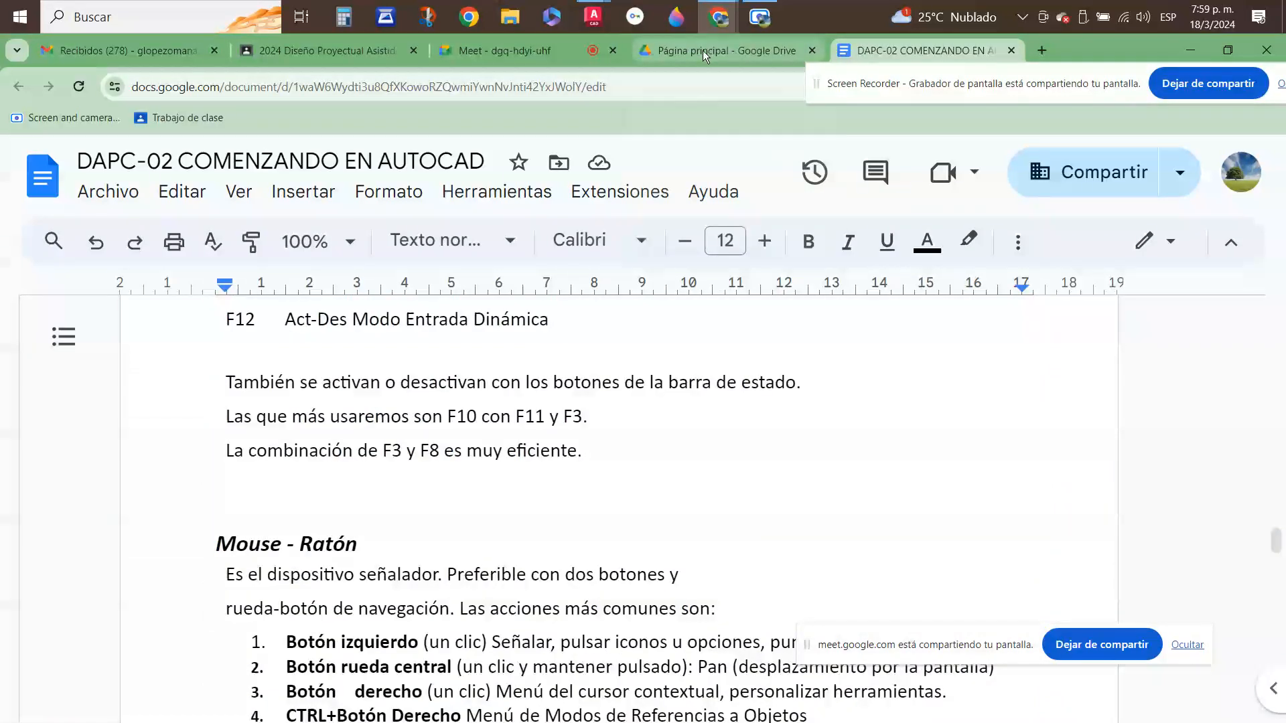
- Switch to the Google Meet call in Chrome and stop sharing the screen with the participants
{"action": "left_click", "coordinate": [502, 54]}
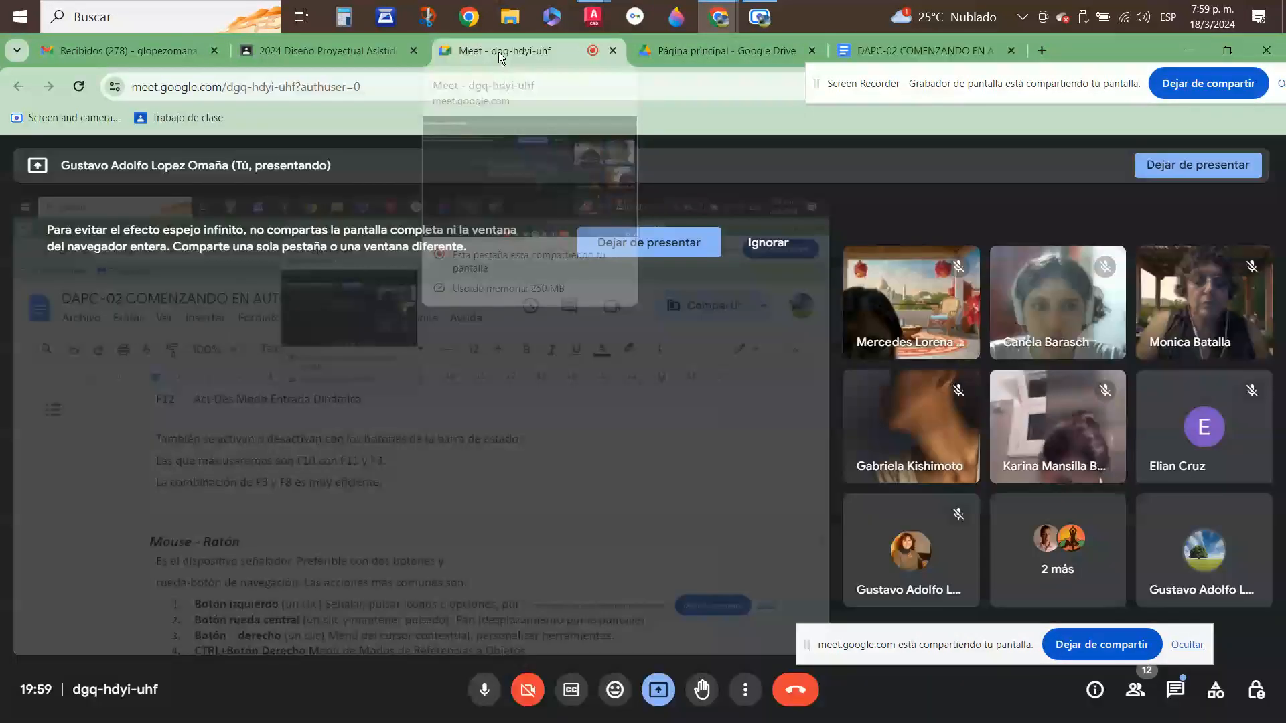
{"action": "left_click", "coordinate": [1105, 646]}
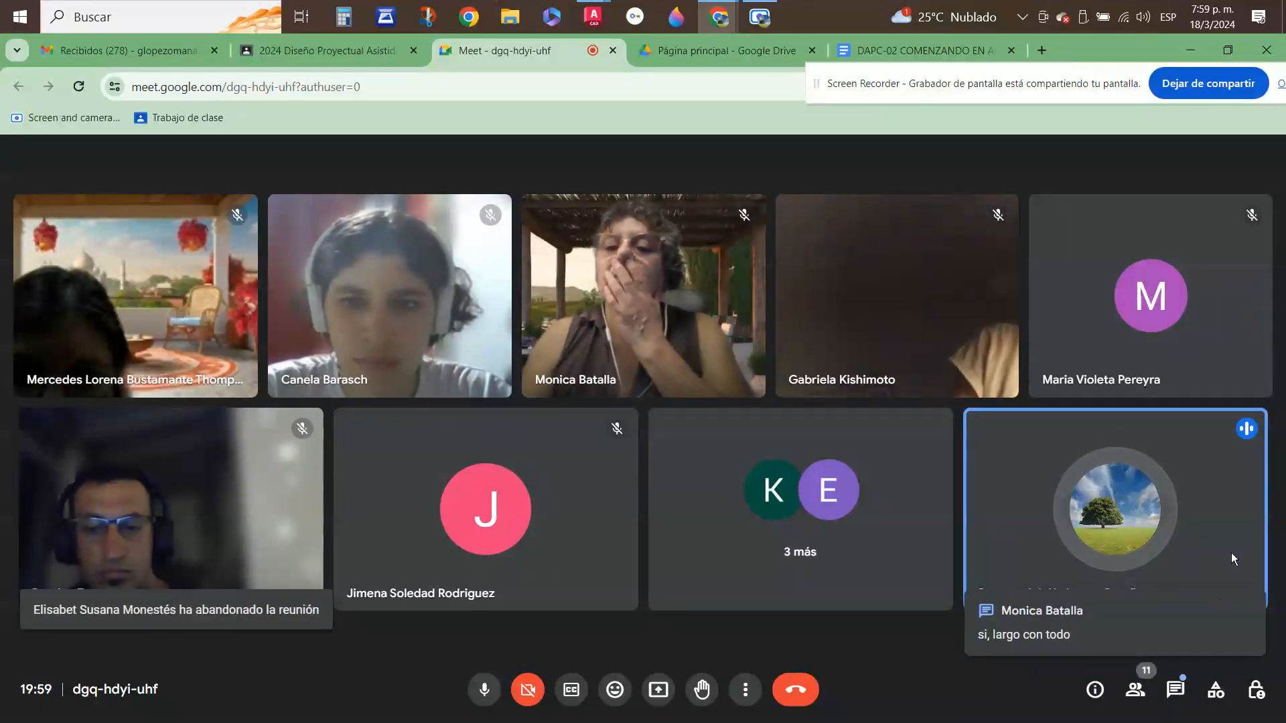
{"action": "mouse_move", "coordinate": [1231, 553]}
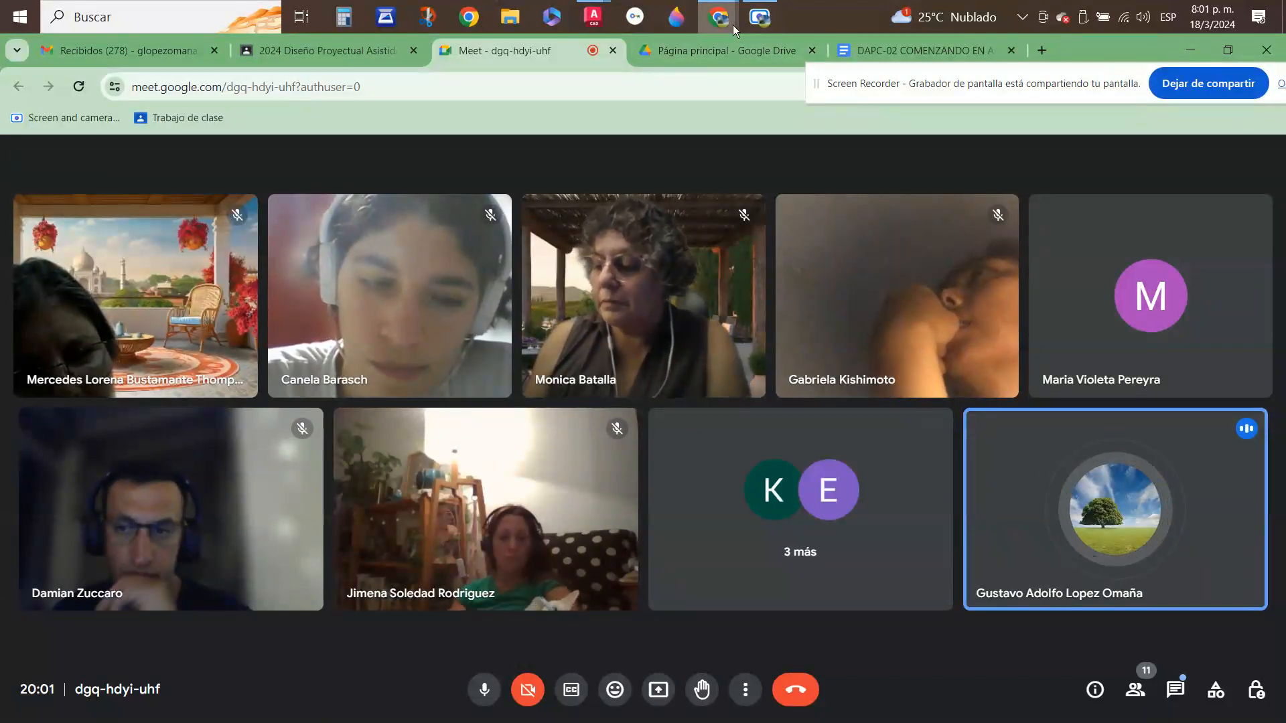
- Present the entire screen in the Google Meet call
{"action": "mouse_move", "coordinate": [724, 27]}
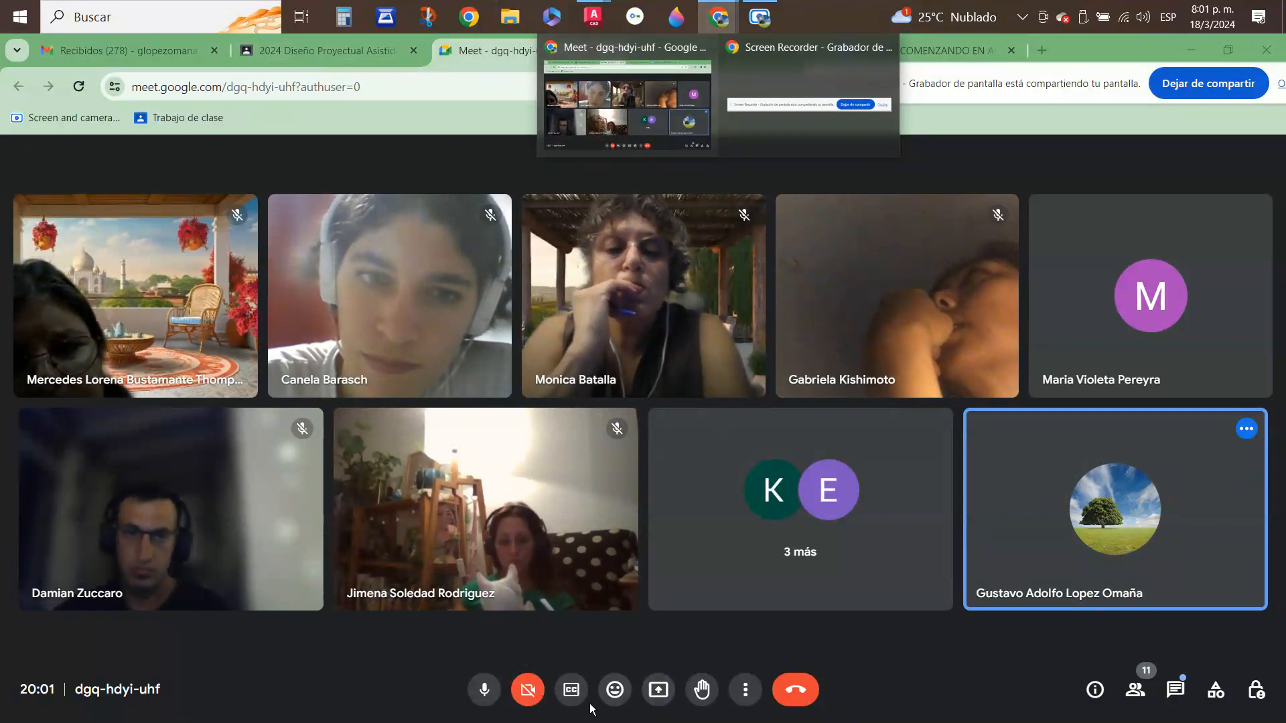
{"action": "left_click", "coordinate": [659, 691]}
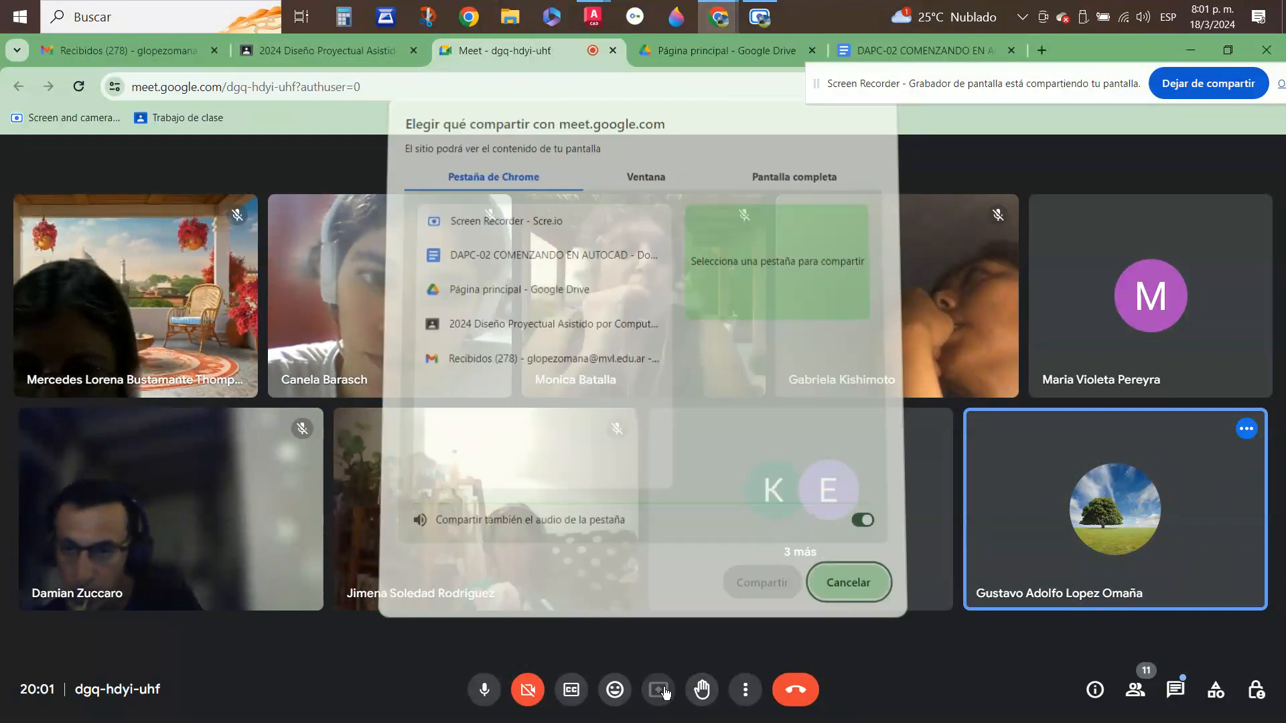
{"action": "left_click", "coordinate": [778, 191]}
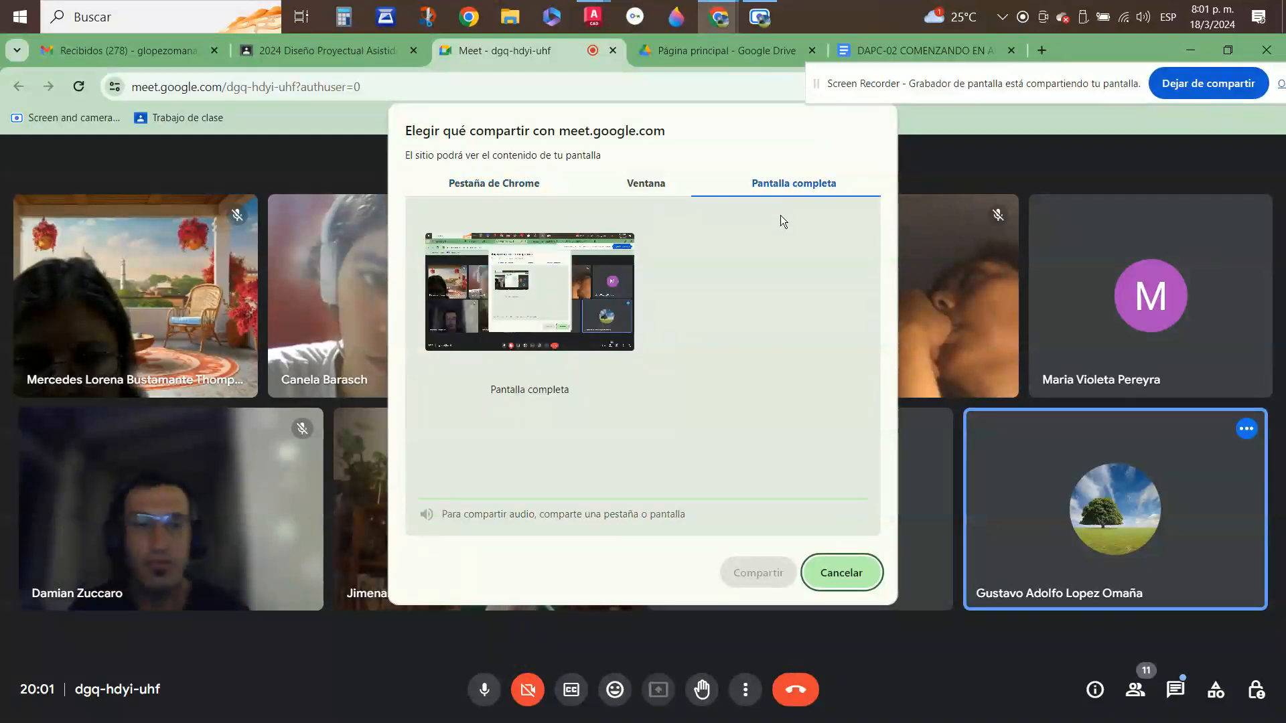
{"action": "left_click", "coordinate": [569, 329]}
{"action": "left_click", "coordinate": [757, 574]}
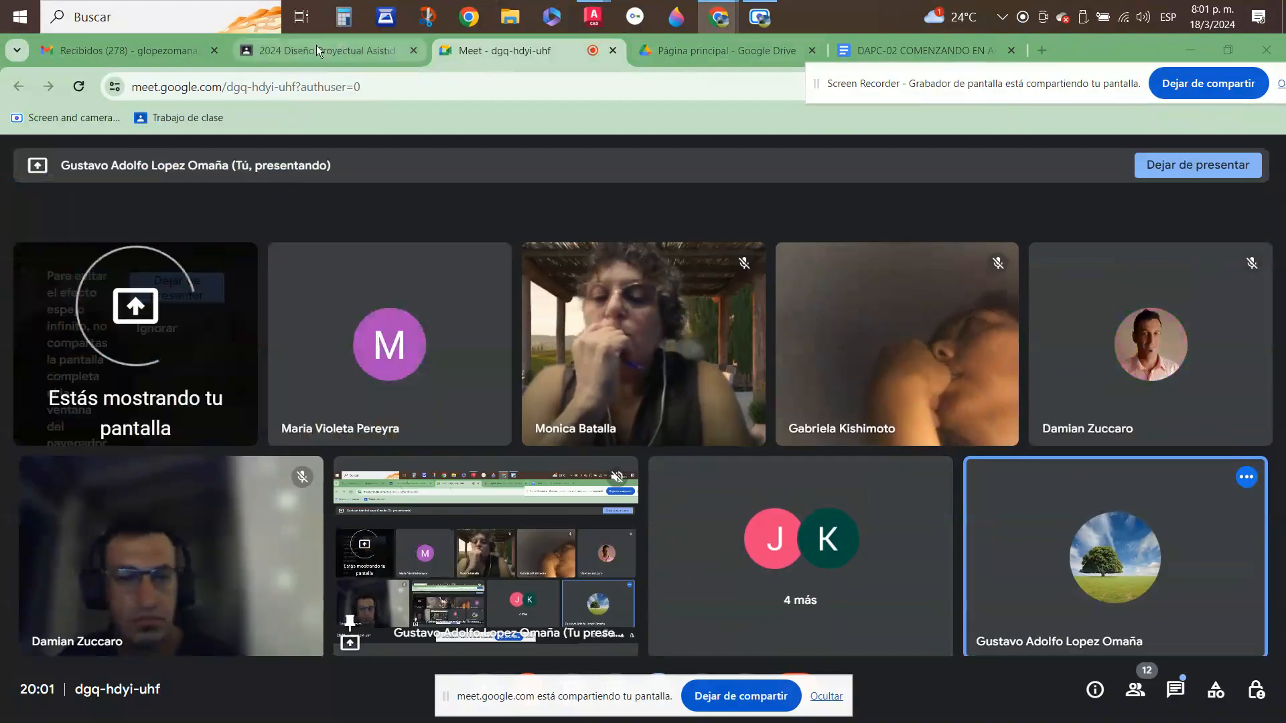
- Switch to the 2024 Diseño Proyectual course in Classroom and review the 15-03-2024 CLASE VIRTUAL material under Trabajo de clase
{"action": "left_click", "coordinate": [316, 45]}
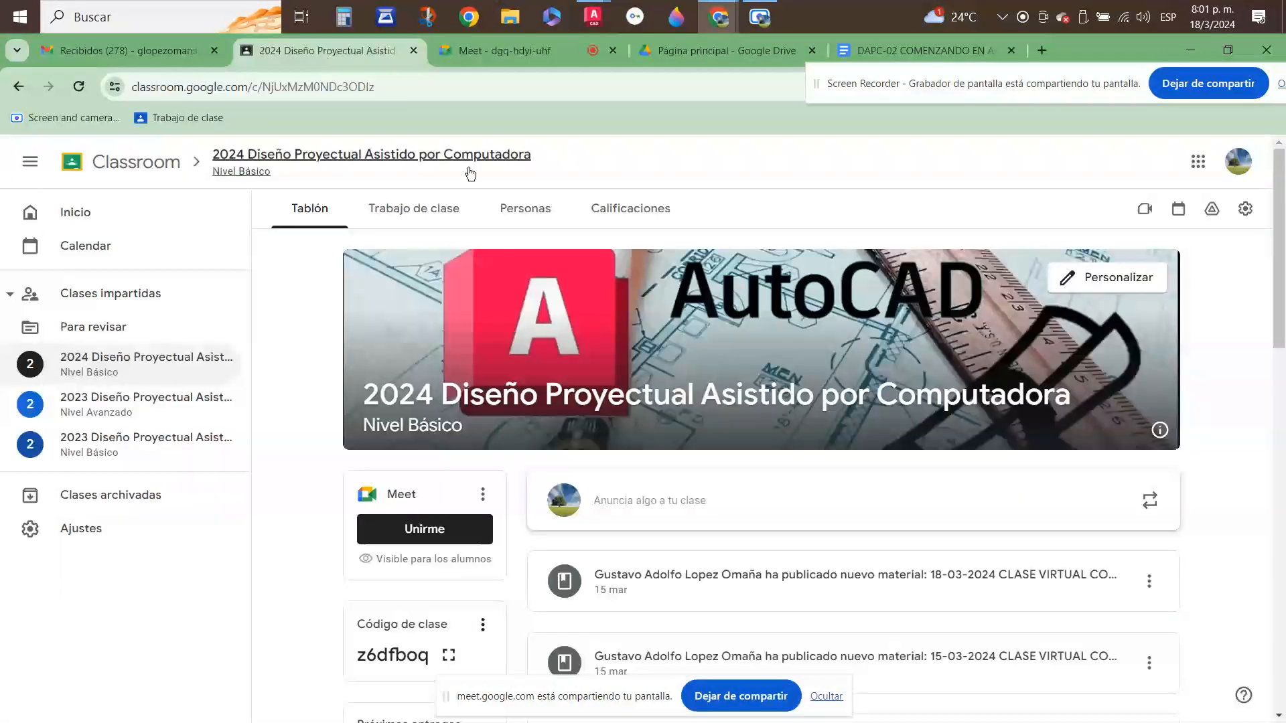
{"action": "left_click", "coordinate": [419, 213]}
{"action": "scroll", "coordinate": [770, 446], "scroll_direction": "down", "scroll_amount": 5}
{"action": "scroll", "coordinate": [833, 458], "scroll_direction": "down", "scroll_amount": 20}
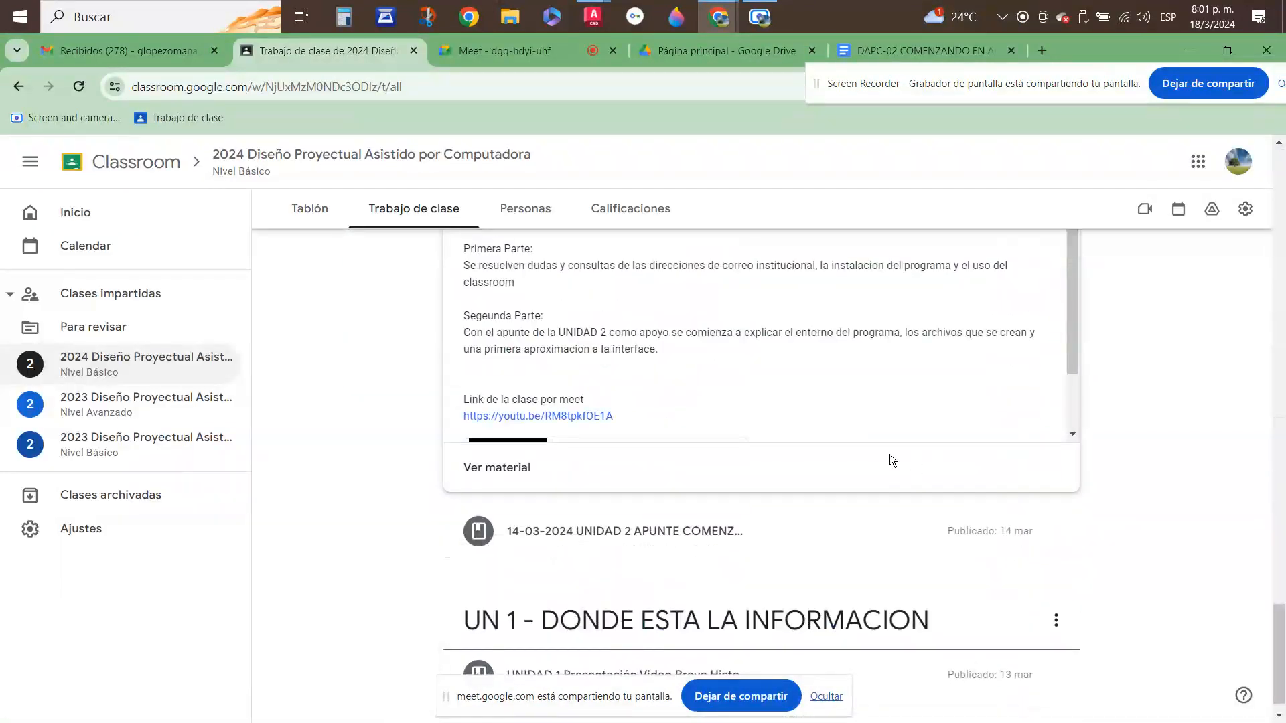
{"action": "scroll", "coordinate": [890, 454], "scroll_direction": "down", "scroll_amount": 1}
{"action": "scroll", "coordinate": [889, 454], "scroll_direction": "up", "scroll_amount": 3}
{"action": "scroll", "coordinate": [889, 454], "scroll_direction": "down", "scroll_amount": 2}
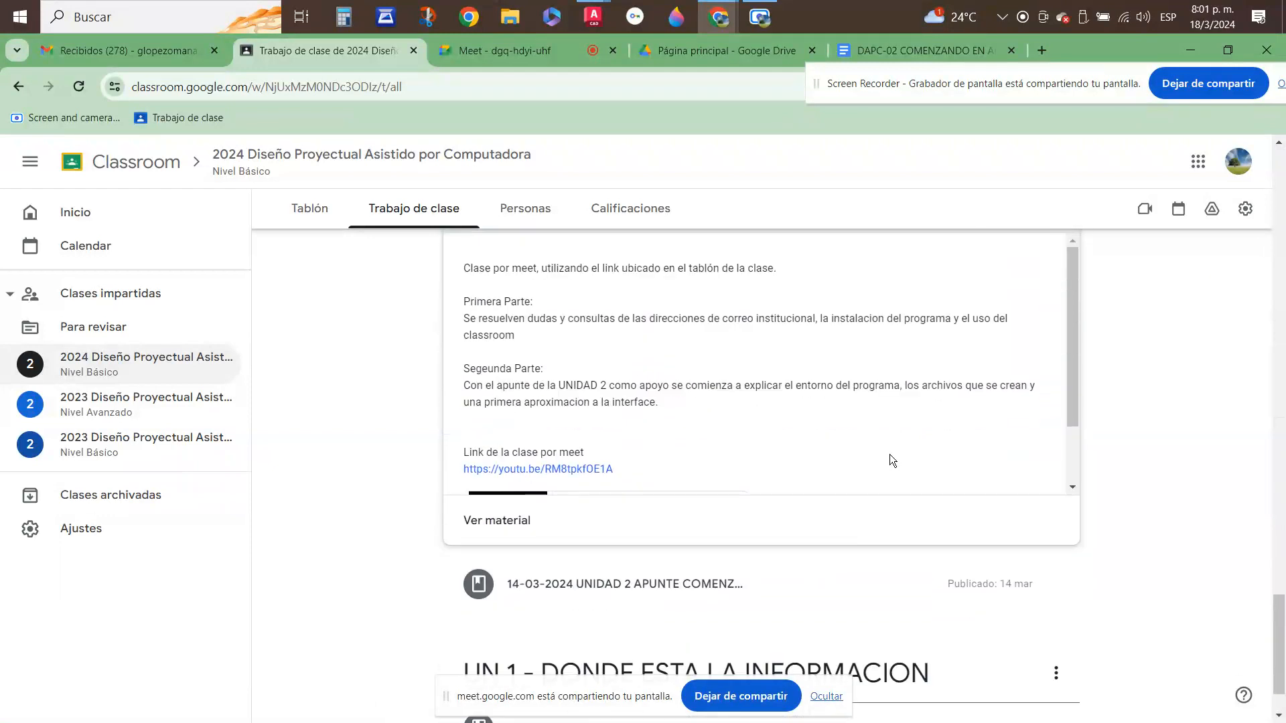
{"action": "scroll", "coordinate": [890, 456], "scroll_direction": "up", "scroll_amount": 3}
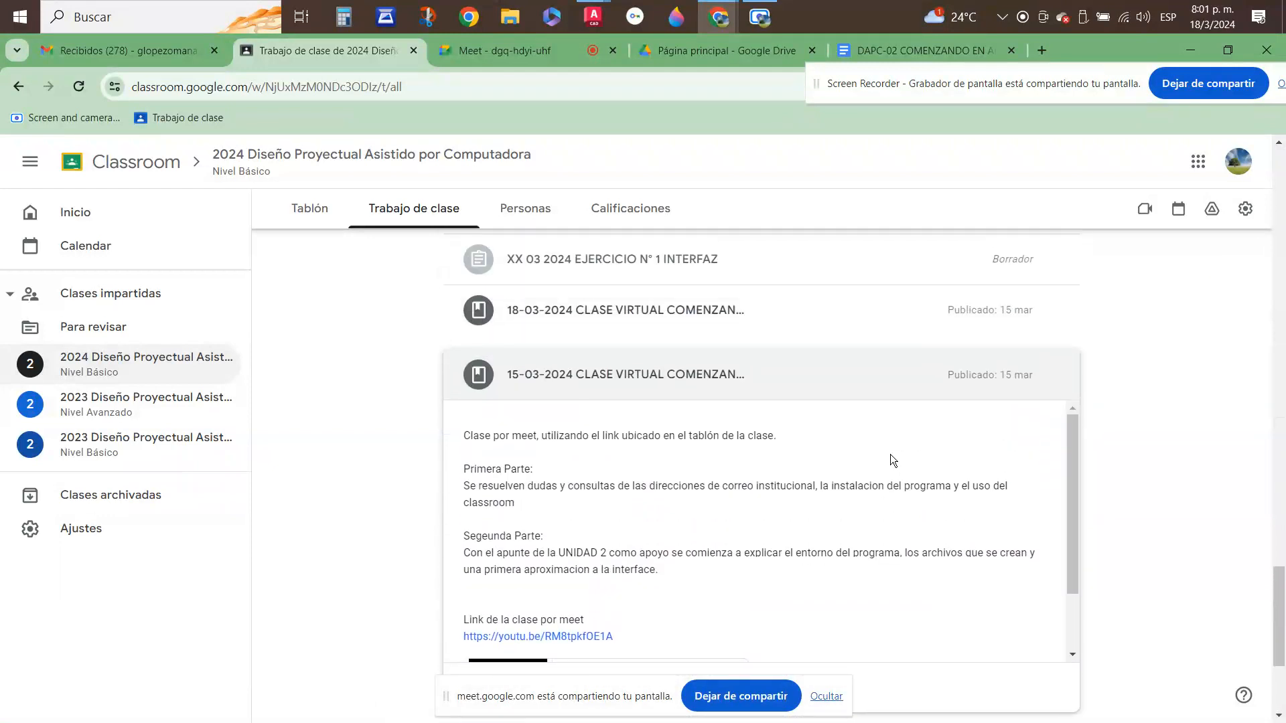
- Expand the 18-03-2024 and 15-03-2024 CLASE VIRTUAL materials and the 14-03-2024 UNIDAD 2 APUNTE entry to review their contents
{"action": "left_click", "coordinate": [634, 310]}
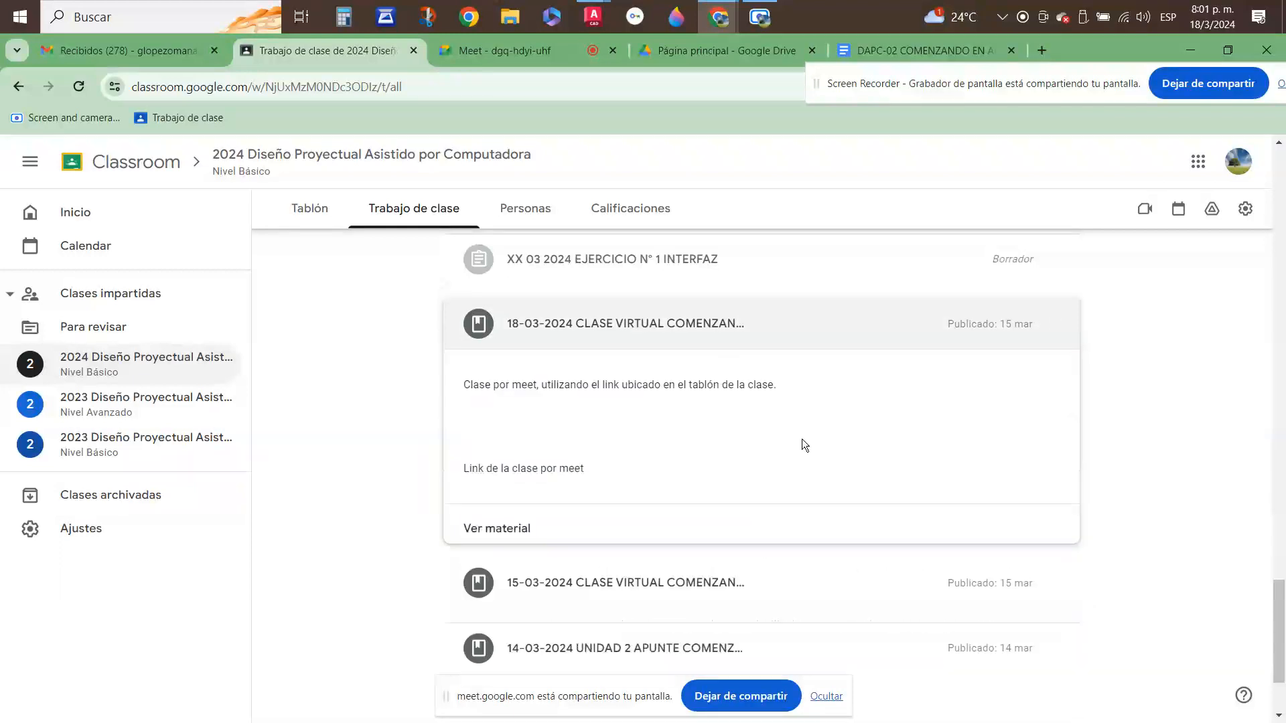
{"action": "scroll", "coordinate": [810, 450], "scroll_direction": "down", "scroll_amount": 2}
{"action": "left_click", "coordinate": [691, 534]}
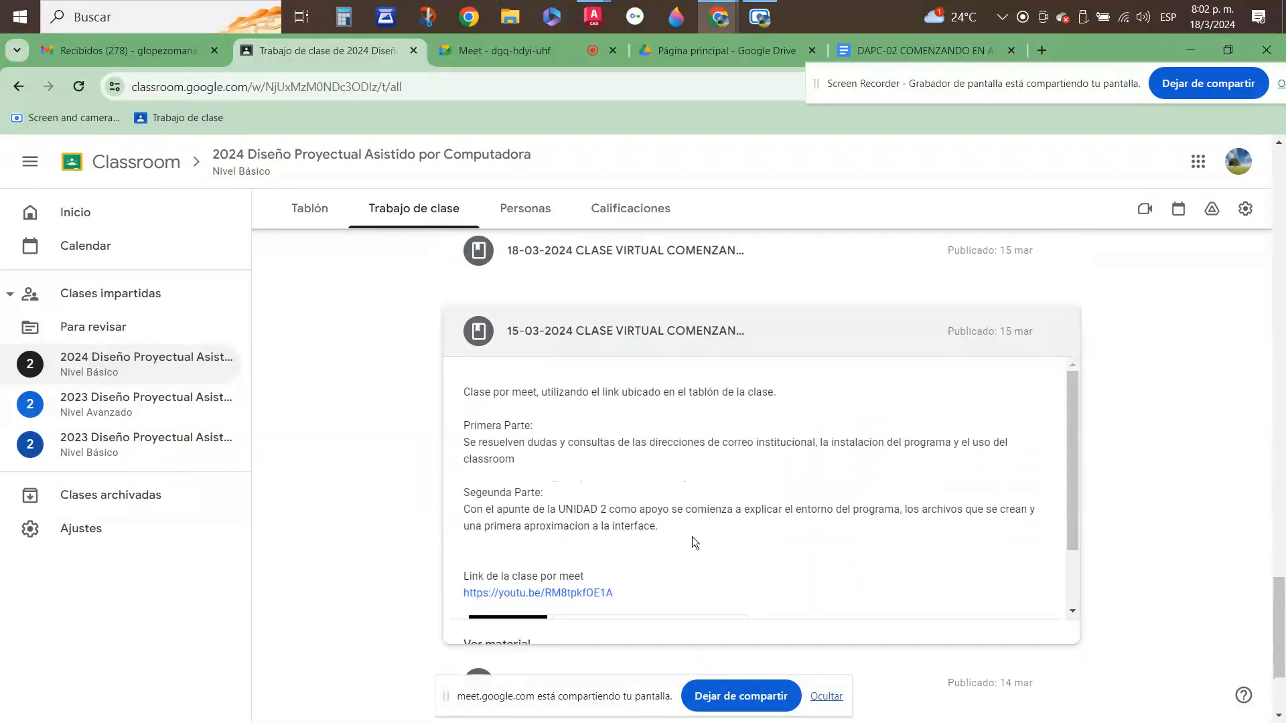
{"action": "scroll", "coordinate": [737, 539], "scroll_direction": "down", "scroll_amount": 3}
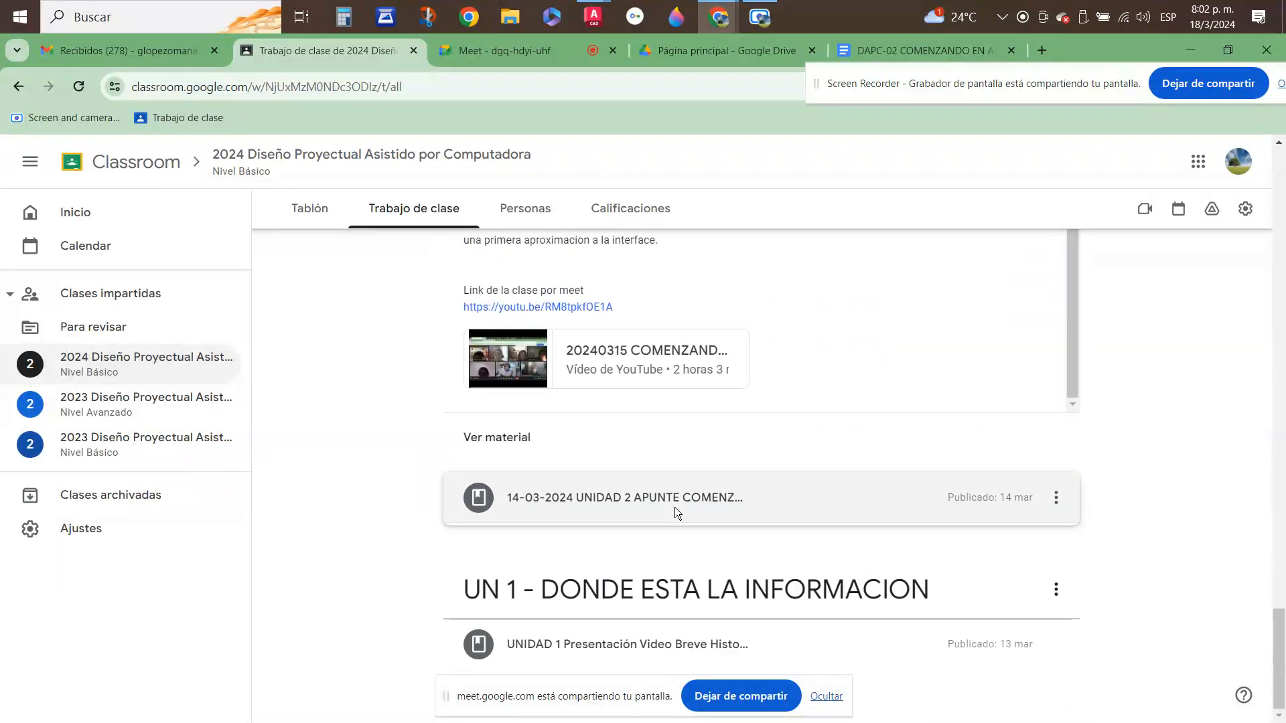
{"action": "left_click", "coordinate": [674, 507]}
- Review the draft PERSONALIZAR LA INTERFAZ material under UN 2 - COMENZAR EN AUTOCAD, and switch to the Google Drive home page
{"action": "scroll", "coordinate": [711, 476], "scroll_direction": "up", "scroll_amount": 10}
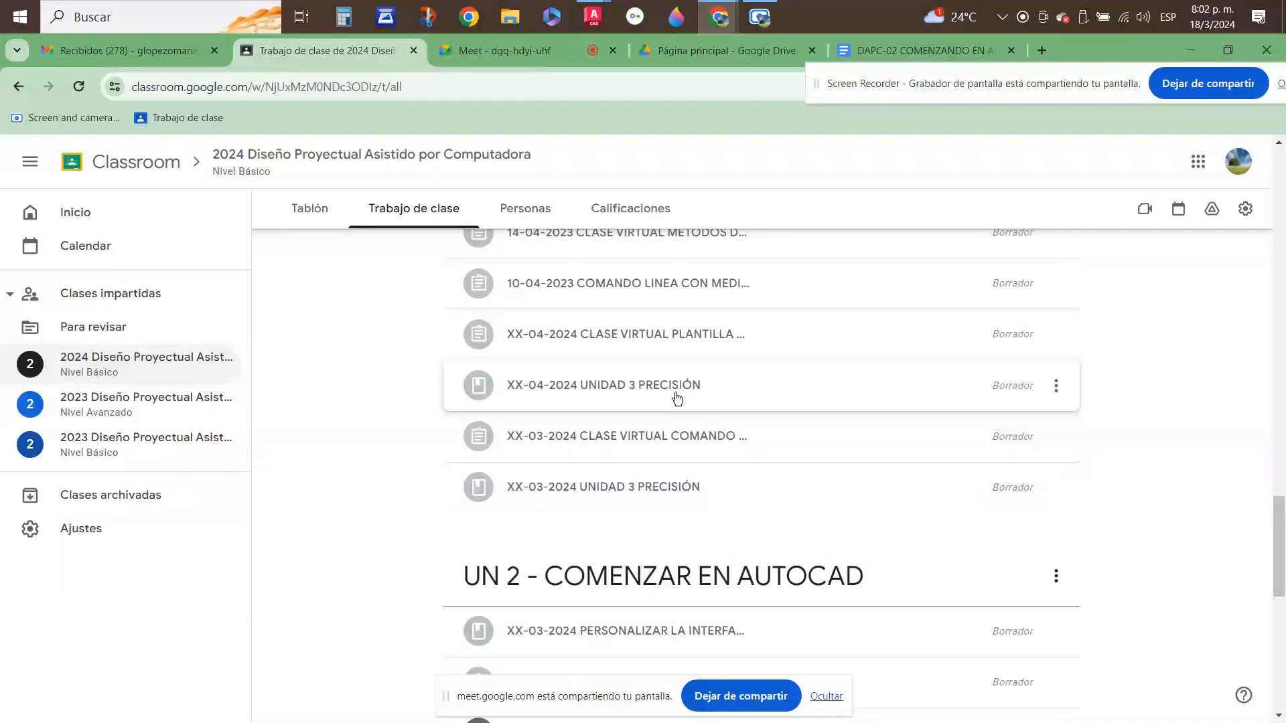
{"action": "scroll", "coordinate": [723, 515], "scroll_direction": "down", "scroll_amount": 2}
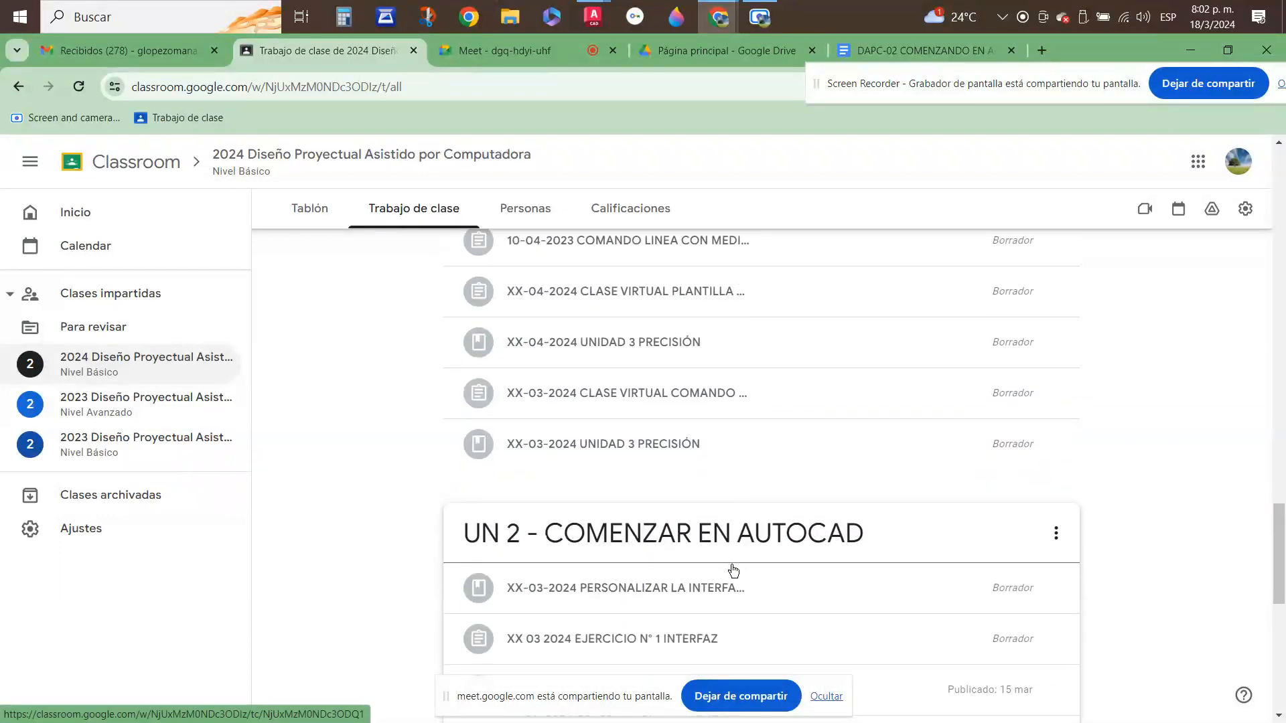
{"action": "left_click", "coordinate": [674, 539]}
{"action": "scroll", "coordinate": [678, 531], "scroll_direction": "down", "scroll_amount": 3}
{"action": "scroll", "coordinate": [679, 533], "scroll_direction": "up", "scroll_amount": 3}
{"action": "scroll", "coordinate": [678, 529], "scroll_direction": "up", "scroll_amount": 2}
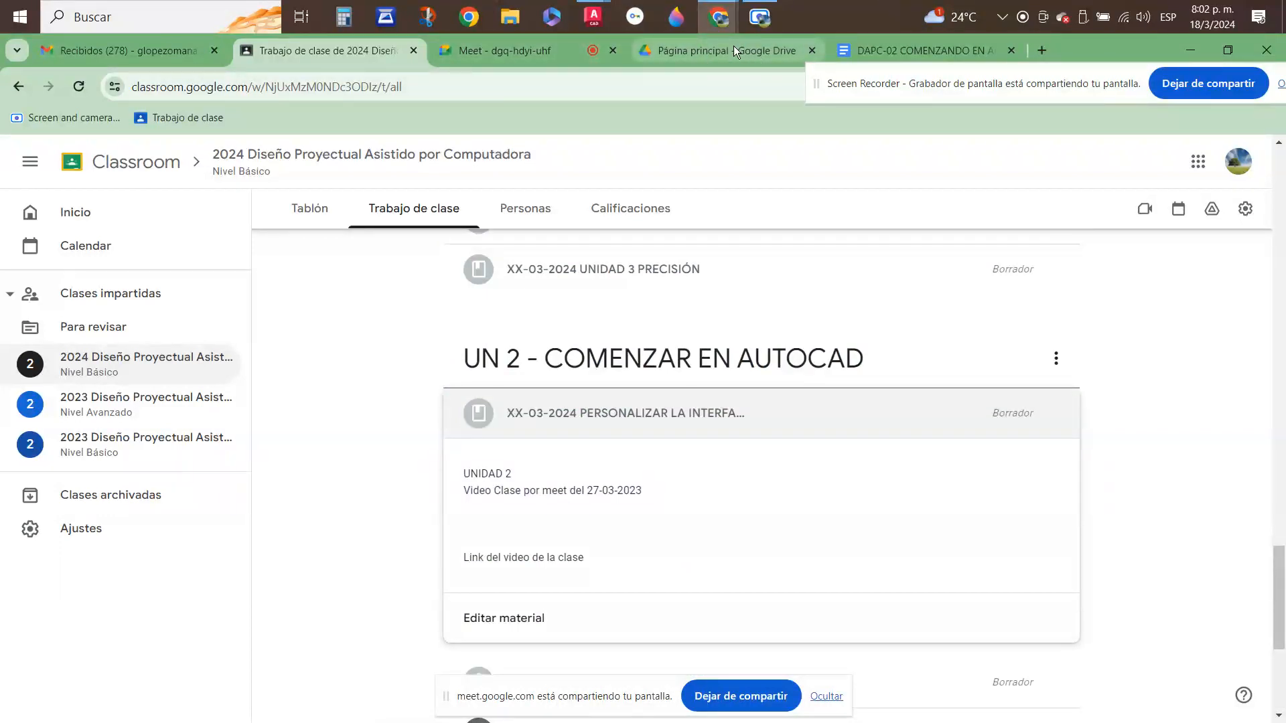
{"action": "left_click", "coordinate": [693, 52]}
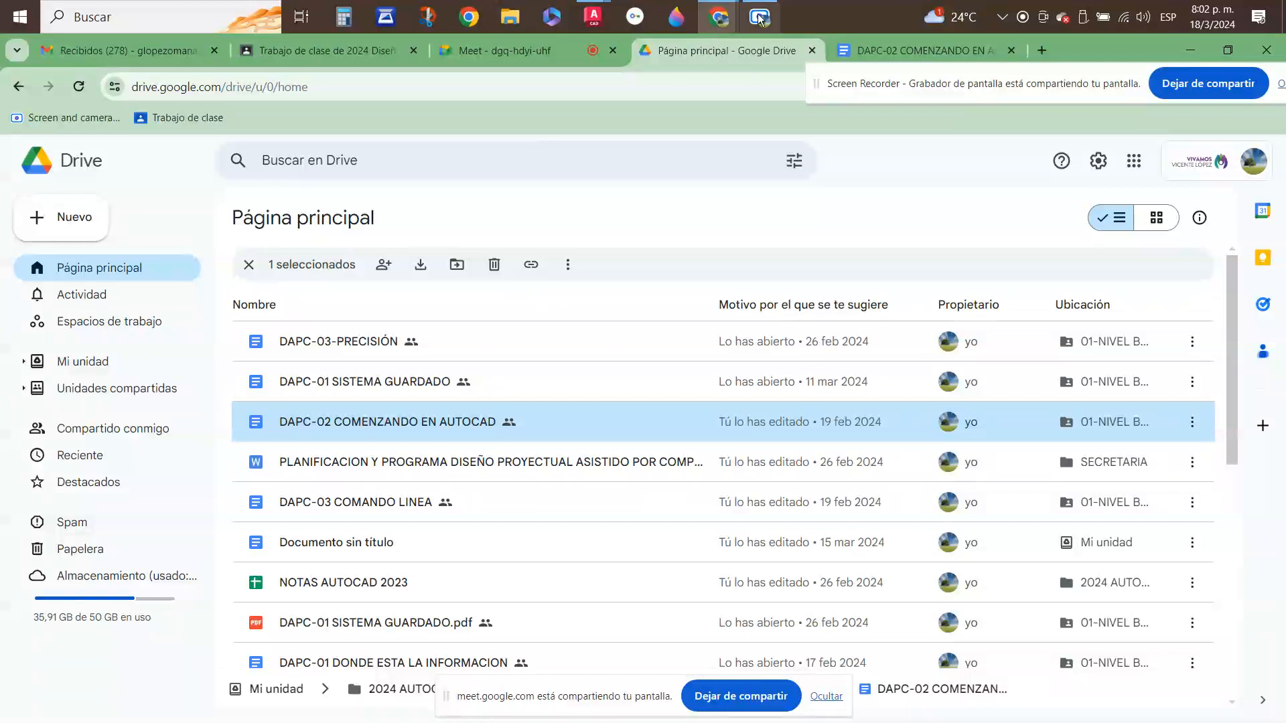
- Return to the Classroom coursework and expand the draft XX 03 2024 EJERCICIO N° 1 INTERFAZ assignment to review its instructions and attachments
{"action": "left_click", "coordinate": [887, 59]}
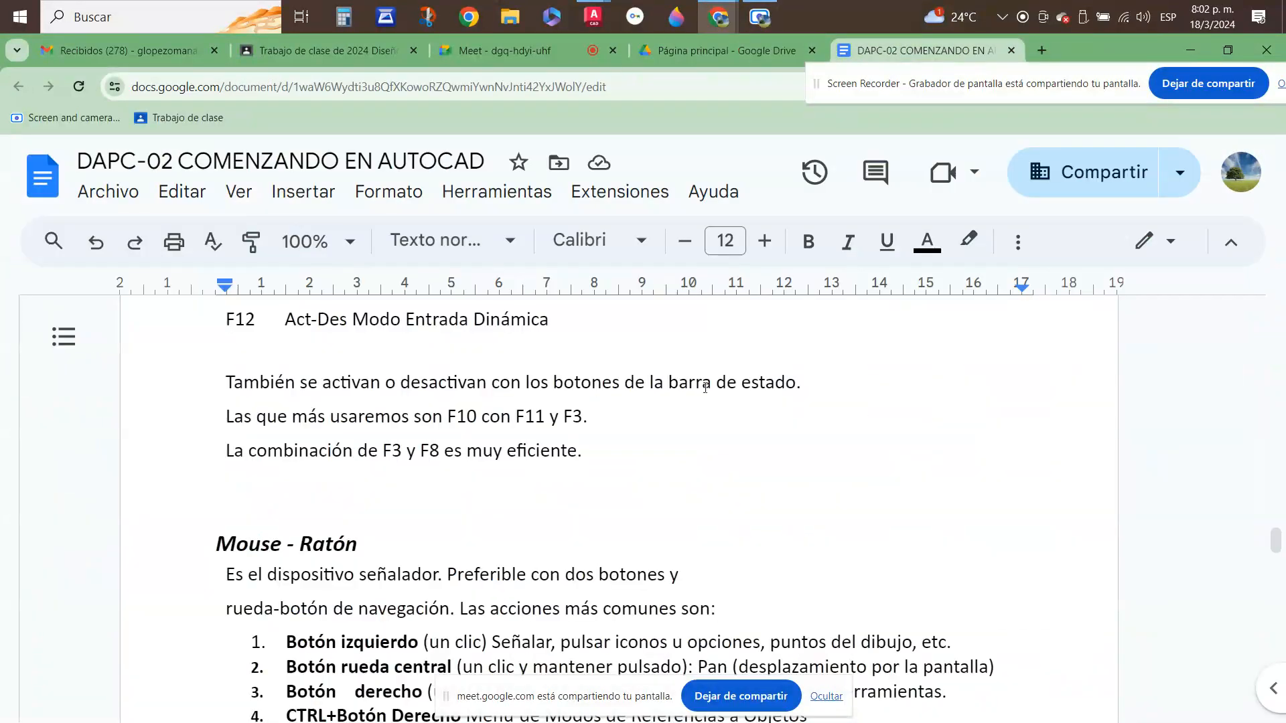
{"action": "left_click", "coordinate": [717, 52]}
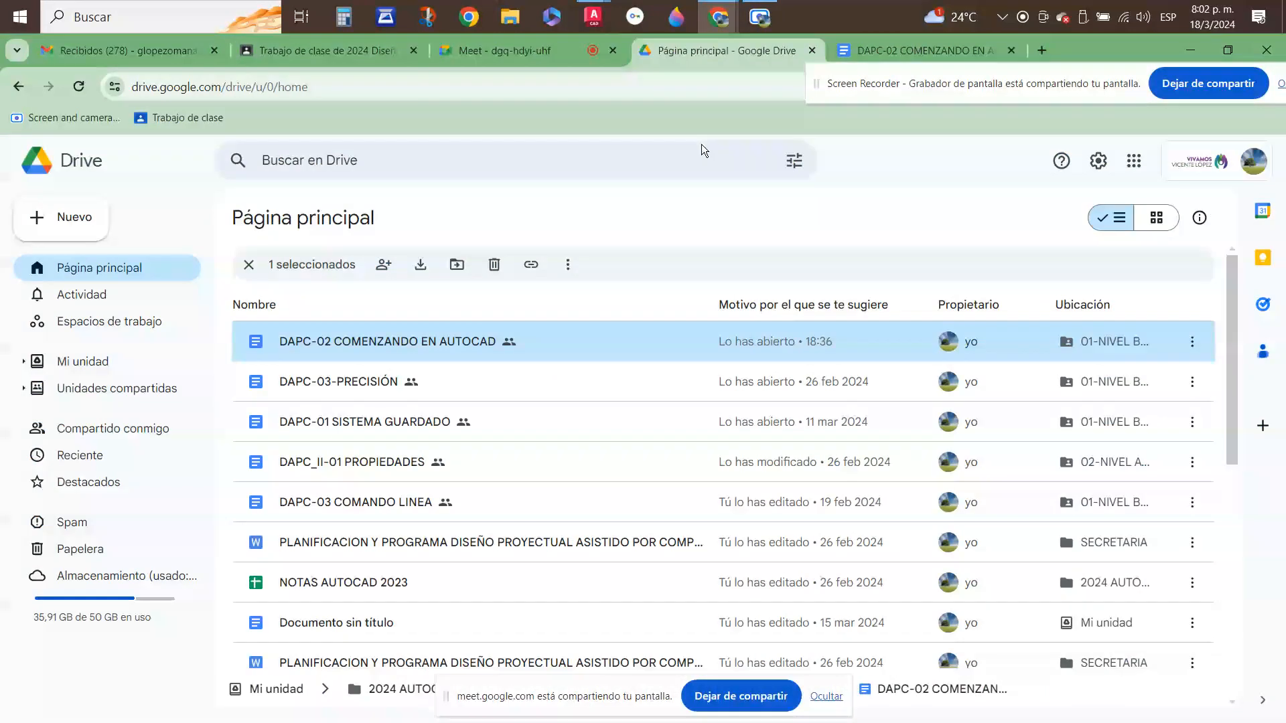
{"action": "left_click", "coordinate": [350, 54]}
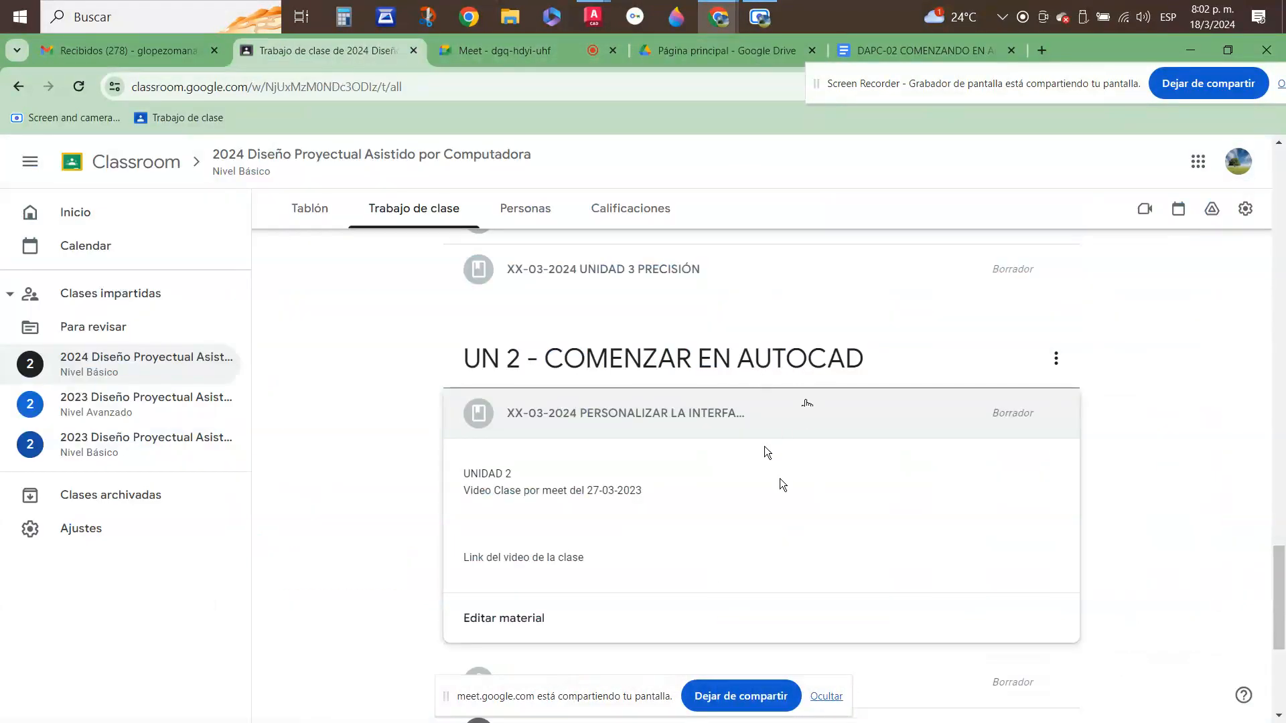
{"action": "scroll", "coordinate": [696, 428], "scroll_direction": "up", "scroll_amount": 1}
{"action": "scroll", "coordinate": [824, 450], "scroll_direction": "down", "scroll_amount": 2}
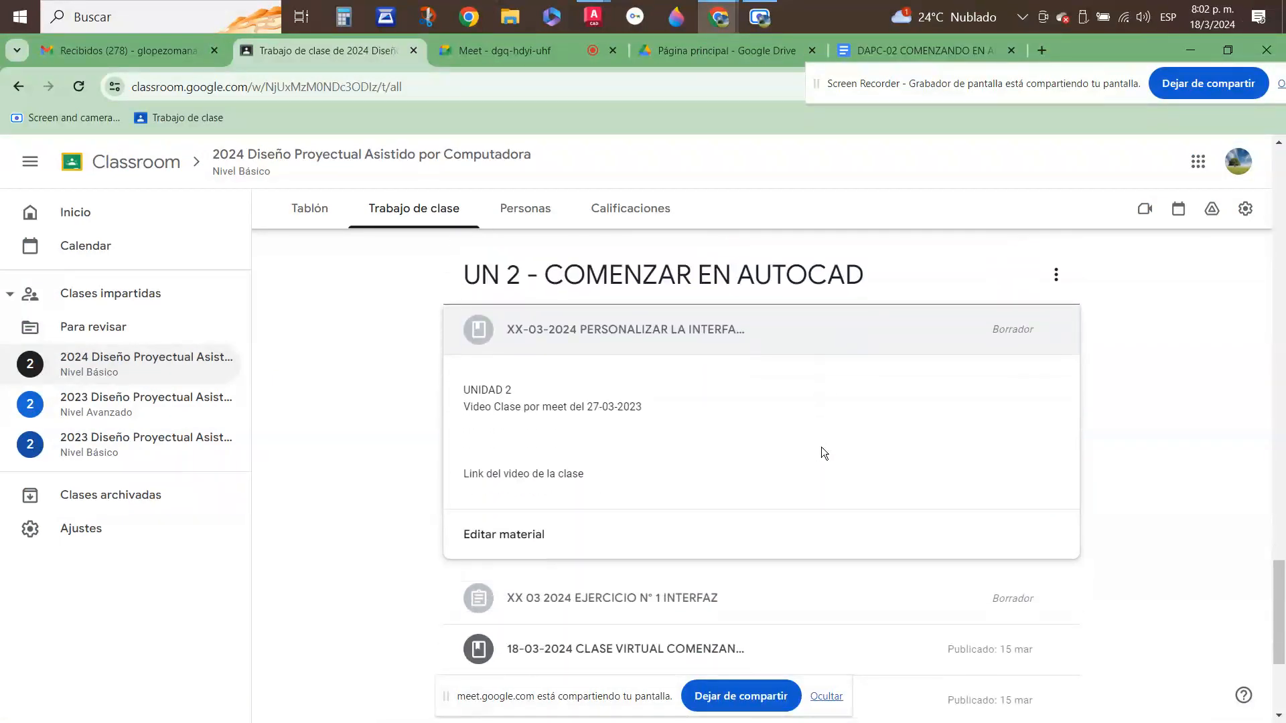
{"action": "left_click", "coordinate": [689, 596]}
{"action": "scroll", "coordinate": [767, 420], "scroll_direction": "down", "scroll_amount": 3}
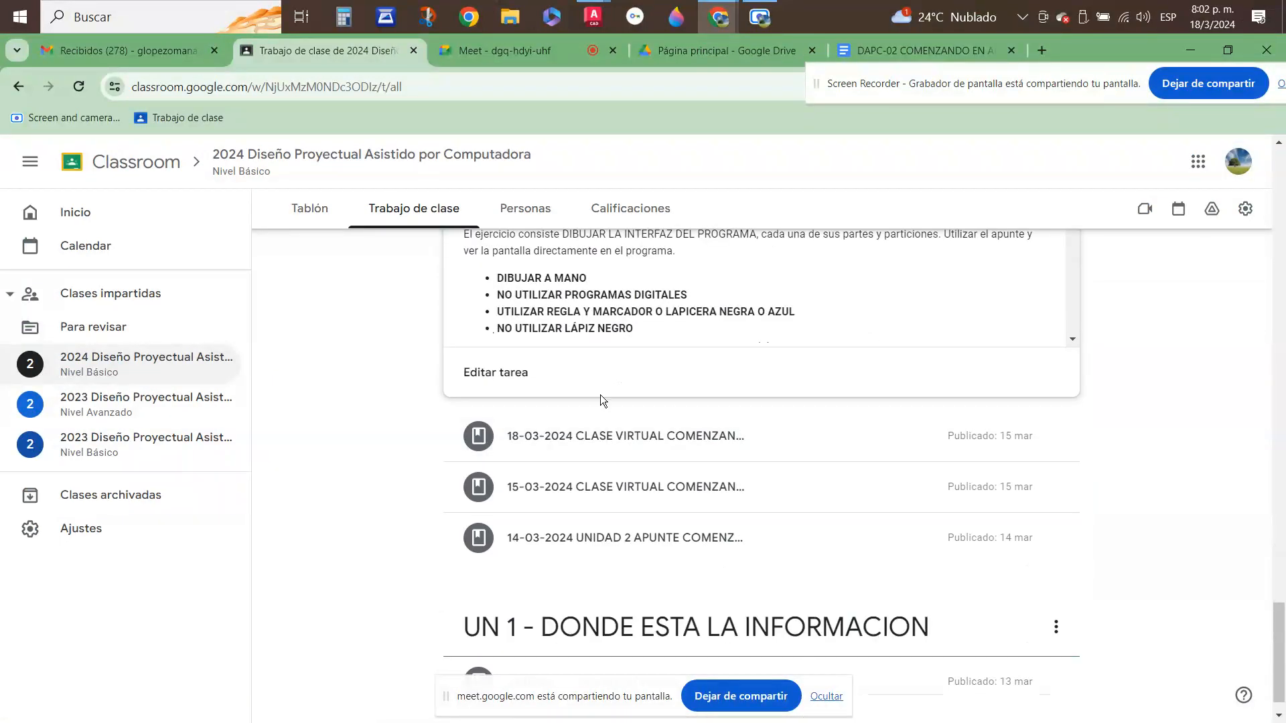
{"action": "scroll", "coordinate": [622, 389], "scroll_direction": "up", "scroll_amount": 2}
{"action": "scroll", "coordinate": [794, 474], "scroll_direction": "down", "scroll_amount": 8}
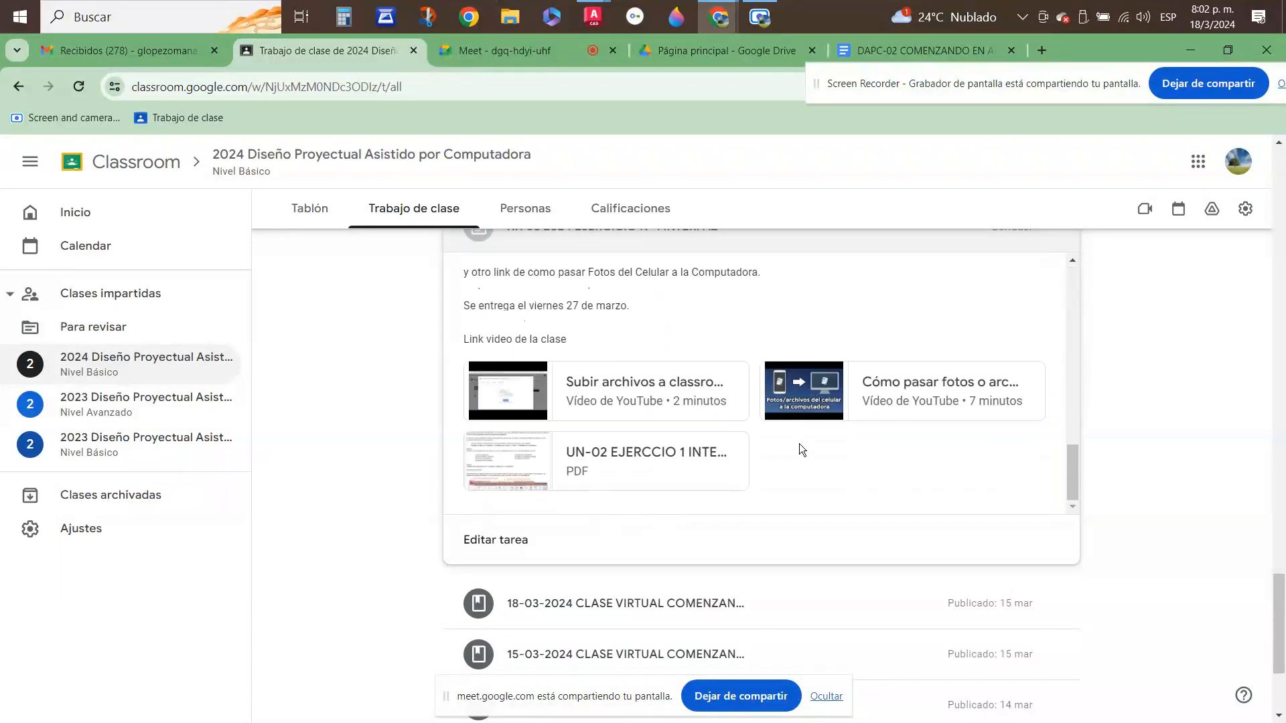
{"action": "scroll", "coordinate": [783, 436], "scroll_direction": "down", "scroll_amount": 3}
{"action": "scroll", "coordinate": [617, 393], "scroll_direction": "up", "scroll_amount": 1}
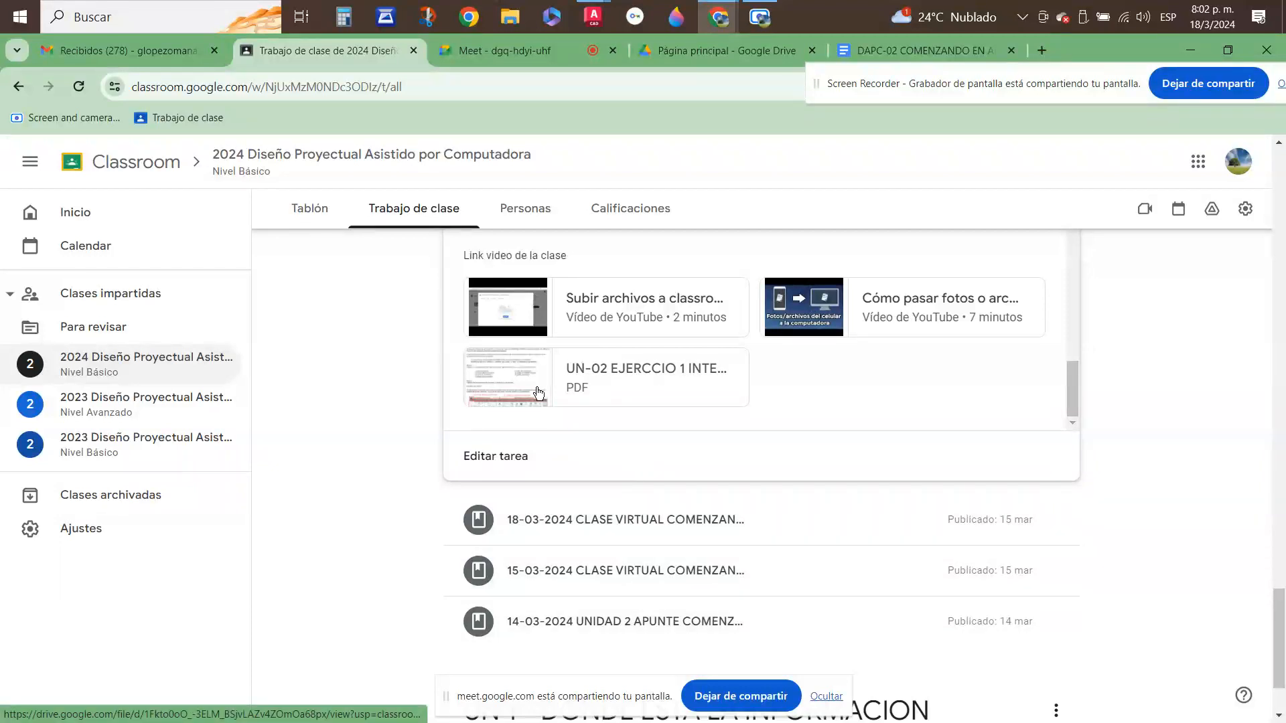
- Open the attached UN-02 EJERCCIO 1 INTERFAZ PDF and review its instructions and the labelled AutoCAD interface image
{"action": "left_click", "coordinate": [691, 385]}
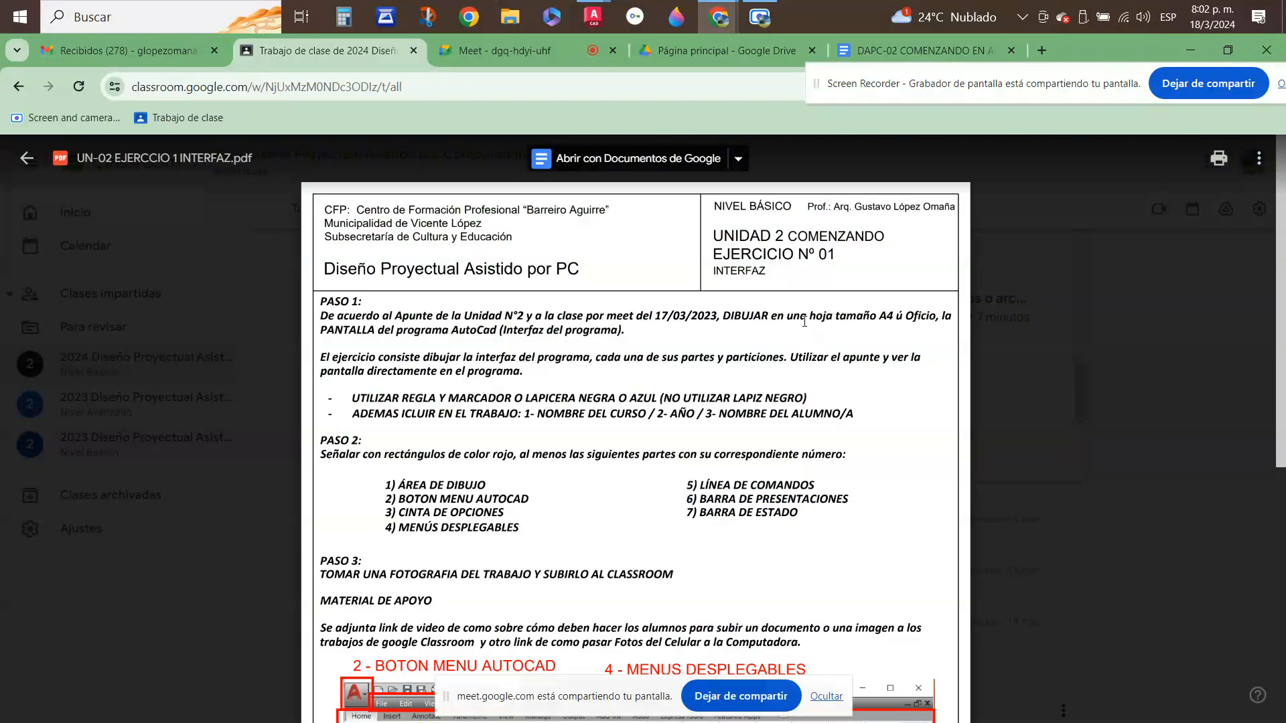
{"action": "scroll", "coordinate": [750, 402], "scroll_direction": "down", "scroll_amount": 2}
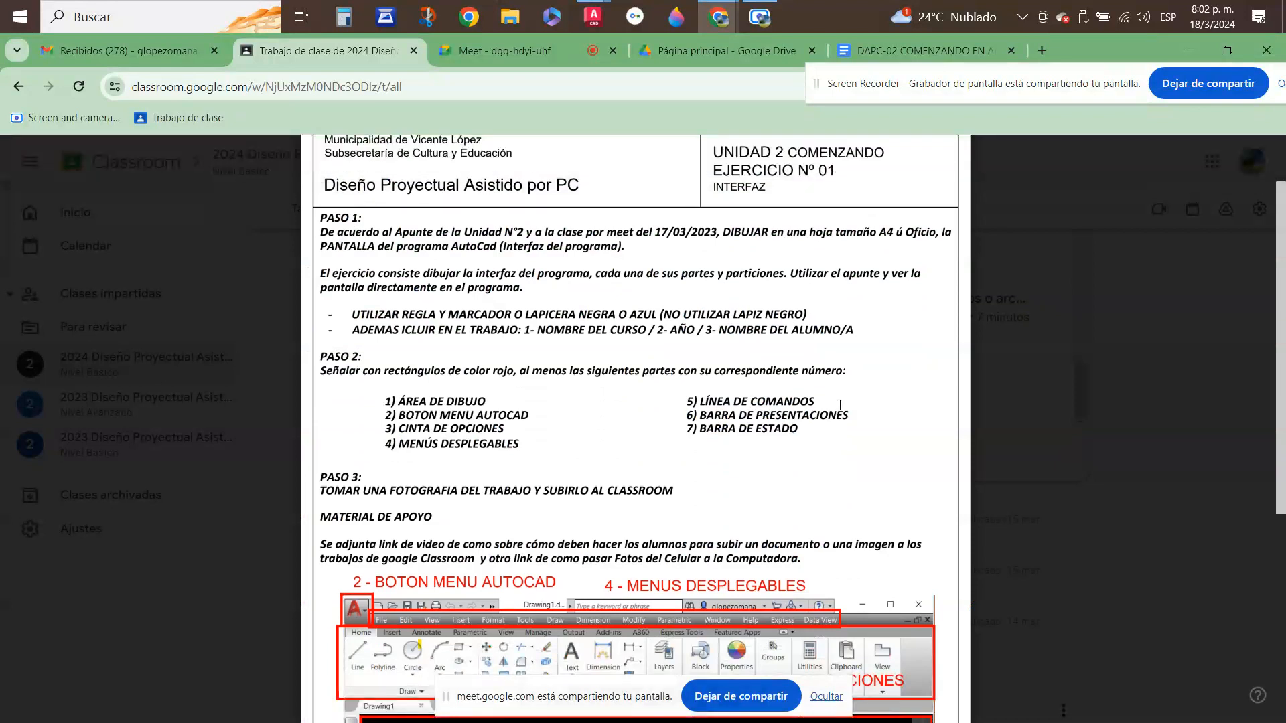
{"action": "scroll", "coordinate": [831, 406], "scroll_direction": "down", "scroll_amount": 2}
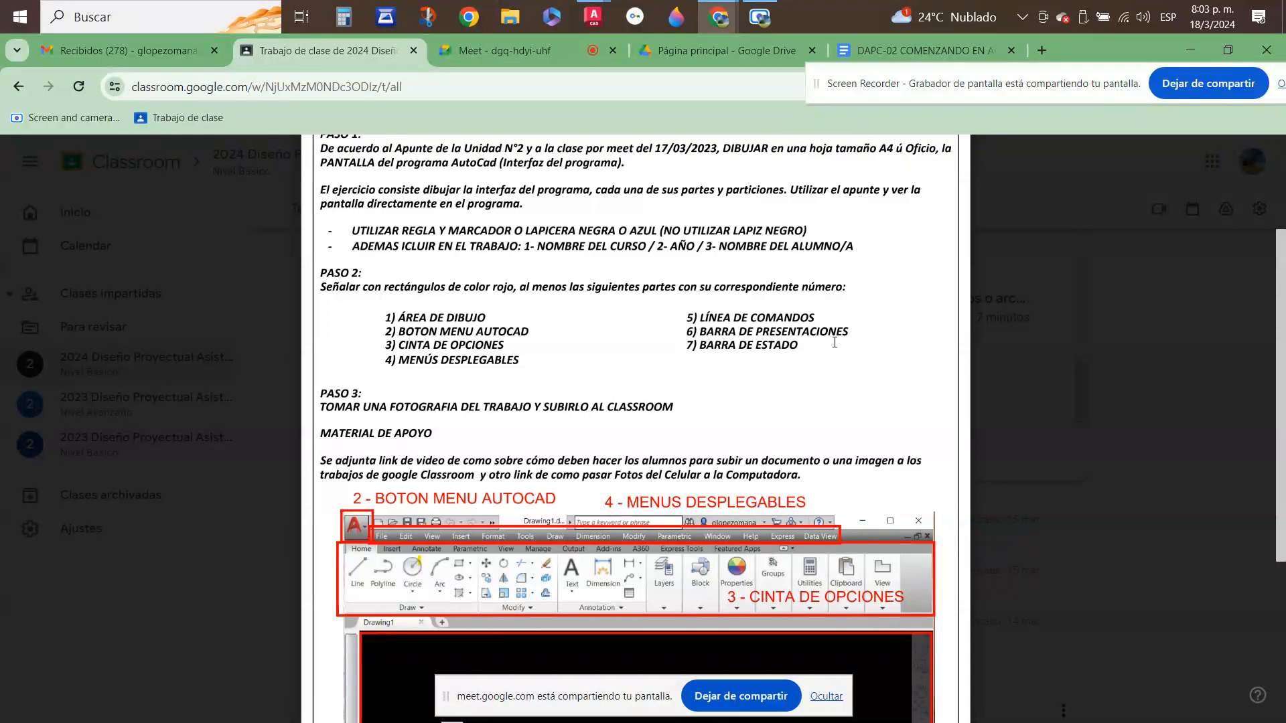
{"action": "scroll", "coordinate": [842, 344], "scroll_direction": "down", "scroll_amount": 4}
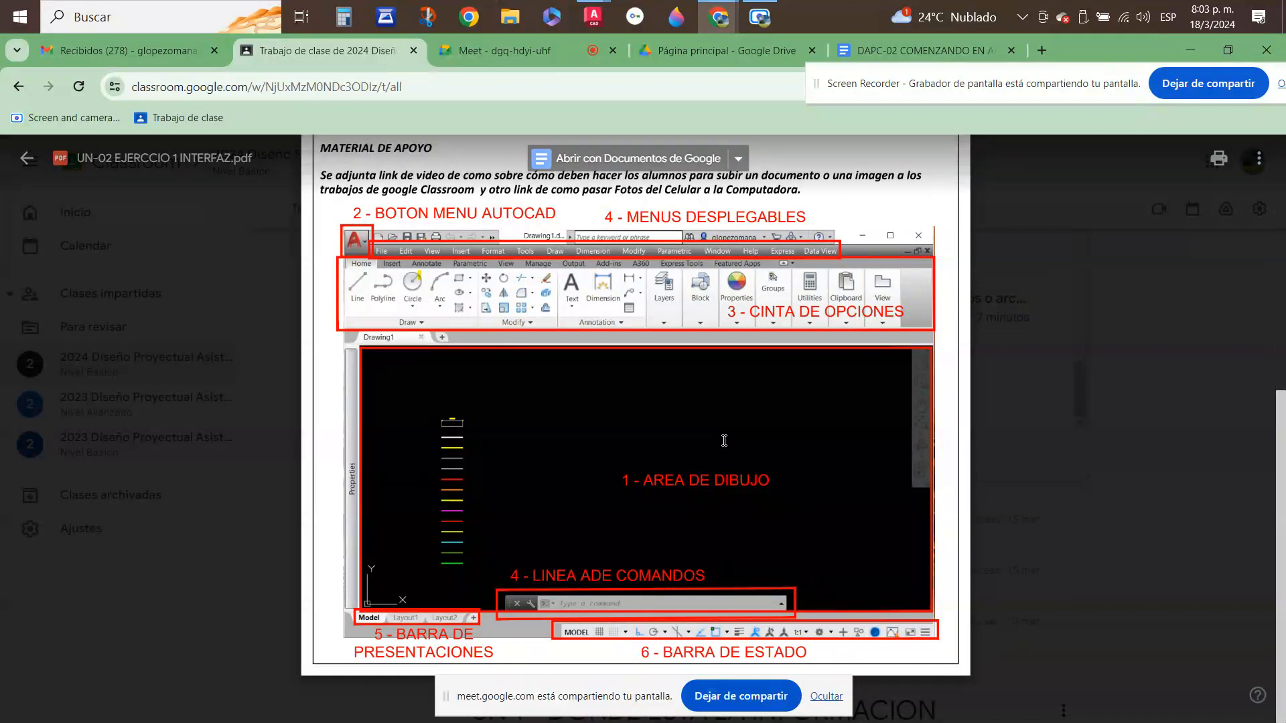
{"action": "scroll", "coordinate": [724, 439], "scroll_direction": "up", "scroll_amount": 1}
{"action": "scroll", "coordinate": [682, 439], "scroll_direction": "down", "scroll_amount": 1}
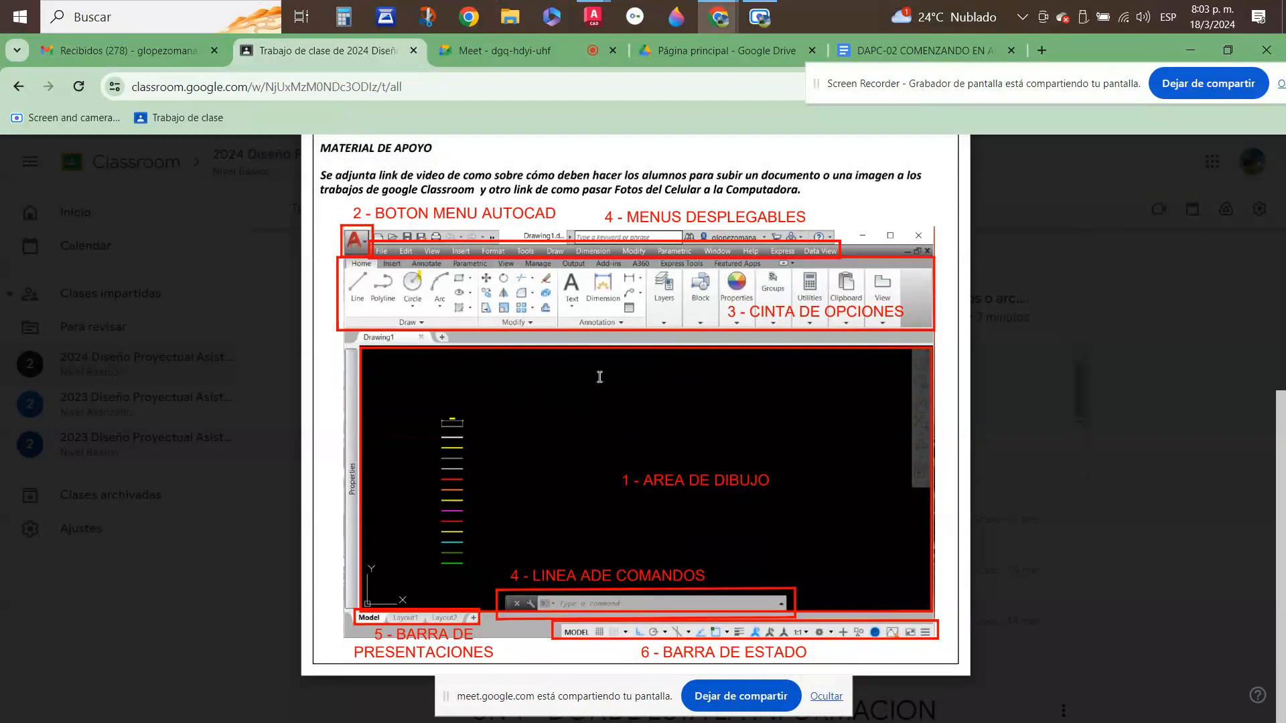
{"action": "scroll", "coordinate": [638, 366], "scroll_direction": "up", "scroll_amount": 3}
{"action": "scroll", "coordinate": [609, 382], "scroll_direction": "up", "scroll_amount": 2}
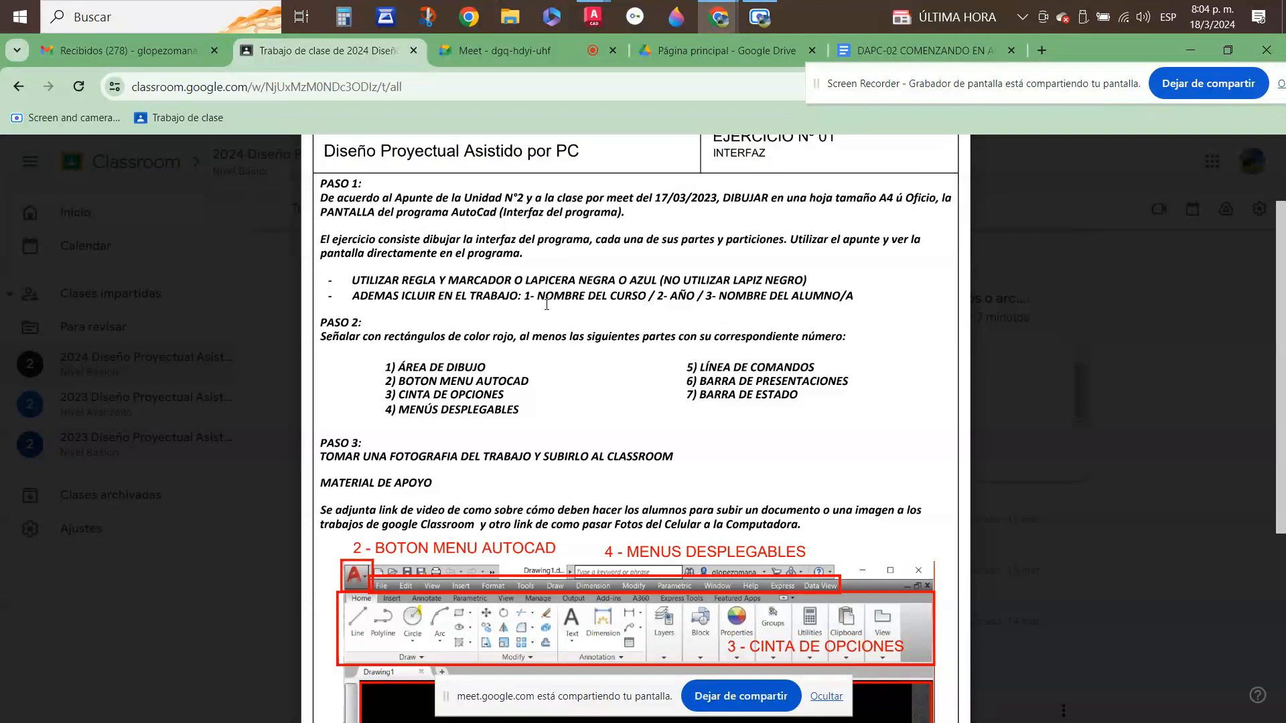
- Highlight the "2- AÑO" requirement in PASO 1, review PASO 2, PASO 3 and MATERIAL DE APOYO, and close the PDF
{"action": "left_click_drag", "start_coordinate": [509, 297], "coordinate": [684, 300]}
{"action": "scroll", "coordinate": [703, 301], "scroll_direction": "down", "scroll_amount": 3}
{"action": "scroll", "coordinate": [747, 302], "scroll_direction": "up", "scroll_amount": 2}
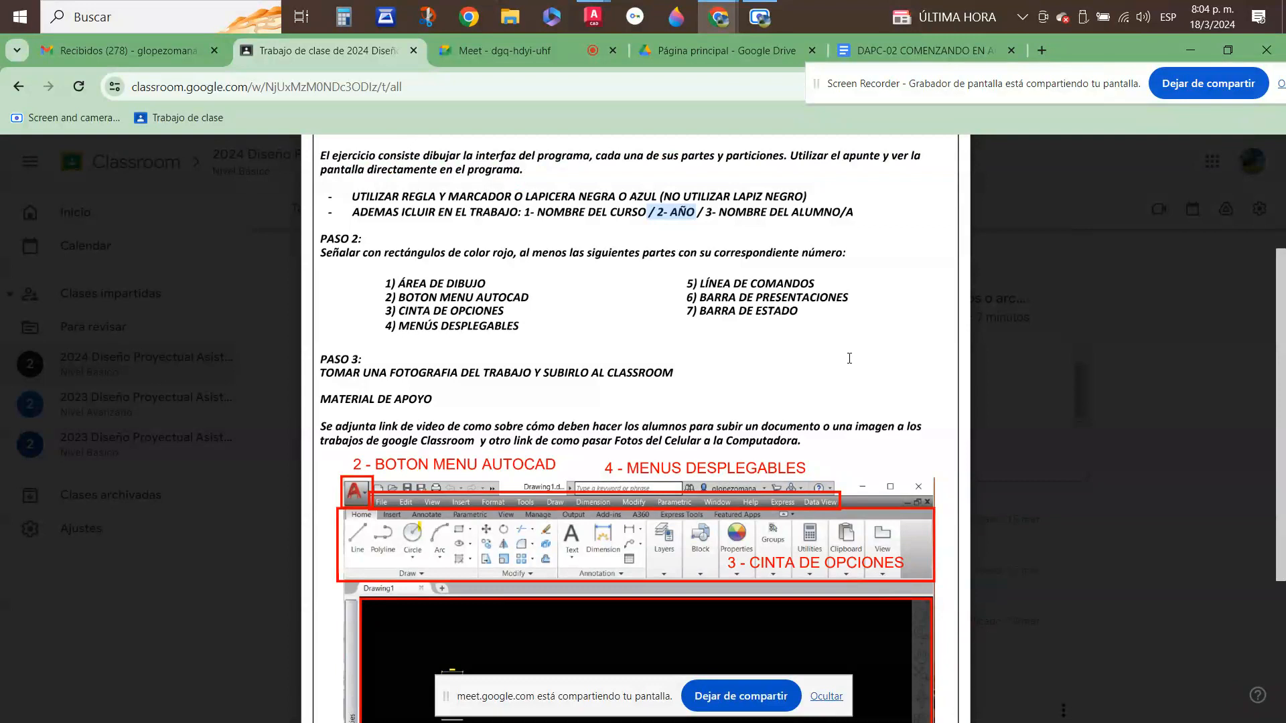
{"action": "scroll", "coordinate": [849, 358], "scroll_direction": "down", "scroll_amount": 1}
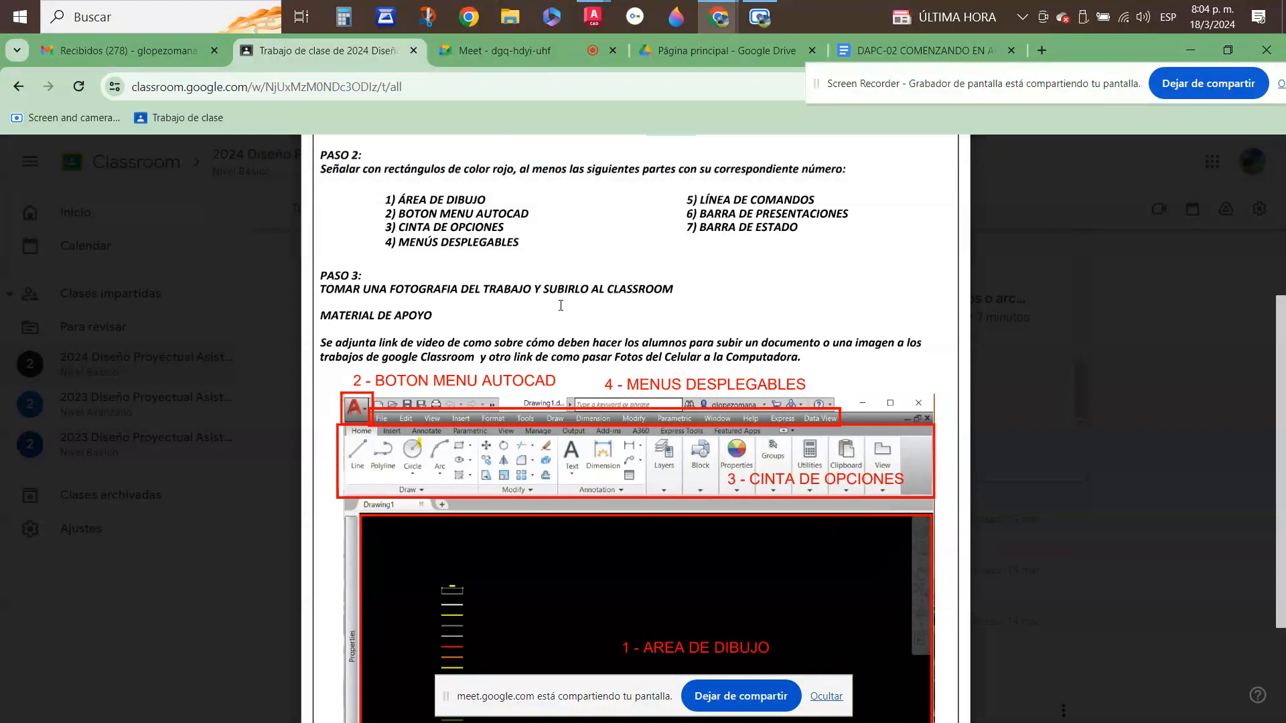
{"action": "scroll", "coordinate": [647, 296], "scroll_direction": "down", "scroll_amount": 1}
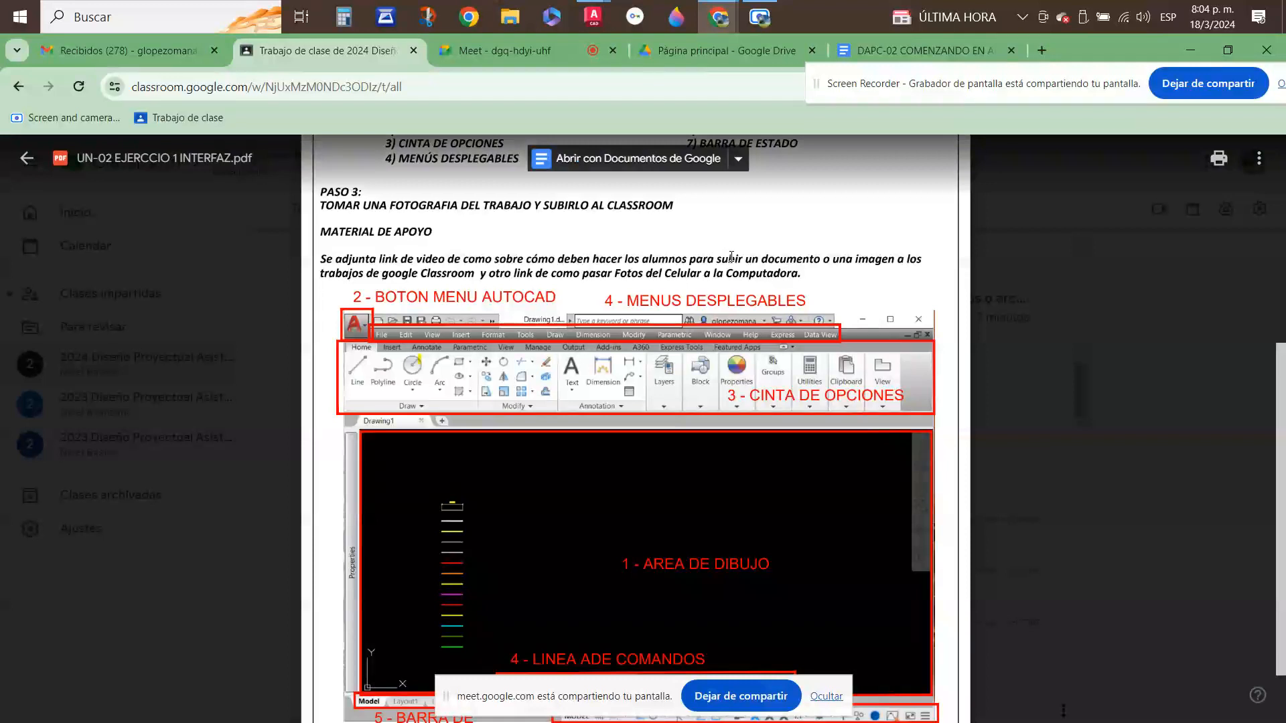
{"action": "scroll", "coordinate": [735, 256], "scroll_direction": "down", "scroll_amount": 1}
{"action": "scroll", "coordinate": [748, 252], "scroll_direction": "up", "scroll_amount": 1}
{"action": "scroll", "coordinate": [705, 289], "scroll_direction": "up", "scroll_amount": 5}
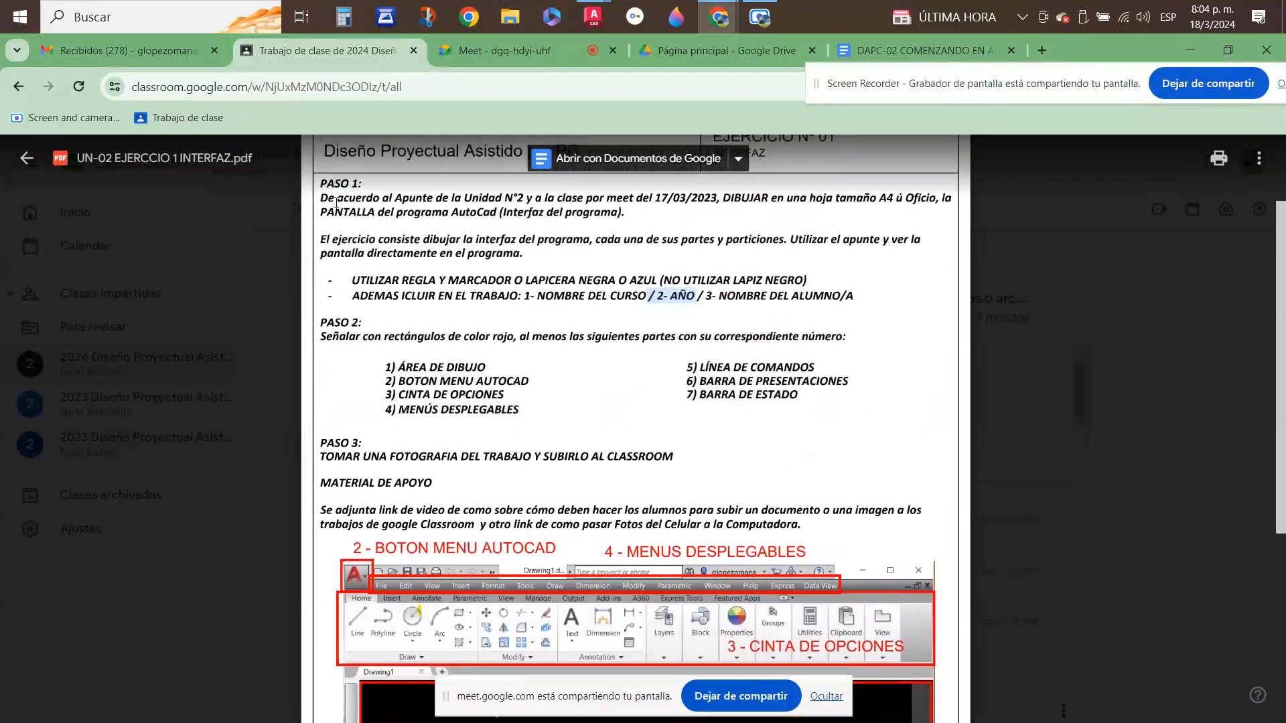
{"action": "left_click", "coordinate": [27, 158]}
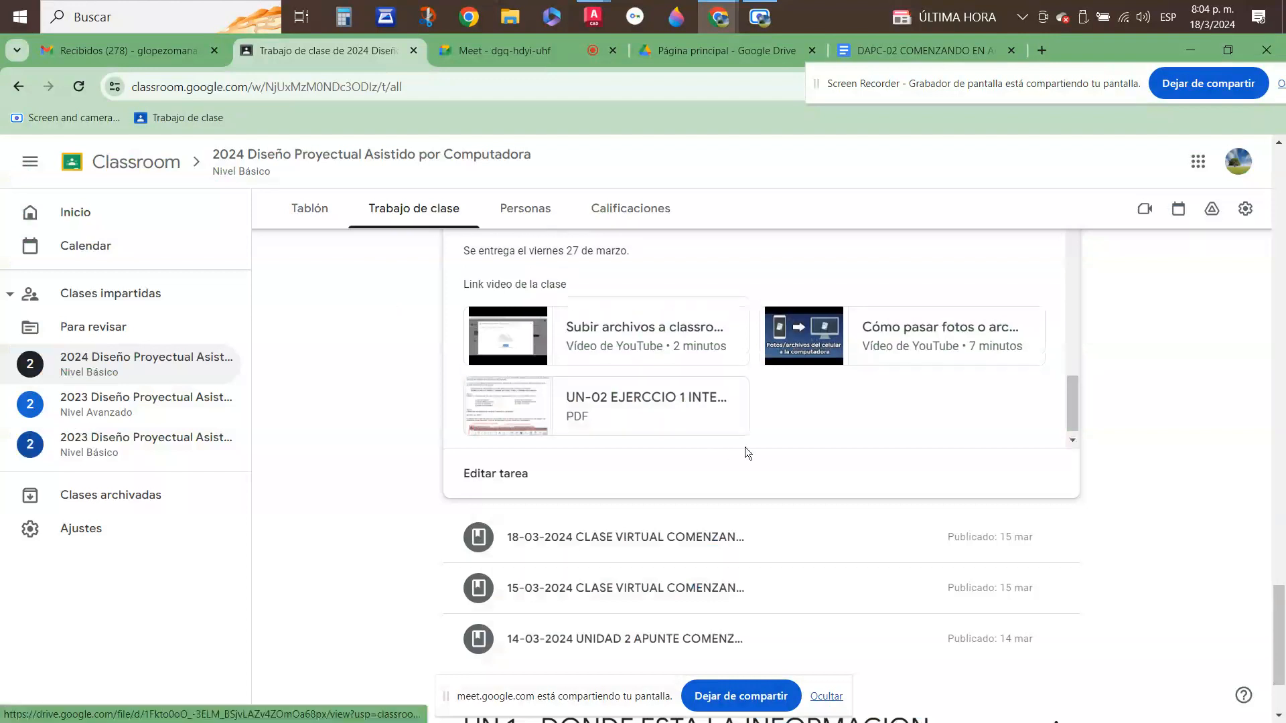
- Review the exercise assignment's MATERIAL DE APOYO text, delivery date and linked YouTube videos on uploading files and transferring photos
{"action": "scroll", "coordinate": [745, 447], "scroll_direction": "up", "scroll_amount": 2}
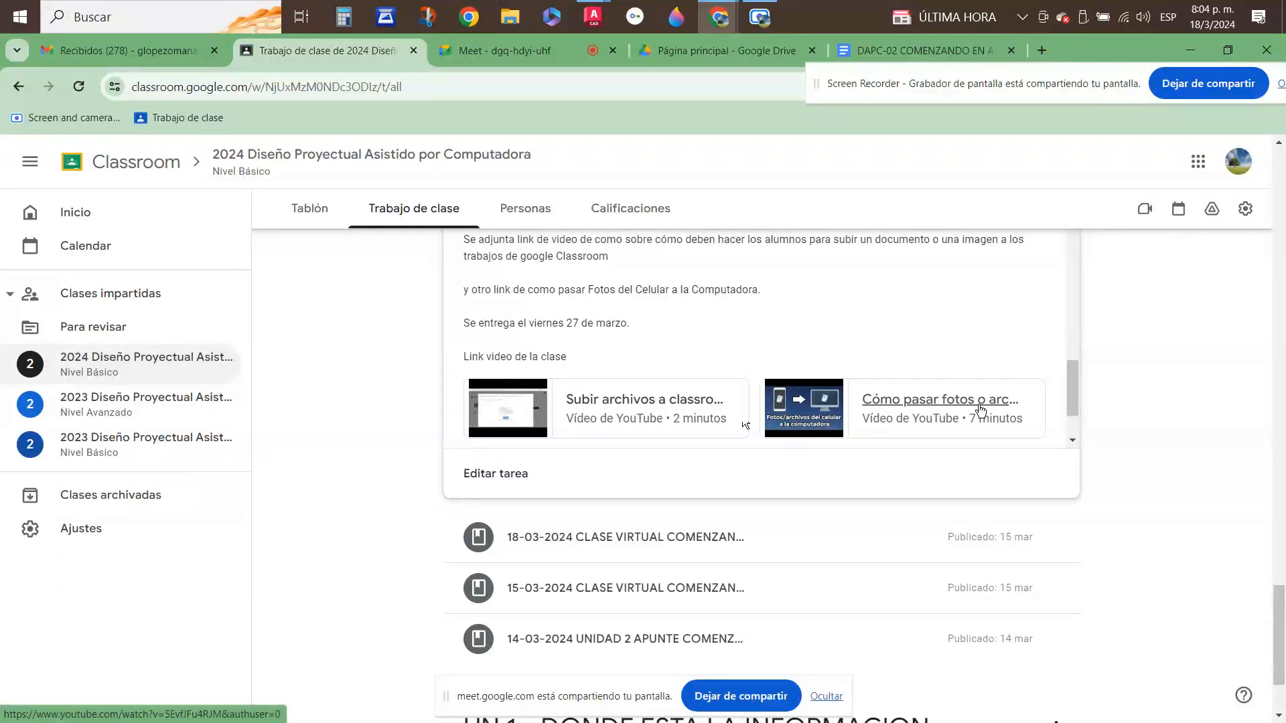
{"action": "scroll", "coordinate": [985, 402], "scroll_direction": "down", "scroll_amount": 2}
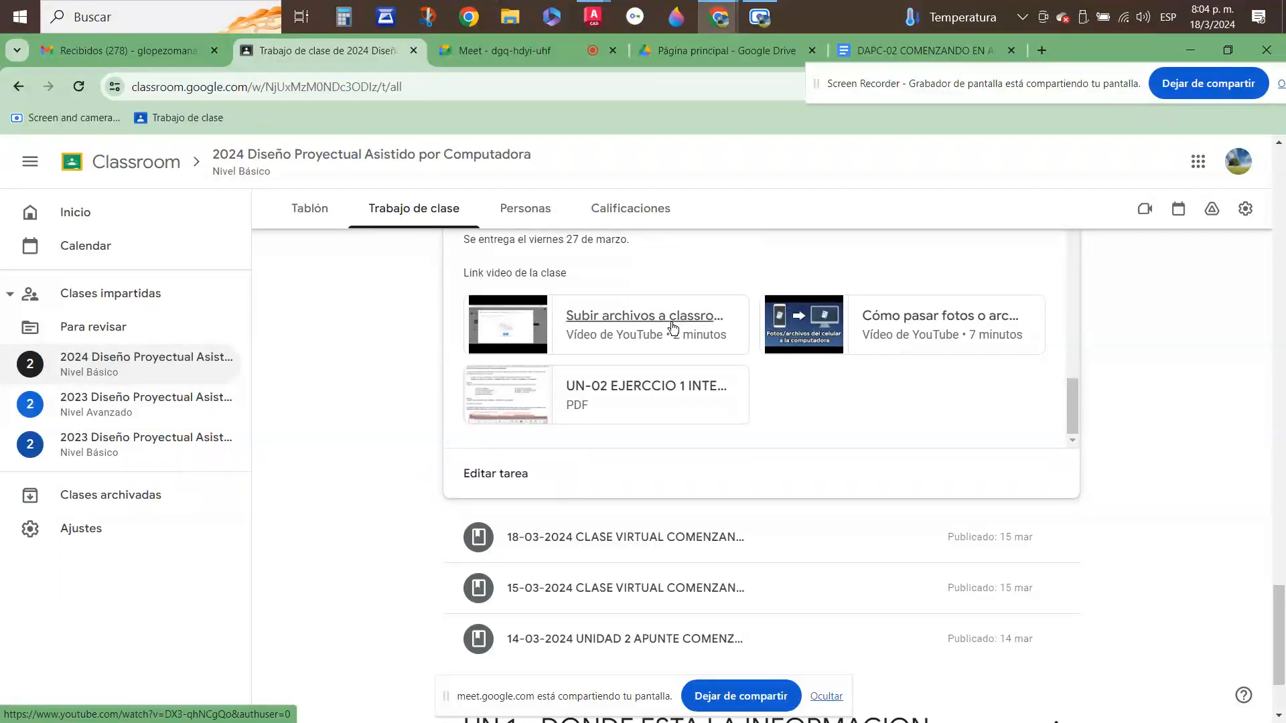
{"action": "scroll", "coordinate": [811, 425], "scroll_direction": "up", "scroll_amount": 3}
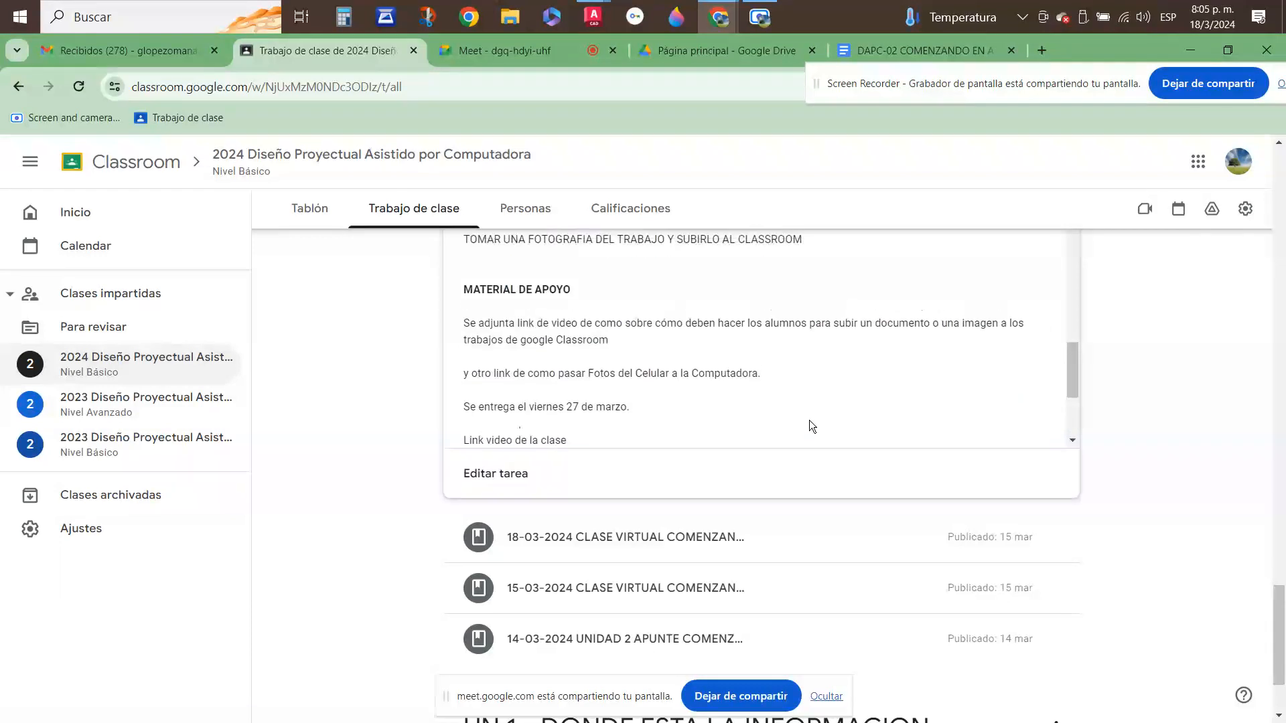
{"action": "scroll", "coordinate": [881, 351], "scroll_direction": "down", "scroll_amount": 4}
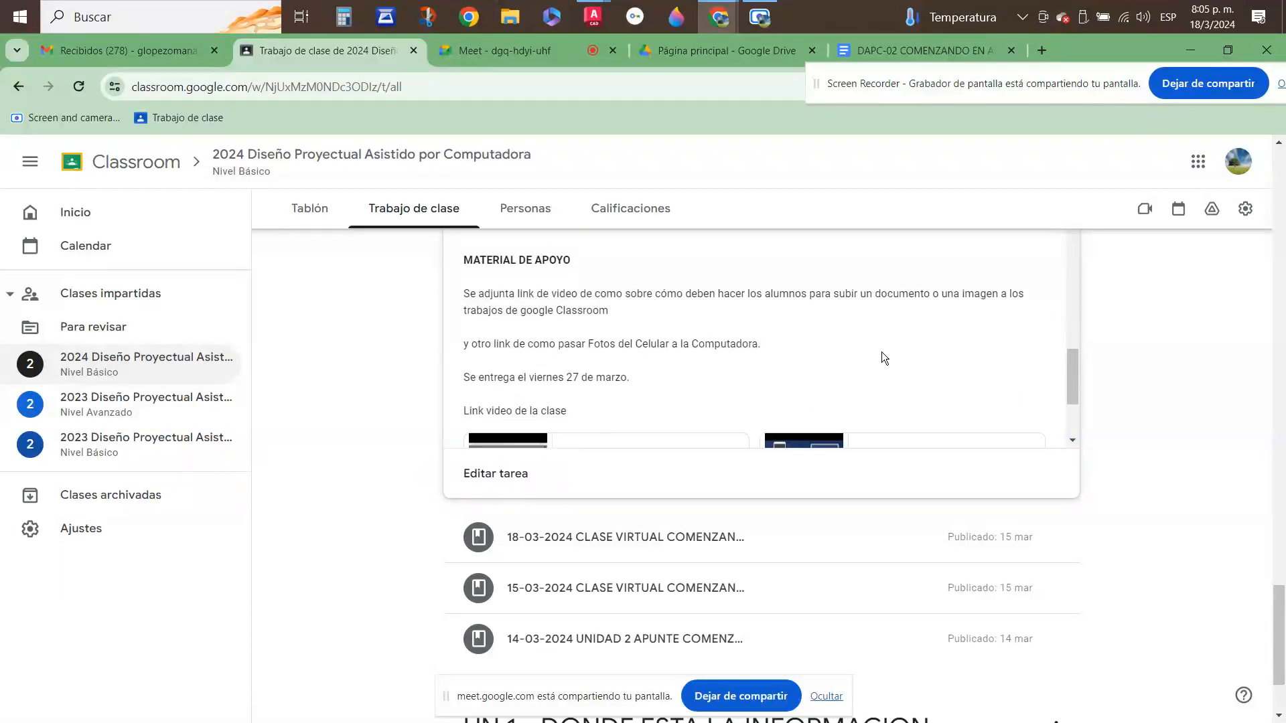
{"action": "scroll", "coordinate": [847, 541], "scroll_direction": "down", "scroll_amount": 2}
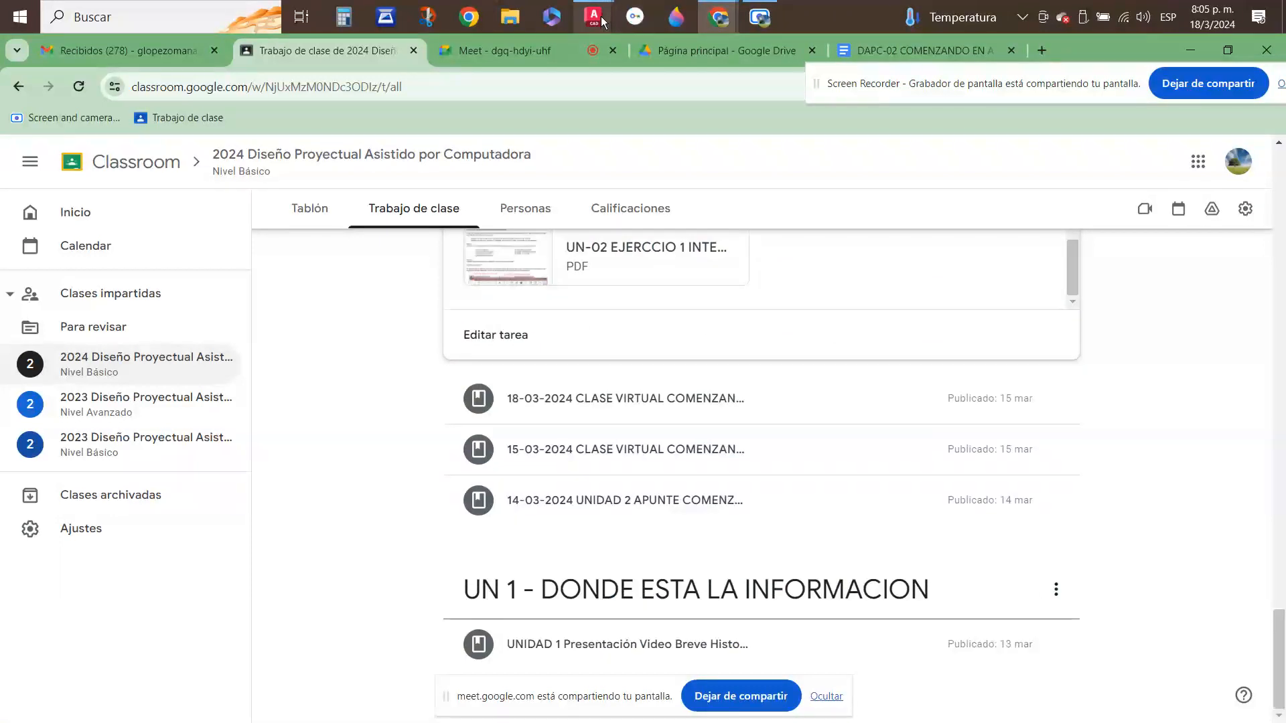
- Return to the Meet call, stop presenting the screen and turn on the camera
{"action": "mouse_move", "coordinate": [721, 17]}
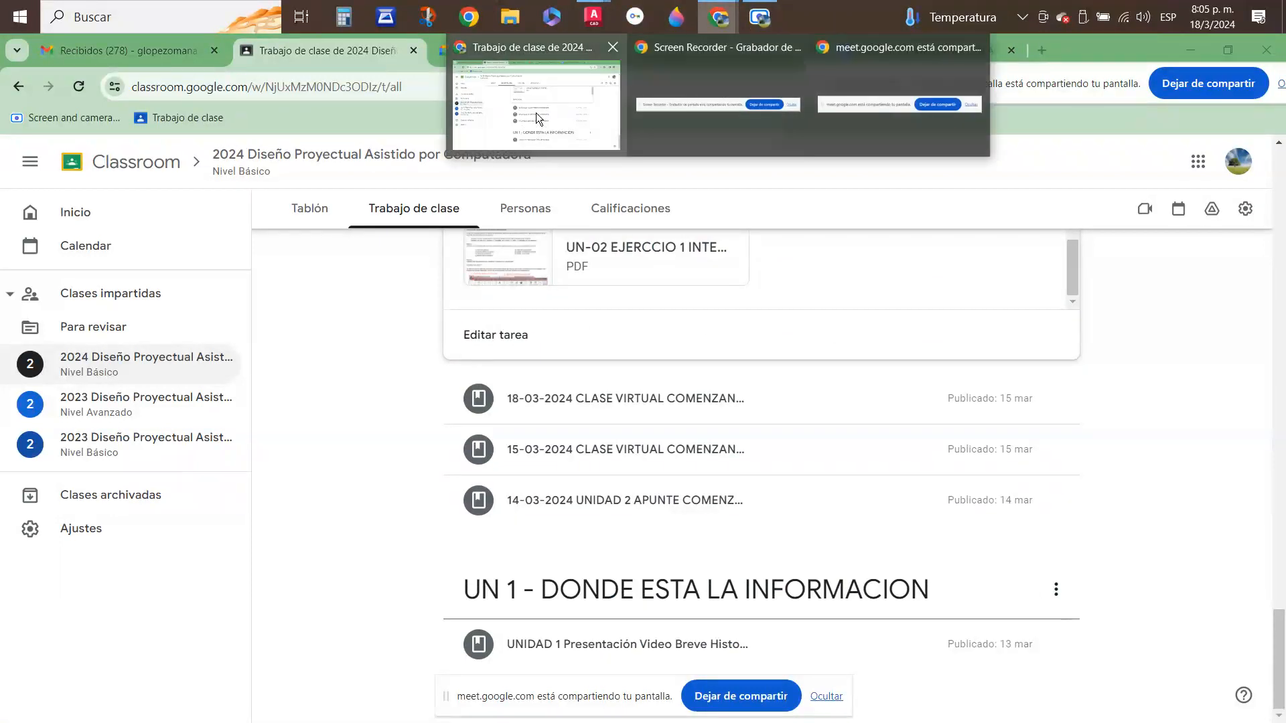
{"action": "left_click", "coordinate": [529, 50]}
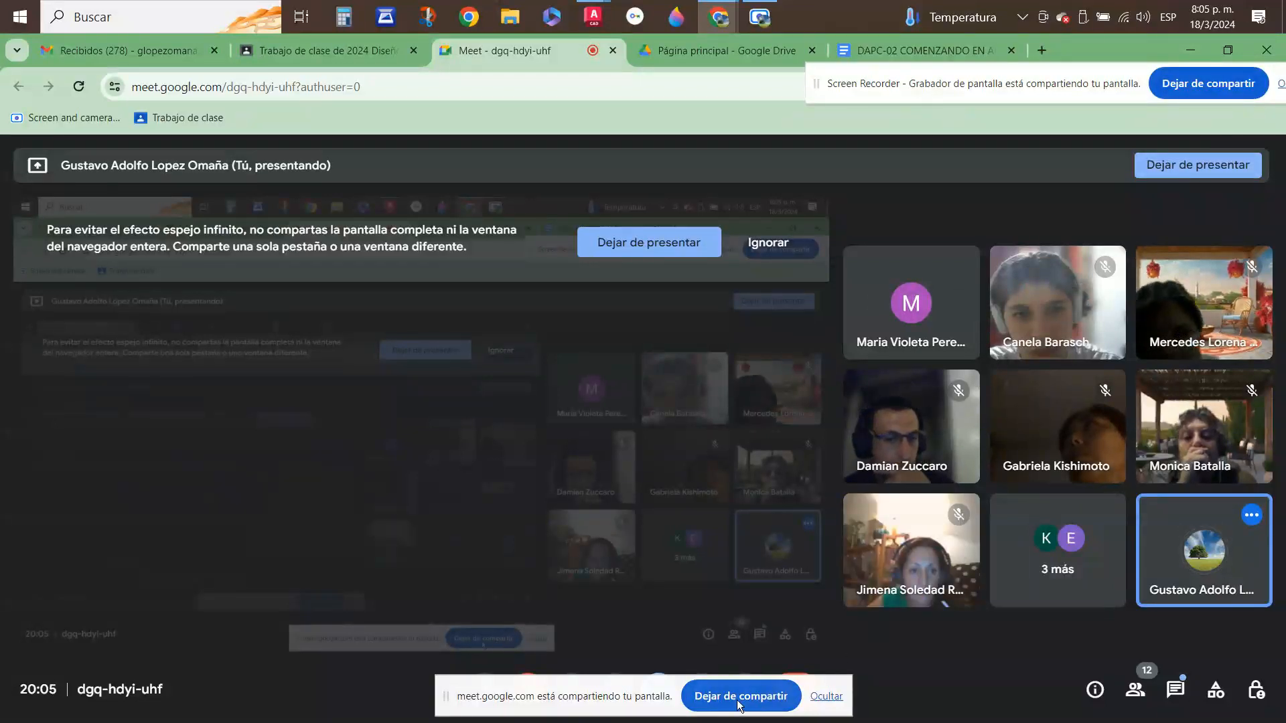
{"action": "left_click", "coordinate": [770, 700]}
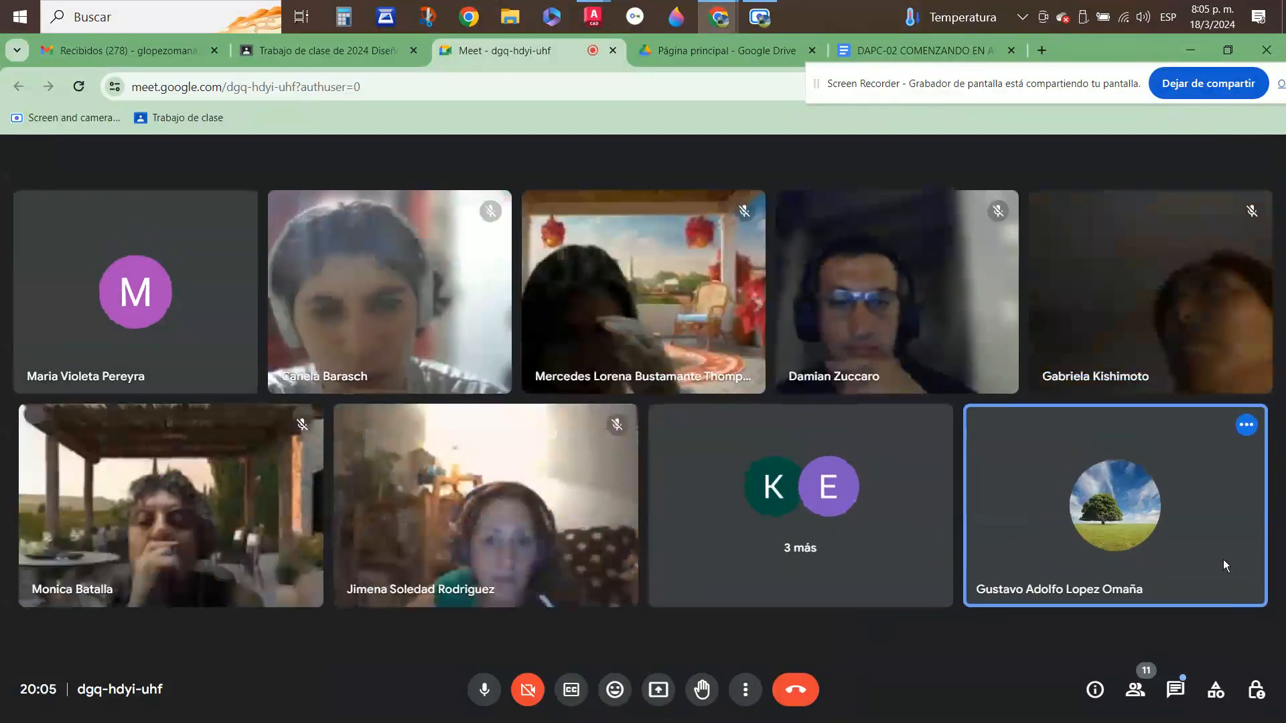
{"action": "mouse_move", "coordinate": [1130, 529]}
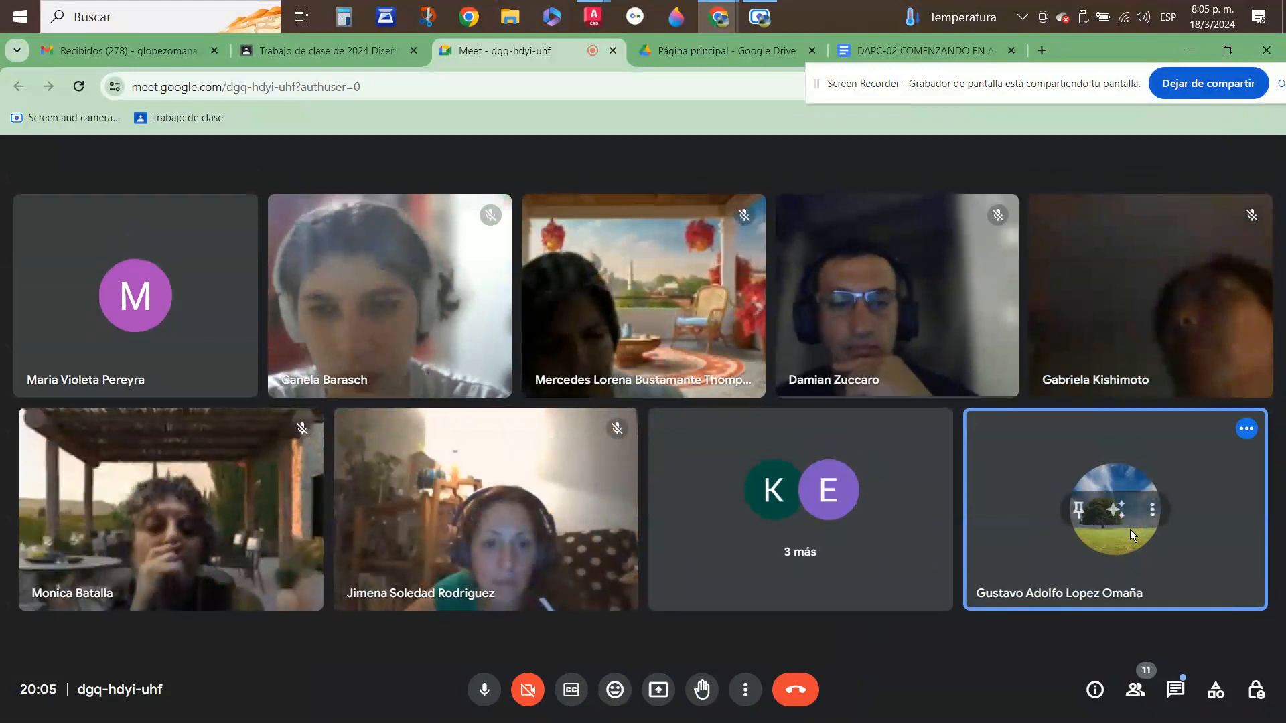
{"action": "left_click", "coordinate": [526, 691]}
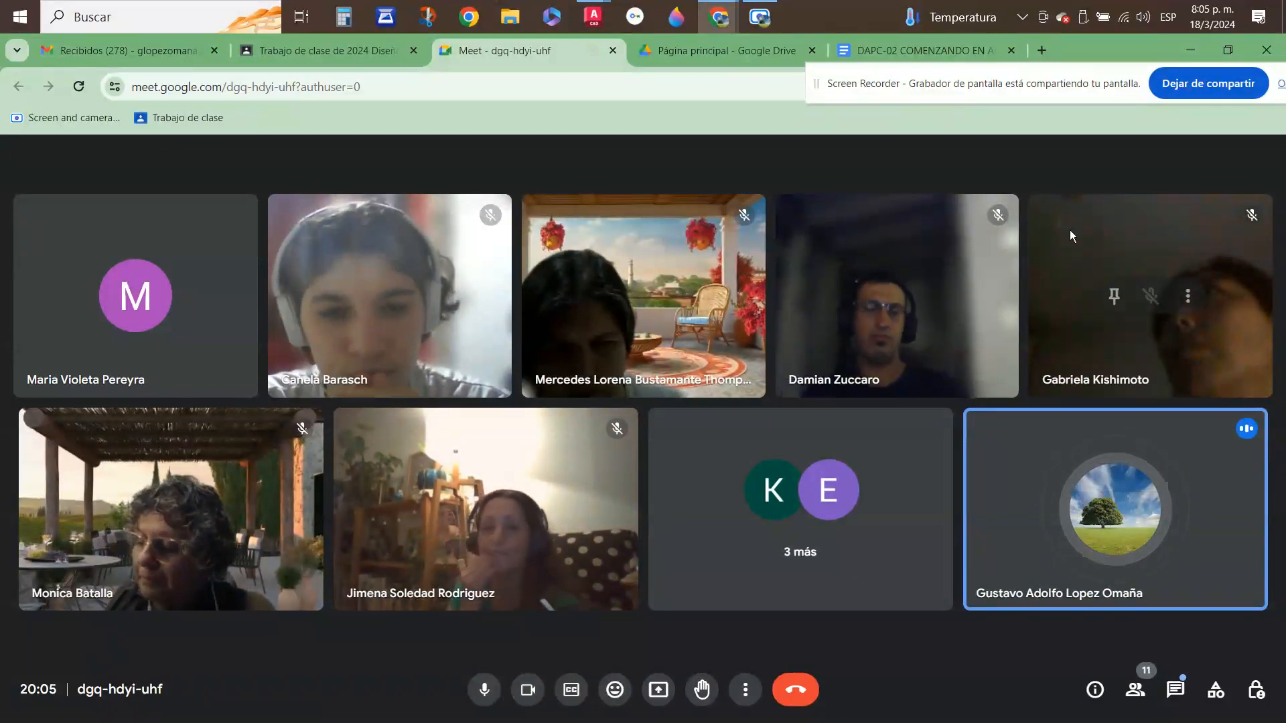